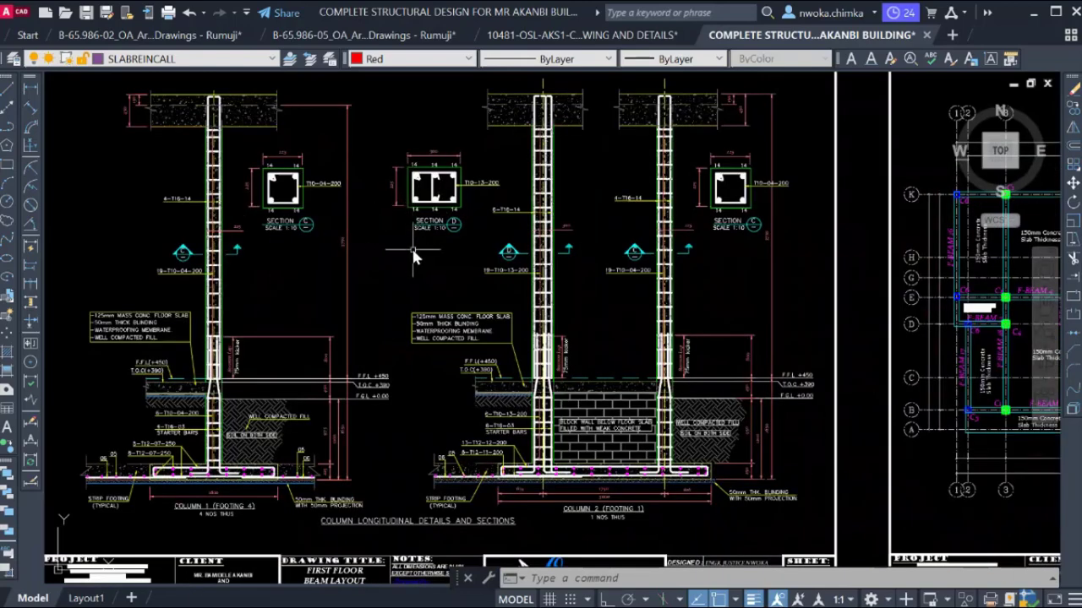
Examine the column longitudinal details and sections on the first sheet 06, including the Column 1 and Column 2 elevations.
{"action": "scroll", "coordinate": [414, 257], "scroll_direction": "down", "scroll_amount": 4}
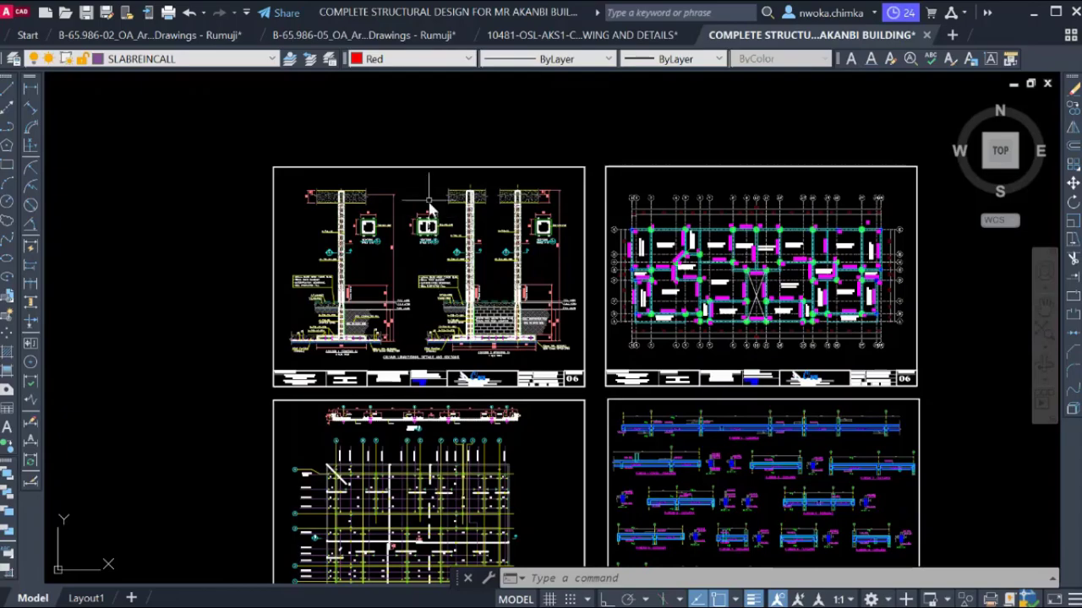
{"action": "scroll", "coordinate": [405, 247], "scroll_direction": "up", "scroll_amount": 2}
{"action": "scroll", "coordinate": [405, 247], "scroll_direction": "down", "scroll_amount": 4}
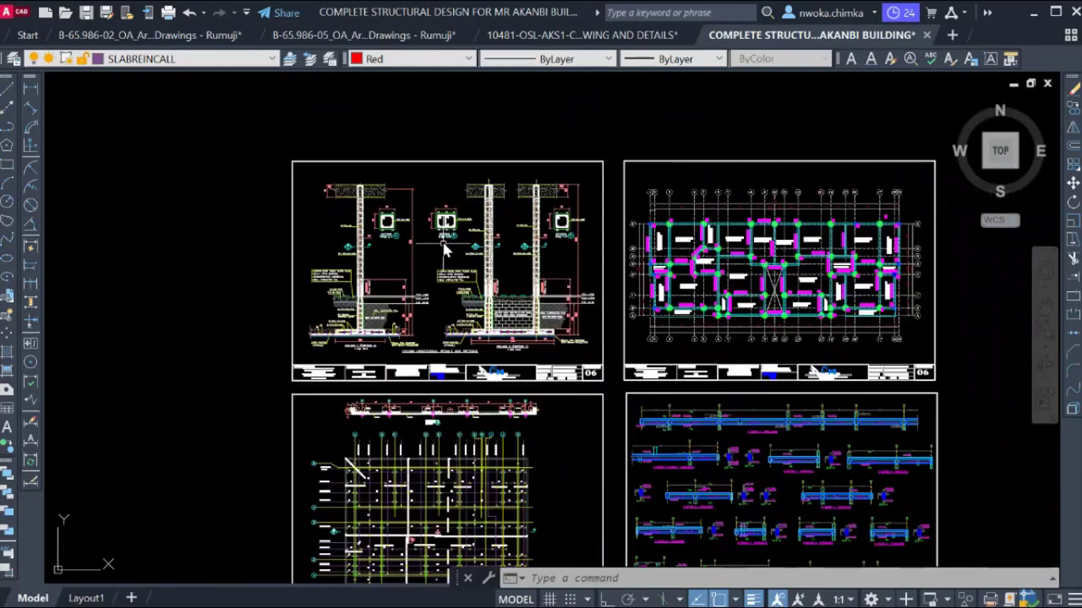
{"action": "scroll", "coordinate": [385, 329], "scroll_direction": "up", "scroll_amount": 4}
{"action": "scroll", "coordinate": [517, 353], "scroll_direction": "down", "scroll_amount": 2}
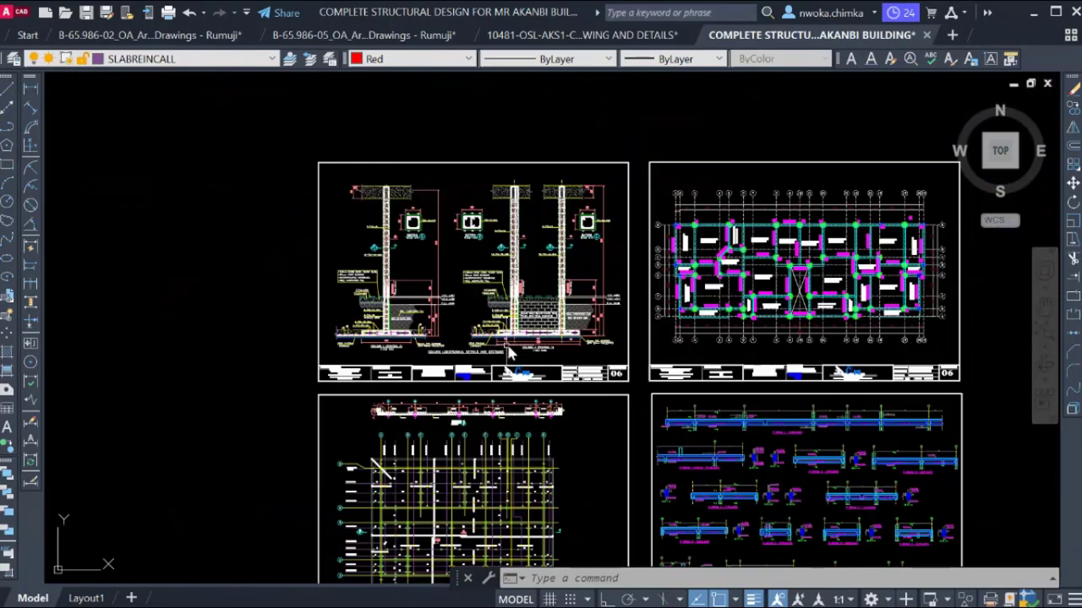
{"action": "scroll", "coordinate": [509, 353], "scroll_direction": "up", "scroll_amount": 4}
{"action": "scroll", "coordinate": [439, 338], "scroll_direction": "down", "scroll_amount": 3}
{"action": "scroll", "coordinate": [338, 211], "scroll_direction": "up", "scroll_amount": 3}
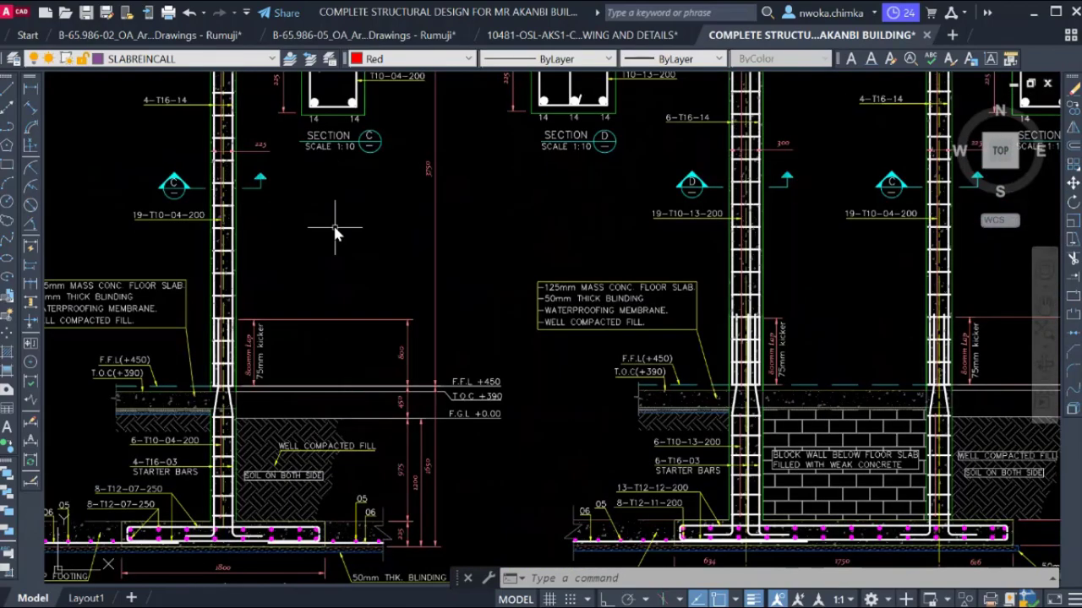
{"action": "scroll", "coordinate": [436, 227], "scroll_direction": "down", "scroll_amount": 2}
{"action": "middle_click_drag", "start_coordinate": [436, 227], "coordinate": [413, 309]}
{"action": "scroll", "coordinate": [513, 245], "scroll_direction": "down", "scroll_amount": 2}
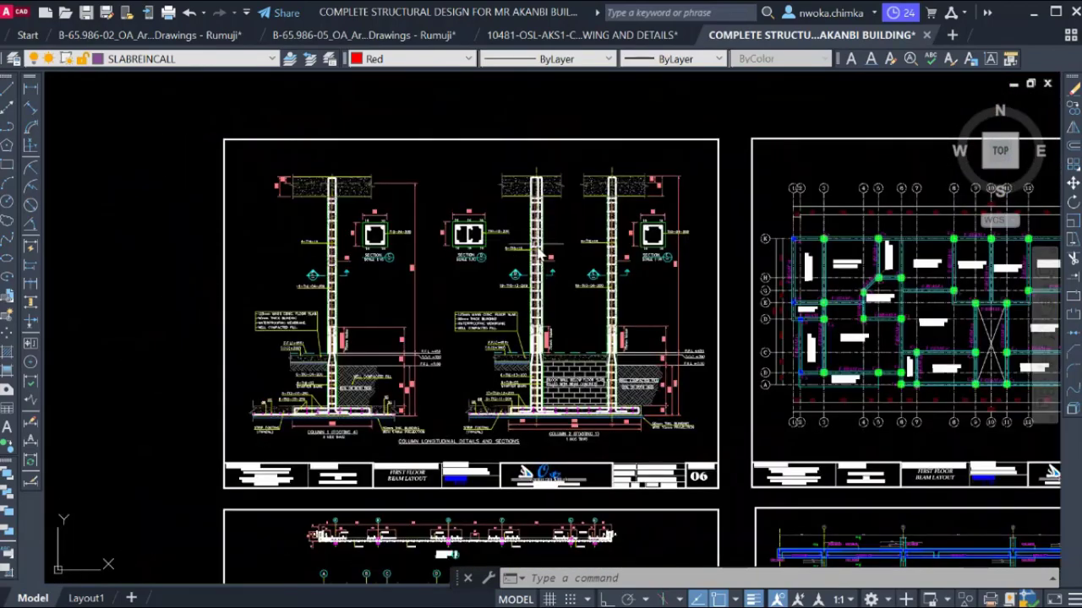
{"action": "scroll", "coordinate": [539, 253], "scroll_direction": "up", "scroll_amount": 3}
{"action": "scroll", "coordinate": [492, 223], "scroll_direction": "down", "scroll_amount": 5}
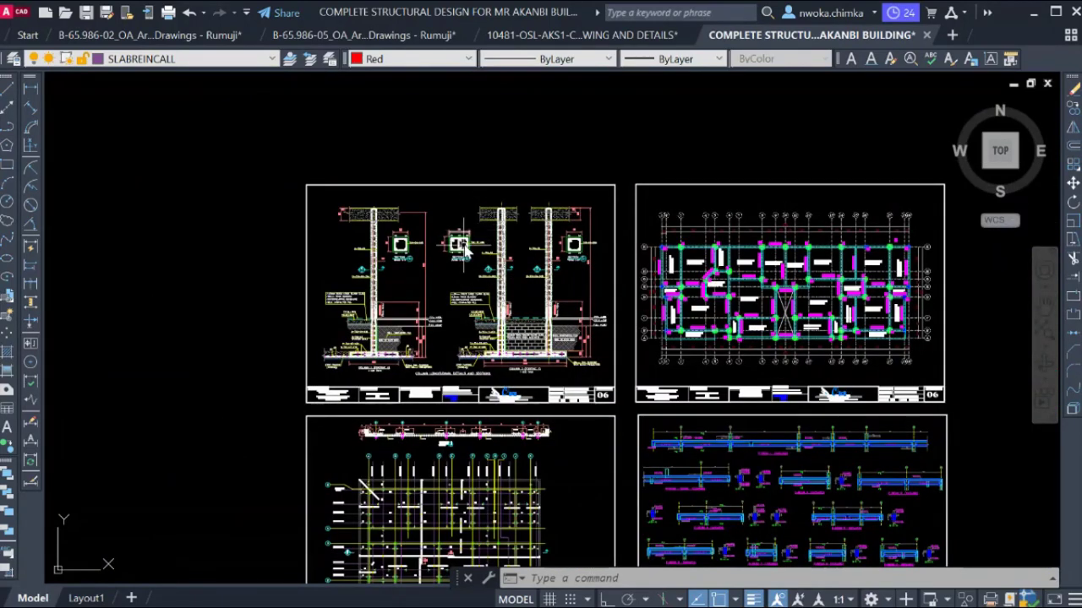
{"action": "scroll", "coordinate": [462, 269], "scroll_direction": "up", "scroll_amount": 4}
{"action": "scroll", "coordinate": [461, 269], "scroll_direction": "down", "scroll_amount": 4}
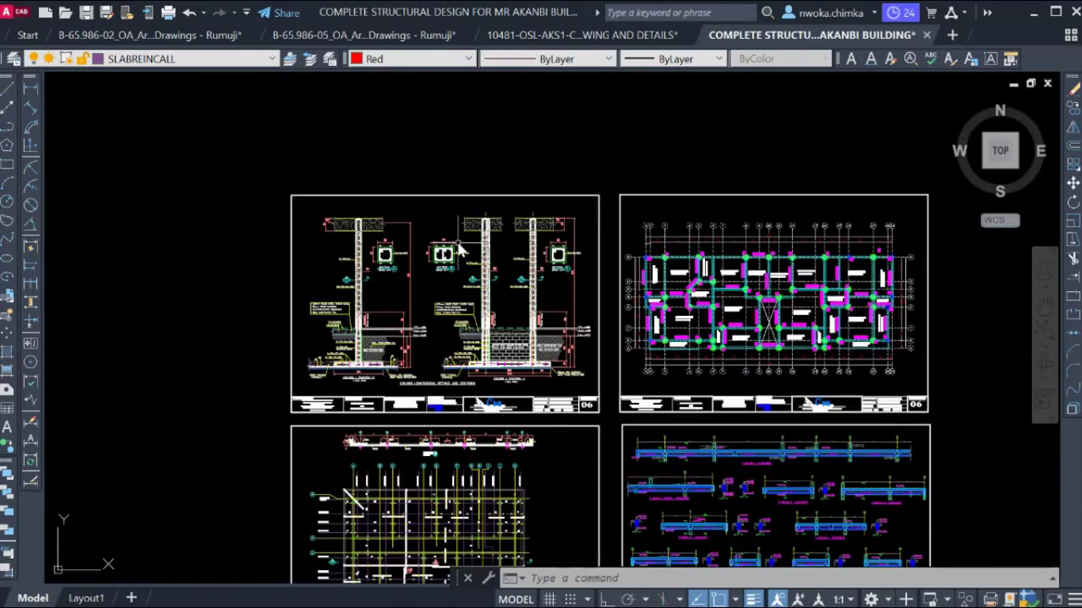
{"action": "scroll", "coordinate": [462, 269], "scroll_direction": "up", "scroll_amount": 2}
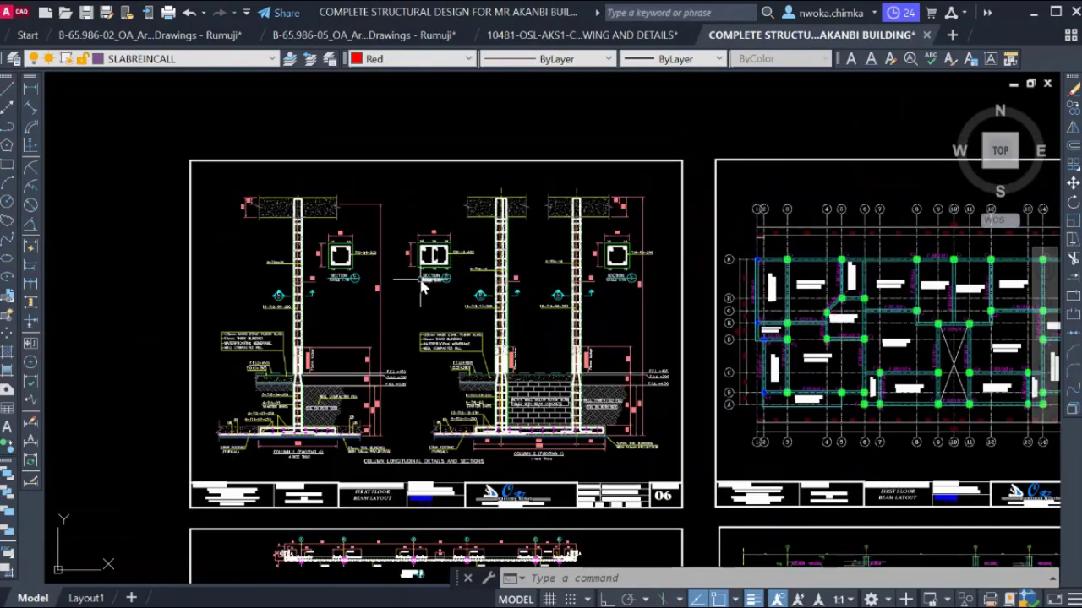
{"action": "scroll", "coordinate": [441, 297], "scroll_direction": "down", "scroll_amount": 2}
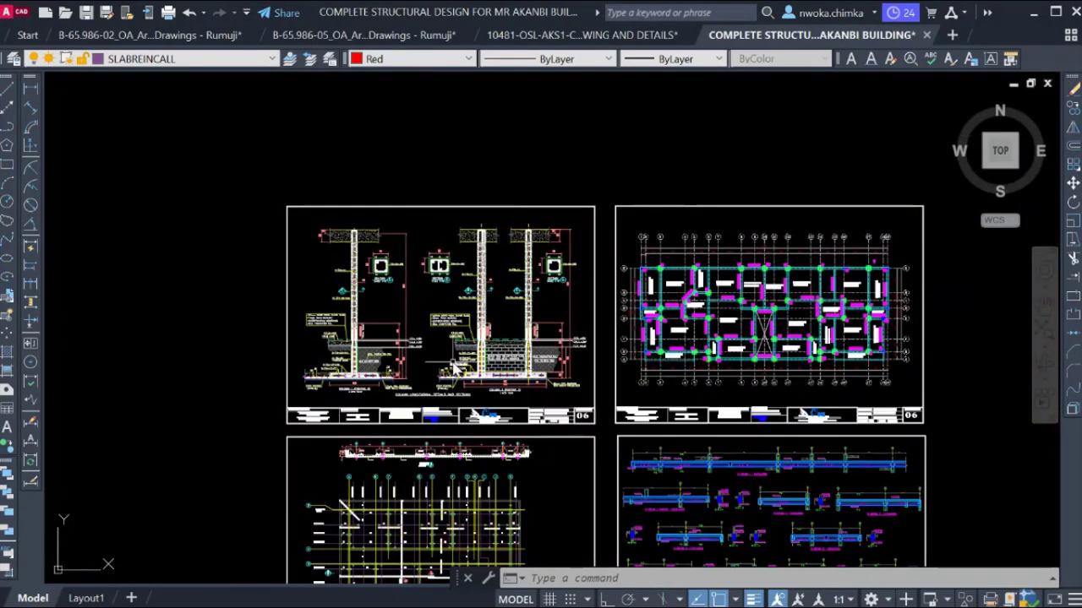
{"action": "scroll", "coordinate": [455, 358], "scroll_direction": "up", "scroll_amount": 4}
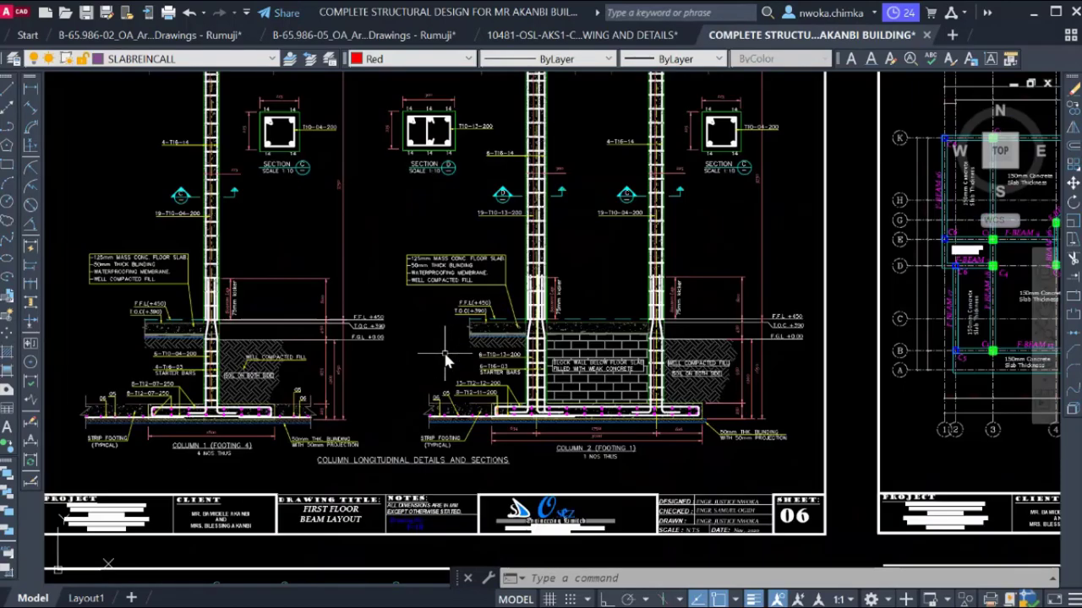
{"action": "scroll", "coordinate": [497, 325], "scroll_direction": "down", "scroll_amount": 4}
{"action": "scroll", "coordinate": [498, 307], "scroll_direction": "up", "scroll_amount": 2}
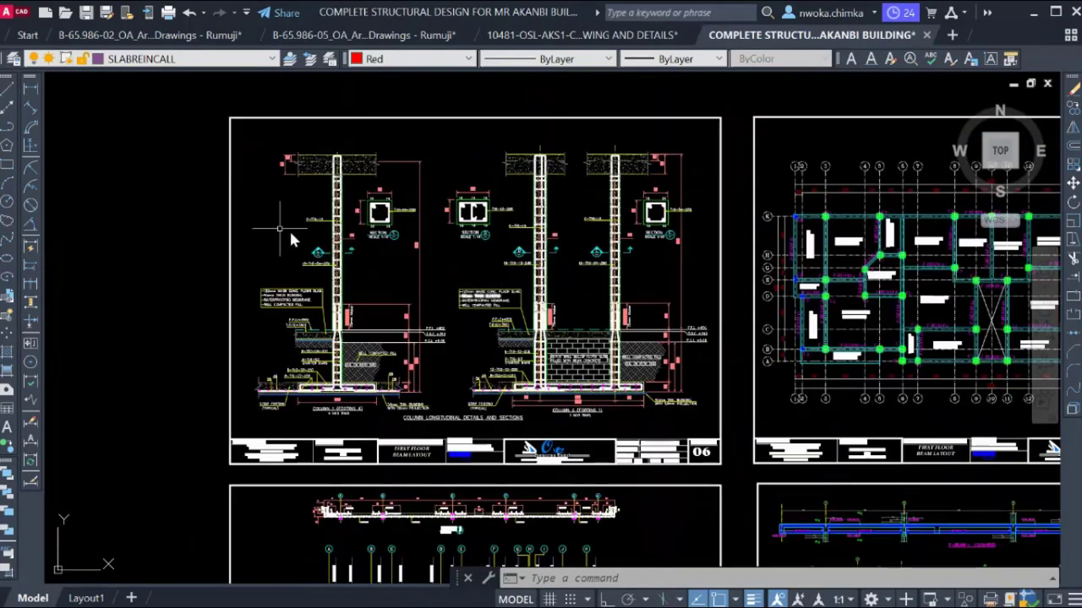
{"action": "scroll", "coordinate": [393, 175], "scroll_direction": "down", "scroll_amount": 2}
{"action": "scroll", "coordinate": [529, 241], "scroll_direction": "up", "scroll_amount": 2}
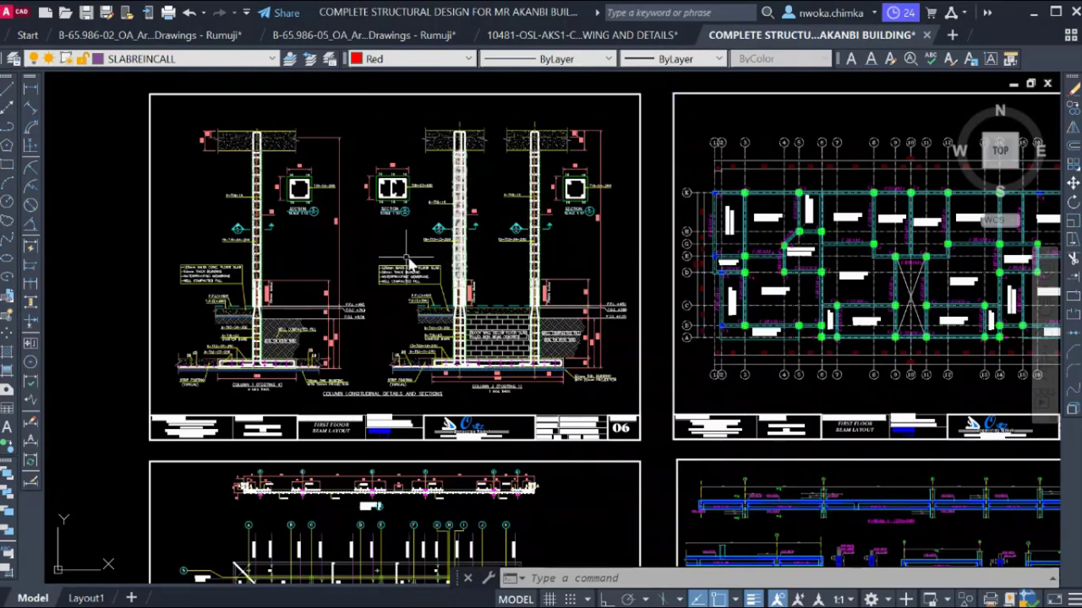
{"action": "scroll", "coordinate": [410, 258], "scroll_direction": "down", "scroll_amount": 2}
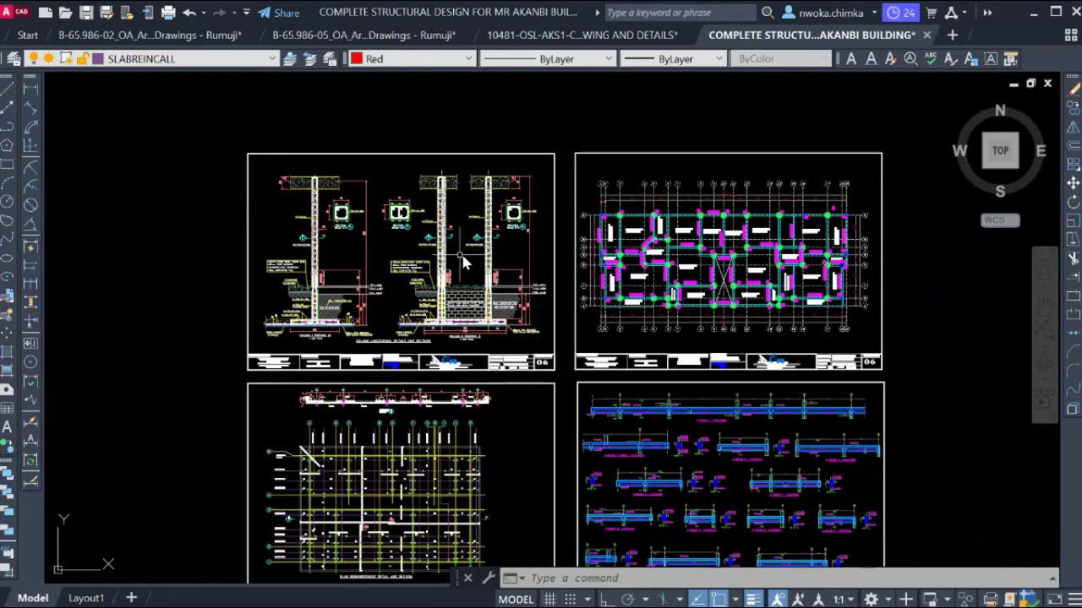
{"action": "scroll", "coordinate": [408, 247], "scroll_direction": "up", "scroll_amount": 3}
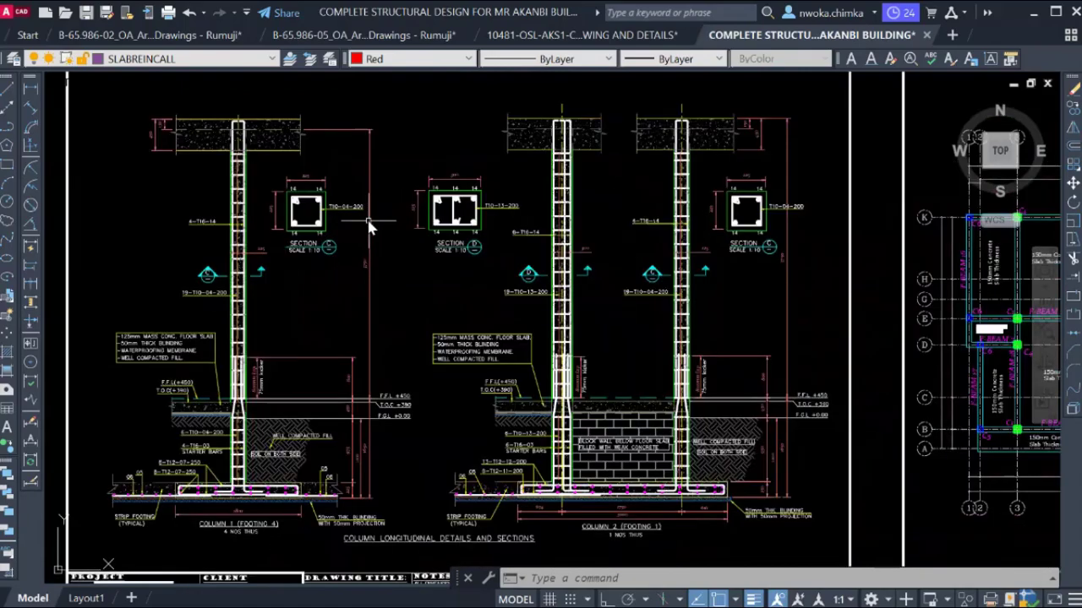
{"action": "scroll", "coordinate": [375, 232], "scroll_direction": "down", "scroll_amount": 2}
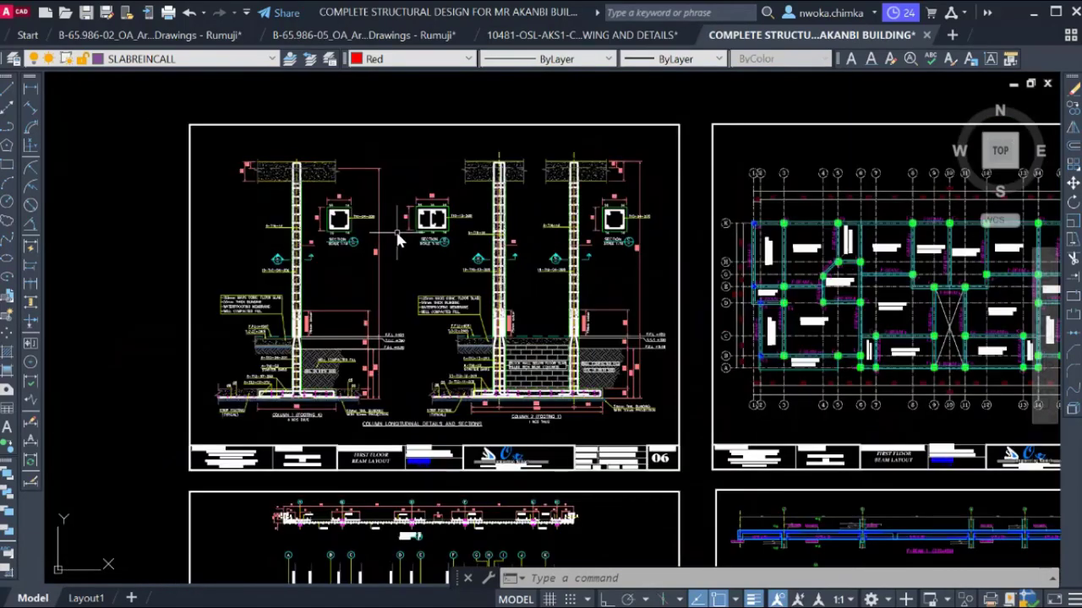
Review the column detail sheet against the neighbouring beam layout, slab reinforcement and beam detail sheets.
{"action": "scroll", "coordinate": [414, 243], "scroll_direction": "down", "scroll_amount": 4}
{"action": "scroll", "coordinate": [442, 273], "scroll_direction": "up", "scroll_amount": 4}
{"action": "scroll", "coordinate": [441, 273], "scroll_direction": "down", "scroll_amount": 5}
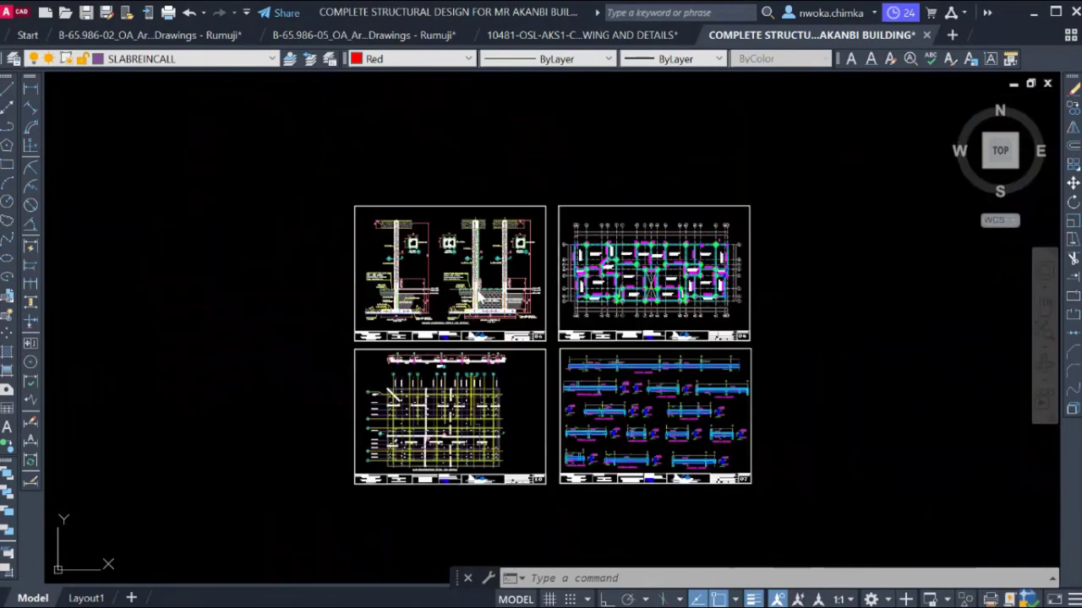
{"action": "scroll", "coordinate": [494, 358], "scroll_direction": "up", "scroll_amount": 3}
{"action": "scroll", "coordinate": [494, 358], "scroll_direction": "up", "scroll_amount": 3}
{"action": "scroll", "coordinate": [482, 364], "scroll_direction": "down", "scroll_amount": 3}
{"action": "scroll", "coordinate": [439, 304], "scroll_direction": "up", "scroll_amount": 3}
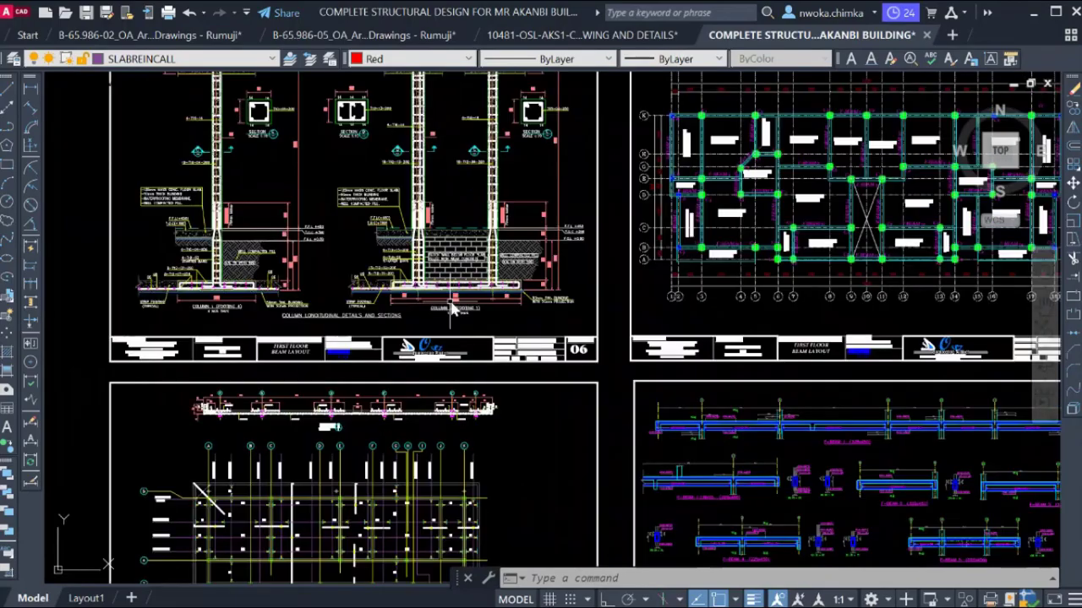
{"action": "scroll", "coordinate": [510, 278], "scroll_direction": "down", "scroll_amount": 3}
{"action": "scroll", "coordinate": [509, 256], "scroll_direction": "up", "scroll_amount": 3}
{"action": "scroll", "coordinate": [473, 254], "scroll_direction": "down", "scroll_amount": 3}
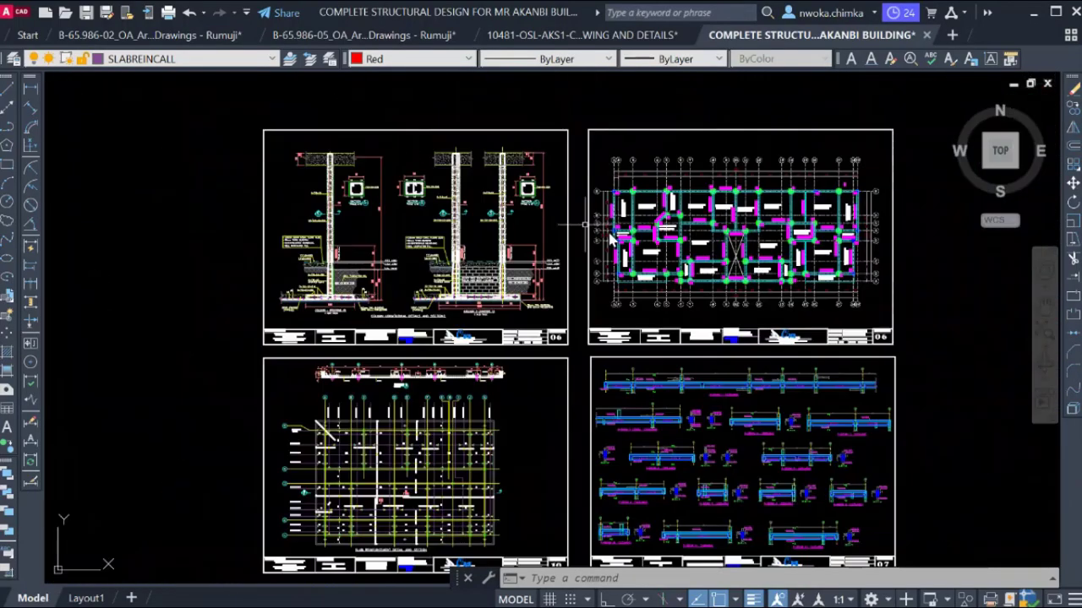
{"action": "scroll", "coordinate": [408, 192], "scroll_direction": "up", "scroll_amount": 5}
{"action": "scroll", "coordinate": [408, 192], "scroll_direction": "down", "scroll_amount": 5}
{"action": "scroll", "coordinate": [455, 218], "scroll_direction": "up", "scroll_amount": 4}
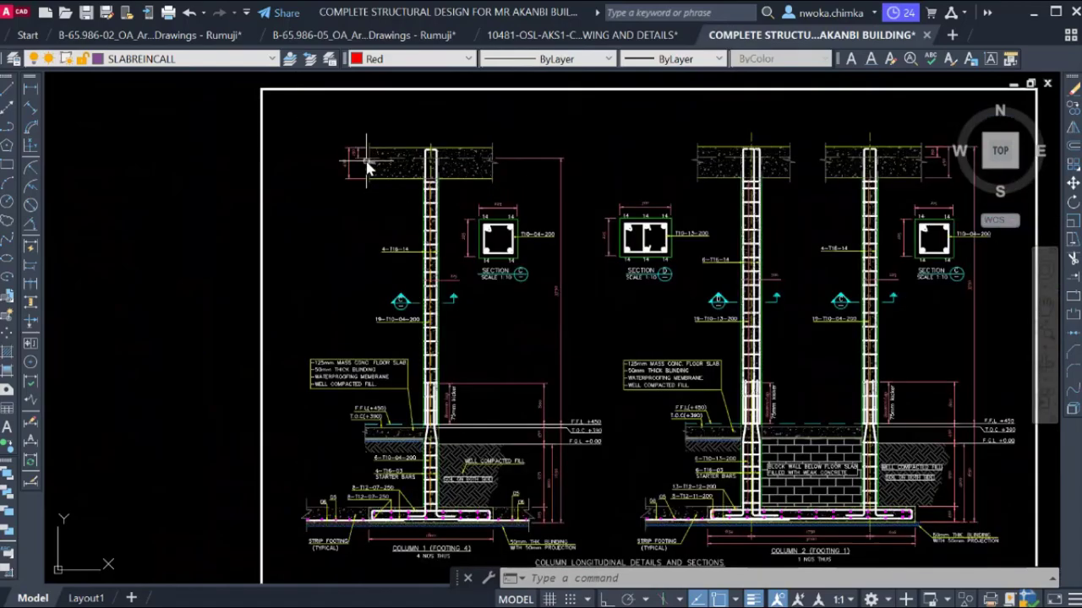
Inspect the Column 2 (Footing 1) detail, including the footing reinforcement, starter bars and block wall below the floor slab.
{"action": "scroll", "coordinate": [456, 203], "scroll_direction": "down", "scroll_amount": 2}
{"action": "scroll", "coordinate": [736, 391], "scroll_direction": "up", "scroll_amount": 4}
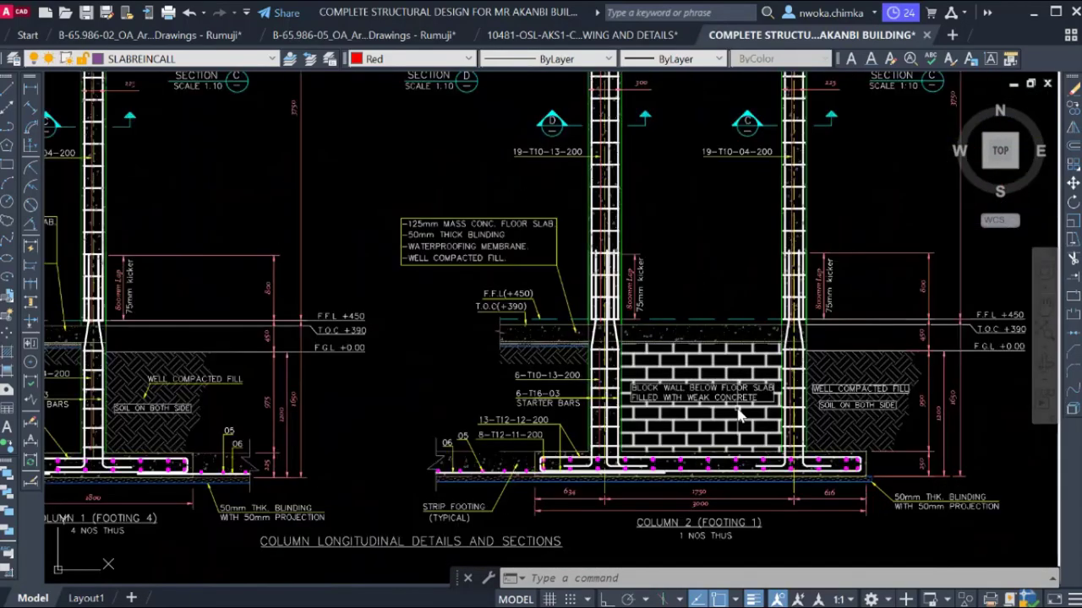
{"action": "scroll", "coordinate": [543, 484], "scroll_direction": "up", "scroll_amount": 2}
{"action": "scroll", "coordinate": [543, 483], "scroll_direction": "down", "scroll_amount": 5}
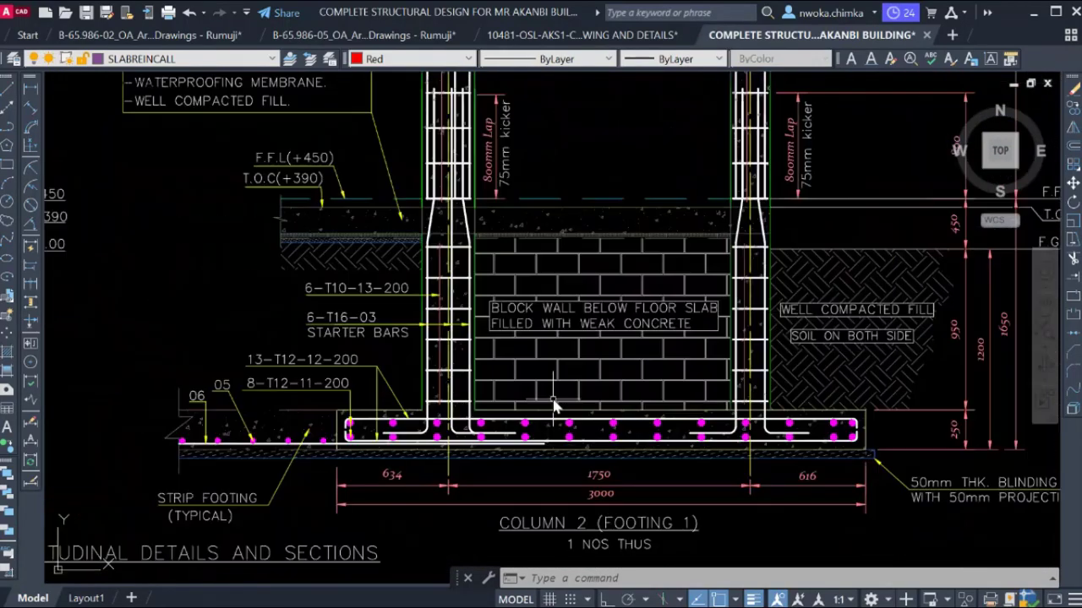
{"action": "scroll", "coordinate": [581, 436], "scroll_direction": "up", "scroll_amount": 5}
{"action": "scroll", "coordinate": [581, 436], "scroll_direction": "down", "scroll_amount": 4}
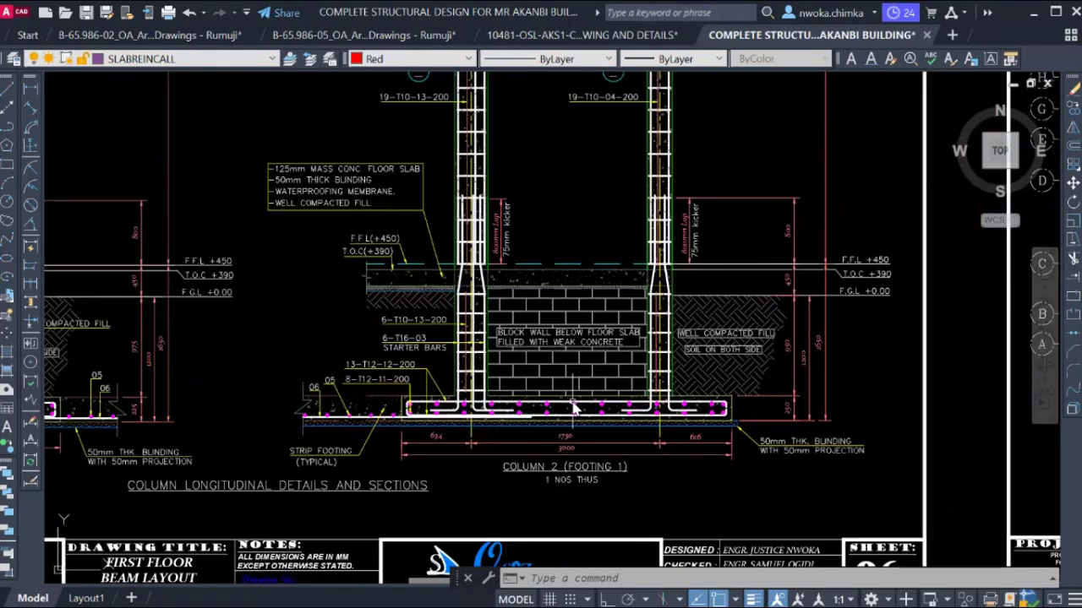
{"action": "scroll", "coordinate": [587, 377], "scroll_direction": "down", "scroll_amount": 4}
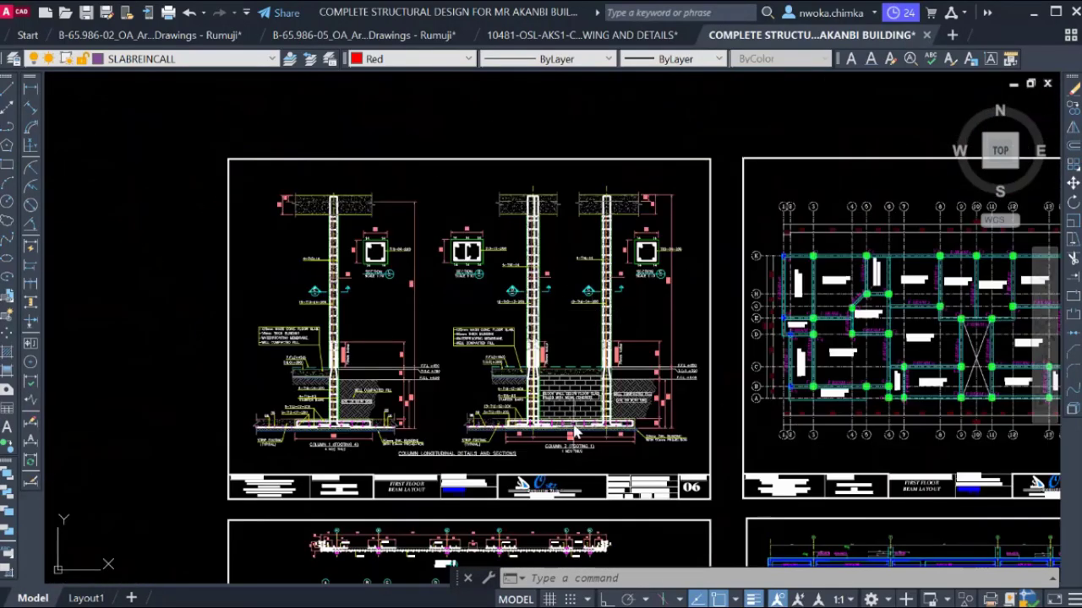
Inspect the bar layout on the first floor slab reinforcement plan on sheet 10.
{"action": "middle_click_drag", "start_coordinate": [575, 431], "coordinate": [538, 301]}
{"action": "middle_click_drag", "start_coordinate": [532, 388], "coordinate": [546, 239]}
{"action": "scroll", "coordinate": [399, 435], "scroll_direction": "up", "scroll_amount": 4}
{"action": "middle_click_drag", "start_coordinate": [359, 278], "coordinate": [524, 381]}
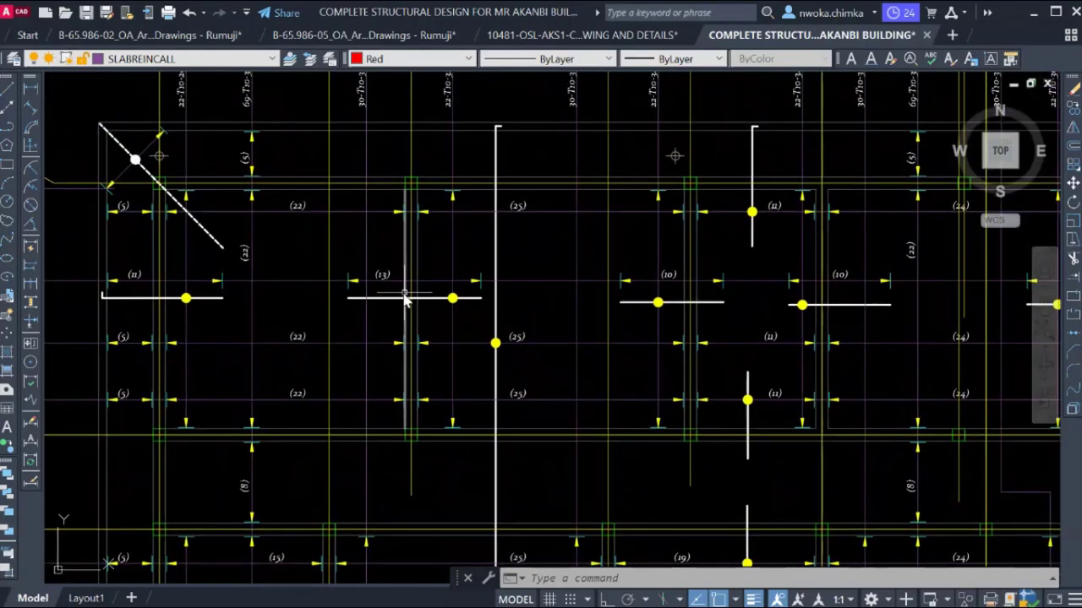
{"action": "scroll", "coordinate": [446, 309], "scroll_direction": "down", "scroll_amount": 2}
{"action": "scroll", "coordinate": [222, 217], "scroll_direction": "up", "scroll_amount": 4}
{"action": "scroll", "coordinate": [223, 216], "scroll_direction": "down", "scroll_amount": 5}
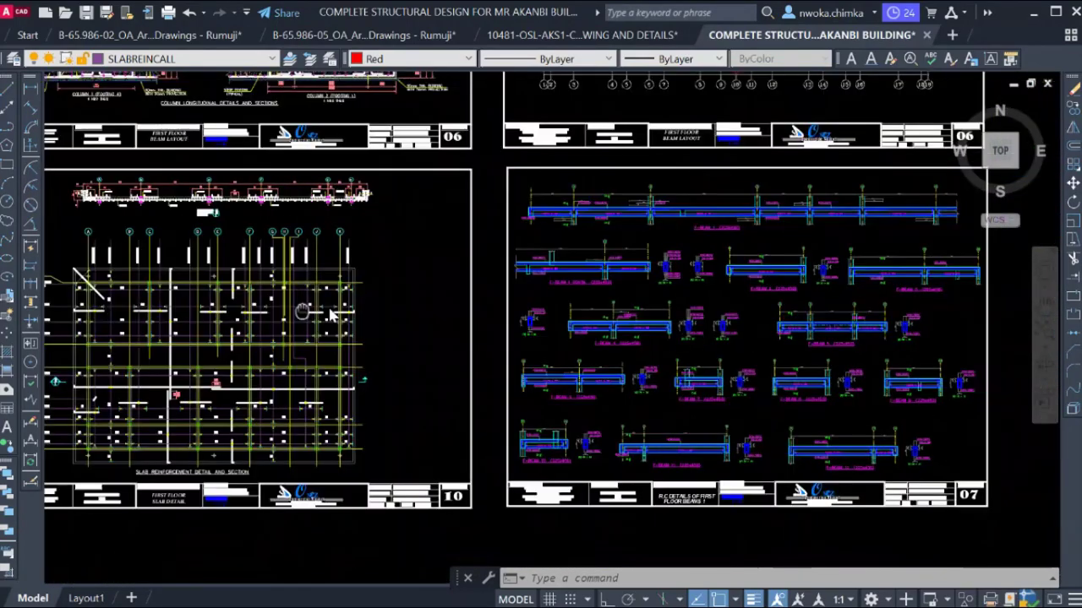
Inspect the F-BEAM 2 reinforcement detail among the first floor beam details on sheet 07.
{"action": "scroll", "coordinate": [561, 301], "scroll_direction": "up", "scroll_amount": 5}
{"action": "scroll", "coordinate": [530, 288], "scroll_direction": "up", "scroll_amount": 3}
{"action": "scroll", "coordinate": [568, 318], "scroll_direction": "up", "scroll_amount": 2}
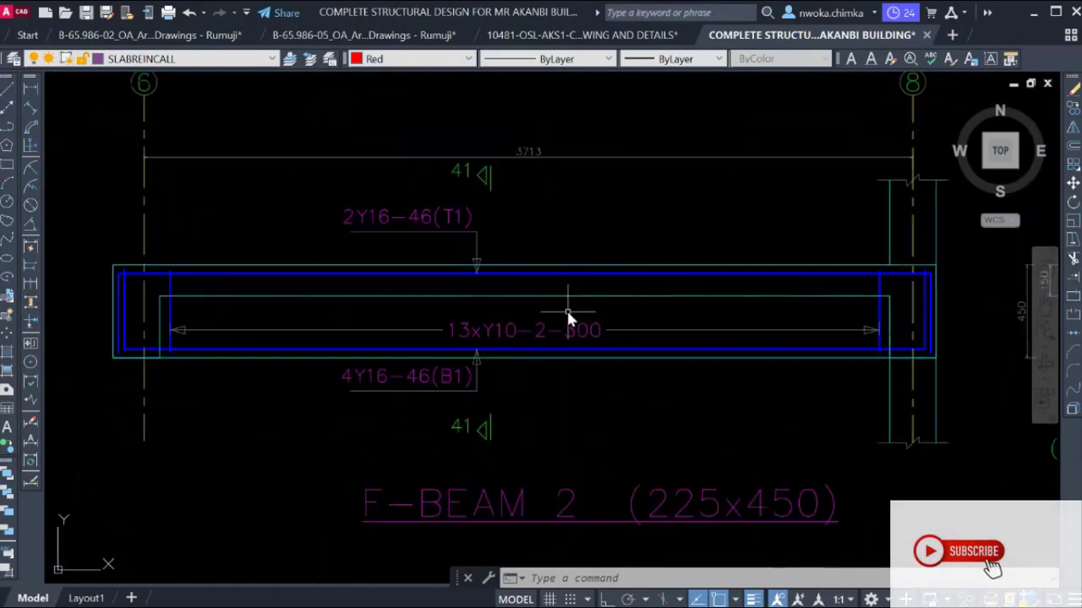
{"action": "scroll", "coordinate": [439, 316], "scroll_direction": "down", "scroll_amount": 8}
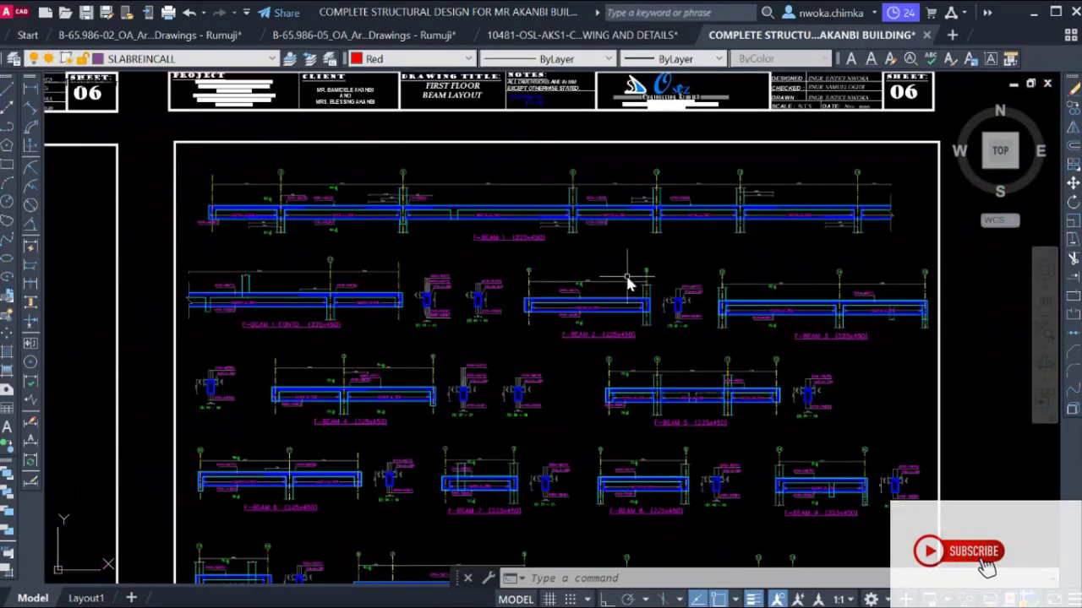
{"action": "scroll", "coordinate": [625, 307], "scroll_direction": "down", "scroll_amount": 4}
Return to the column details sheet and check the starter bars, floor slab notes and footings of Columns 1 and 2.
{"action": "scroll", "coordinate": [473, 313], "scroll_direction": "up", "scroll_amount": 6}
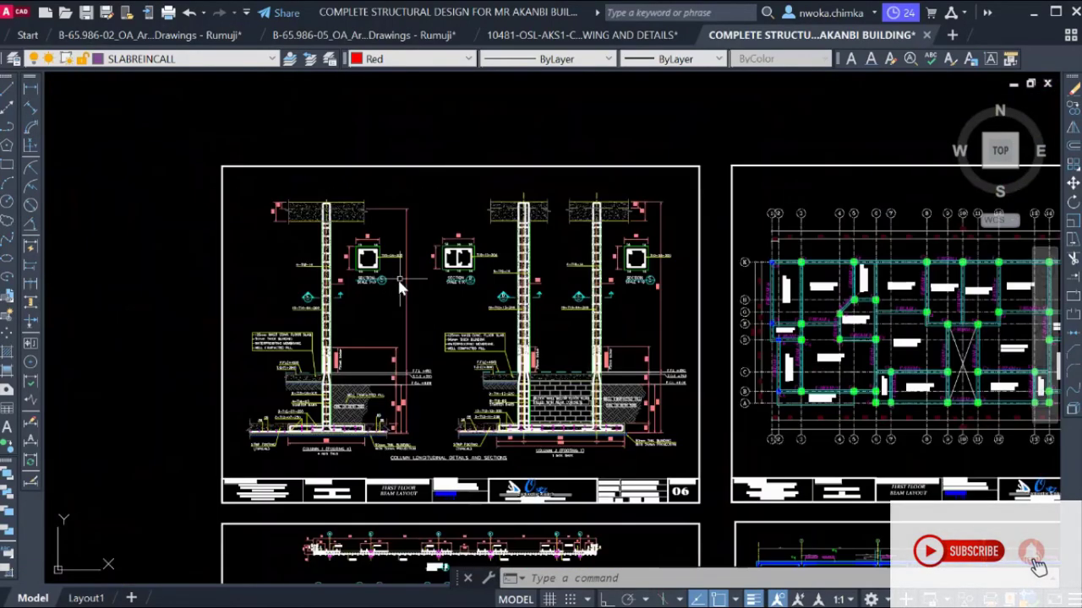
{"action": "scroll", "coordinate": [543, 340], "scroll_direction": "down", "scroll_amount": 3}
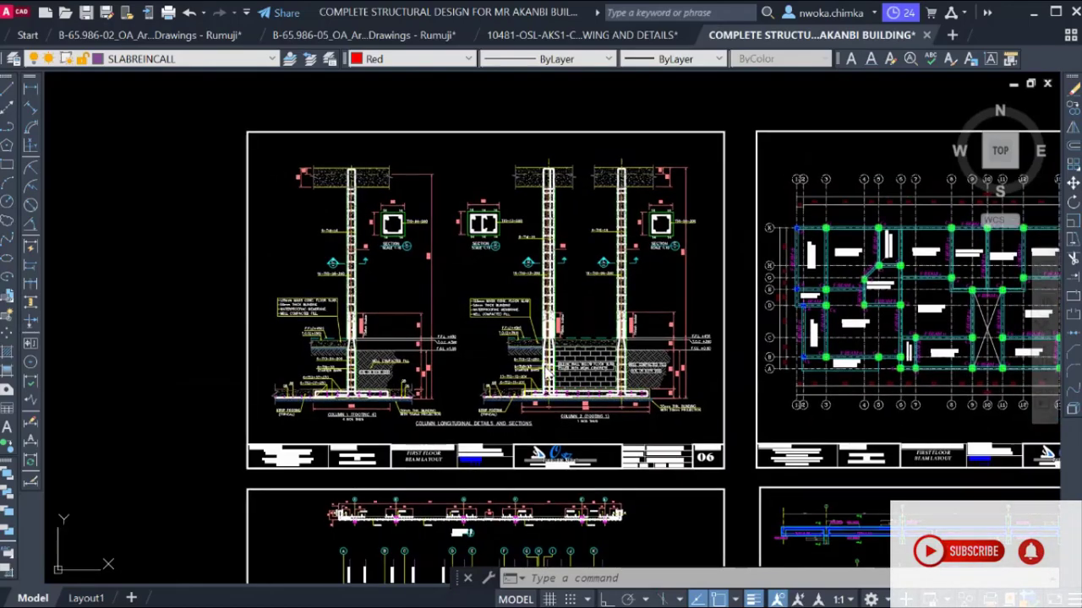
{"action": "scroll", "coordinate": [540, 358], "scroll_direction": "up", "scroll_amount": 5}
{"action": "scroll", "coordinate": [532, 356], "scroll_direction": "down", "scroll_amount": 6}
{"action": "scroll", "coordinate": [520, 355], "scroll_direction": "up", "scroll_amount": 4}
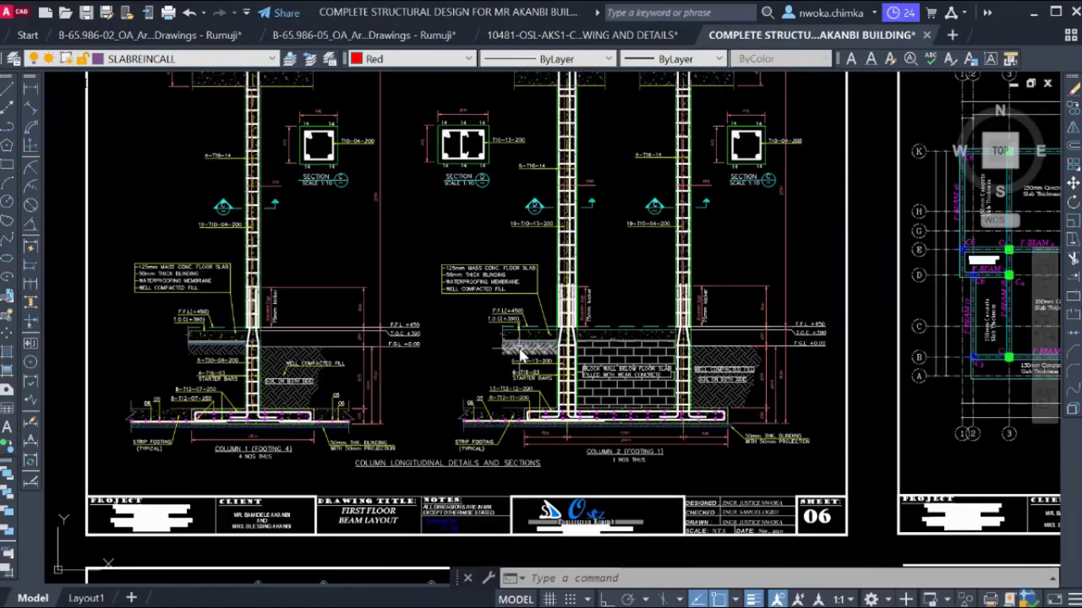
{"action": "scroll", "coordinate": [541, 338], "scroll_direction": "down", "scroll_amount": 5}
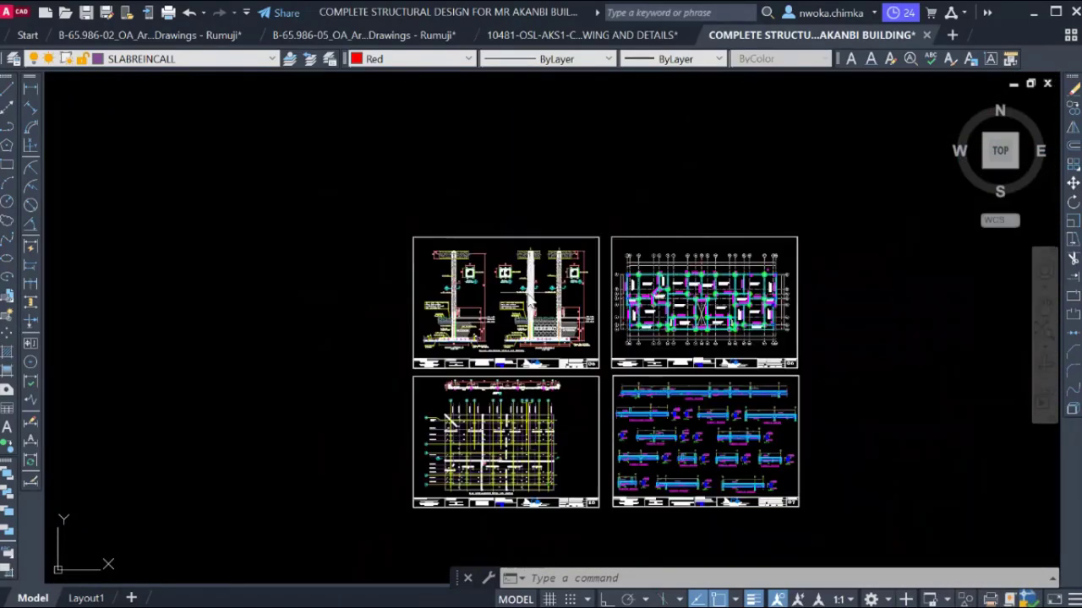
{"action": "scroll", "coordinate": [544, 346], "scroll_direction": "up", "scroll_amount": 6}
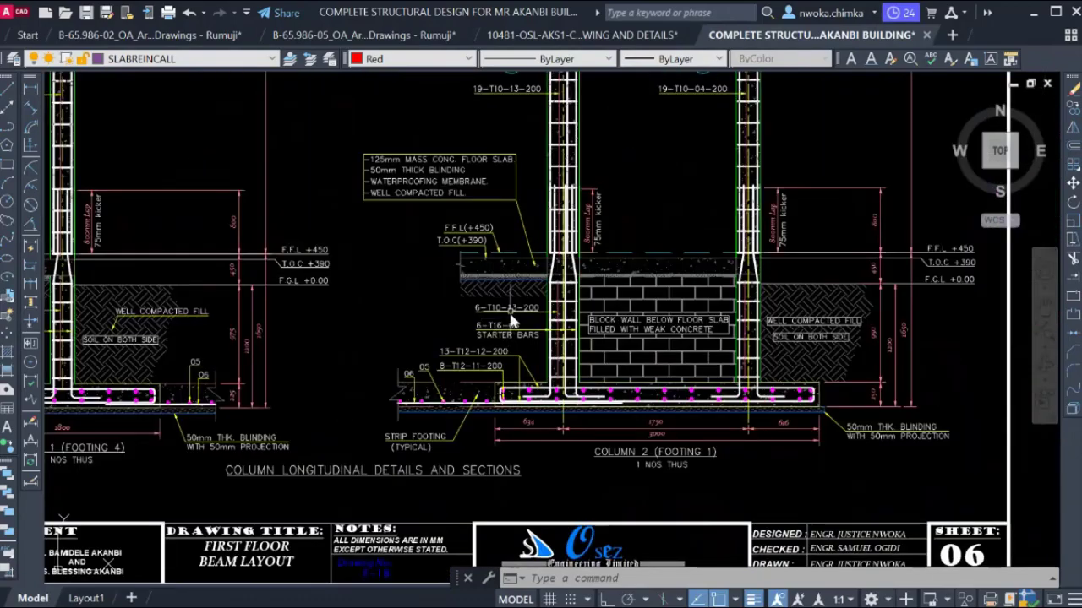
{"action": "scroll", "coordinate": [486, 283], "scroll_direction": "down", "scroll_amount": 5}
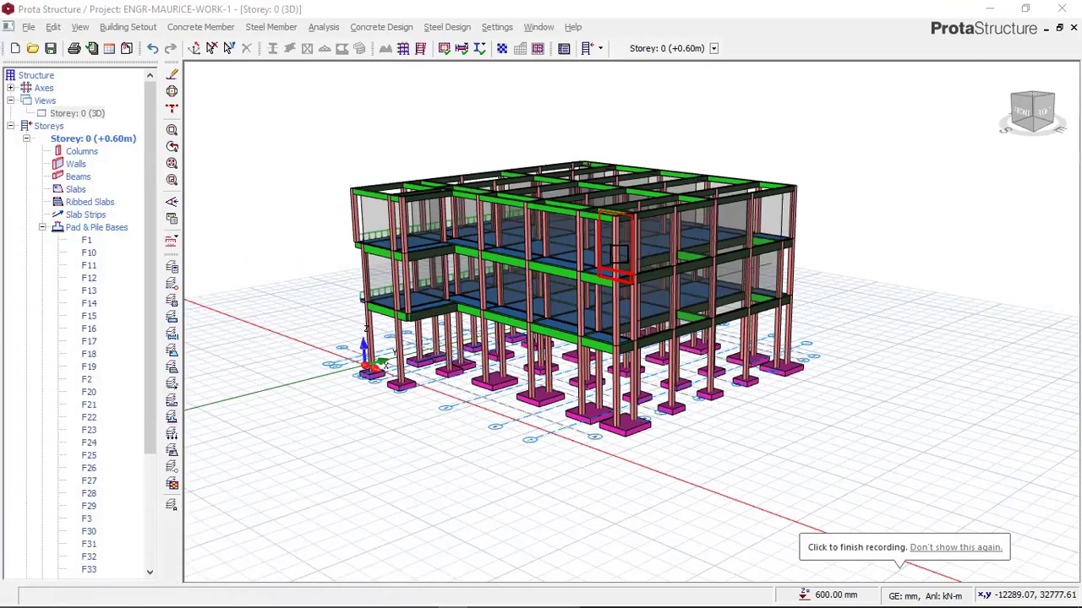
Switch to ProtaStructure and view the 3D building model's frame and pad footings from a higher angle.
{"action": "scroll", "coordinate": [619, 248], "scroll_direction": "up", "scroll_amount": 2}
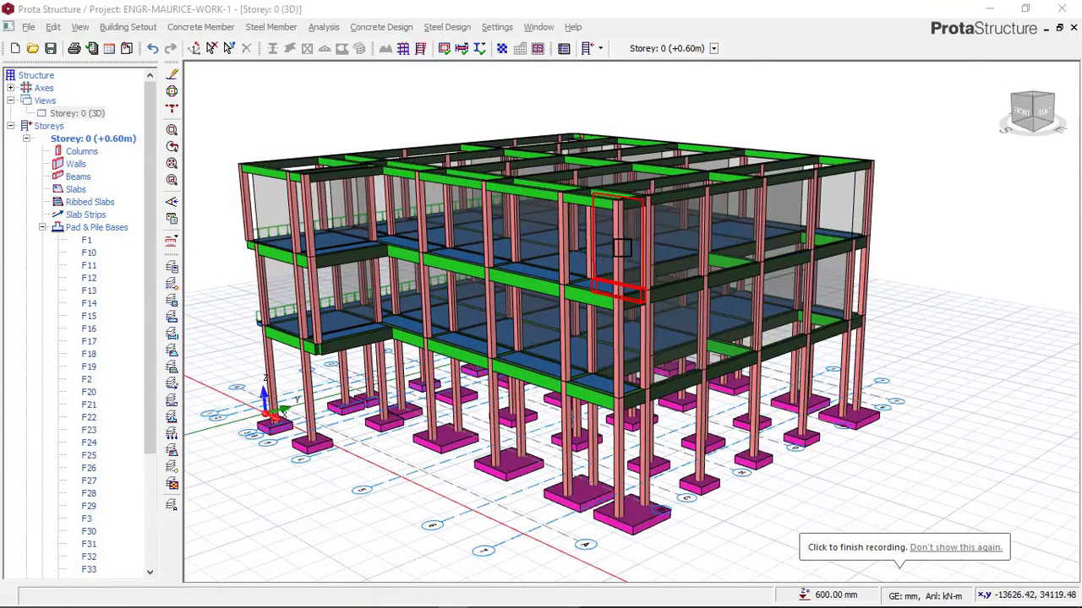
{"action": "middle_click_drag", "start_coordinate": [622, 249], "coordinate": [606, 268], "text": "shift"}
{"action": "scroll", "coordinate": [618, 258], "scroll_direction": "down", "scroll_amount": 3}
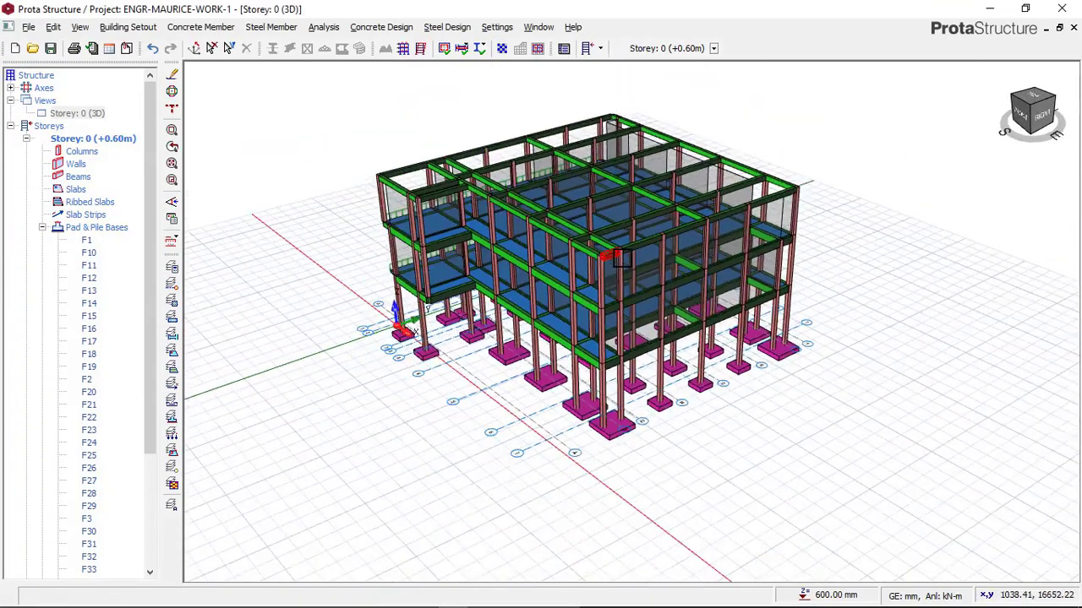
Examine the 3D building model's columns, beams, slabs and pad footings from the front and right sides.
{"action": "scroll", "coordinate": [608, 236], "scroll_direction": "up", "scroll_amount": 2}
{"action": "scroll", "coordinate": [588, 238], "scroll_direction": "down", "scroll_amount": 3}
{"action": "scroll", "coordinate": [598, 236], "scroll_direction": "up", "scroll_amount": 3}
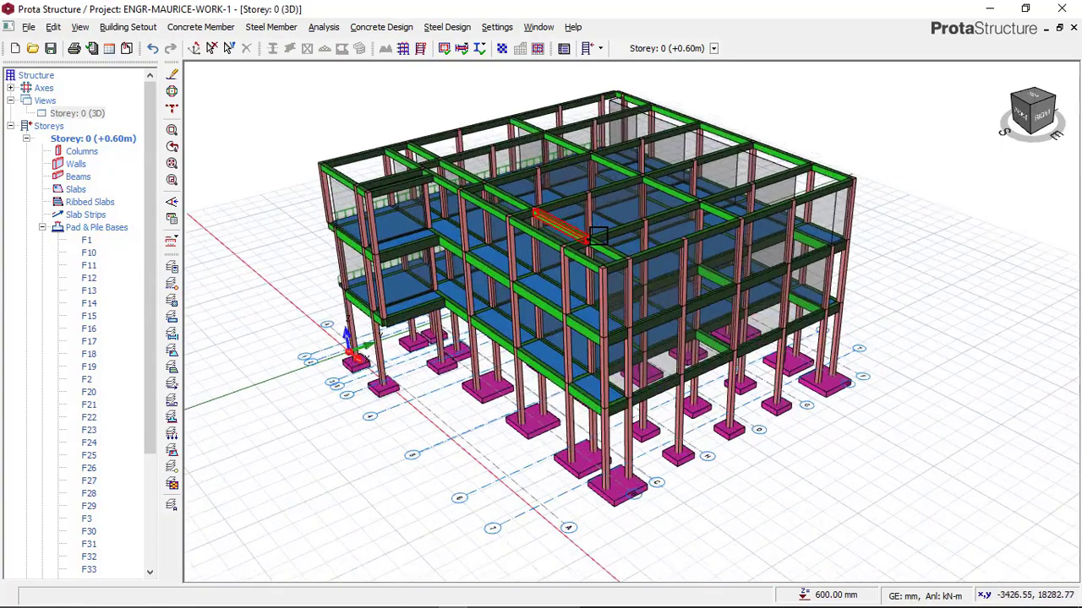
{"action": "middle_click_drag", "start_coordinate": [569, 208], "coordinate": [537, 239], "text": "shift"}
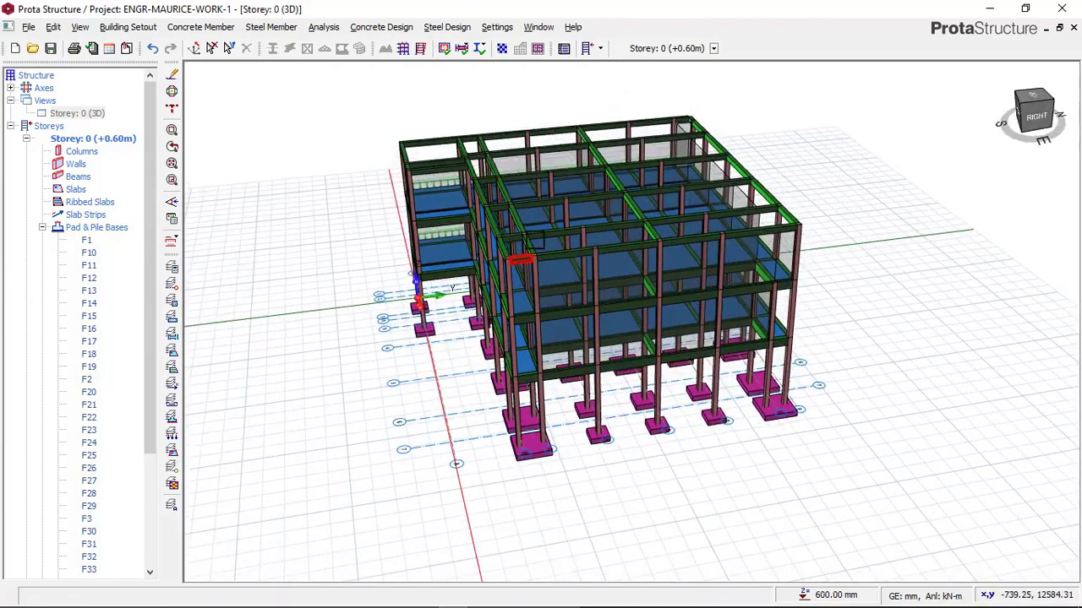
{"action": "middle_click_drag", "start_coordinate": [590, 192], "coordinate": [455, 279], "text": "shift"}
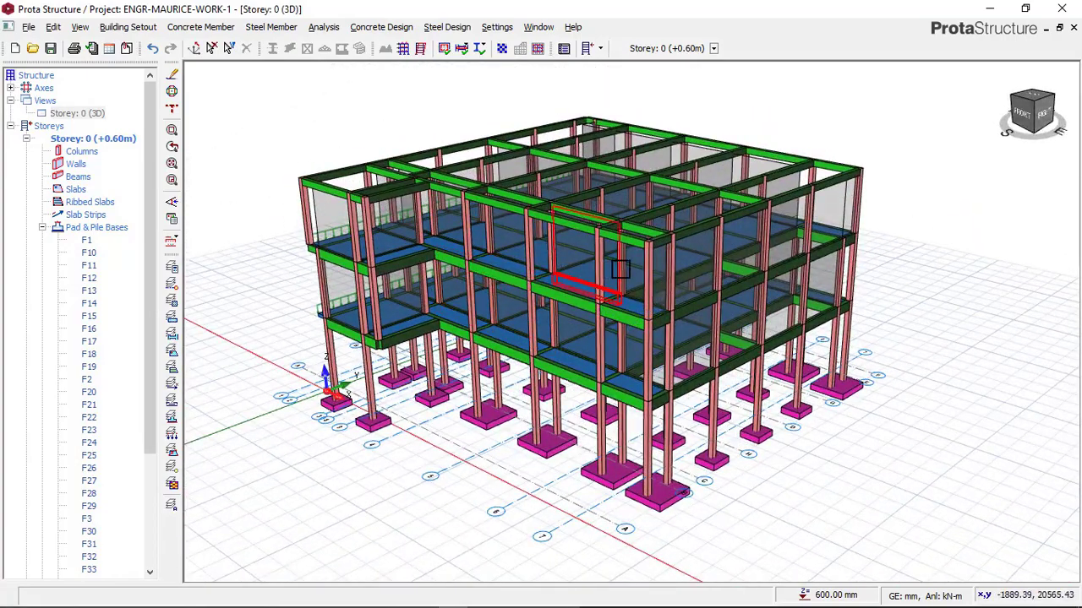
{"action": "middle_click_drag", "start_coordinate": [679, 267], "coordinate": [589, 277], "text": "shift"}
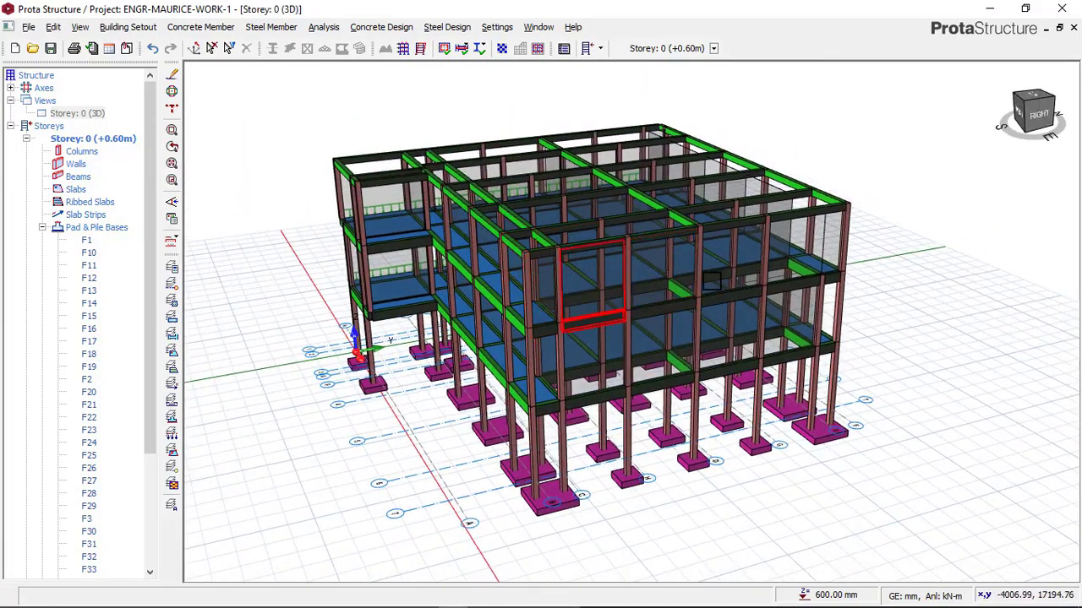
{"action": "scroll", "coordinate": [648, 298], "scroll_direction": "down", "scroll_amount": 2}
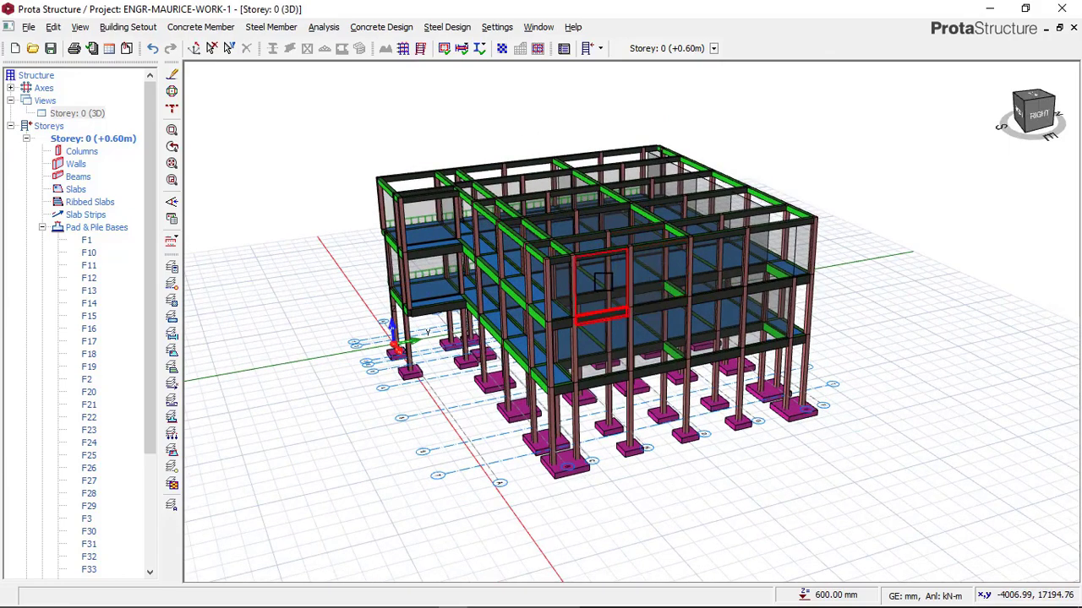
{"action": "middle_click_drag", "start_coordinate": [602, 282], "coordinate": [651, 248], "text": "shift"}
{"action": "middle_click_drag", "start_coordinate": [645, 294], "coordinate": [617, 269], "text": "shift"}
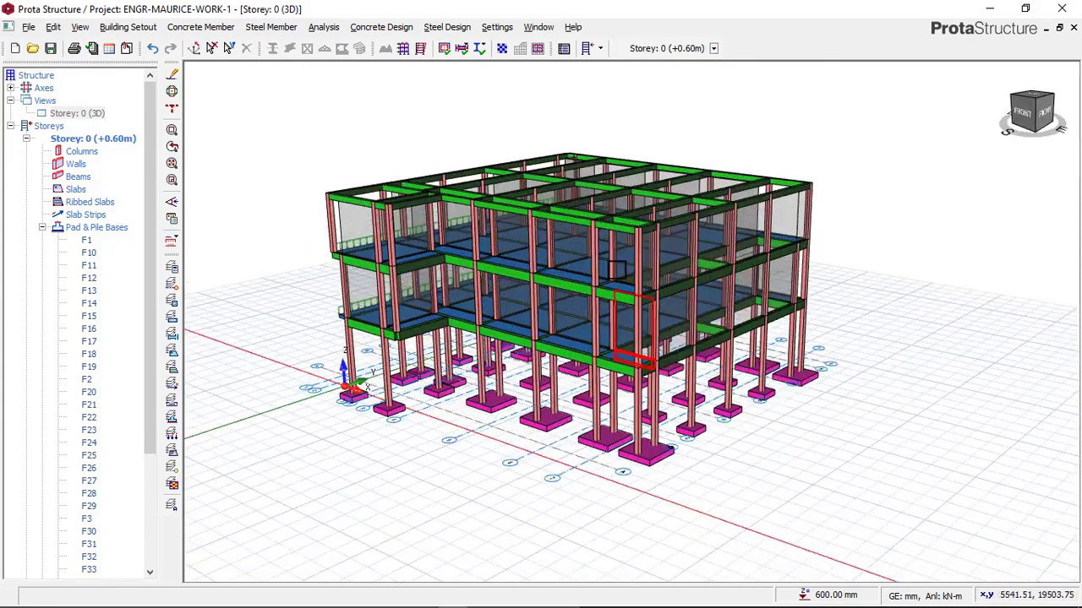
{"action": "scroll", "coordinate": [588, 233], "scroll_direction": "up", "scroll_amount": 2}
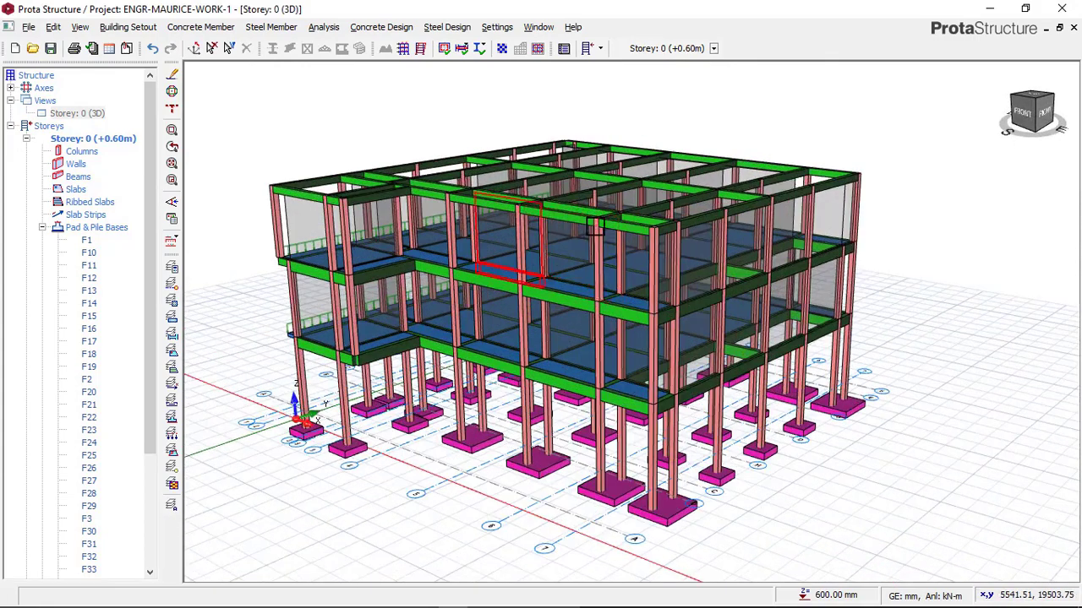
Recolour the 3D model by Design Status and inspect the status of its members and footings.
{"action": "left_click", "coordinate": [172, 218]}
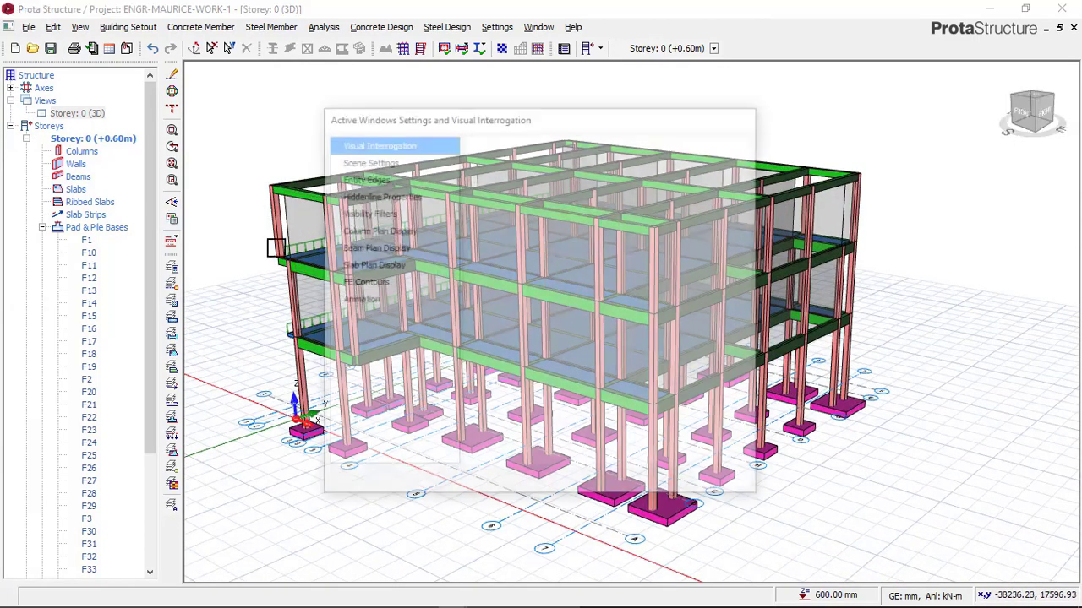
{"action": "scroll", "coordinate": [528, 338], "scroll_direction": "down", "scroll_amount": 5}
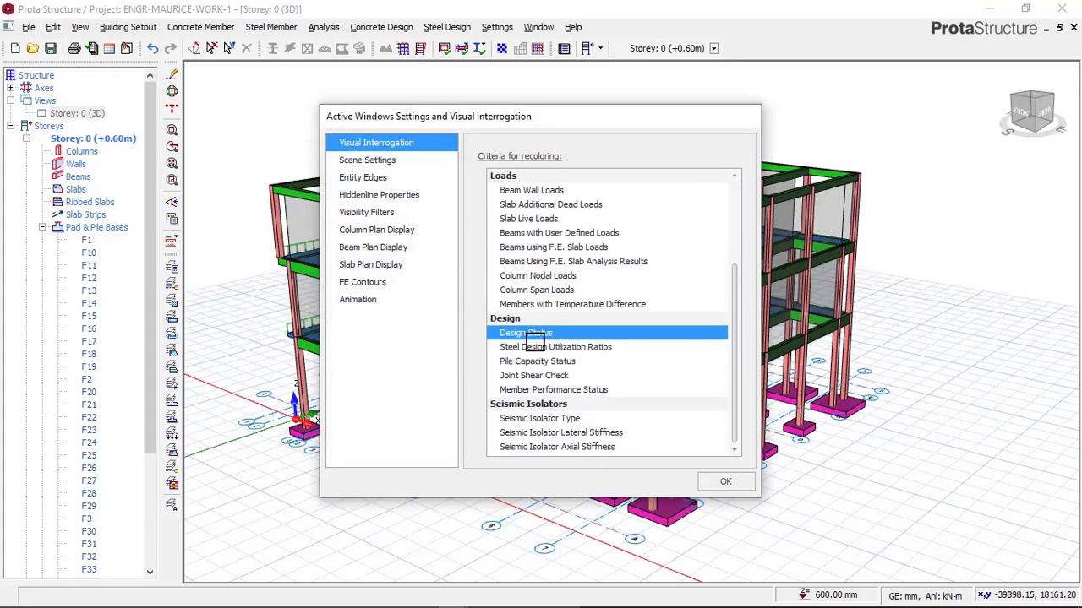
{"action": "left_click", "coordinate": [725, 481]}
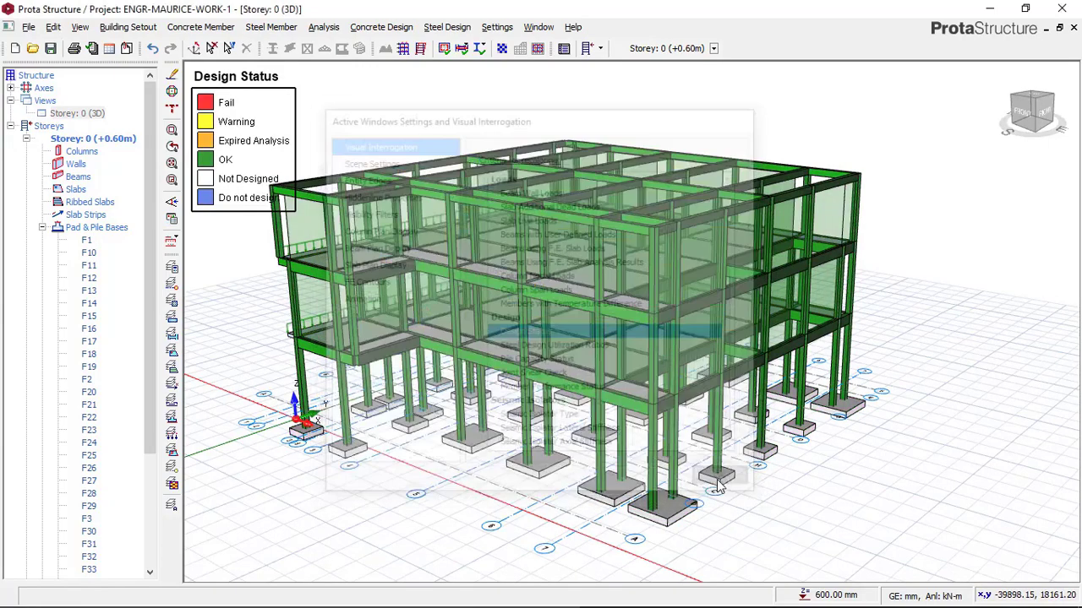
{"action": "middle_click_drag", "start_coordinate": [627, 364], "coordinate": [587, 350]}
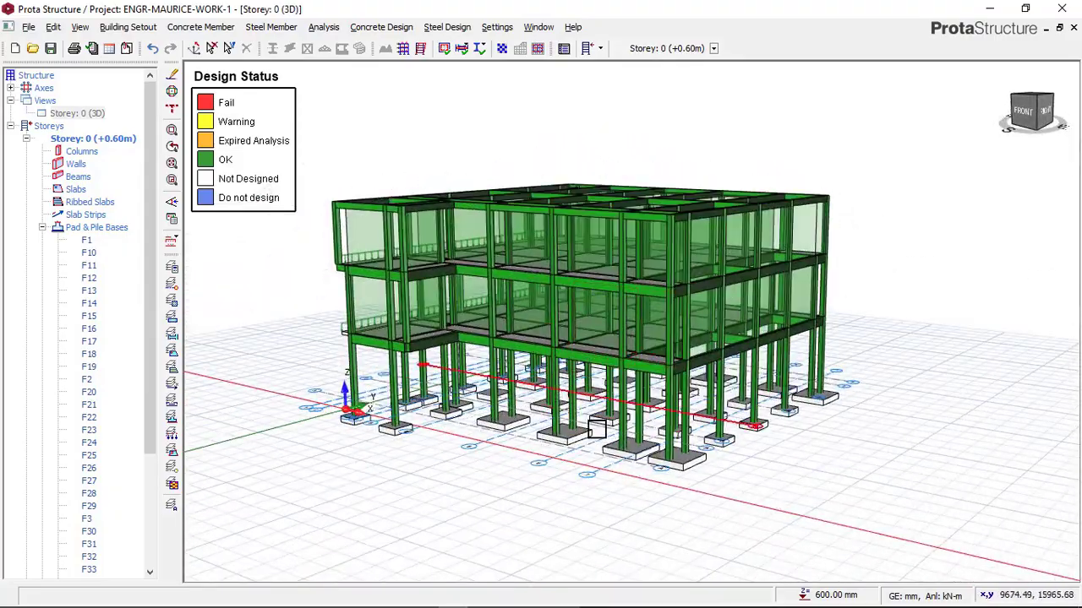
{"action": "scroll", "coordinate": [582, 438], "scroll_direction": "up", "scroll_amount": 2}
{"action": "scroll", "coordinate": [610, 397], "scroll_direction": "down", "scroll_amount": 2}
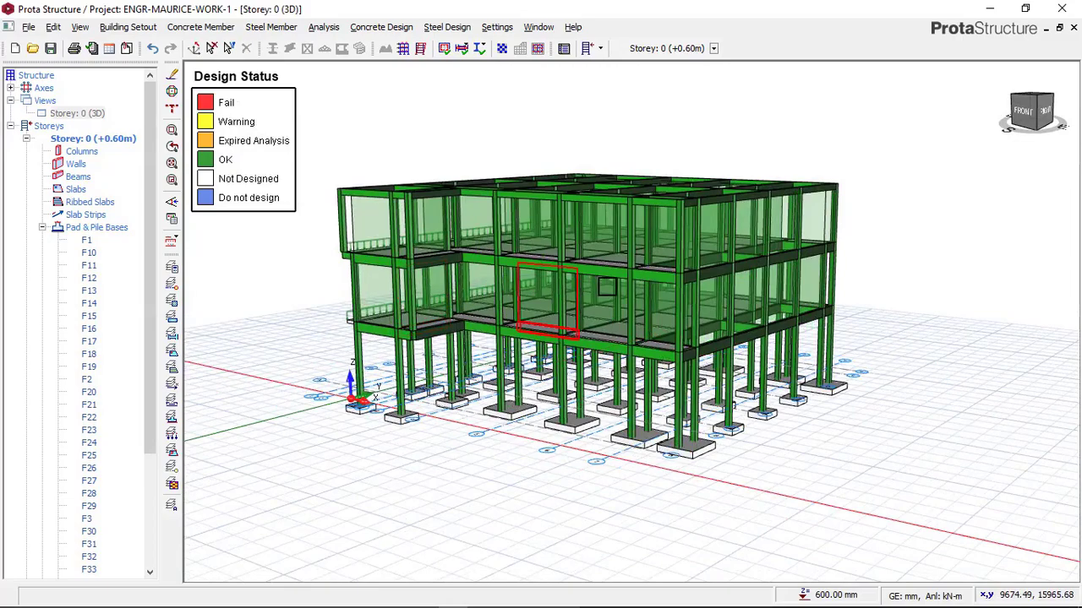
{"action": "mouse_move", "coordinate": [456, 286]}
{"action": "middle_mouse_down"}
{"action": "mouse_move", "coordinate": [531, 306]}
{"action": "mouse_move", "coordinate": [482, 290]}
{"action": "mouse_move", "coordinate": [447, 298]}
{"action": "middle_mouse_up"}
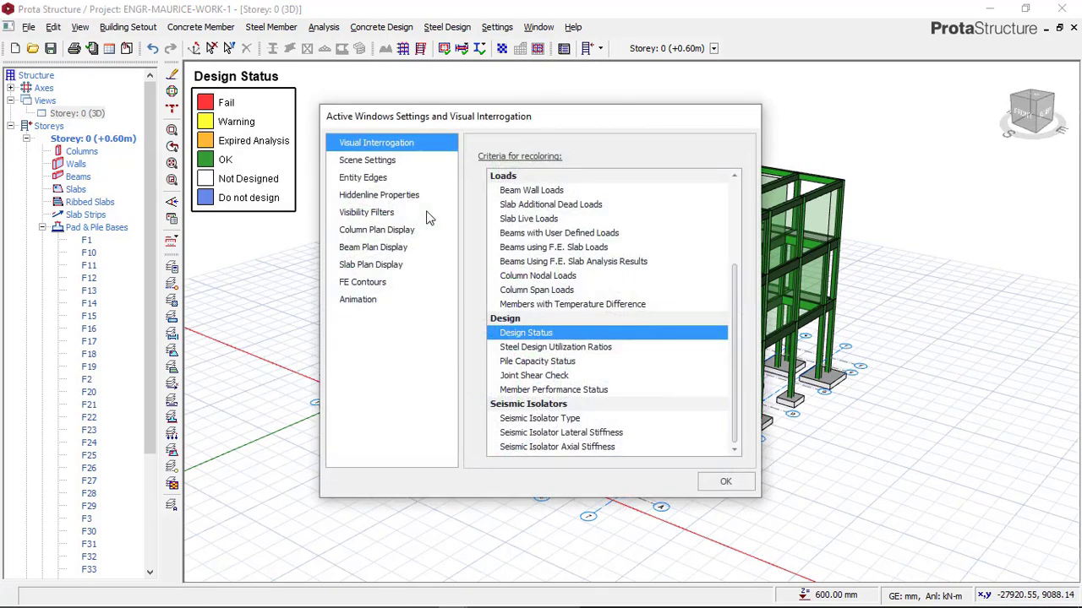
Reset the model's recolouring criterion to None to restore the normal member colours.
{"action": "scroll", "coordinate": [558, 207], "scroll_direction": "up", "scroll_amount": 3}
{"action": "left_click", "coordinate": [545, 176]}
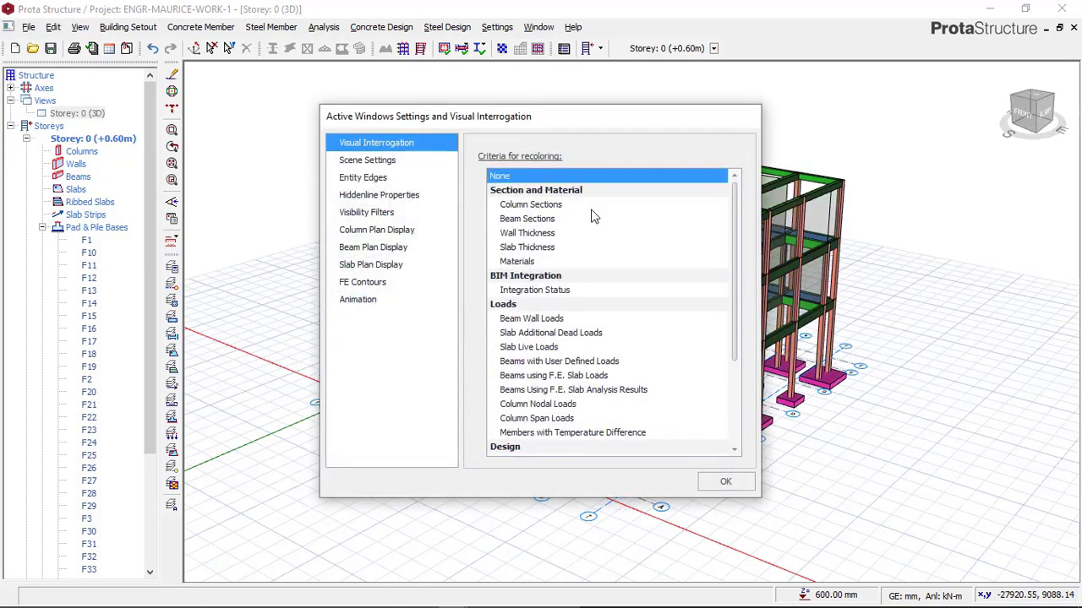
{"action": "left_click", "coordinate": [733, 479]}
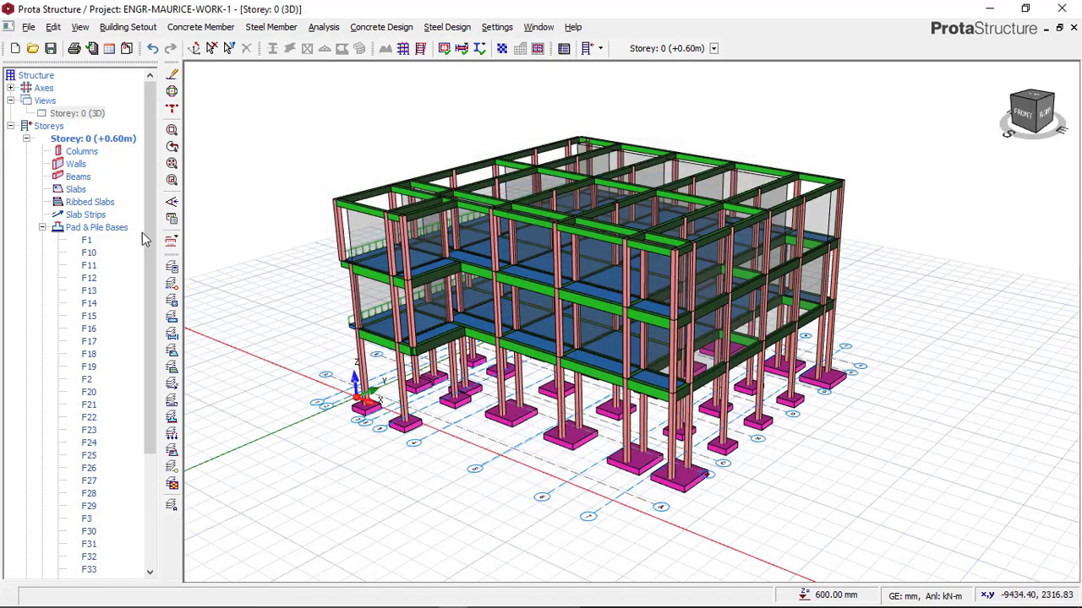
Switch the Storey 0 view from 3D to plan.
{"action": "left_click", "coordinate": [84, 114]}
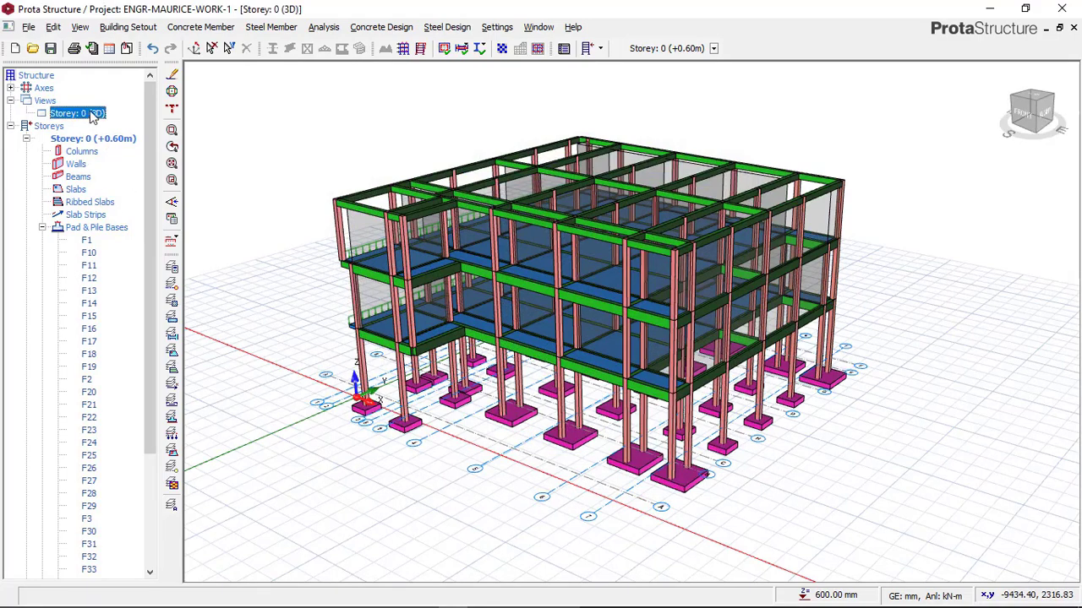
{"action": "right_click", "coordinate": [92, 117]}
{"action": "left_click", "coordinate": [126, 122]}
{"action": "scroll", "coordinate": [563, 231], "scroll_direction": "down", "scroll_amount": 2}
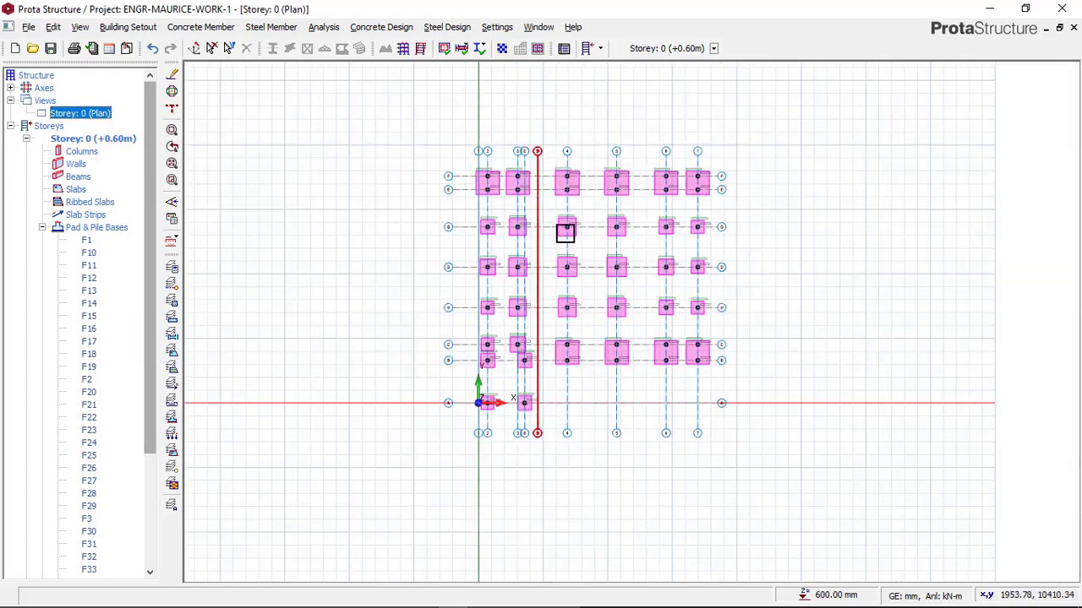
Inspect the pad footing layout and size labels along the axes on the Storey 0 plan.
{"action": "scroll", "coordinate": [522, 160], "scroll_direction": "up", "scroll_amount": 5}
{"action": "scroll", "coordinate": [507, 169], "scroll_direction": "up", "scroll_amount": 1}
{"action": "scroll", "coordinate": [512, 162], "scroll_direction": "down", "scroll_amount": 2}
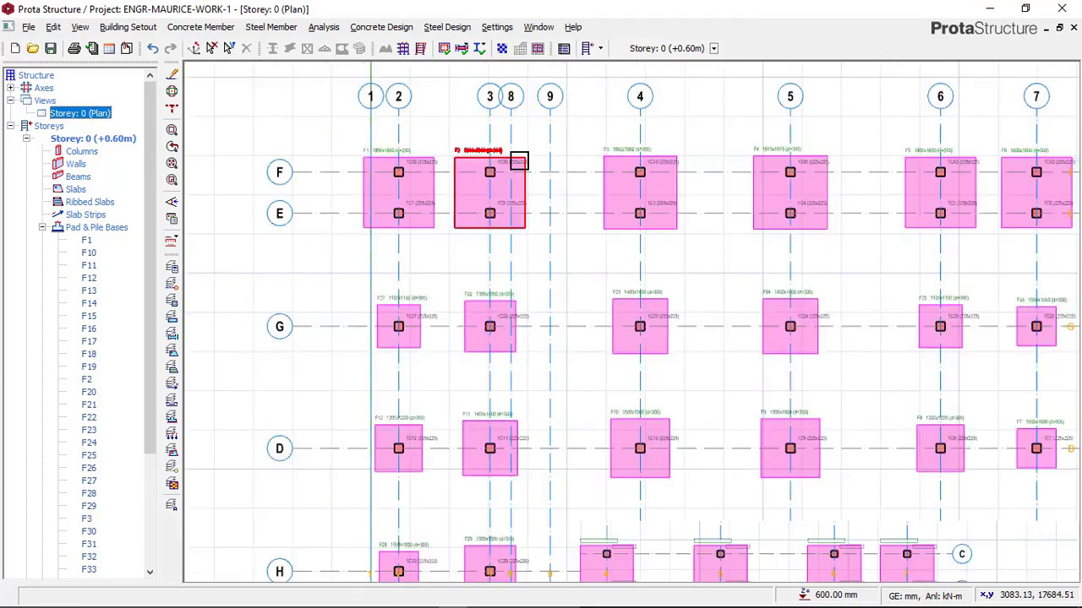
{"action": "scroll", "coordinate": [701, 155], "scroll_direction": "up", "scroll_amount": 1}
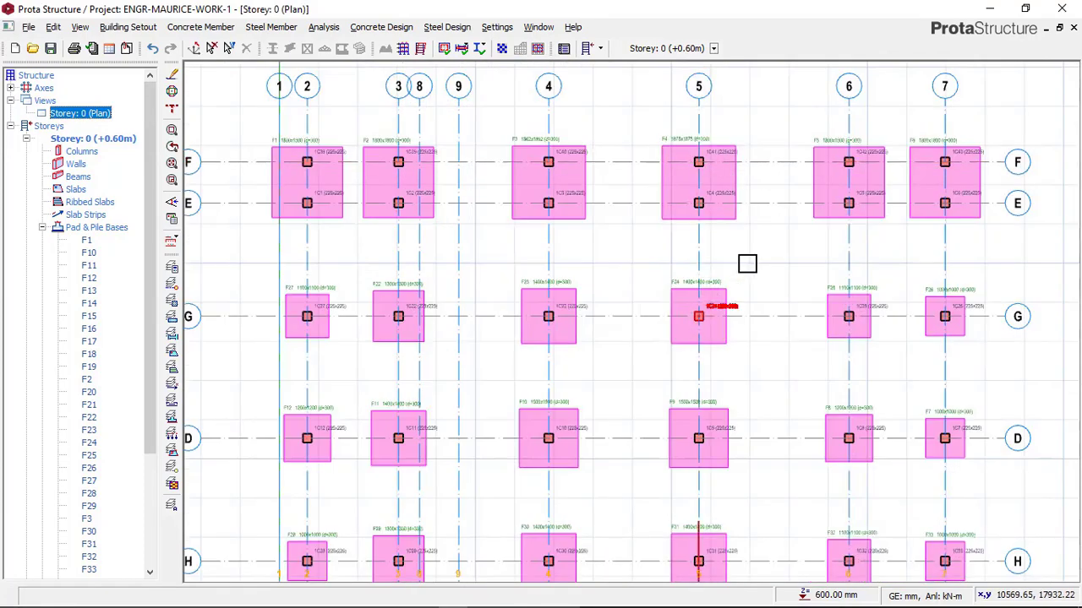
{"action": "scroll", "coordinate": [694, 127], "scroll_direction": "up", "scroll_amount": 1}
{"action": "scroll", "coordinate": [701, 160], "scroll_direction": "down", "scroll_amount": 3}
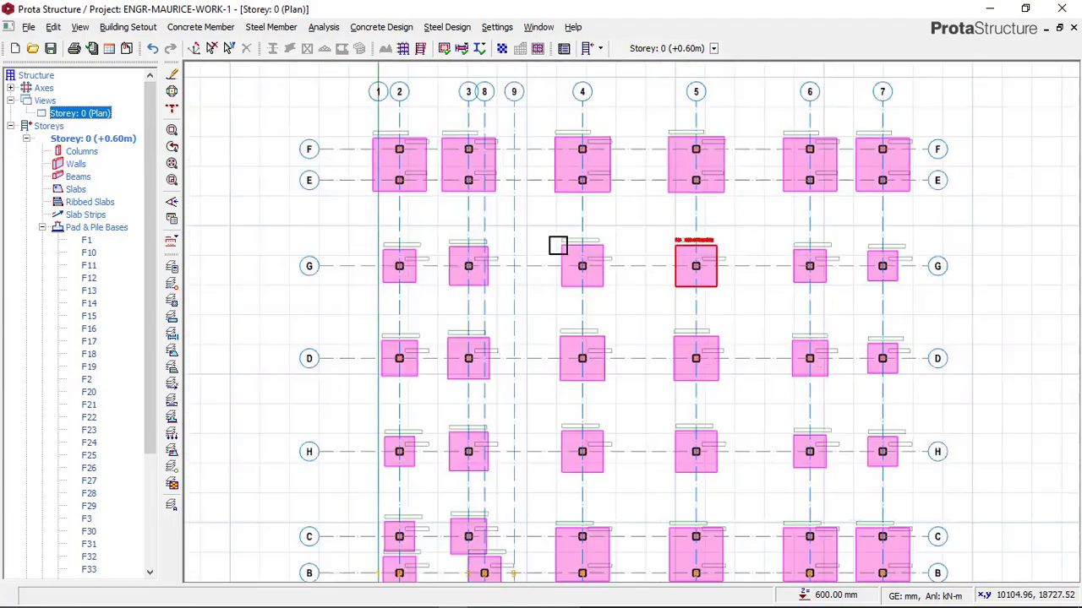
{"action": "scroll", "coordinate": [557, 245], "scroll_direction": "down", "scroll_amount": 1}
Open the Storey 1 (+3.90m) plan and view its overall slab and beam layout.
{"action": "left_click_drag", "start_coordinate": [149, 214], "coordinate": [131, 398]}
{"action": "double_click", "coordinate": [99, 545]}
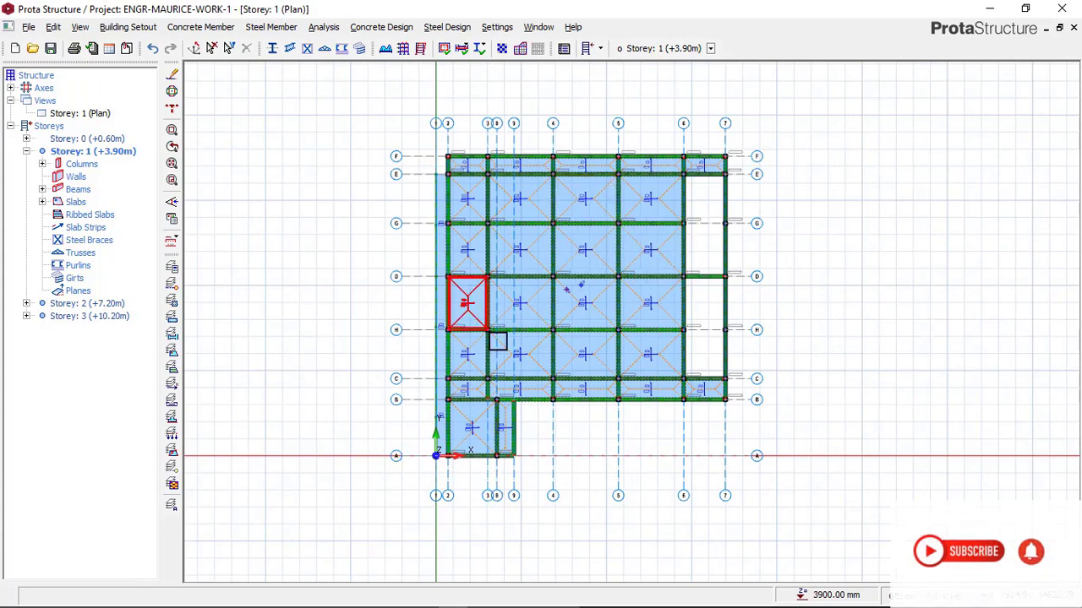
{"action": "scroll", "coordinate": [498, 347], "scroll_direction": "up", "scroll_amount": 2}
{"action": "middle_click_drag", "start_coordinate": [664, 176], "coordinate": [610, 274]}
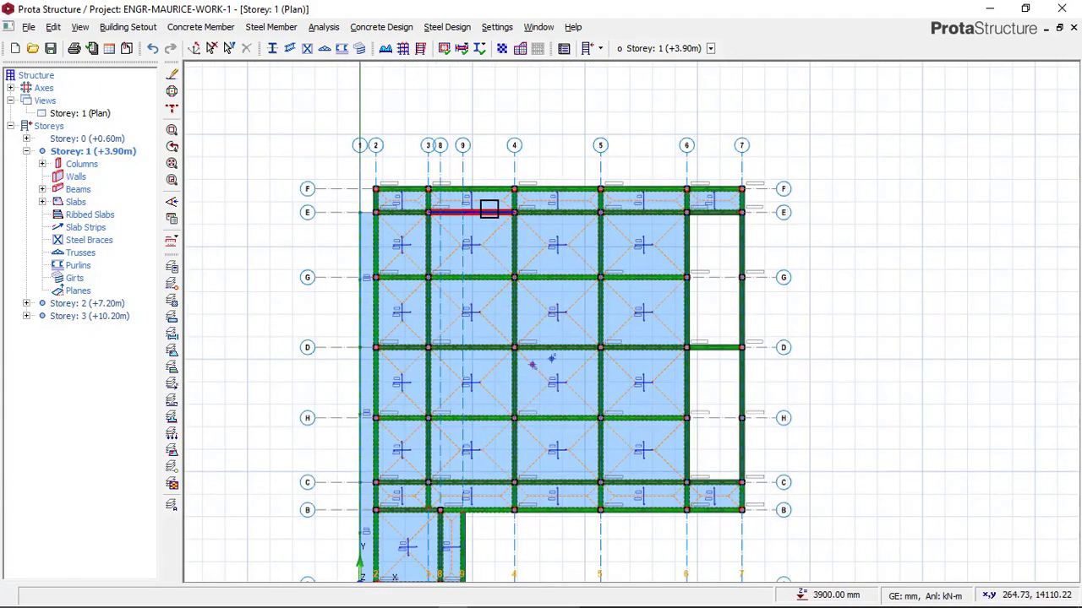
{"action": "scroll", "coordinate": [600, 186], "scroll_direction": "down", "scroll_amount": 1}
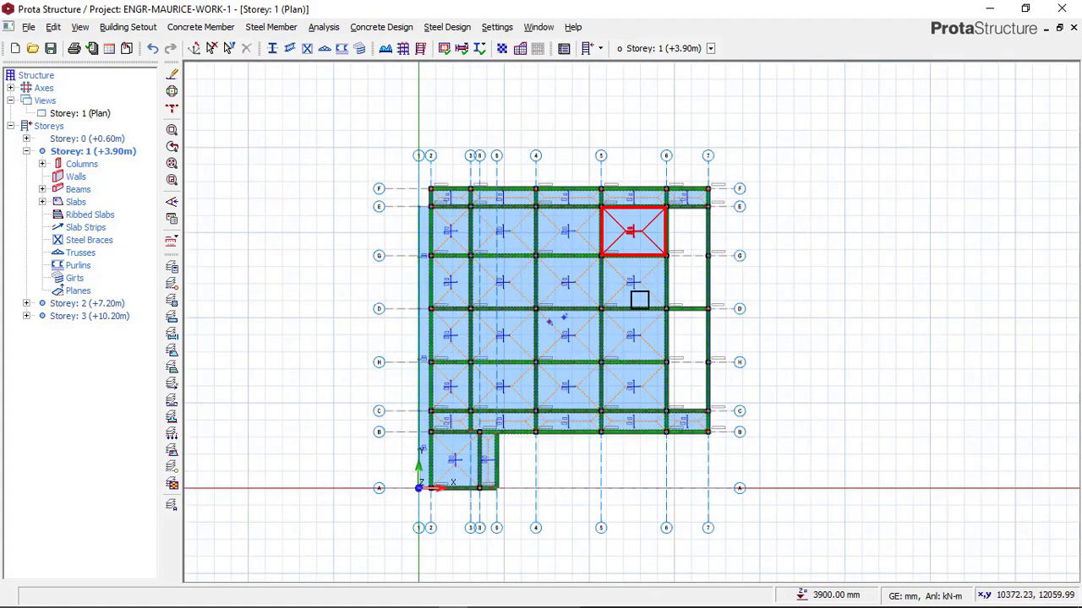
{"action": "scroll", "coordinate": [605, 244], "scroll_direction": "down", "scroll_amount": 1}
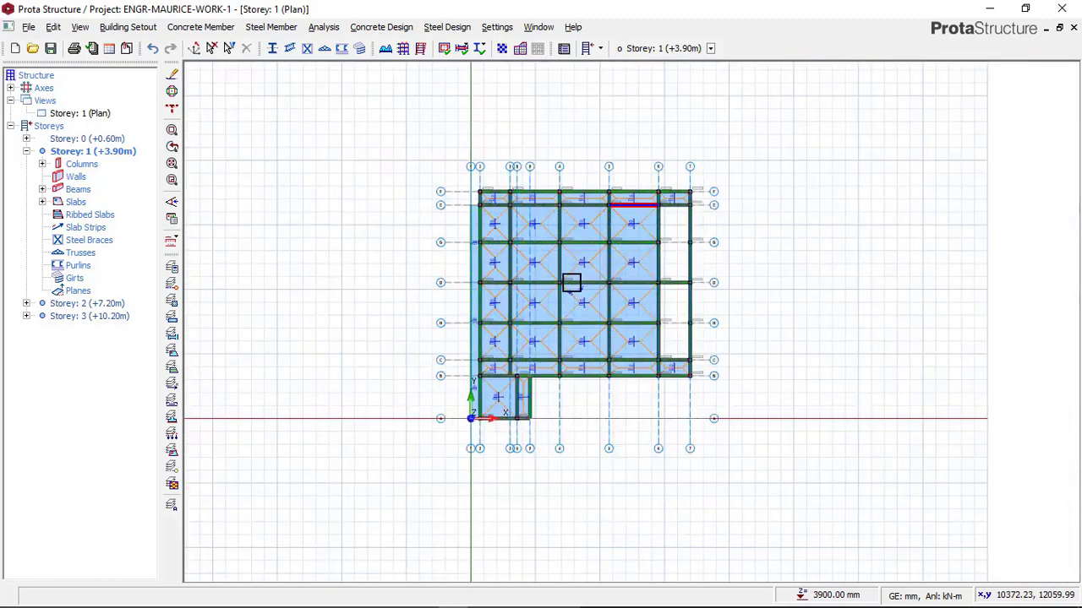
Examine the slab panels, beams and columns on the Storey 1 plan, especially the strip between axes E and F.
{"action": "scroll", "coordinate": [572, 271], "scroll_direction": "up", "scroll_amount": 2}
{"action": "middle_click_drag", "start_coordinate": [592, 238], "coordinate": [527, 283]}
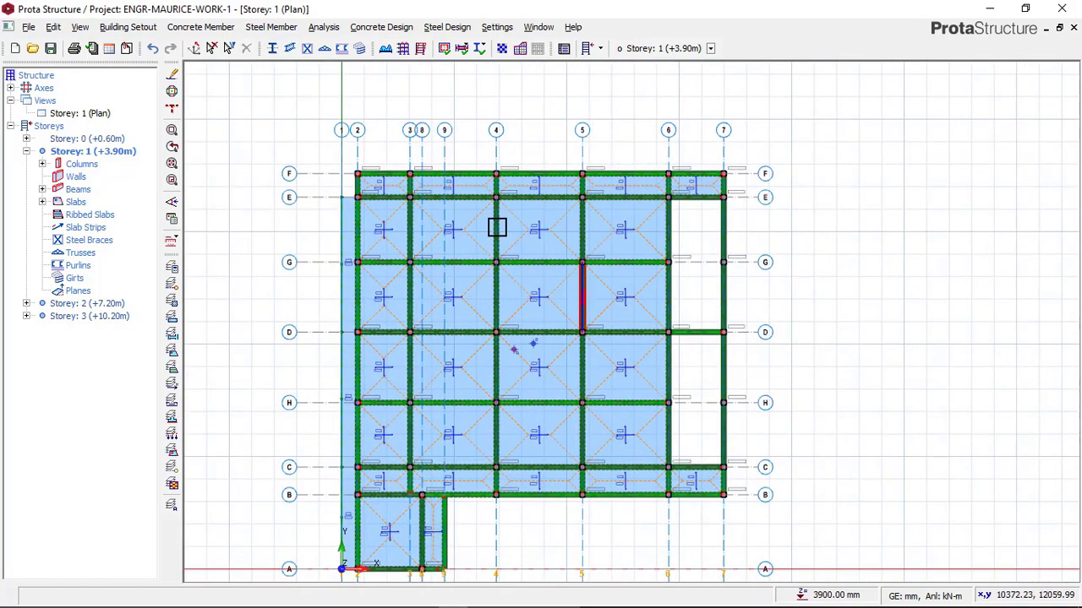
{"action": "scroll", "coordinate": [502, 248], "scroll_direction": "up", "scroll_amount": 1}
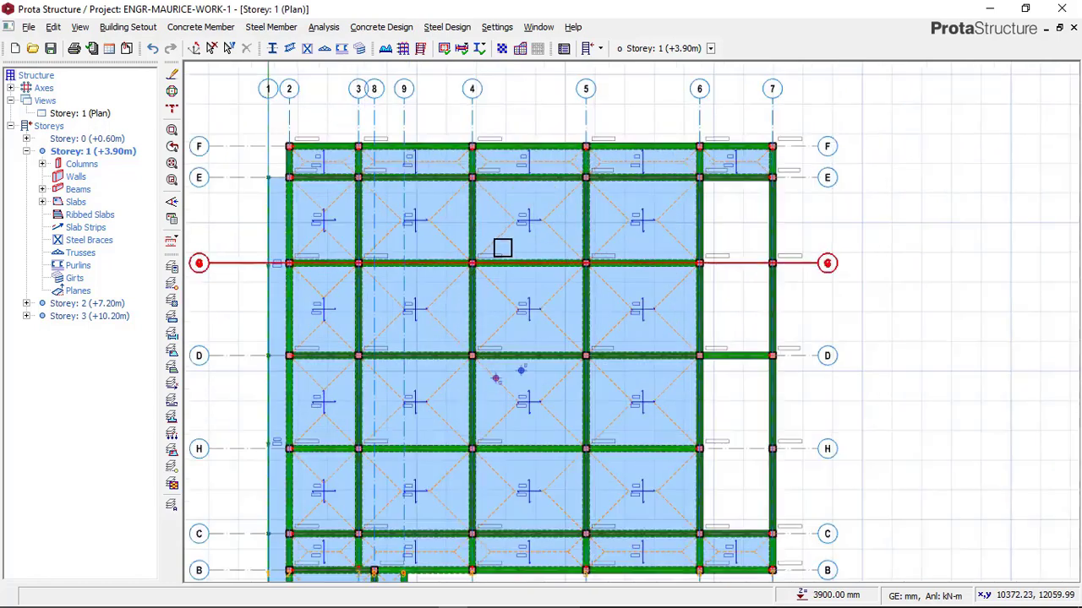
{"action": "middle_click_drag", "start_coordinate": [502, 247], "coordinate": [573, 218]}
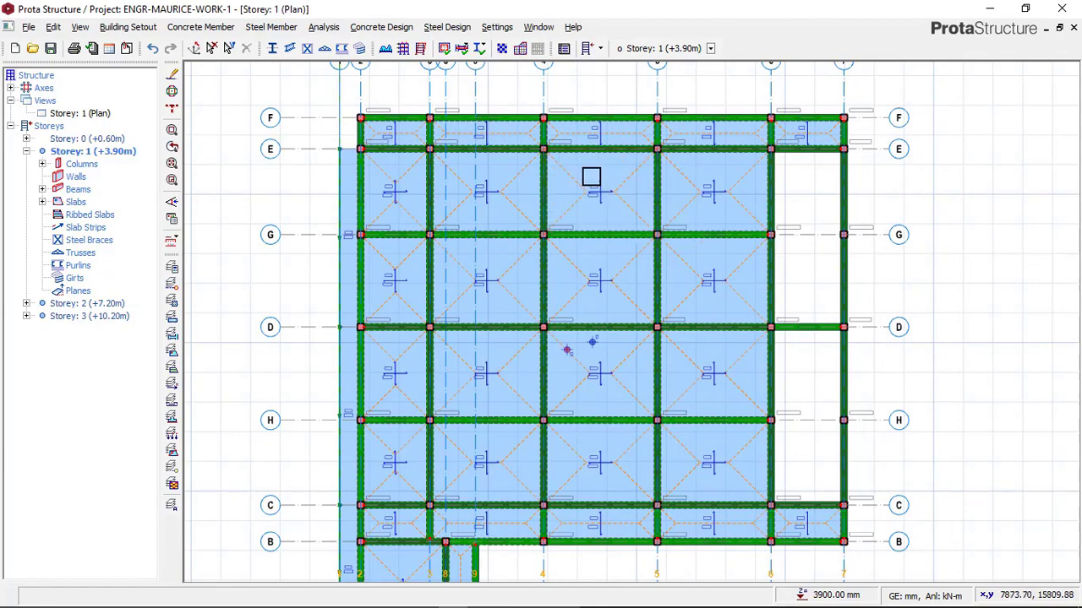
{"action": "scroll", "coordinate": [591, 180], "scroll_direction": "up", "scroll_amount": 1}
{"action": "middle_click_drag", "start_coordinate": [519, 181], "coordinate": [537, 251]}
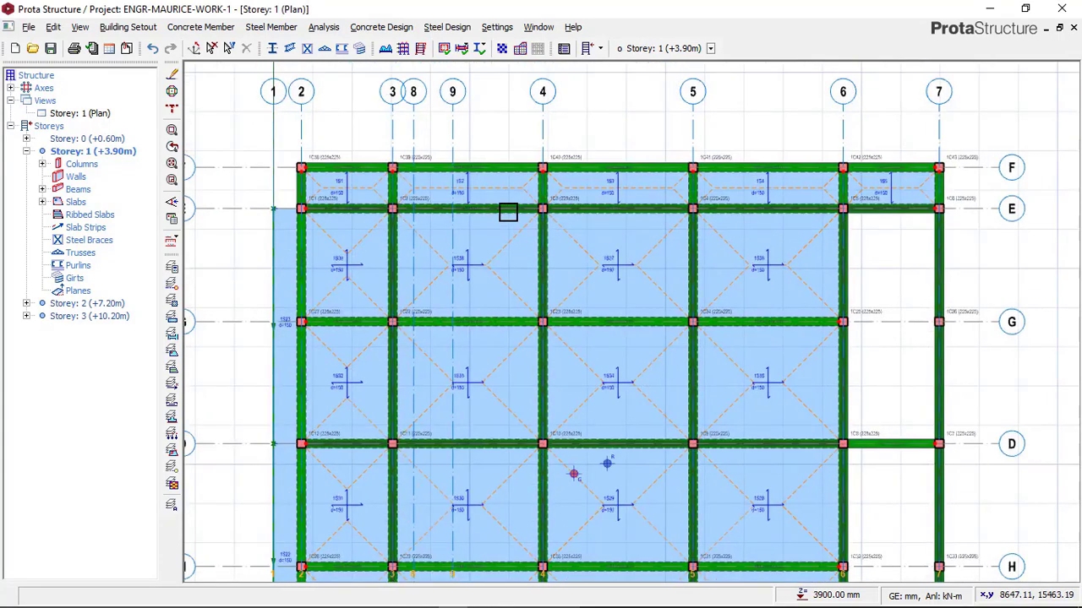
{"action": "scroll", "coordinate": [545, 167], "scroll_direction": "down", "scroll_amount": 1}
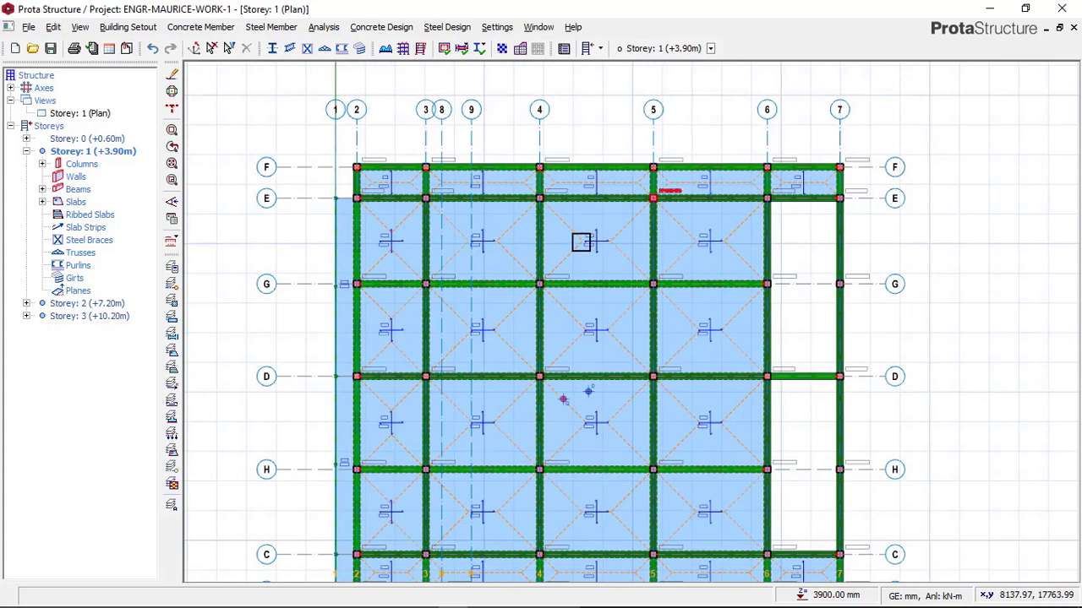
{"action": "scroll", "coordinate": [574, 140], "scroll_direction": "down", "scroll_amount": 1}
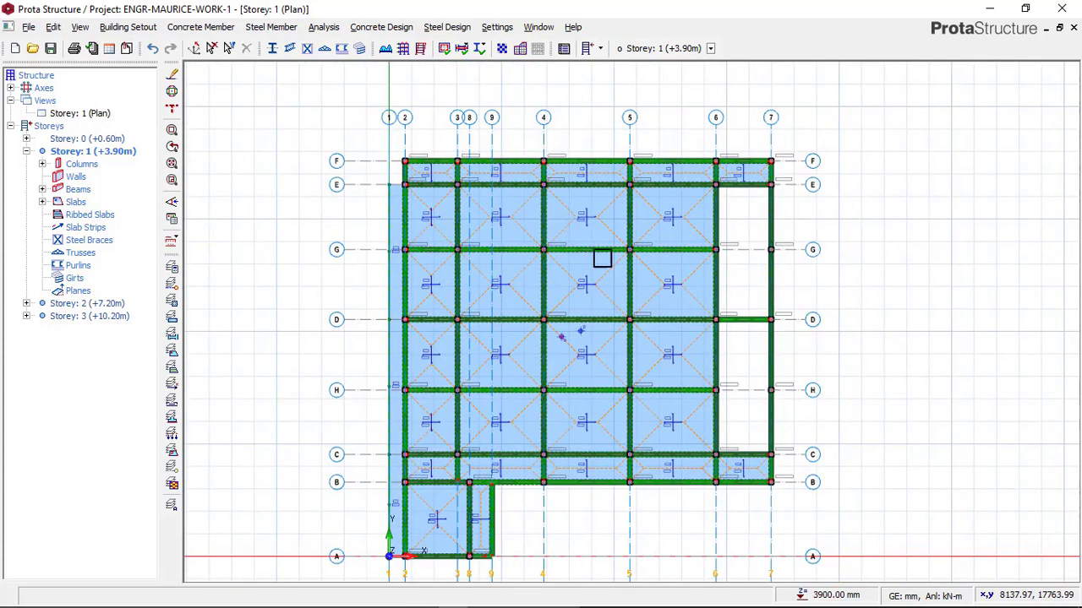
{"action": "scroll", "coordinate": [601, 256], "scroll_direction": "up", "scroll_amount": 1}
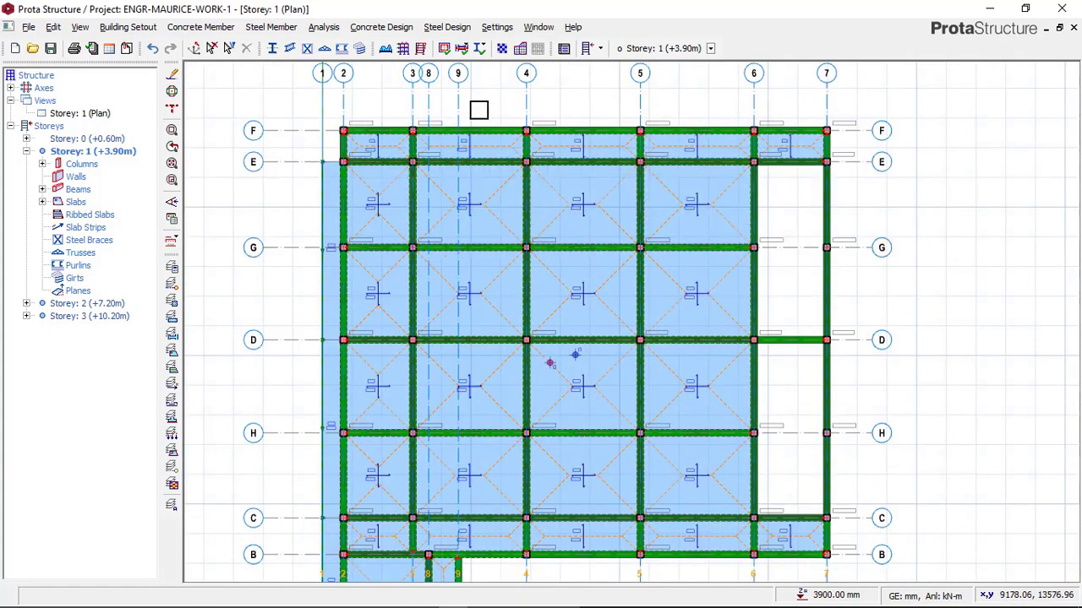
{"action": "scroll", "coordinate": [378, 122], "scroll_direction": "up", "scroll_amount": 1}
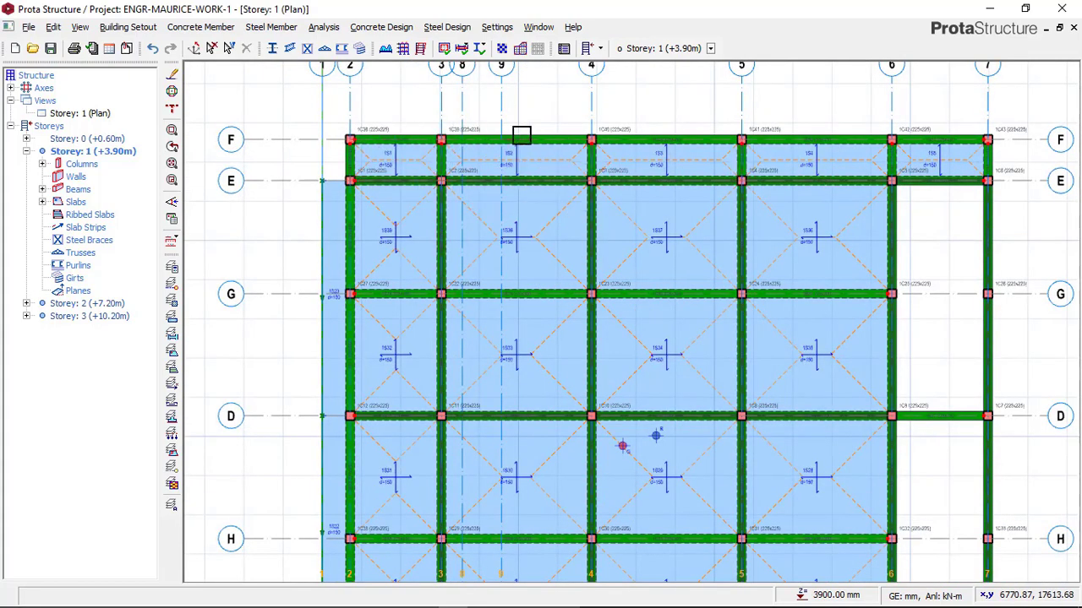
{"action": "middle_click_drag", "start_coordinate": [638, 125], "coordinate": [631, 154]}
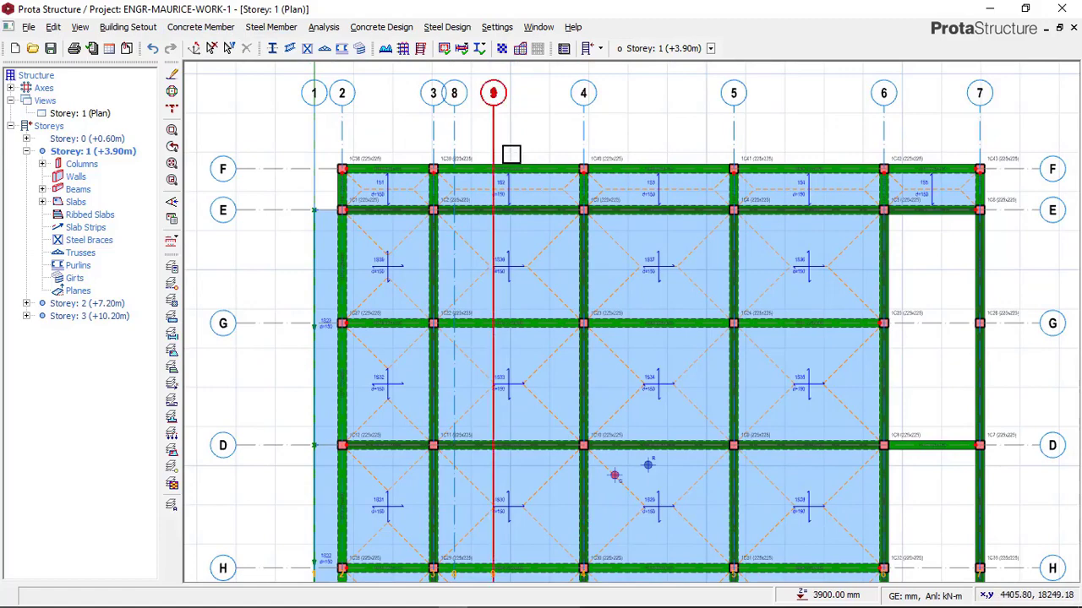
{"action": "scroll", "coordinate": [546, 151], "scroll_direction": "down", "scroll_amount": 1}
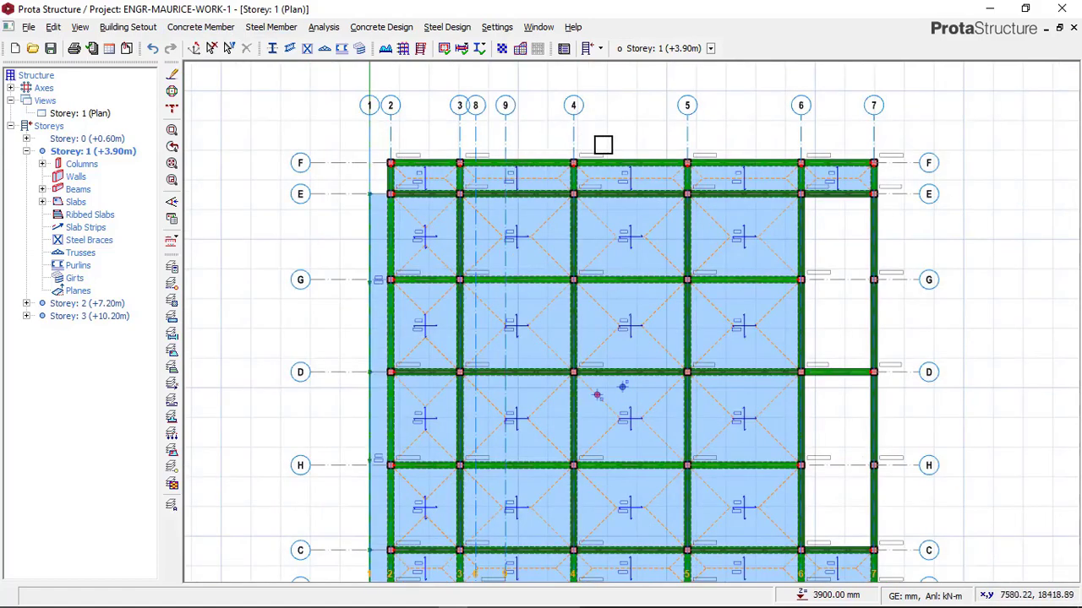
{"action": "scroll", "coordinate": [533, 152], "scroll_direction": "up", "scroll_amount": 2}
{"action": "scroll", "coordinate": [471, 152], "scroll_direction": "down", "scroll_amount": 2}
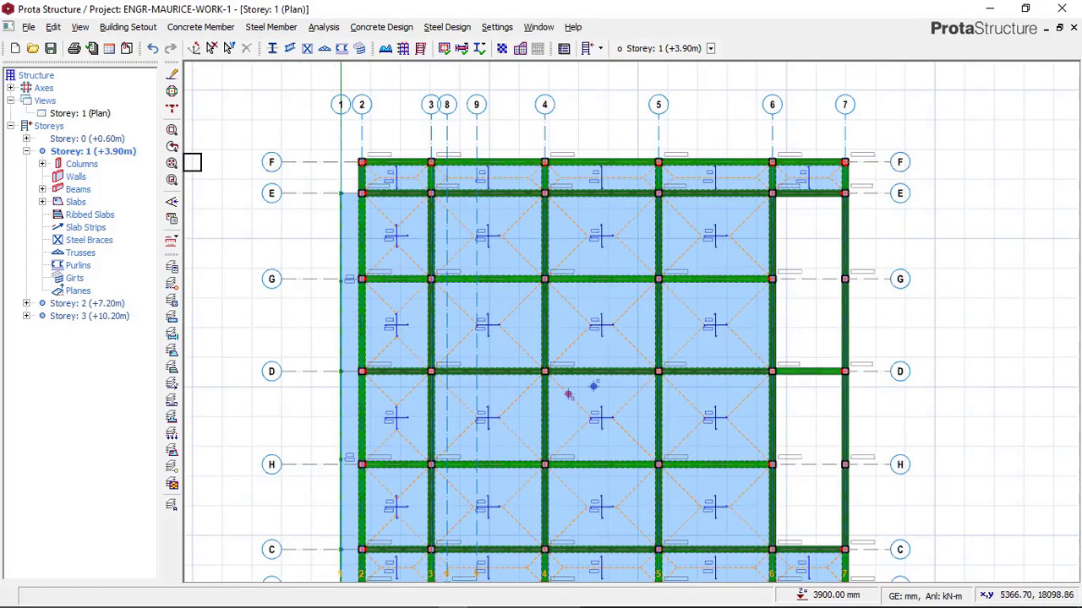
Open Beam Reinforcement Design for the building's beams from the Storey 1 beams group.
{"action": "scroll", "coordinate": [526, 160], "scroll_direction": "down", "scroll_amount": 1}
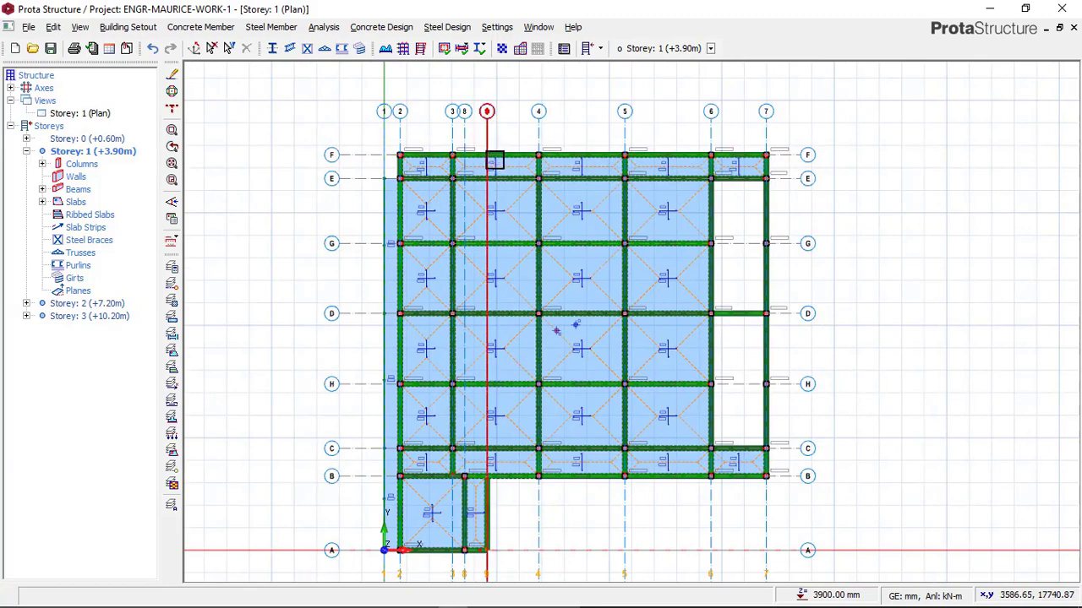
{"action": "scroll", "coordinate": [505, 157], "scroll_direction": "up", "scroll_amount": 1}
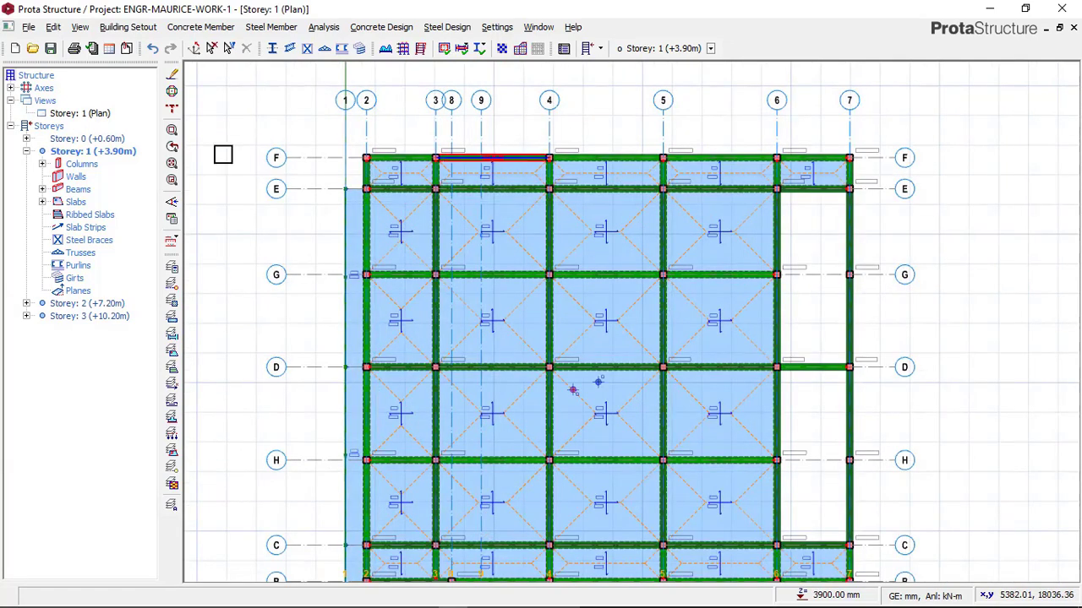
{"action": "double_click", "coordinate": [86, 153]}
{"action": "double_click", "coordinate": [88, 154]}
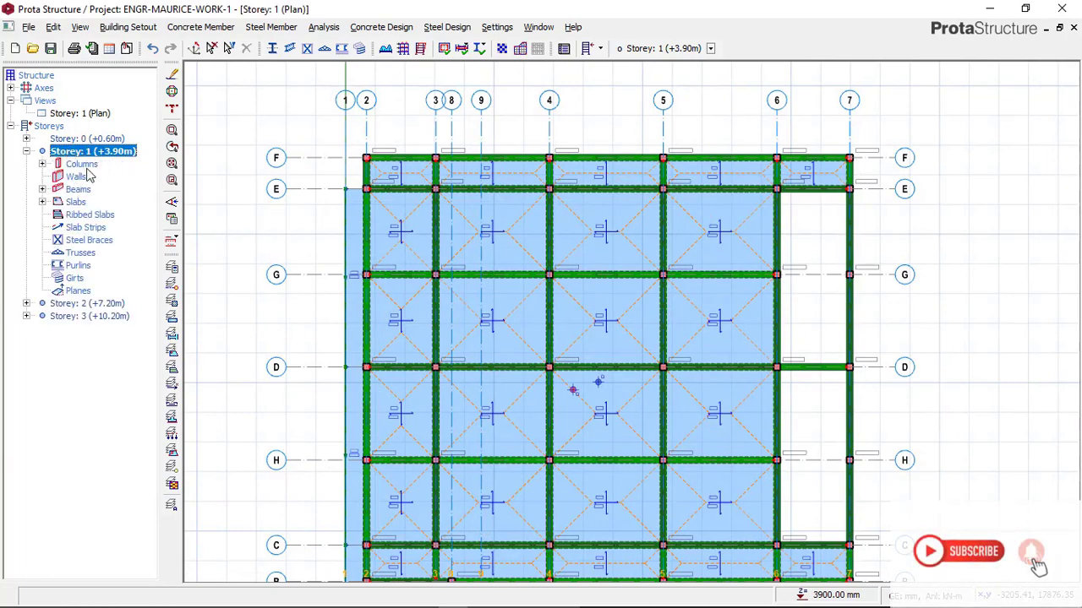
{"action": "left_click", "coordinate": [79, 193]}
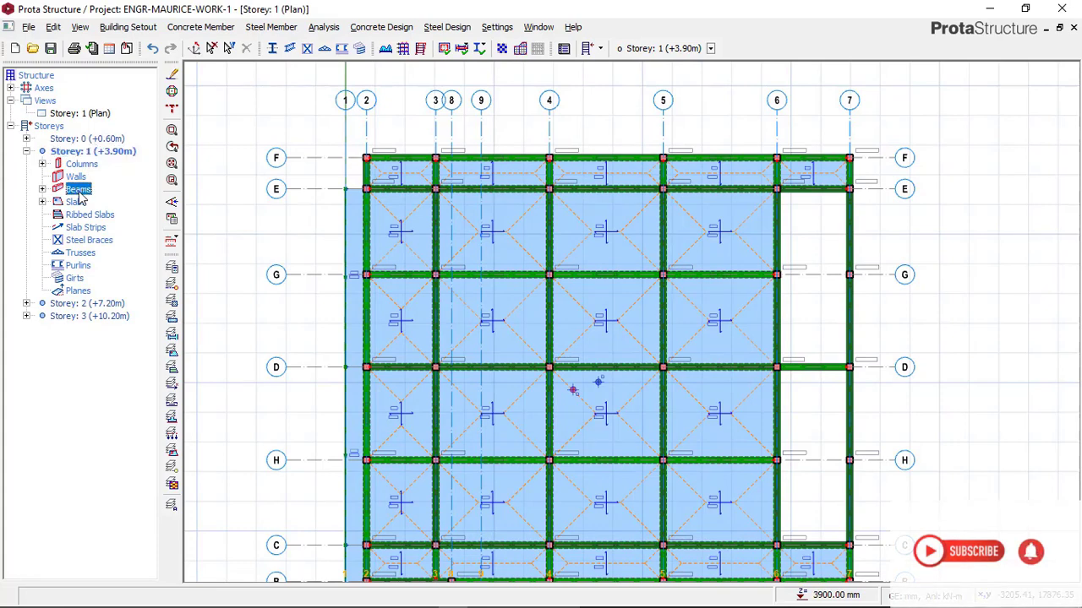
{"action": "right_click", "coordinate": [77, 193]}
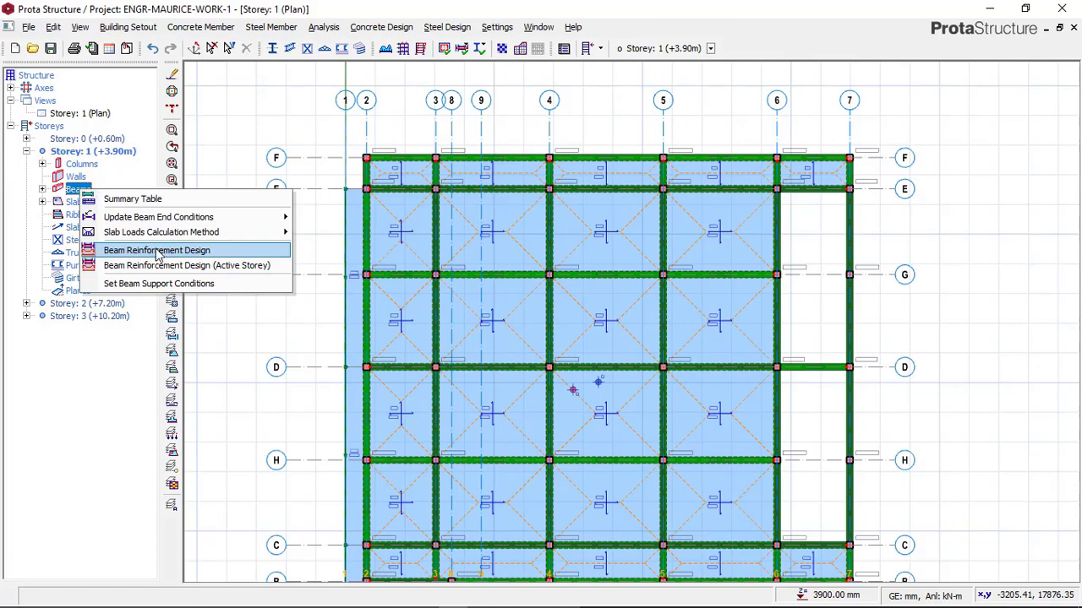
{"action": "left_click", "coordinate": [182, 251]}
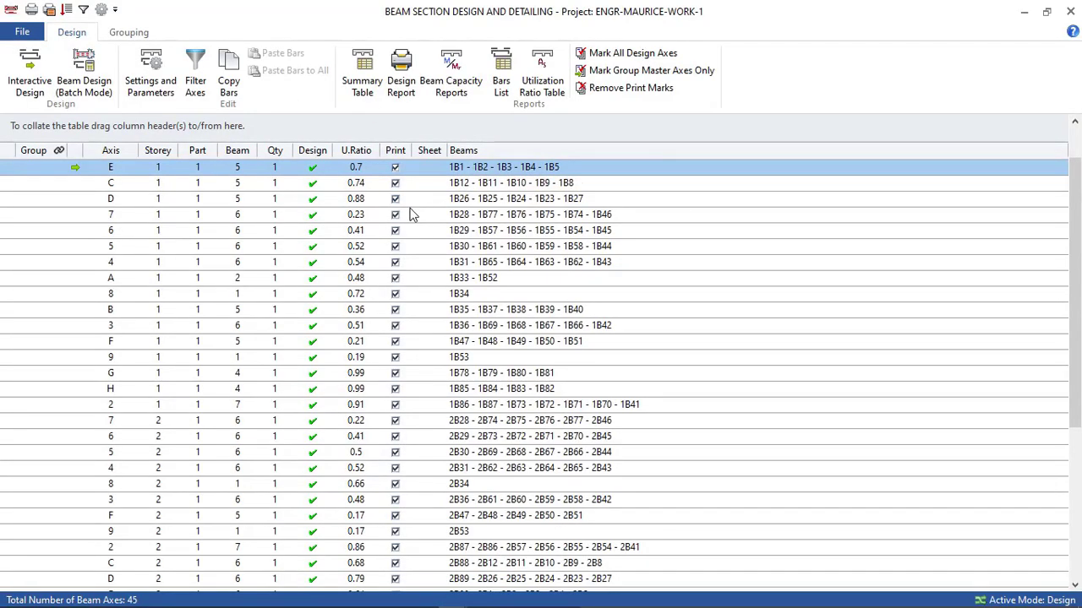
Review the design status and utilization ratios of all beam axes across Storeys 1 to 3.
{"action": "scroll", "coordinate": [300, 171], "scroll_direction": "down", "scroll_amount": 3}
{"action": "scroll", "coordinate": [321, 271], "scroll_direction": "down", "scroll_amount": 1}
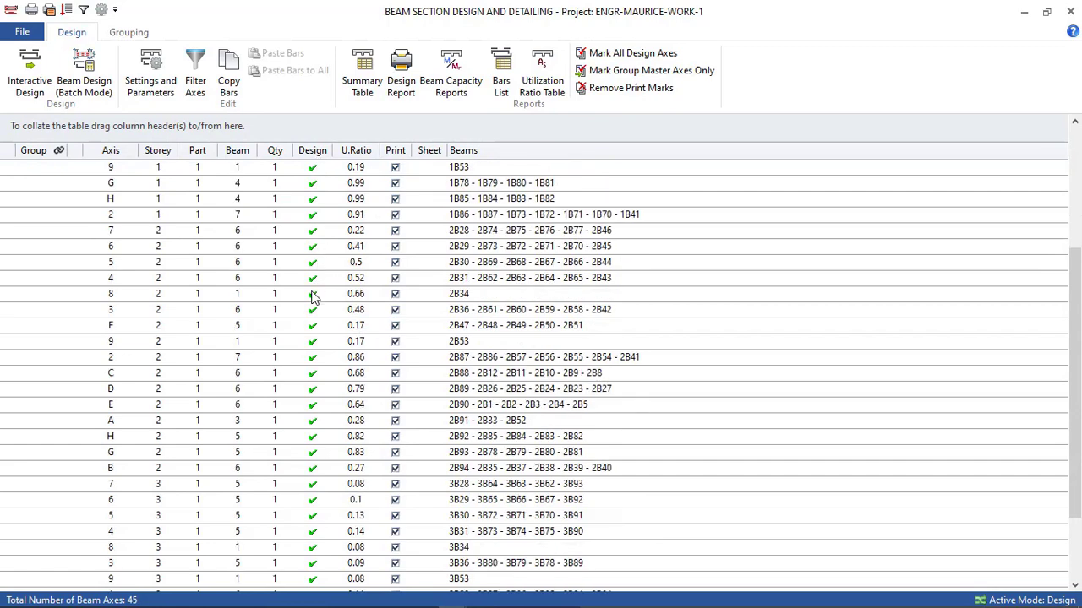
{"action": "scroll", "coordinate": [319, 341], "scroll_direction": "down", "scroll_amount": 2}
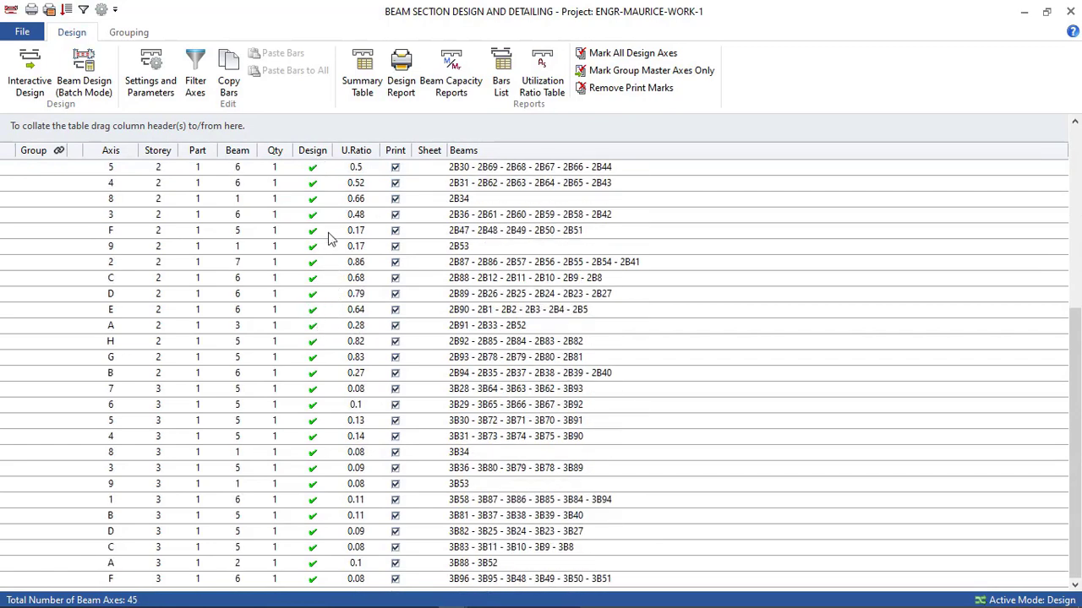
{"action": "scroll", "coordinate": [320, 174], "scroll_direction": "up", "scroll_amount": 6}
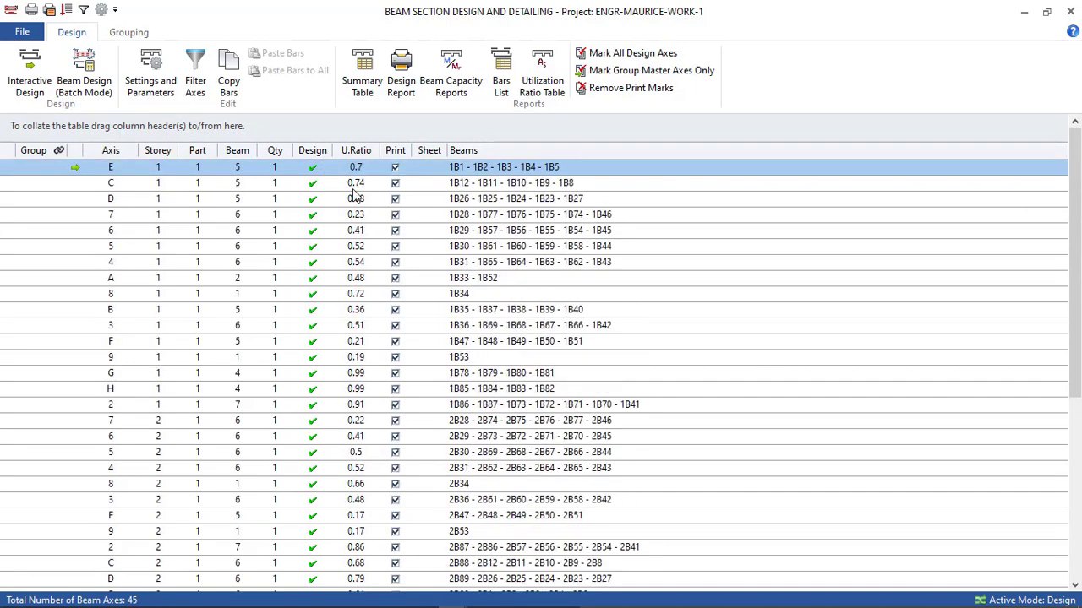
{"action": "scroll", "coordinate": [355, 196], "scroll_direction": "down", "scroll_amount": 3}
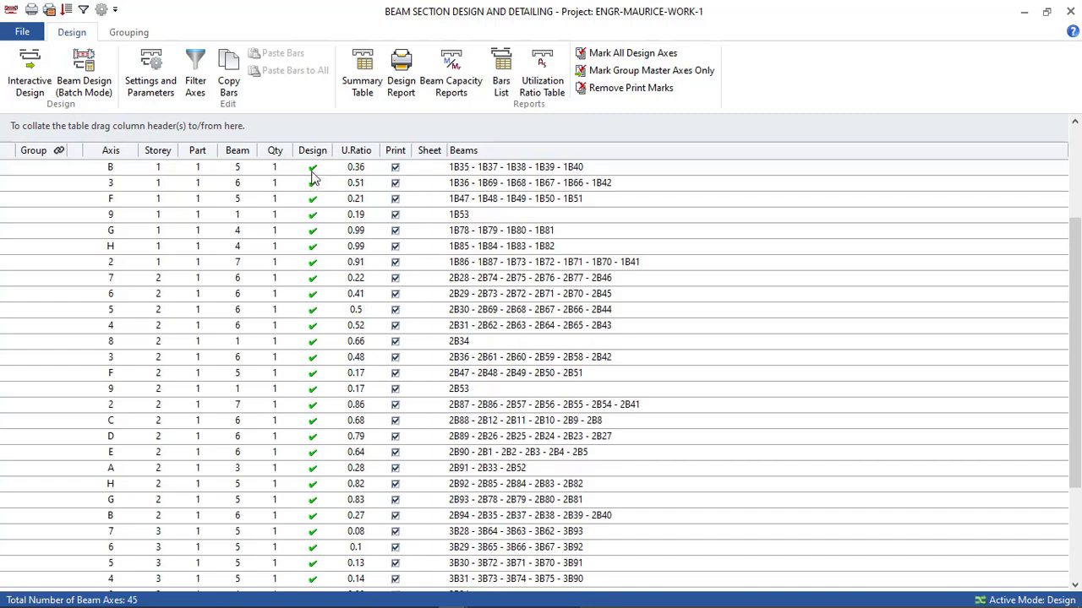
{"action": "scroll", "coordinate": [313, 175], "scroll_direction": "up", "scroll_amount": 3}
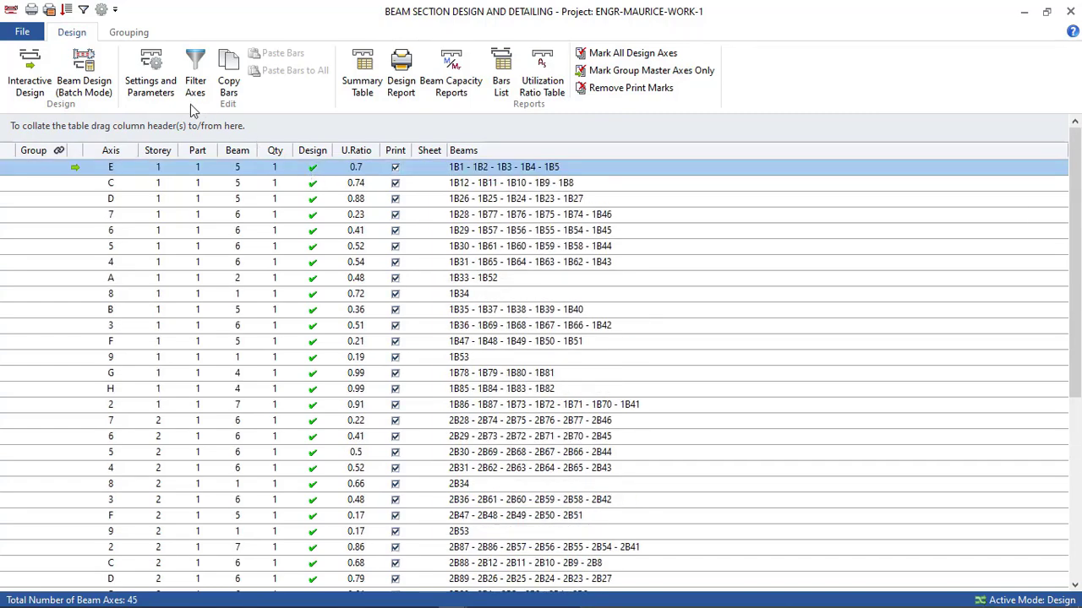
Open the storey beam settings and parameters, check steel bar selection, and bring up the beam label detailing options.
{"action": "left_click", "coordinate": [147, 66]}
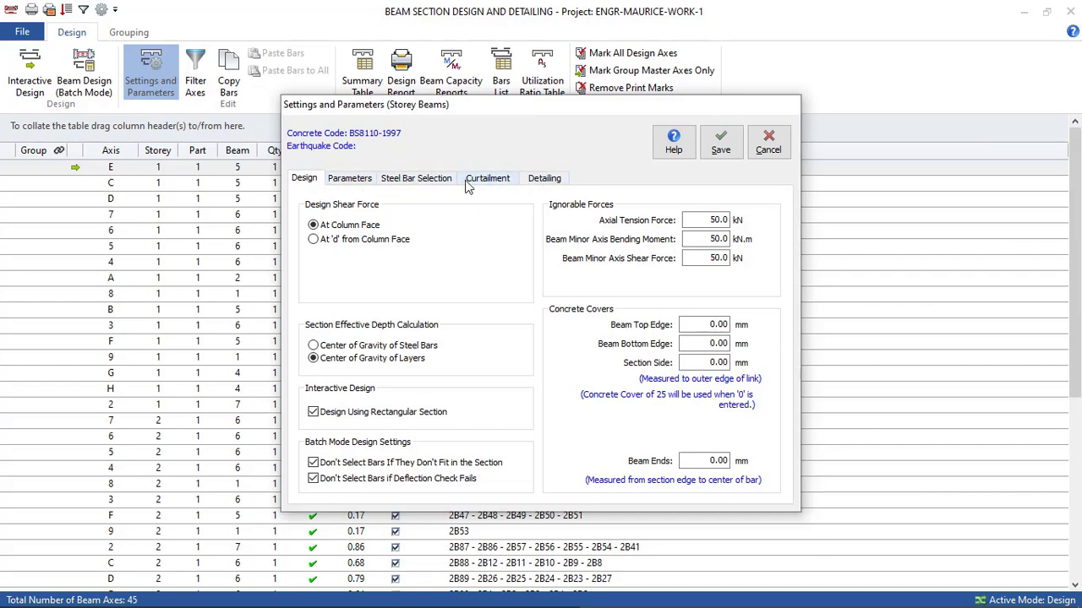
{"action": "left_click", "coordinate": [424, 180]}
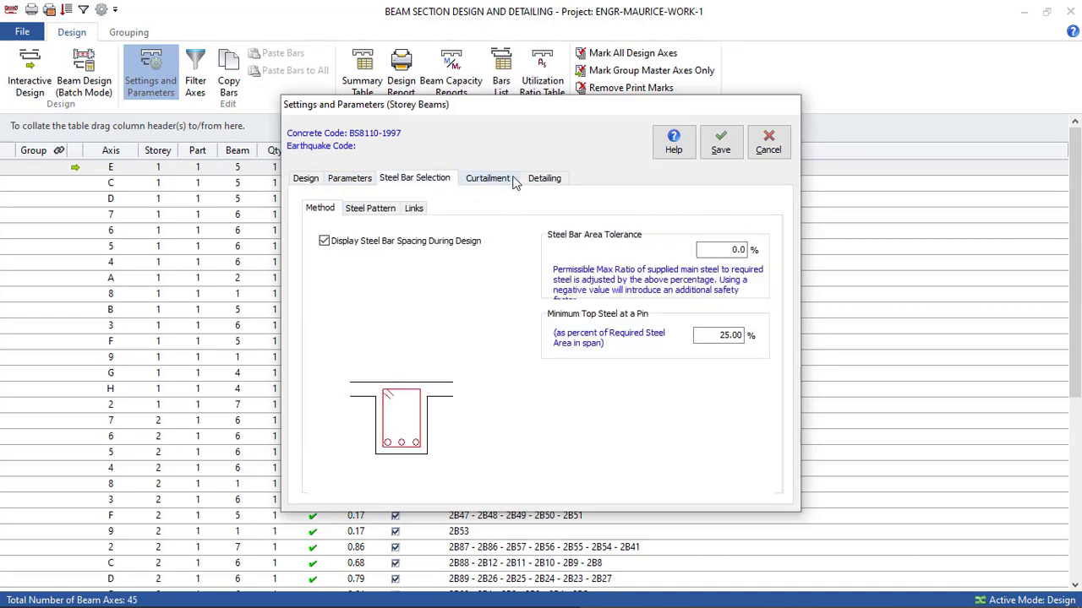
{"action": "left_click", "coordinate": [542, 179]}
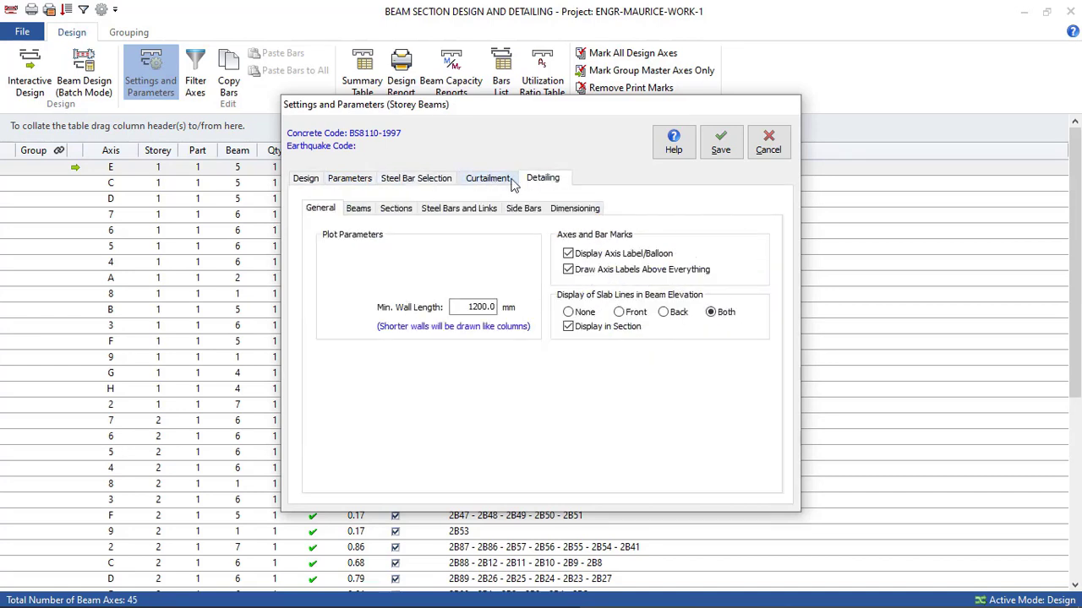
{"action": "left_click", "coordinate": [359, 208]}
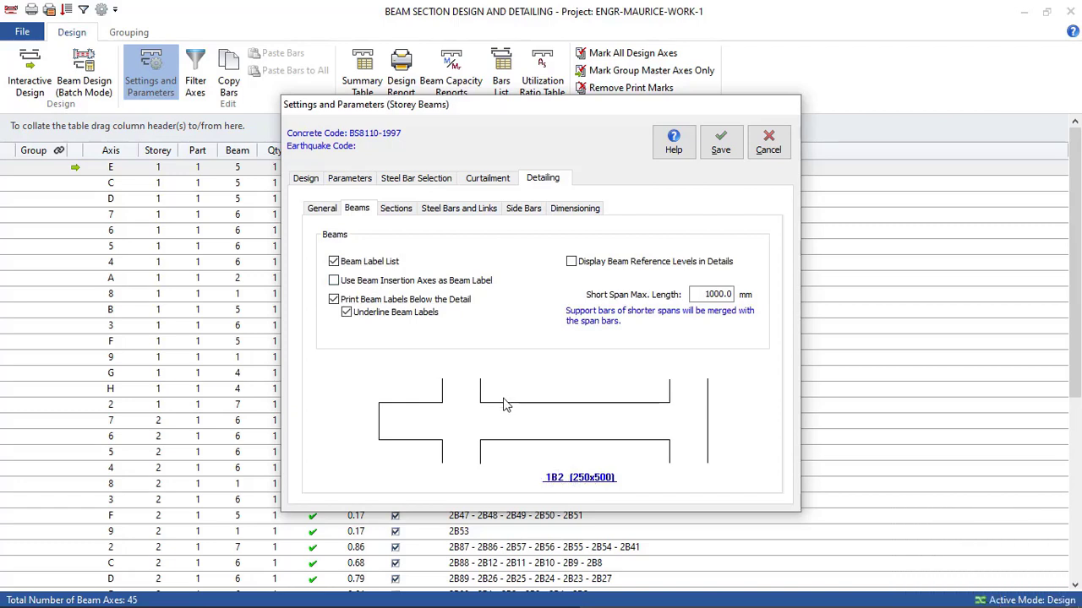
Preview beam details without the label list and below-detail labels, then restore both options.
{"action": "left_click", "coordinate": [334, 299]}
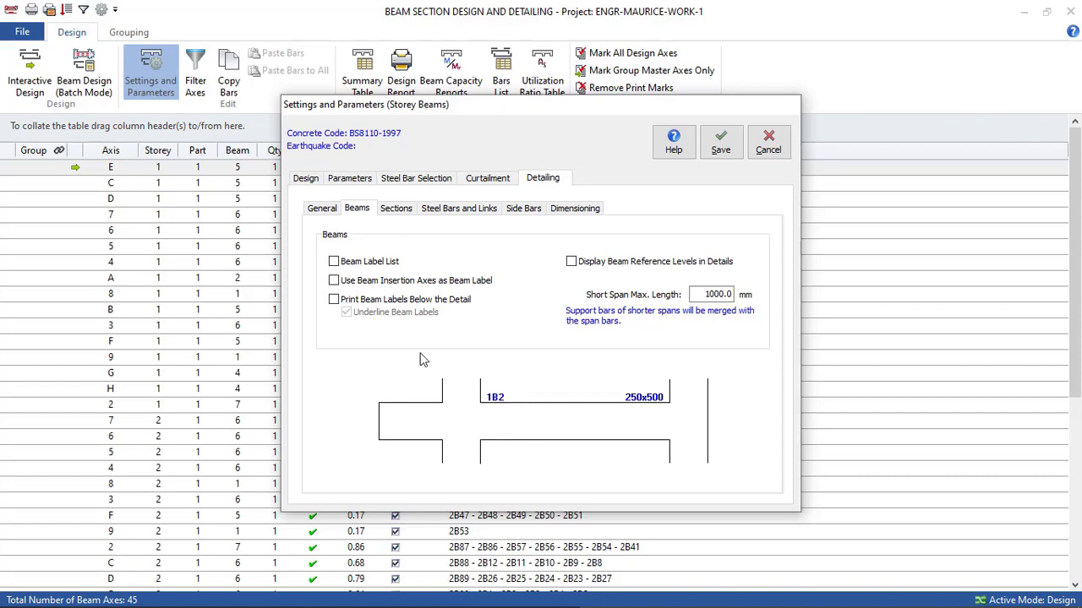
{"action": "left_click", "coordinate": [333, 300]}
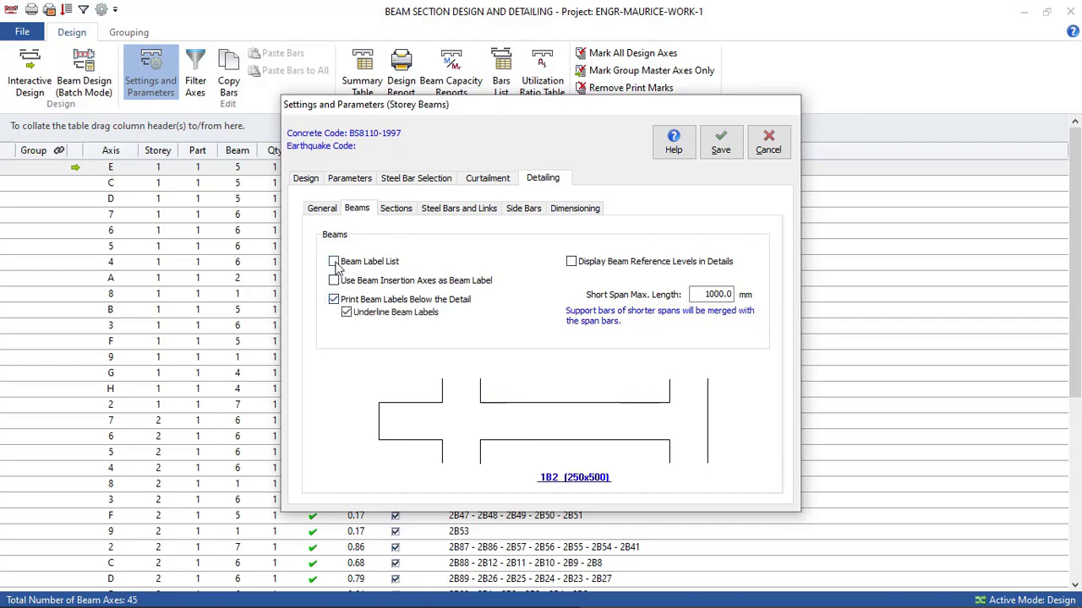
{"action": "left_click", "coordinate": [334, 262]}
Set beam detailing to Span Section Only and restart section labels in every sheet.
{"action": "left_click", "coordinate": [397, 211]}
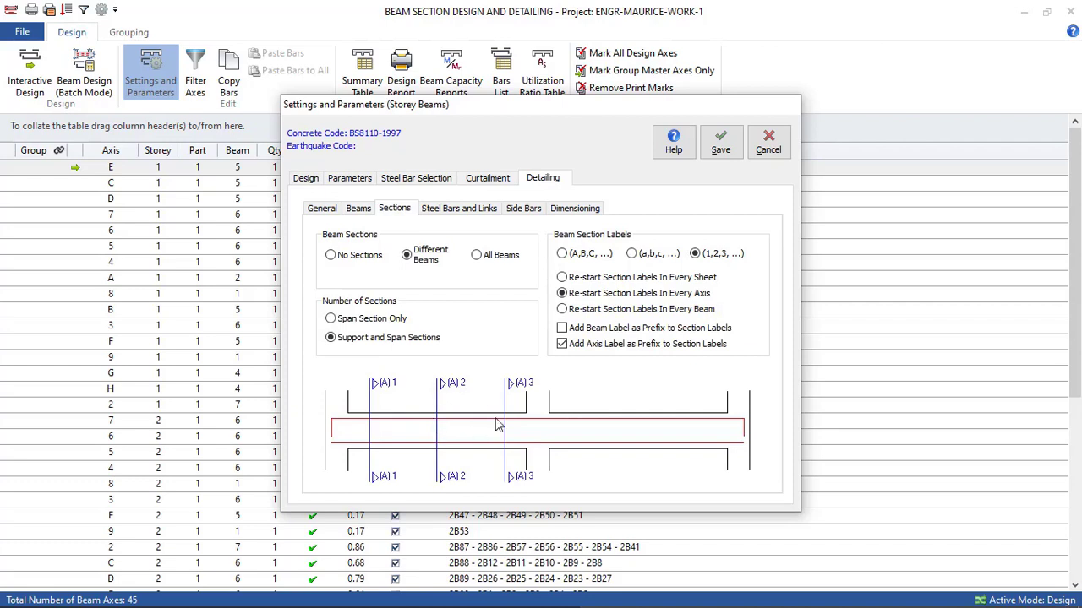
{"action": "left_click", "coordinate": [361, 325]}
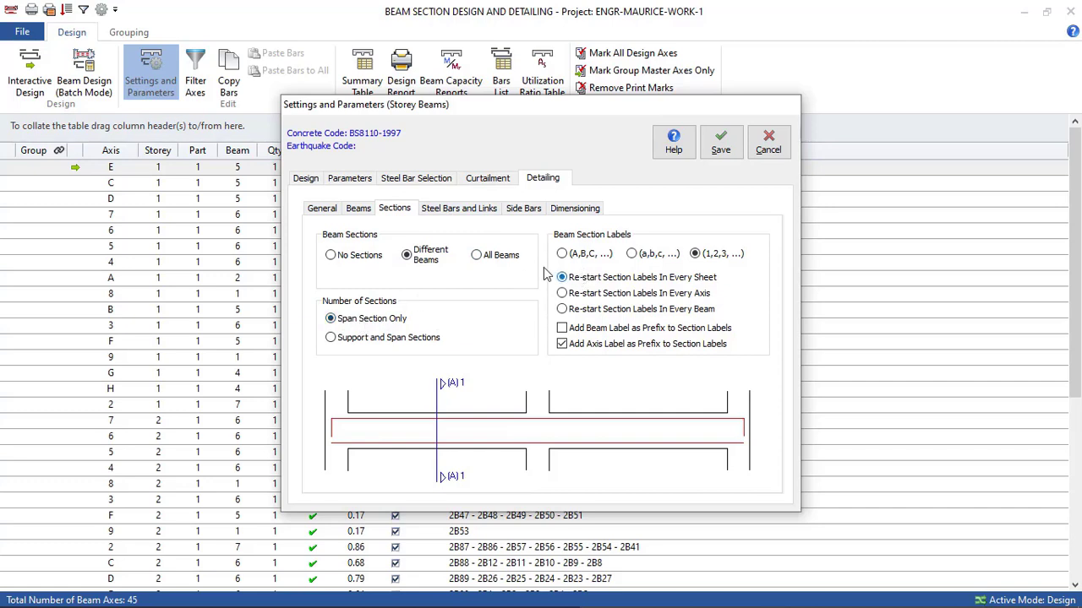
Disable IStructE style annotation for bars in the beam sections.
{"action": "left_click", "coordinate": [457, 208]}
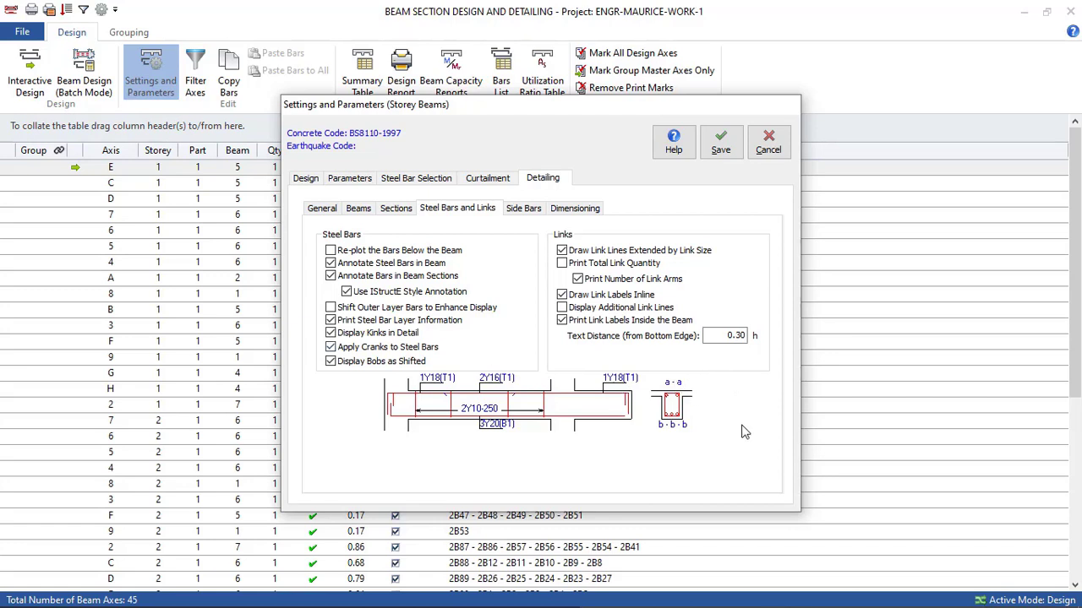
{"action": "left_click", "coordinate": [350, 293]}
{"action": "left_click", "coordinate": [347, 292]}
{"action": "left_click", "coordinate": [347, 293]}
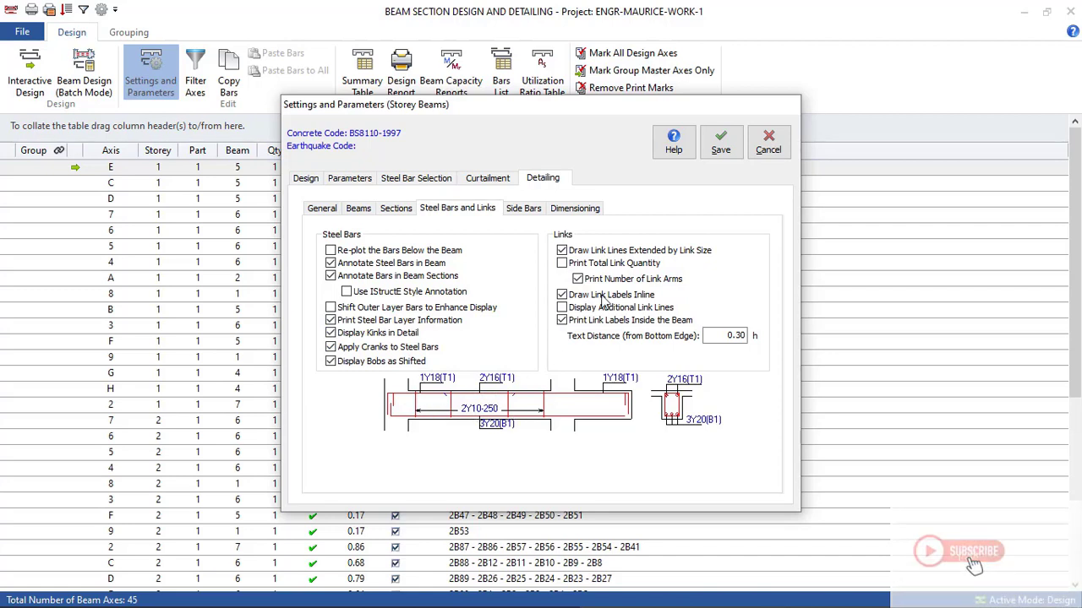
Enable Print Total Link Quantity for the beam links, comparing the preview with and without it.
{"action": "left_click", "coordinate": [562, 263]}
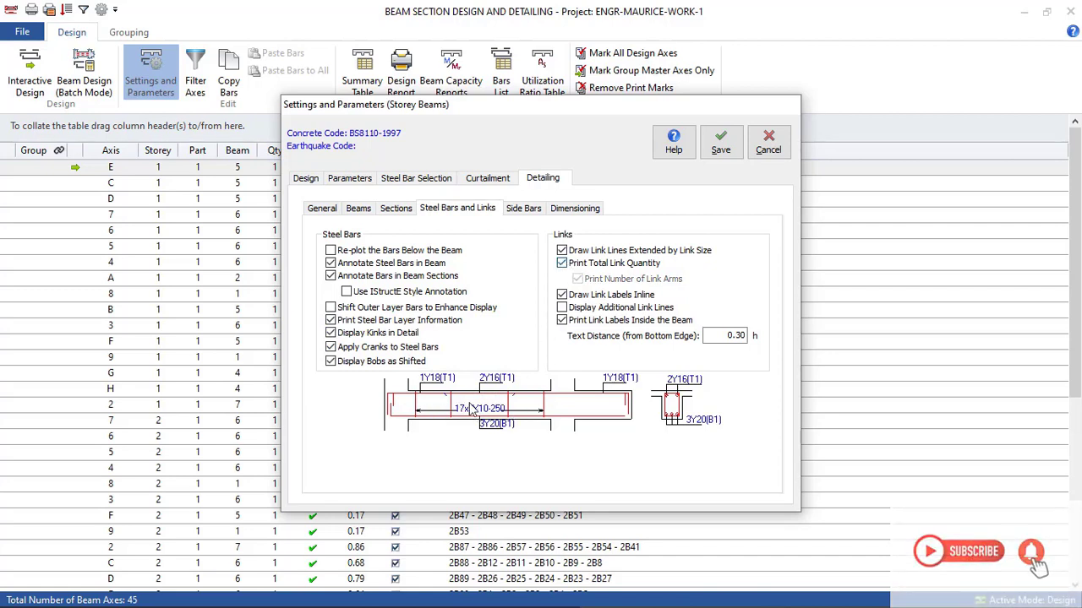
{"action": "left_click", "coordinate": [562, 263]}
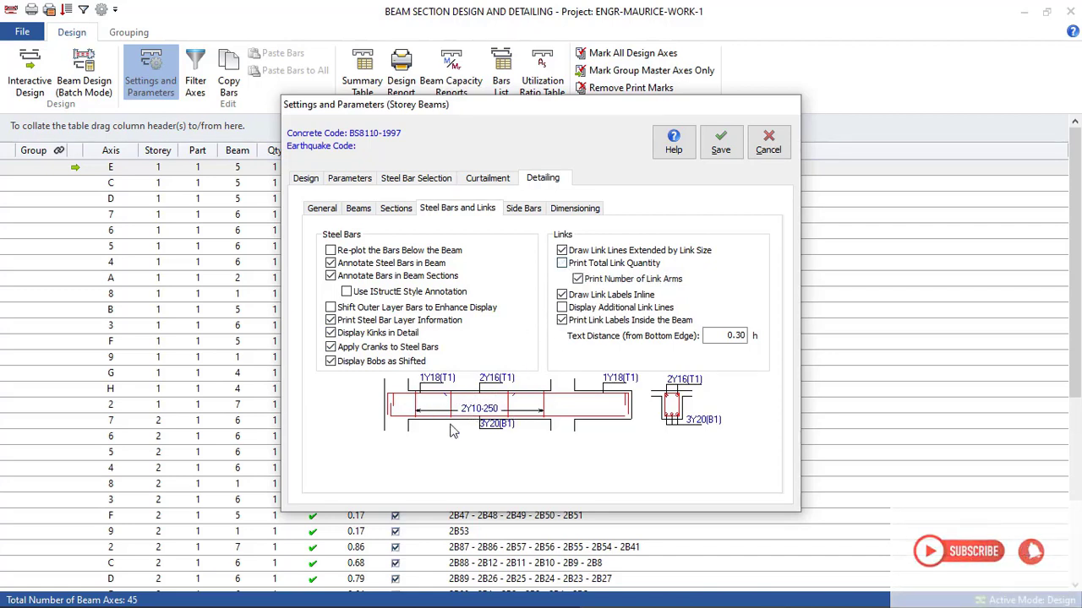
{"action": "left_click", "coordinate": [562, 262]}
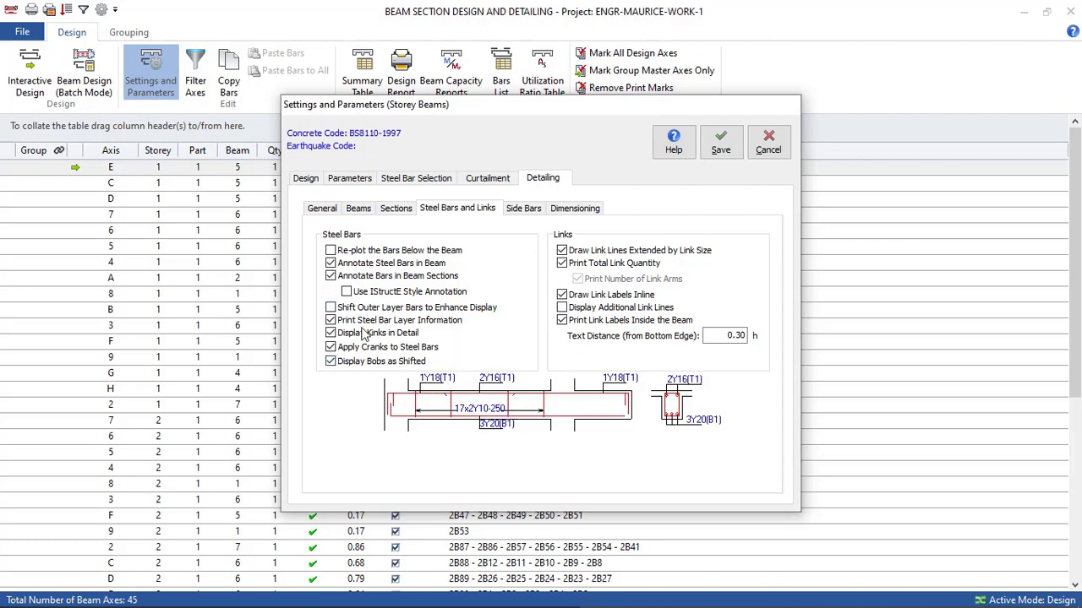
Preview IStructE annotation without total link quantities, then return to plain bar annotation with total link quantities.
{"action": "left_click", "coordinate": [377, 293]}
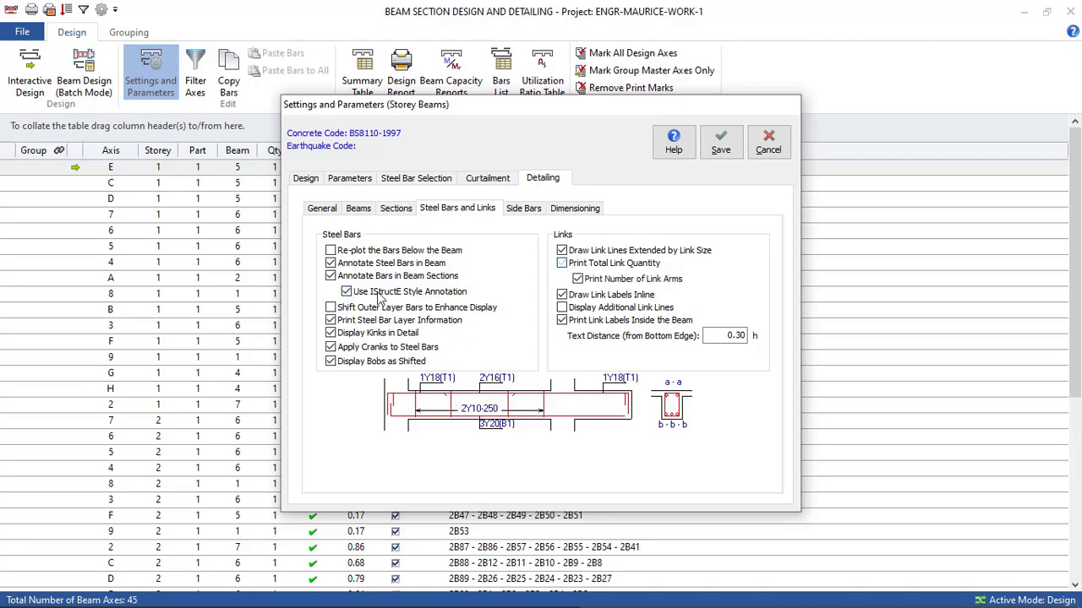
{"action": "left_click", "coordinate": [347, 292]}
{"action": "left_click", "coordinate": [563, 263]}
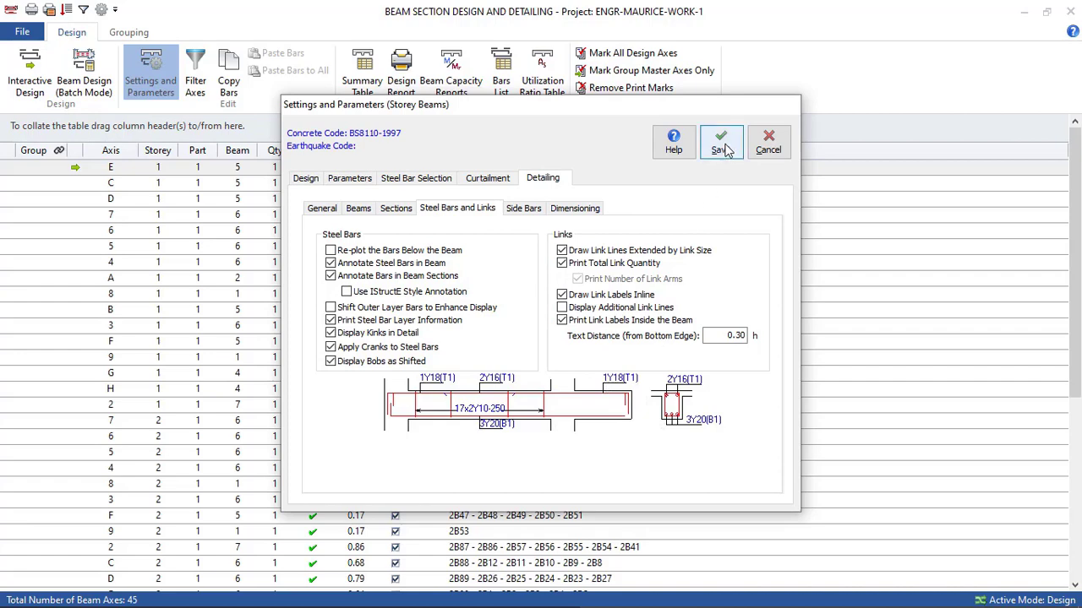
Review the side bar arrangement and dimensioning options for beam detailing.
{"action": "left_click", "coordinate": [526, 210]}
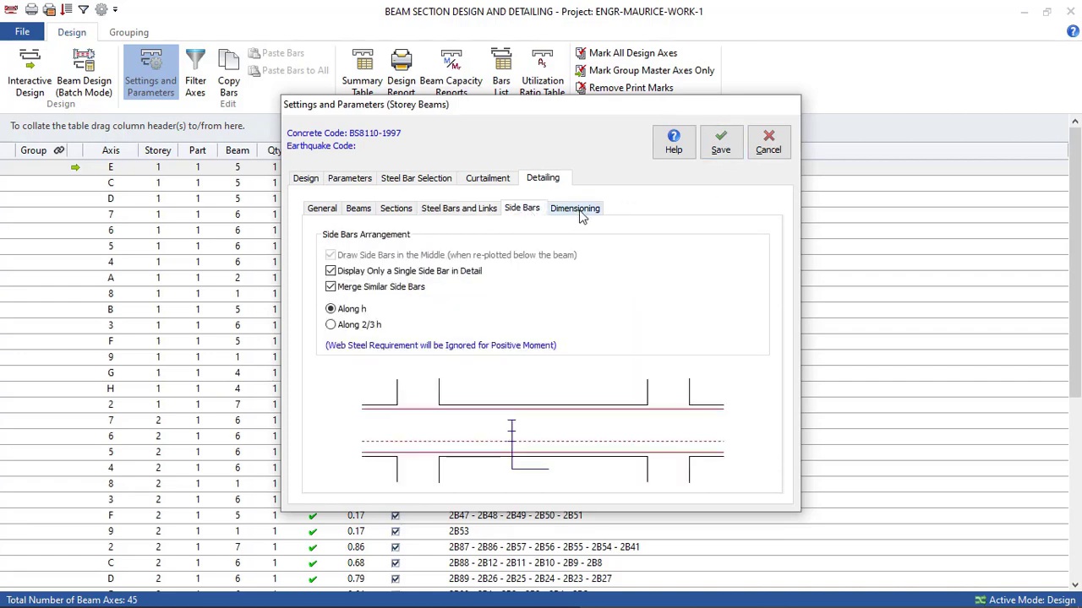
{"action": "left_click", "coordinate": [580, 211]}
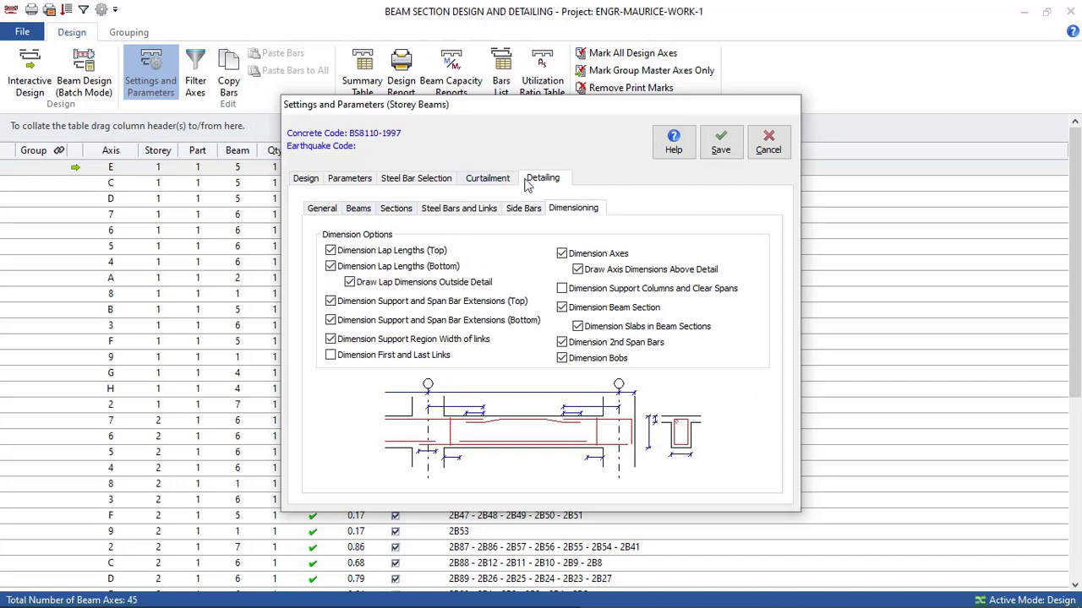
Preview beam labels drawn within the beam elevation, then restore printing them below the detail.
{"action": "left_click", "coordinate": [363, 211]}
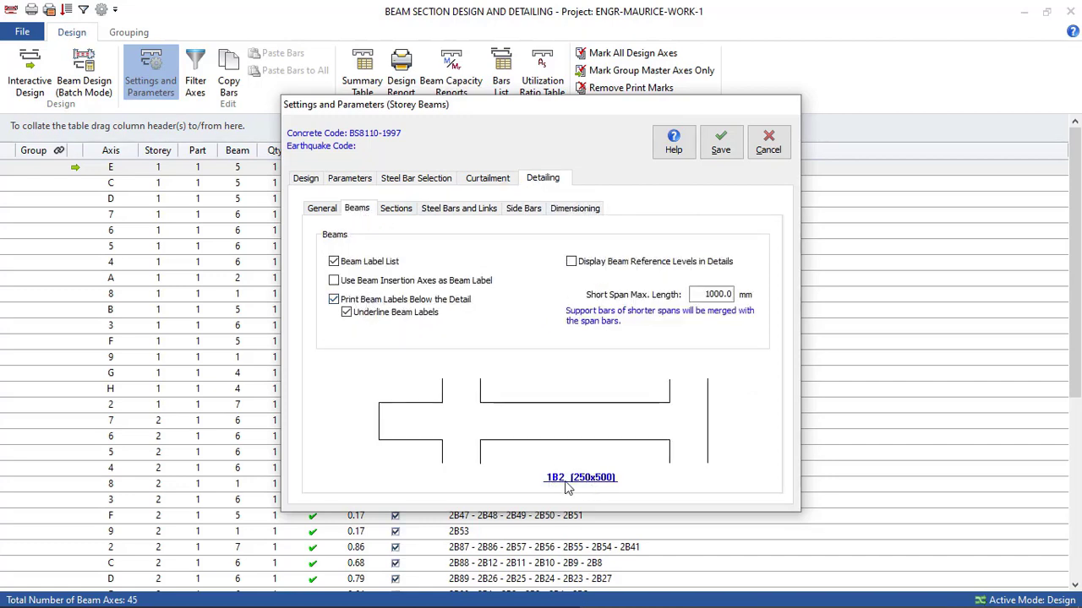
{"action": "left_click", "coordinate": [334, 300]}
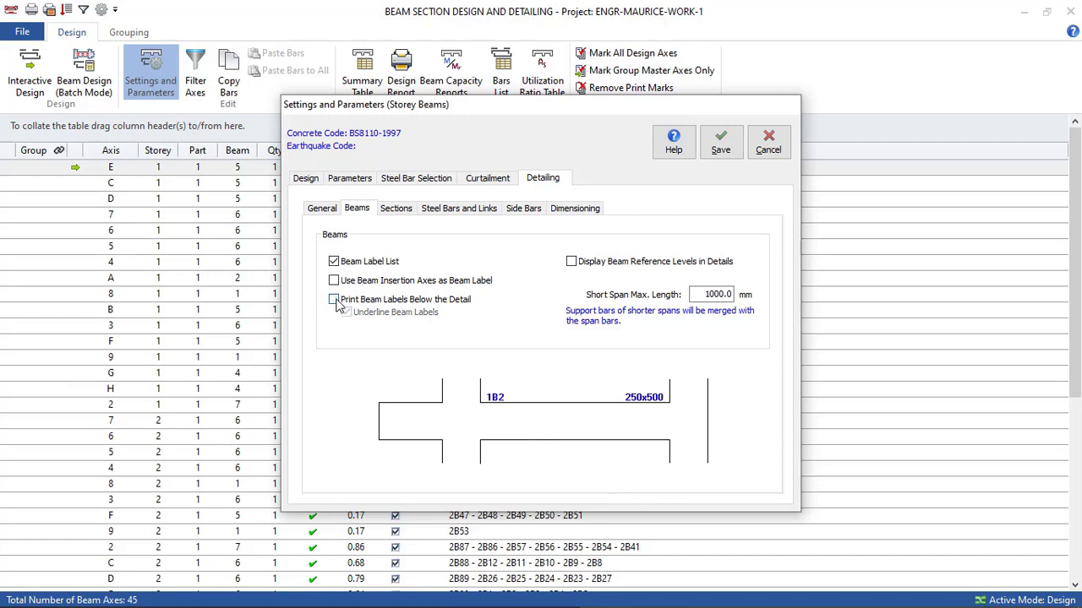
{"action": "left_click", "coordinate": [334, 300]}
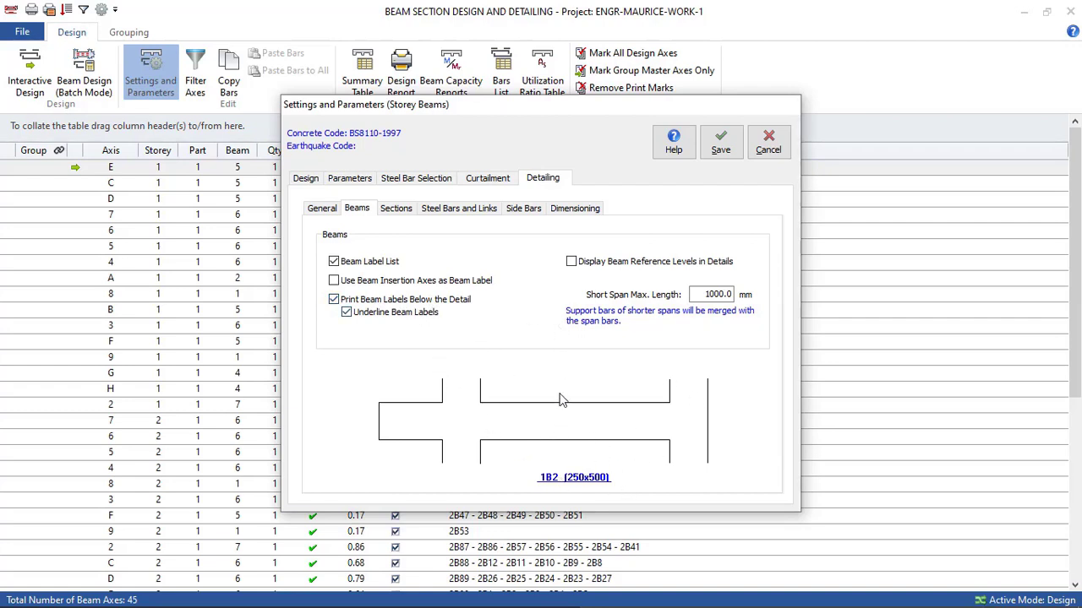
Try support and span sections and per-beam label restarts, then return to span section only and per-sheet restarts.
{"action": "left_click", "coordinate": [395, 209]}
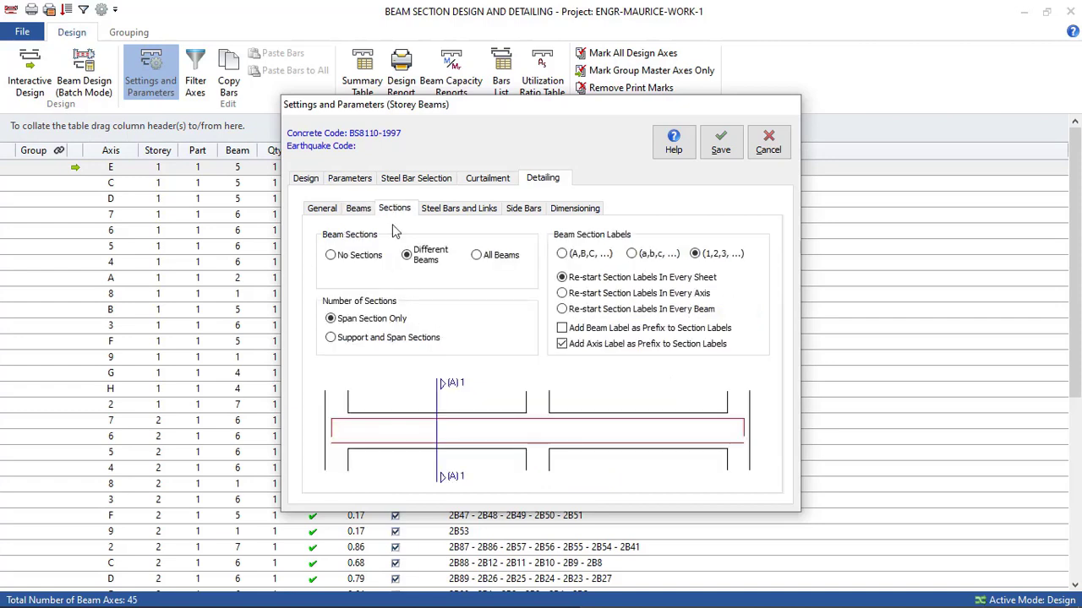
{"action": "left_click", "coordinate": [348, 339]}
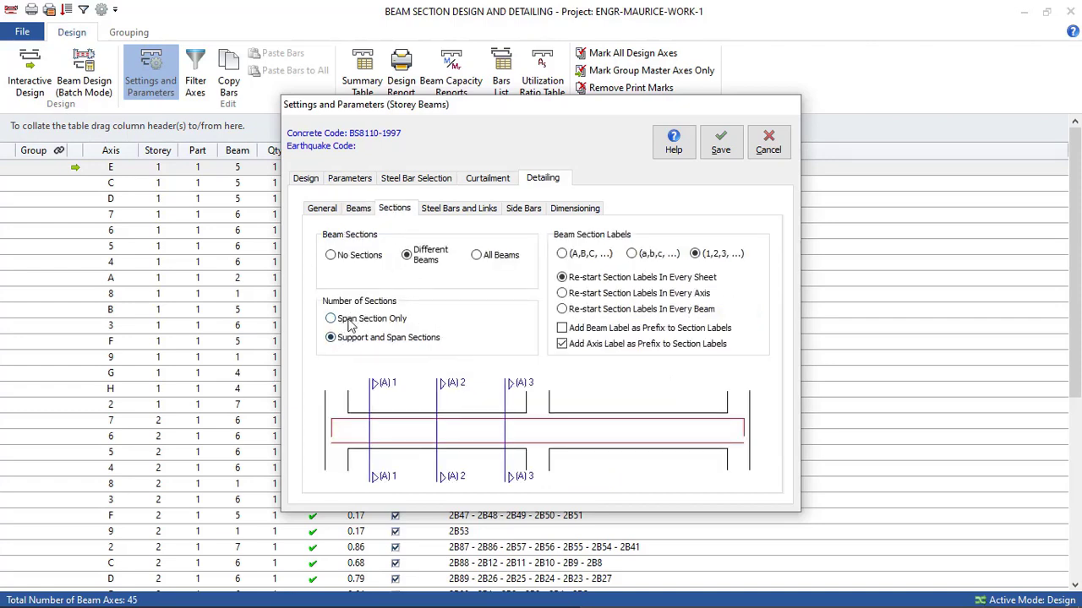
{"action": "left_click", "coordinate": [349, 322]}
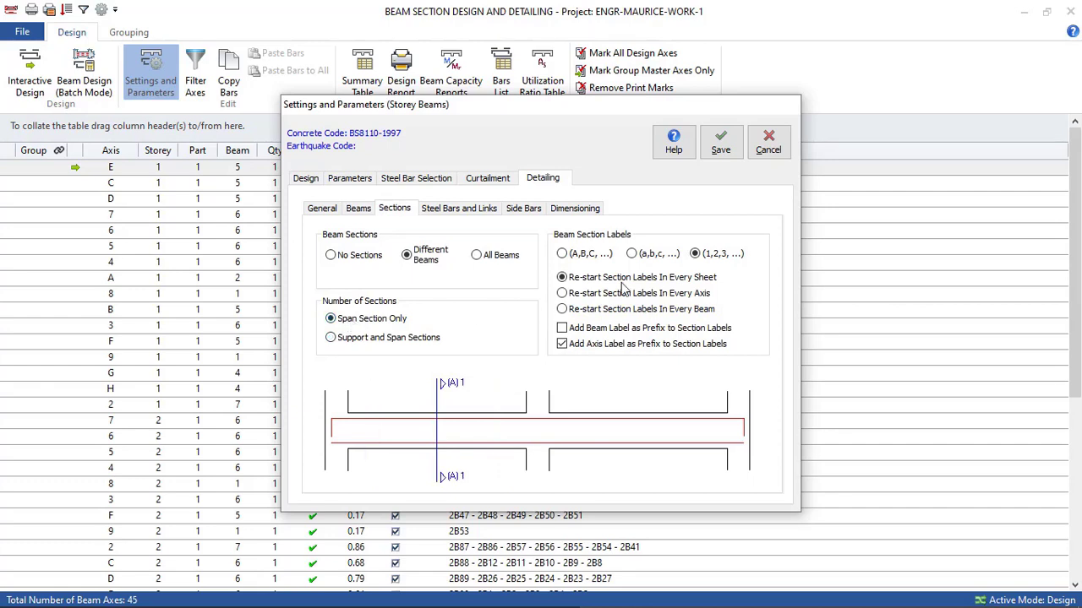
{"action": "left_click", "coordinate": [566, 309]}
{"action": "left_click", "coordinate": [563, 278]}
Try IStructE style section annotation with total link quantities omitted, then restore the original bar and link annotation options.
{"action": "left_click", "coordinate": [473, 210]}
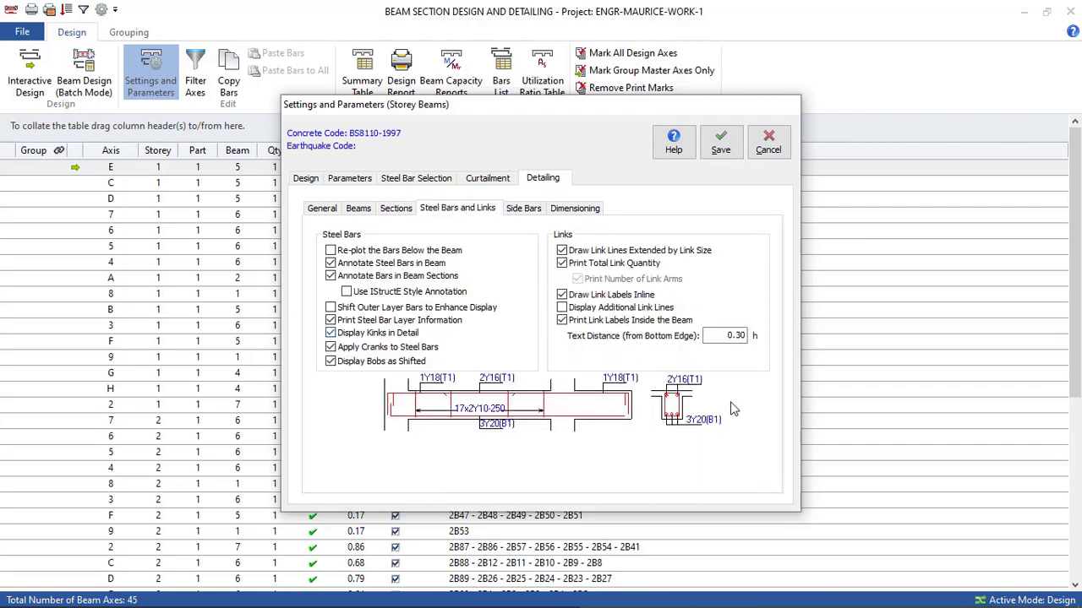
{"action": "left_click", "coordinate": [368, 292]}
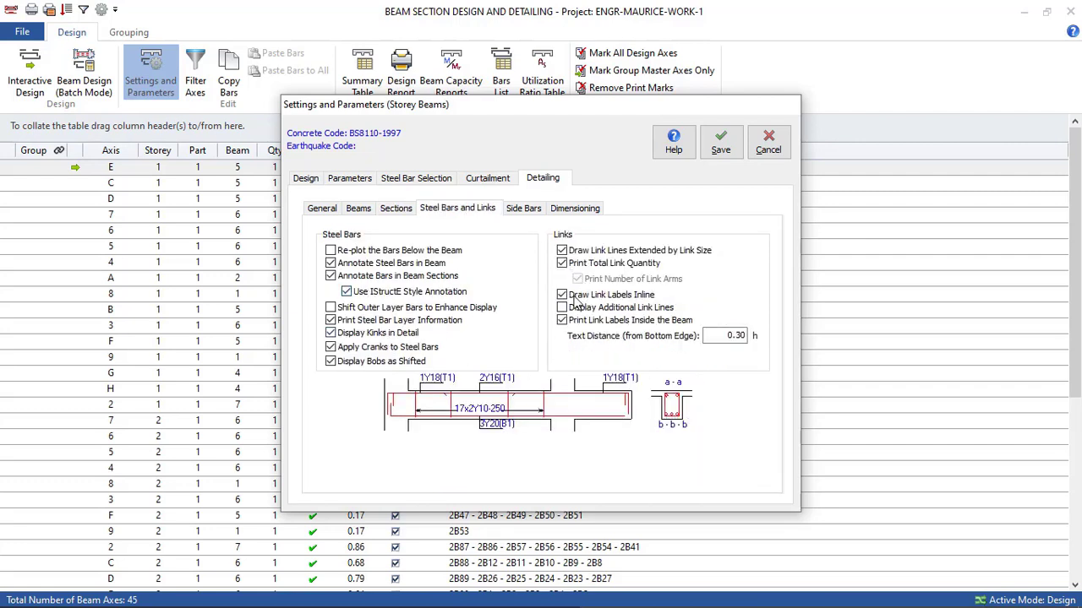
{"action": "left_click", "coordinate": [562, 263]}
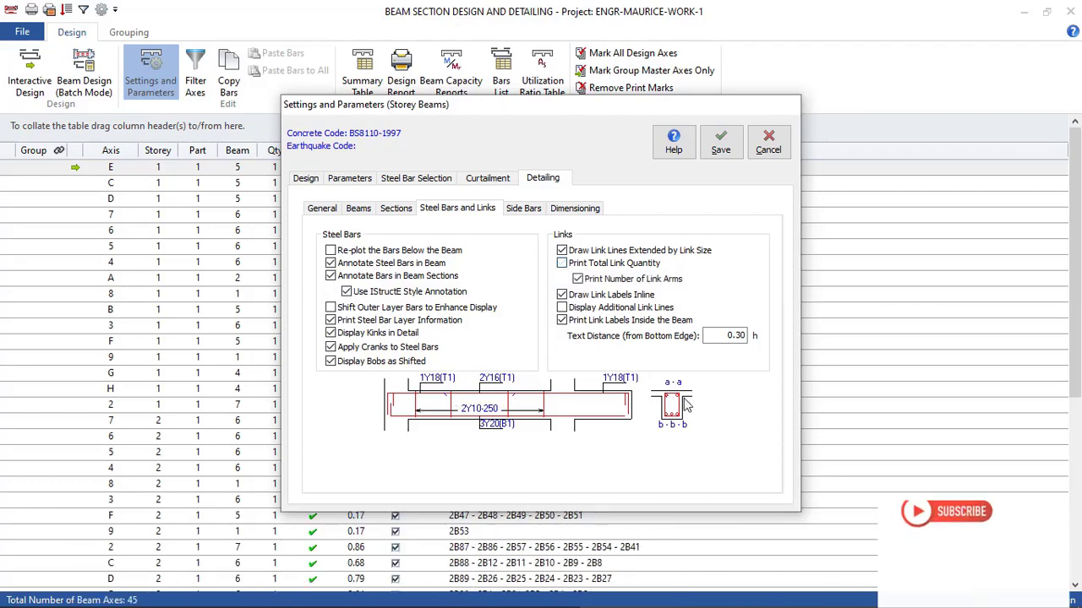
{"action": "left_click", "coordinate": [349, 294]}
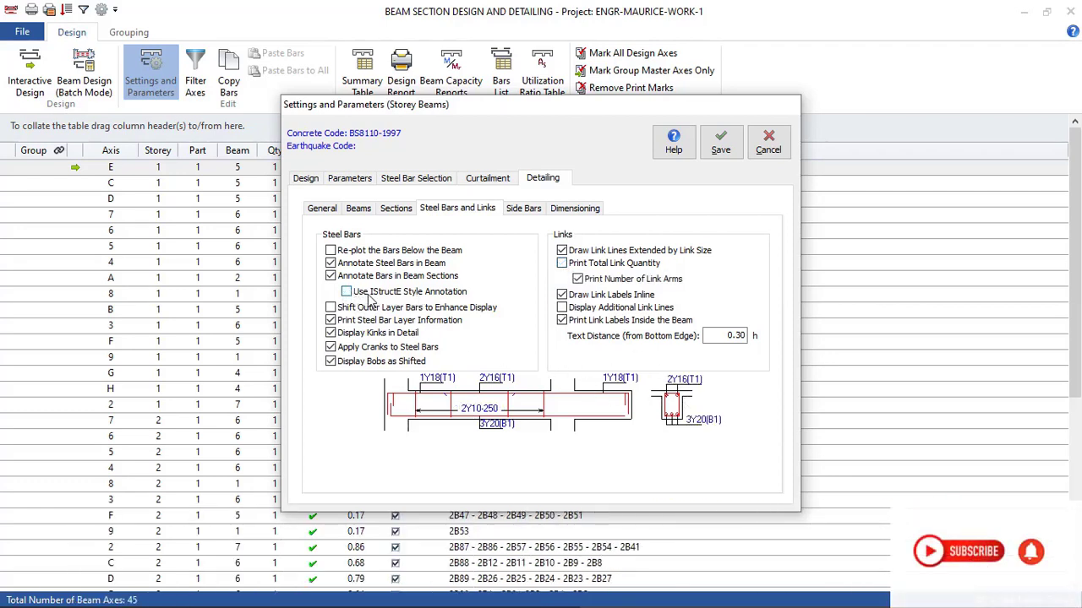
{"action": "left_click", "coordinate": [562, 294]}
{"action": "left_click", "coordinate": [562, 264]}
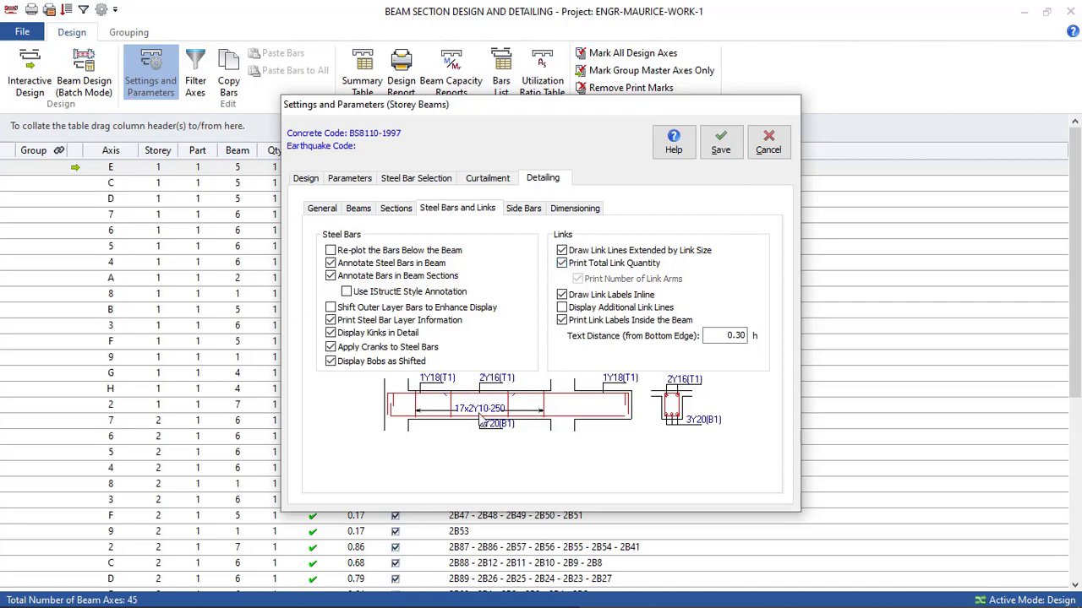
Save the storey beam settings and update all beam records for the new section settings.
{"action": "left_click", "coordinate": [725, 157]}
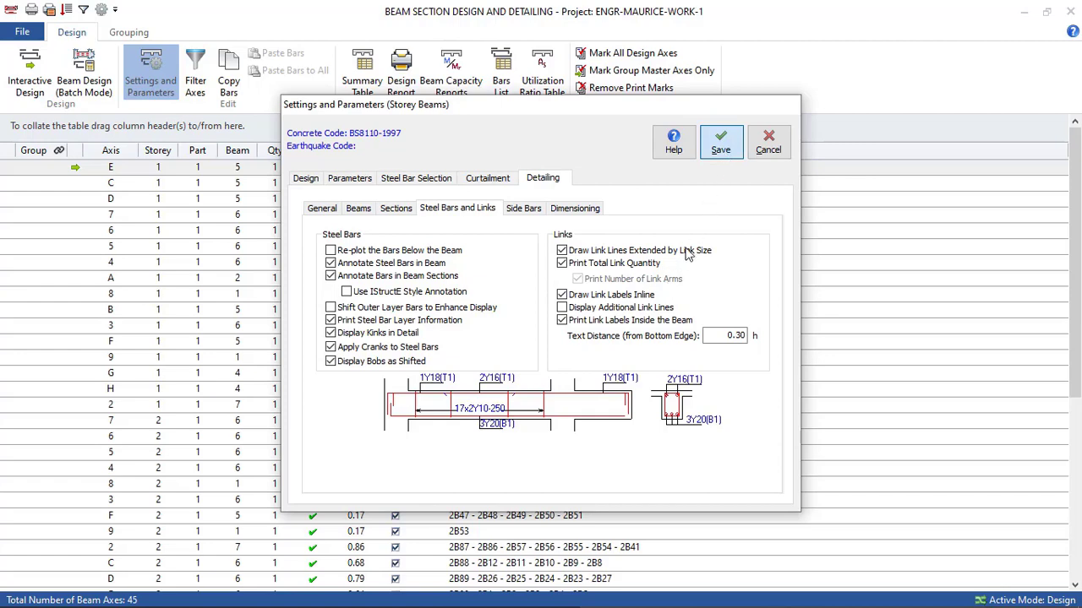
{"action": "left_click", "coordinate": [711, 158]}
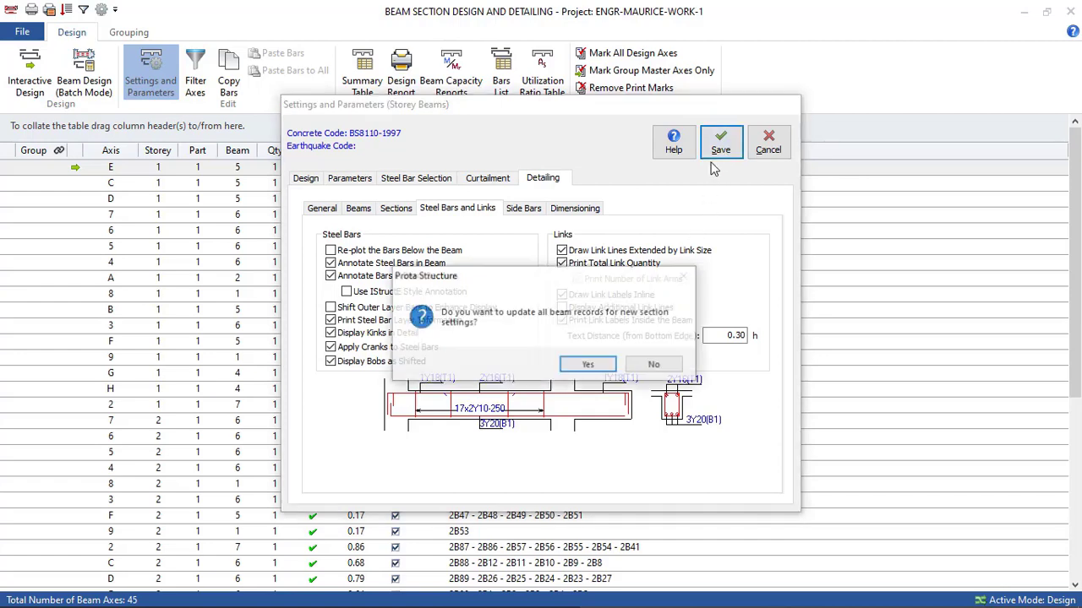
{"action": "left_click", "coordinate": [587, 366]}
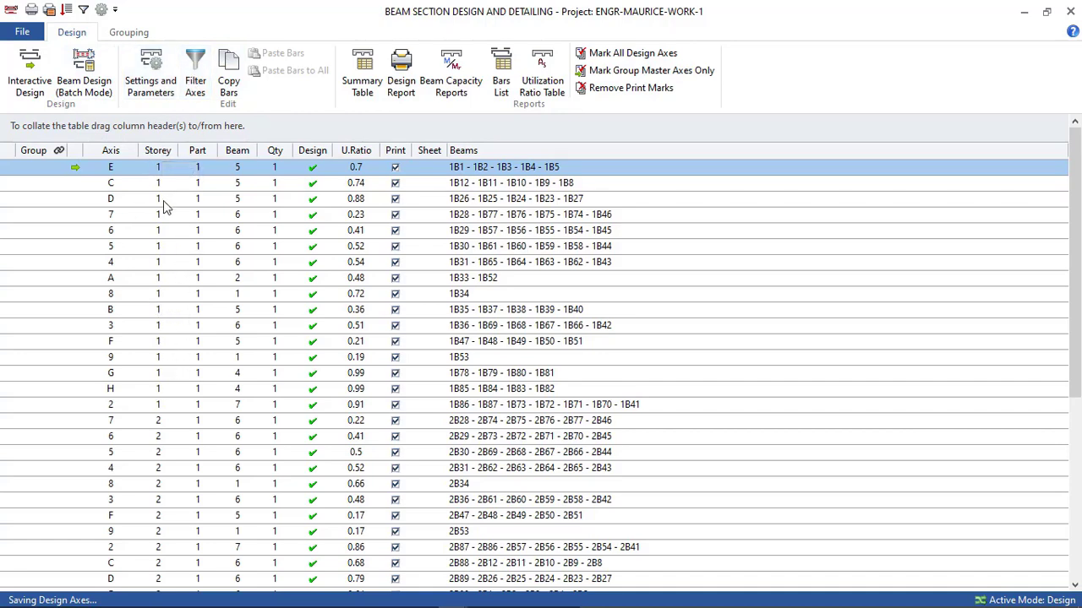
Look through the list of designed beam axes, close the beam section design and save the project.
{"action": "scroll", "coordinate": [163, 429], "scroll_direction": "down", "scroll_amount": 6}
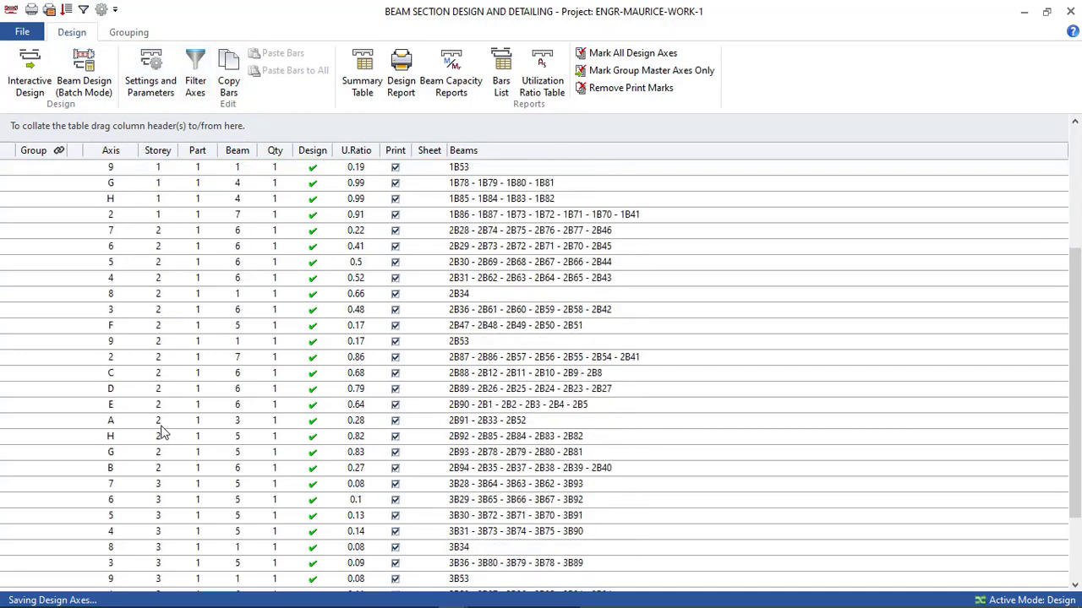
{"action": "scroll", "coordinate": [165, 435], "scroll_direction": "up", "scroll_amount": 6}
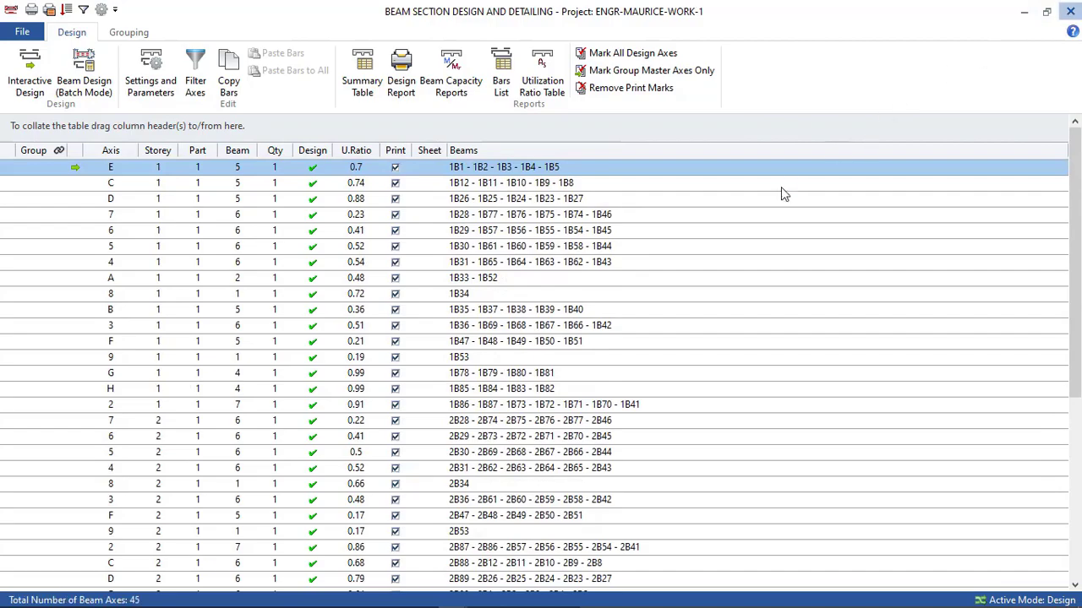
{"action": "left_click", "coordinate": [1070, 11]}
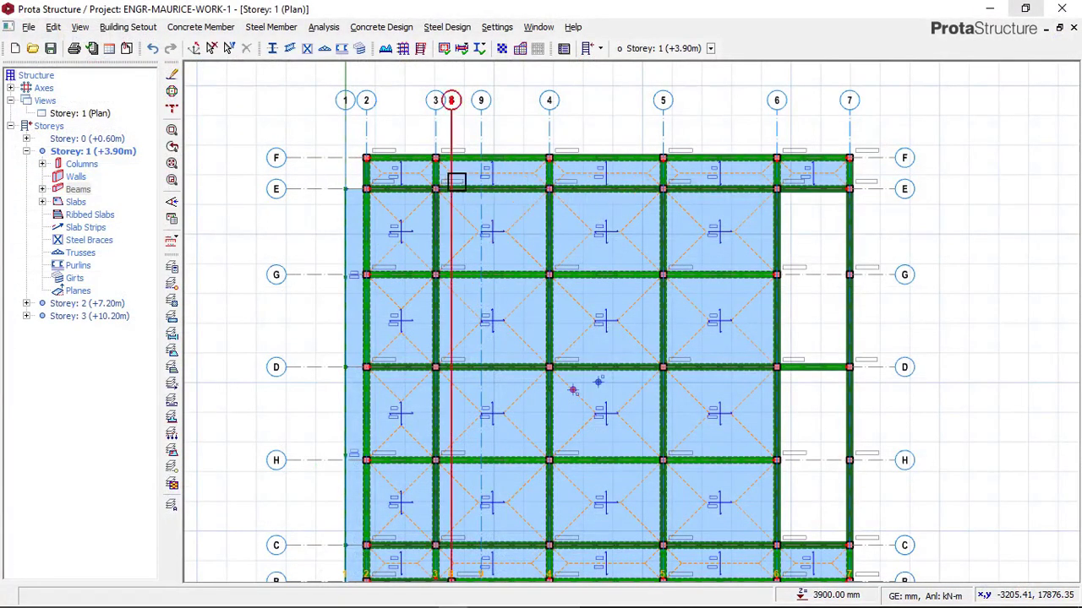
{"action": "left_click", "coordinate": [51, 48]}
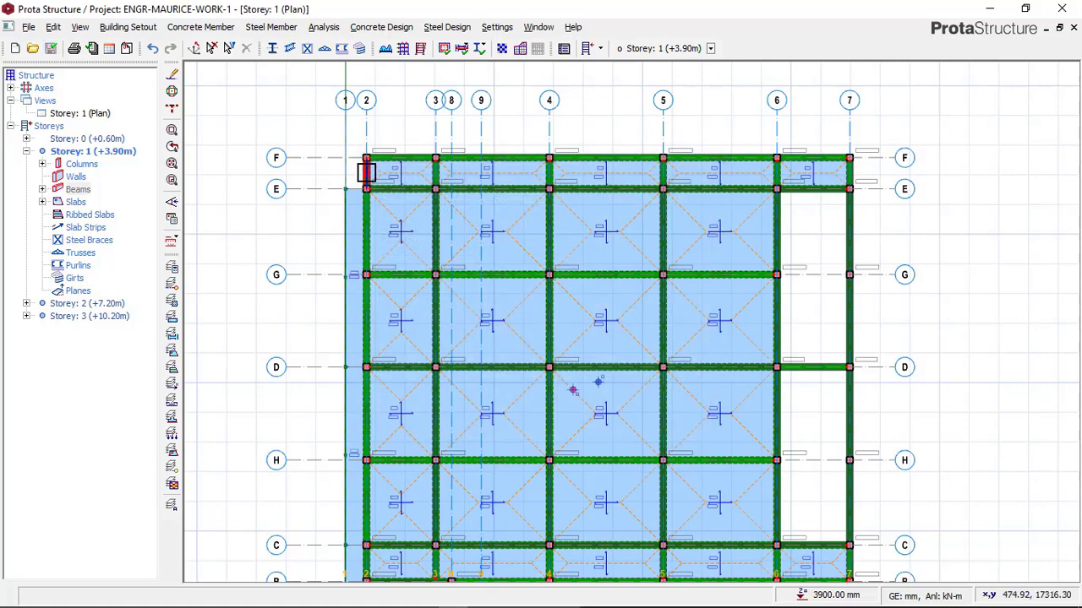
Examine the beam, slab and column layout on the storey 1 plan.
{"action": "scroll", "coordinate": [367, 130], "scroll_direction": "down", "scroll_amount": 1}
{"action": "scroll", "coordinate": [368, 303], "scroll_direction": "up", "scroll_amount": 2}
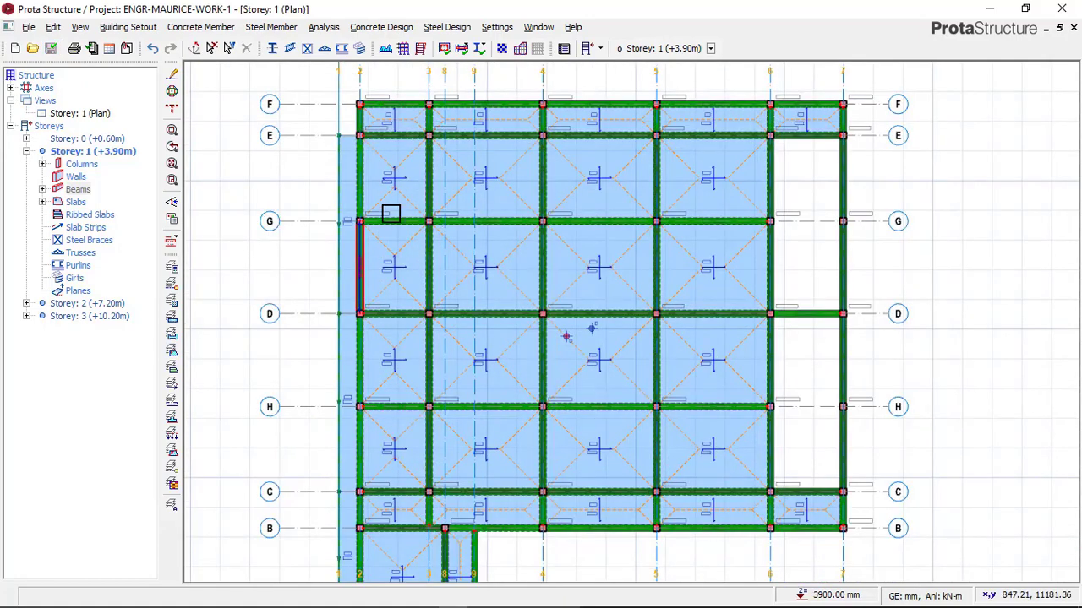
{"action": "left_click", "coordinate": [434, 182]}
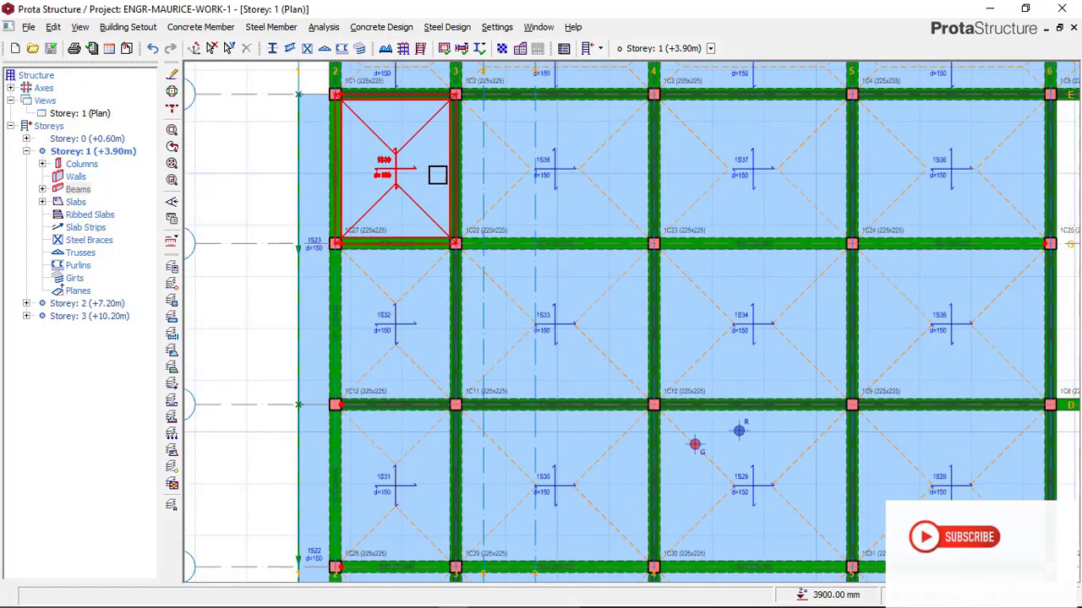
{"action": "scroll", "coordinate": [386, 173], "scroll_direction": "down", "scroll_amount": 1}
{"action": "left_click", "coordinate": [635, 140]}
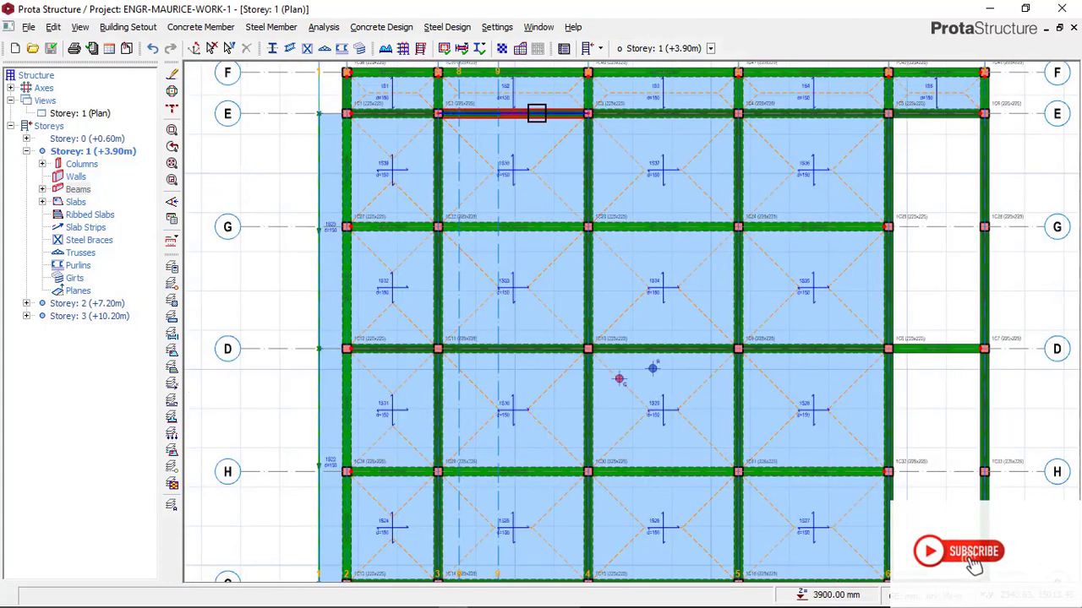
{"action": "scroll", "coordinate": [531, 107], "scroll_direction": "up", "scroll_amount": 1}
{"action": "scroll", "coordinate": [429, 175], "scroll_direction": "down", "scroll_amount": 1}
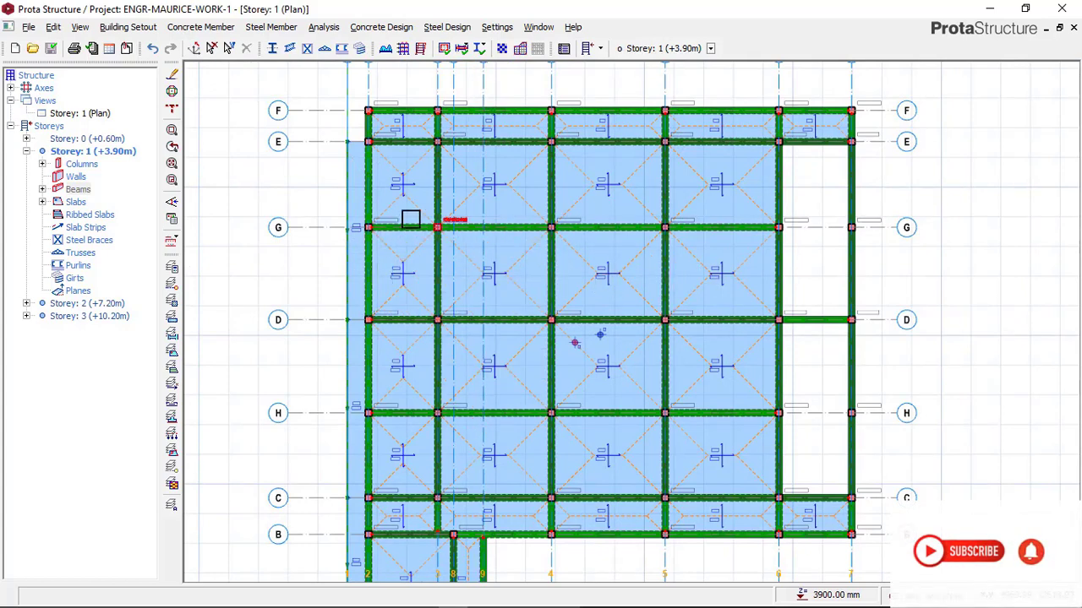
{"action": "scroll", "coordinate": [437, 137], "scroll_direction": "up", "scroll_amount": 1}
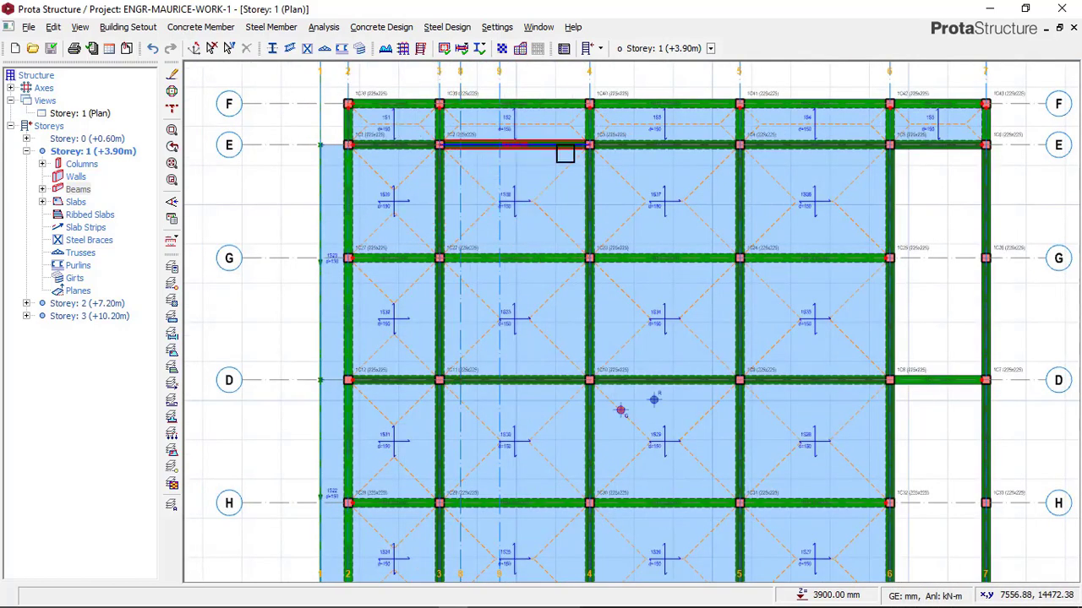
{"action": "scroll", "coordinate": [549, 150], "scroll_direction": "down", "scroll_amount": 1}
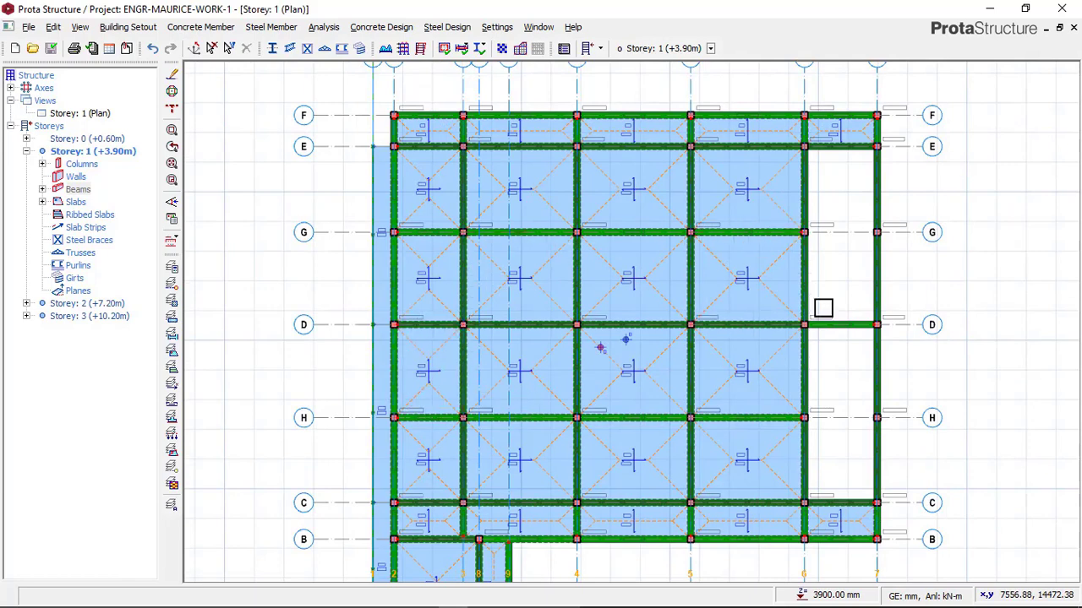
{"action": "scroll", "coordinate": [821, 307], "scroll_direction": "down", "scroll_amount": 1}
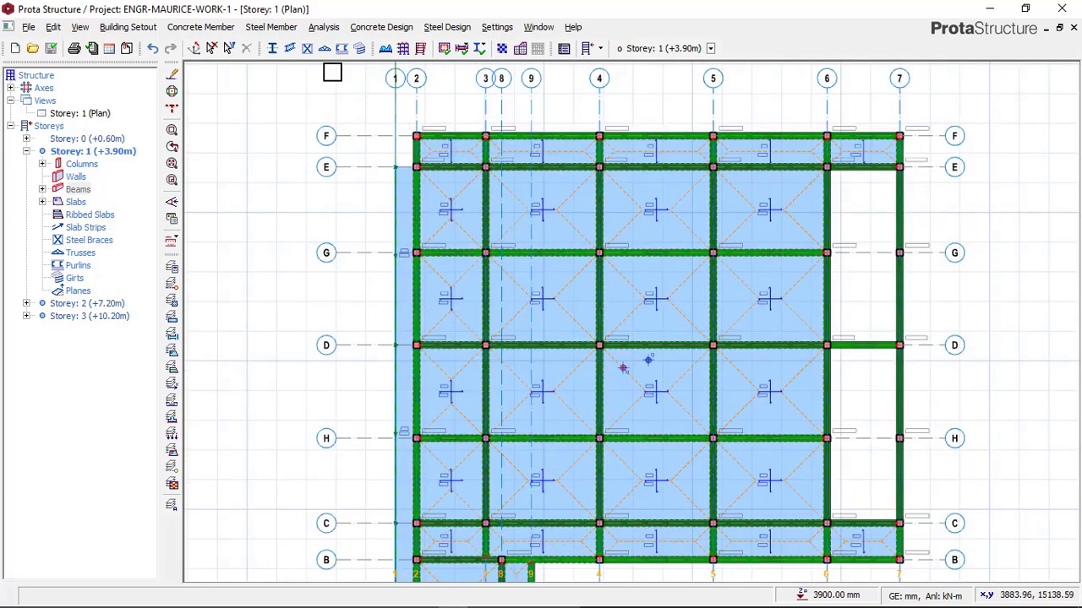
{"action": "scroll", "coordinate": [358, 144], "scroll_direction": "down", "scroll_amount": 1}
{"action": "middle_click_drag", "start_coordinate": [553, 194], "coordinate": [511, 186]}
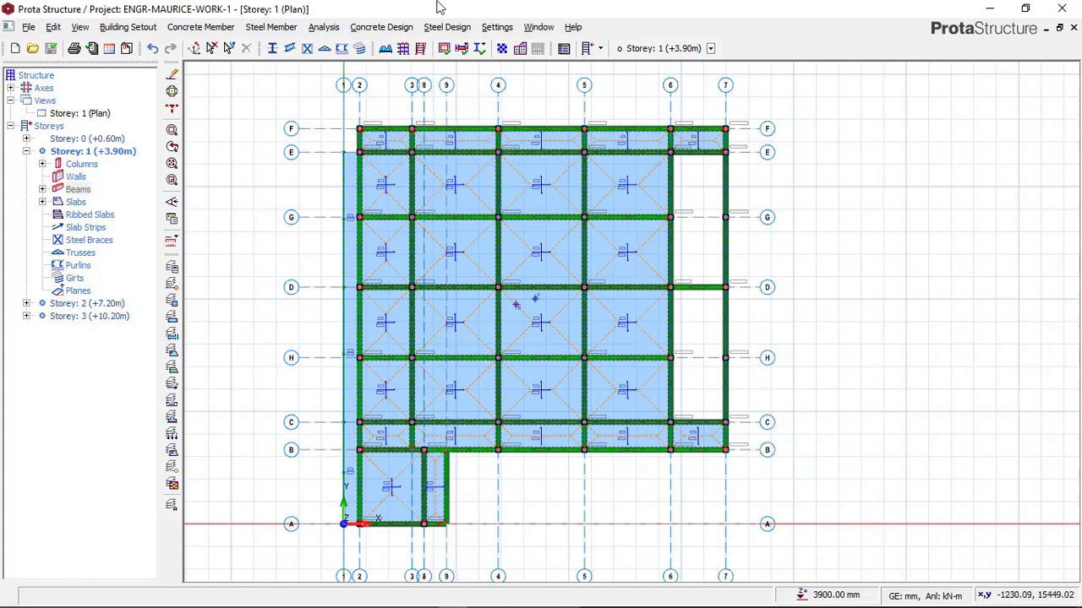
Load ProtaDetails from the concrete design commands for the current model.
{"action": "left_click", "coordinate": [385, 28]}
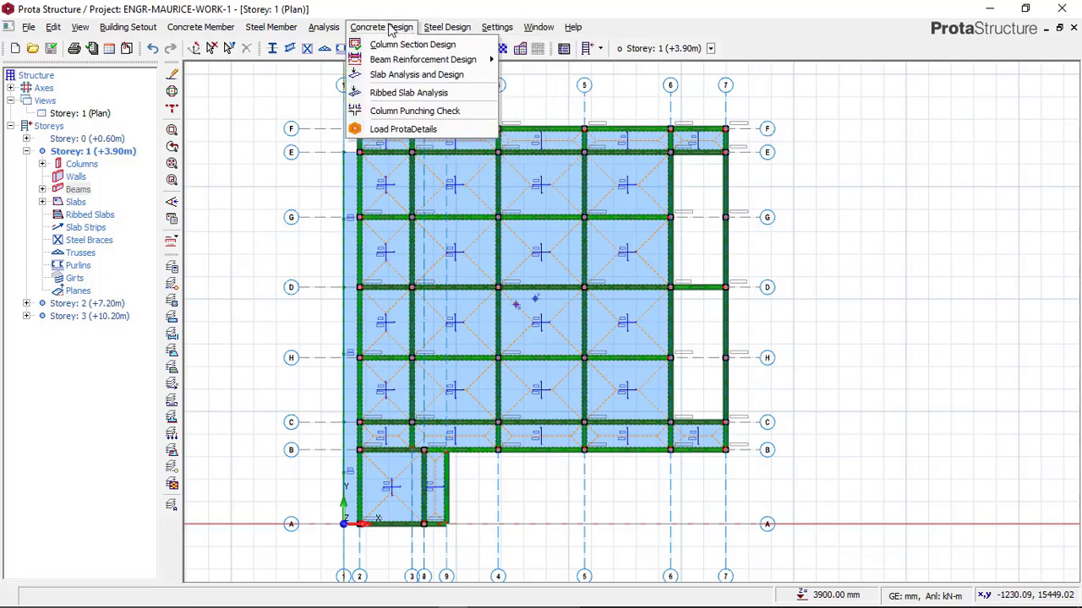
{"action": "left_click", "coordinate": [390, 131]}
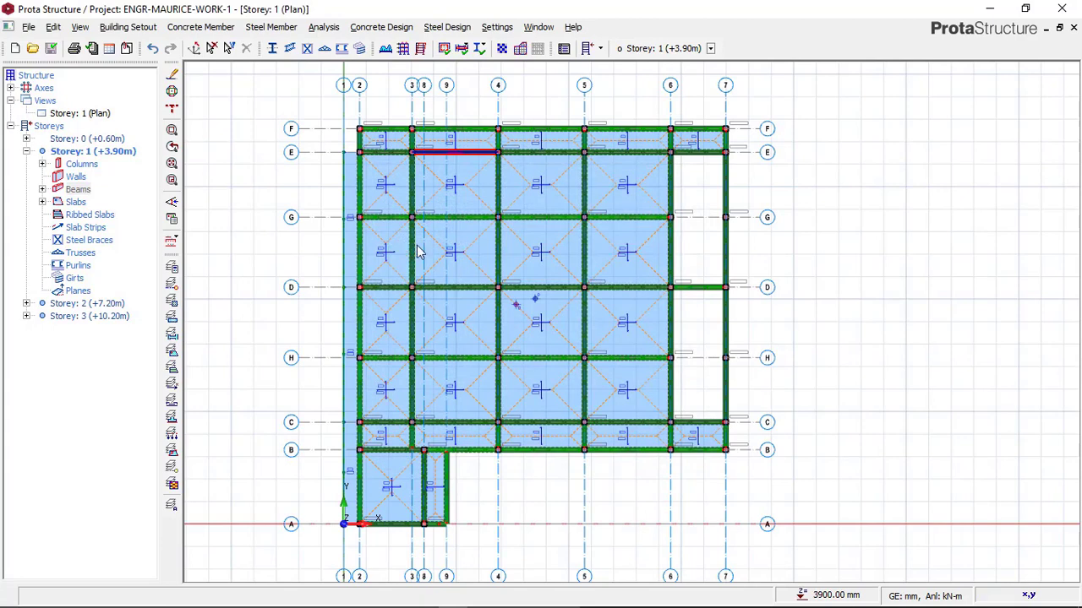
{"action": "mouse_move", "coordinate": [497, 603]}
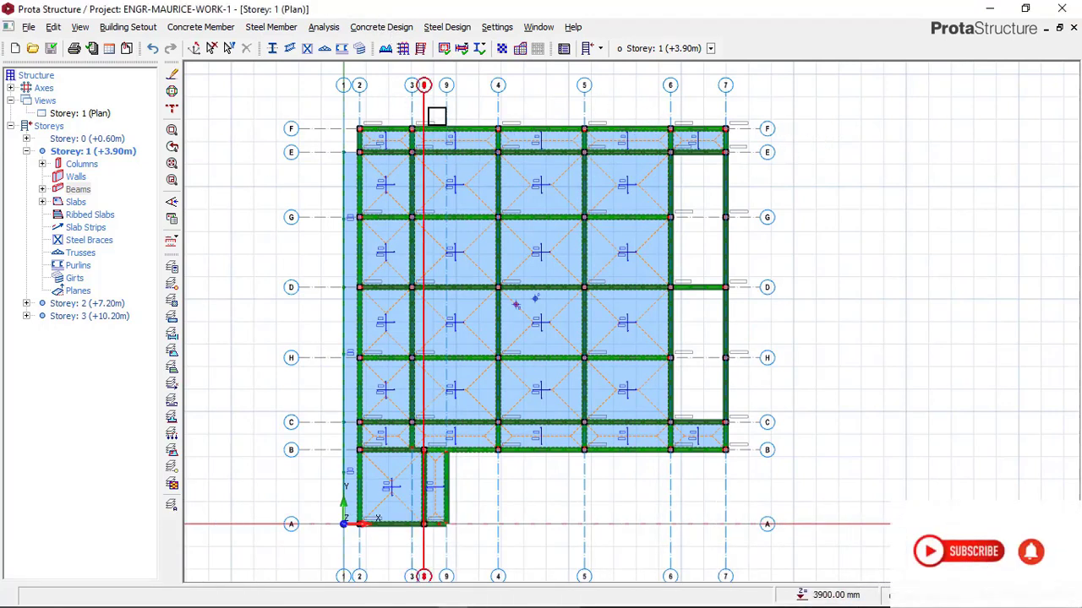
{"action": "left_click", "coordinate": [377, 28]}
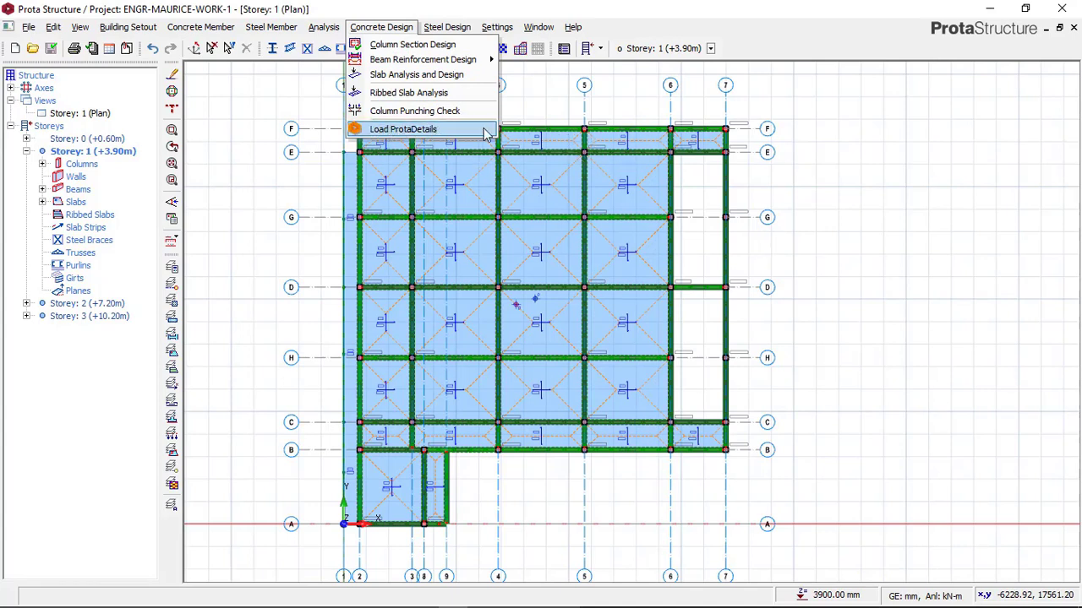
{"action": "left_click", "coordinate": [818, 187]}
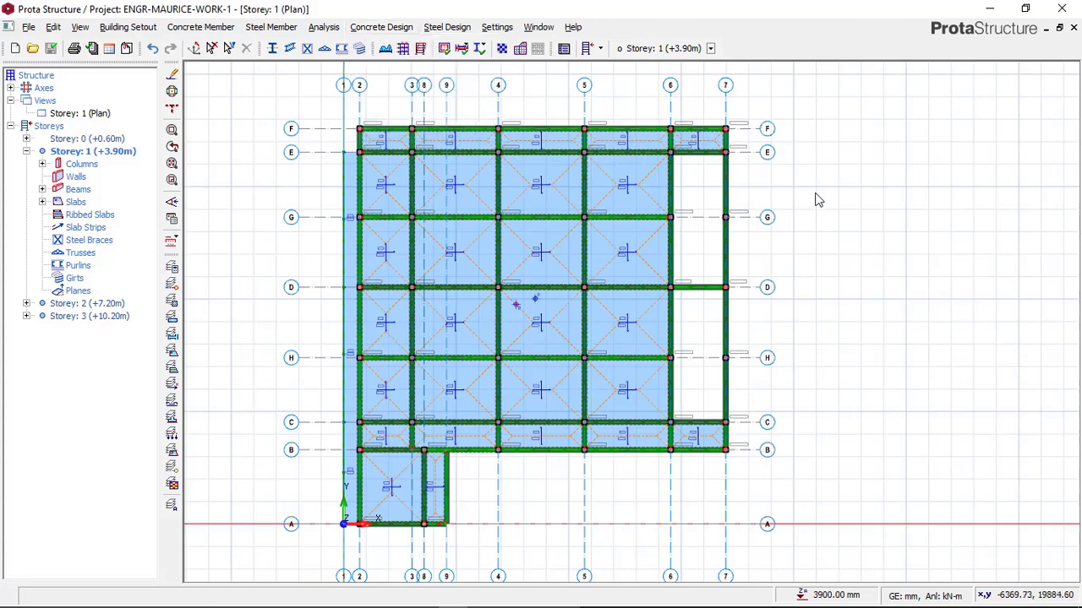
{"action": "mouse_move", "coordinate": [508, 584]}
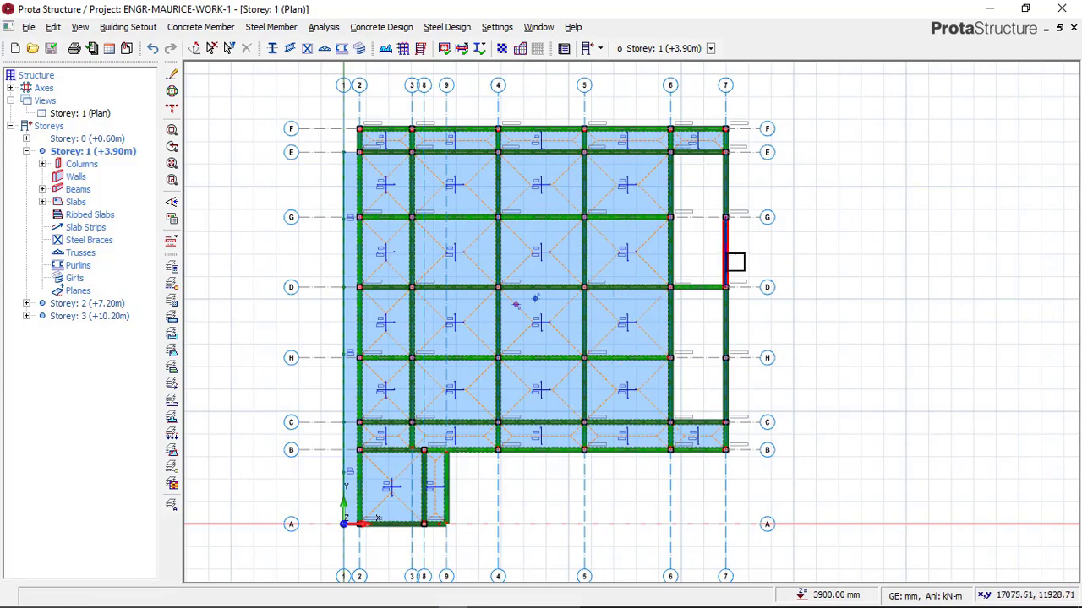
{"action": "mouse_move", "coordinate": [735, 263]}
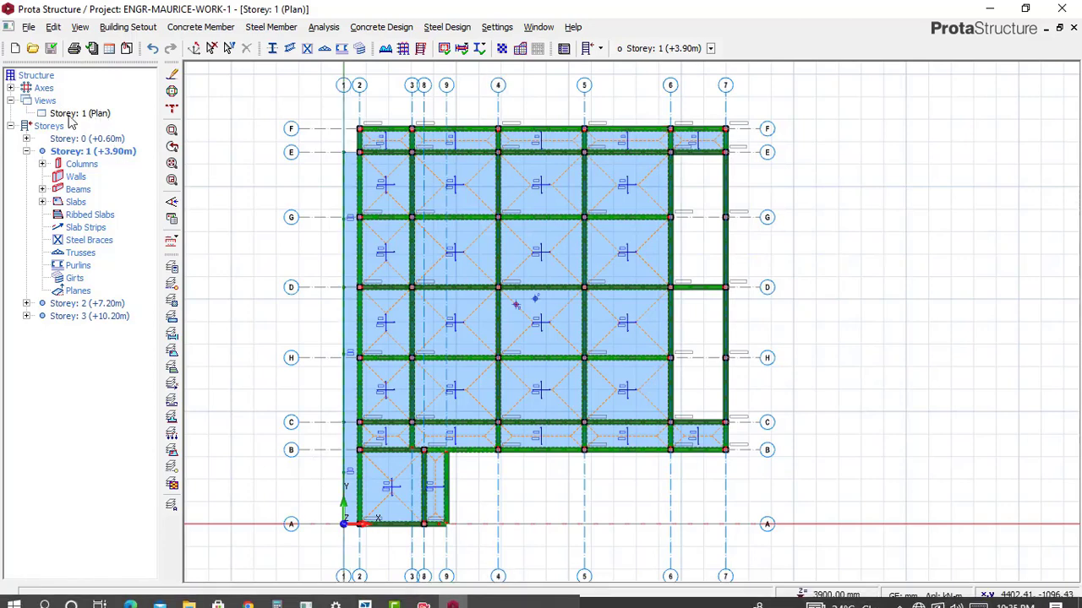
Switch the storey 1 plan view to a 3D view of the building.
{"action": "left_click", "coordinate": [77, 114]}
{"action": "right_click", "coordinate": [77, 114]}
{"action": "left_click", "coordinate": [123, 133]}
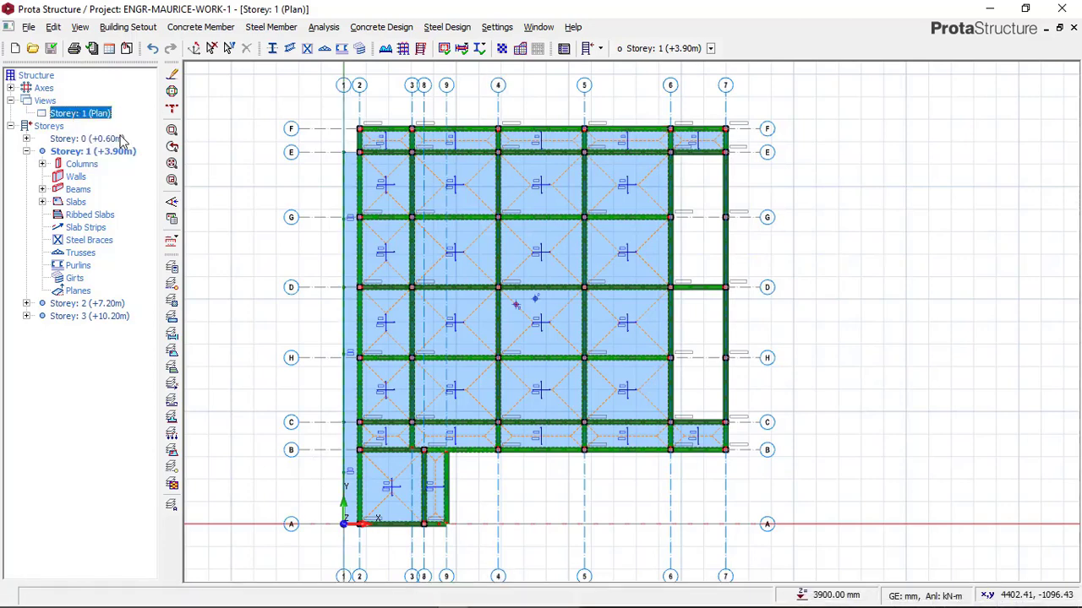
Examine the pad footings and the columns they support in the 3D model, including the shared footings at the building corner.
{"action": "scroll", "coordinate": [621, 251], "scroll_direction": "down", "scroll_amount": 3}
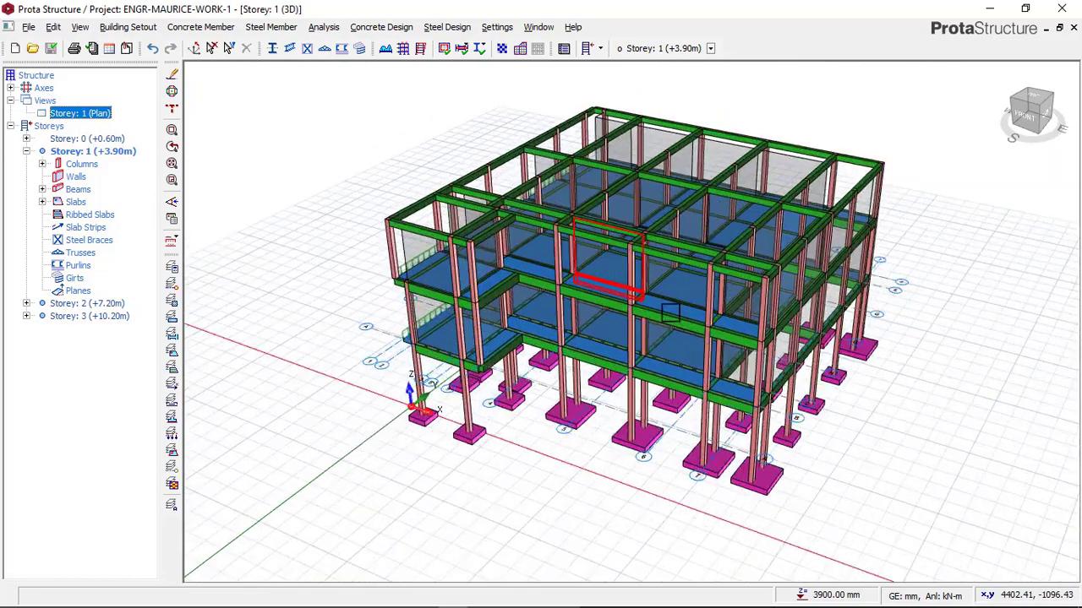
{"action": "scroll", "coordinate": [693, 380], "scroll_direction": "up", "scroll_amount": 3}
{"action": "scroll", "coordinate": [706, 441], "scroll_direction": "up", "scroll_amount": 1}
{"action": "scroll", "coordinate": [760, 504], "scroll_direction": "down", "scroll_amount": 1}
{"action": "mouse_move", "coordinate": [761, 504]}
{"action": "middle_mouse_down", "text": "shift"}
{"action": "mouse_move", "coordinate": [736, 470]}
{"action": "mouse_move", "coordinate": [760, 483]}
{"action": "middle_mouse_up", "text": "shift"}
{"action": "scroll", "coordinate": [765, 487], "scroll_direction": "up", "scroll_amount": 3}
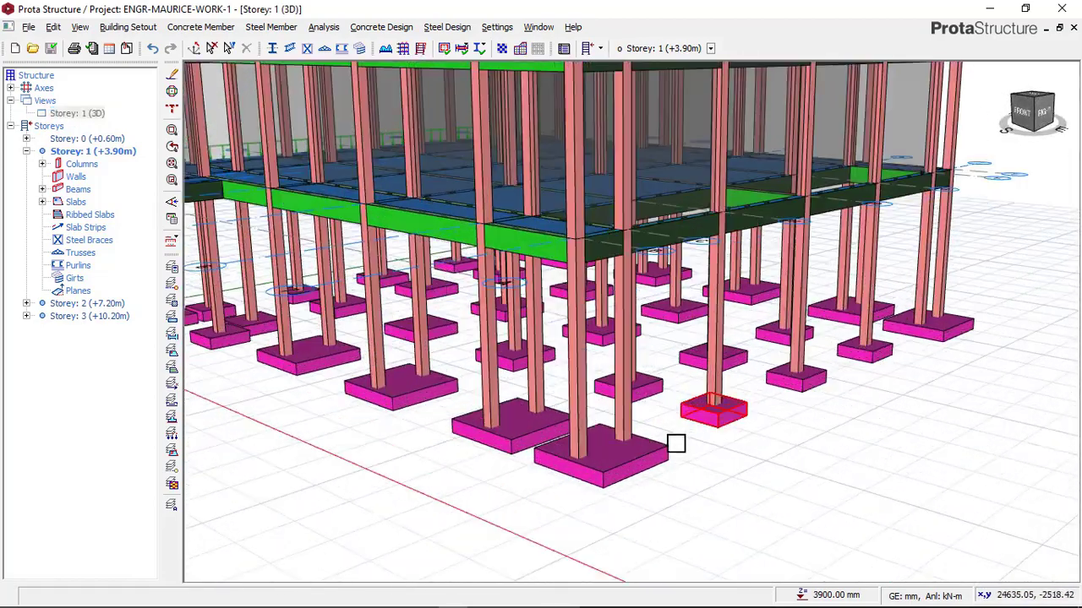
{"action": "scroll", "coordinate": [724, 431], "scroll_direction": "up", "scroll_amount": 3}
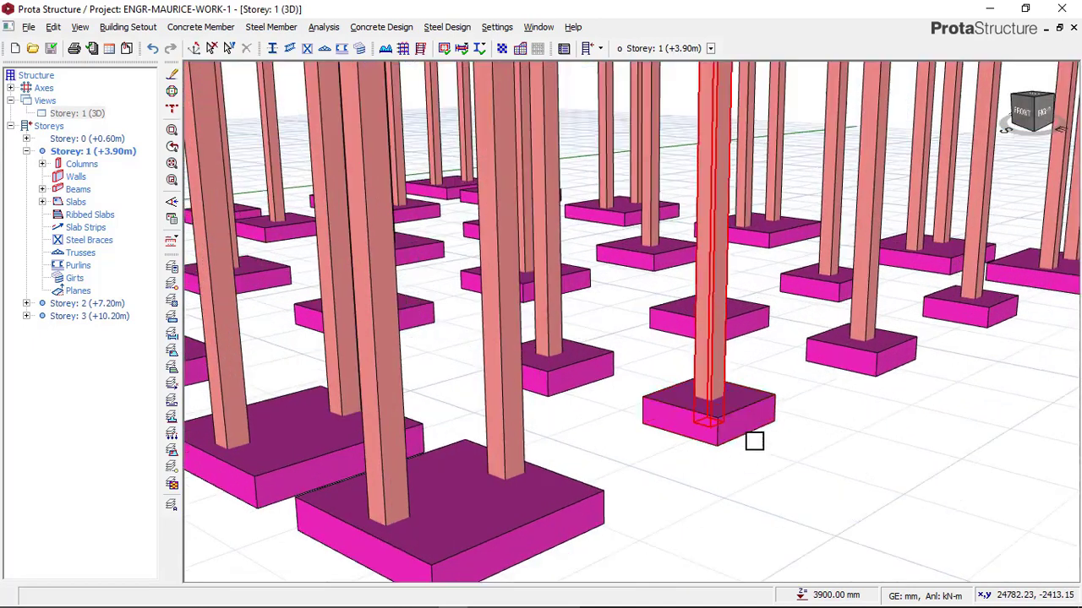
{"action": "scroll", "coordinate": [717, 378], "scroll_direction": "down", "scroll_amount": 2}
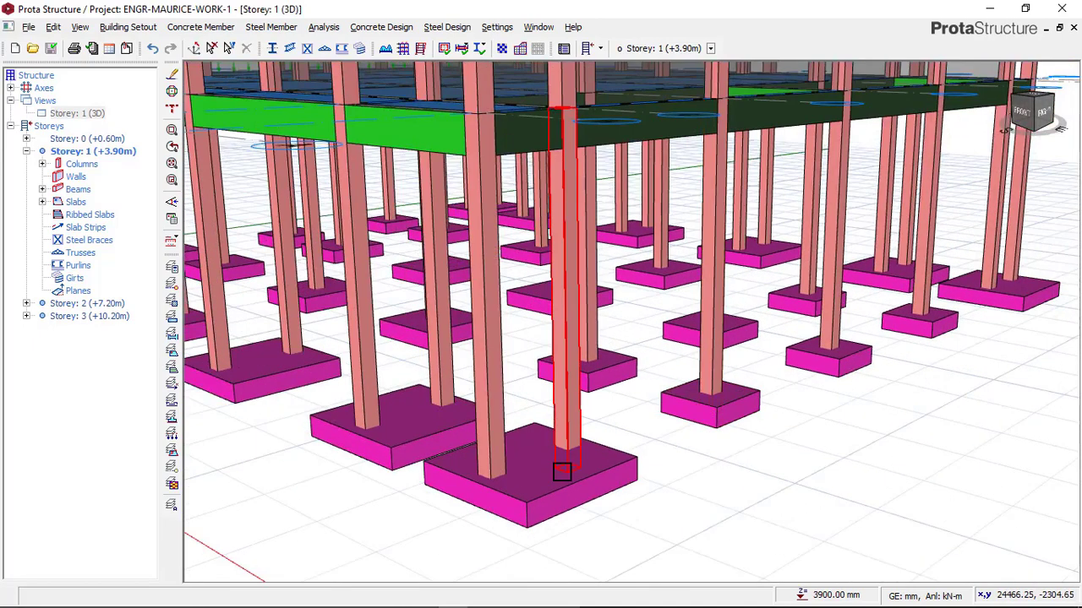
{"action": "mouse_move", "coordinate": [570, 465]}
{"action": "middle_mouse_down"}
{"action": "mouse_move", "coordinate": [499, 462]}
{"action": "mouse_move", "coordinate": [539, 454]}
{"action": "mouse_move", "coordinate": [577, 465]}
{"action": "mouse_move", "coordinate": [608, 374]}
{"action": "middle_mouse_up"}
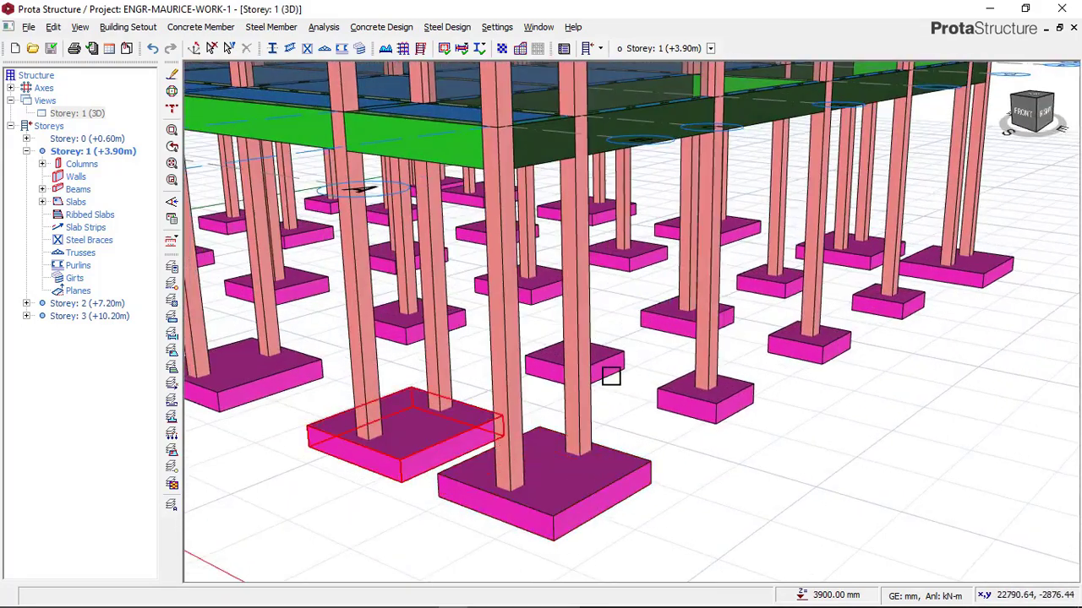
{"action": "scroll", "coordinate": [705, 395], "scroll_direction": "down", "scroll_amount": 1}
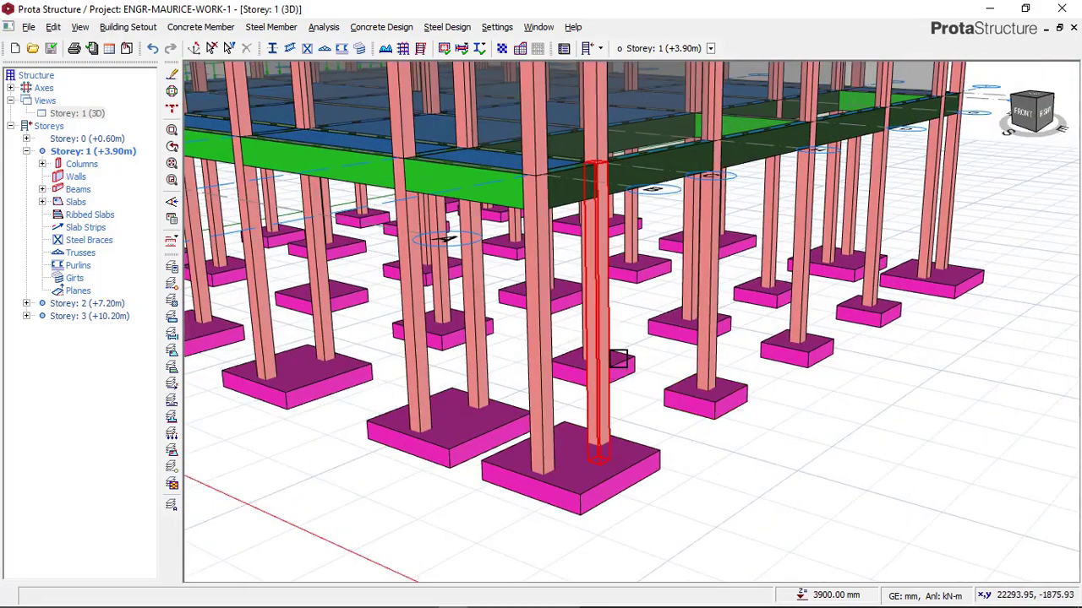
{"action": "scroll", "coordinate": [633, 333], "scroll_direction": "down", "scroll_amount": 2}
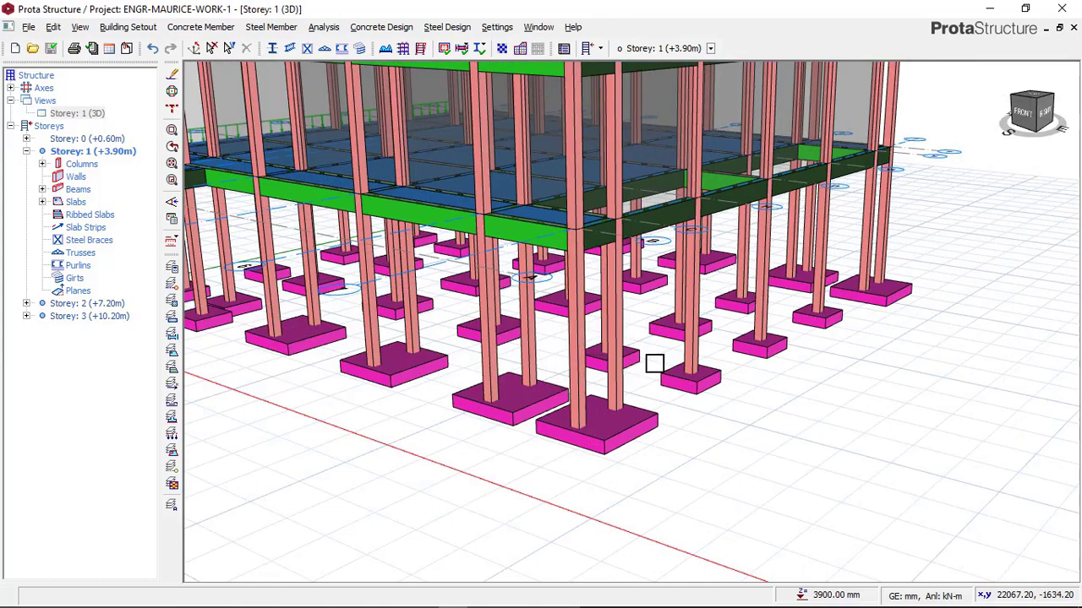
Examine the pad footings, corner columns and projecting storey 1 slab edge of the 3D building model from the front and side.
{"action": "scroll", "coordinate": [706, 358], "scroll_direction": "down", "scroll_amount": 1}
{"action": "scroll", "coordinate": [619, 417], "scroll_direction": "up", "scroll_amount": 1}
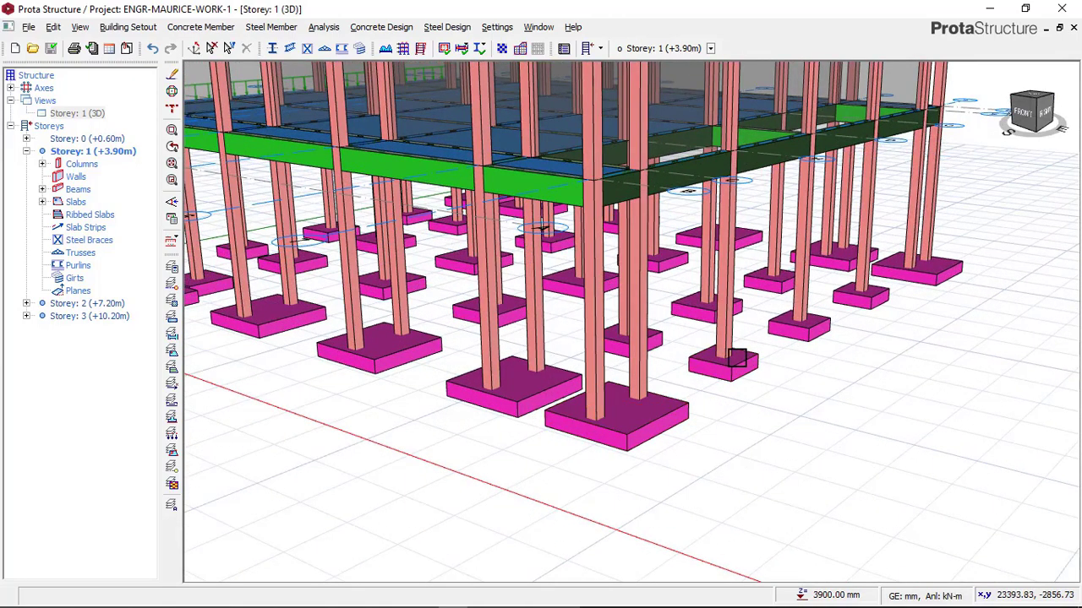
{"action": "scroll", "coordinate": [694, 382], "scroll_direction": "down", "scroll_amount": 1}
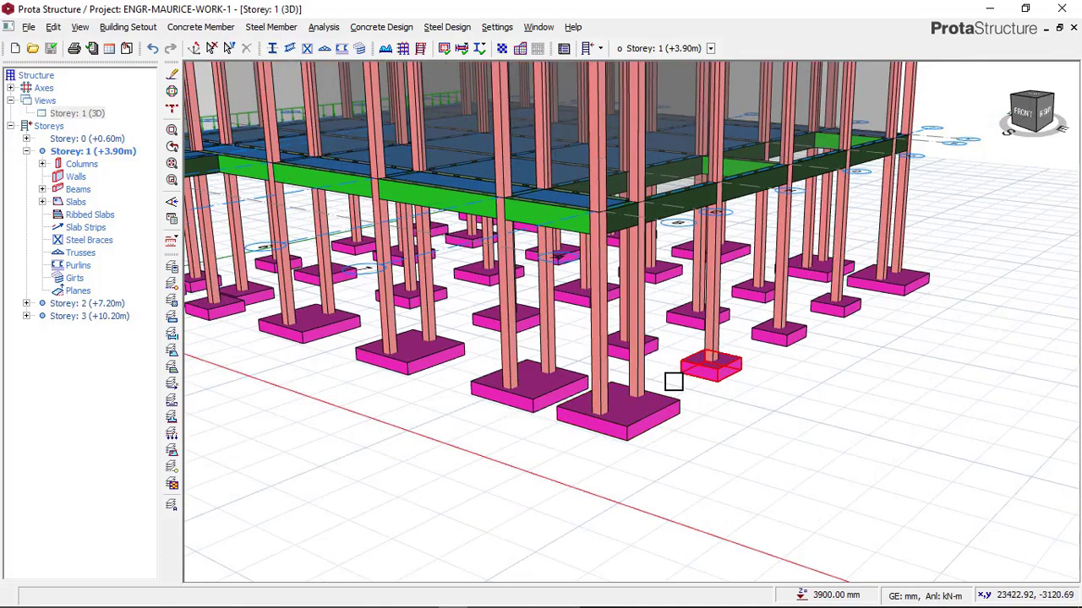
{"action": "scroll", "coordinate": [673, 381], "scroll_direction": "down", "scroll_amount": 4}
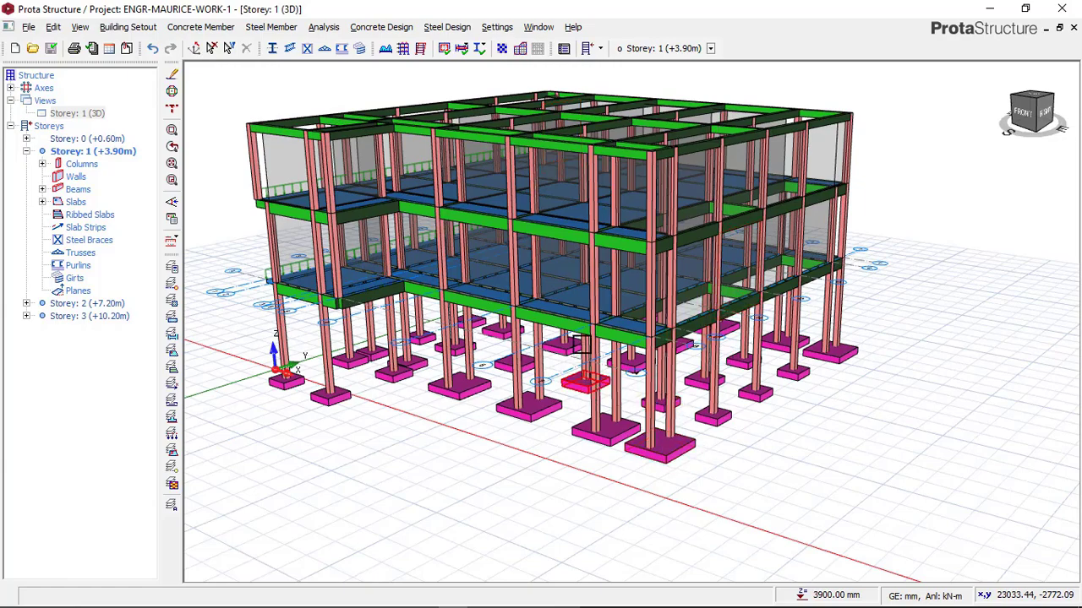
{"action": "scroll", "coordinate": [581, 344], "scroll_direction": "down", "scroll_amount": 1}
{"action": "mouse_move", "coordinate": [719, 331]}
{"action": "middle_mouse_down"}
{"action": "mouse_move", "coordinate": [693, 336]}
{"action": "mouse_move", "coordinate": [616, 312]}
{"action": "mouse_move", "coordinate": [675, 312]}
{"action": "mouse_move", "coordinate": [700, 329]}
{"action": "mouse_move", "coordinate": [691, 334]}
{"action": "middle_mouse_up"}
{"action": "mouse_move", "coordinate": [524, 263]}
{"action": "middle_mouse_down"}
{"action": "mouse_move", "coordinate": [562, 265]}
{"action": "mouse_move", "coordinate": [611, 200]}
{"action": "mouse_move", "coordinate": [442, 275]}
{"action": "mouse_move", "coordinate": [431, 333]}
{"action": "middle_mouse_up"}
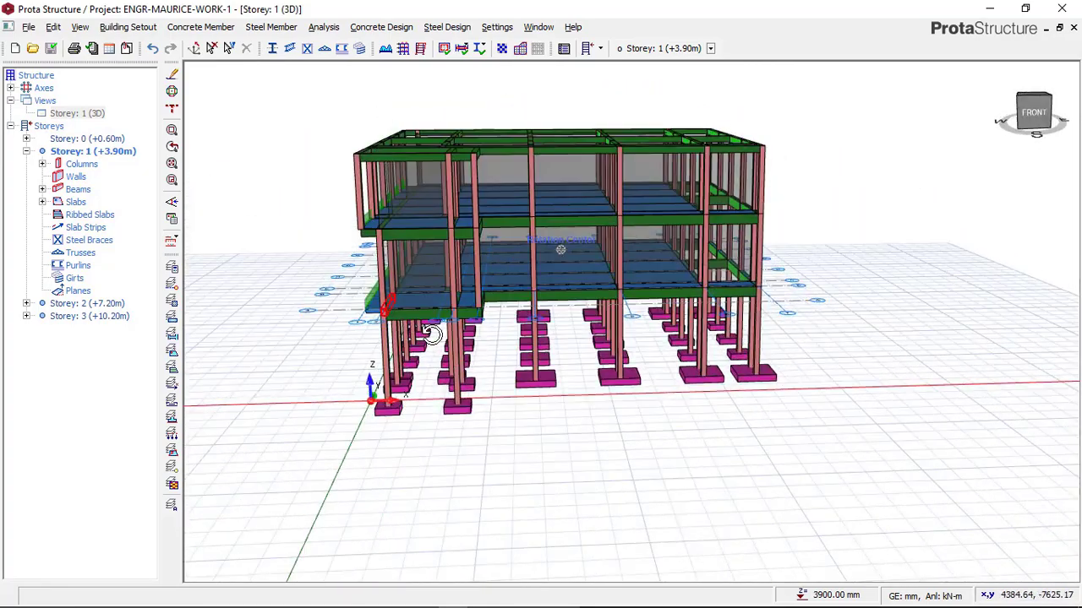
{"action": "scroll", "coordinate": [419, 312], "scroll_direction": "up", "scroll_amount": 5}
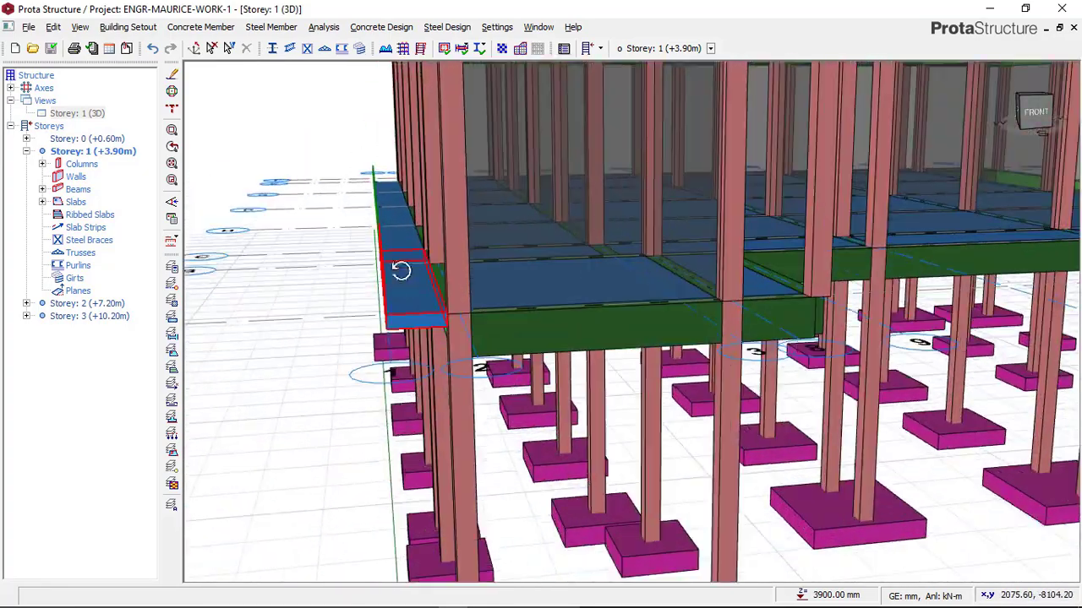
{"action": "middle_click_drag", "start_coordinate": [401, 271], "coordinate": [439, 275]}
{"action": "scroll", "coordinate": [462, 276], "scroll_direction": "down", "scroll_amount": 3}
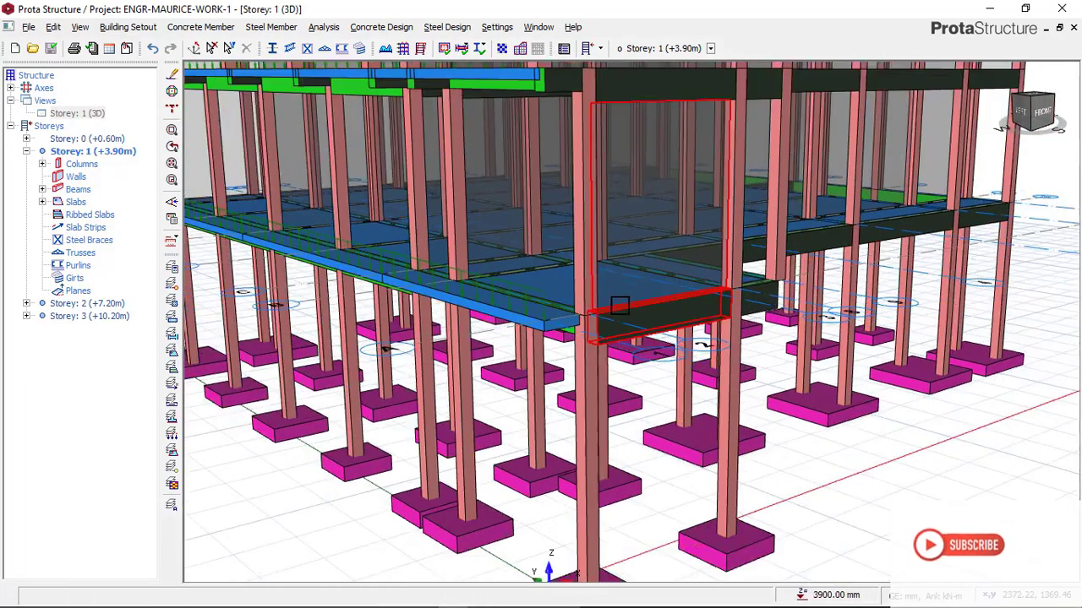
{"action": "scroll", "coordinate": [620, 305], "scroll_direction": "down", "scroll_amount": 3}
{"action": "scroll", "coordinate": [608, 244], "scroll_direction": "up", "scroll_amount": 4}
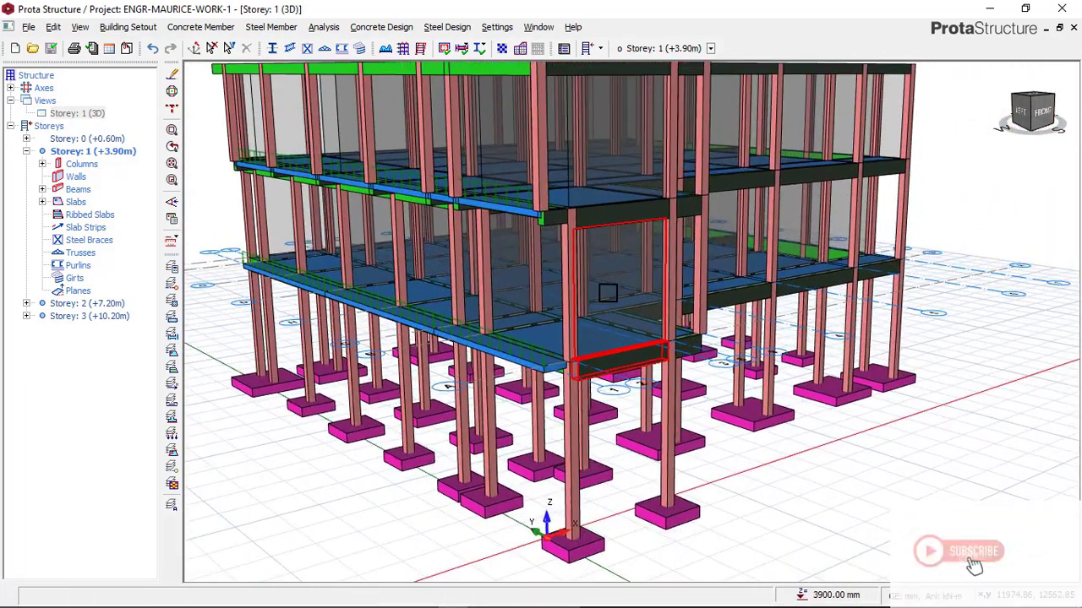
{"action": "middle_click_drag", "start_coordinate": [608, 293], "coordinate": [389, 189]}
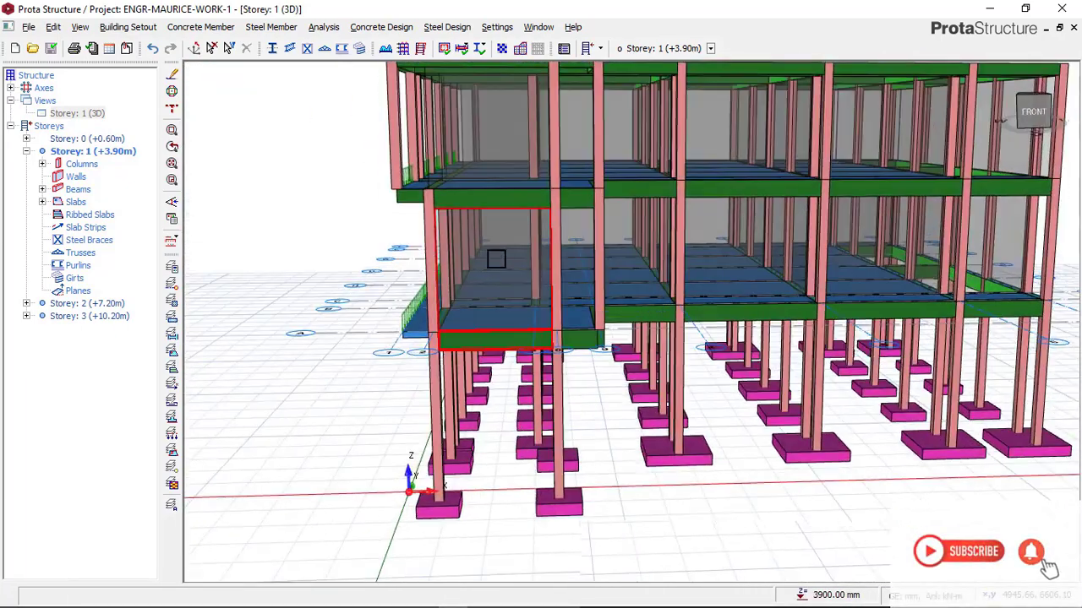
Examine the whole 3D building frame from its right and back faces, from the roof beams down to the footings.
{"action": "scroll", "coordinate": [496, 259], "scroll_direction": "down", "scroll_amount": 3}
{"action": "middle_click_drag", "start_coordinate": [622, 302], "coordinate": [490, 291]}
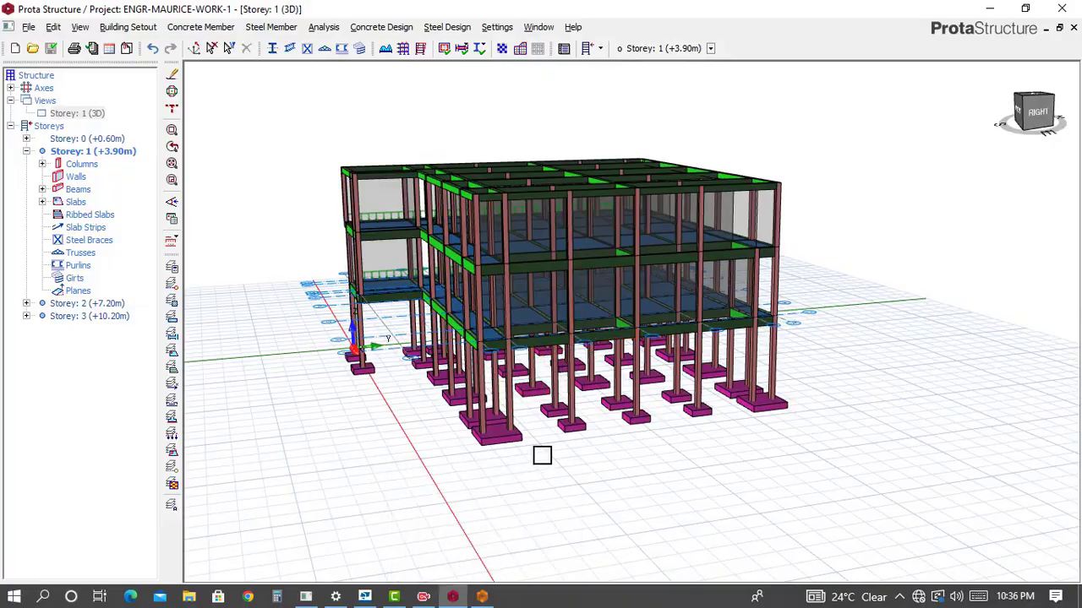
{"action": "scroll", "coordinate": [565, 234], "scroll_direction": "up", "scroll_amount": 2}
{"action": "middle_click_drag", "start_coordinate": [558, 251], "coordinate": [573, 222]}
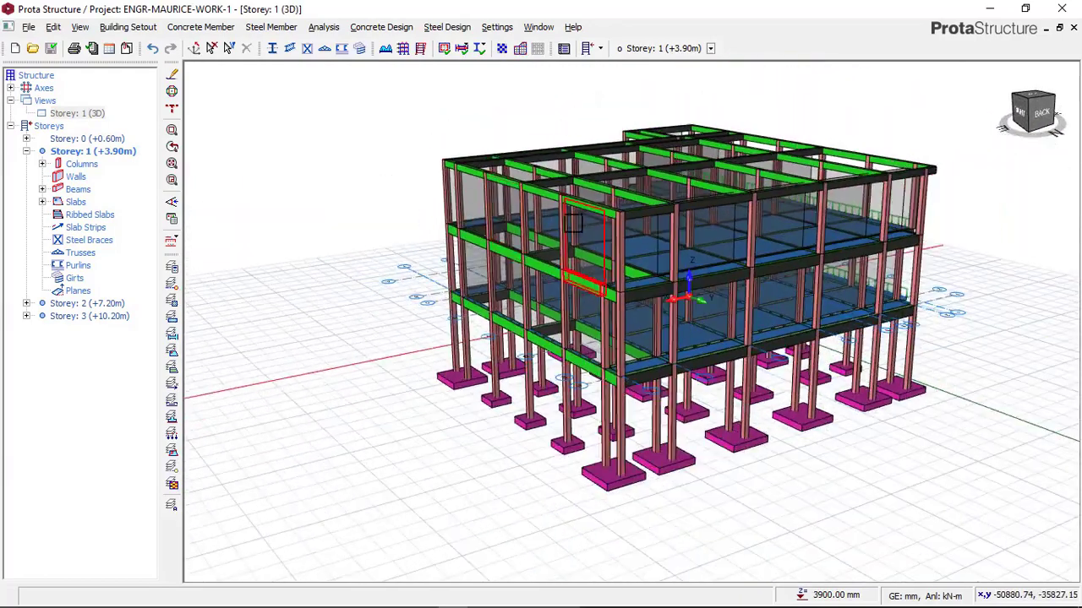
{"action": "middle_click_drag", "start_coordinate": [499, 198], "coordinate": [429, 187]}
{"action": "scroll", "coordinate": [549, 334], "scroll_direction": "up", "scroll_amount": 2}
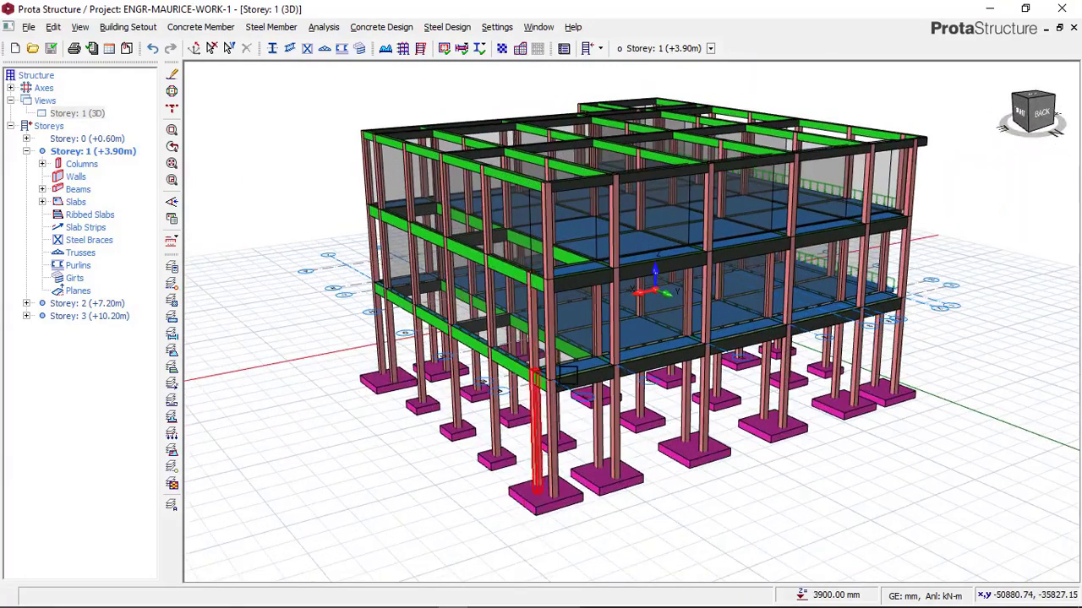
{"action": "scroll", "coordinate": [567, 376], "scroll_direction": "down", "scroll_amount": 2}
{"action": "middle_click_drag", "start_coordinate": [509, 420], "coordinate": [558, 420]}
Compare the ProtaDetails start page with the ProtaStructure 3D model, and look up the Load ProtaDetails command among the concrete design commands.
{"action": "mouse_move", "coordinate": [456, 605]}
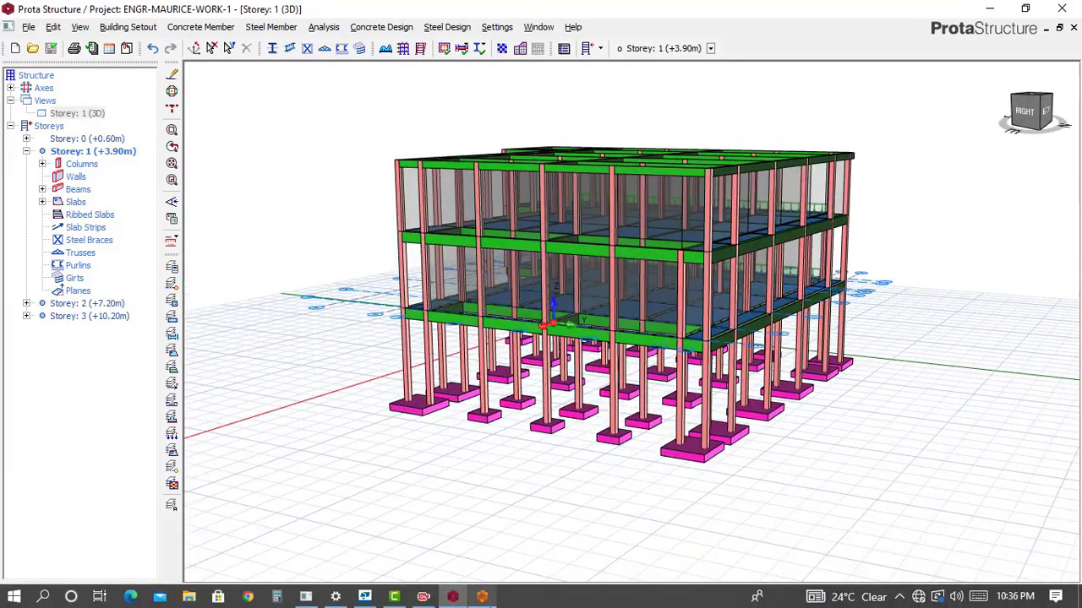
{"action": "left_click", "coordinate": [490, 603]}
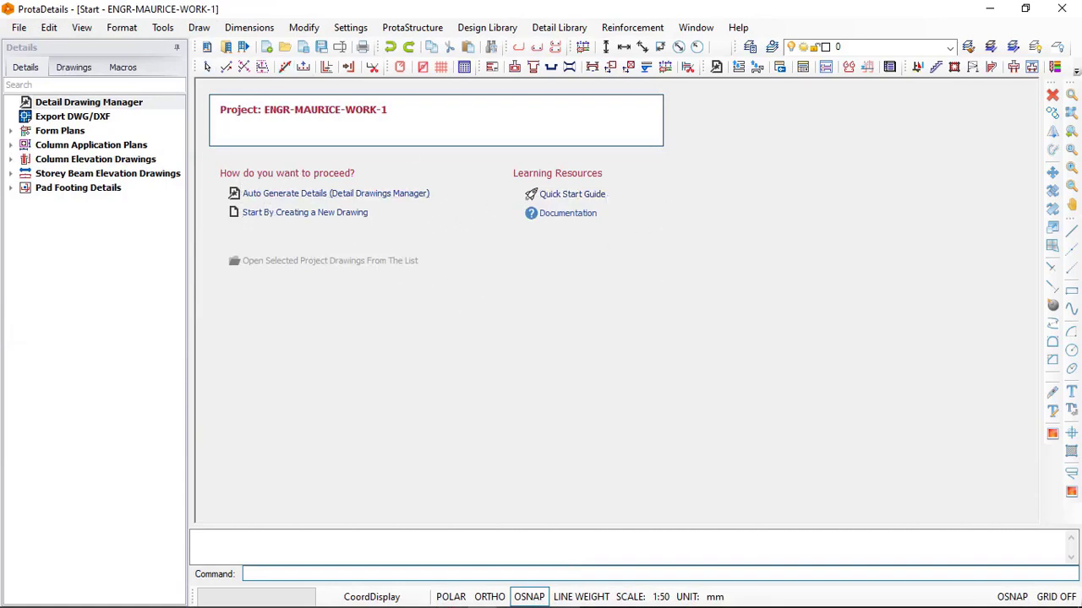
{"action": "left_click", "coordinate": [452, 595]}
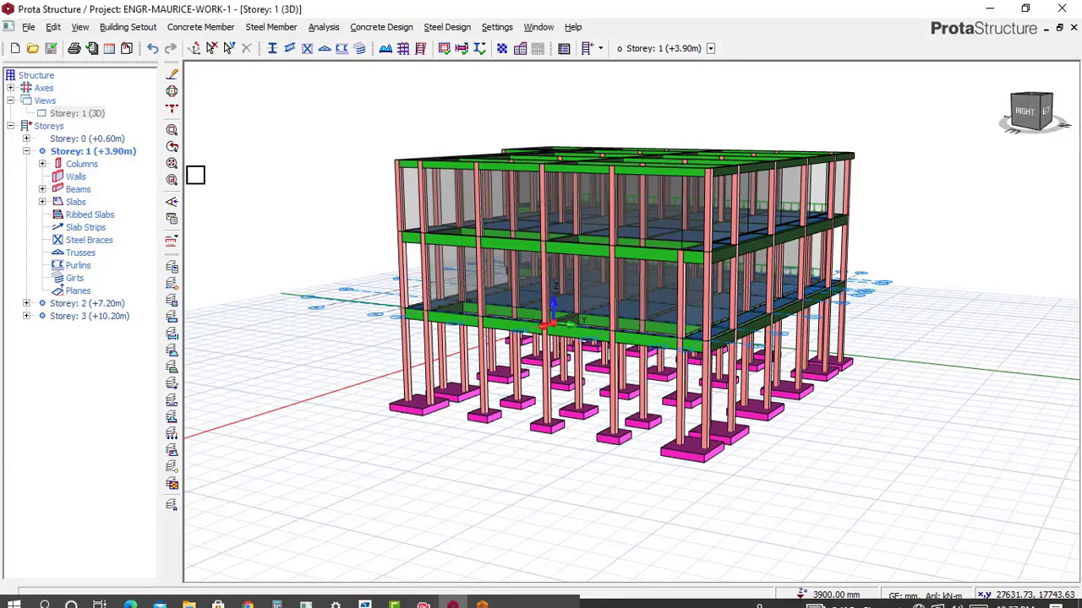
{"action": "left_click", "coordinate": [381, 27]}
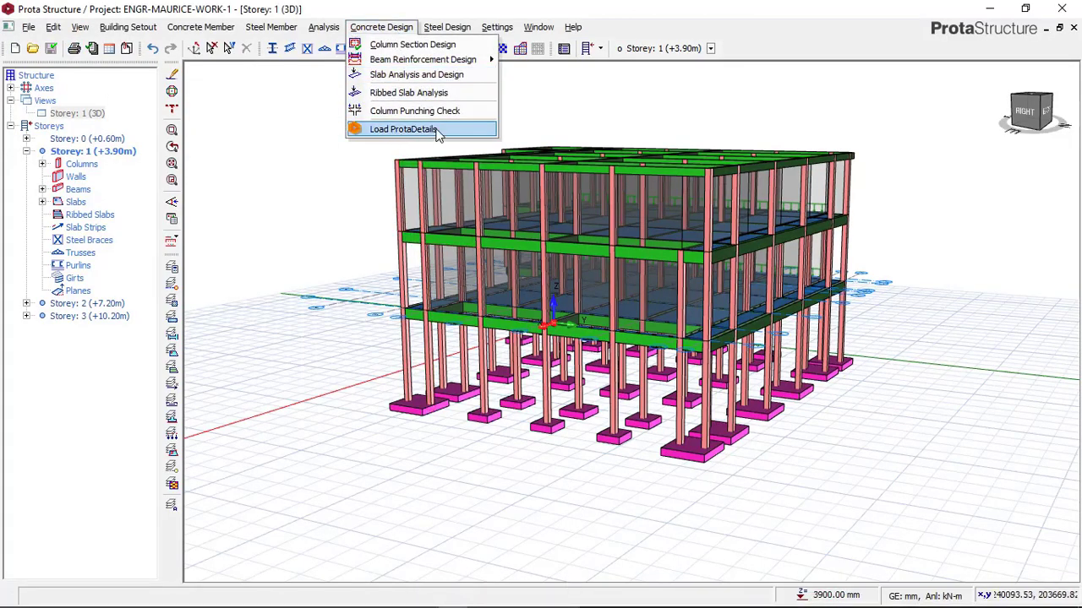
{"action": "mouse_move", "coordinate": [503, 487]}
{"action": "left_mouse_down"}
{"action": "mouse_move", "coordinate": [688, 520]}
{"action": "mouse_move", "coordinate": [580, 530]}
{"action": "left_mouse_up"}
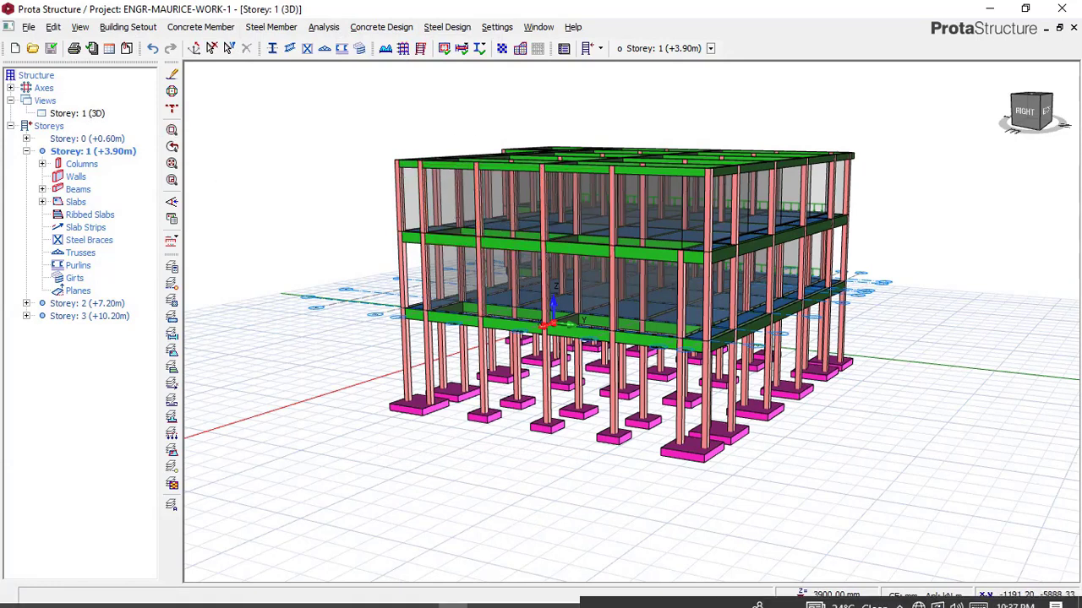
{"action": "left_click", "coordinate": [481, 597]}
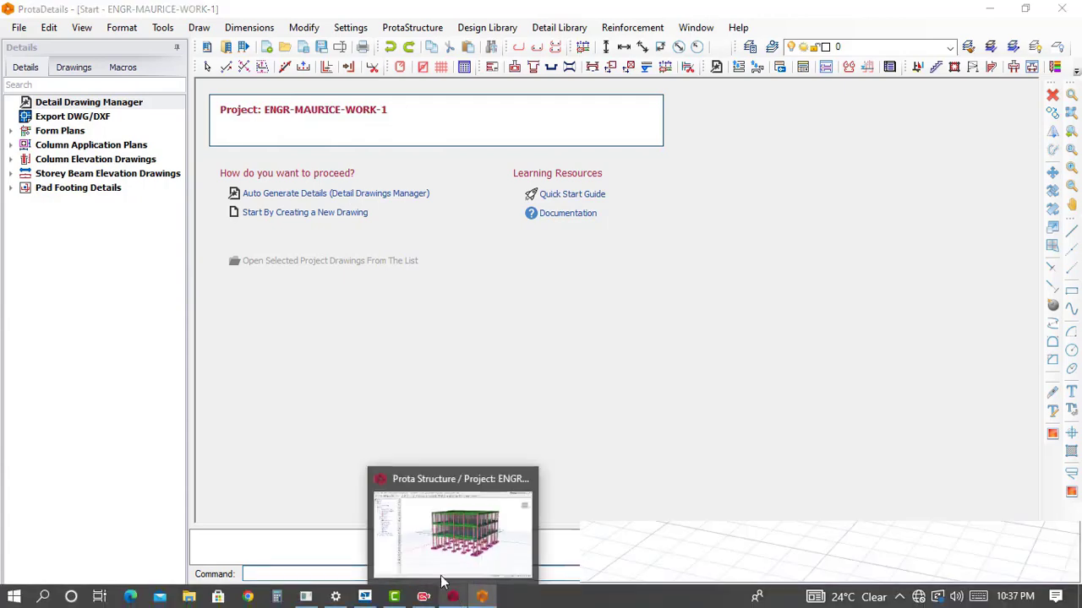
{"action": "left_click", "coordinate": [454, 596]}
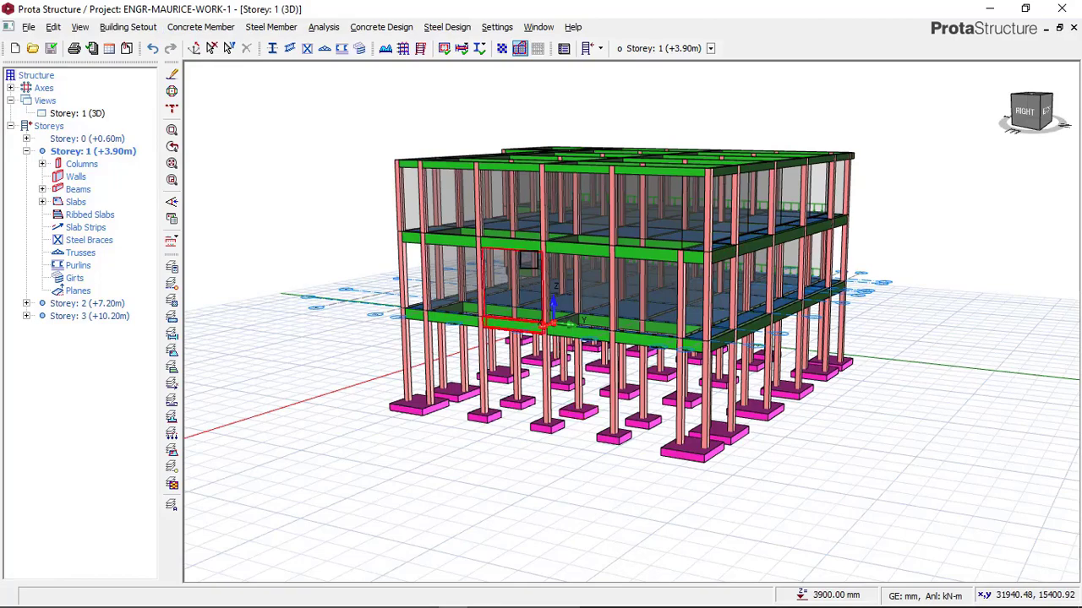
{"action": "middle_click_drag", "start_coordinate": [504, 282], "coordinate": [534, 245]}
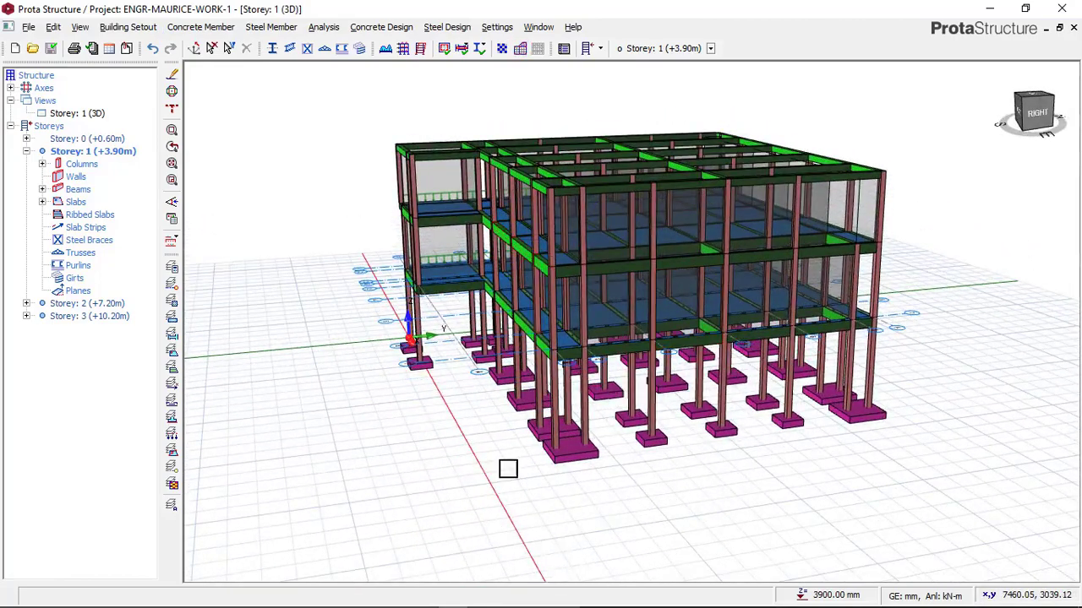
{"action": "middle_click_drag", "start_coordinate": [539, 312], "coordinate": [697, 225]}
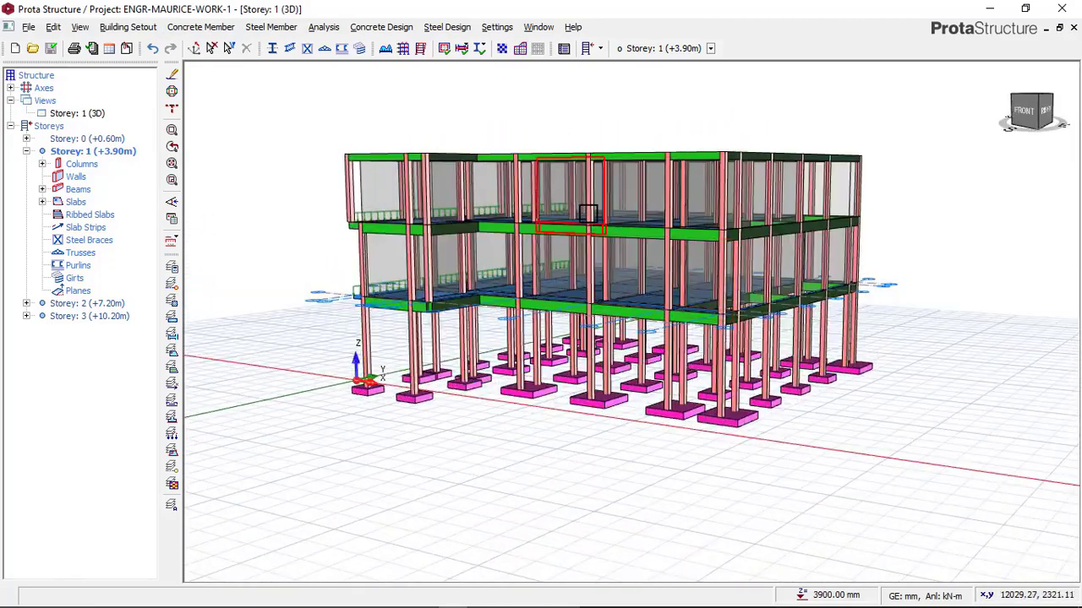
{"action": "middle_click_drag", "start_coordinate": [549, 231], "coordinate": [571, 247]}
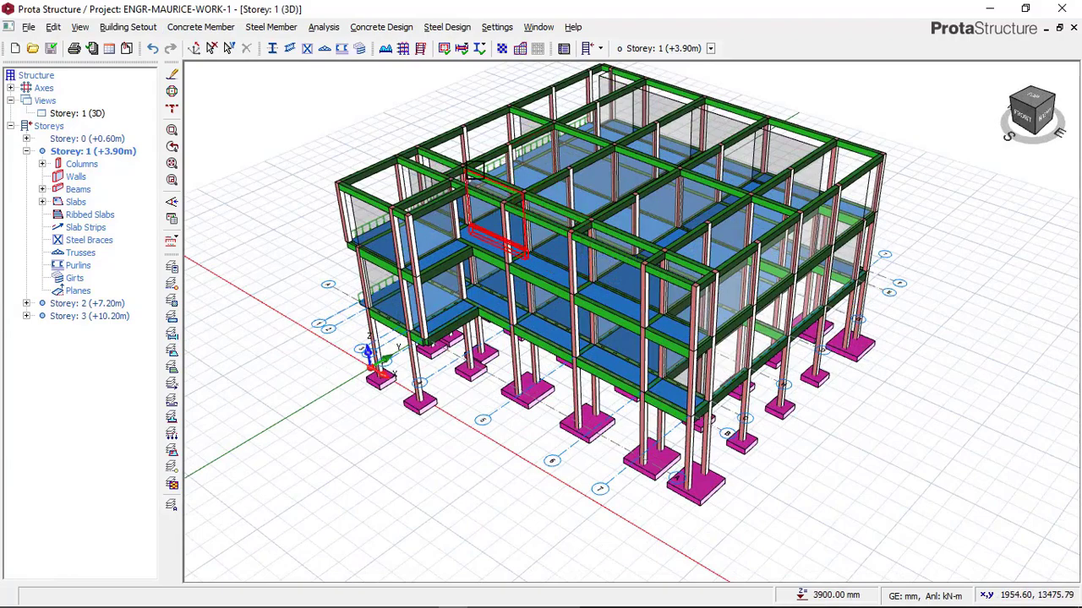
{"action": "middle_click_drag", "start_coordinate": [550, 212], "coordinate": [505, 194]}
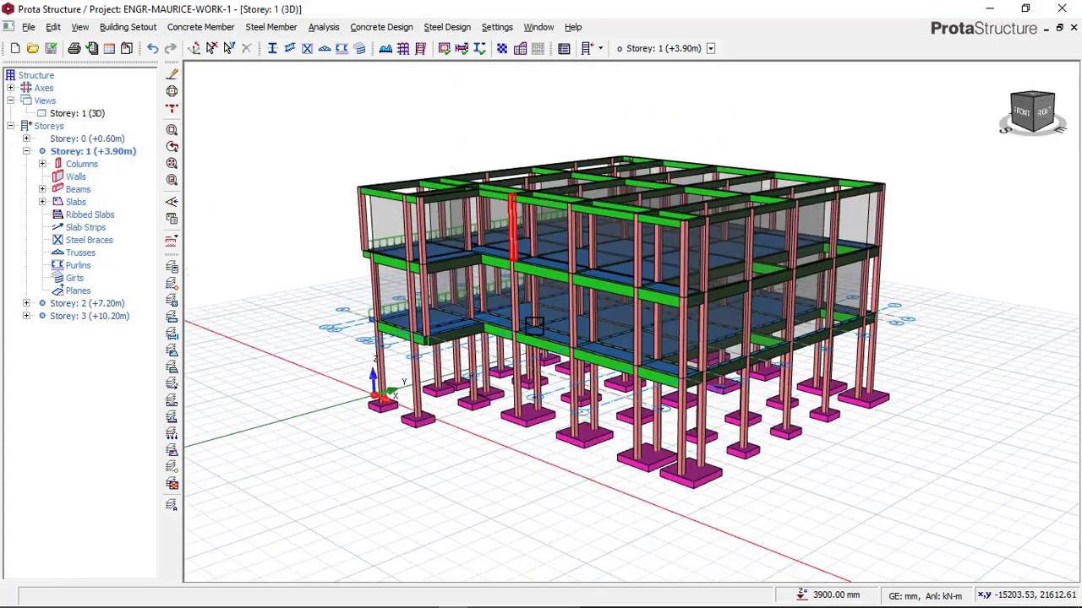
Switch to ProtaDetails and start by creating a new drawing for the project.
{"action": "left_click", "coordinate": [482, 596]}
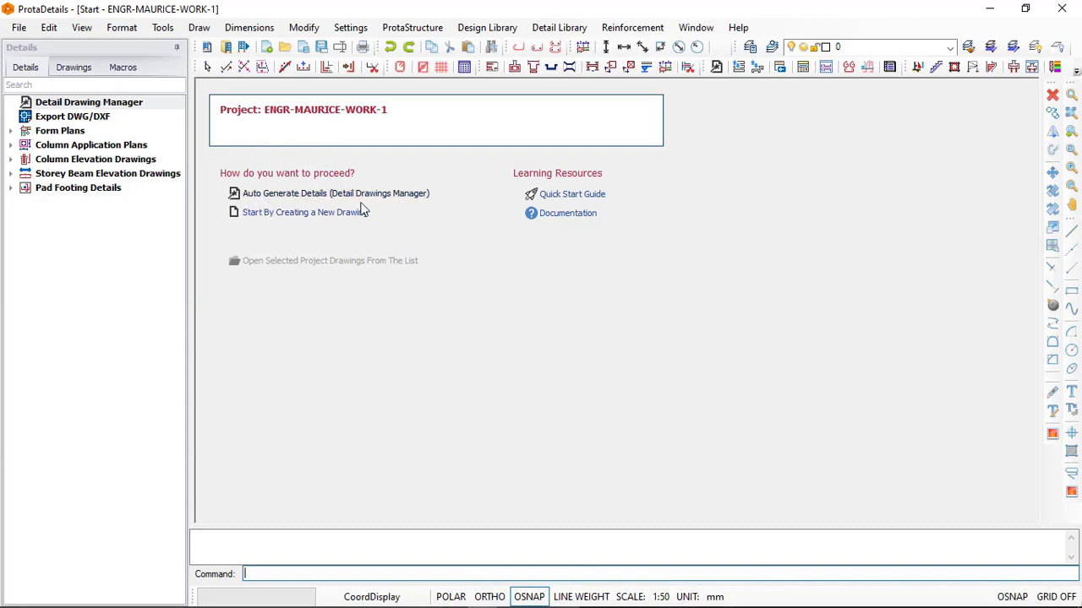
{"action": "left_click", "coordinate": [257, 214]}
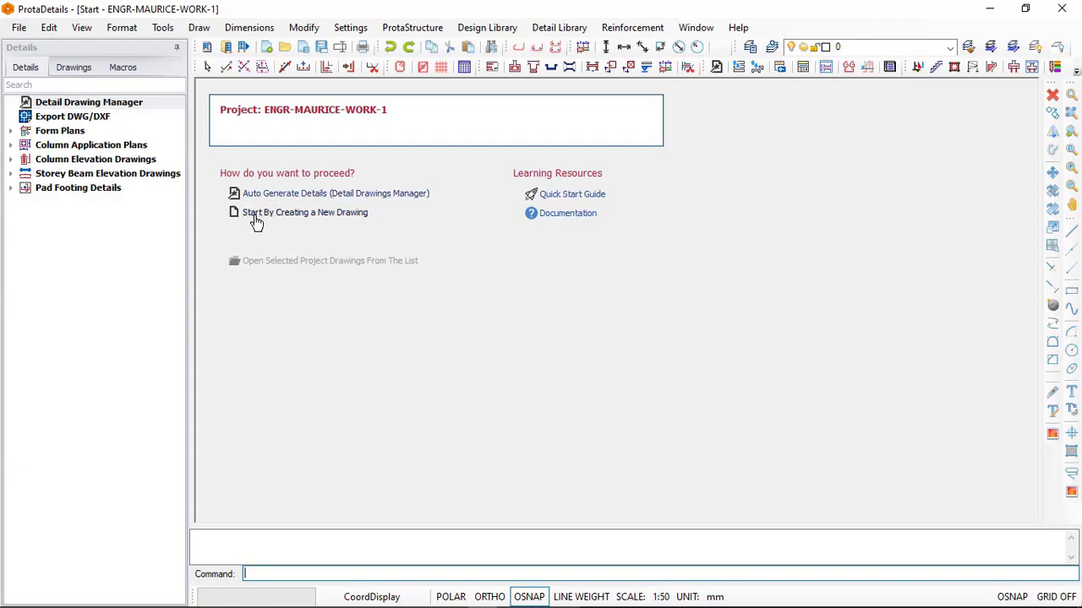
{"action": "left_click", "coordinate": [324, 221]}
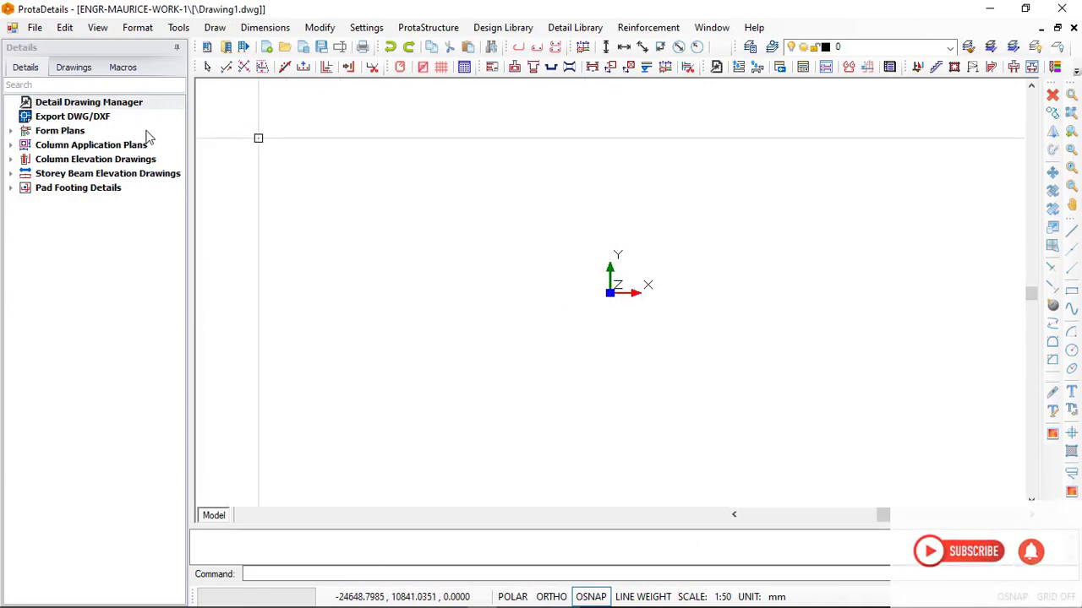
Draw the Foundation form plan and place it in the new drawing at about -21821, 7514, up and to the left of the origin.
{"action": "left_click", "coordinate": [12, 132]}
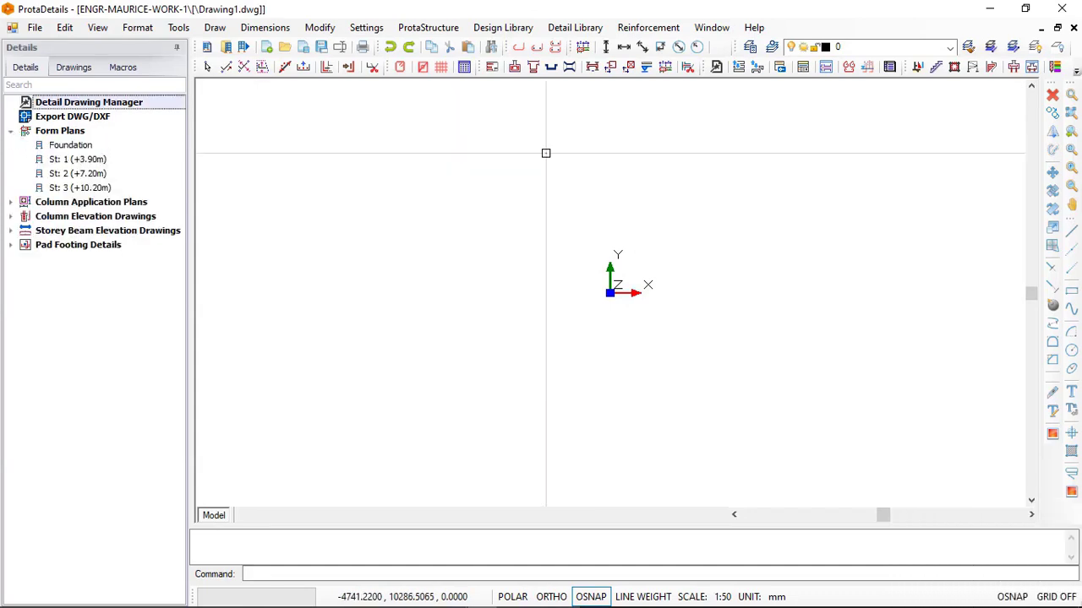
{"action": "left_click", "coordinate": [76, 145]}
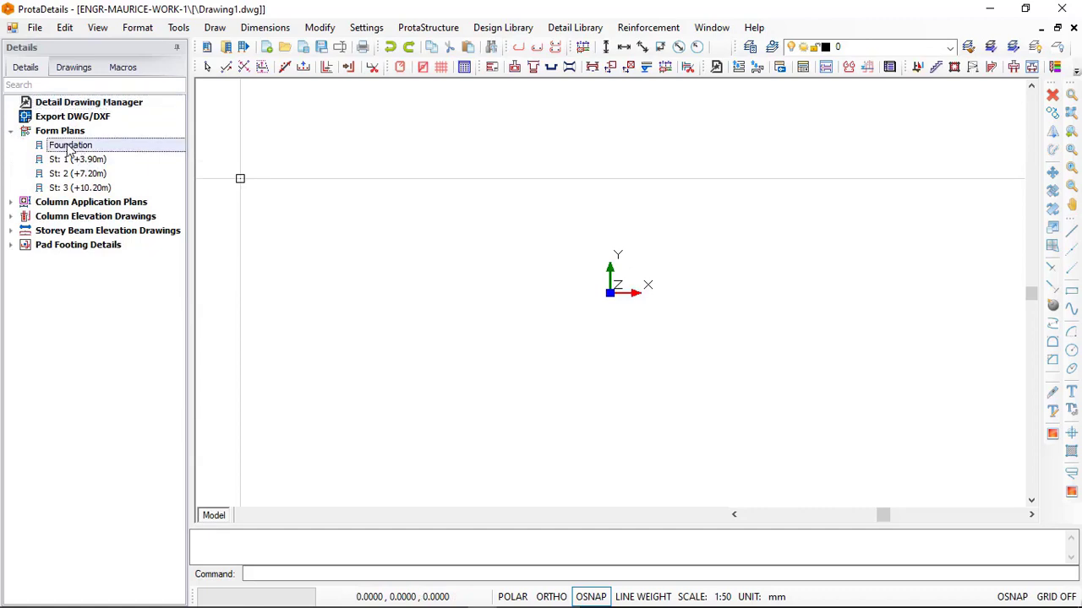
{"action": "right_click", "coordinate": [68, 147]}
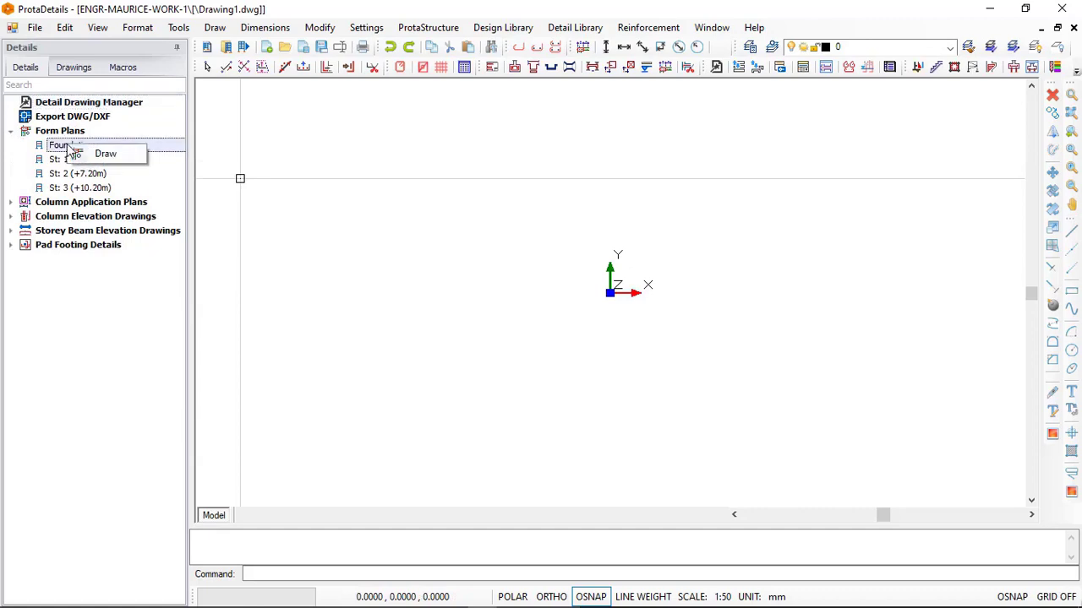
{"action": "left_click", "coordinate": [125, 157]}
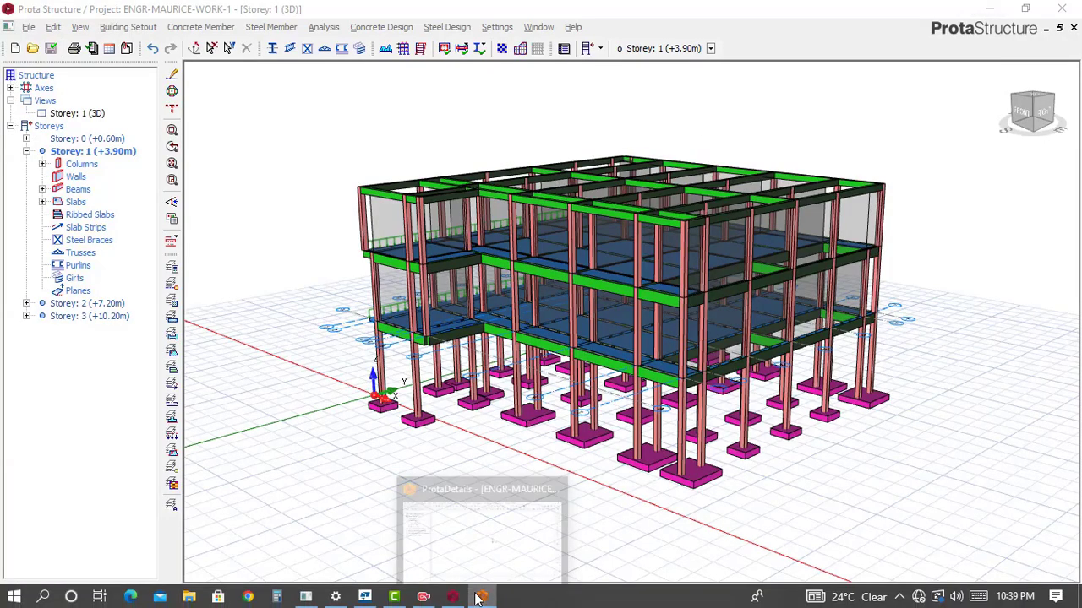
{"action": "left_click", "coordinate": [482, 597]}
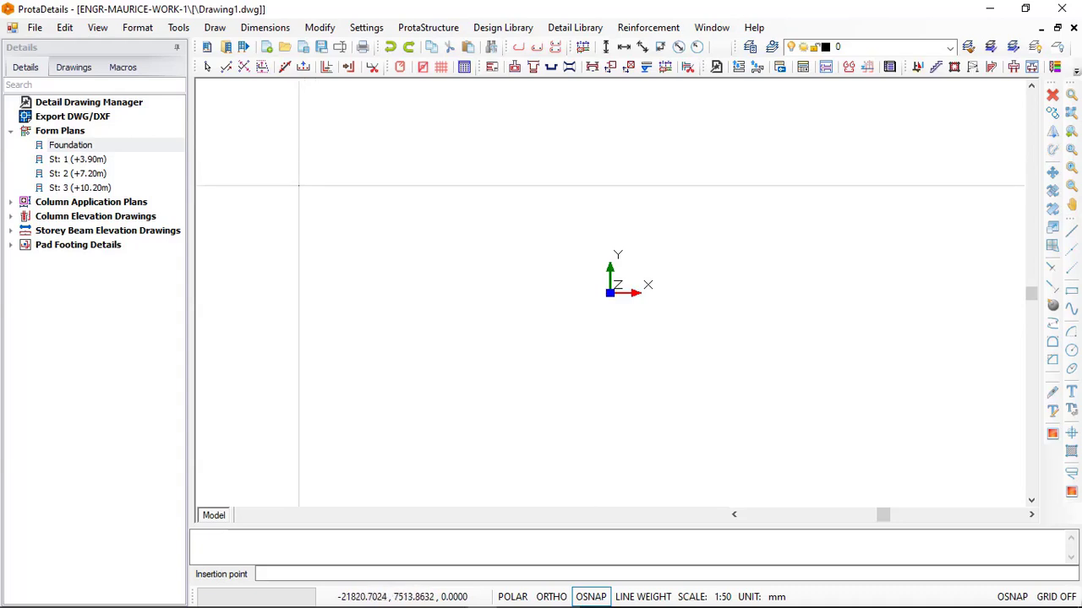
{"action": "left_click", "coordinate": [298, 185]}
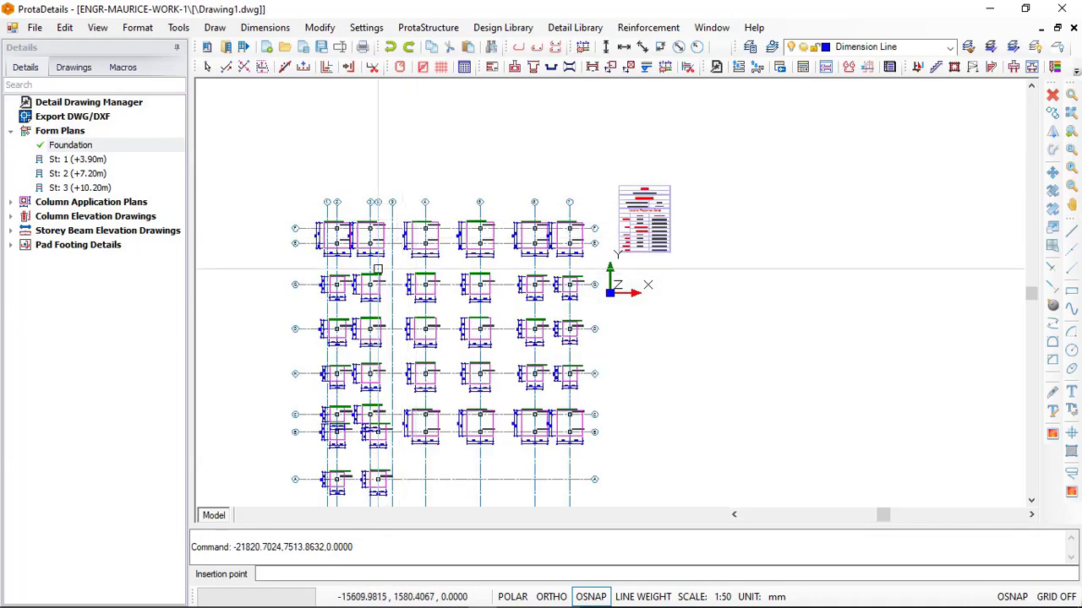
Examine the footing sizes, depths and column labels on the foundation plan, including footing F9.
{"action": "scroll", "coordinate": [479, 352], "scroll_direction": "up", "scroll_amount": 2}
{"action": "scroll", "coordinate": [482, 326], "scroll_direction": "up", "scroll_amount": 3}
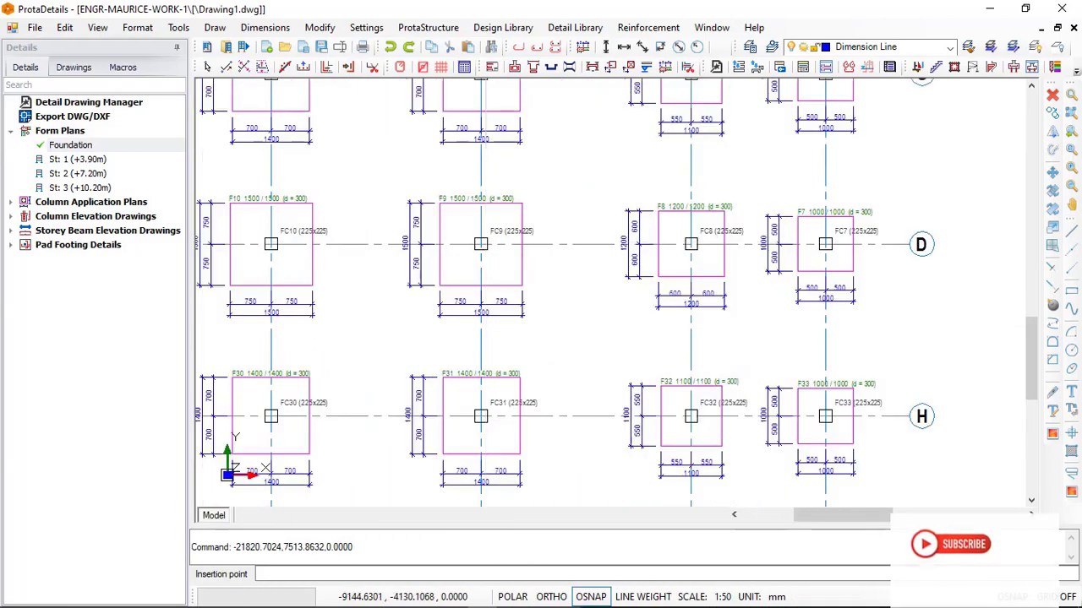
{"action": "scroll", "coordinate": [440, 262], "scroll_direction": "up", "scroll_amount": 2}
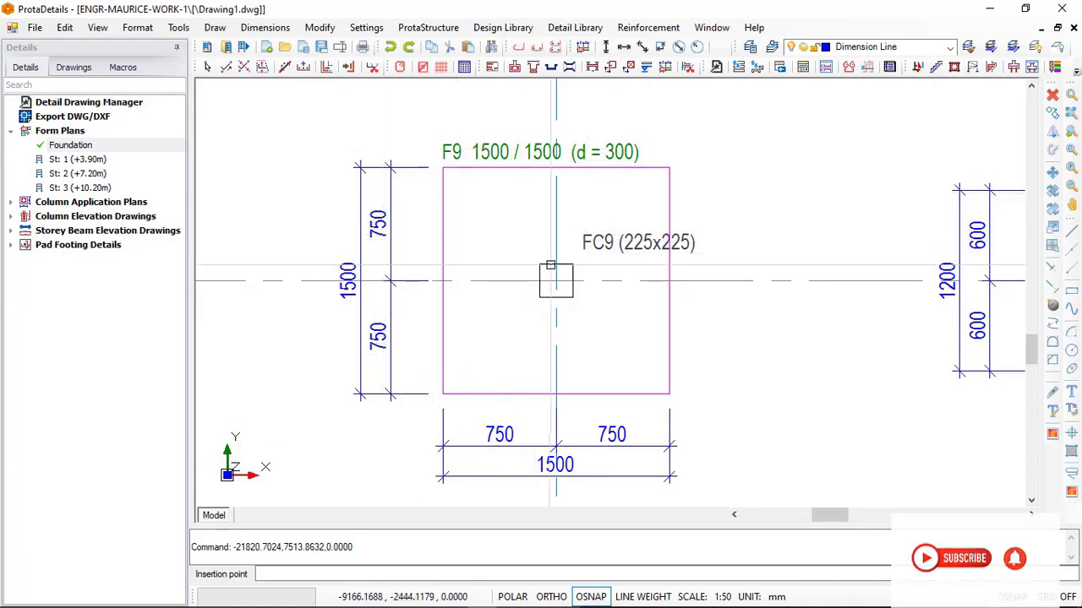
{"action": "scroll", "coordinate": [670, 373], "scroll_direction": "down", "scroll_amount": 7}
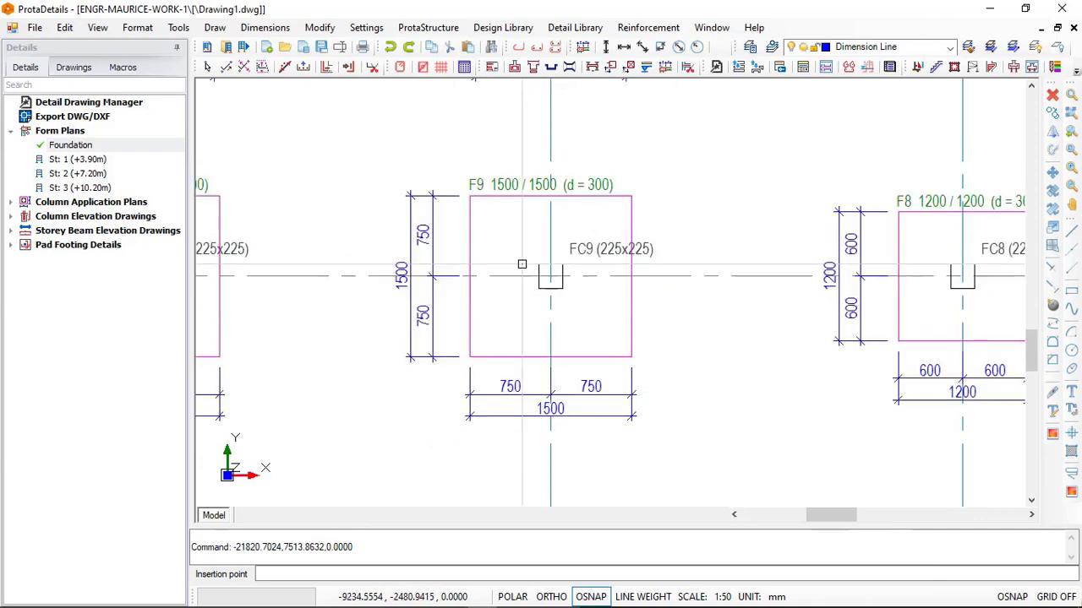
{"action": "scroll", "coordinate": [456, 242], "scroll_direction": "down", "scroll_amount": 1}
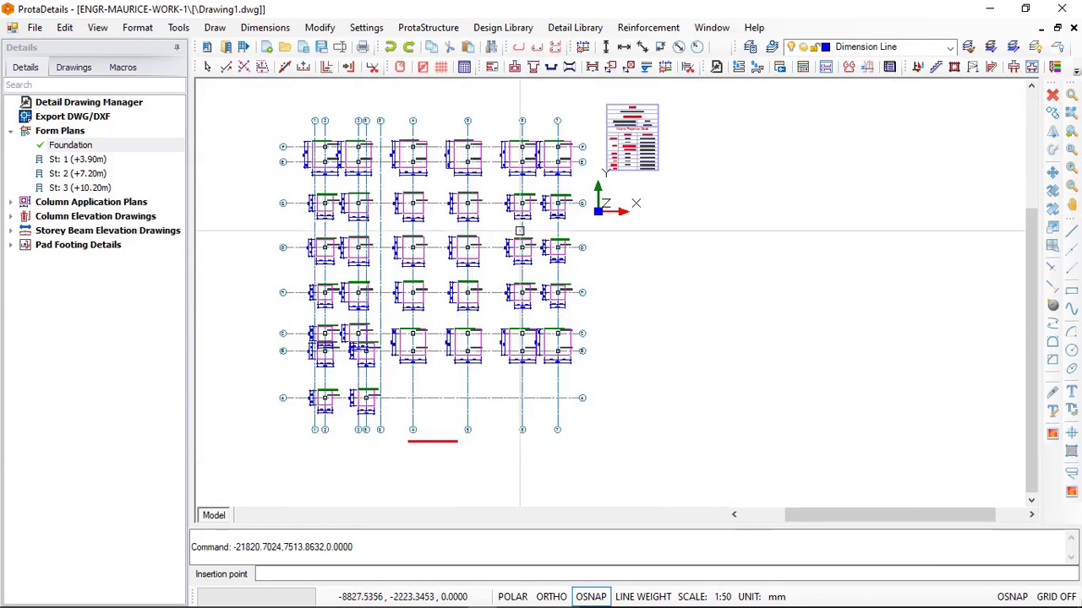
Read the design codes, soil parameters and default material properties in the model information table beside the foundation plan.
{"action": "scroll", "coordinate": [641, 105], "scroll_direction": "up", "scroll_amount": 3}
{"action": "scroll", "coordinate": [650, 160], "scroll_direction": "up", "scroll_amount": 2}
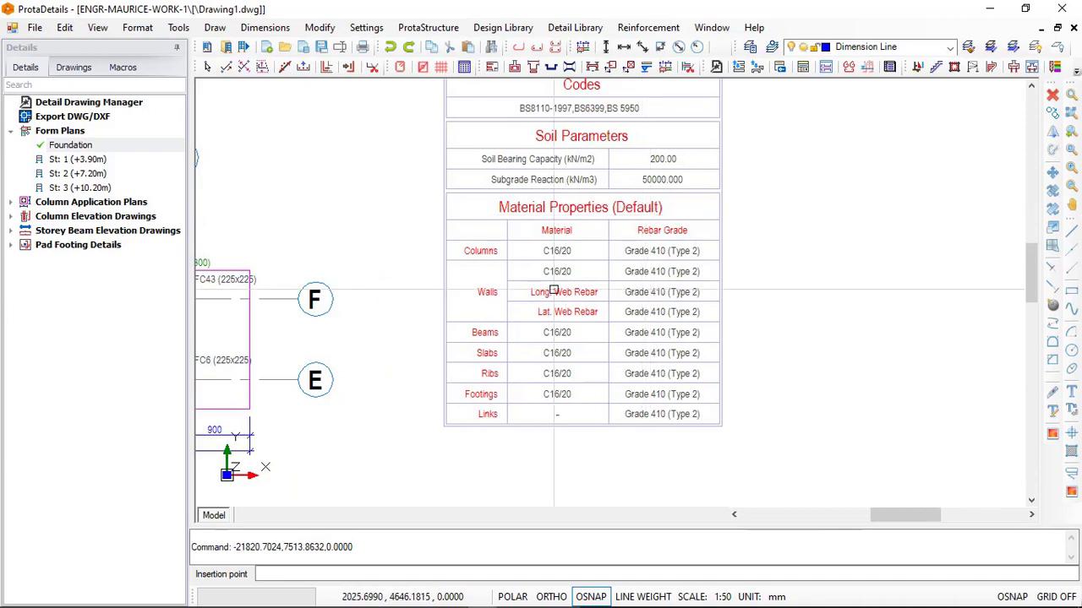
{"action": "scroll", "coordinate": [507, 287], "scroll_direction": "up", "scroll_amount": 1}
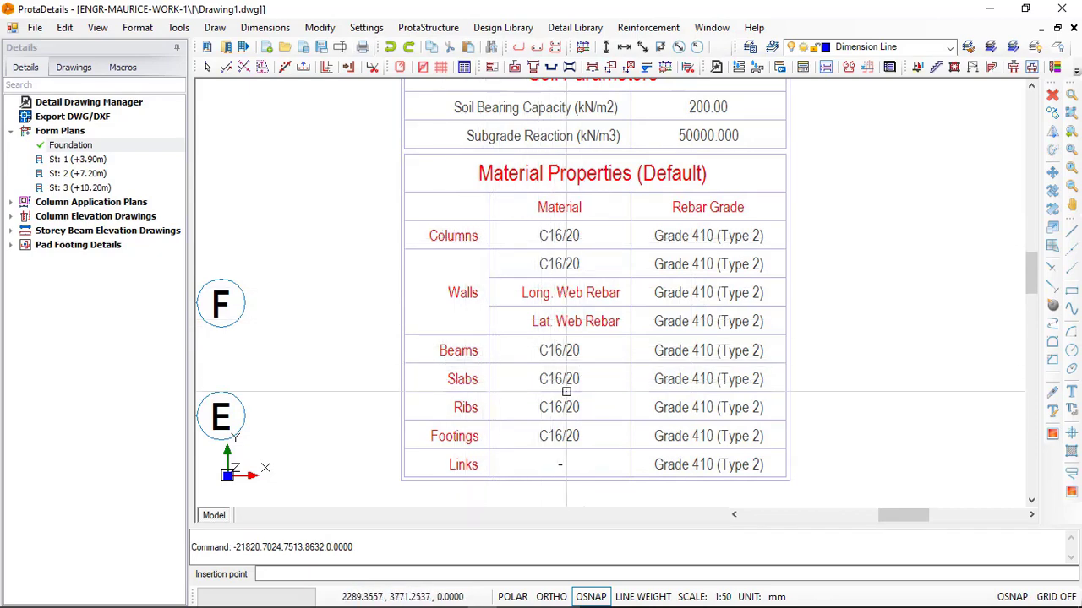
{"action": "scroll", "coordinate": [507, 380], "scroll_direction": "down", "scroll_amount": 3}
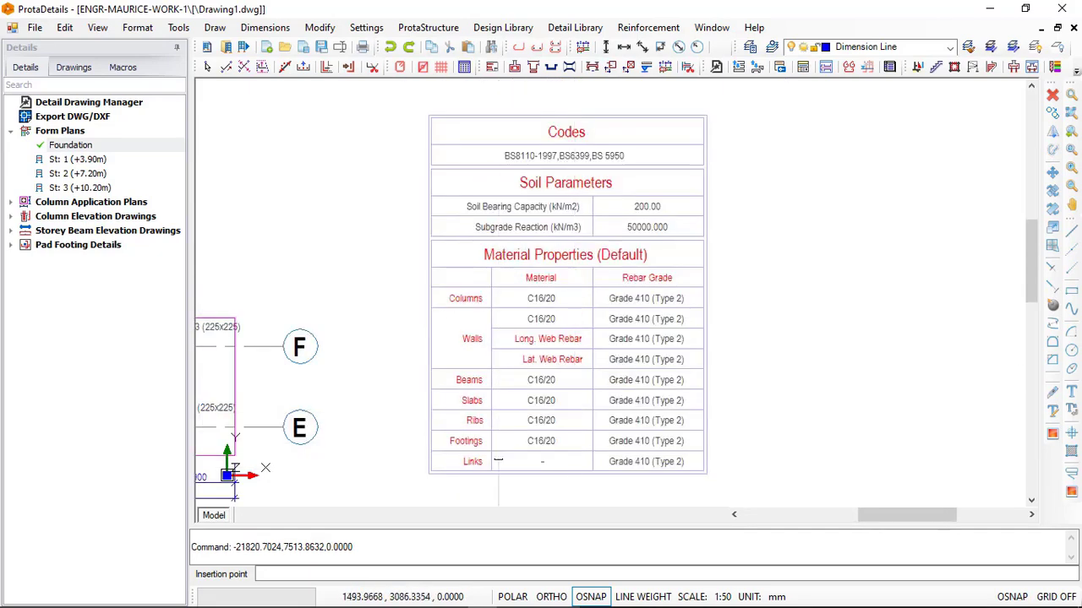
{"action": "scroll", "coordinate": [591, 202], "scroll_direction": "up", "scroll_amount": 3}
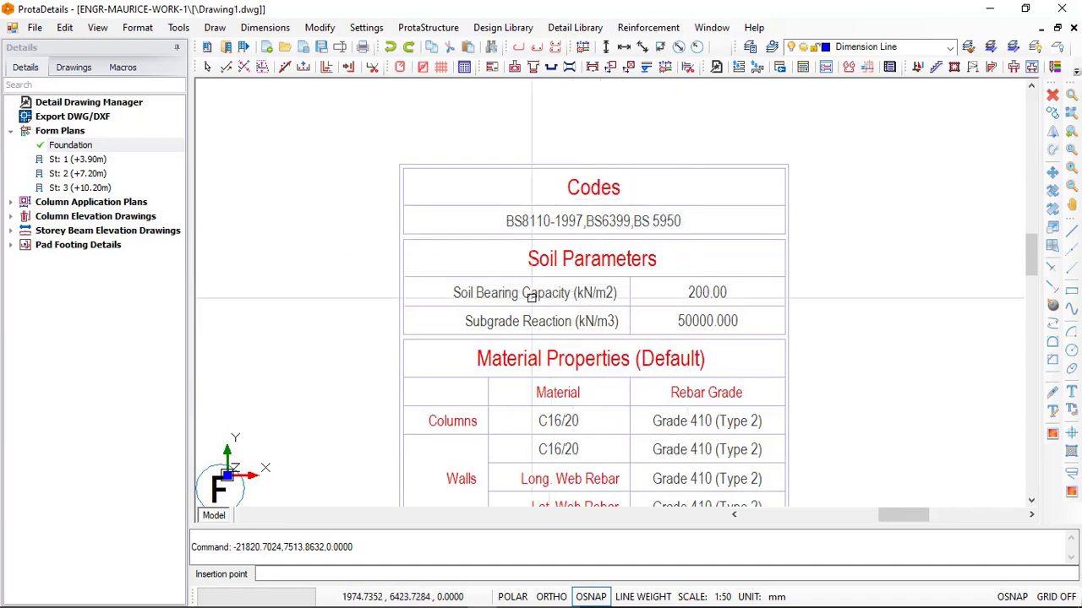
{"action": "scroll", "coordinate": [546, 268], "scroll_direction": "down", "scroll_amount": 10}
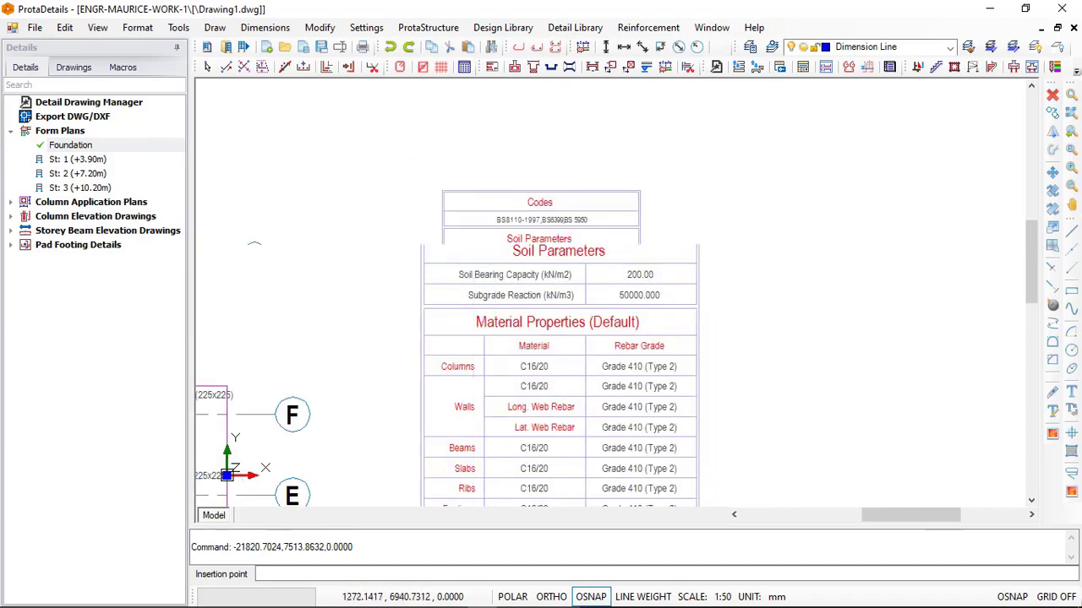
{"action": "scroll", "coordinate": [372, 260], "scroll_direction": "down", "scroll_amount": 2}
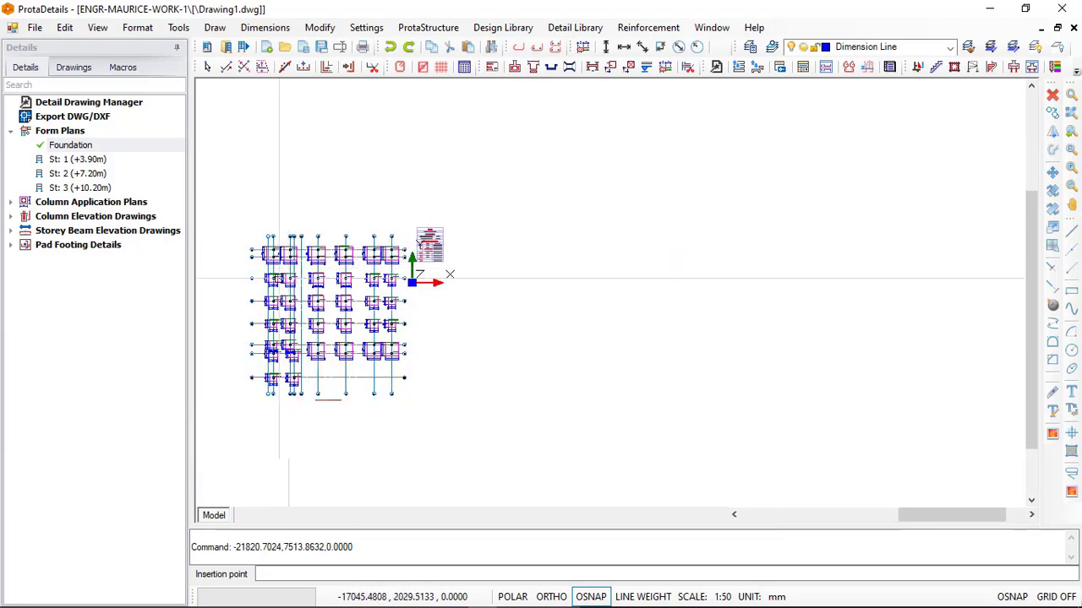
Draw the St: 1 (+3.90m) form plan and place it at about 31321, 3877, to the right of the foundation plan.
{"action": "left_click", "coordinate": [57, 160]}
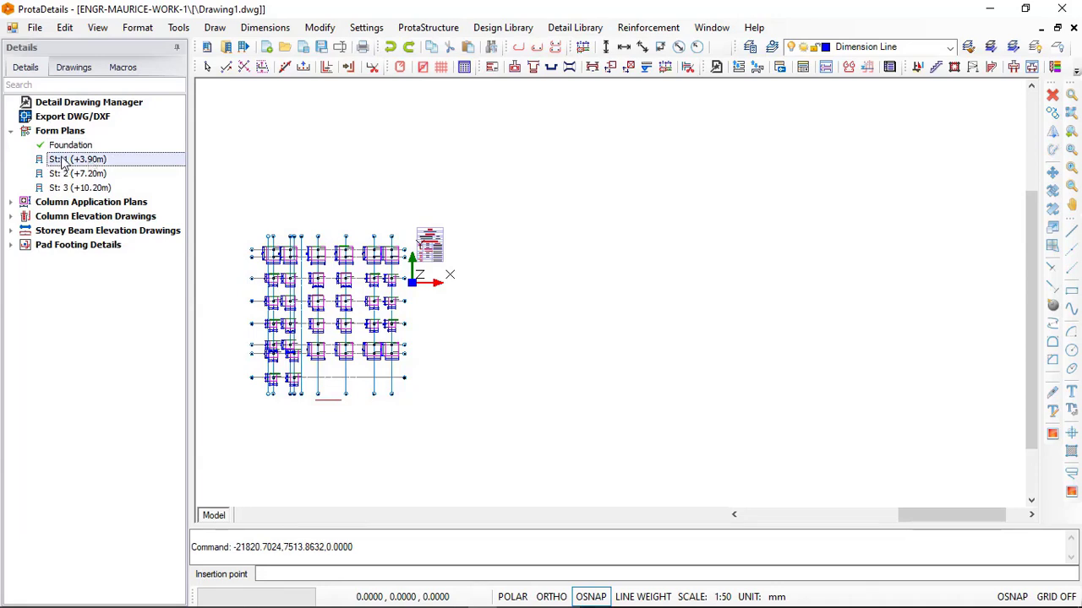
{"action": "right_click", "coordinate": [64, 163]}
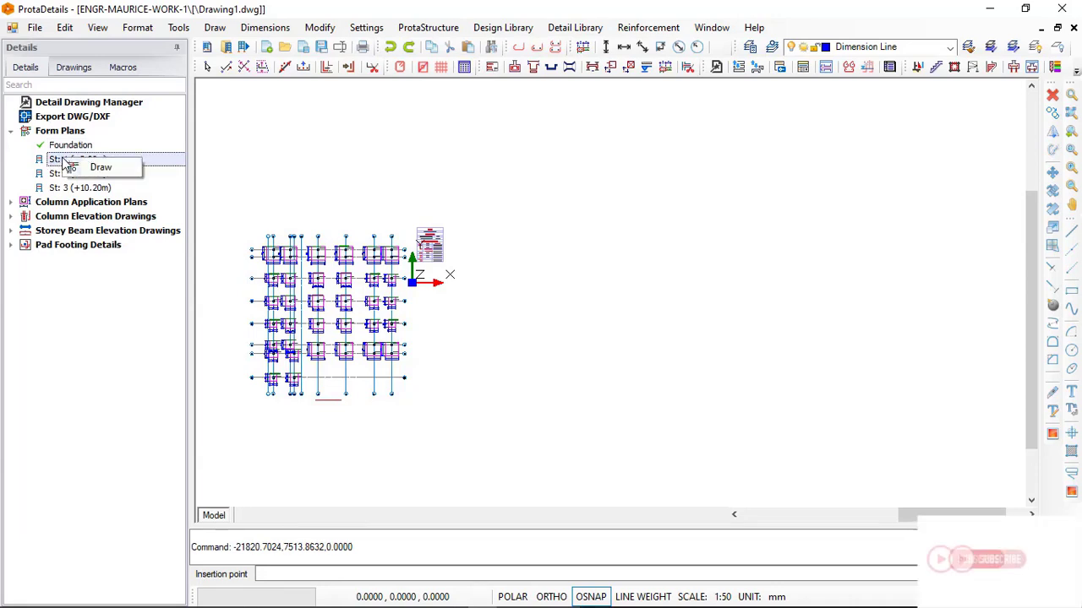
{"action": "left_click", "coordinate": [113, 166]}
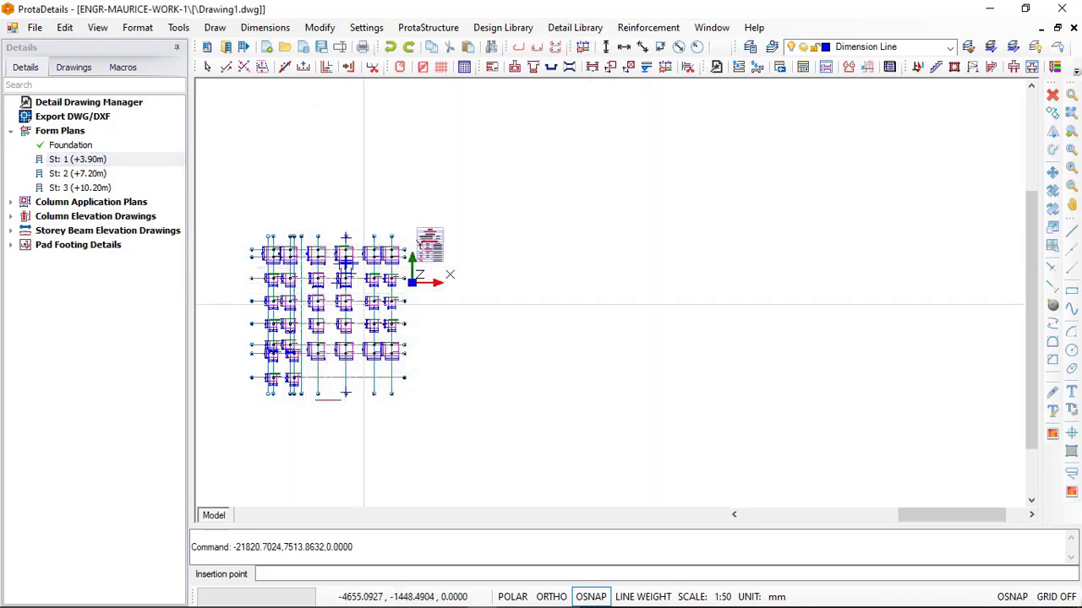
{"action": "left_click", "coordinate": [641, 253]}
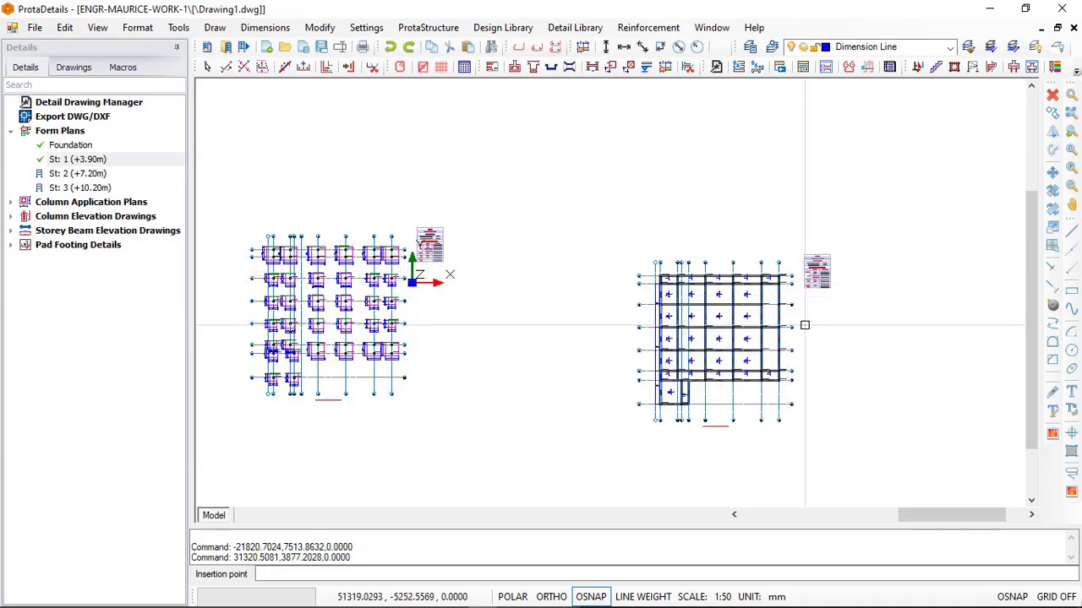
Examine the column, beam and slab labels on the storey 1 form plan and its overall layout.
{"action": "scroll", "coordinate": [772, 386], "scroll_direction": "up", "scroll_amount": 10}
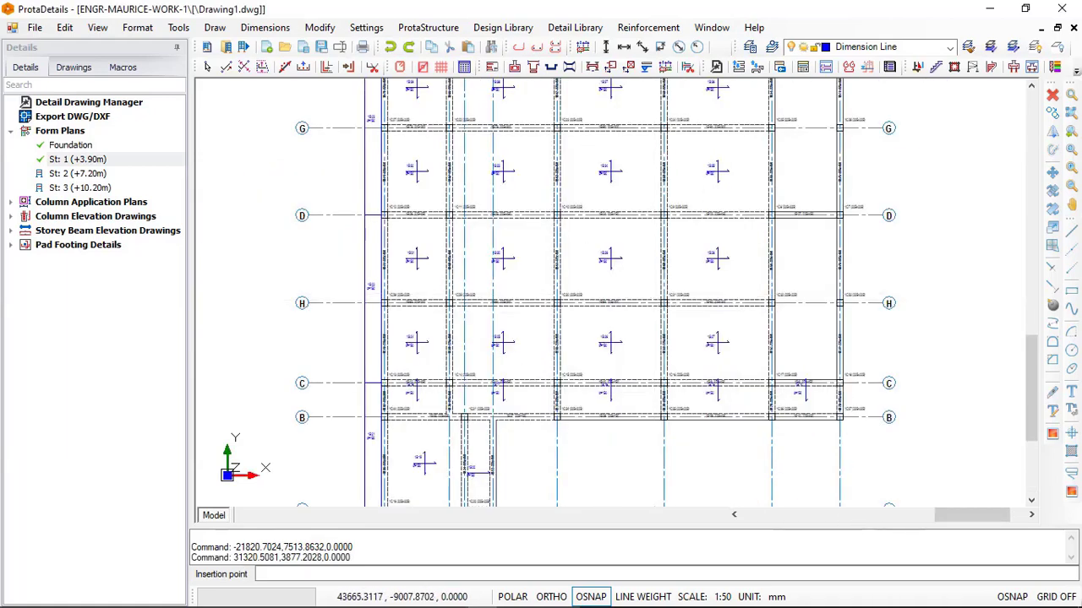
{"action": "scroll", "coordinate": [501, 193], "scroll_direction": "up", "scroll_amount": 3}
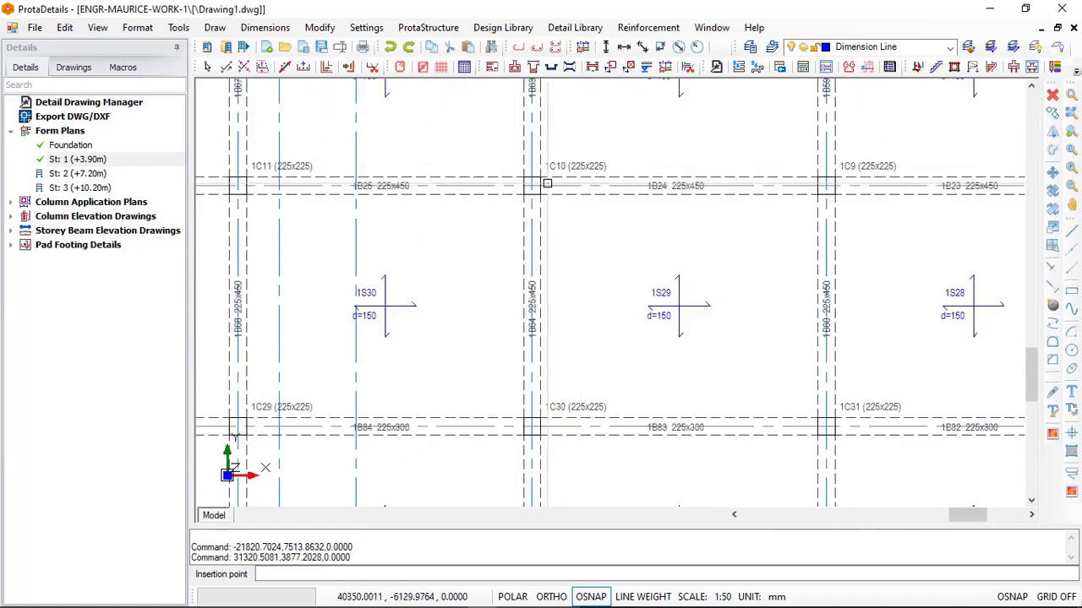
{"action": "scroll", "coordinate": [608, 203], "scroll_direction": "down", "scroll_amount": 6}
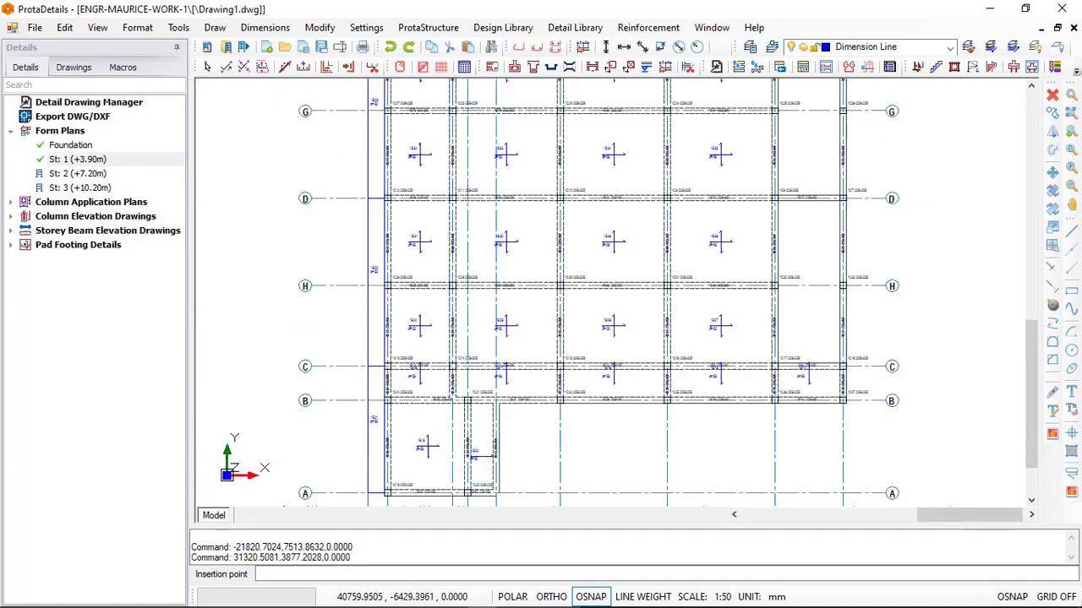
{"action": "scroll", "coordinate": [590, 200], "scroll_direction": "down", "scroll_amount": 3}
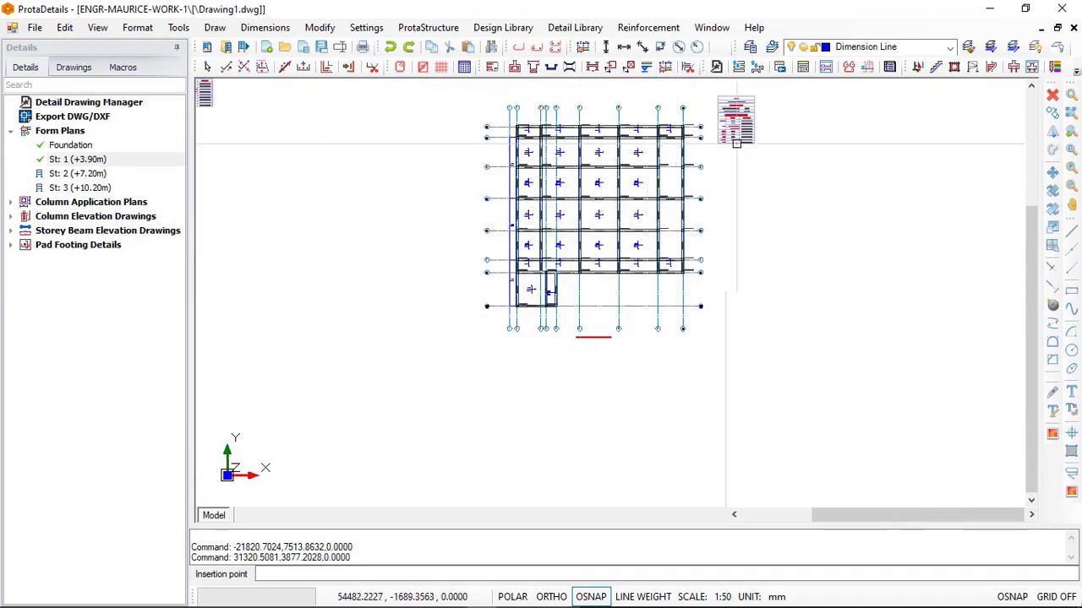
{"action": "scroll", "coordinate": [507, 186], "scroll_direction": "down", "scroll_amount": 2}
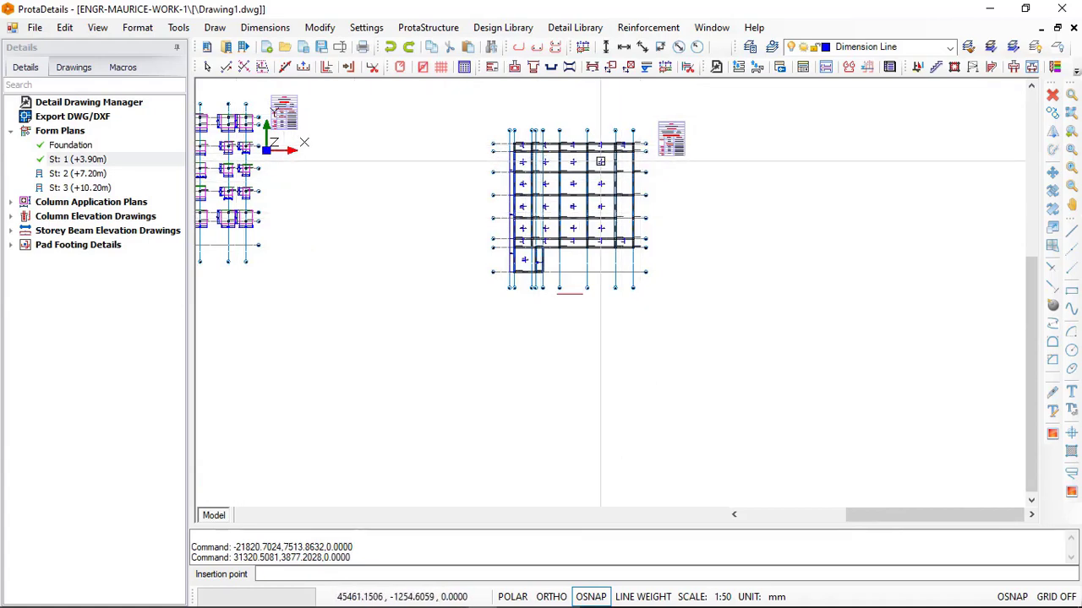
{"action": "scroll", "coordinate": [599, 163], "scroll_direction": "up", "scroll_amount": 3}
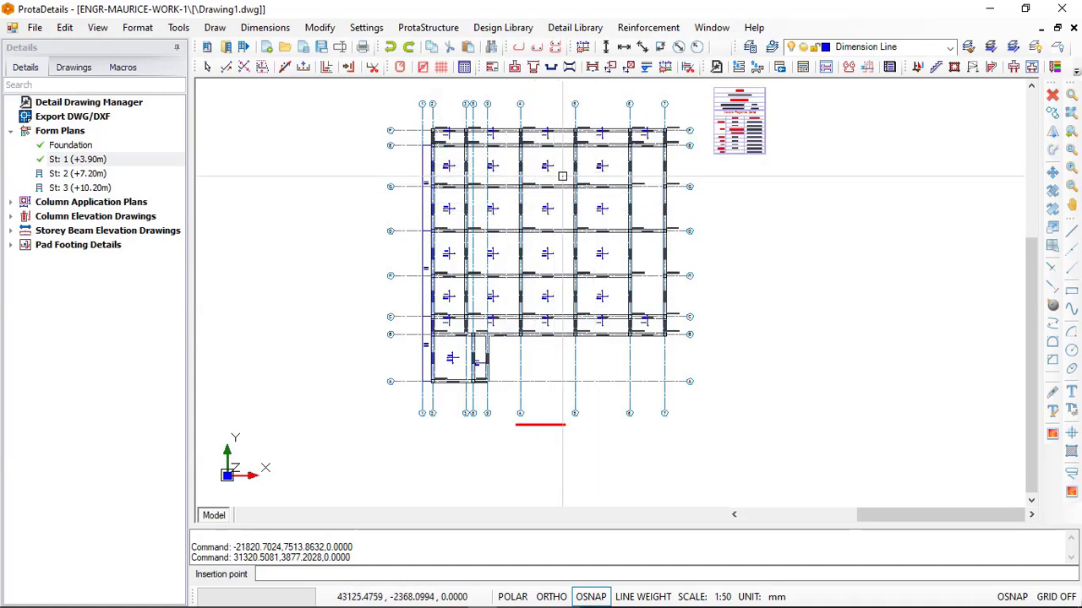
{"action": "scroll", "coordinate": [570, 211], "scroll_direction": "down", "scroll_amount": 3}
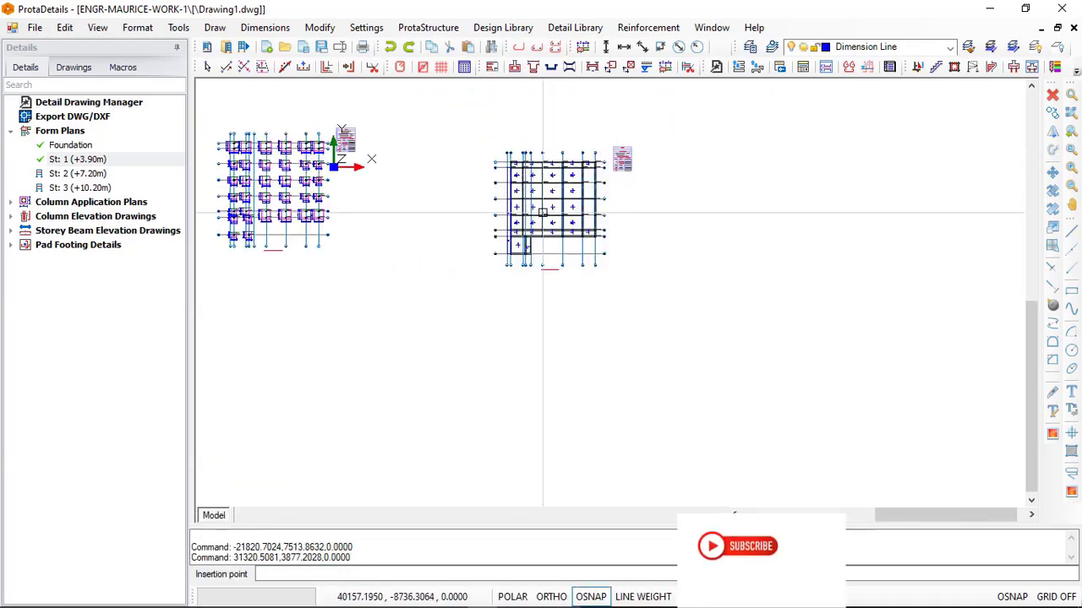
Read the title below the storey 1 form plan, and look over the whole plan with its information table.
{"action": "scroll", "coordinate": [575, 318], "scroll_direction": "up", "scroll_amount": 2}
{"action": "scroll", "coordinate": [575, 318], "scroll_direction": "up", "scroll_amount": 6}
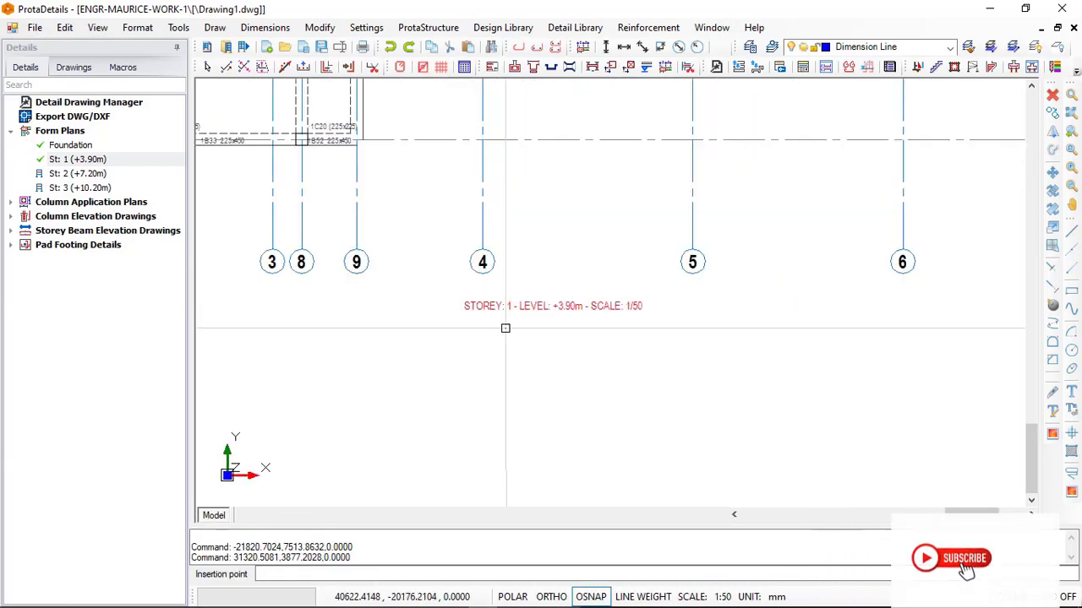
{"action": "scroll", "coordinate": [549, 312], "scroll_direction": "up", "scroll_amount": 1}
{"action": "scroll", "coordinate": [522, 279], "scroll_direction": "down", "scroll_amount": 3}
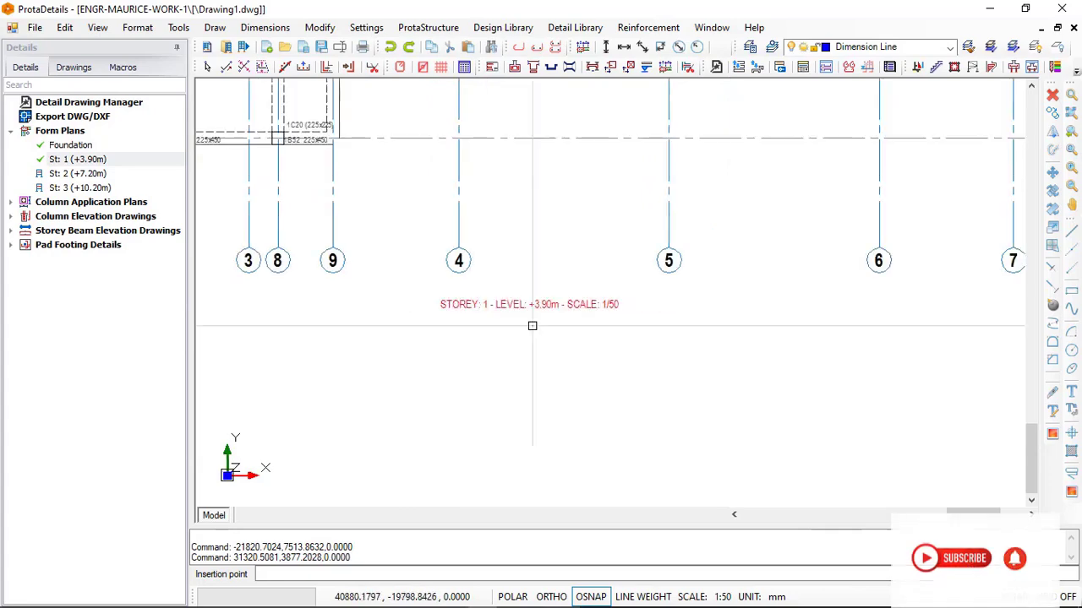
{"action": "scroll", "coordinate": [483, 394], "scroll_direction": "down", "scroll_amount": 2}
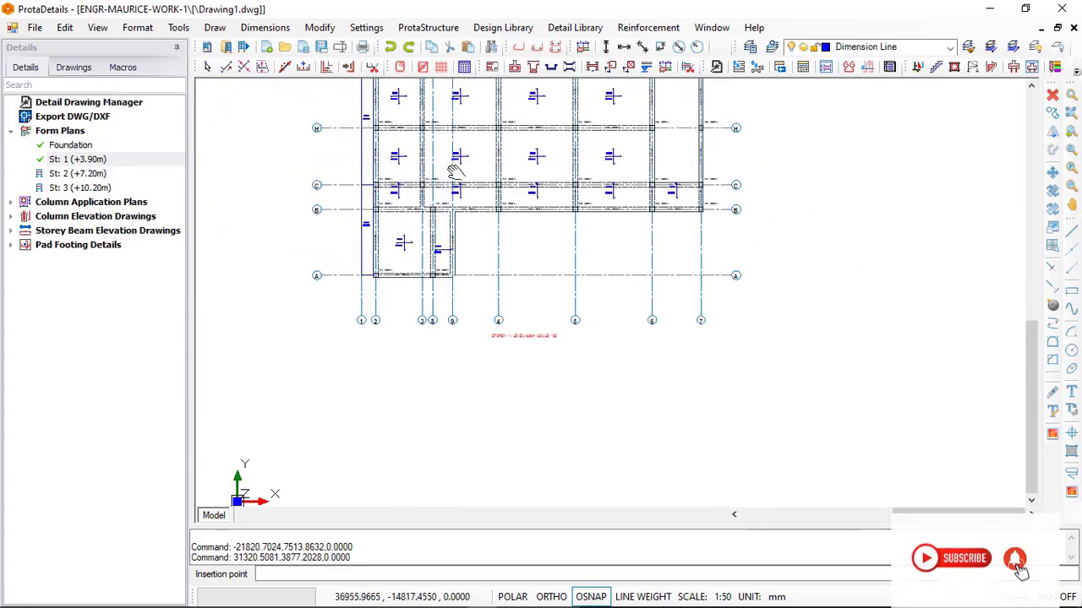
{"action": "scroll", "coordinate": [476, 189], "scroll_direction": "down", "scroll_amount": 4}
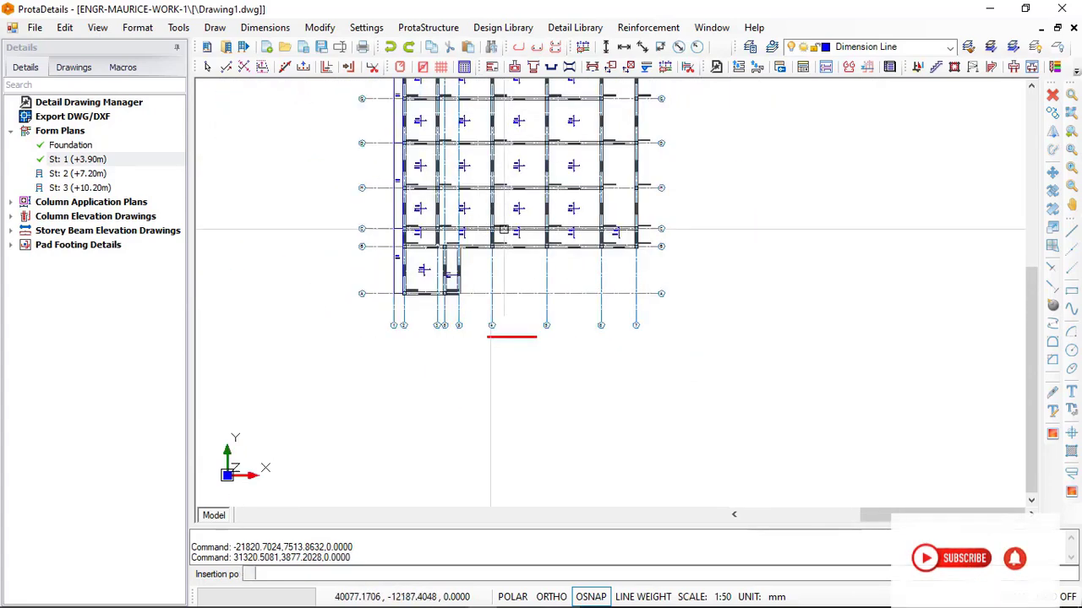
{"action": "scroll", "coordinate": [616, 155], "scroll_direction": "up", "scroll_amount": 5}
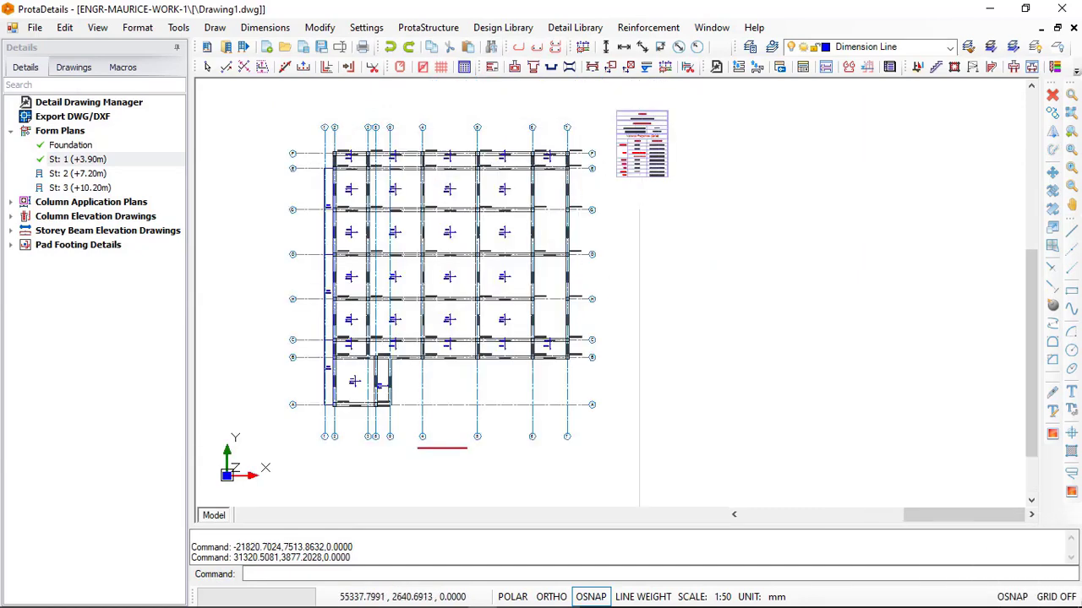
{"action": "scroll", "coordinate": [659, 135], "scroll_direction": "up", "scroll_amount": 2}
{"action": "scroll", "coordinate": [539, 163], "scroll_direction": "down", "scroll_amount": 6}
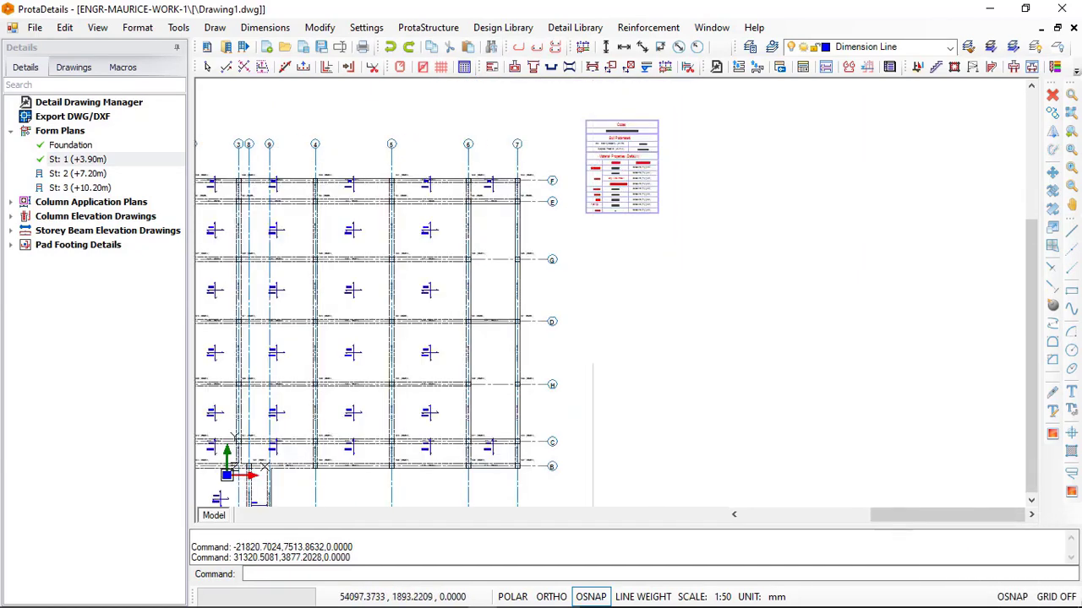
Draw the St: 2 (+7.20m) form plan with the preset options and place it at about 91366, 1971, right of the storey 1 plan.
{"action": "left_click", "coordinate": [74, 174]}
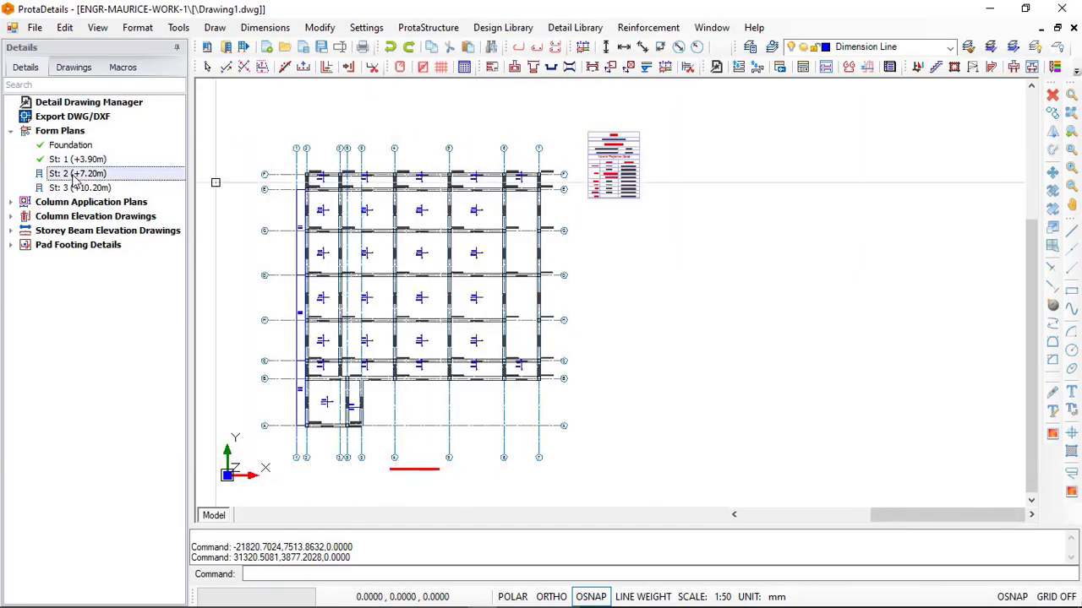
{"action": "left_click", "coordinate": [111, 184]}
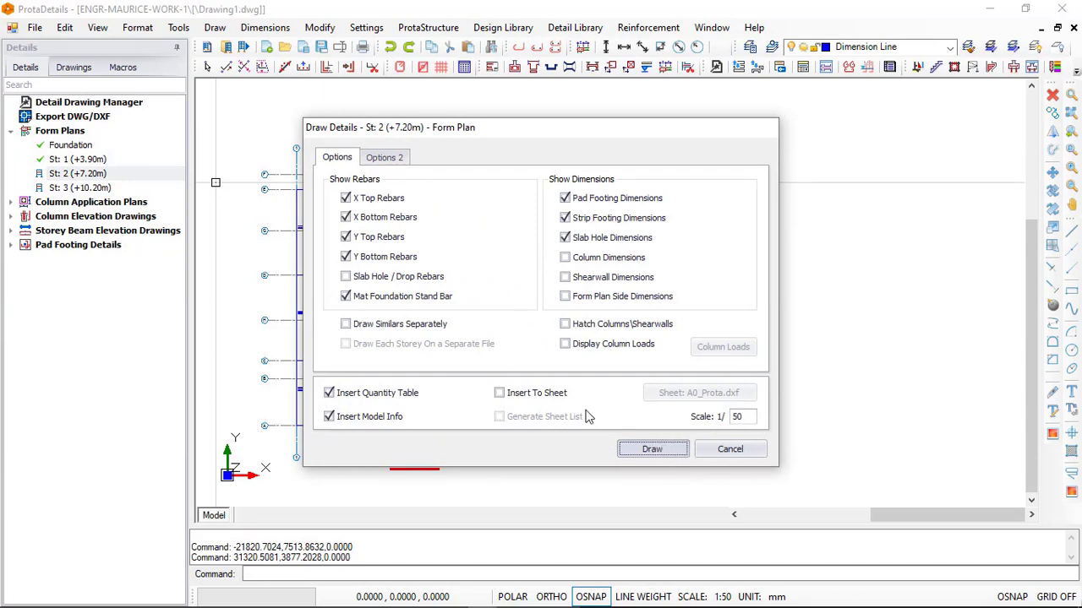
{"action": "key", "text": "Return"}
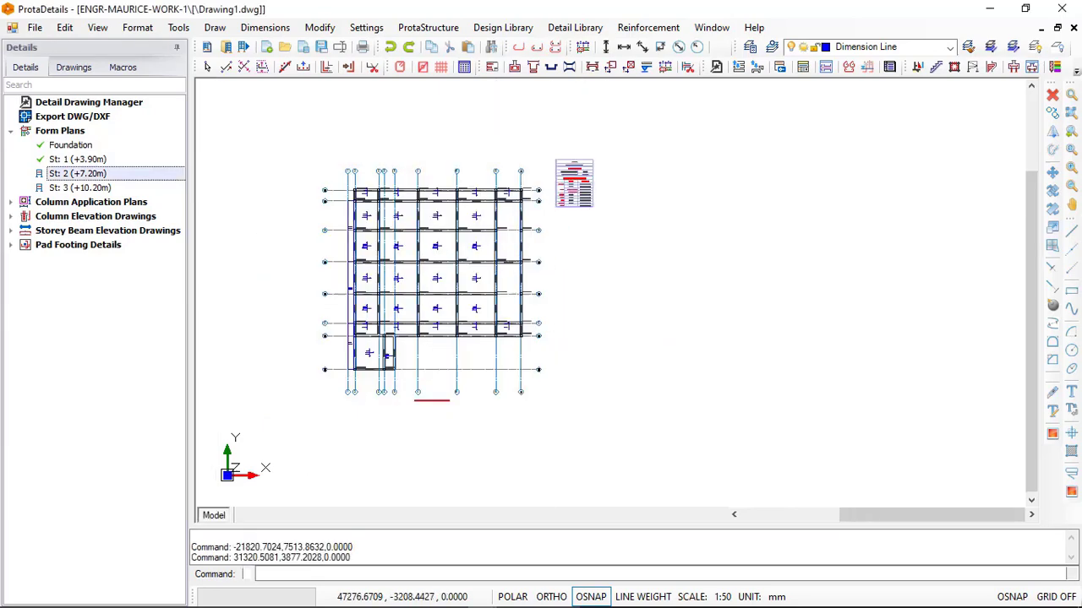
{"action": "scroll", "coordinate": [488, 219], "scroll_direction": "down", "scroll_amount": 4}
{"action": "scroll", "coordinate": [567, 208], "scroll_direction": "up", "scroll_amount": 1}
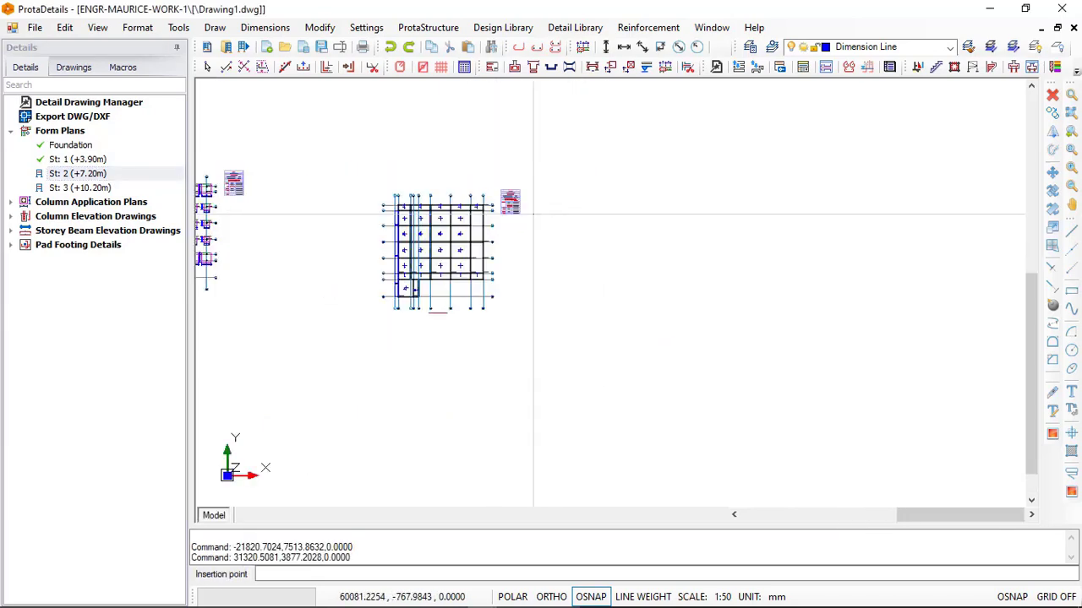
{"action": "left_click", "coordinate": [697, 200]}
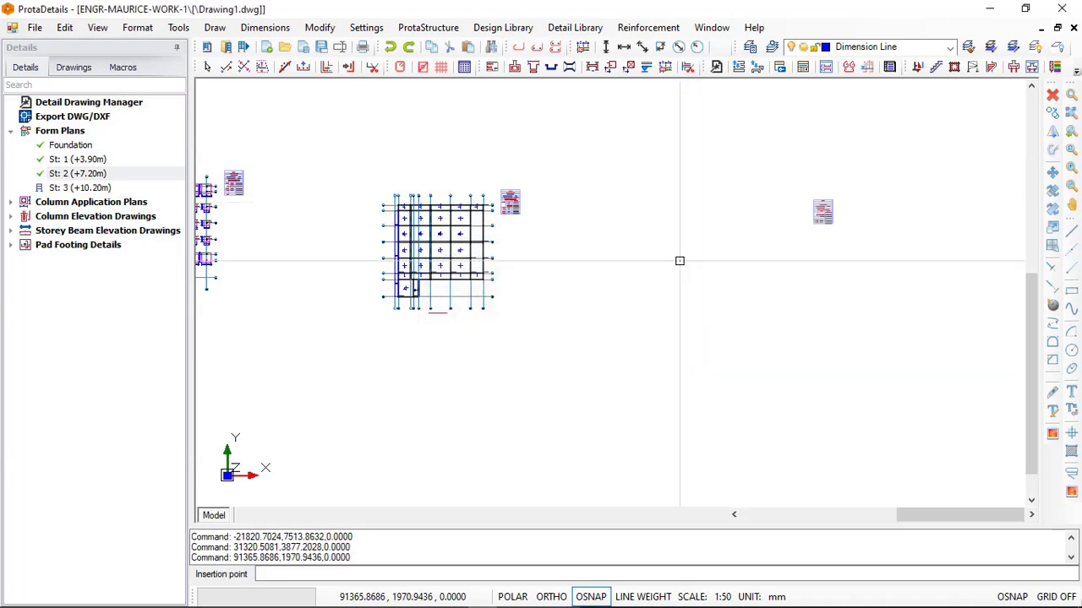
Examine the storey 2 form plan's title and its column, beam and slab labels.
{"action": "scroll", "coordinate": [758, 363], "scroll_direction": "up", "scroll_amount": 3}
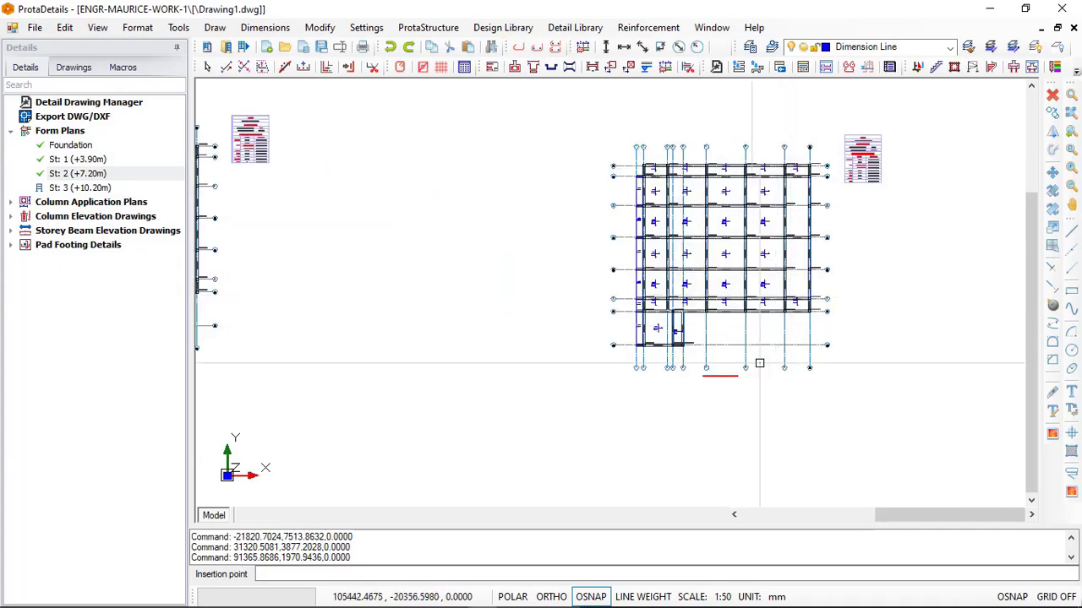
{"action": "scroll", "coordinate": [759, 363], "scroll_direction": "up", "scroll_amount": 5}
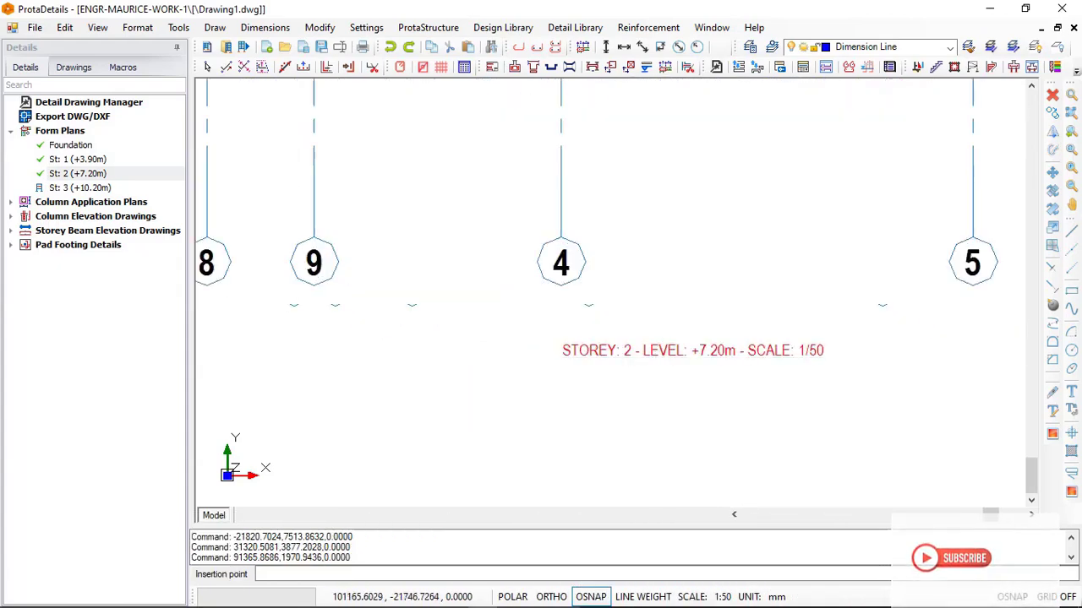
{"action": "scroll", "coordinate": [671, 423], "scroll_direction": "down", "scroll_amount": 6}
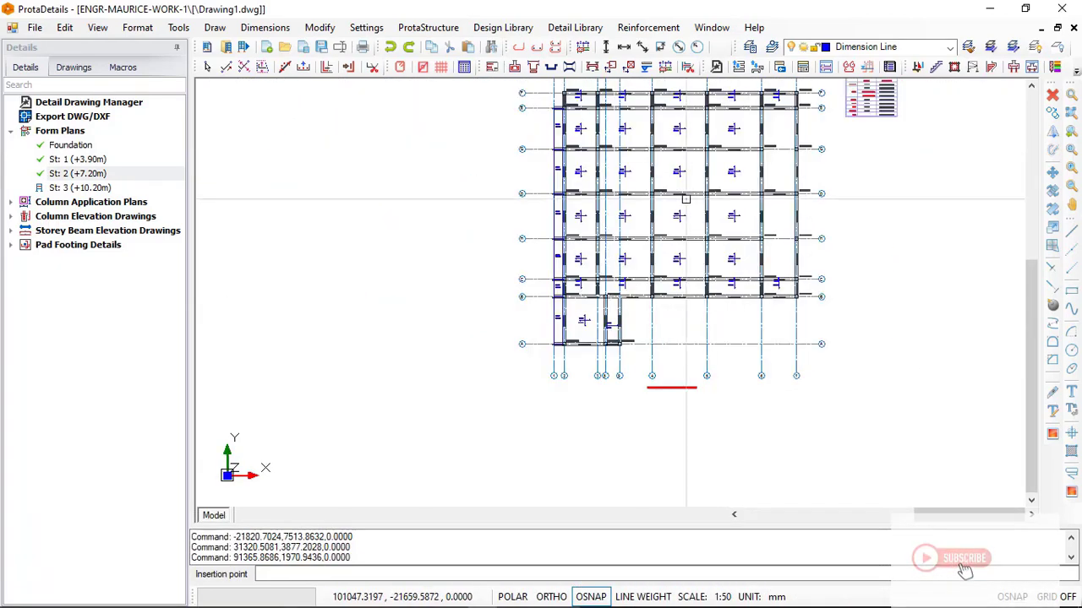
{"action": "scroll", "coordinate": [686, 198], "scroll_direction": "up", "scroll_amount": 6}
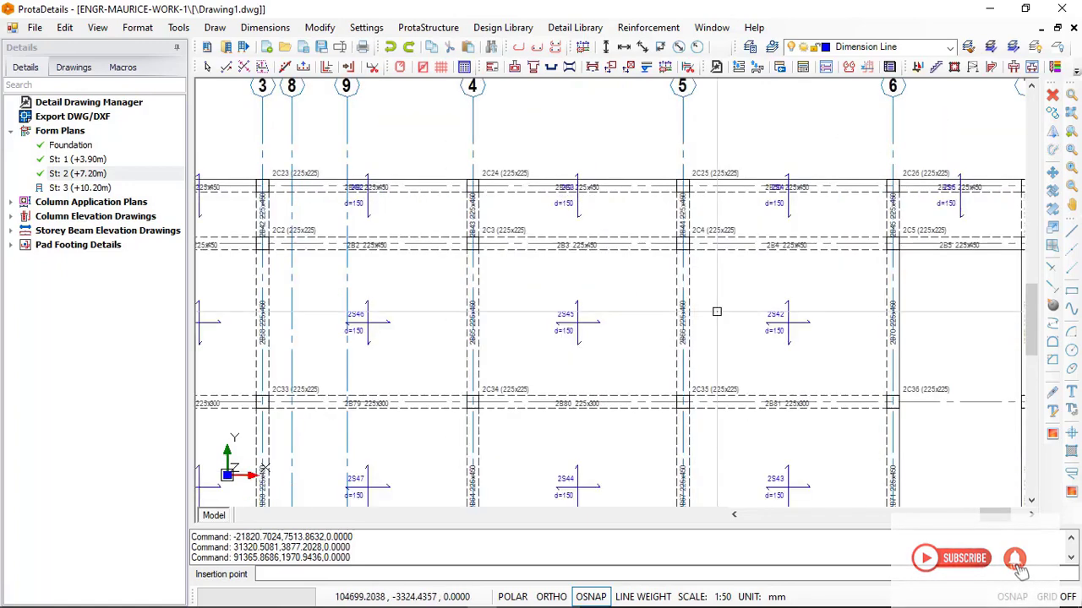
{"action": "scroll", "coordinate": [717, 312], "scroll_direction": "down", "scroll_amount": 4}
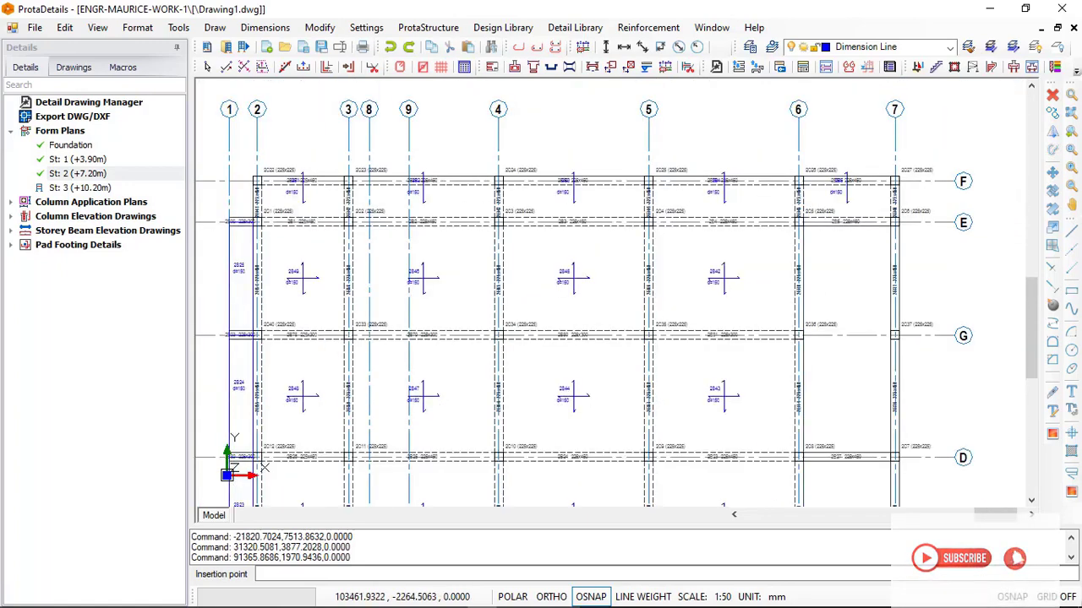
{"action": "scroll", "coordinate": [671, 226], "scroll_direction": "down", "scroll_amount": 2}
Draw the St: 3 (+10.20m) form plan with the preset options and place it at about 139428, -32, right of the storey 2 plan.
{"action": "left_click", "coordinate": [83, 188]}
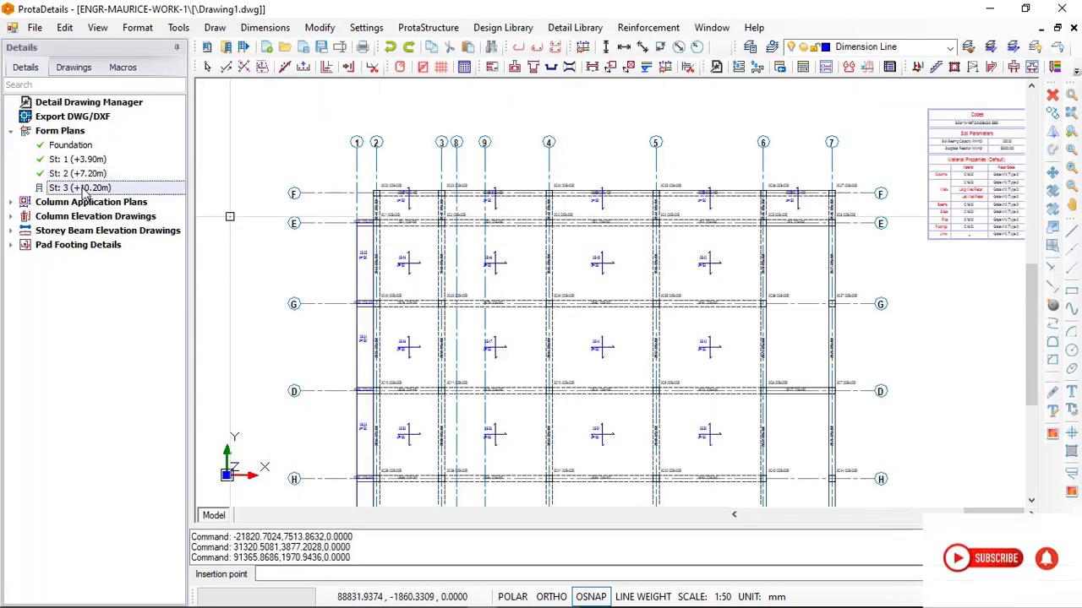
{"action": "right_click", "coordinate": [83, 189]}
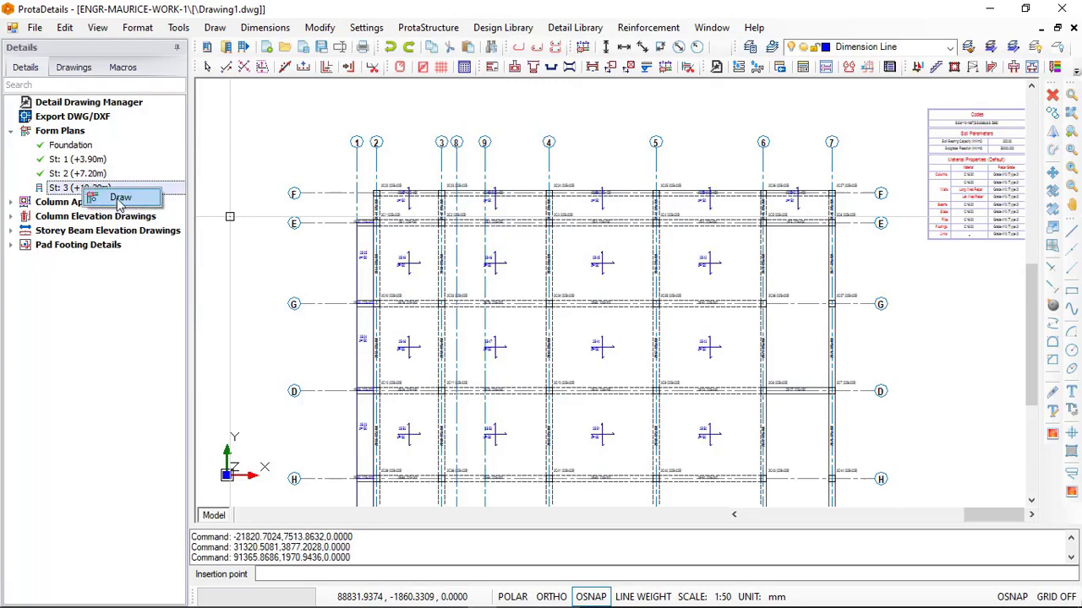
{"action": "left_click", "coordinate": [118, 200]}
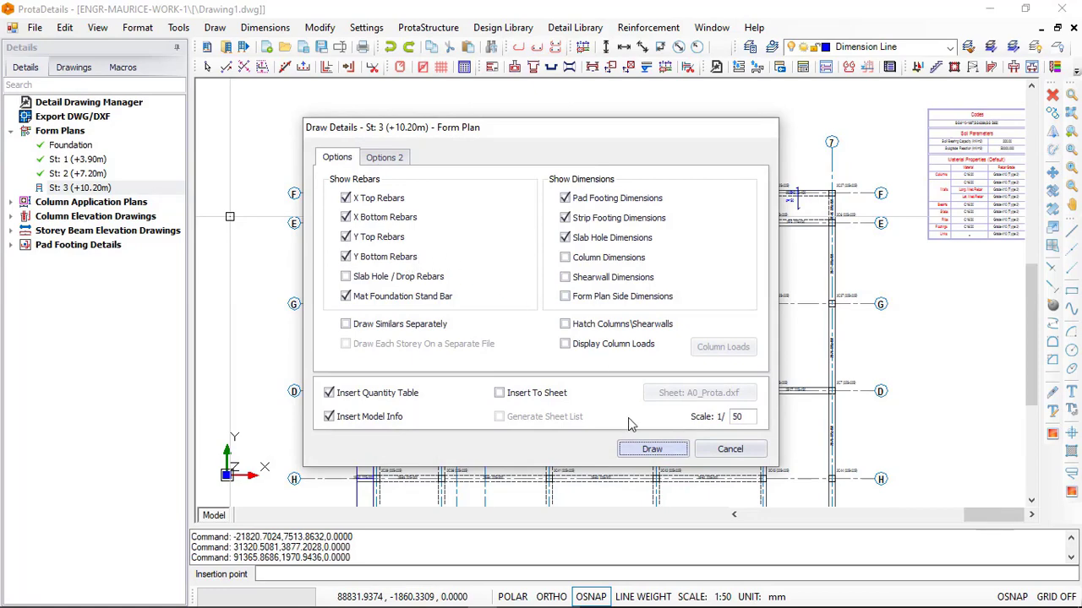
{"action": "left_click", "coordinate": [651, 449]}
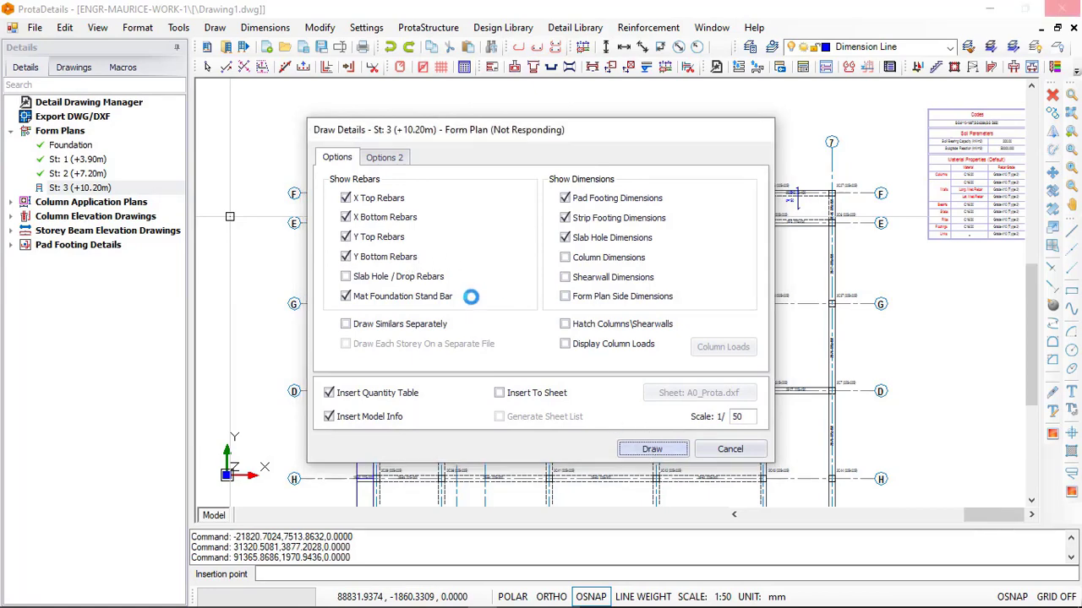
{"action": "scroll", "coordinate": [422, 190], "scroll_direction": "down", "scroll_amount": 3}
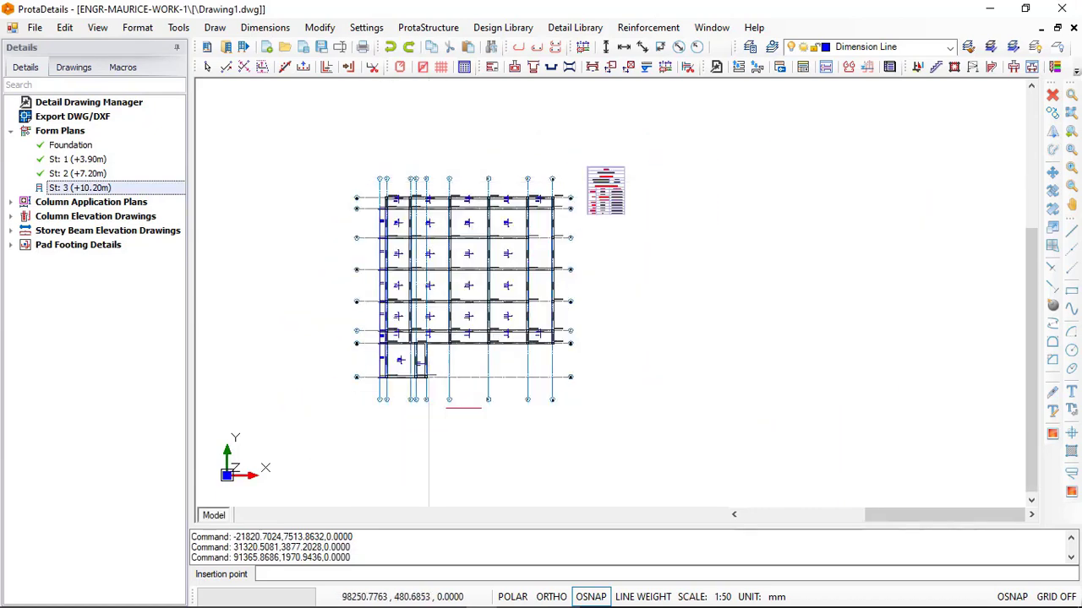
{"action": "left_click", "coordinate": [734, 185]}
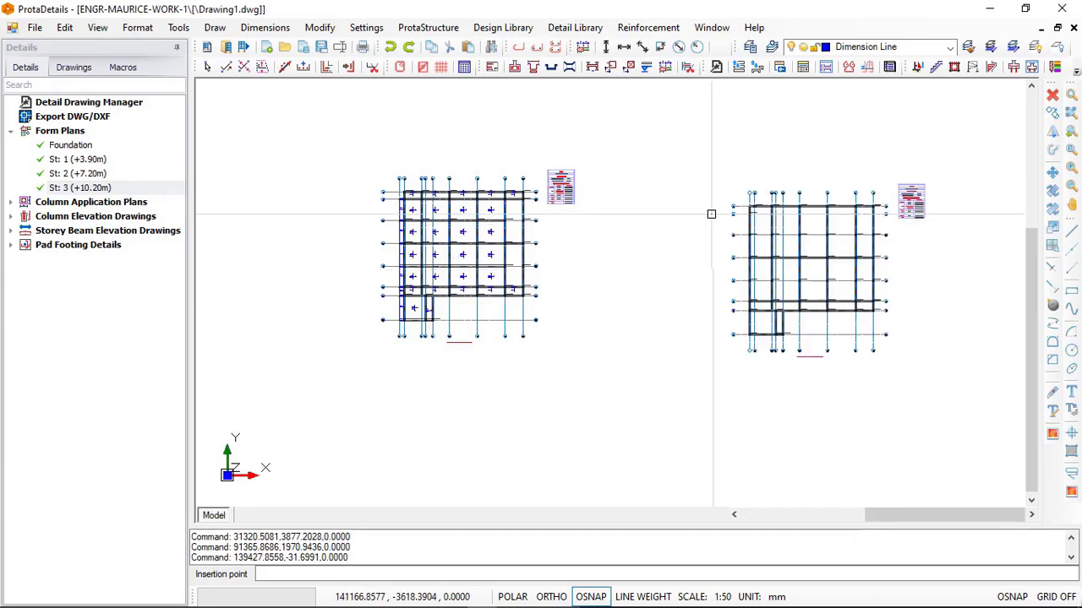
Examine the storey 3 form plan's column and beam labels, and read the title below the plan.
{"action": "scroll", "coordinate": [881, 263], "scroll_direction": "up", "scroll_amount": 2}
{"action": "scroll", "coordinate": [880, 263], "scroll_direction": "up", "scroll_amount": 2}
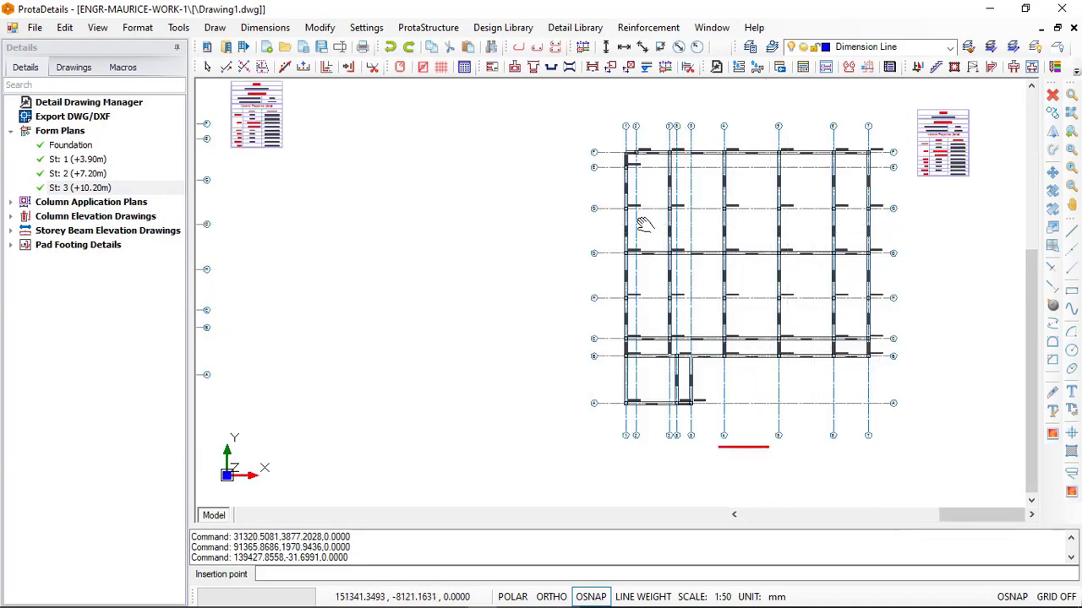
{"action": "scroll", "coordinate": [667, 212], "scroll_direction": "down", "scroll_amount": 1}
{"action": "scroll", "coordinate": [764, 243], "scroll_direction": "up", "scroll_amount": 2}
{"action": "key", "text": "Escape"}
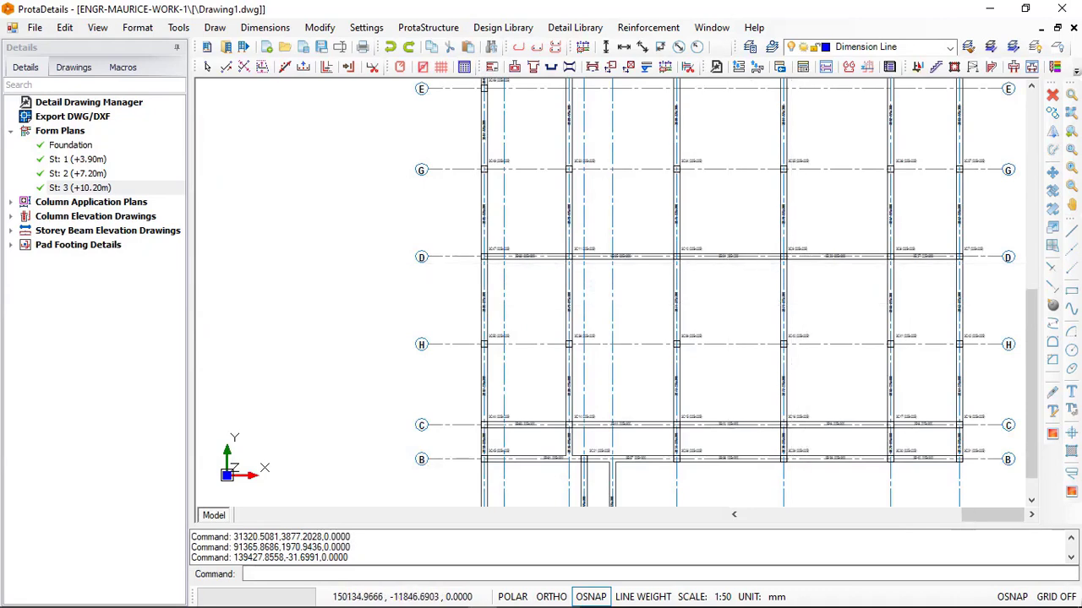
{"action": "scroll", "coordinate": [687, 265], "scroll_direction": "down", "scroll_amount": 2}
{"action": "scroll", "coordinate": [700, 454], "scroll_direction": "up", "scroll_amount": 4}
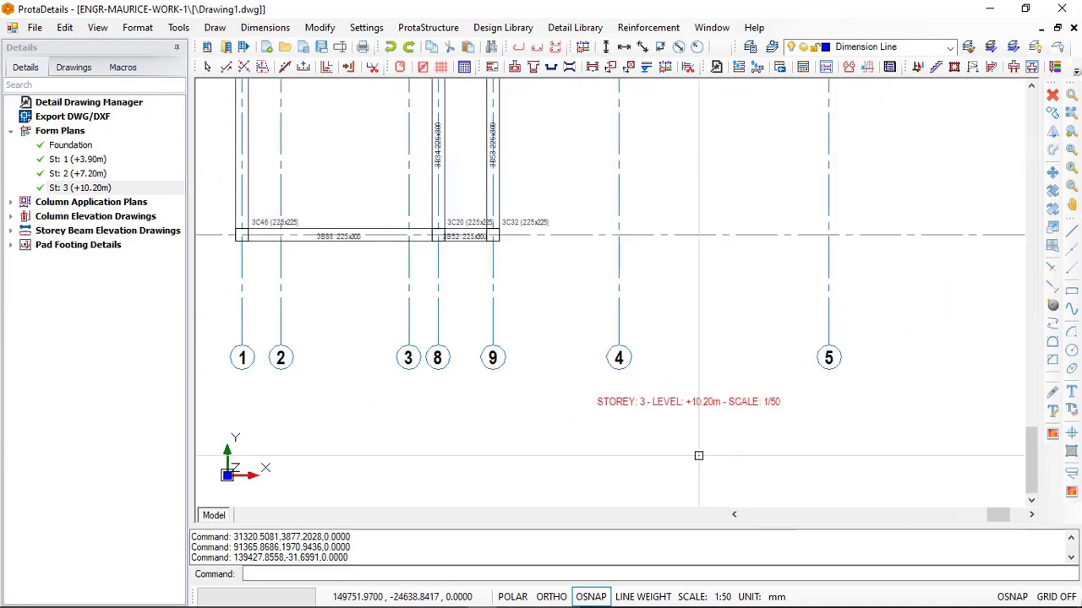
{"action": "scroll", "coordinate": [653, 401], "scroll_direction": "down", "scroll_amount": 8}
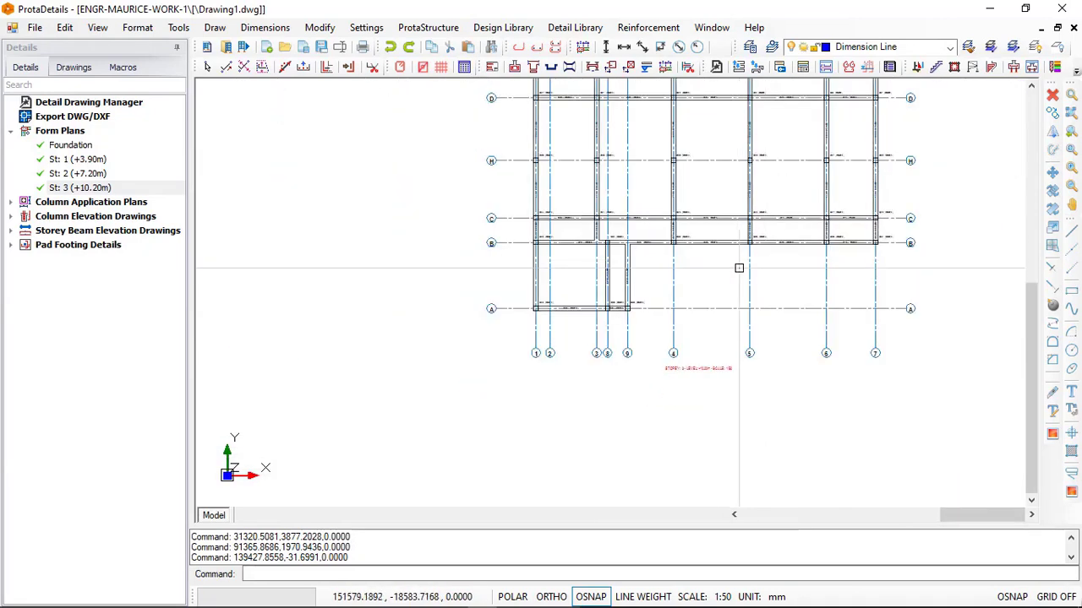
Look over the row of placed form plans and inspect the storey 1 plan's beams and slabs again.
{"action": "scroll", "coordinate": [806, 267], "scroll_direction": "down", "scroll_amount": 1}
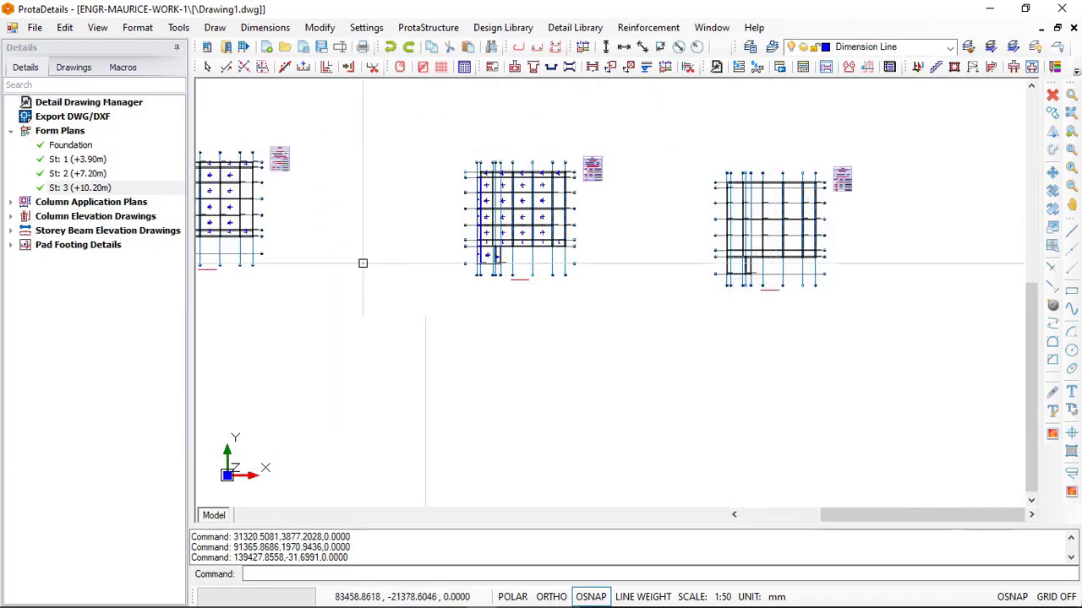
{"action": "middle_click_drag", "start_coordinate": [505, 259], "coordinate": [591, 259]}
{"action": "scroll", "coordinate": [351, 468], "scroll_direction": "up", "scroll_amount": 5}
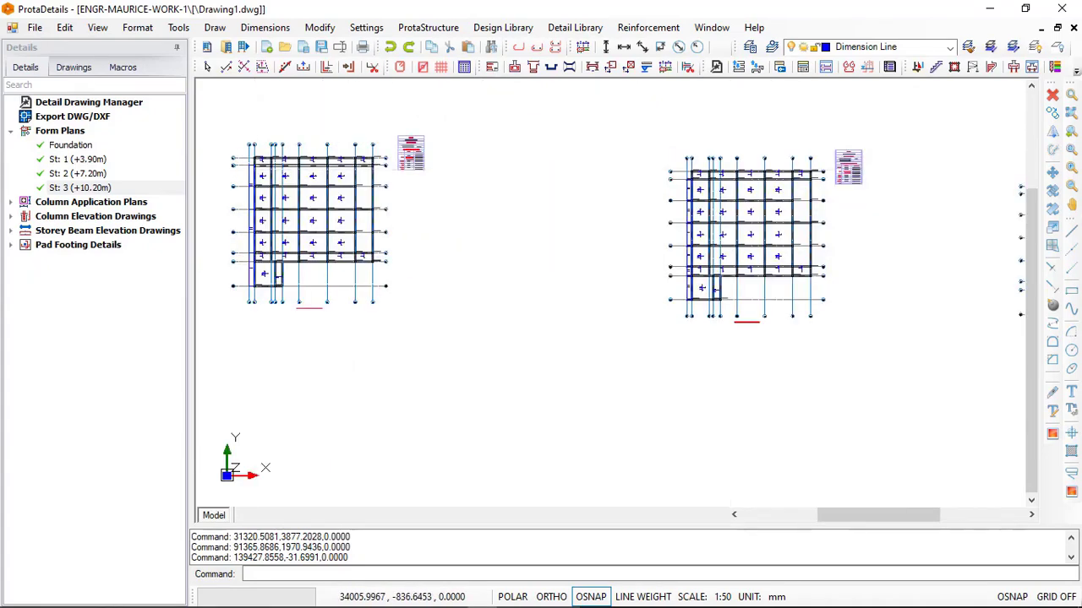
{"action": "scroll", "coordinate": [276, 144], "scroll_direction": "up", "scroll_amount": 1}
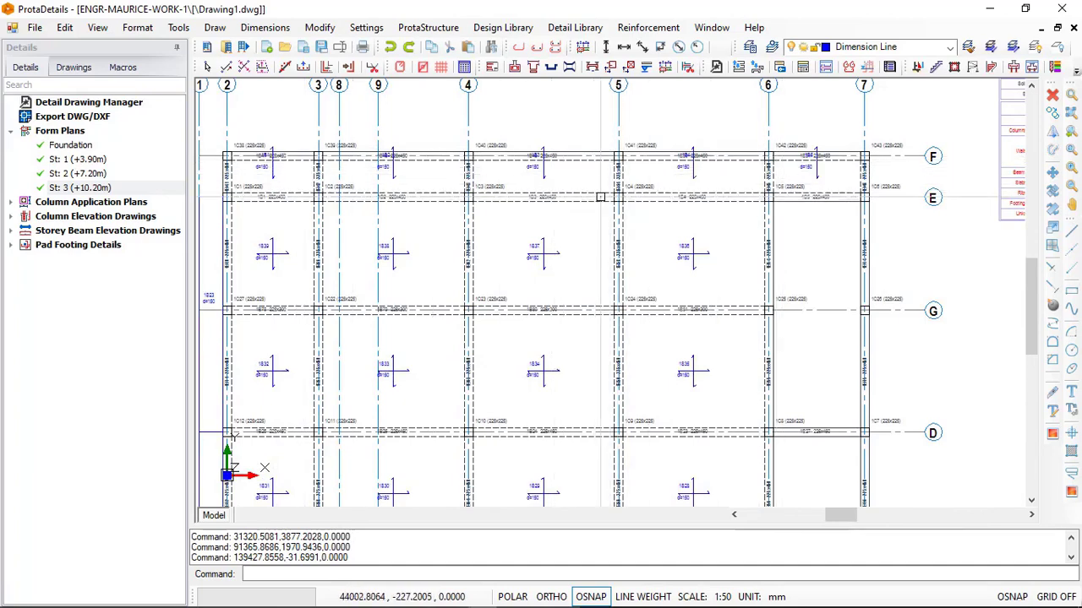
{"action": "scroll", "coordinate": [541, 159], "scroll_direction": "down", "scroll_amount": 1}
{"action": "scroll", "coordinate": [541, 158], "scroll_direction": "down", "scroll_amount": 3}
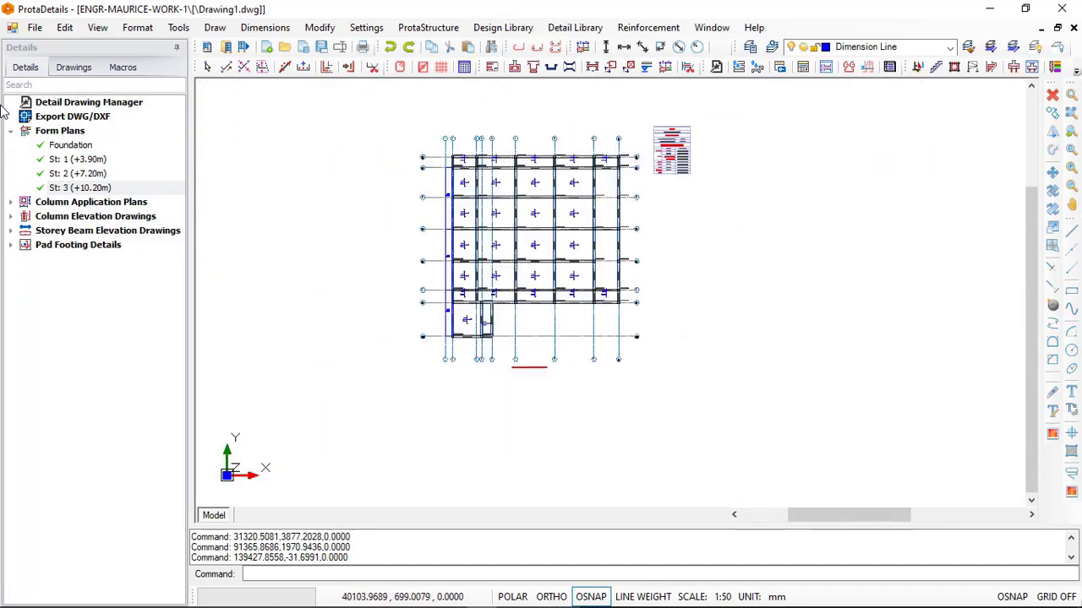
Start the combined beam elevation drawing for St: 1 (+3.90m) and bring up its beam detail settings.
{"action": "left_click", "coordinate": [12, 132]}
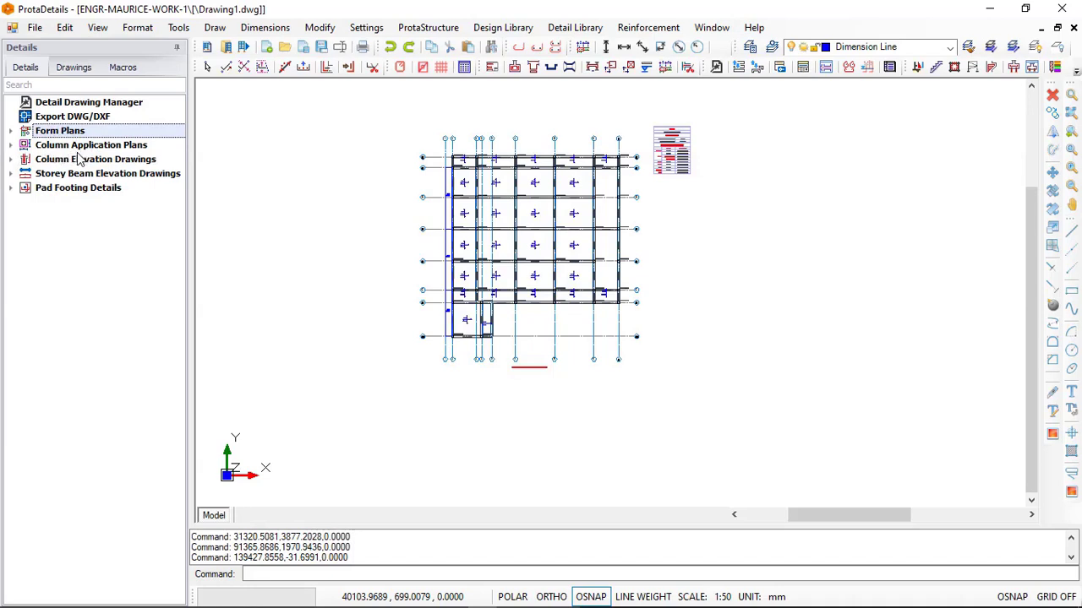
{"action": "left_click", "coordinate": [11, 173]}
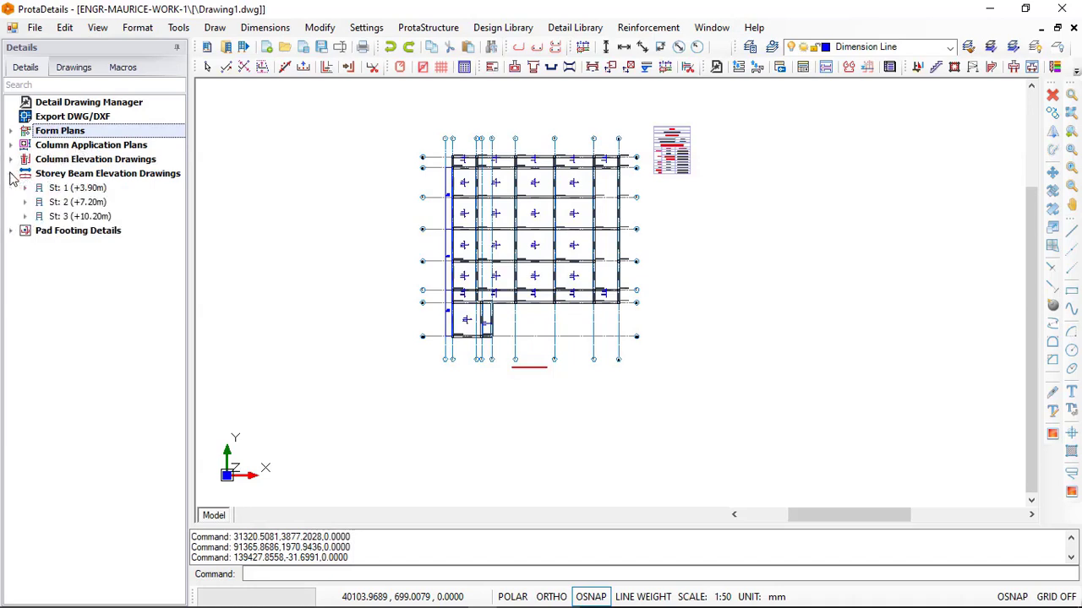
{"action": "left_click", "coordinate": [61, 189]}
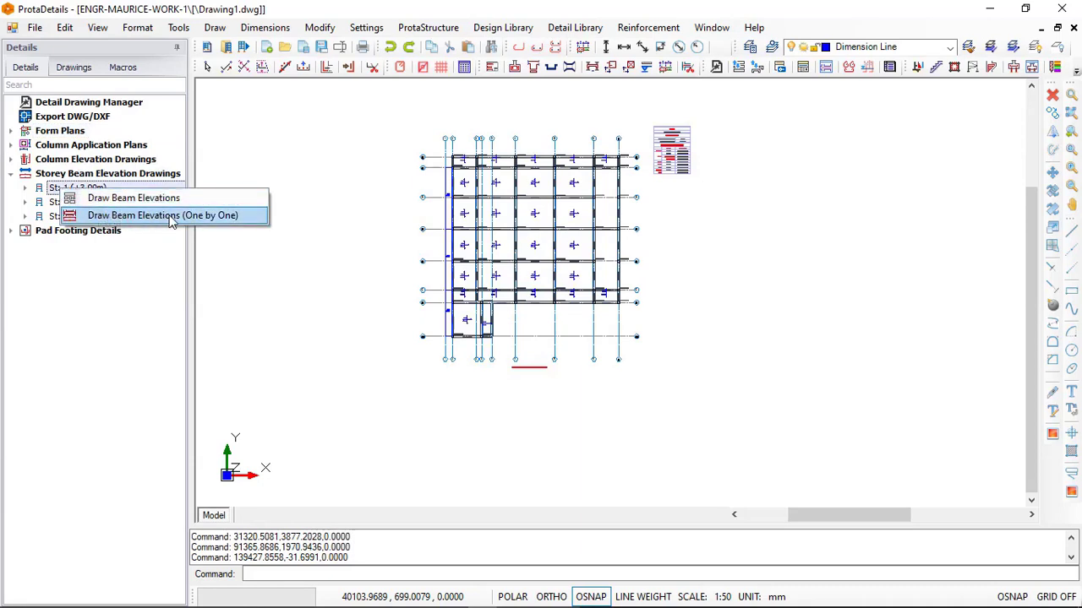
{"action": "left_click", "coordinate": [116, 199]}
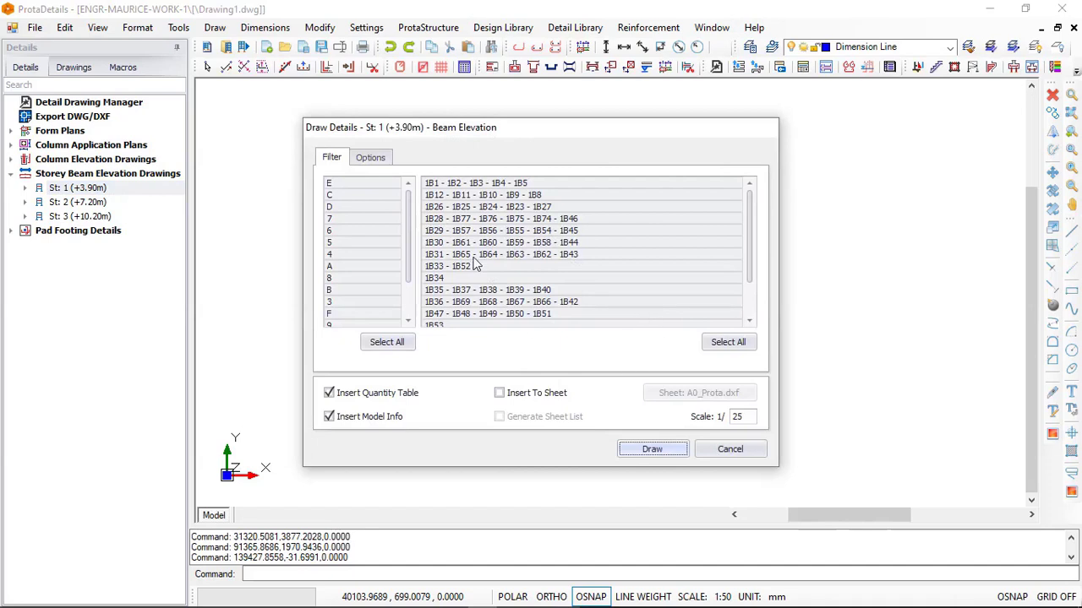
{"action": "left_click", "coordinate": [383, 164]}
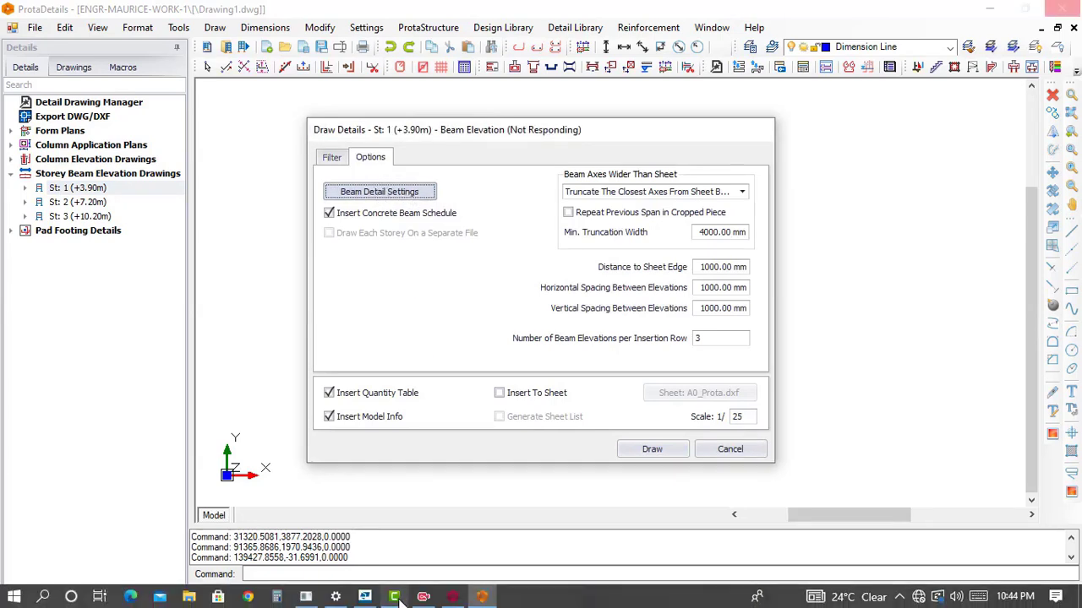
Review the storey beam settings for end support curtailment, beam labels, sections, and steel bars and links.
{"action": "mouse_move", "coordinate": [453, 596]}
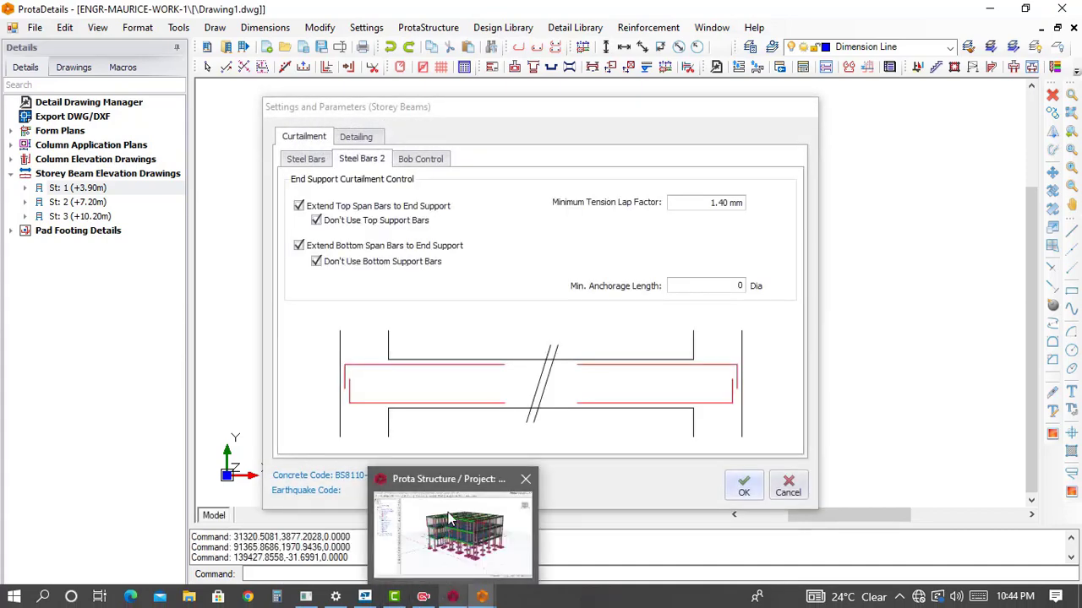
{"action": "mouse_move", "coordinate": [450, 519]}
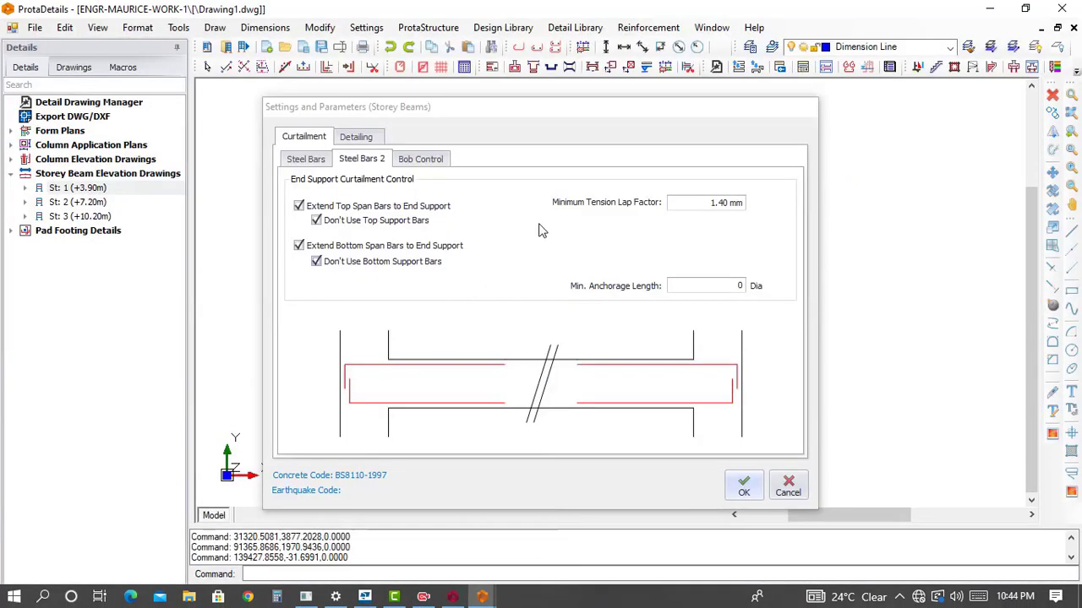
{"action": "left_click", "coordinate": [355, 139]}
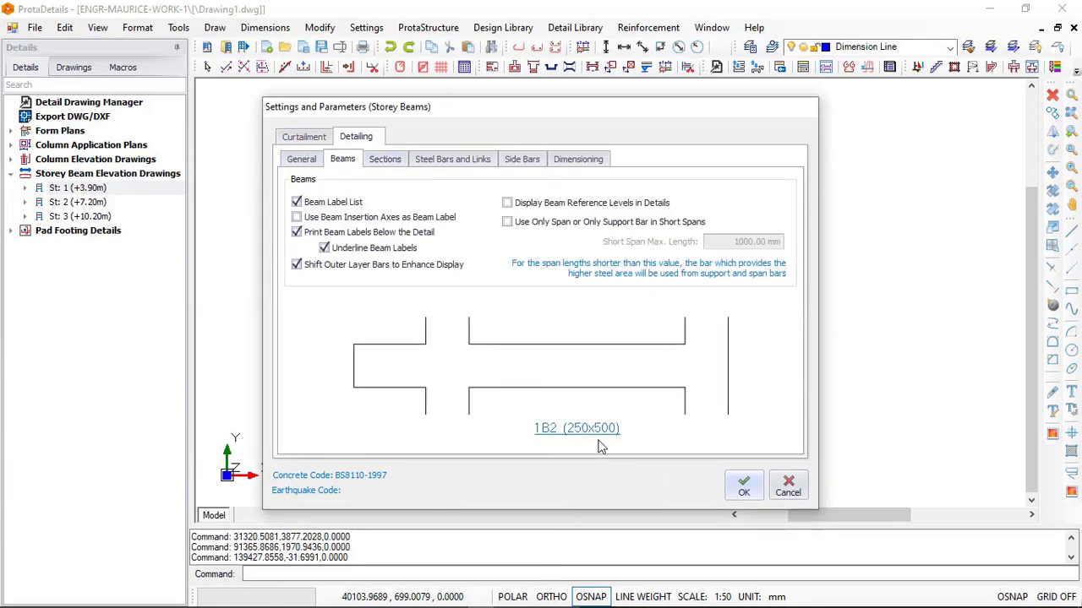
{"action": "left_click", "coordinate": [387, 161]}
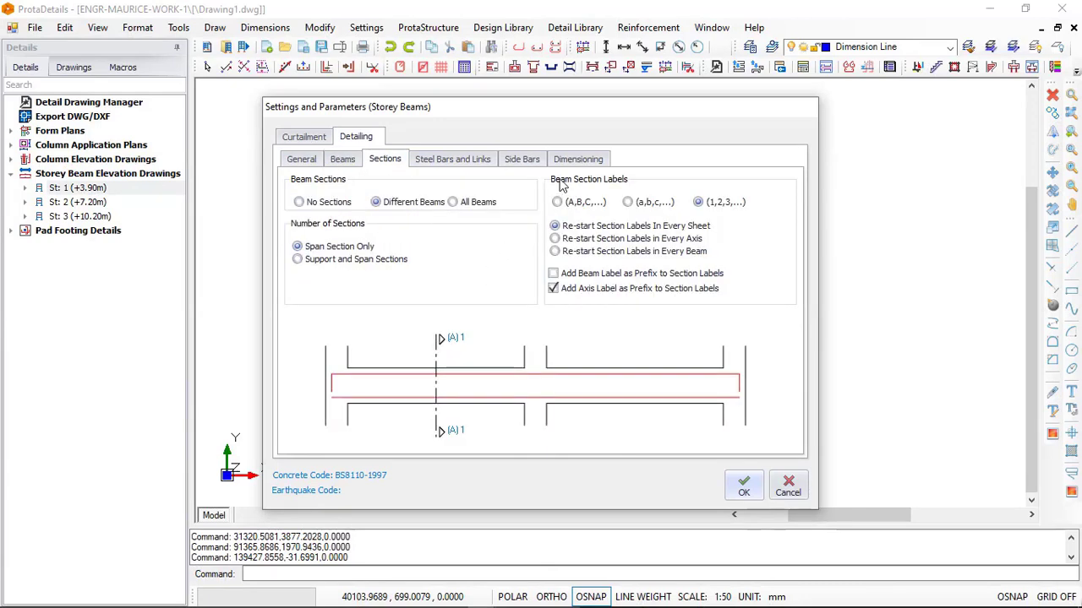
{"action": "left_click", "coordinate": [463, 162]}
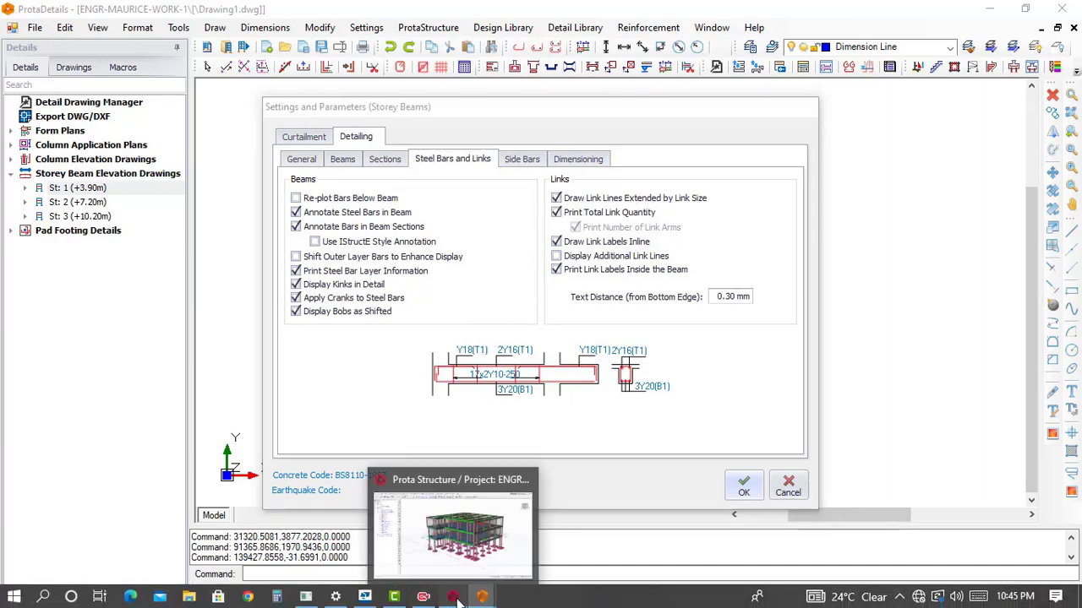
{"action": "left_click", "coordinate": [452, 597]}
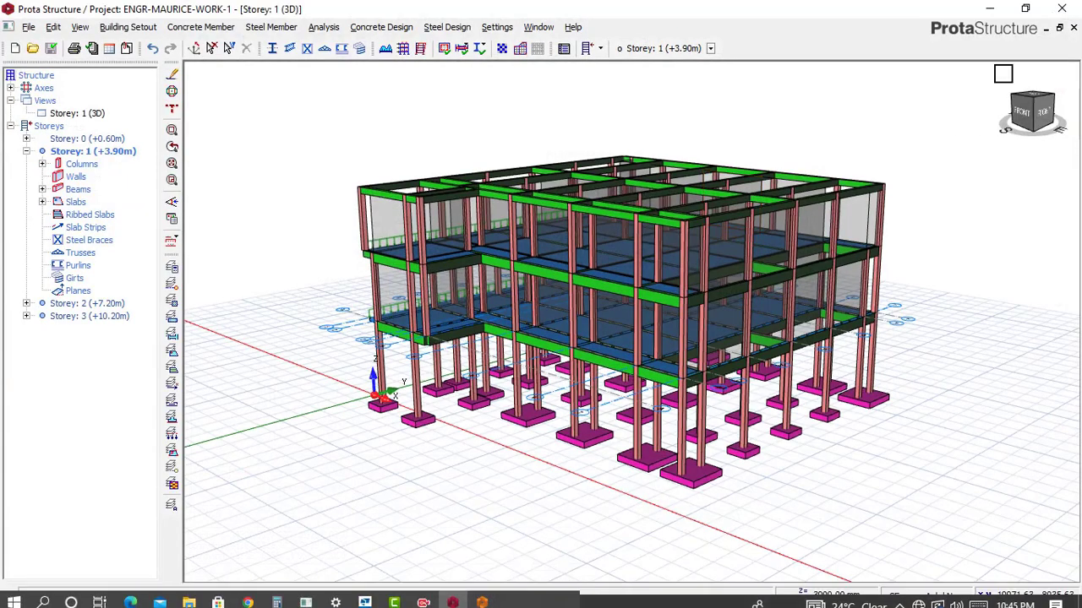
{"action": "left_click", "coordinate": [987, 10]}
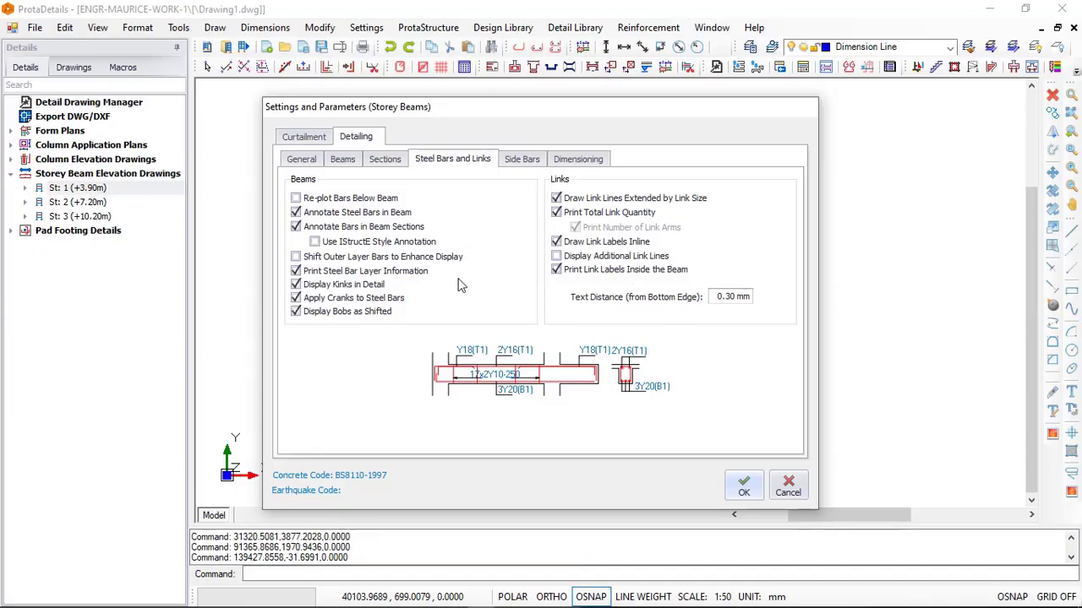
{"action": "left_click", "coordinate": [306, 137]}
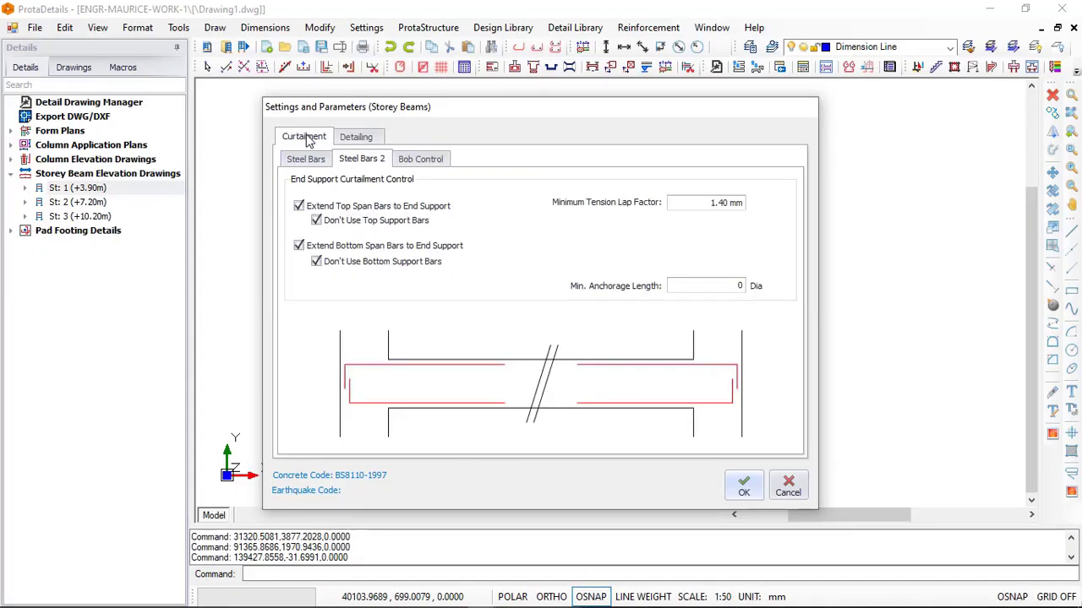
Accept the beam detail settings and draw the St: 1 (+3.90m) beam elevations at scale 1:25, placed below the storey 1 form plan.
{"action": "left_click", "coordinate": [744, 488]}
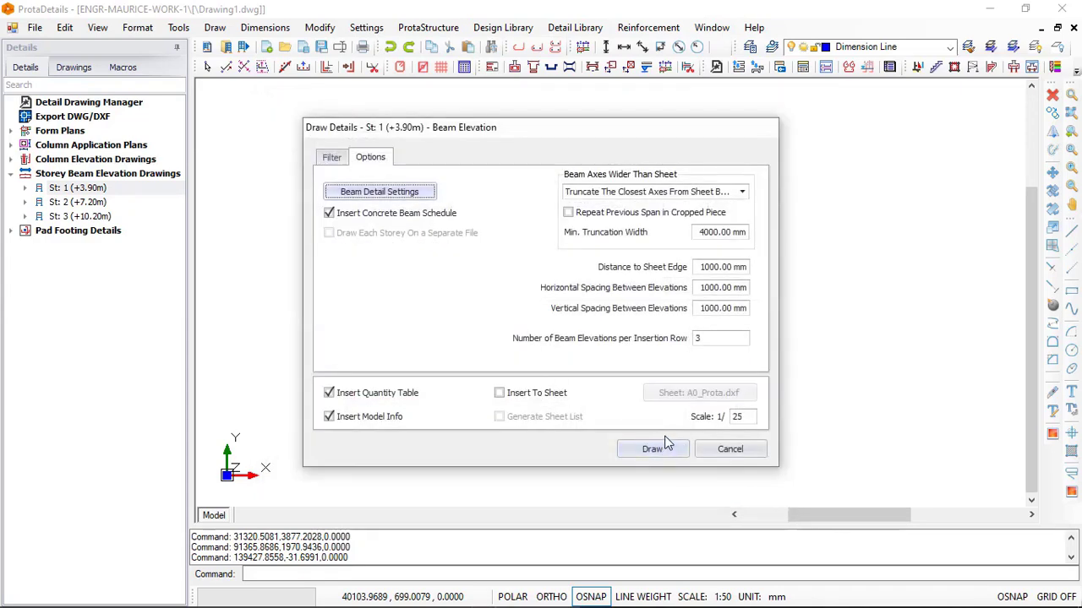
{"action": "left_click", "coordinate": [666, 448]}
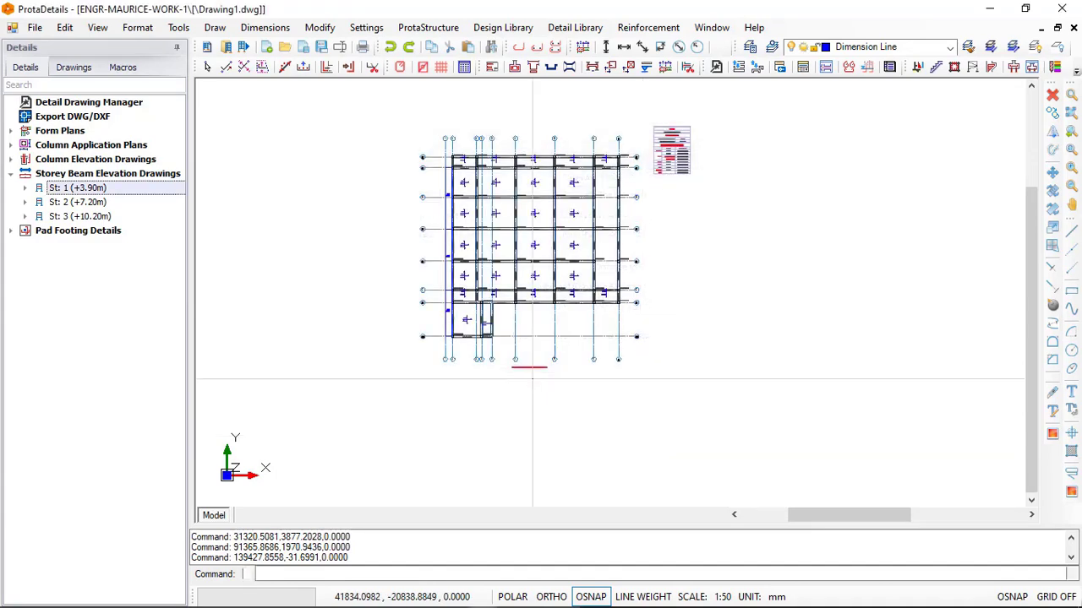
{"action": "scroll", "coordinate": [692, 242], "scroll_direction": "down", "scroll_amount": 3}
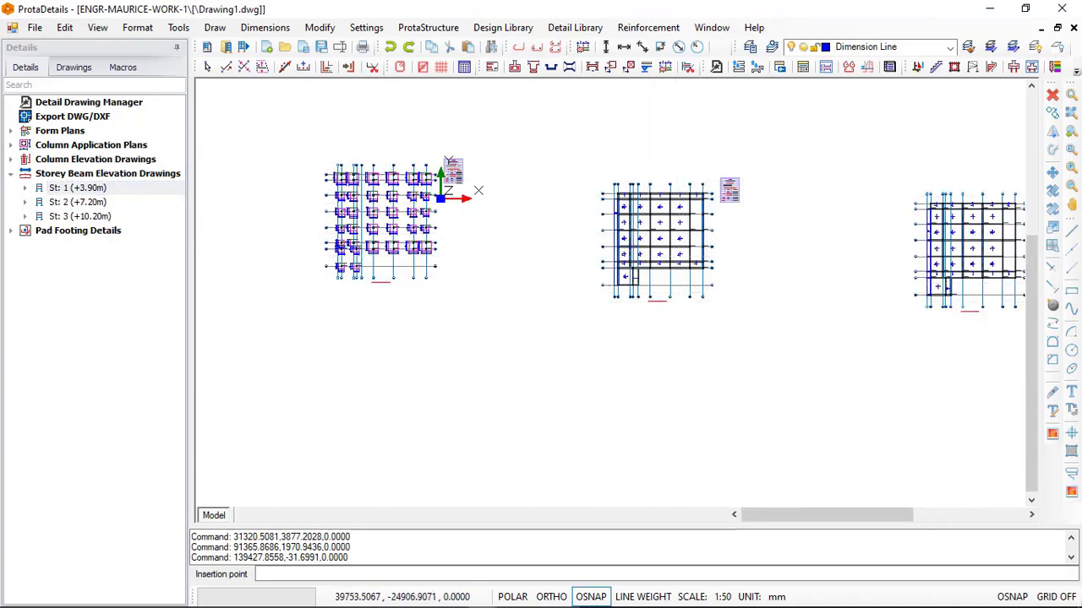
{"action": "scroll", "coordinate": [625, 296], "scroll_direction": "up", "scroll_amount": 6}
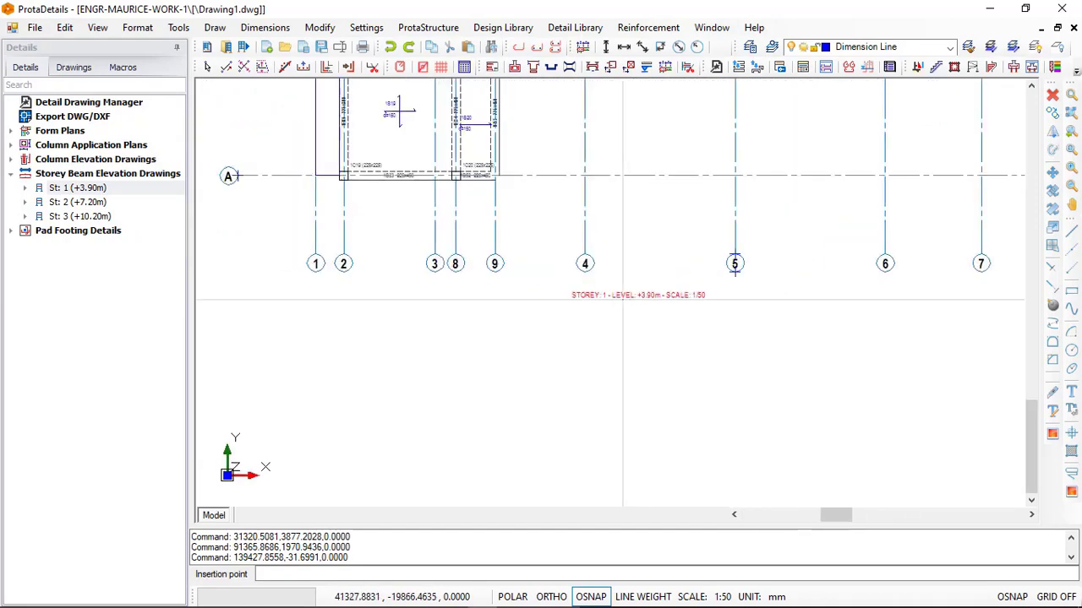
{"action": "scroll", "coordinate": [609, 288], "scroll_direction": "down", "scroll_amount": 5}
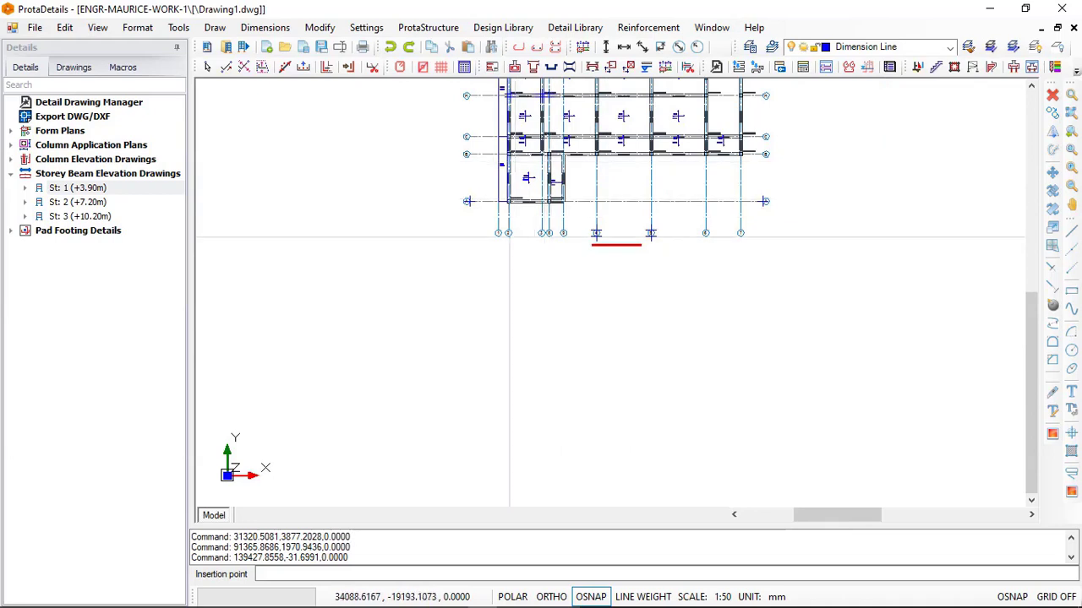
{"action": "scroll", "coordinate": [504, 201], "scroll_direction": "down", "scroll_amount": 1}
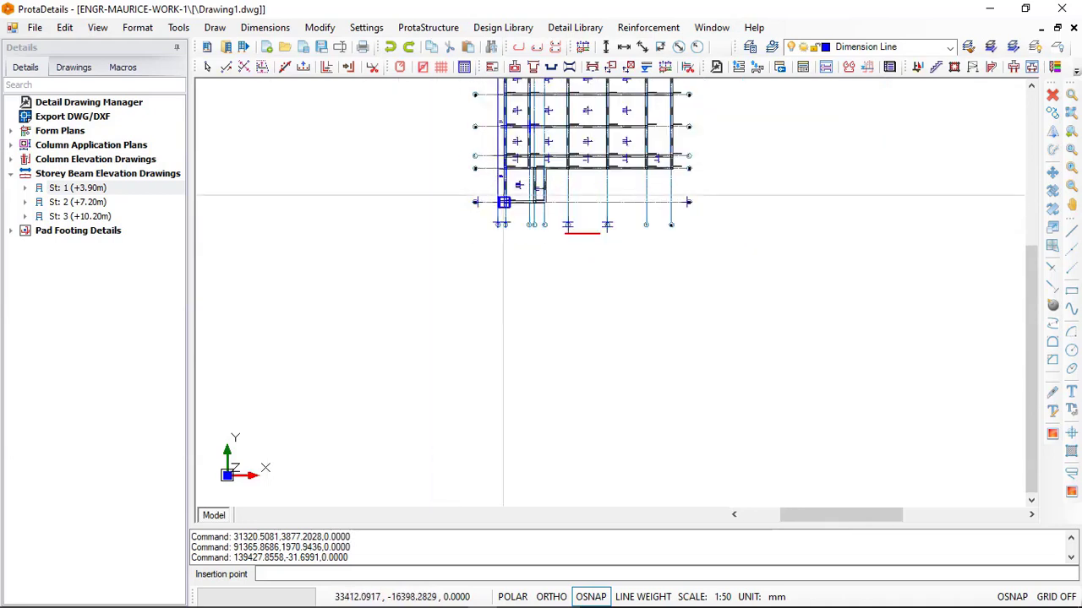
{"action": "scroll", "coordinate": [503, 202], "scroll_direction": "down", "scroll_amount": 2}
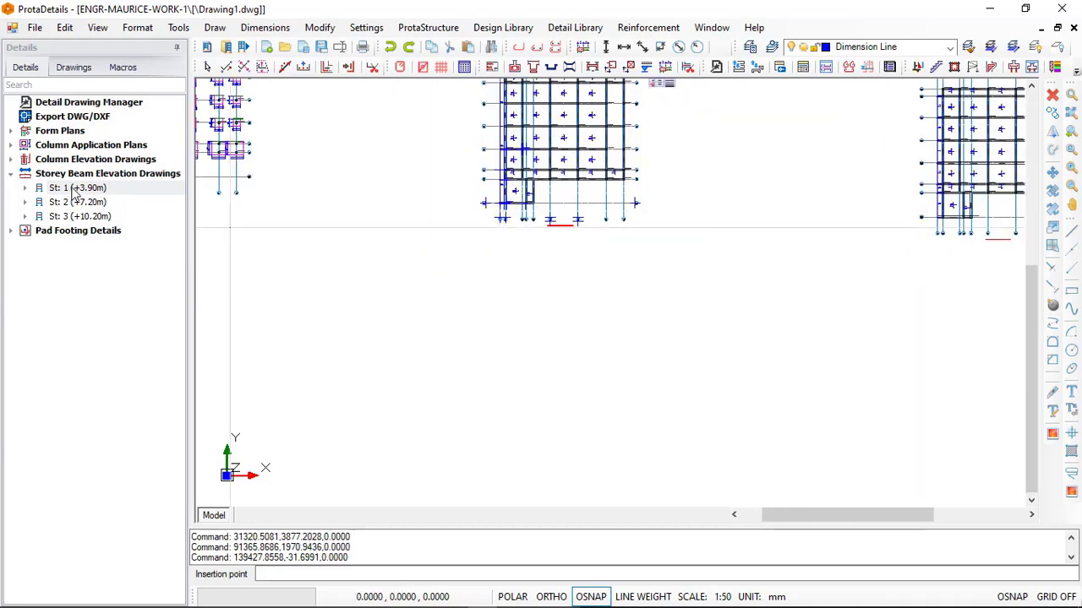
{"action": "scroll", "coordinate": [561, 198], "scroll_direction": "up", "scroll_amount": 3}
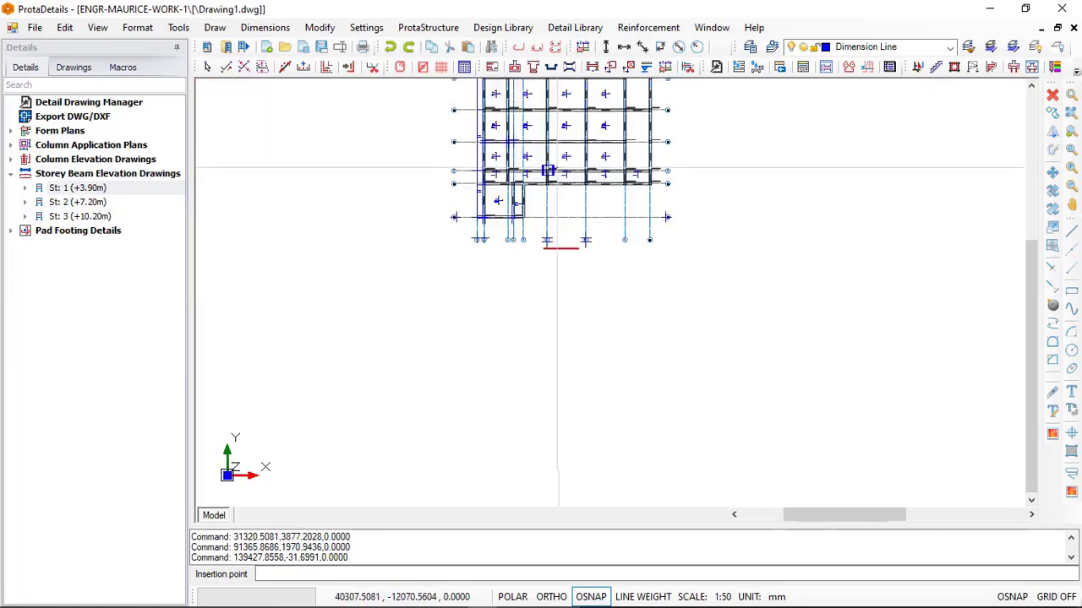
{"action": "scroll", "coordinate": [546, 327], "scroll_direction": "up", "scroll_amount": 2}
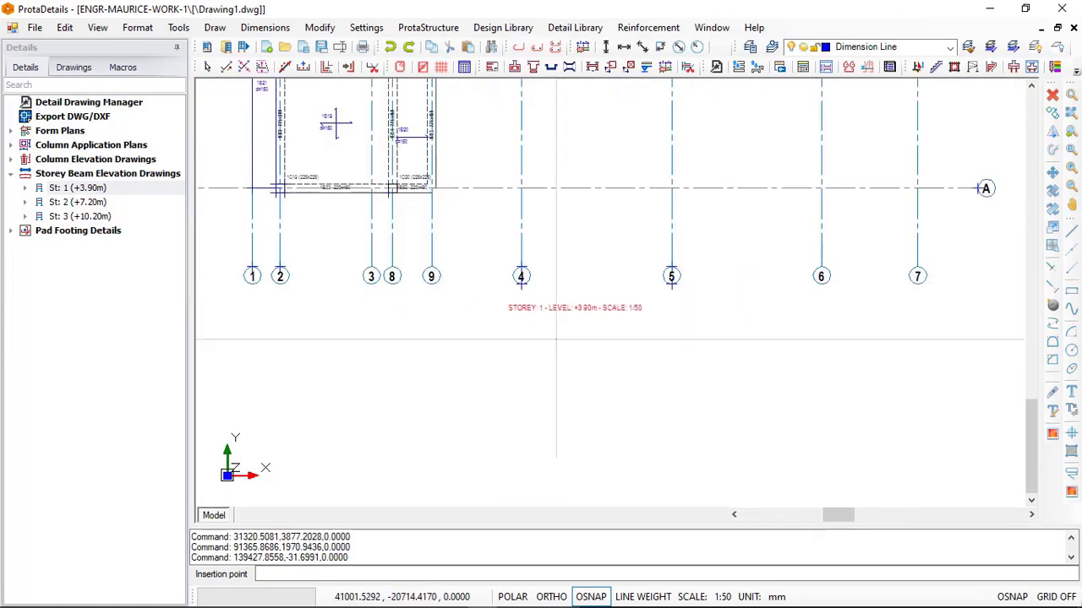
{"action": "scroll", "coordinate": [505, 306], "scroll_direction": "down", "scroll_amount": 4}
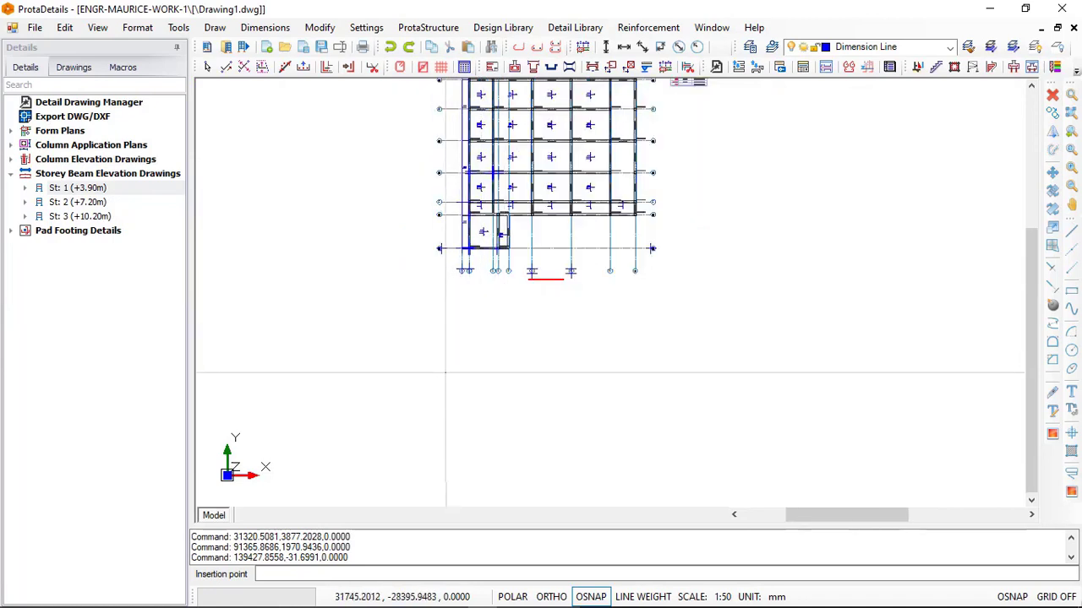
{"action": "left_click", "coordinate": [443, 378]}
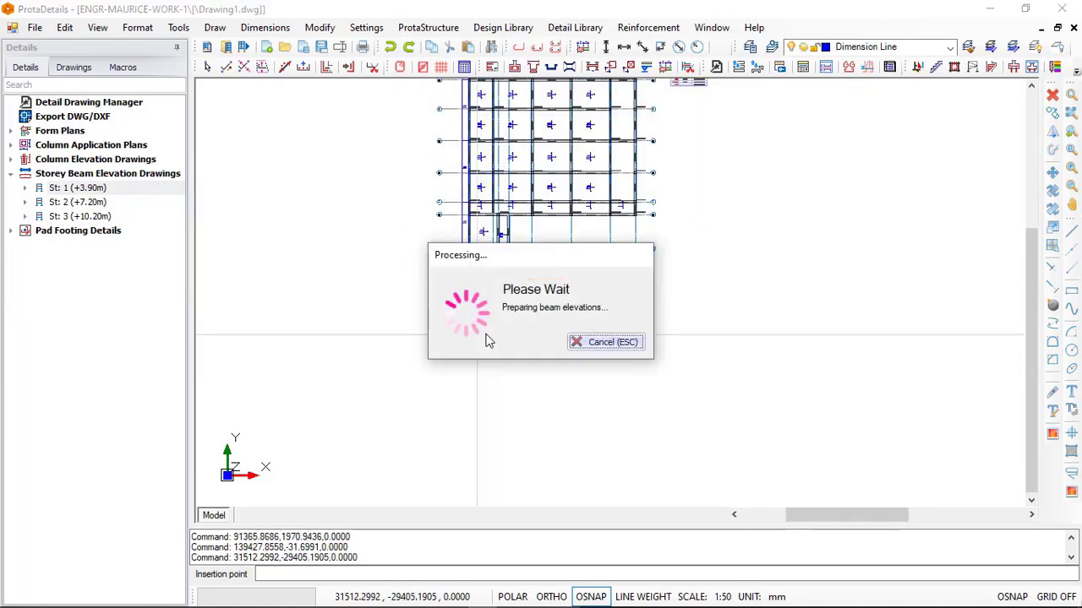
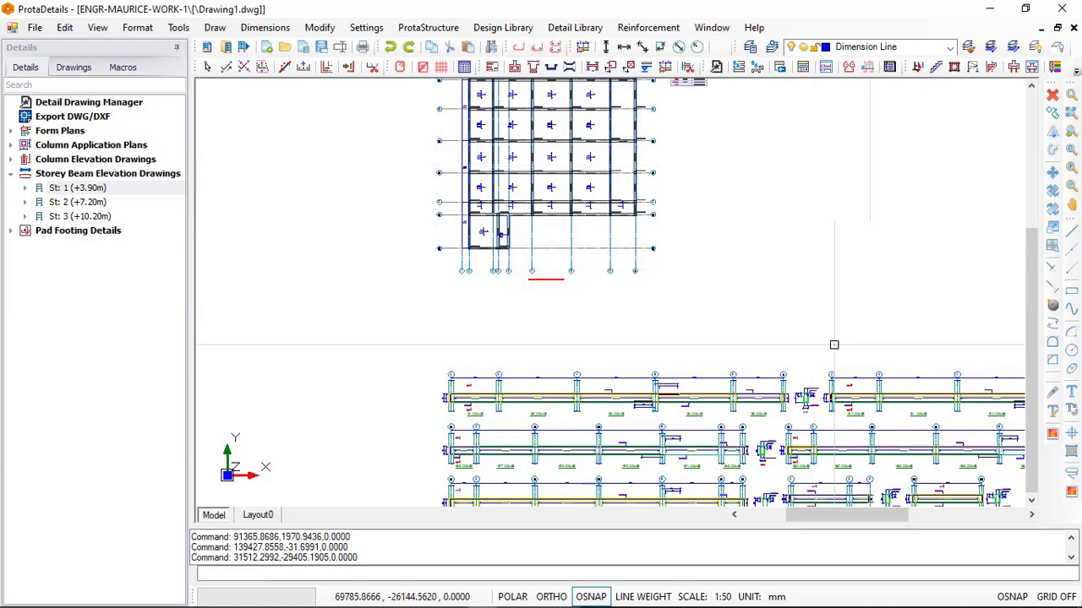
Examine the link and bottom bar labels on the elevation of beam 1B1 between axes 2 and 3.
{"action": "scroll", "coordinate": [746, 381], "scroll_direction": "up", "scroll_amount": 3}
{"action": "middle_click_drag", "start_coordinate": [486, 324], "coordinate": [618, 296]}
{"action": "scroll", "coordinate": [318, 362], "scroll_direction": "up", "scroll_amount": 4}
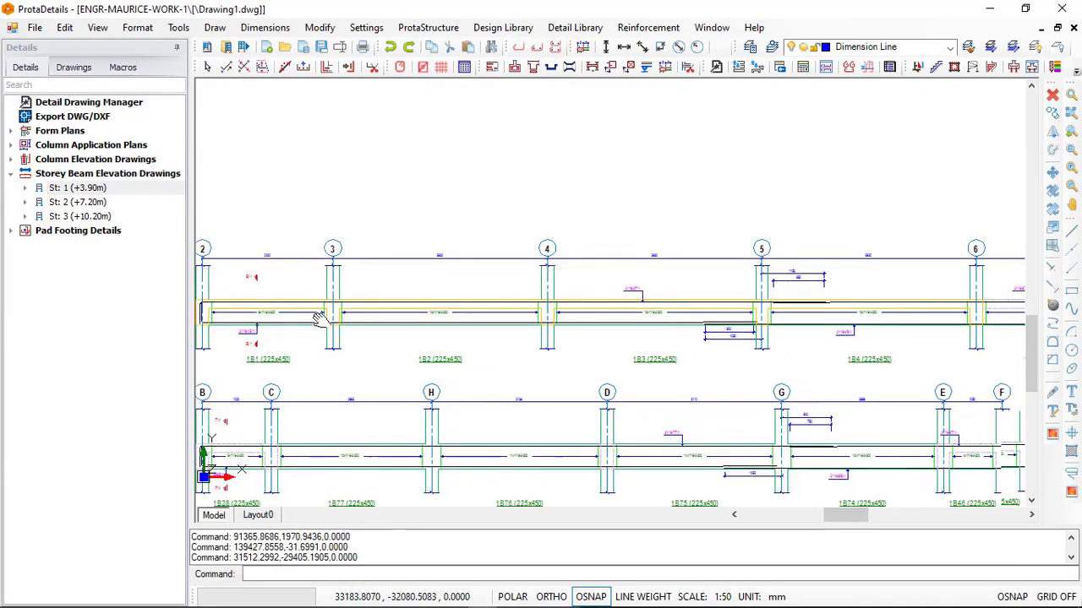
{"action": "scroll", "coordinate": [268, 307], "scroll_direction": "up", "scroll_amount": 4}
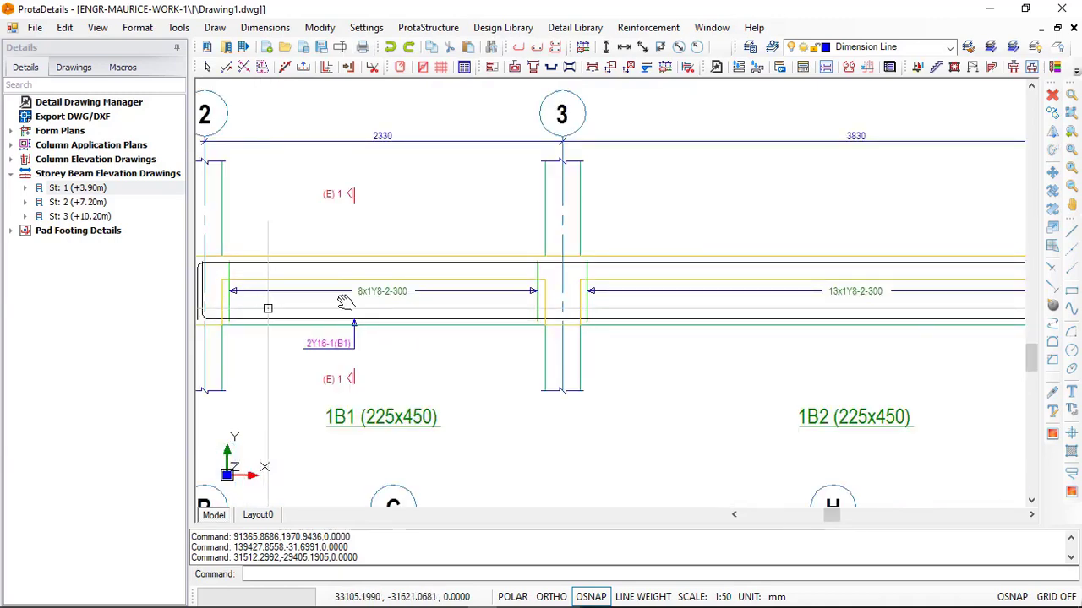
{"action": "scroll", "coordinate": [410, 298], "scroll_direction": "up", "scroll_amount": 1}
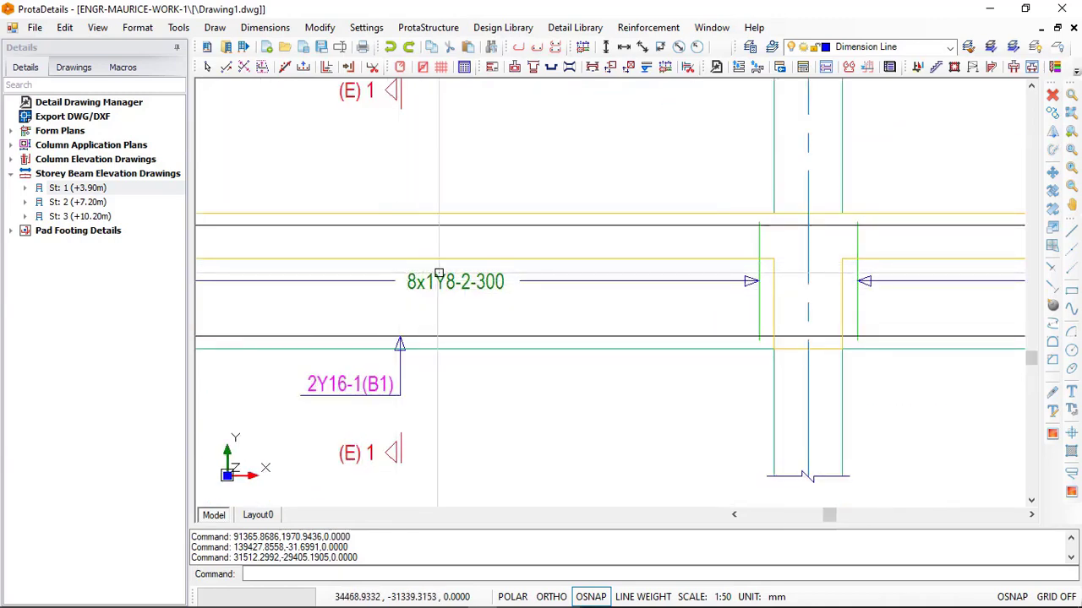
{"action": "scroll", "coordinate": [473, 253], "scroll_direction": "down", "scroll_amount": 1}
{"action": "scroll", "coordinate": [452, 270], "scroll_direction": "up", "scroll_amount": 2}
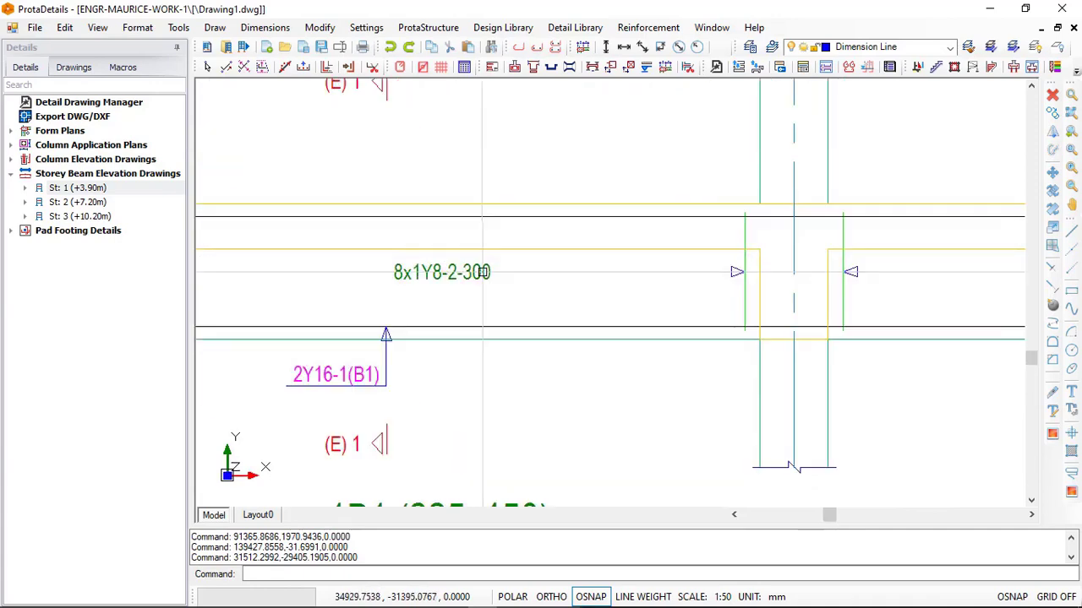
{"action": "scroll", "coordinate": [445, 284], "scroll_direction": "down", "scroll_amount": 3}
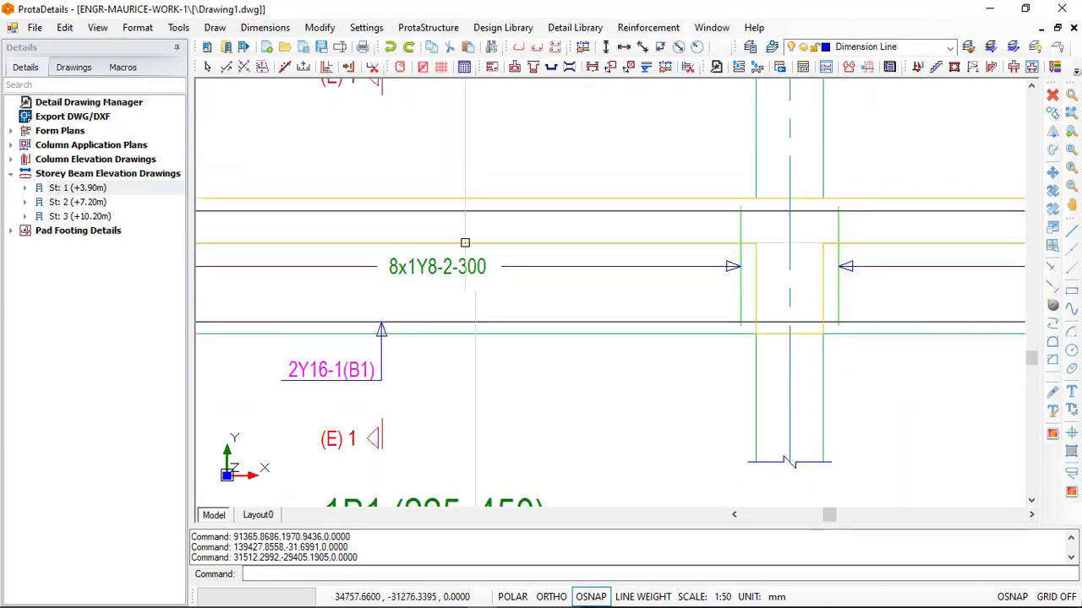
{"action": "scroll", "coordinate": [397, 291], "scroll_direction": "up", "scroll_amount": 3}
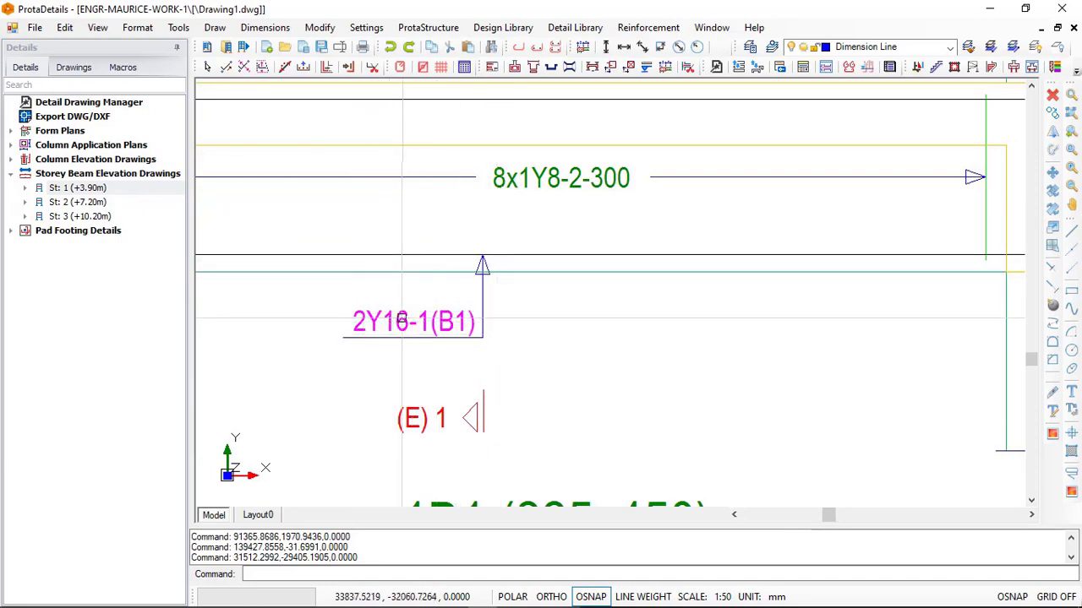
{"action": "scroll", "coordinate": [401, 319], "scroll_direction": "down", "scroll_amount": 4}
Follow the first elevation through beams 1B2 to 1B4 and check the top bar labels and lap dimensions around axis 5.
{"action": "middle_click_drag", "start_coordinate": [420, 284], "coordinate": [264, 281]}
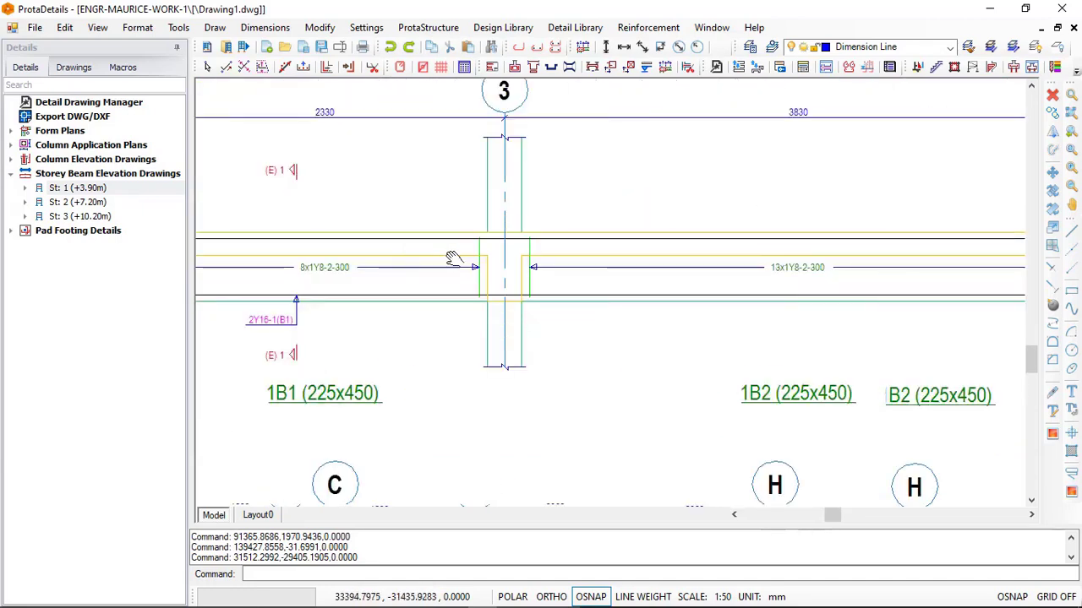
{"action": "scroll", "coordinate": [358, 285], "scroll_direction": "down", "scroll_amount": 1}
{"action": "middle_click_drag", "start_coordinate": [474, 297], "coordinate": [330, 290]}
{"action": "scroll", "coordinate": [930, 236], "scroll_direction": "up", "scroll_amount": 5}
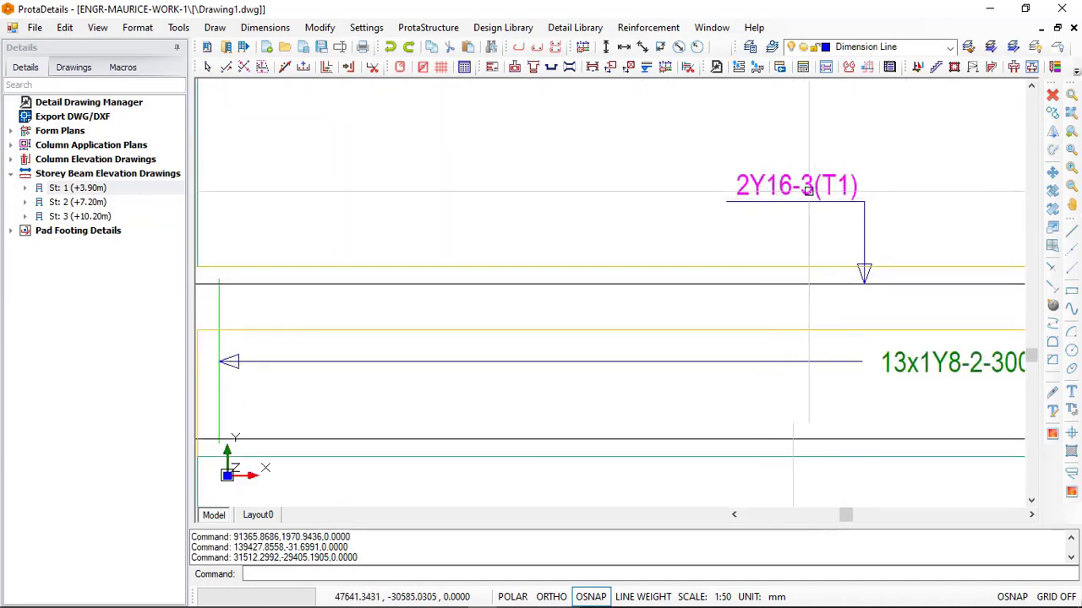
{"action": "scroll", "coordinate": [439, 247], "scroll_direction": "down", "scroll_amount": 3}
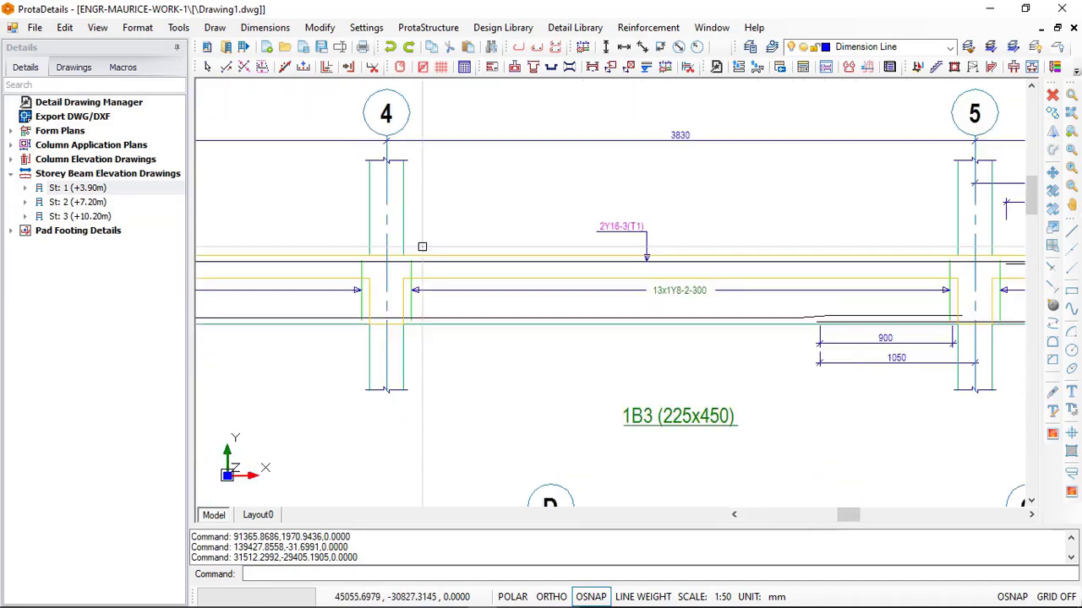
{"action": "scroll", "coordinate": [421, 246], "scroll_direction": "down", "scroll_amount": 3}
{"action": "scroll", "coordinate": [745, 228], "scroll_direction": "up", "scroll_amount": 5}
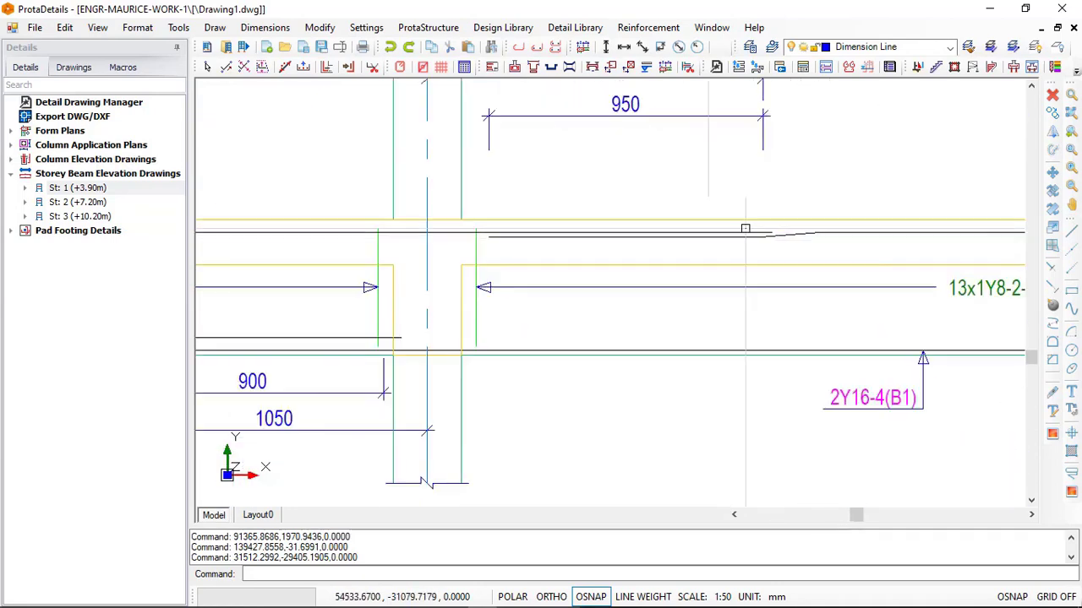
{"action": "middle_click_drag", "start_coordinate": [608, 323], "coordinate": [598, 359]}
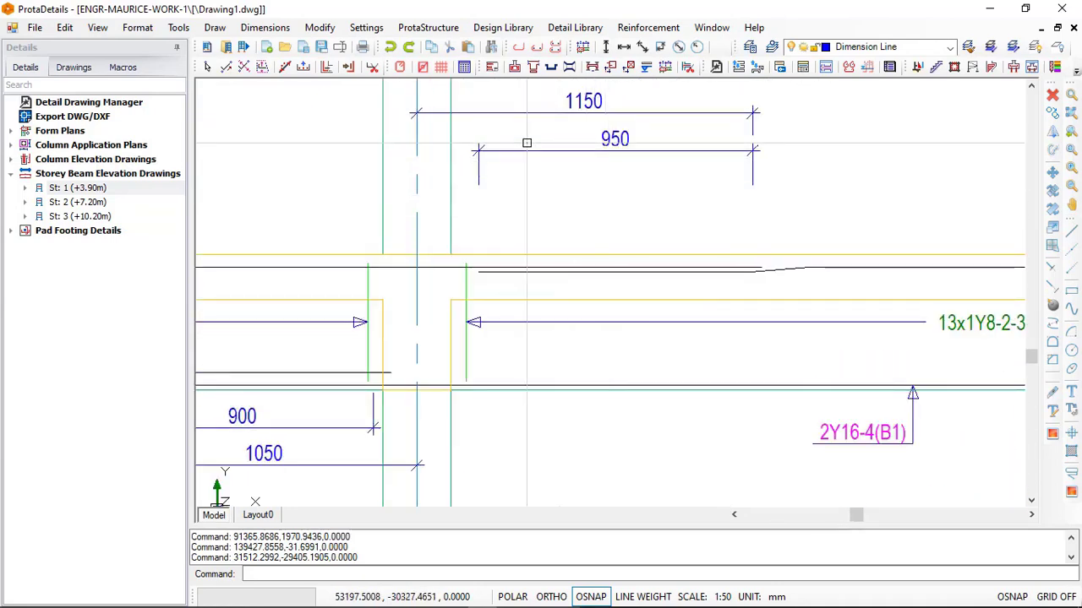
{"action": "scroll", "coordinate": [466, 189], "scroll_direction": "down", "scroll_amount": 1}
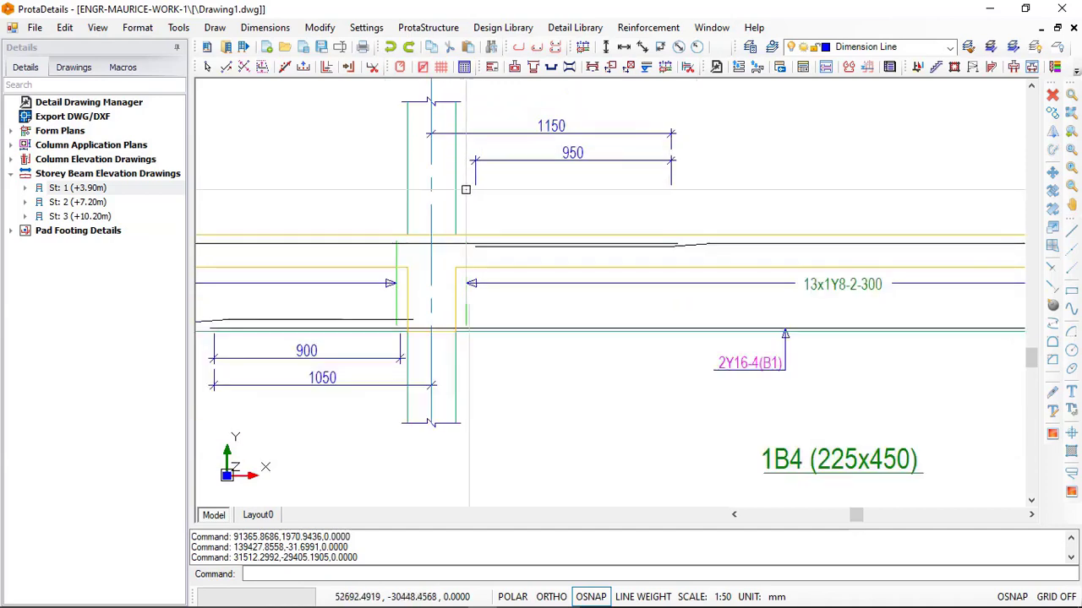
{"action": "scroll", "coordinate": [465, 189], "scroll_direction": "down", "scroll_amount": 5}
Inspect cross-section (E) 1-1 beside the first beam elevation for its dimensions, main bars and links.
{"action": "scroll", "coordinate": [824, 182], "scroll_direction": "up", "scroll_amount": 2}
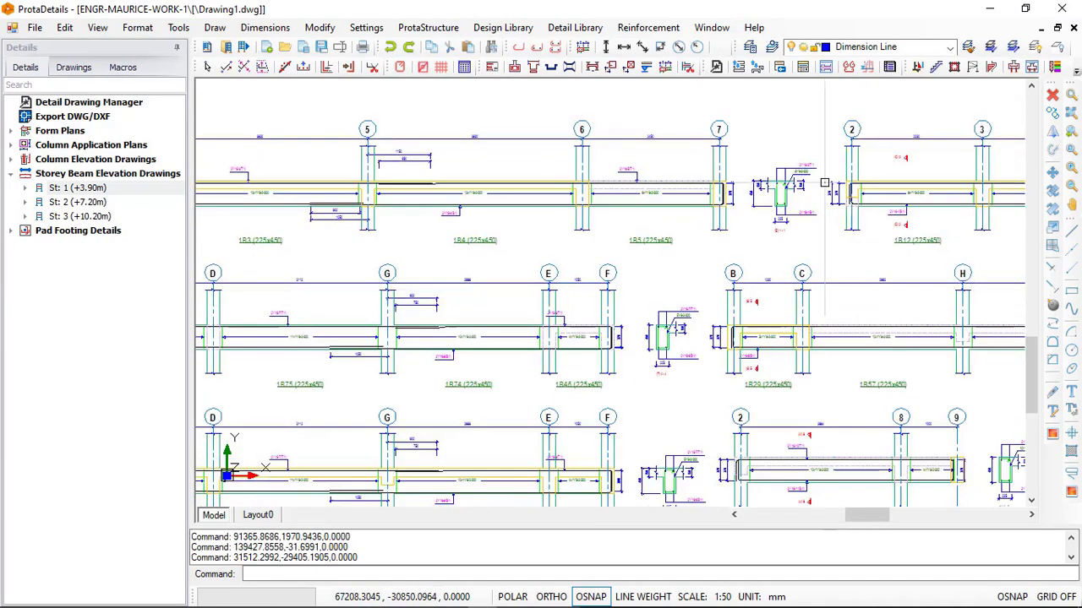
{"action": "scroll", "coordinate": [824, 182], "scroll_direction": "up", "scroll_amount": 4}
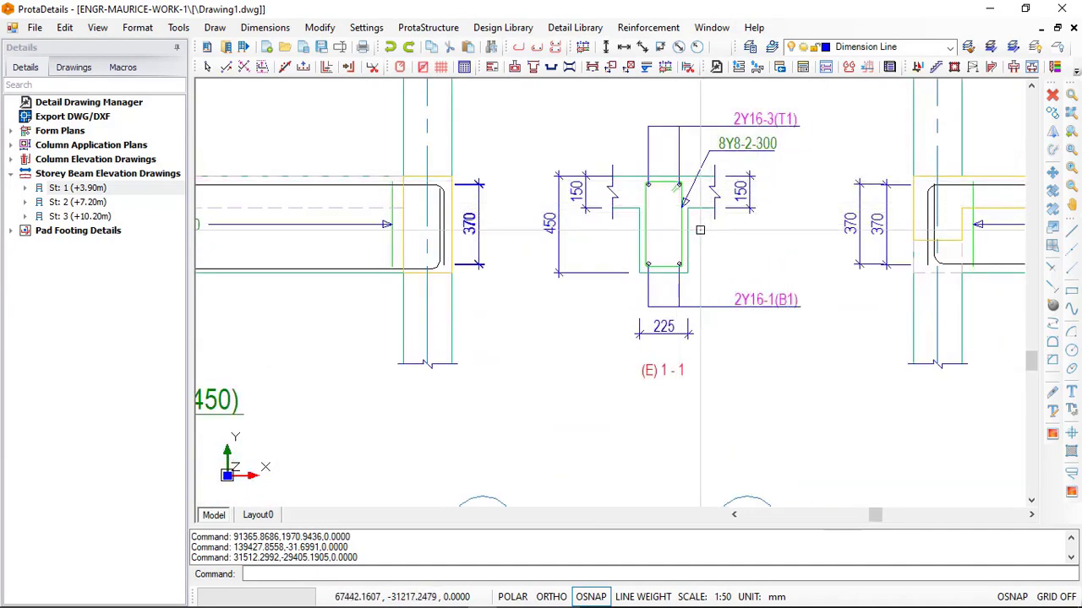
{"action": "scroll", "coordinate": [620, 173], "scroll_direction": "up", "scroll_amount": 3}
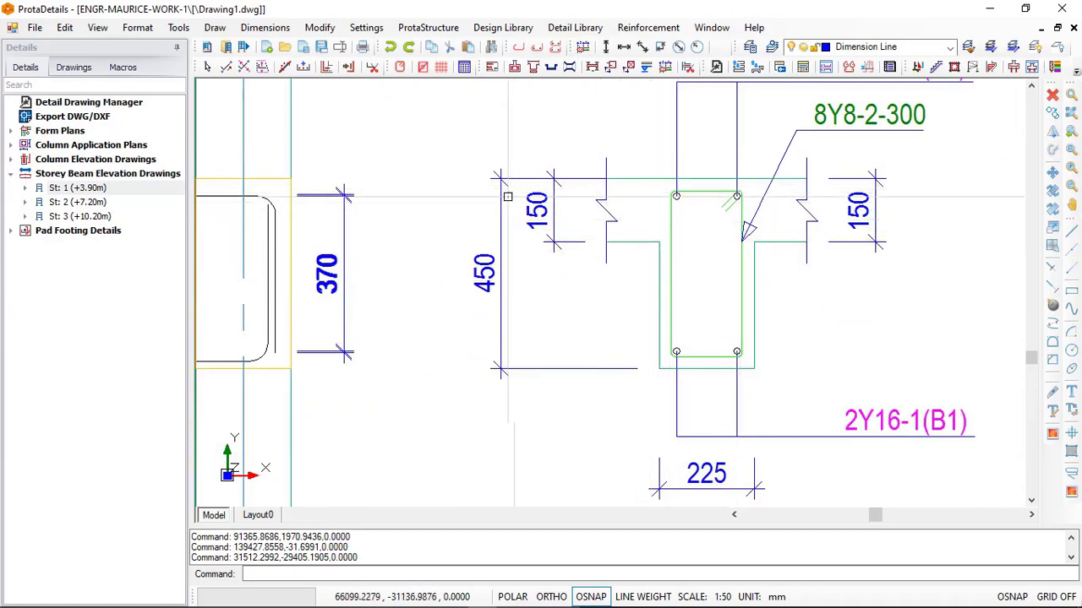
{"action": "scroll", "coordinate": [524, 201], "scroll_direction": "down", "scroll_amount": 4}
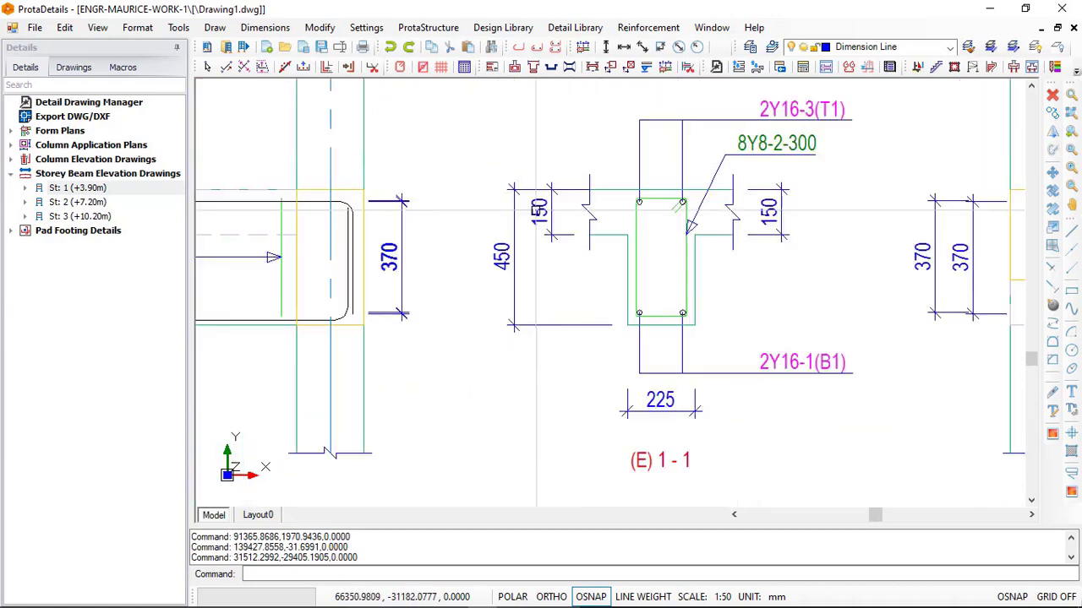
{"action": "scroll", "coordinate": [540, 168], "scroll_direction": "down", "scroll_amount": 10}
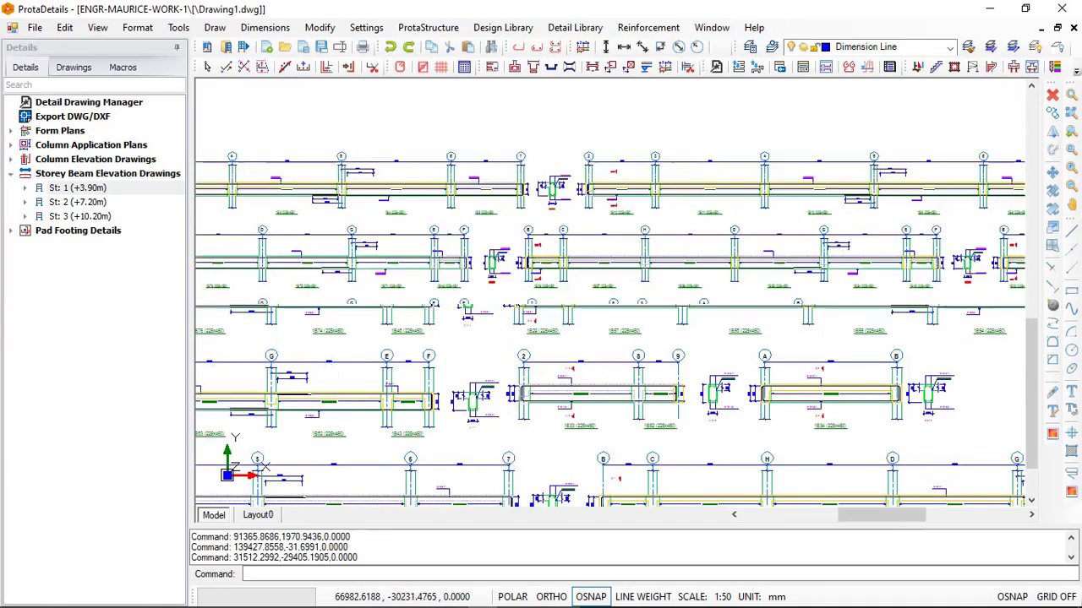
Look over all rows of the storey 1 beam elevations, checking the details around beams 1B55 and 1B34.
{"action": "scroll", "coordinate": [540, 167], "scroll_direction": "down", "scroll_amount": 5}
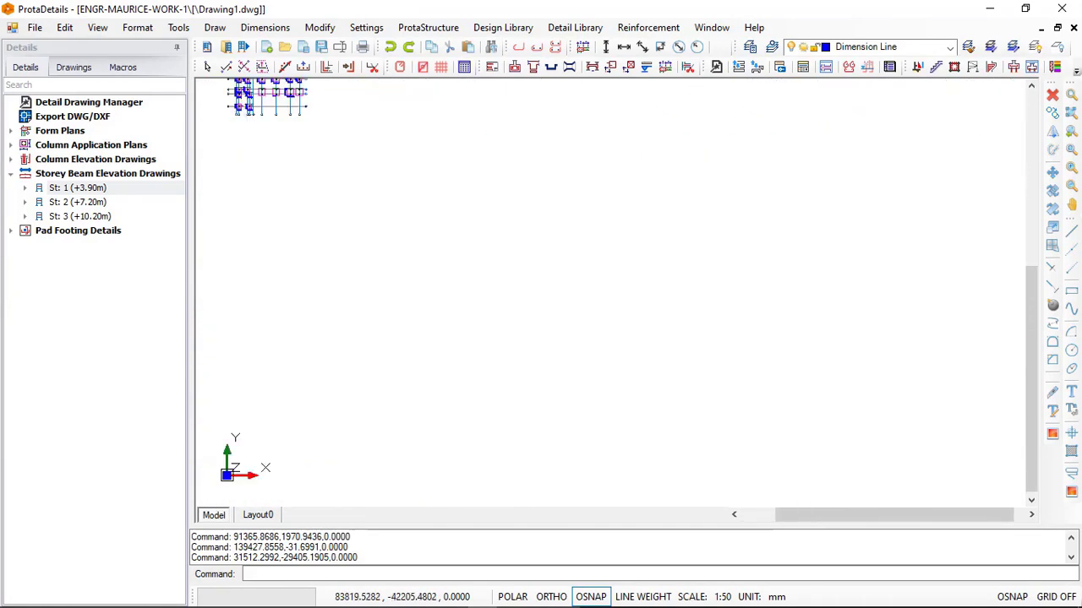
{"action": "scroll", "coordinate": [509, 270], "scroll_direction": "up", "scroll_amount": 8}
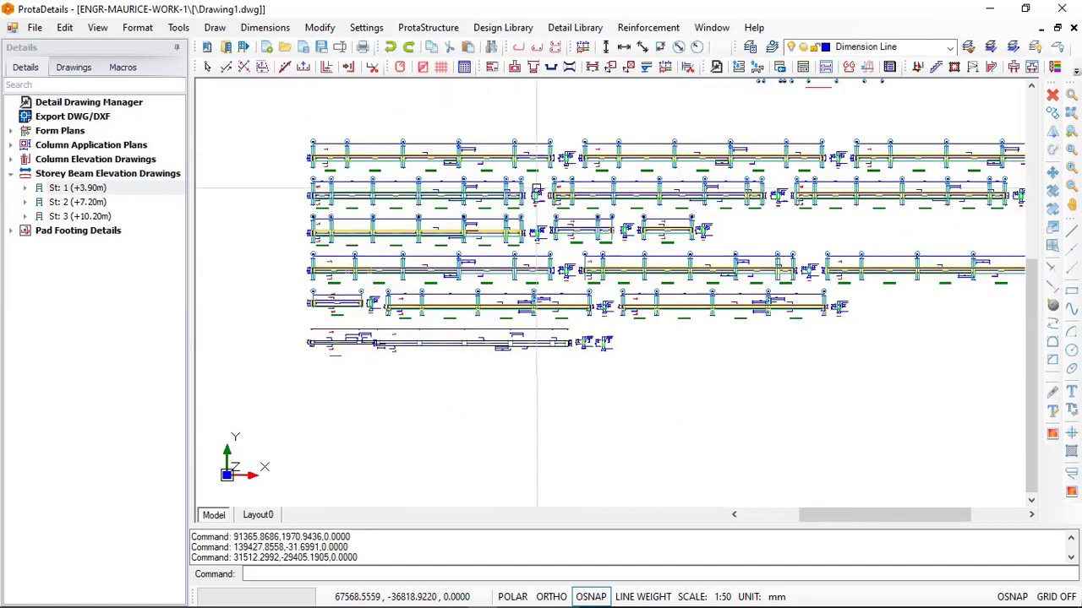
{"action": "scroll", "coordinate": [657, 214], "scroll_direction": "up", "scroll_amount": 10}
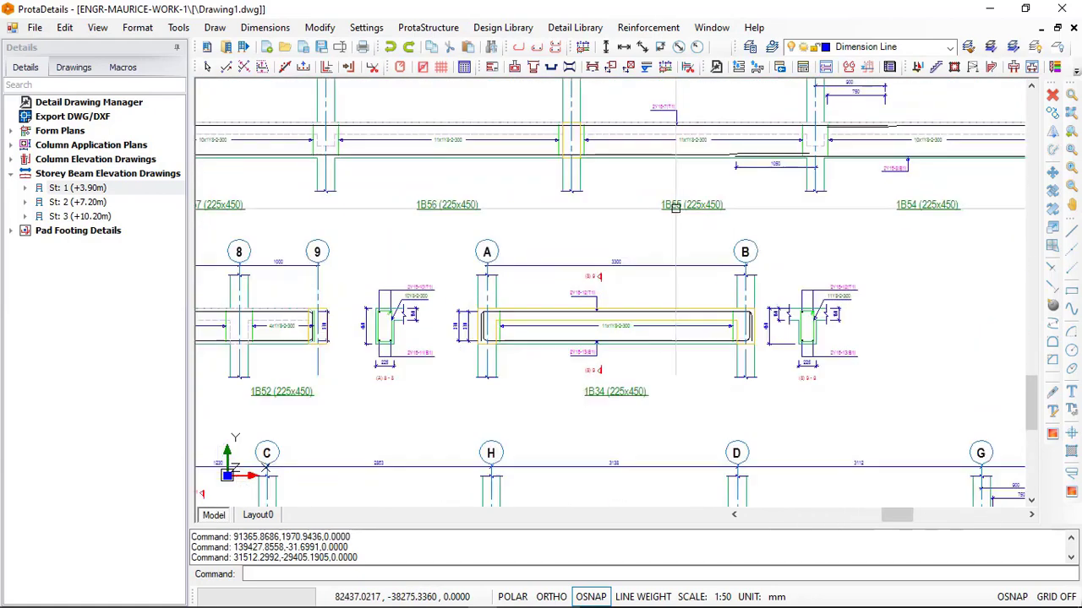
{"action": "scroll", "coordinate": [676, 207], "scroll_direction": "up", "scroll_amount": 2}
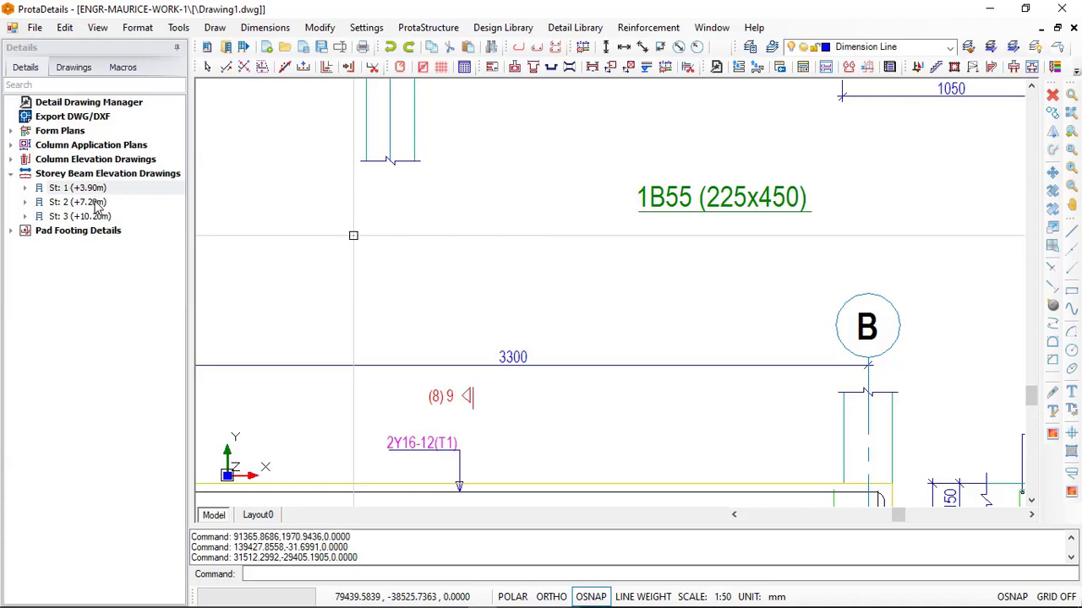
{"action": "scroll", "coordinate": [384, 263], "scroll_direction": "down", "scroll_amount": 5}
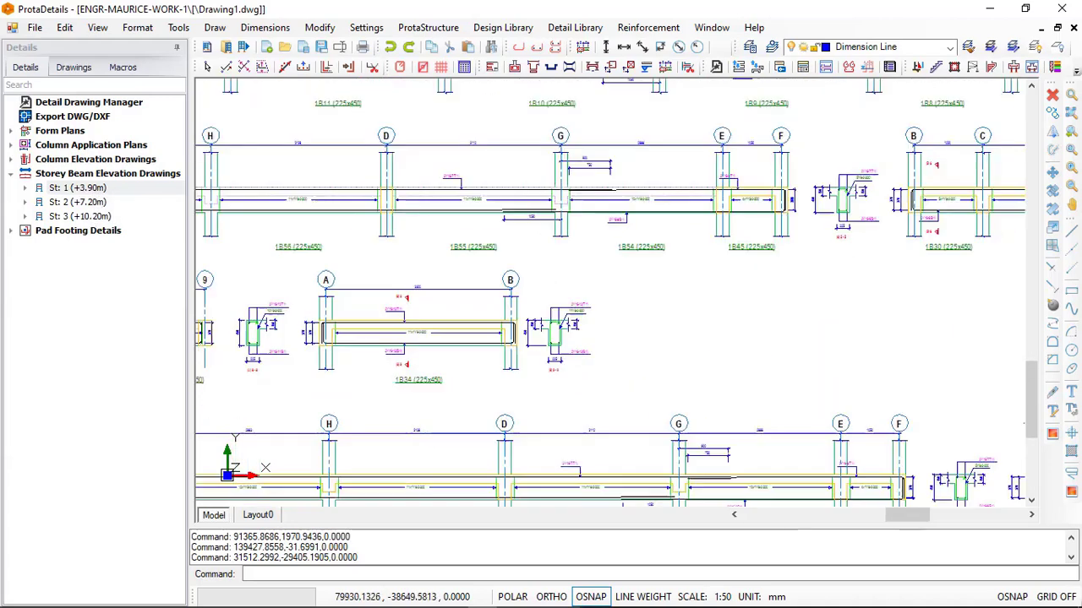
{"action": "scroll", "coordinate": [441, 236], "scroll_direction": "down", "scroll_amount": 6}
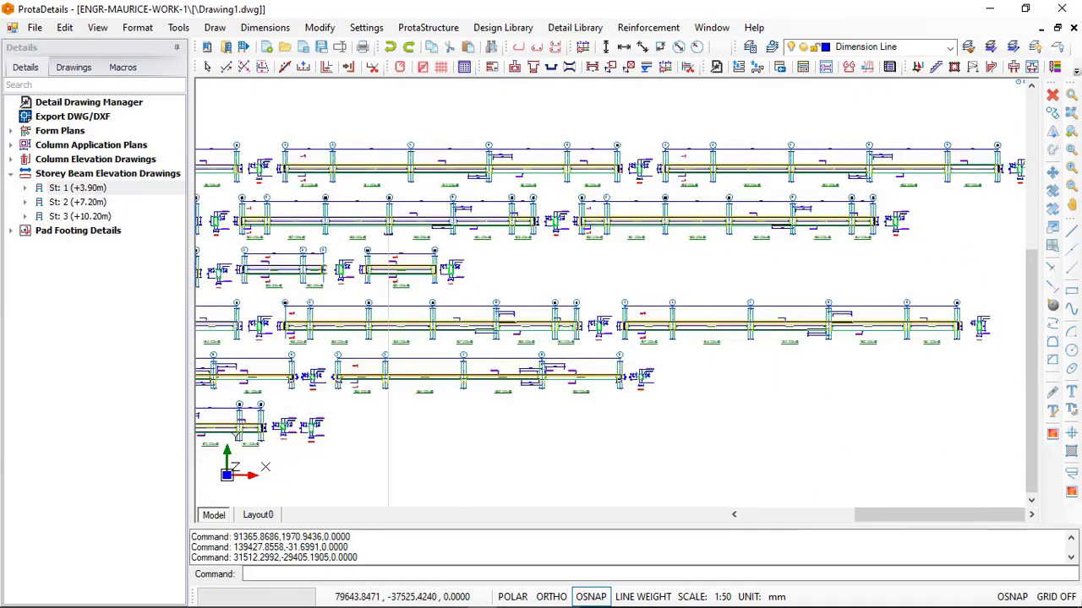
Examine the beam elevations quantity take-off table beside the storey 1 elevations for bar sizes, lengths and weights.
{"action": "middle_click_drag", "start_coordinate": [452, 248], "coordinate": [300, 248]}
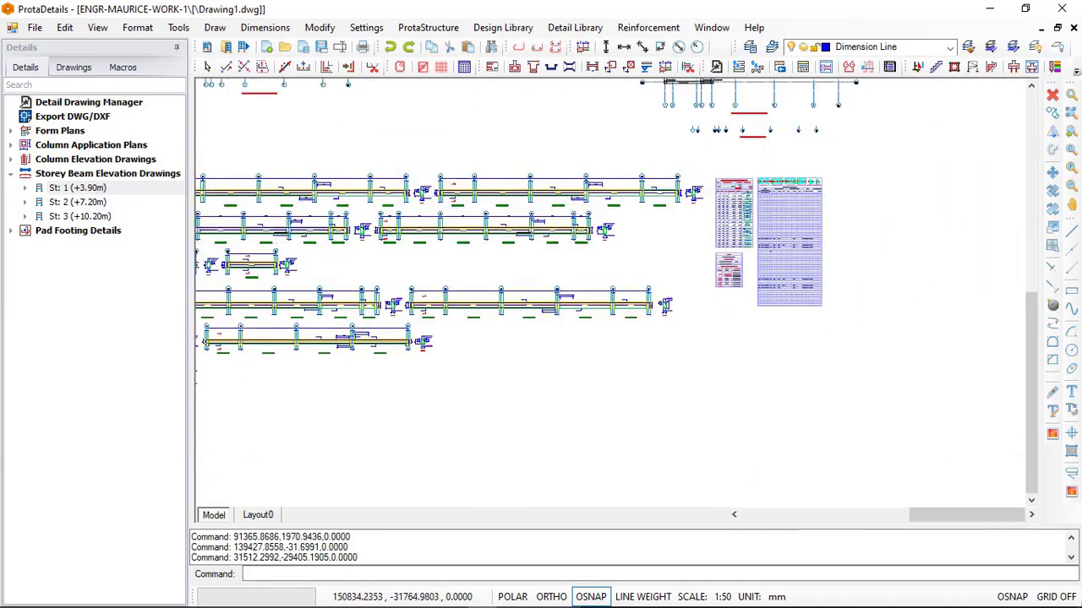
{"action": "scroll", "coordinate": [715, 193], "scroll_direction": "up", "scroll_amount": 3}
{"action": "scroll", "coordinate": [715, 193], "scroll_direction": "up", "scroll_amount": 4}
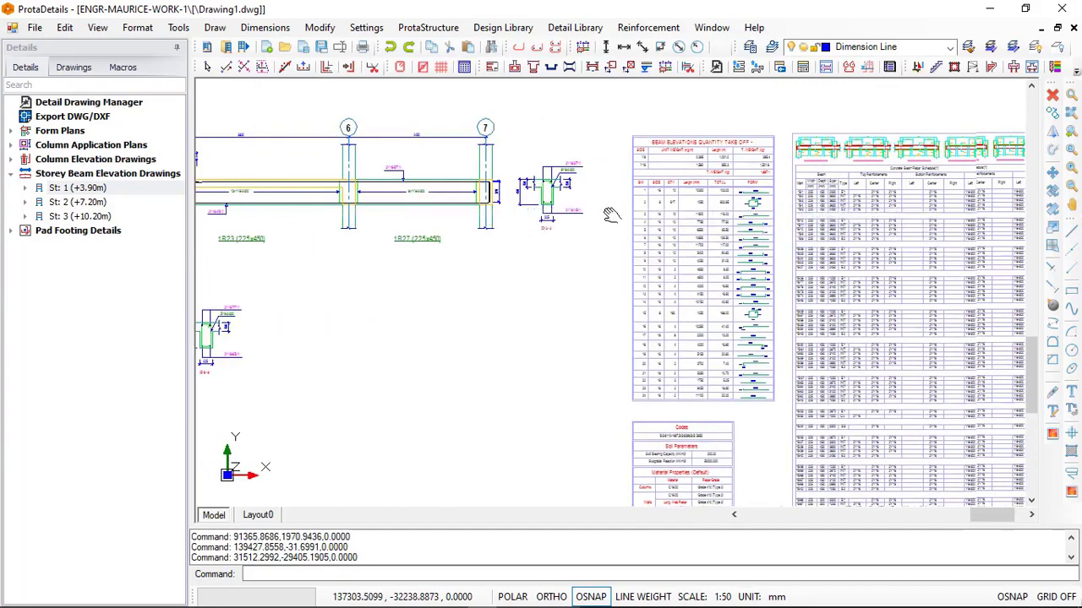
{"action": "scroll", "coordinate": [693, 152], "scroll_direction": "up", "scroll_amount": 5}
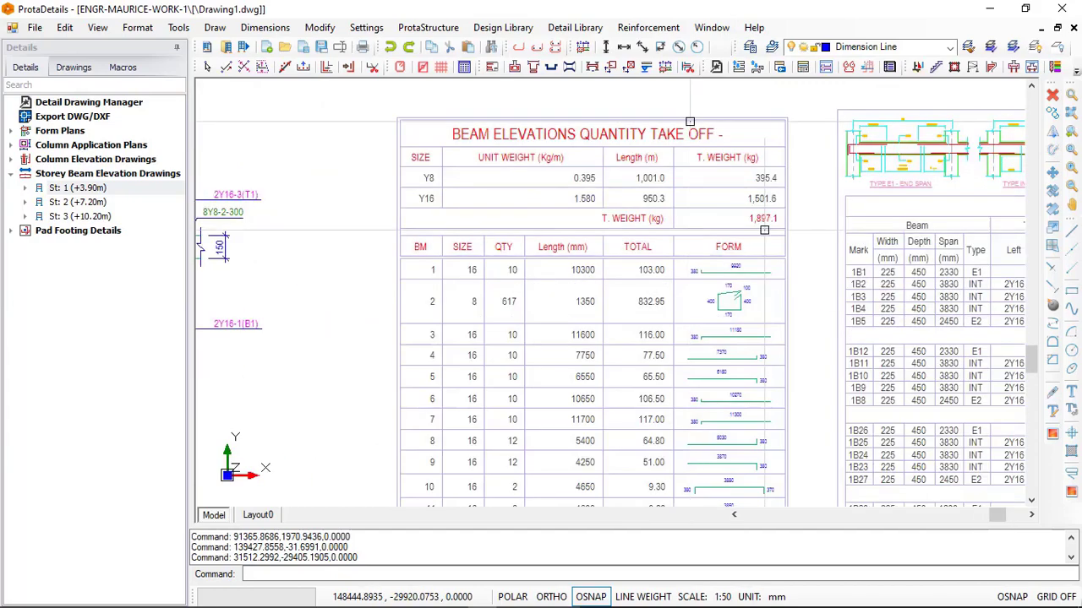
{"action": "mouse_move", "coordinate": [509, 222]}
{"action": "middle_mouse_down"}
{"action": "mouse_move", "coordinate": [565, 229]}
{"action": "mouse_move", "coordinate": [429, 195]}
{"action": "middle_mouse_up"}
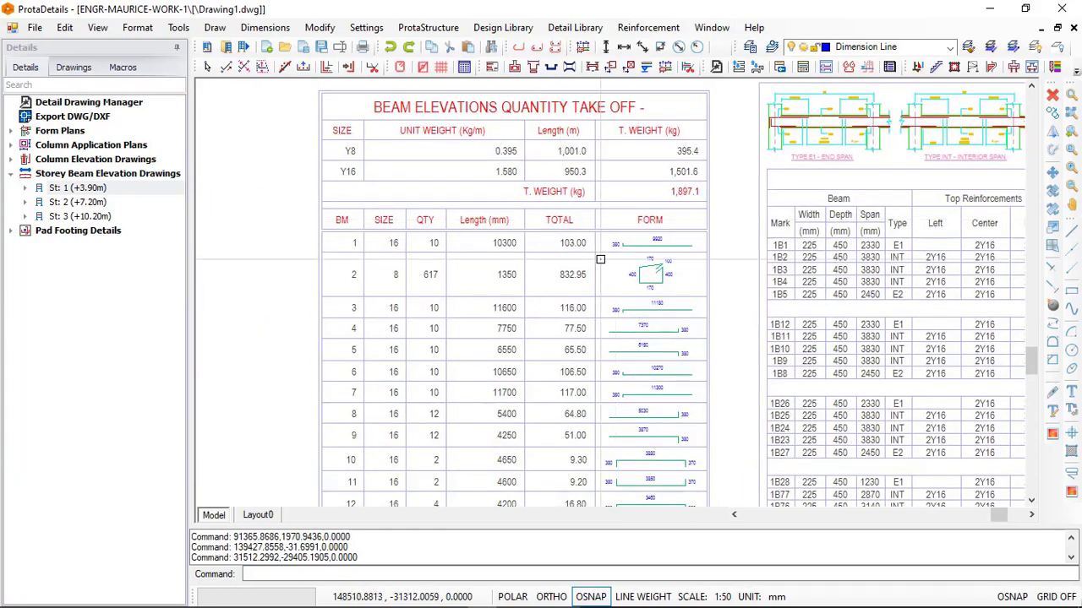
{"action": "scroll", "coordinate": [528, 249], "scroll_direction": "down", "scroll_amount": 2}
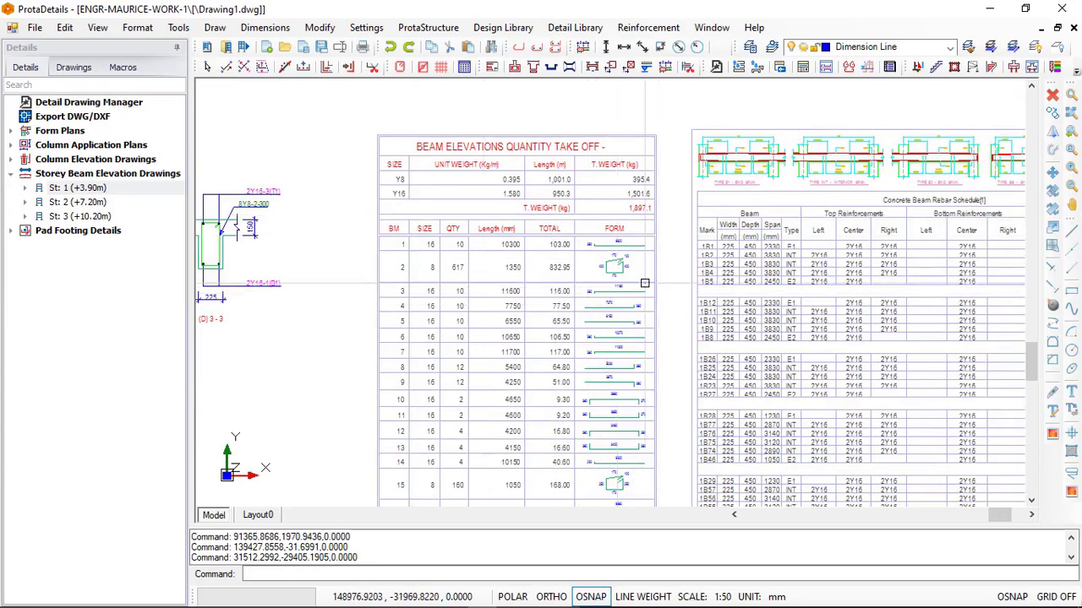
Check the bar mark, size, quantity, length and bending form columns of the quantity take-off table, and its weight summary.
{"action": "scroll", "coordinate": [668, 237], "scroll_direction": "up", "scroll_amount": 6}
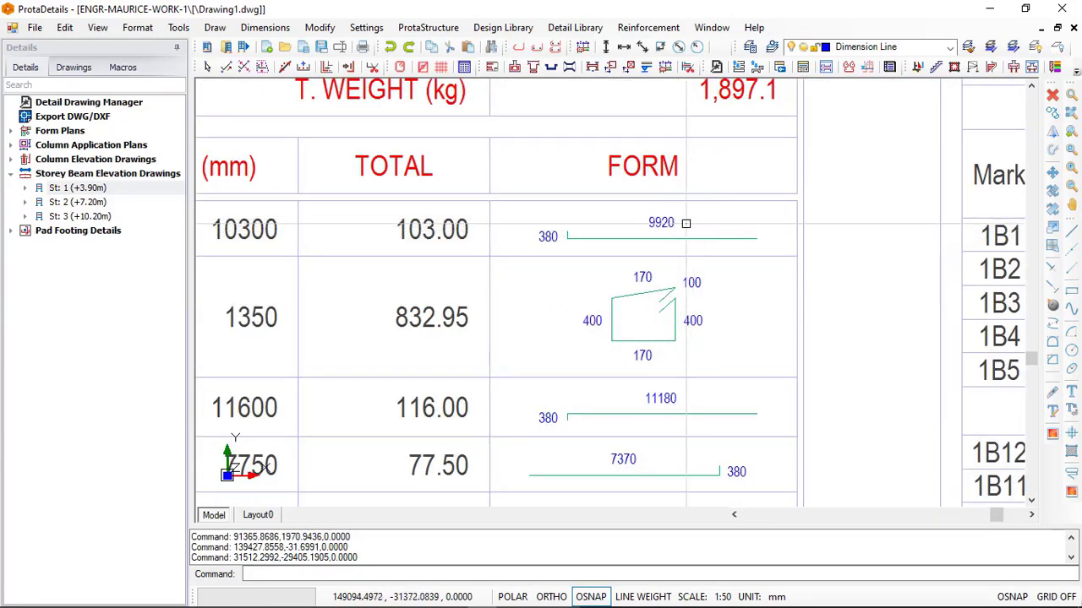
{"action": "scroll", "coordinate": [740, 228], "scroll_direction": "down", "scroll_amount": 2}
{"action": "scroll", "coordinate": [627, 242], "scroll_direction": "up", "scroll_amount": 1}
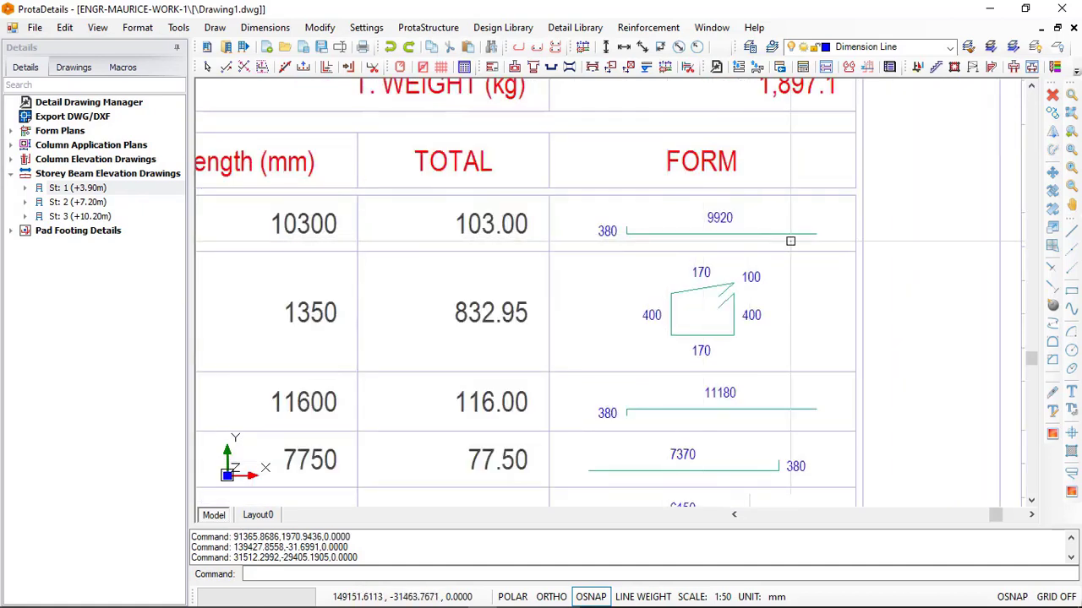
{"action": "scroll", "coordinate": [857, 243], "scroll_direction": "down", "scroll_amount": 2}
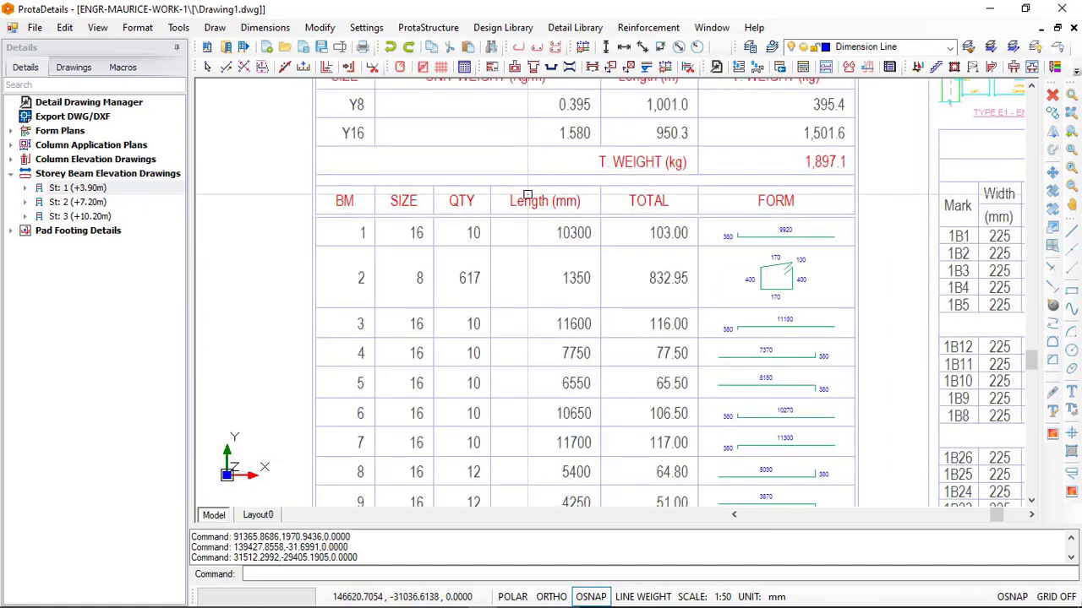
{"action": "scroll", "coordinate": [436, 230], "scroll_direction": "up", "scroll_amount": 1}
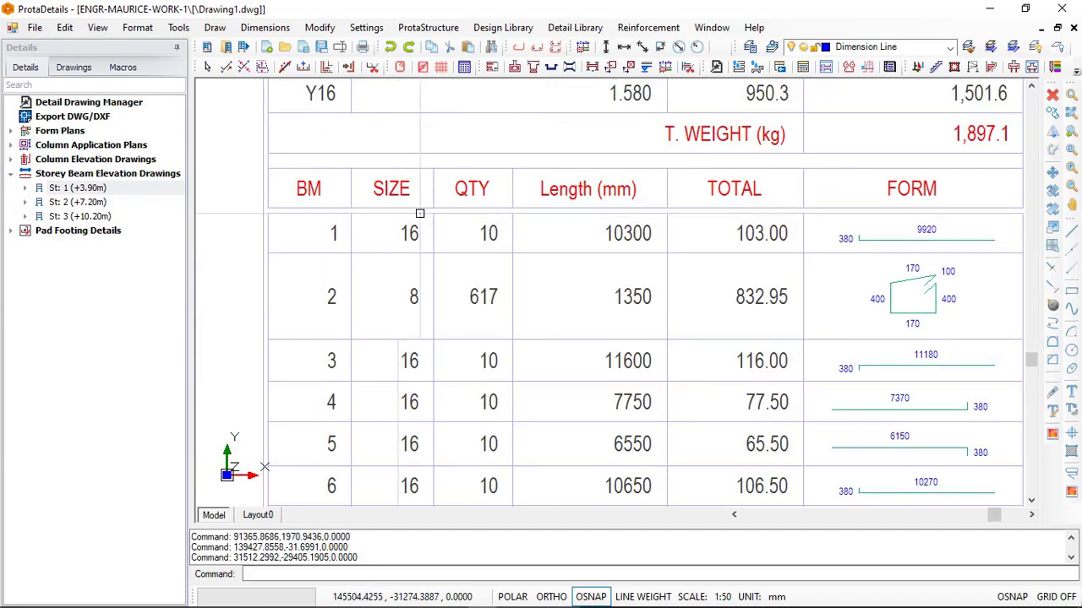
{"action": "scroll", "coordinate": [324, 196], "scroll_direction": "down", "scroll_amount": 1}
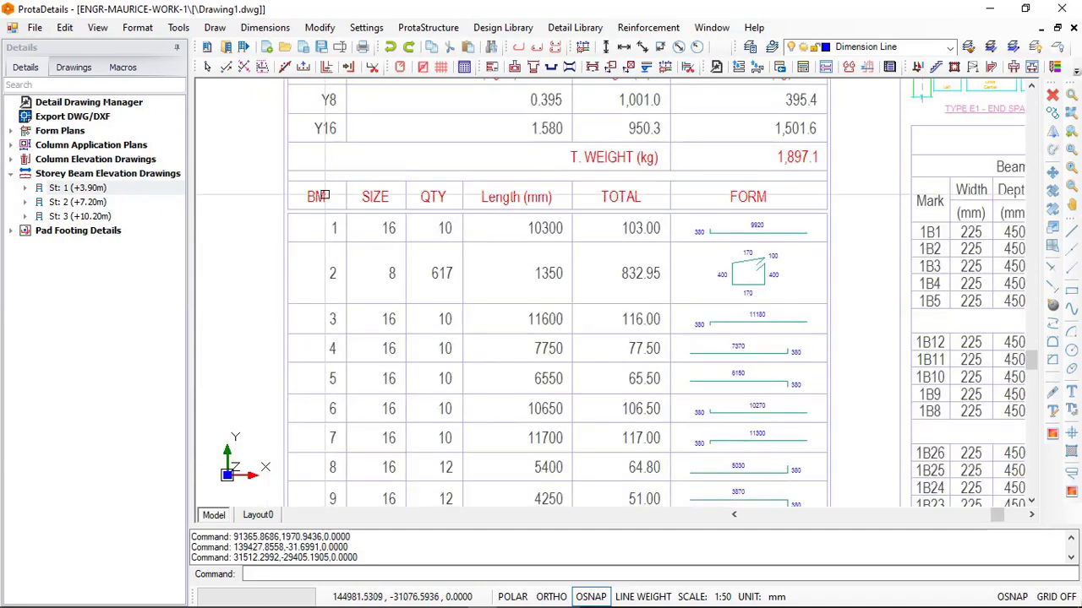
{"action": "middle_click_drag", "start_coordinate": [394, 270], "coordinate": [353, 410]}
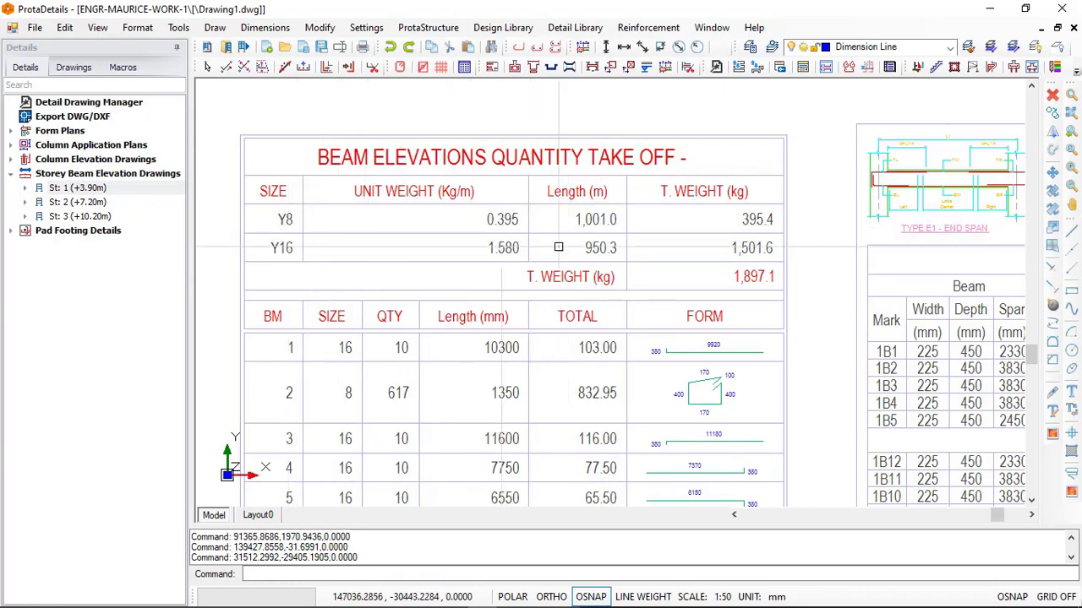
Examine the concrete beam rebar schedule with its span type diagrams, top and bottom reinforcement and link columns.
{"action": "scroll", "coordinate": [577, 231], "scroll_direction": "down", "scroll_amount": 5}
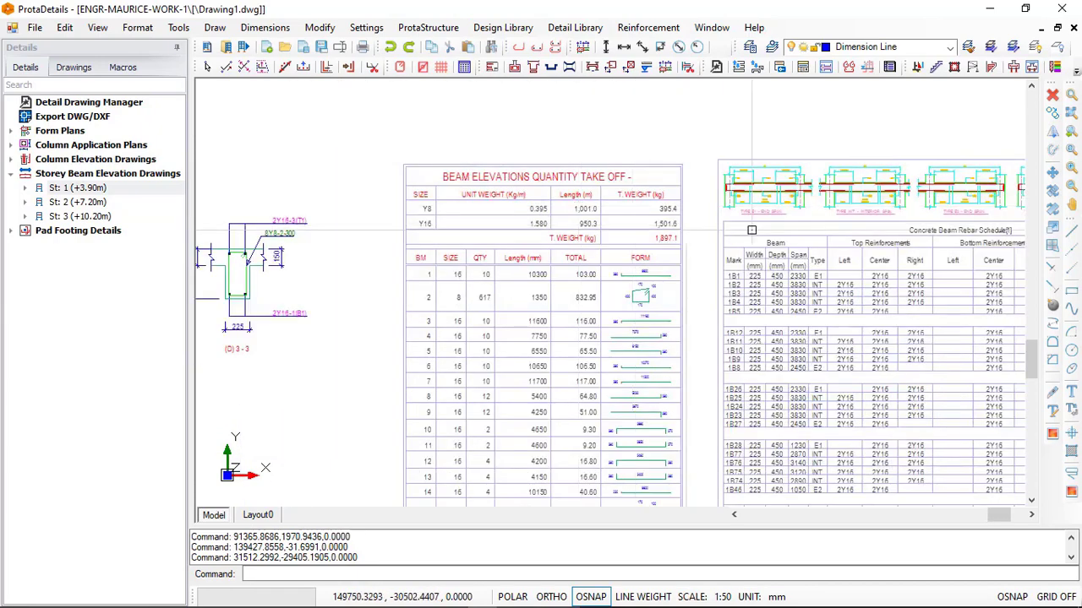
{"action": "middle_click_drag", "start_coordinate": [801, 237], "coordinate": [655, 238]}
{"action": "scroll", "coordinate": [628, 238], "scroll_direction": "up", "scroll_amount": 5}
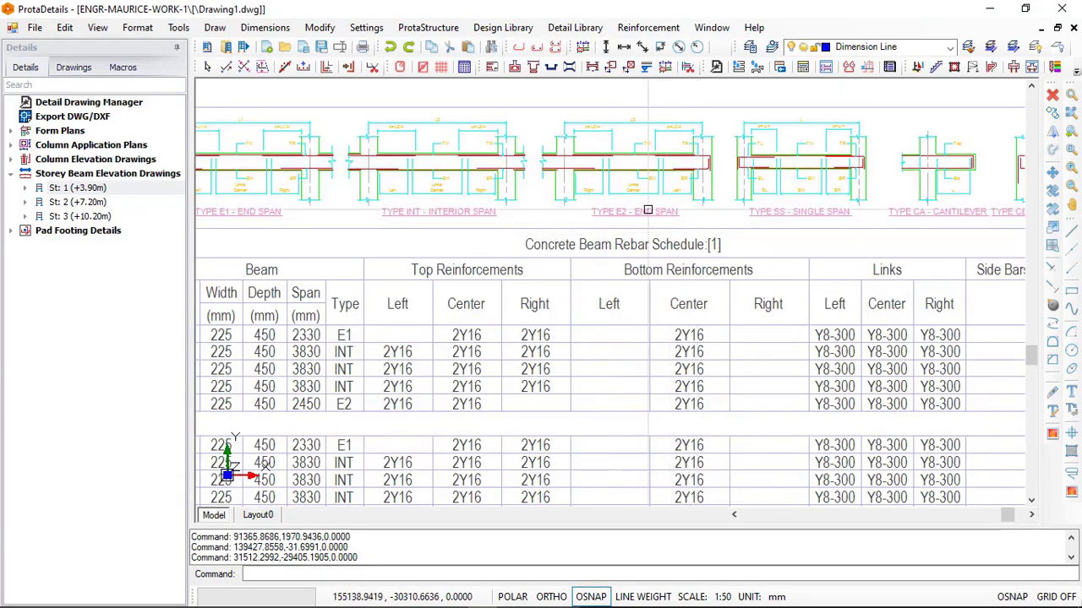
{"action": "scroll", "coordinate": [647, 209], "scroll_direction": "down", "scroll_amount": 4}
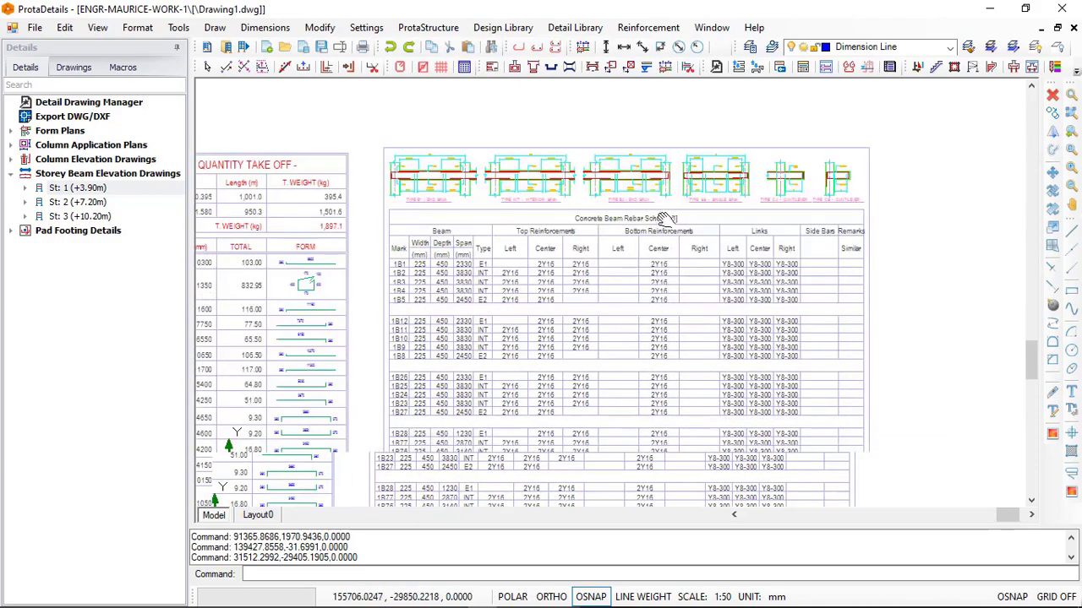
{"action": "scroll", "coordinate": [647, 211], "scroll_direction": "down", "scroll_amount": 3}
{"action": "scroll", "coordinate": [476, 320], "scroll_direction": "down", "scroll_amount": 4}
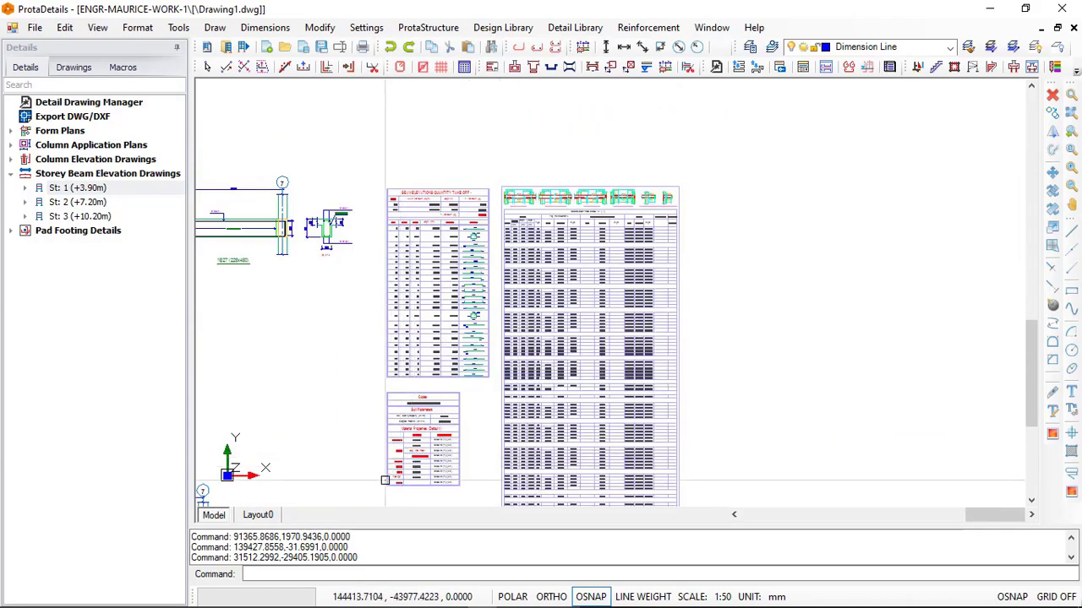
Review the table of codes, soil parameters and default material properties below the quantity take-off.
{"action": "scroll", "coordinate": [474, 436], "scroll_direction": "up", "scroll_amount": 5}
{"action": "scroll", "coordinate": [474, 436], "scroll_direction": "down", "scroll_amount": 6}
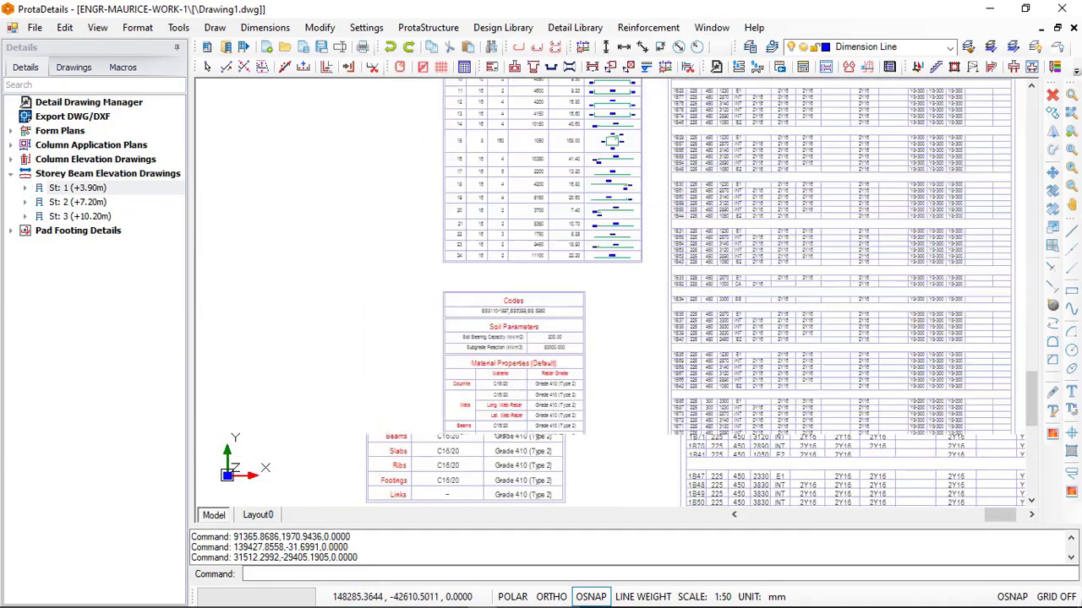
{"action": "mouse_move", "coordinate": [763, 318]}
{"action": "middle_mouse_down"}
{"action": "mouse_move", "coordinate": [752, 329]}
{"action": "mouse_move", "coordinate": [768, 294]}
{"action": "middle_mouse_up"}
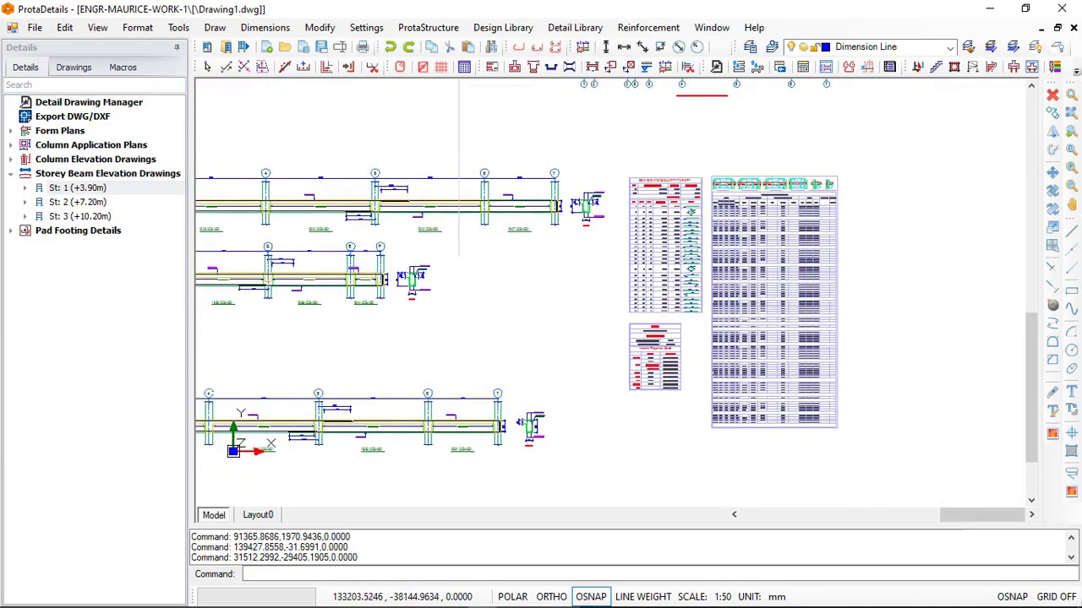
Inspect cross-section (5) 6-6 beside beam 1B44, and look over the form plans and beam elevations as a whole.
{"action": "scroll", "coordinate": [405, 269], "scroll_direction": "up", "scroll_amount": 8}
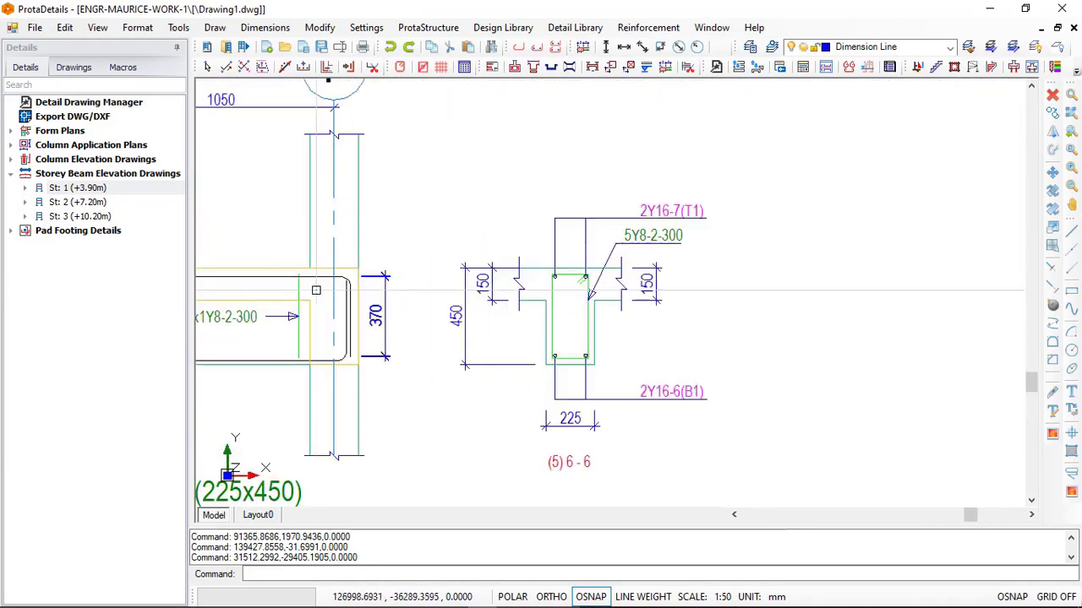
{"action": "scroll", "coordinate": [506, 287], "scroll_direction": "down", "scroll_amount": 6}
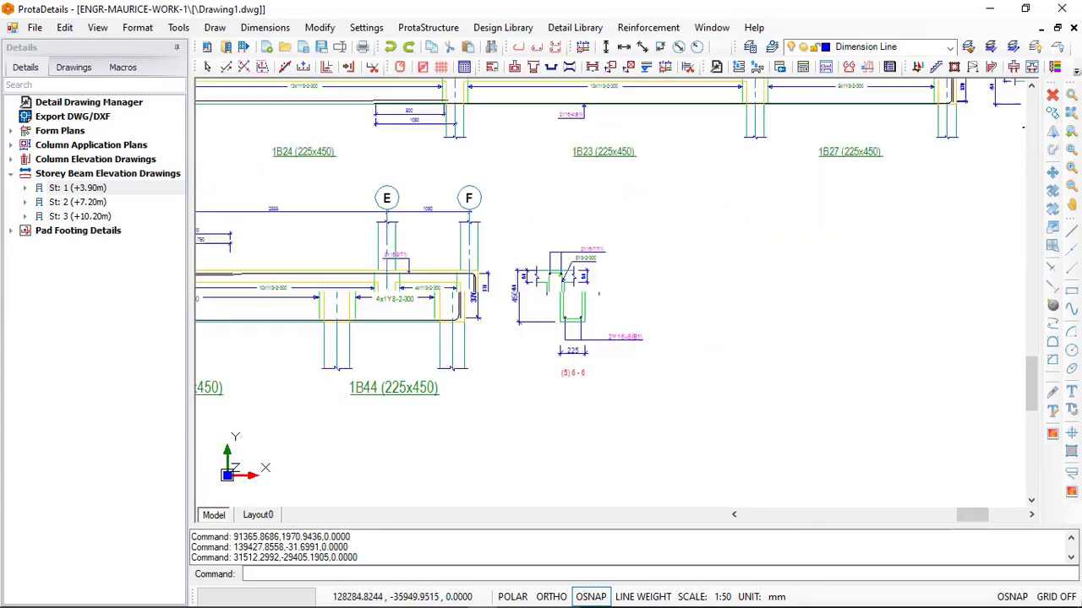
{"action": "scroll", "coordinate": [504, 287], "scroll_direction": "down", "scroll_amount": 5}
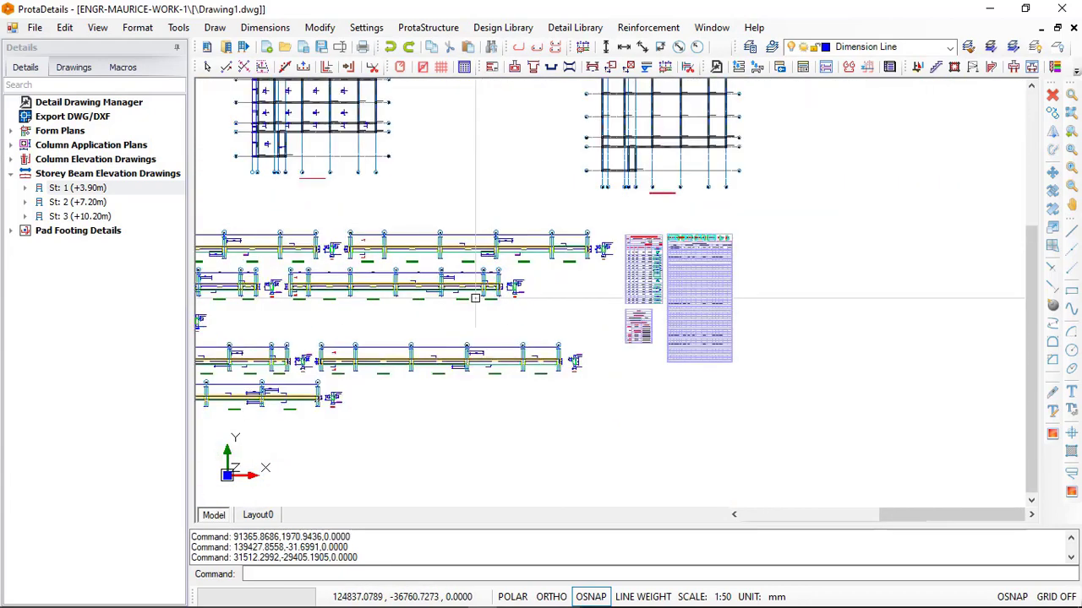
{"action": "scroll", "coordinate": [490, 271], "scroll_direction": "down", "scroll_amount": 3}
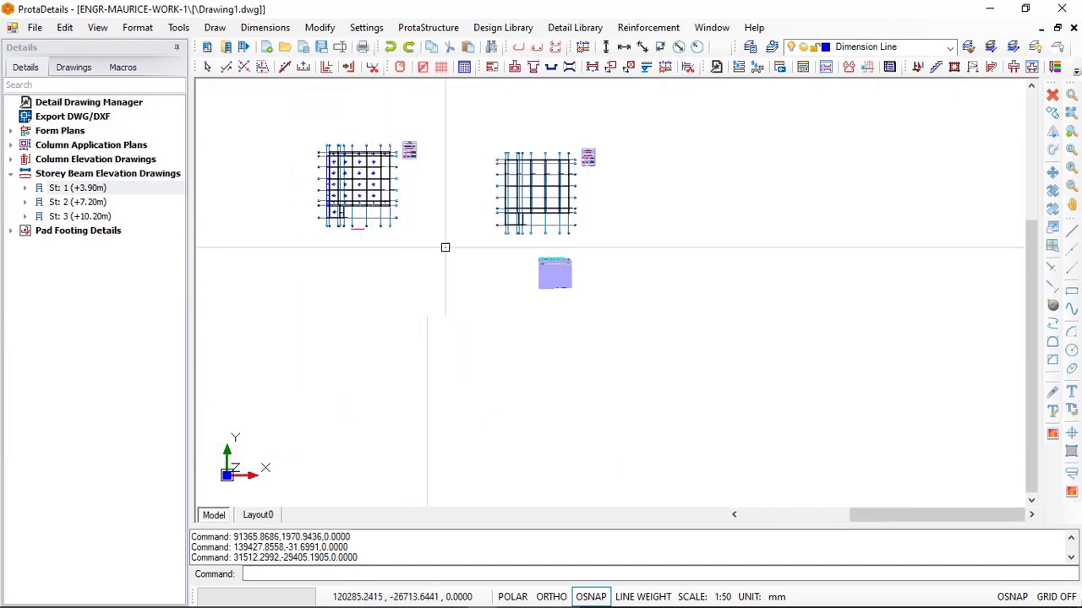
Draw all beam elevations for St: 2 (+7.20m) and insert them directly below the storey 1 elevations, aligned with their starting edge.
{"action": "scroll", "coordinate": [498, 256], "scroll_direction": "down", "scroll_amount": 2}
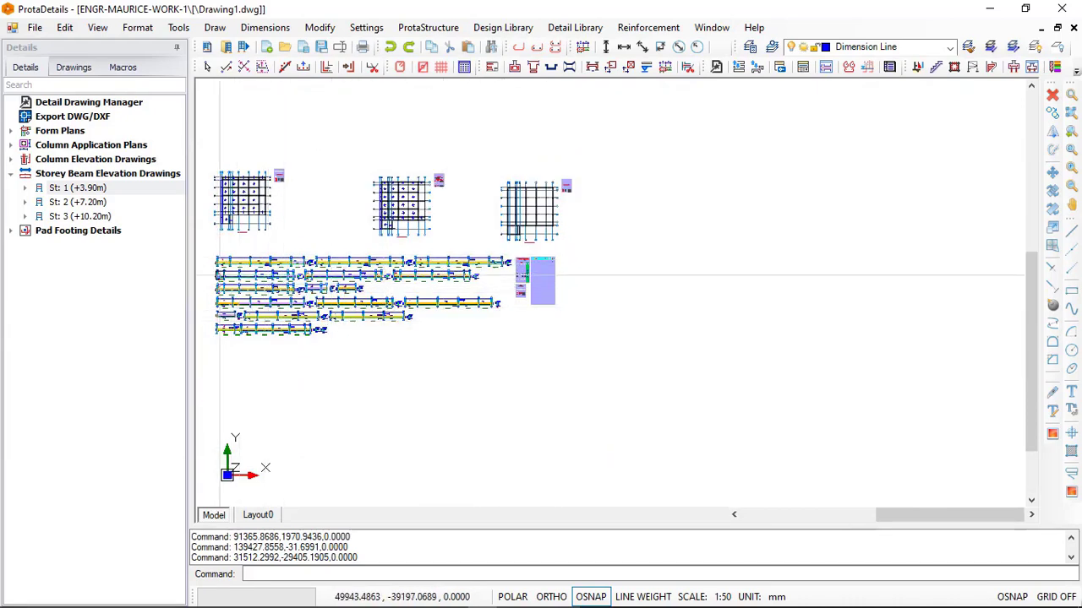
{"action": "left_click", "coordinate": [77, 205]}
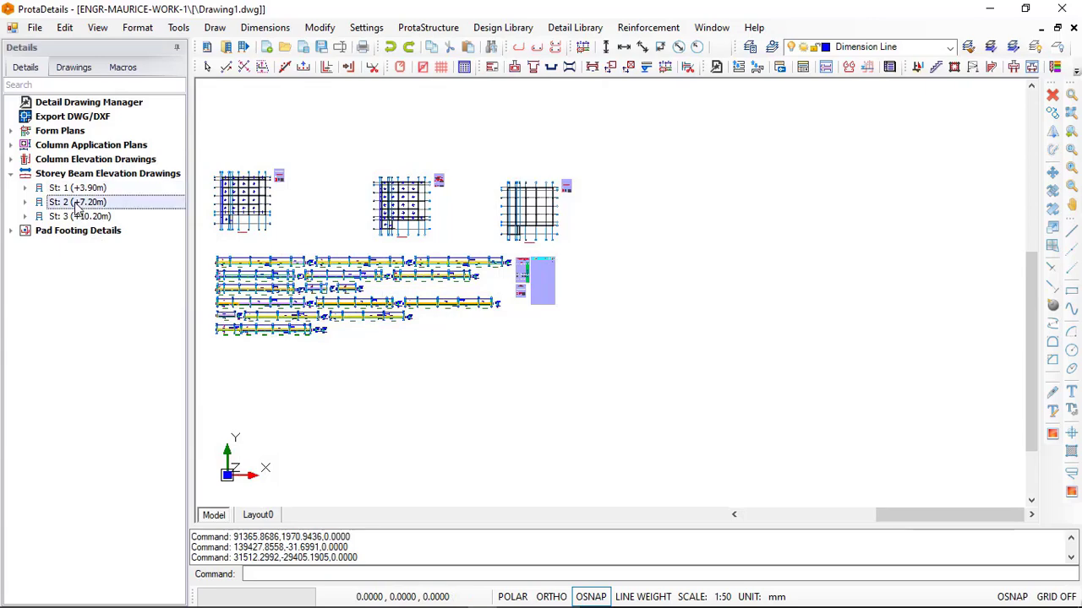
{"action": "right_click", "coordinate": [77, 205]}
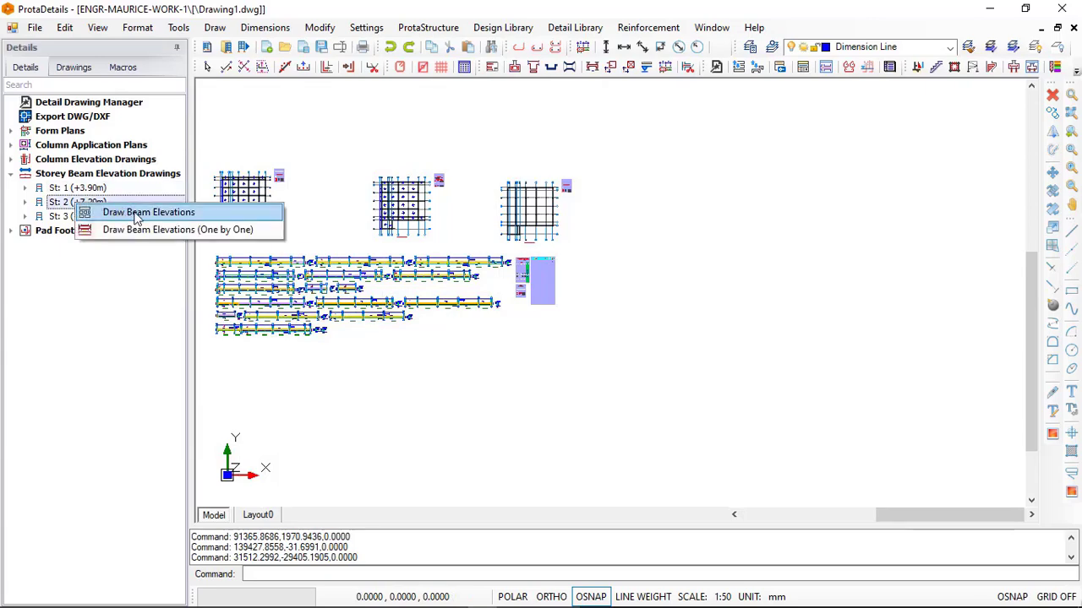
{"action": "left_click", "coordinate": [136, 213]}
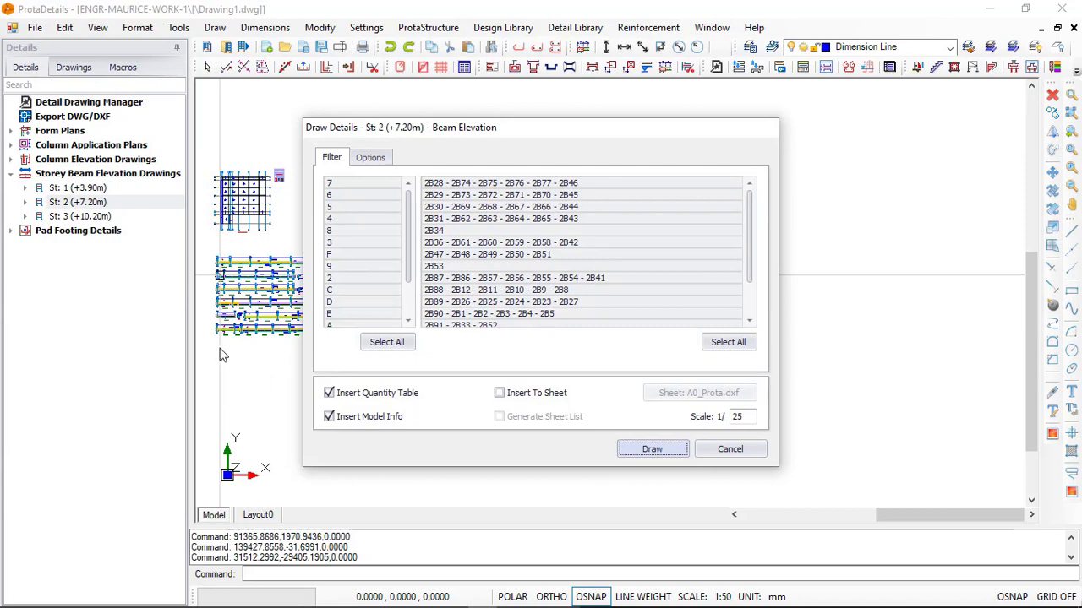
{"action": "left_click", "coordinate": [651, 450]}
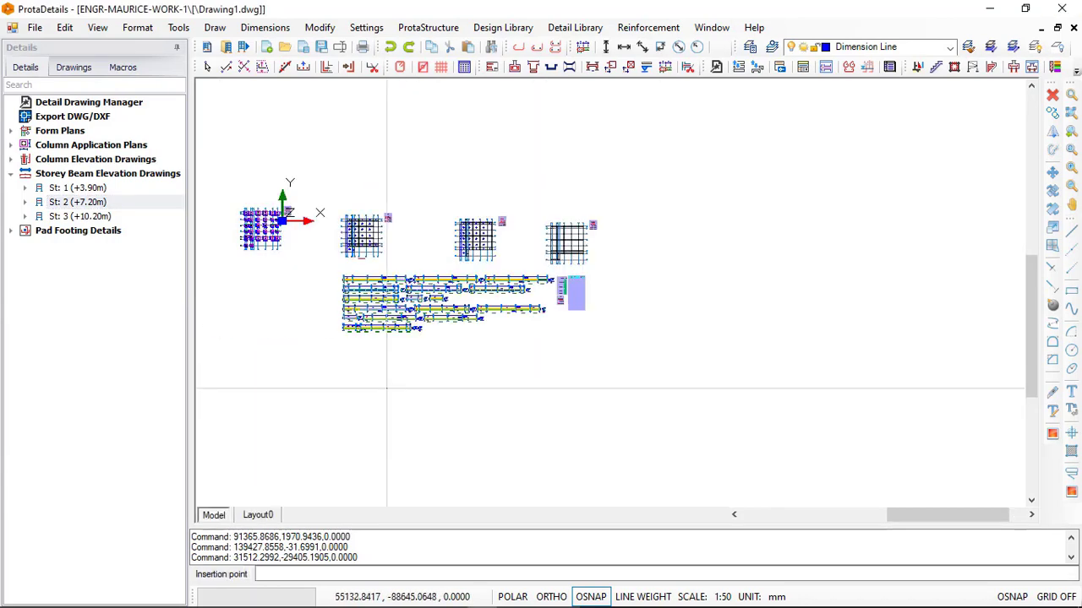
{"action": "scroll", "coordinate": [355, 372], "scroll_direction": "up", "scroll_amount": 2}
{"action": "scroll", "coordinate": [344, 369], "scroll_direction": "up", "scroll_amount": 2}
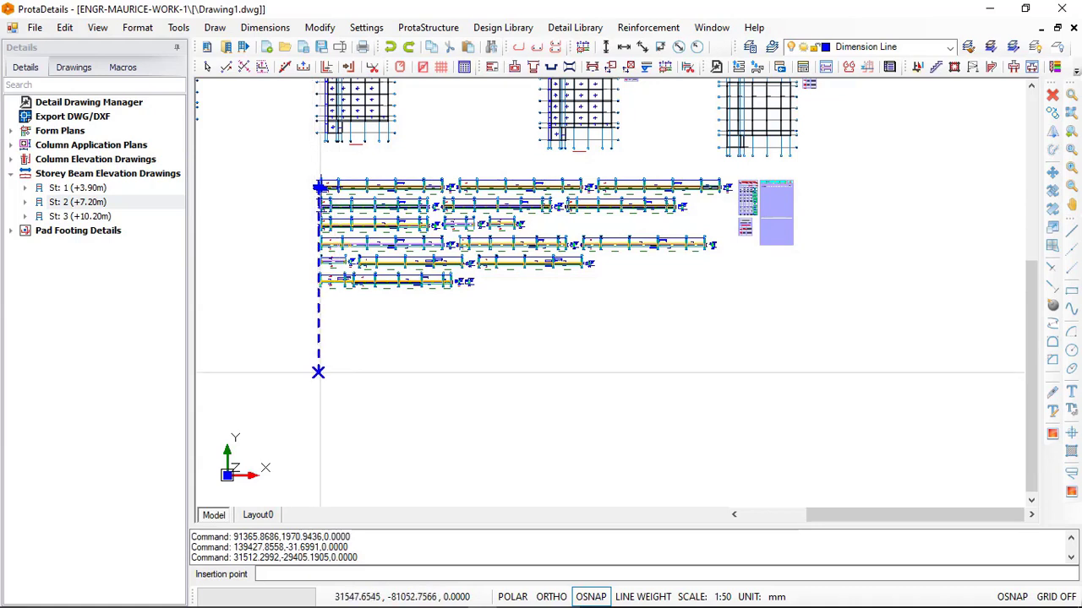
{"action": "left_click", "coordinate": [318, 372]}
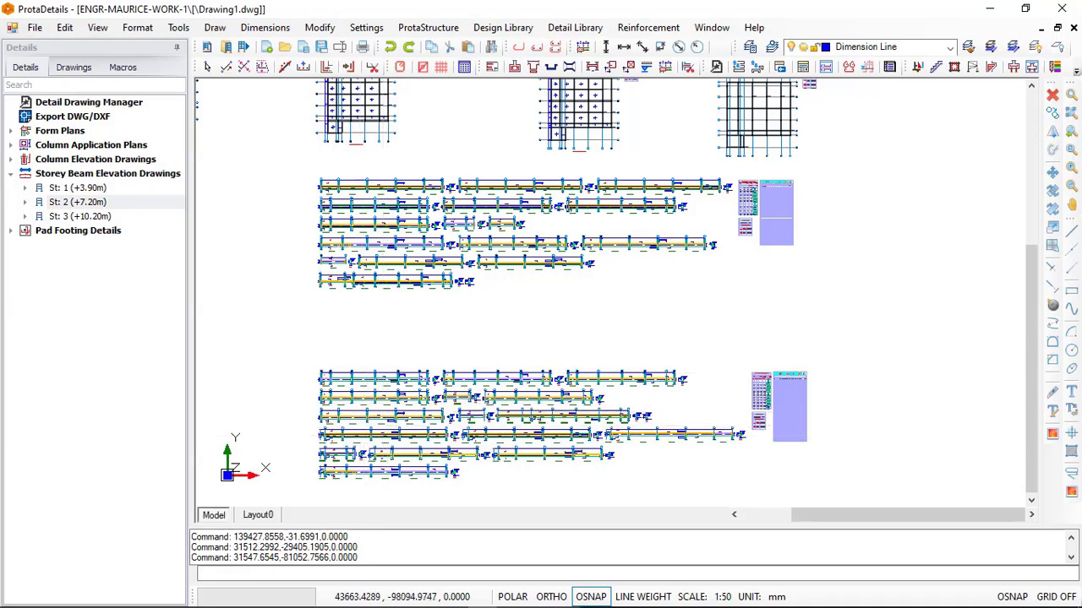
Examine the storey 2 beam labels and stirrup annotations, and compare them with the storey 1 beam elevations above.
{"action": "scroll", "coordinate": [368, 326], "scroll_direction": "up", "scroll_amount": 3}
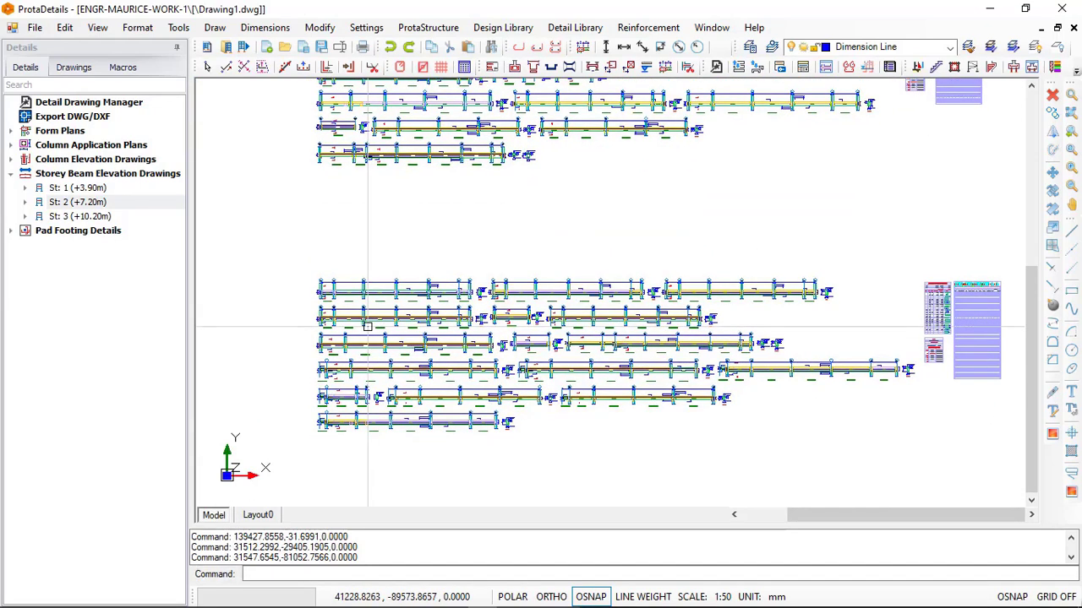
{"action": "scroll", "coordinate": [367, 326], "scroll_direction": "up", "scroll_amount": 4}
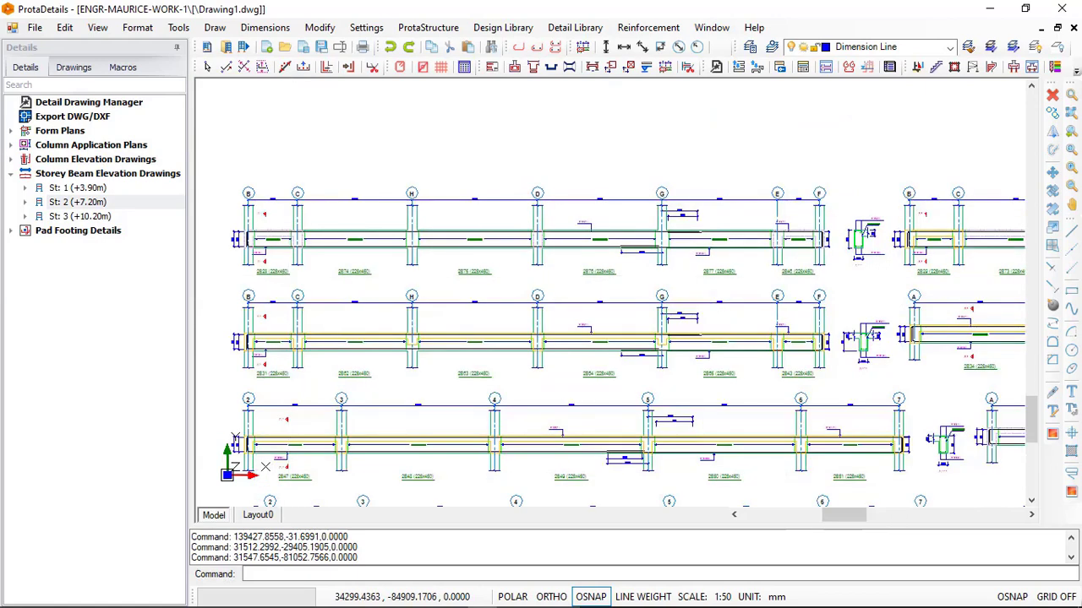
{"action": "scroll", "coordinate": [363, 280], "scroll_direction": "up", "scroll_amount": 4}
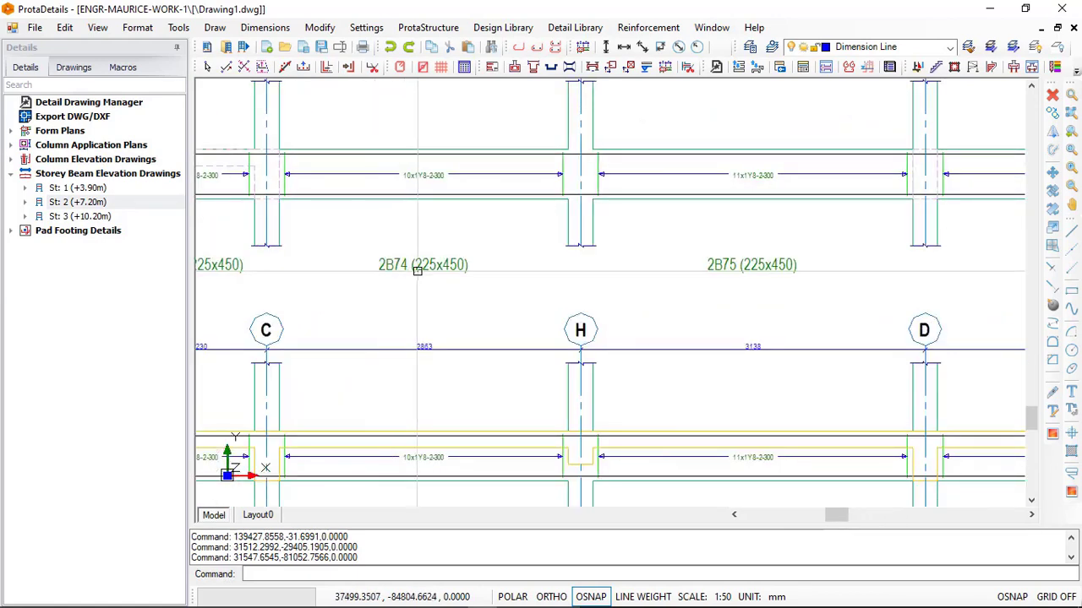
{"action": "scroll", "coordinate": [417, 271], "scroll_direction": "down", "scroll_amount": 3}
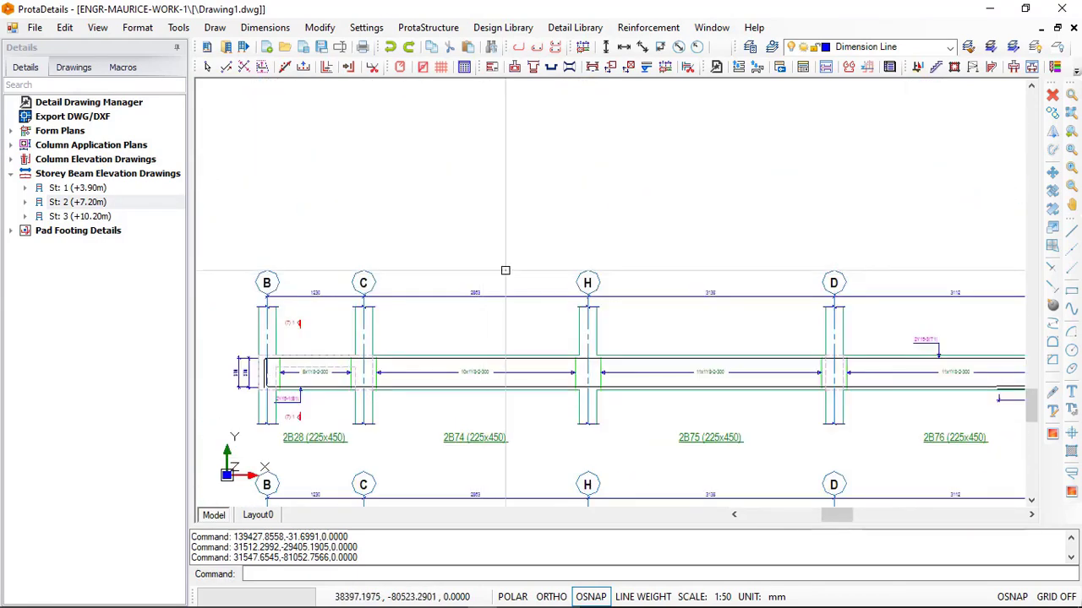
{"action": "middle_click_drag", "start_coordinate": [506, 271], "coordinate": [500, 365]}
{"action": "middle_click_drag", "start_coordinate": [507, 215], "coordinate": [497, 480]}
{"action": "middle_click_drag", "start_coordinate": [549, 183], "coordinate": [548, 512]}
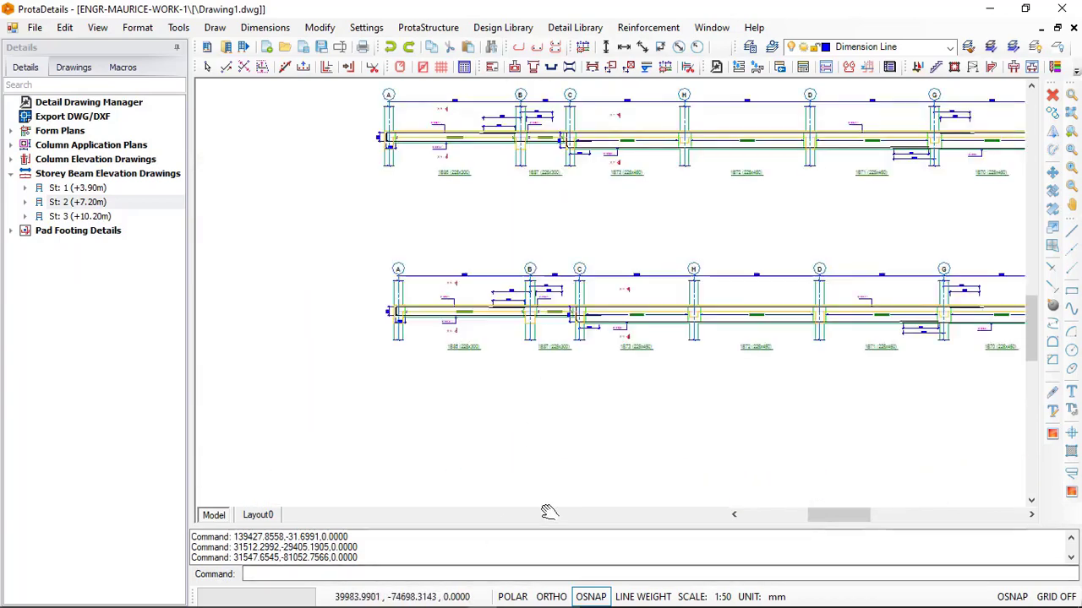
{"action": "scroll", "coordinate": [456, 241], "scroll_direction": "up", "scroll_amount": 5}
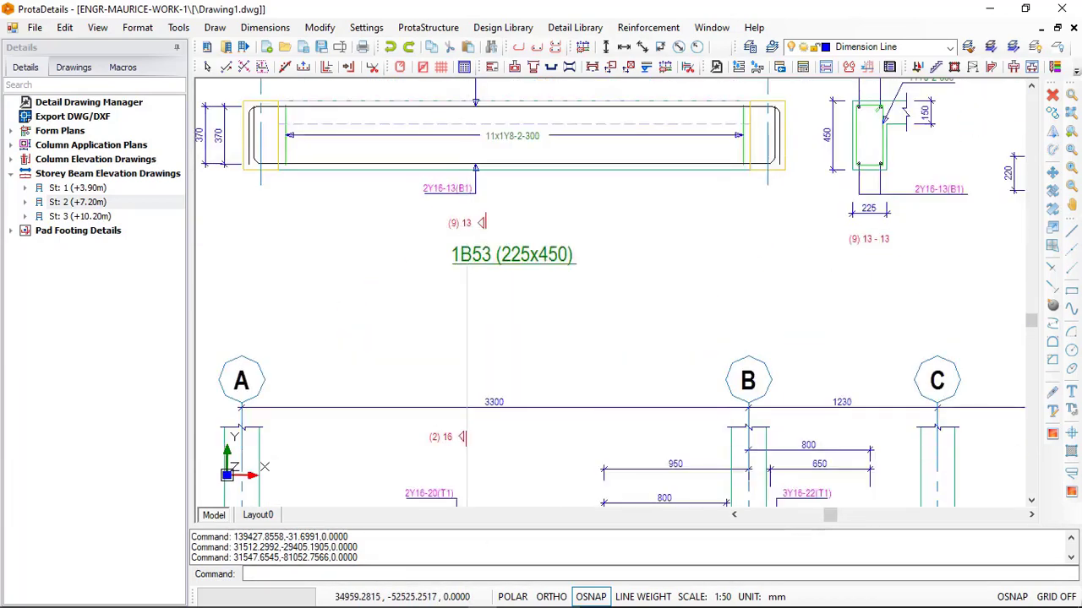
{"action": "scroll", "coordinate": [456, 206], "scroll_direction": "down", "scroll_amount": 8}
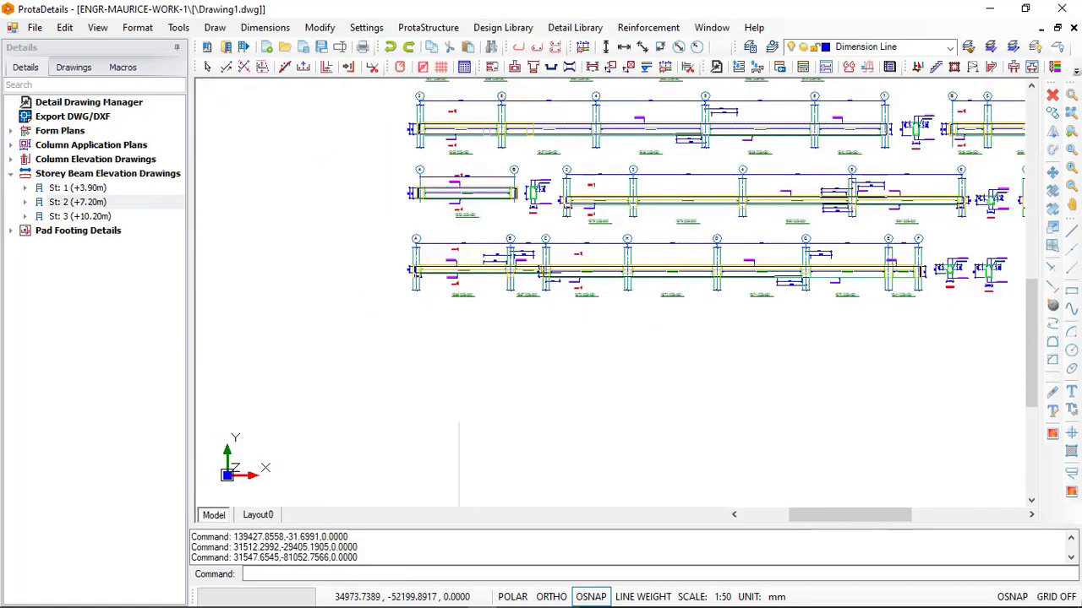
Inspect the reinforcement along the first storey 2 beam line from 2B75 to 2B46 and its cross-section 1-1.
{"action": "mouse_move", "coordinate": [507, 378]}
{"action": "middle_mouse_down"}
{"action": "mouse_move", "coordinate": [512, 404]}
{"action": "mouse_move", "coordinate": [508, 176]}
{"action": "middle_mouse_up"}
{"action": "scroll", "coordinate": [481, 352], "scroll_direction": "up", "scroll_amount": 5}
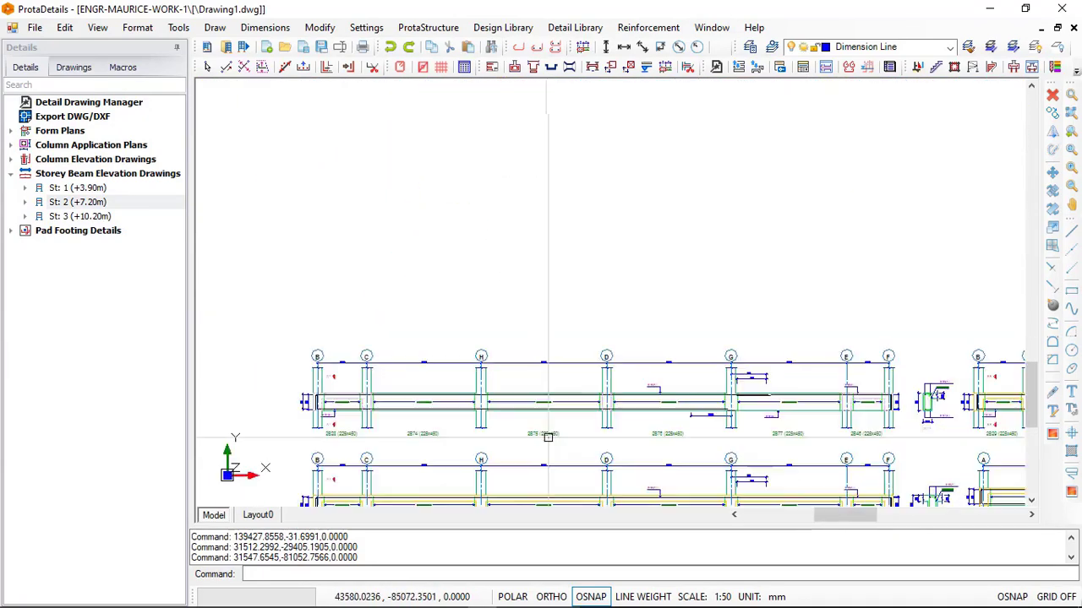
{"action": "scroll", "coordinate": [482, 352], "scroll_direction": "up", "scroll_amount": 3}
{"action": "middle_click_drag", "start_coordinate": [642, 366], "coordinate": [307, 282]}
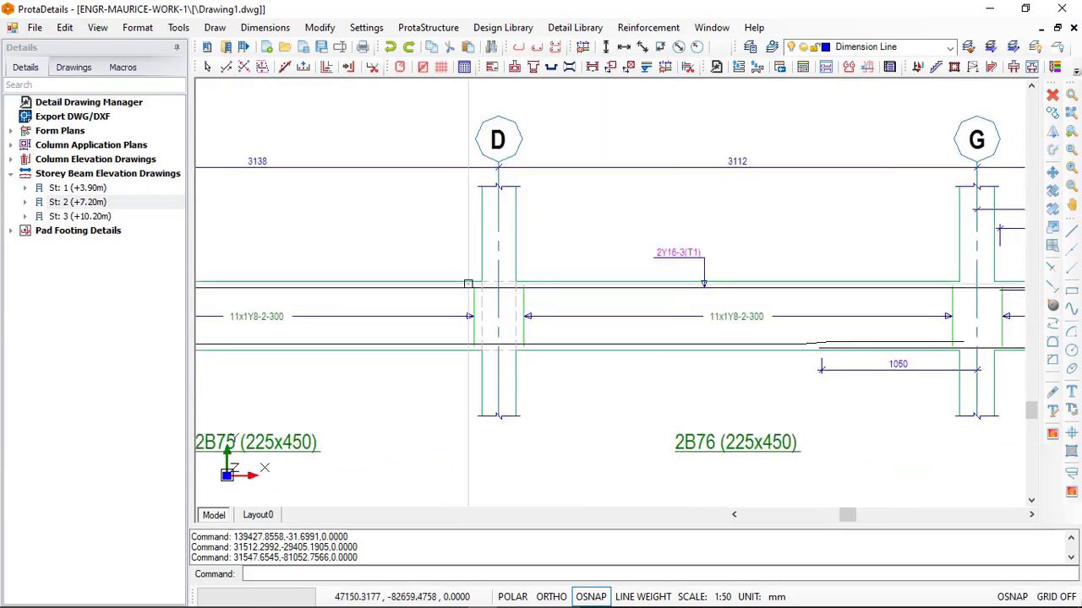
{"action": "scroll", "coordinate": [380, 282], "scroll_direction": "down", "scroll_amount": 2}
{"action": "middle_click_drag", "start_coordinate": [692, 310], "coordinate": [362, 276]}
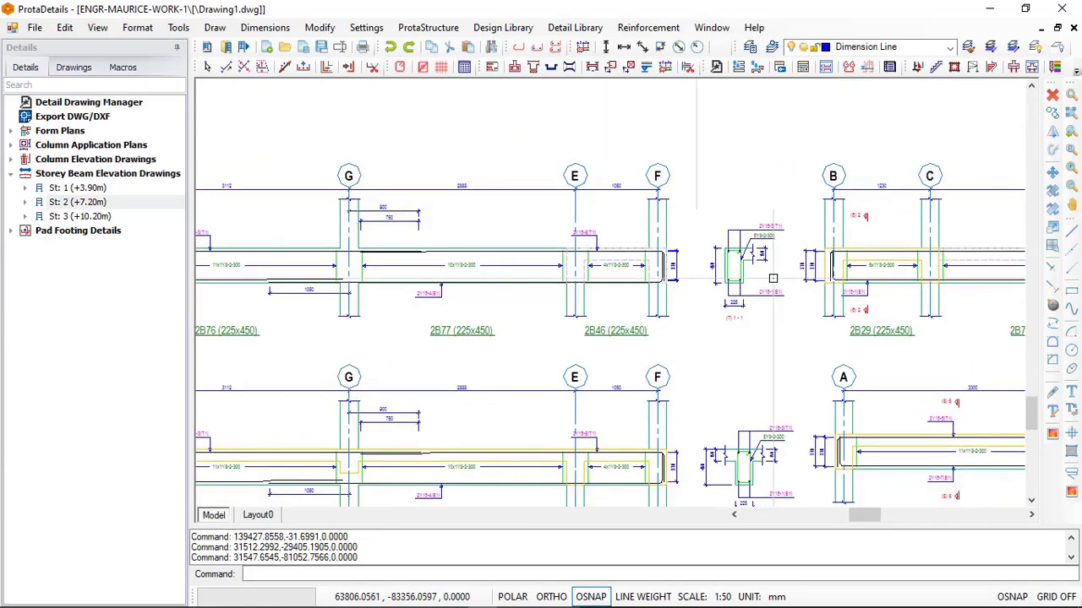
{"action": "scroll", "coordinate": [745, 262], "scroll_direction": "up", "scroll_amount": 6}
{"action": "scroll", "coordinate": [703, 261], "scroll_direction": "down", "scroll_amount": 3}
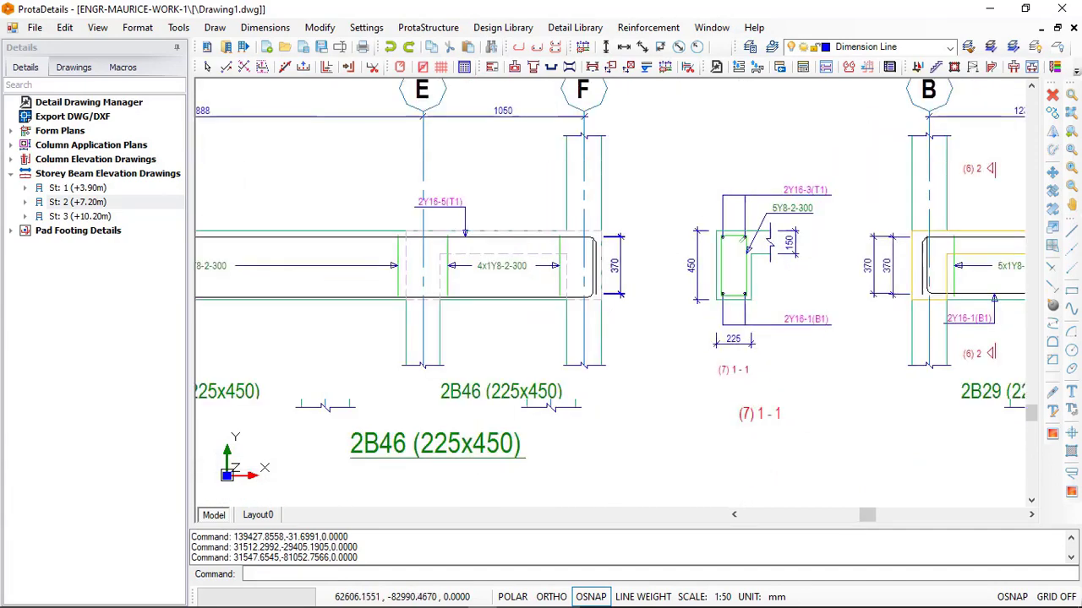
{"action": "scroll", "coordinate": [777, 253], "scroll_direction": "up", "scroll_amount": 1}
{"action": "scroll", "coordinate": [624, 248], "scroll_direction": "down", "scroll_amount": 1}
{"action": "scroll", "coordinate": [540, 235], "scroll_direction": "down", "scroll_amount": 5}
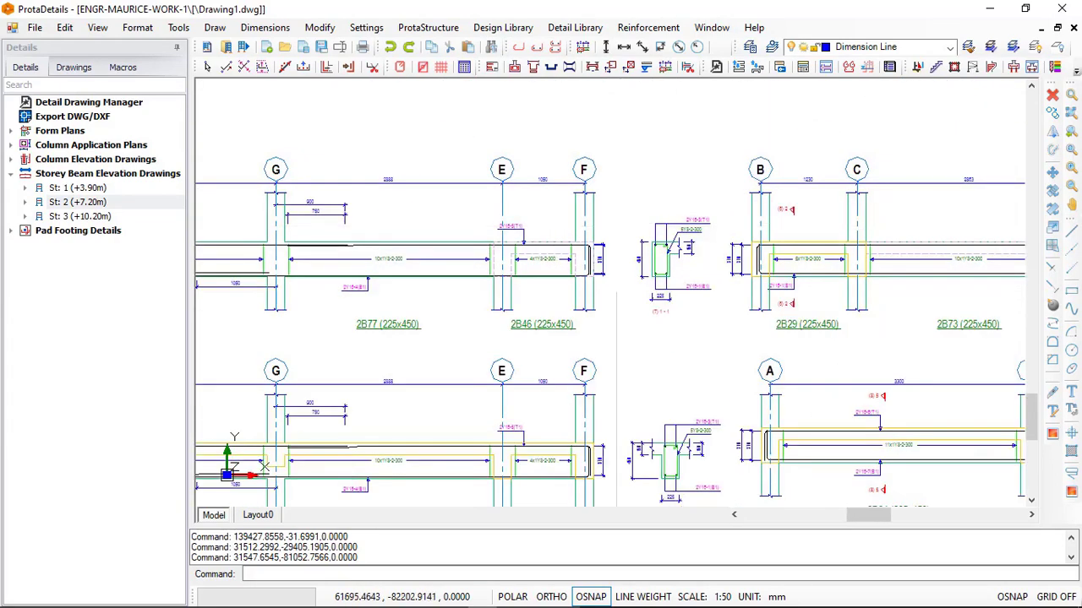
Draw all beam elevations for St: 3 (+10.20m) and insert them below the storey 2 elevations.
{"action": "scroll", "coordinate": [540, 236], "scroll_direction": "down", "scroll_amount": 3}
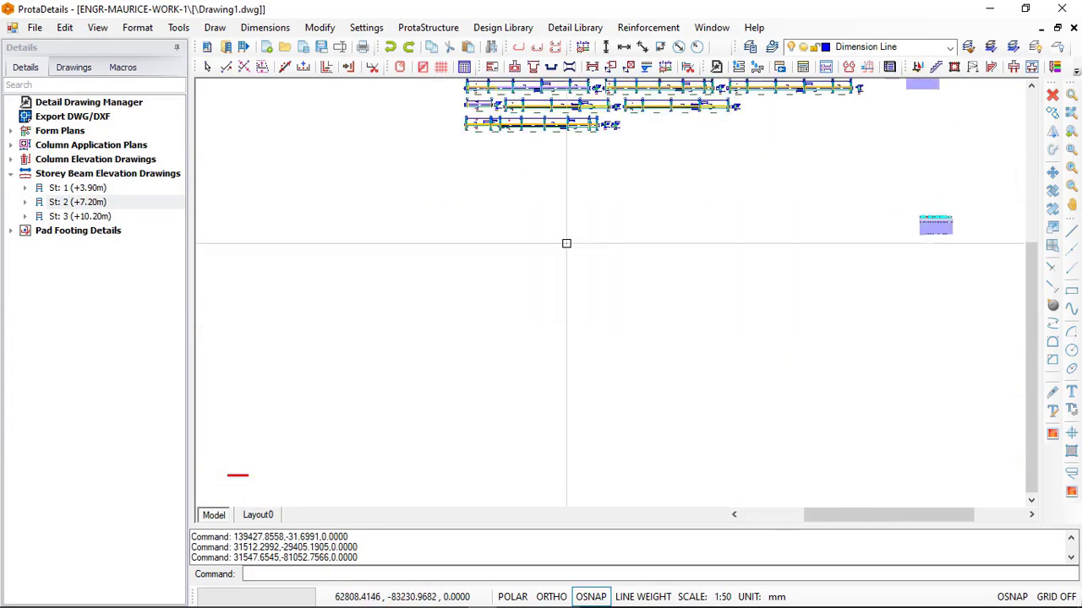
{"action": "left_click", "coordinate": [87, 219]}
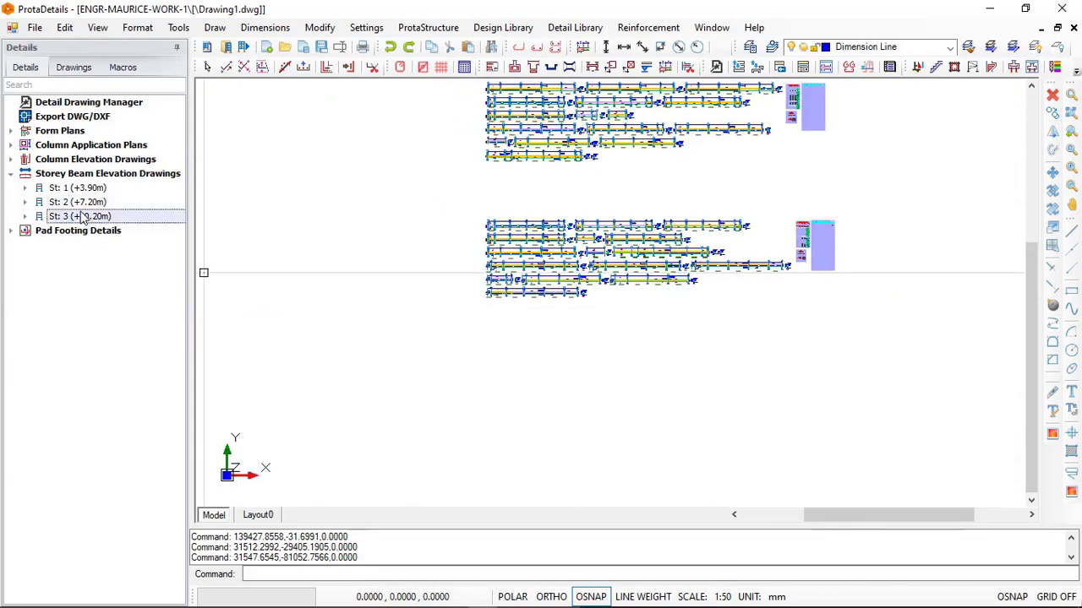
{"action": "right_click", "coordinate": [81, 218]}
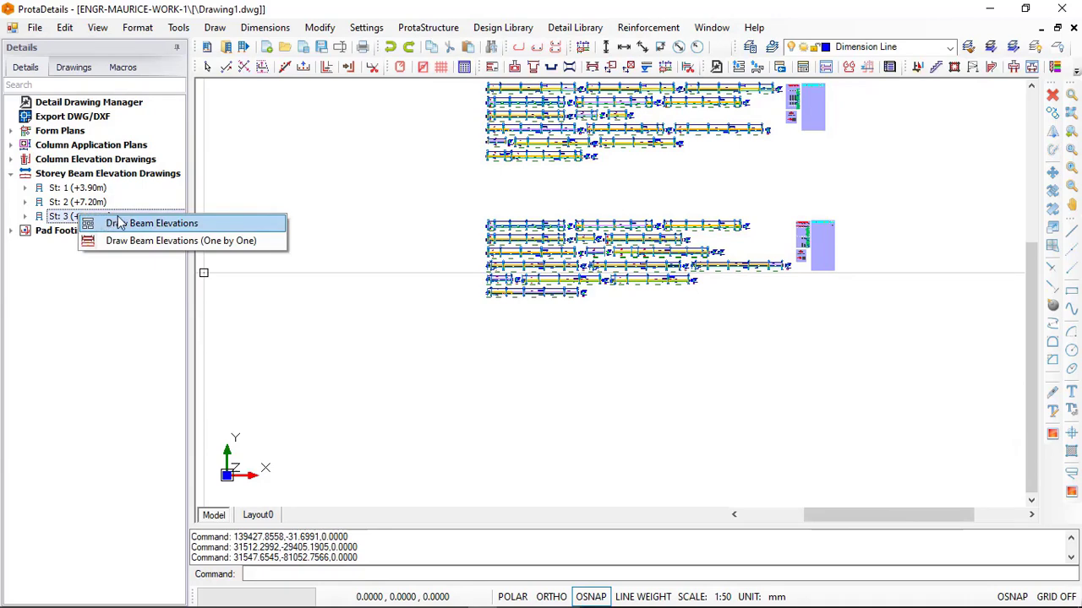
{"action": "left_click", "coordinate": [127, 223]}
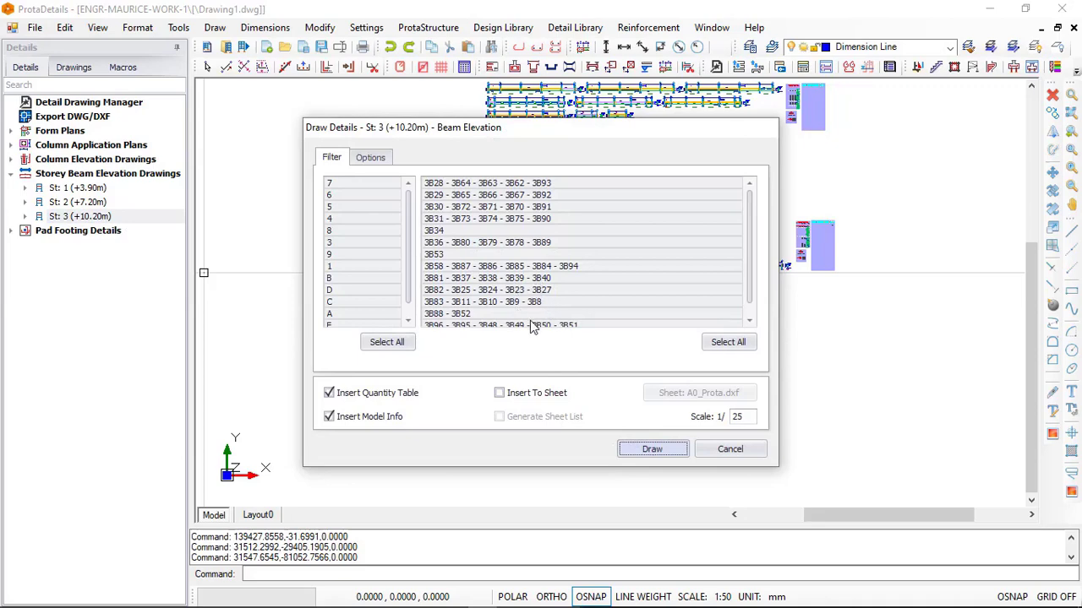
{"action": "left_click", "coordinate": [646, 448]}
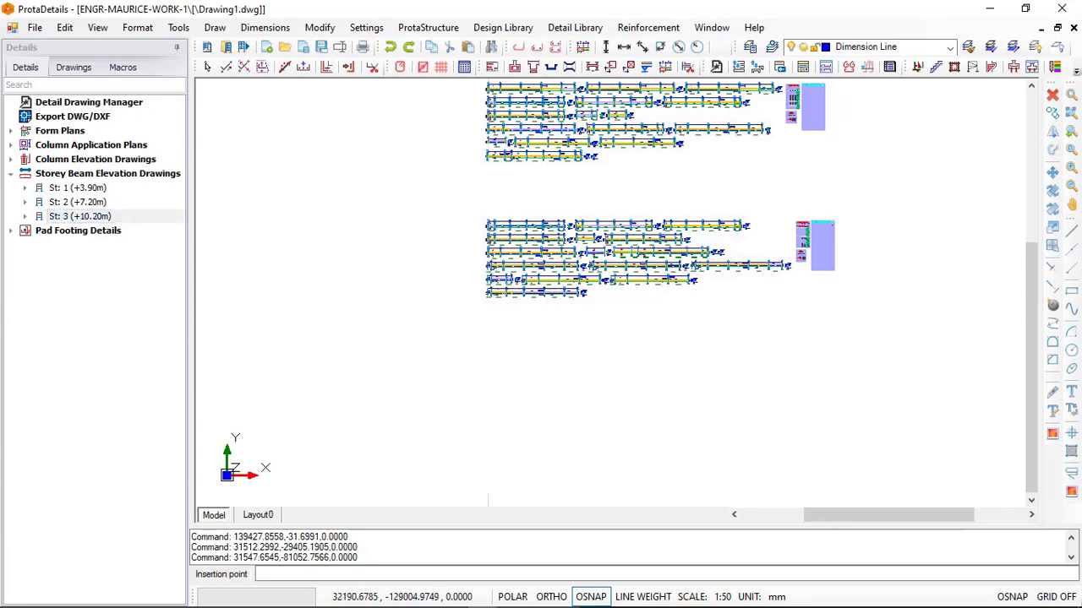
{"action": "left_click", "coordinate": [525, 351]}
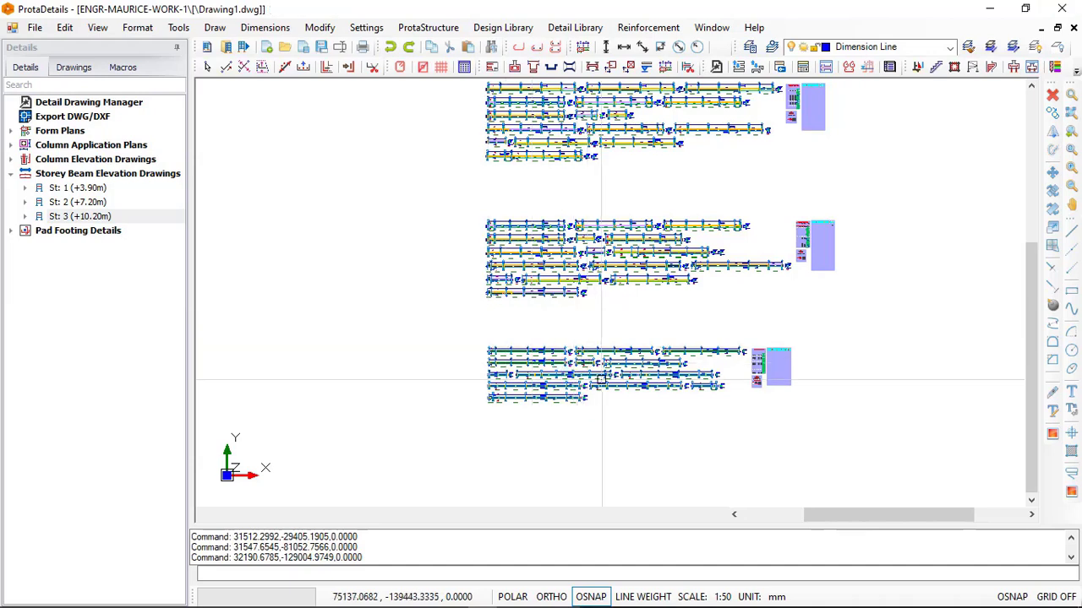
Examine the beam sizes and stirrup annotations on the first storey 3 beam line around 3B64 and 3B63.
{"action": "scroll", "coordinate": [592, 379], "scroll_direction": "up", "scroll_amount": 2}
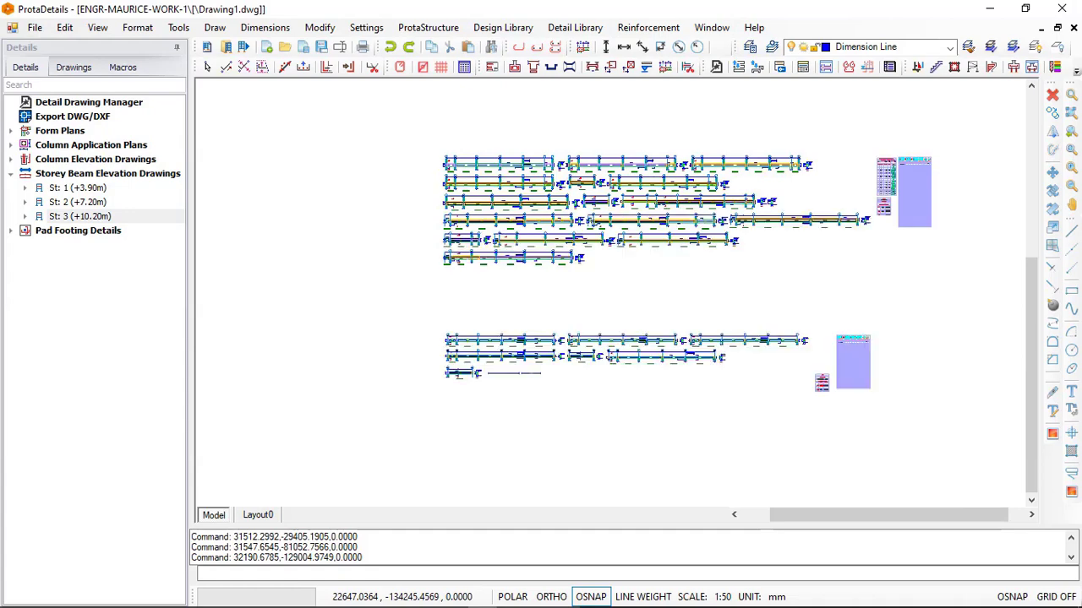
{"action": "scroll", "coordinate": [454, 371], "scroll_direction": "up", "scroll_amount": 2}
{"action": "scroll", "coordinate": [482, 372], "scroll_direction": "up", "scroll_amount": 5}
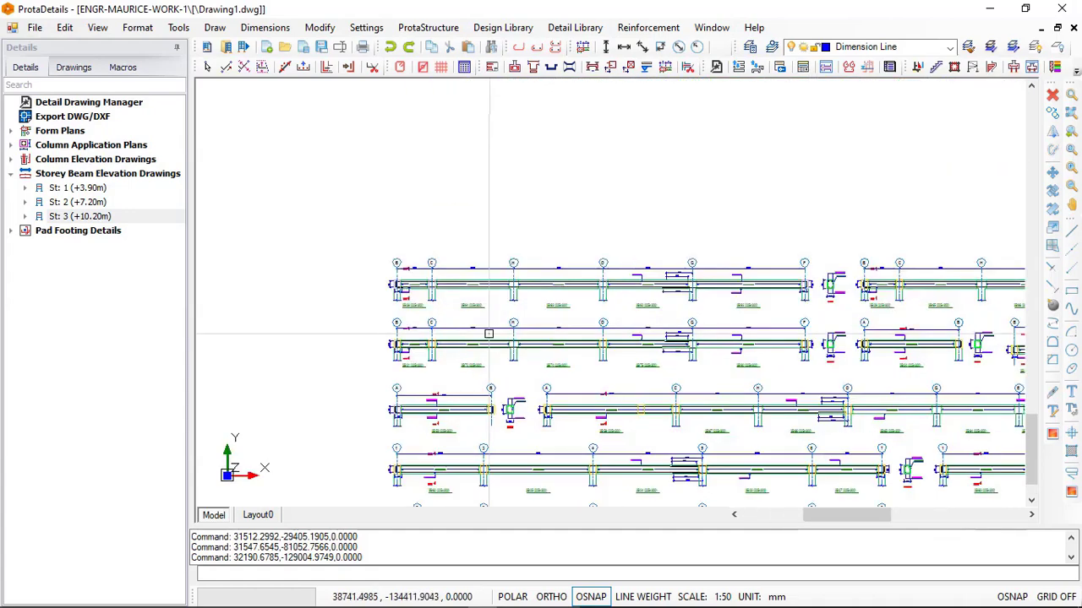
{"action": "scroll", "coordinate": [428, 297], "scroll_direction": "up", "scroll_amount": 2}
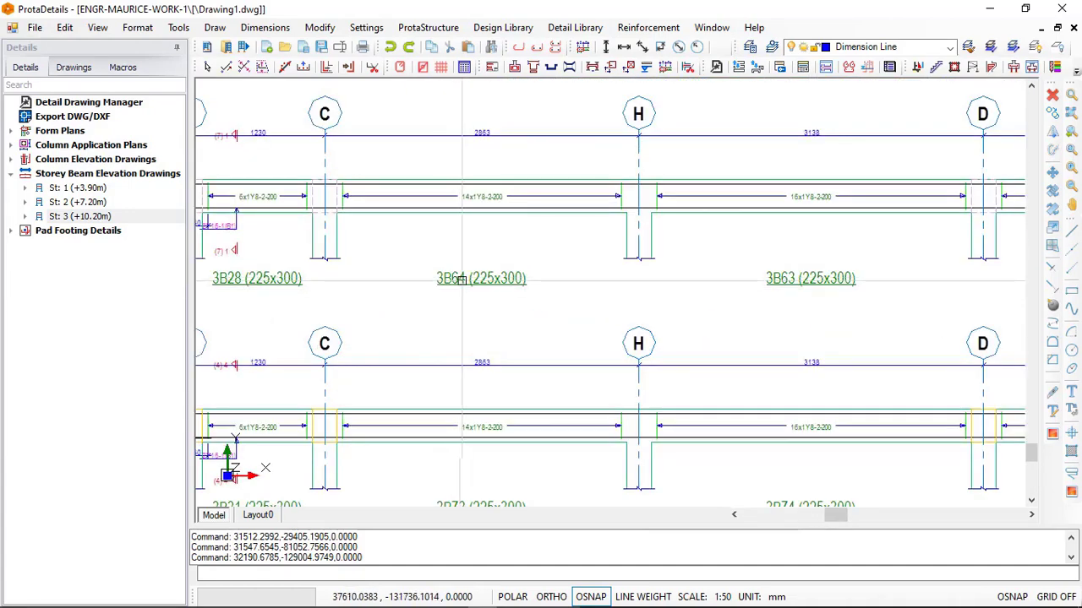
{"action": "scroll", "coordinate": [630, 371], "scroll_direction": "up", "scroll_amount": 1}
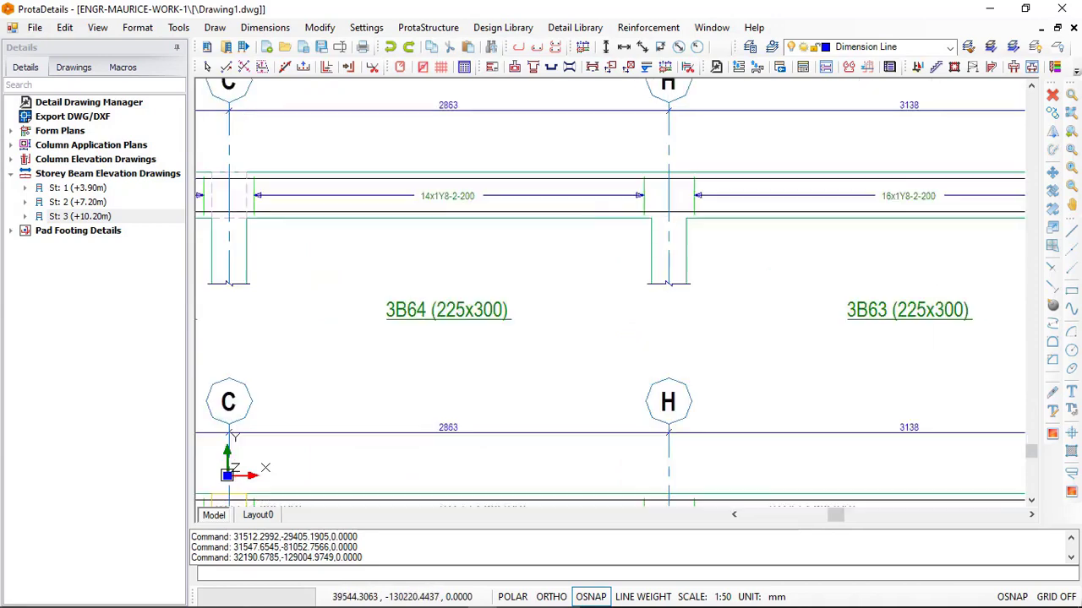
{"action": "scroll", "coordinate": [417, 207], "scroll_direction": "down", "scroll_amount": 2}
{"action": "scroll", "coordinate": [420, 213], "scroll_direction": "down", "scroll_amount": 2}
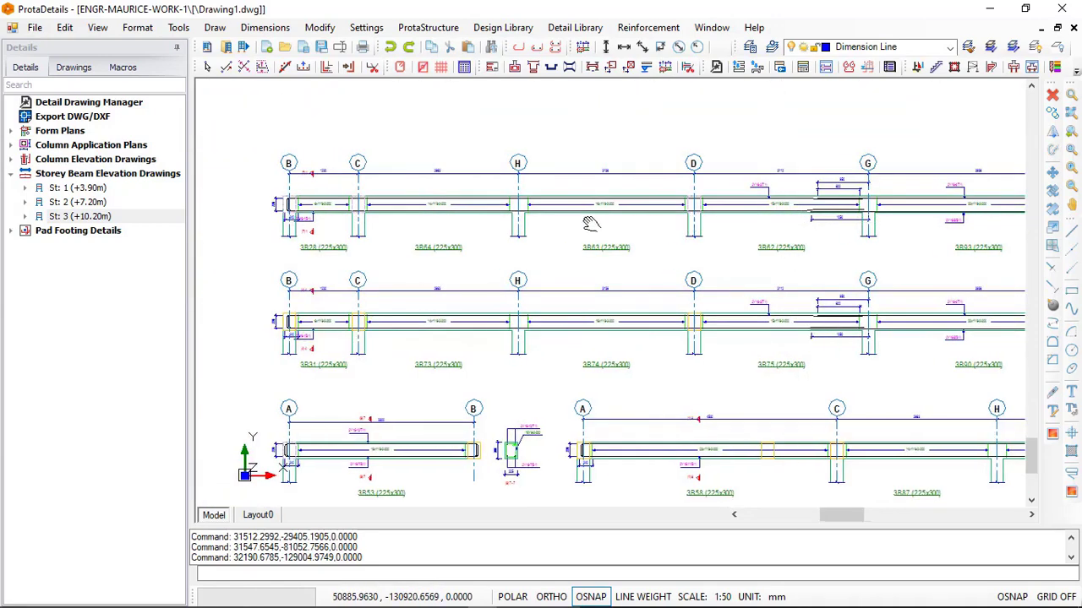
Inspect the bar and stirrup annotations in cross-section 1-1 beside storey 3 beam 3B93.
{"action": "scroll", "coordinate": [595, 221], "scroll_direction": "up", "scroll_amount": 2}
{"action": "scroll", "coordinate": [621, 216], "scroll_direction": "up", "scroll_amount": 4}
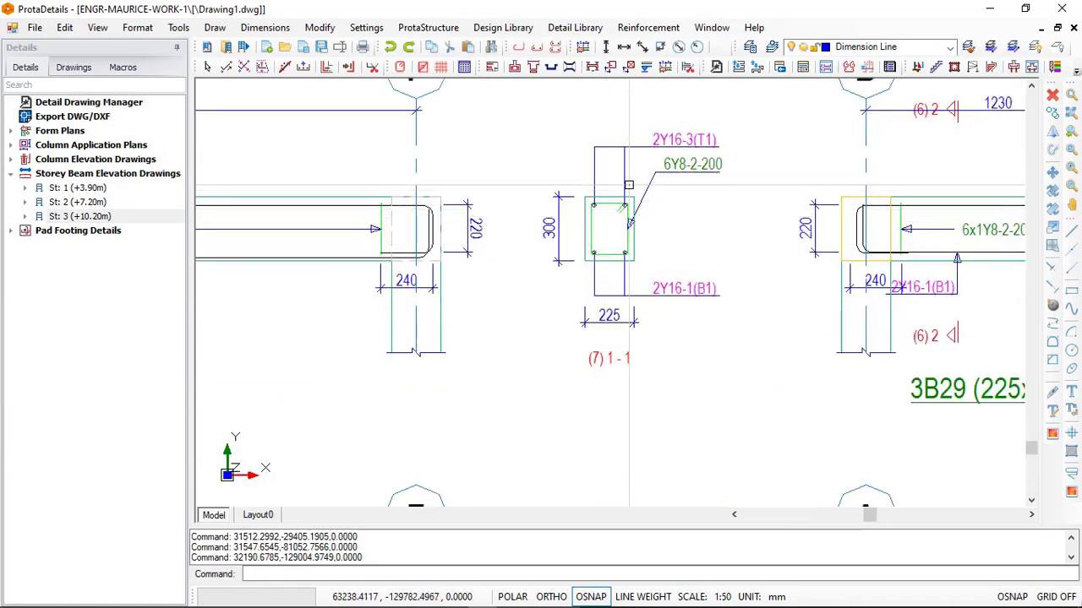
{"action": "scroll", "coordinate": [656, 245], "scroll_direction": "down", "scroll_amount": 4}
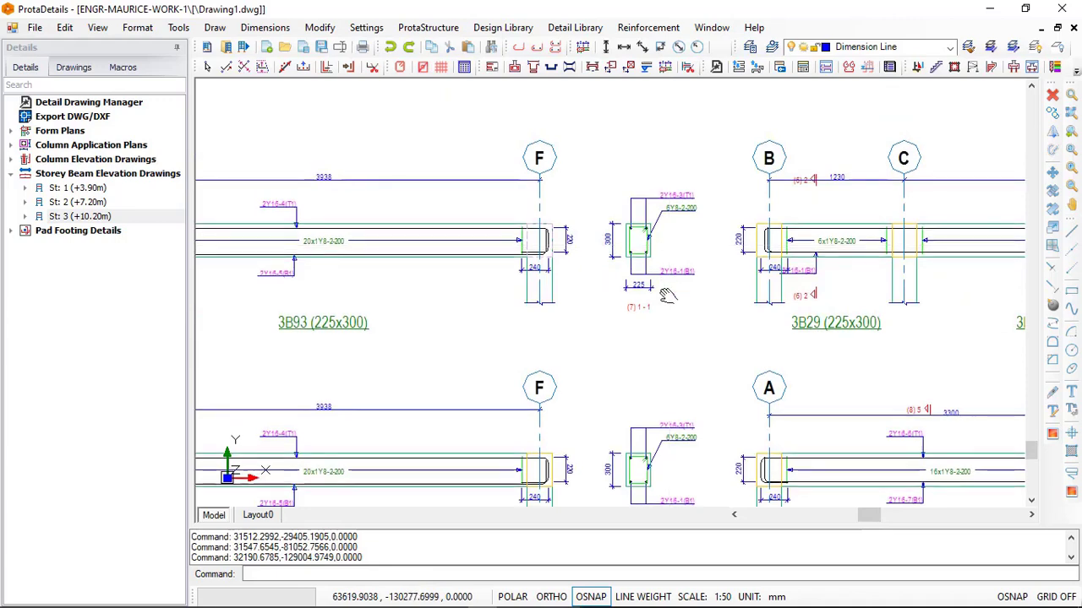
{"action": "middle_click_drag", "start_coordinate": [670, 292], "coordinate": [679, 363]}
{"action": "scroll", "coordinate": [675, 349], "scroll_direction": "up", "scroll_amount": 4}
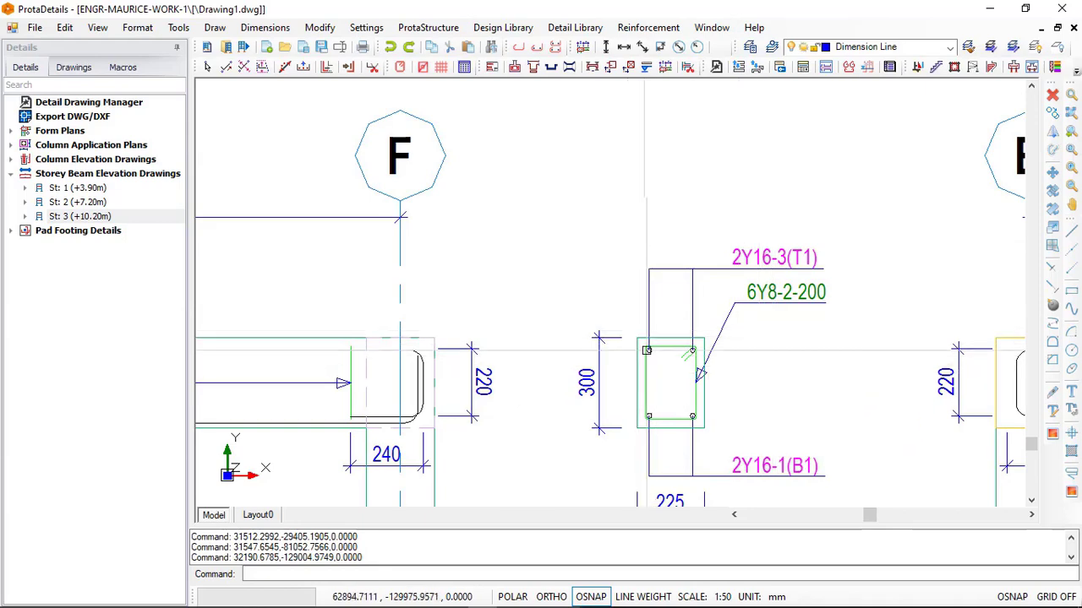
{"action": "scroll", "coordinate": [669, 351], "scroll_direction": "down", "scroll_amount": 3}
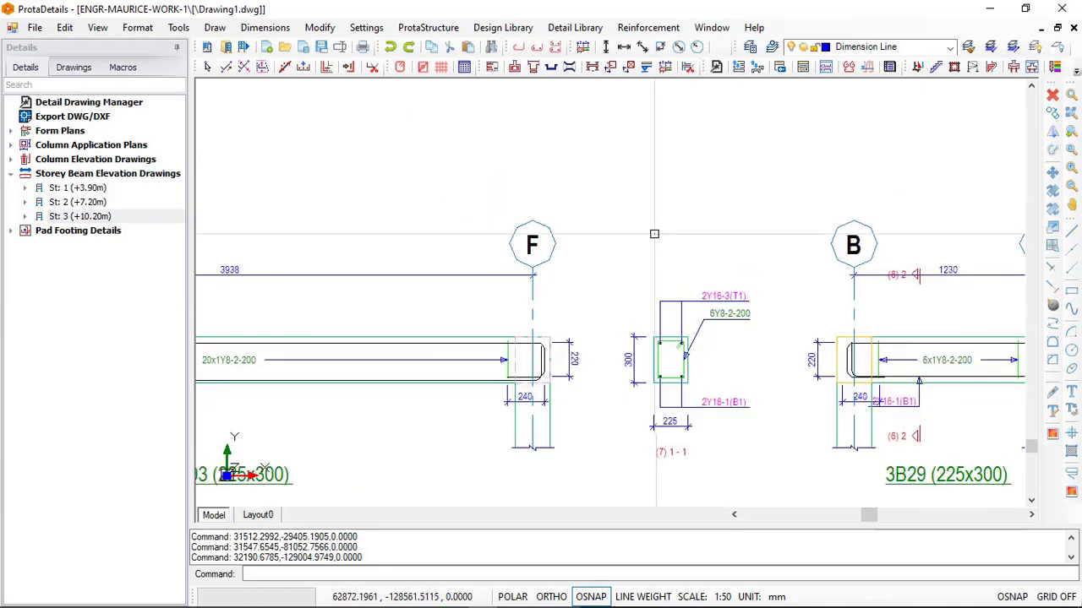
{"action": "scroll", "coordinate": [598, 446], "scroll_direction": "down", "scroll_amount": 3}
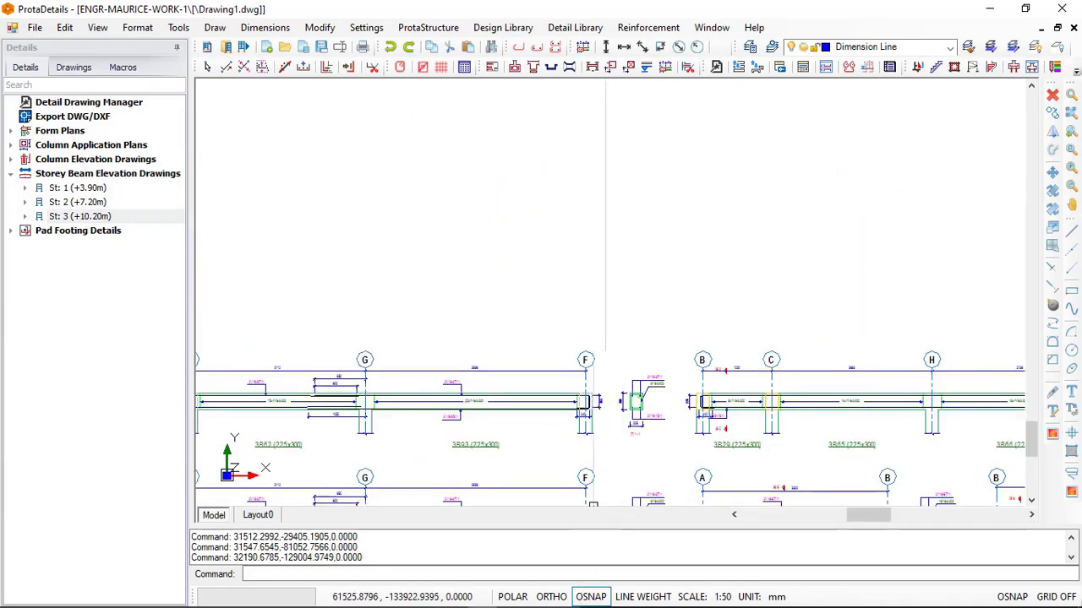
Inspect the bar and stirrup annotations in cross-section 17-17 beside storey 2 beam 2B40.
{"action": "middle_click_drag", "start_coordinate": [644, 356], "coordinate": [637, 583]}
{"action": "scroll", "coordinate": [648, 405], "scroll_direction": "down", "scroll_amount": 1}
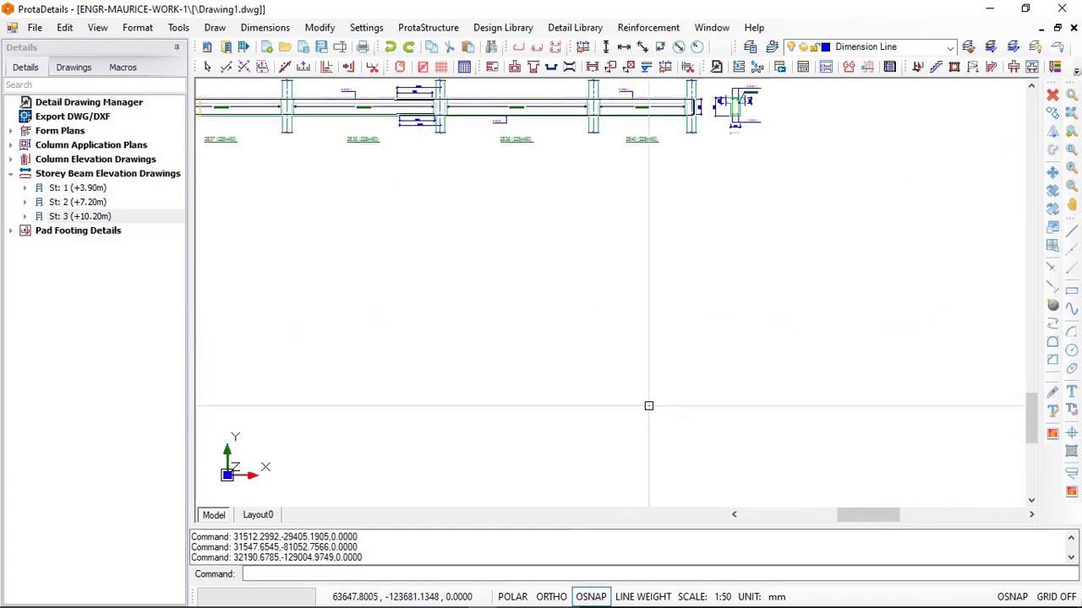
{"action": "scroll", "coordinate": [649, 406], "scroll_direction": "down", "scroll_amount": 1}
{"action": "scroll", "coordinate": [757, 135], "scroll_direction": "up", "scroll_amount": 7}
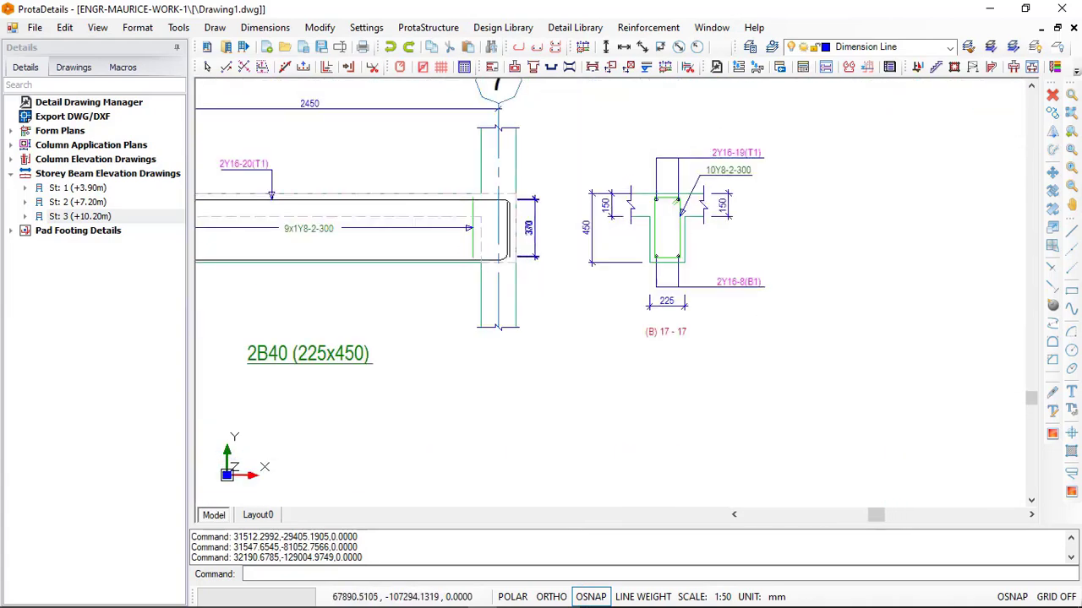
Switch to ProtaStructure to view the 3D building model, and return to the ProtaDetails drawing.
{"action": "mouse_move", "coordinate": [420, 605]}
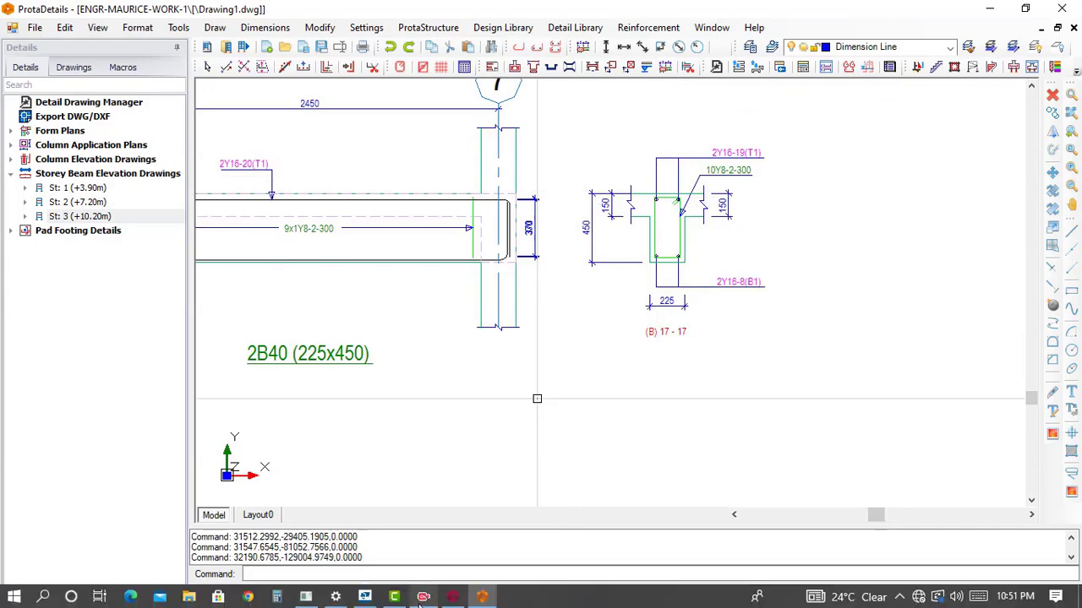
{"action": "left_click", "coordinate": [453, 597]}
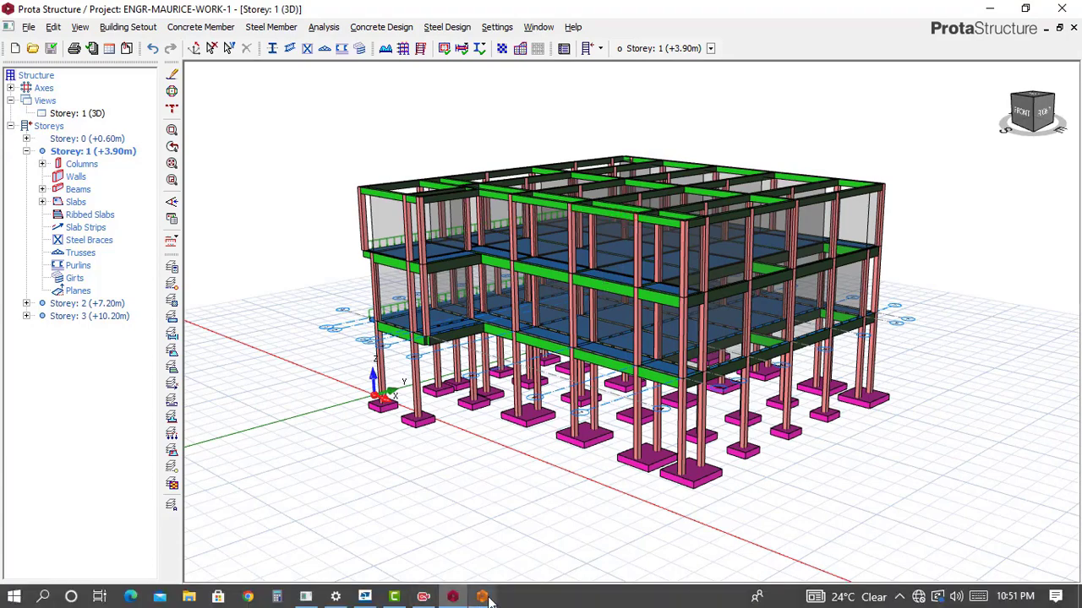
{"action": "left_click", "coordinate": [483, 599]}
Examine the beam cross-section between grid F of beam 3B93 and grid B of beam 3B29 on storey 3.
{"action": "scroll", "coordinate": [740, 194], "scroll_direction": "down", "scroll_amount": 3}
{"action": "scroll", "coordinate": [624, 172], "scroll_direction": "down", "scroll_amount": 3}
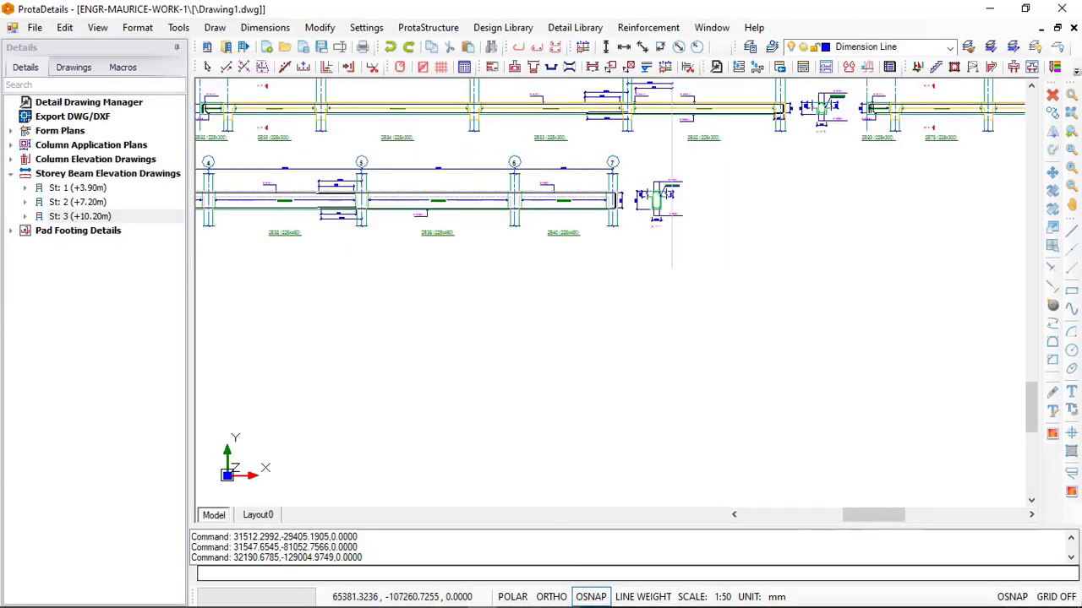
{"action": "mouse_move", "coordinate": [647, 269]}
{"action": "middle_mouse_down"}
{"action": "mouse_move", "coordinate": [637, 169]}
{"action": "mouse_move", "coordinate": [639, 253]}
{"action": "mouse_move", "coordinate": [595, 217]}
{"action": "middle_mouse_up"}
{"action": "scroll", "coordinate": [638, 160], "scroll_direction": "down", "scroll_amount": 2}
{"action": "scroll", "coordinate": [572, 403], "scroll_direction": "up", "scroll_amount": 3}
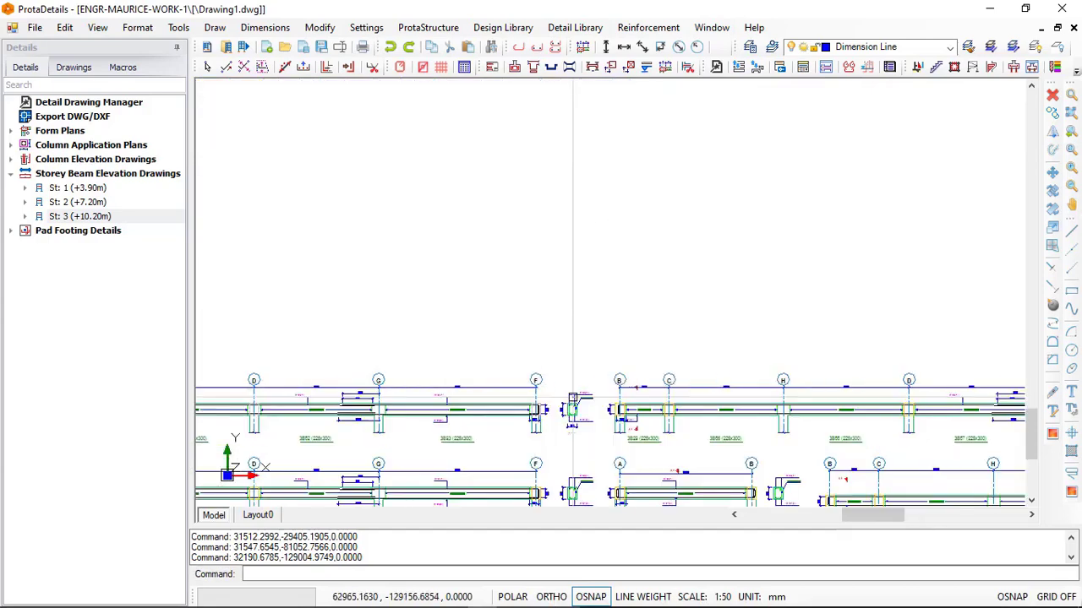
{"action": "scroll", "coordinate": [571, 404], "scroll_direction": "up", "scroll_amount": 4}
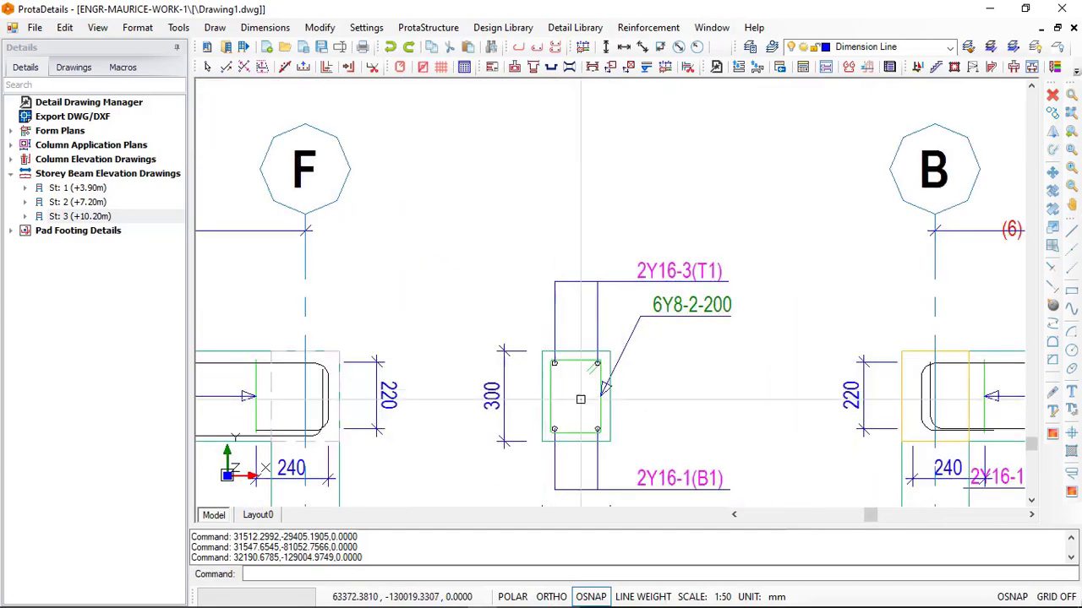
Review the overall arrangement of the storey 1, 2 and 3 beam elevations below the form plans.
{"action": "scroll", "coordinate": [551, 381], "scroll_direction": "down", "scroll_amount": 6}
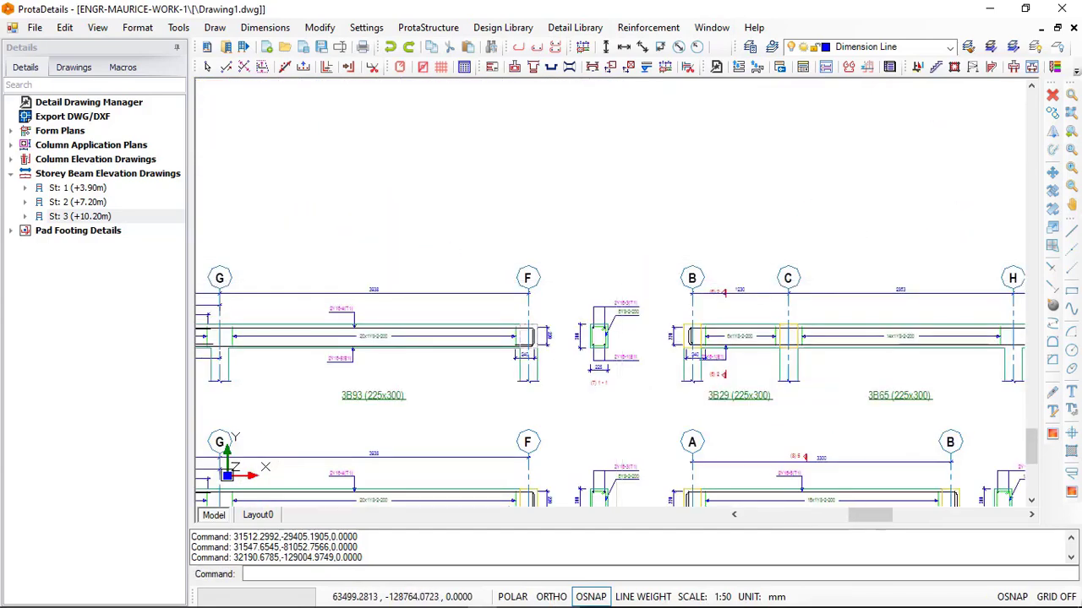
{"action": "scroll", "coordinate": [581, 257], "scroll_direction": "down", "scroll_amount": 5}
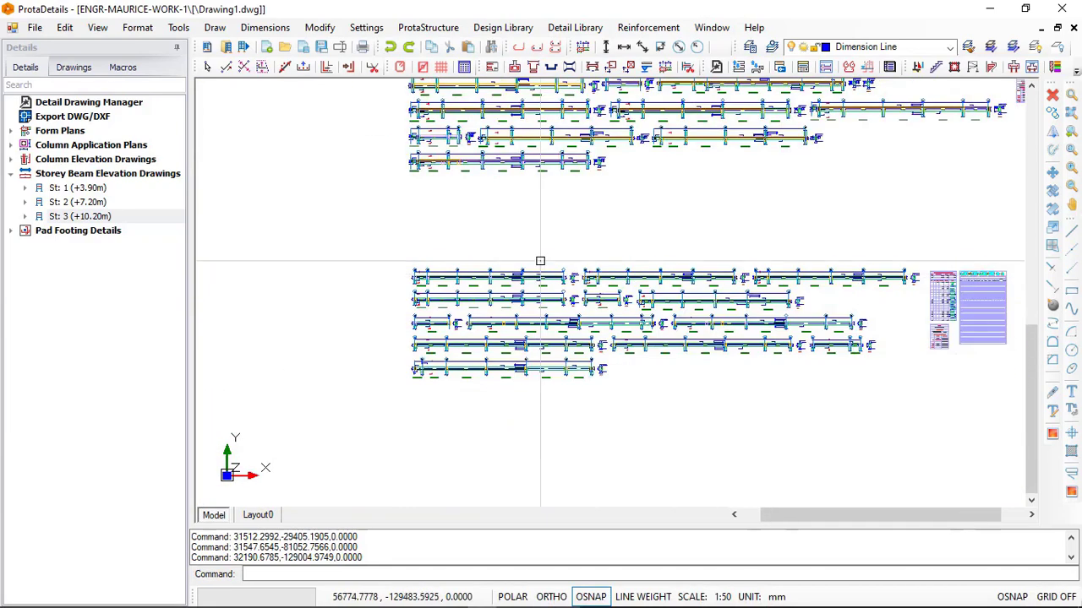
{"action": "middle_click_drag", "start_coordinate": [533, 286], "coordinate": [536, 270]}
{"action": "scroll", "coordinate": [543, 259], "scroll_direction": "down", "scroll_amount": 1}
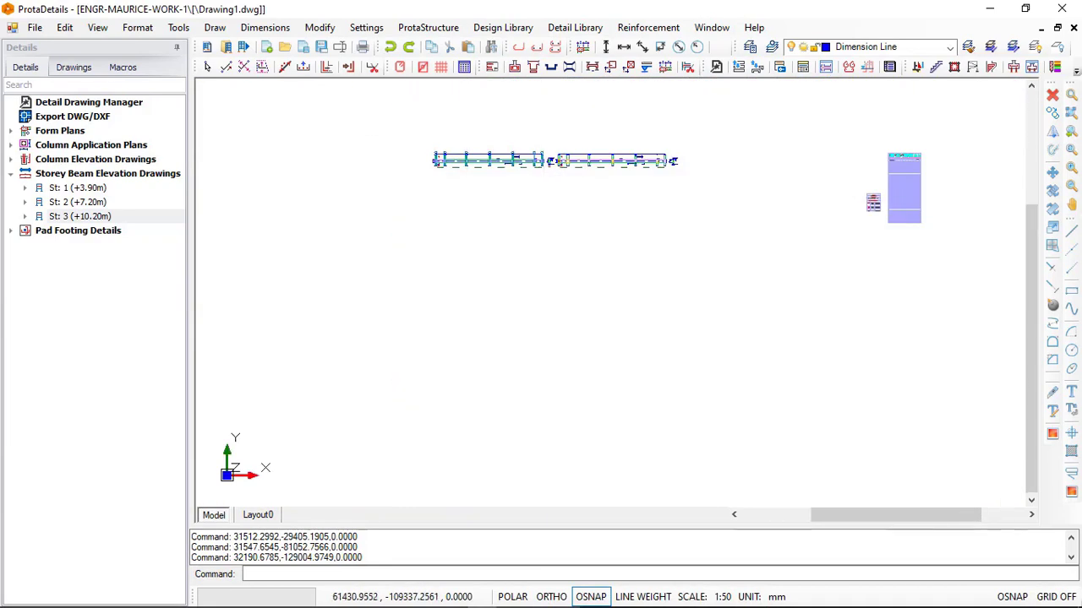
{"action": "scroll", "coordinate": [540, 188], "scroll_direction": "down", "scroll_amount": 1}
{"action": "scroll", "coordinate": [514, 239], "scroll_direction": "down", "scroll_amount": 1}
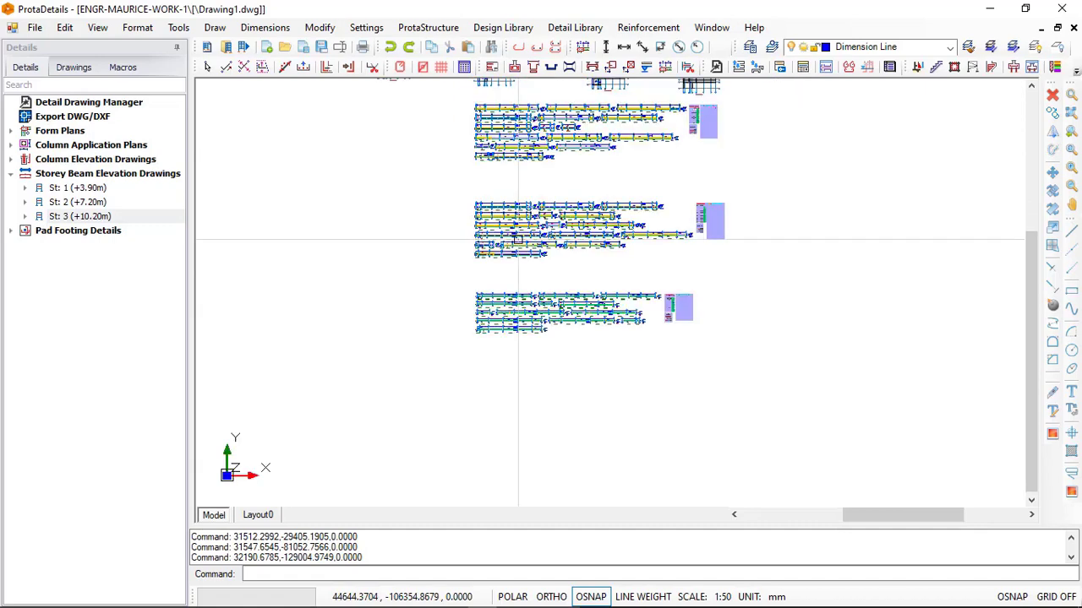
{"action": "mouse_move", "coordinate": [485, 222]}
{"action": "middle_mouse_down"}
{"action": "mouse_move", "coordinate": [470, 217]}
{"action": "mouse_move", "coordinate": [832, 284]}
{"action": "middle_mouse_up"}
{"action": "middle_click_drag", "start_coordinate": [665, 160], "coordinate": [664, 158]}
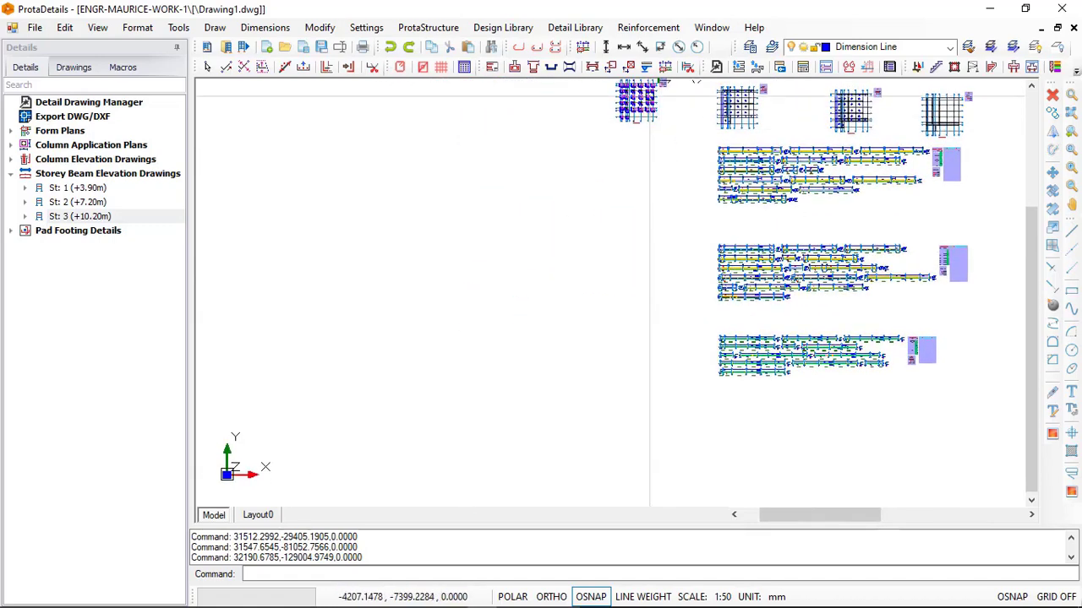
Examine the pad footing sizes and depths on the foundation plan around footings F9, F10, F30 and F31.
{"action": "scroll", "coordinate": [636, 193], "scroll_direction": "up", "scroll_amount": 4}
{"action": "scroll", "coordinate": [636, 193], "scroll_direction": "up", "scroll_amount": 5}
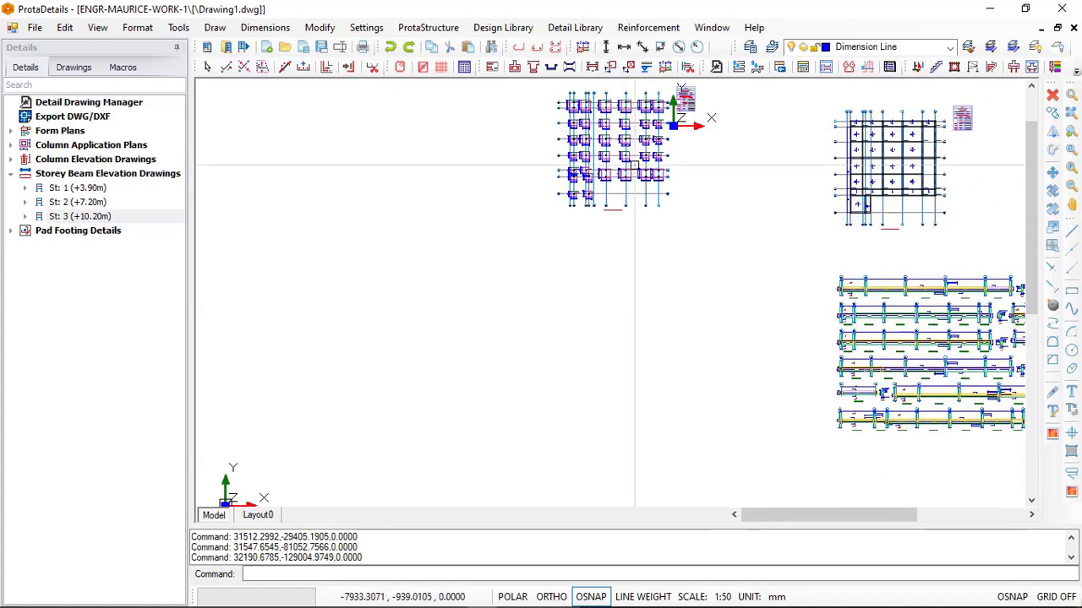
{"action": "scroll", "coordinate": [608, 149], "scroll_direction": "up", "scroll_amount": 5}
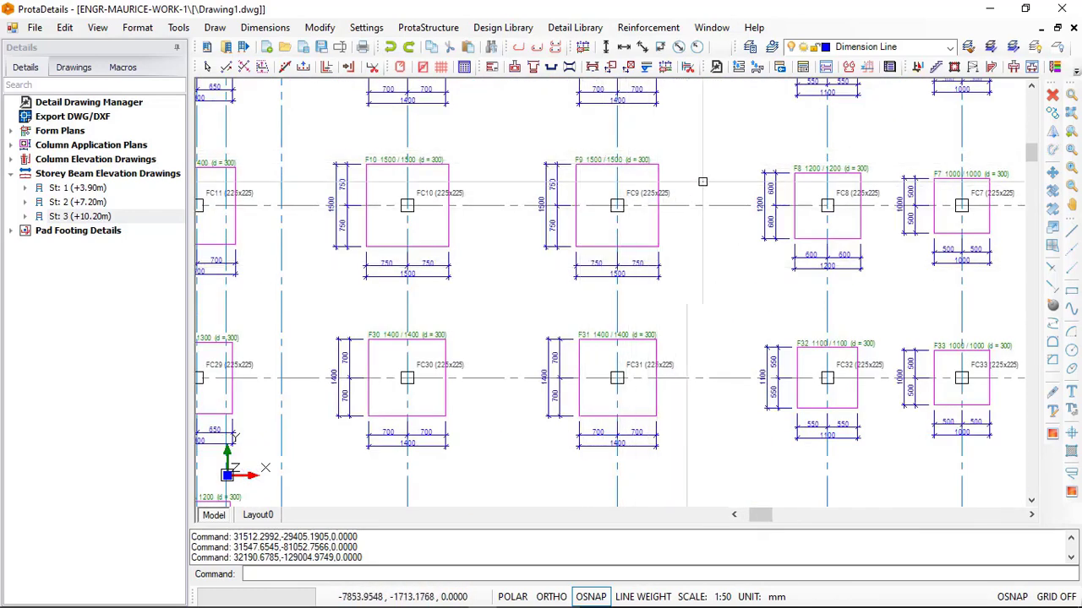
{"action": "scroll", "coordinate": [518, 164], "scroll_direction": "down", "scroll_amount": 8}
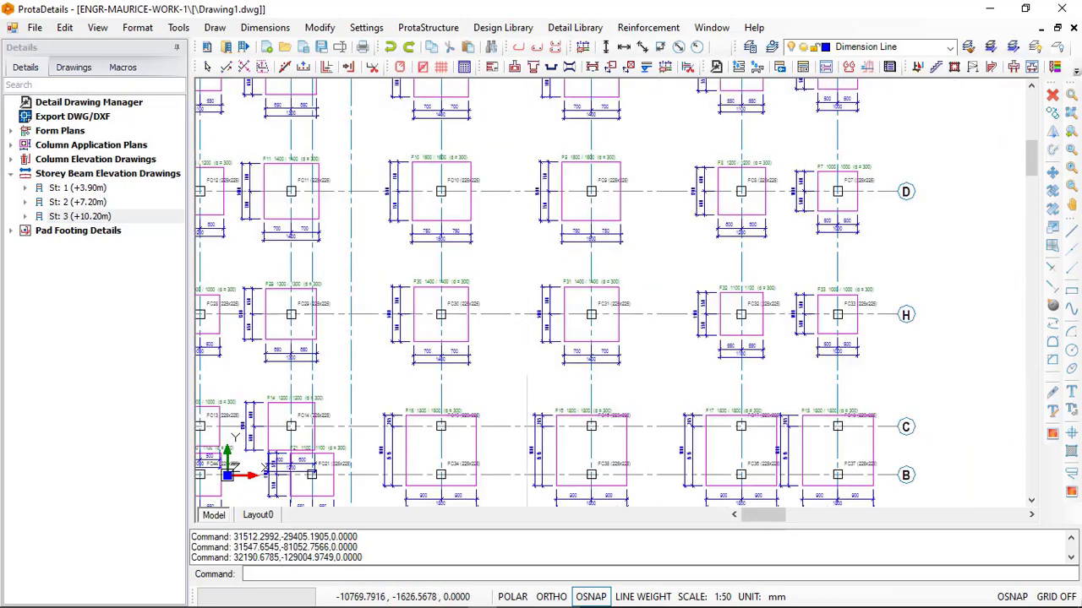
{"action": "middle_click_drag", "start_coordinate": [452, 196], "coordinate": [452, 156]}
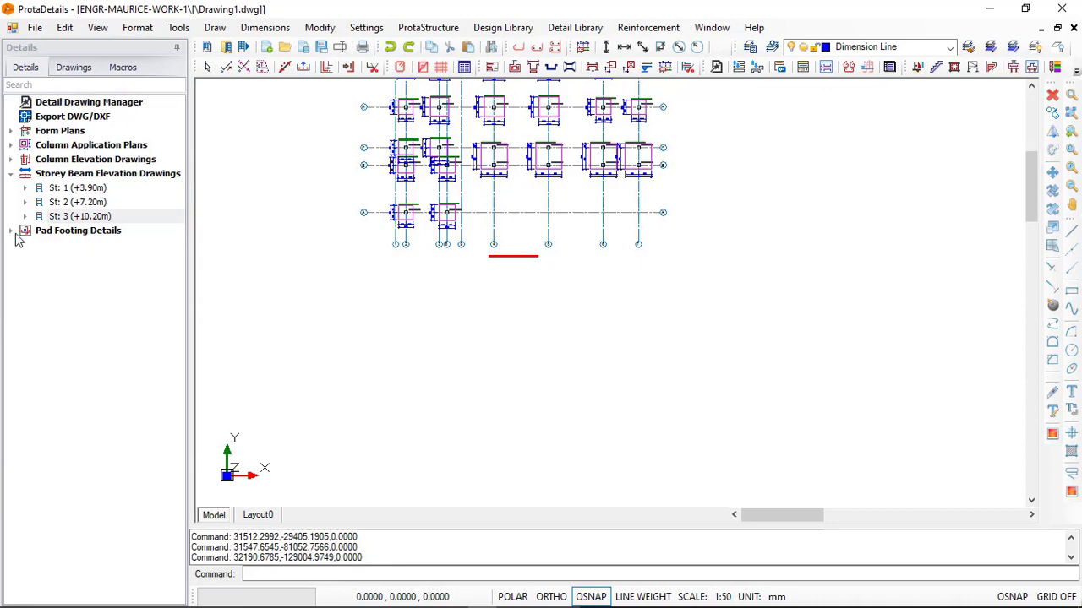
Collapse the storey beam elevation list and look through the individual footings listed under Pad Footing Details.
{"action": "left_click", "coordinate": [11, 174]}
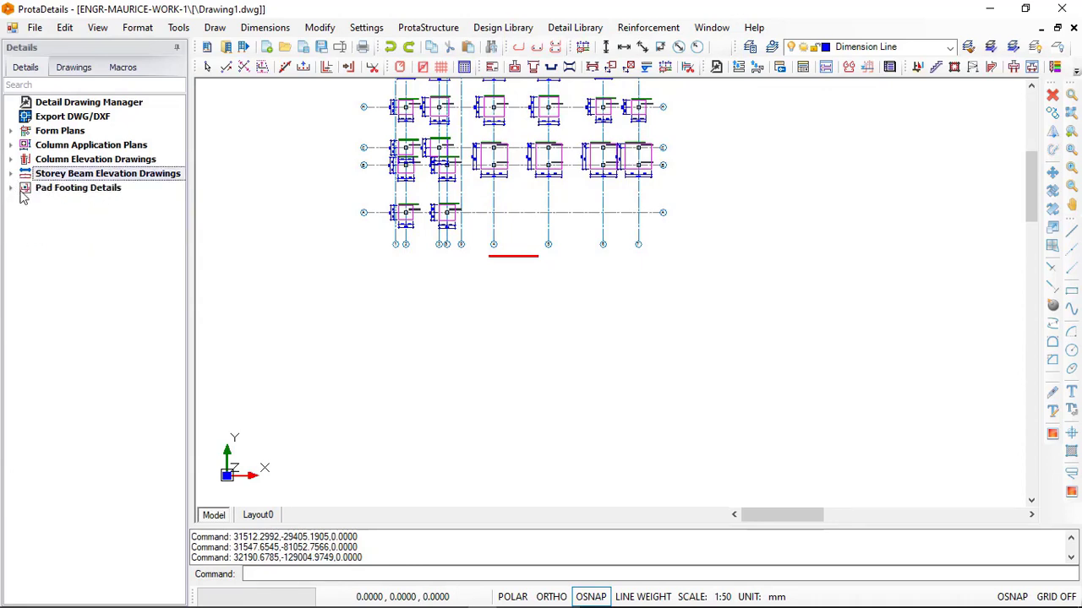
{"action": "left_click", "coordinate": [12, 188]}
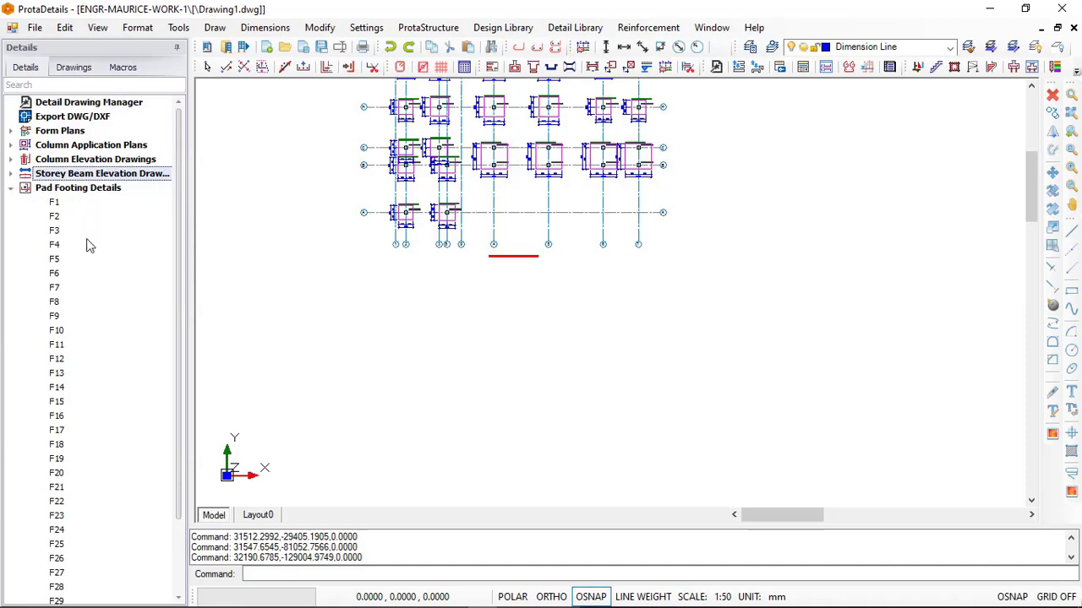
{"action": "scroll", "coordinate": [146, 275], "scroll_direction": "down", "scroll_amount": 2}
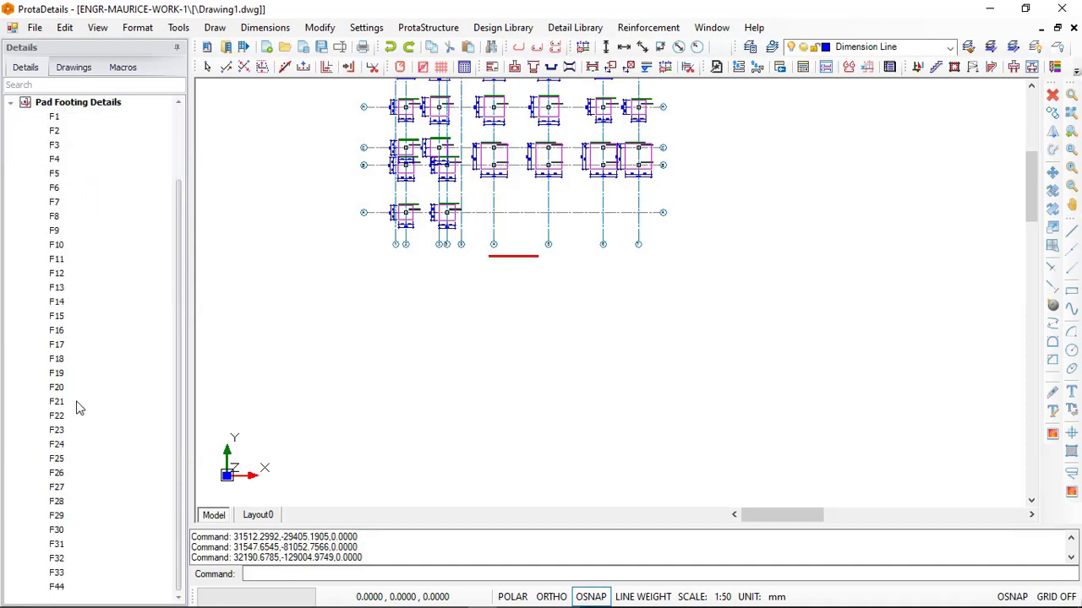
{"action": "scroll", "coordinate": [67, 372], "scroll_direction": "up", "scroll_amount": 2}
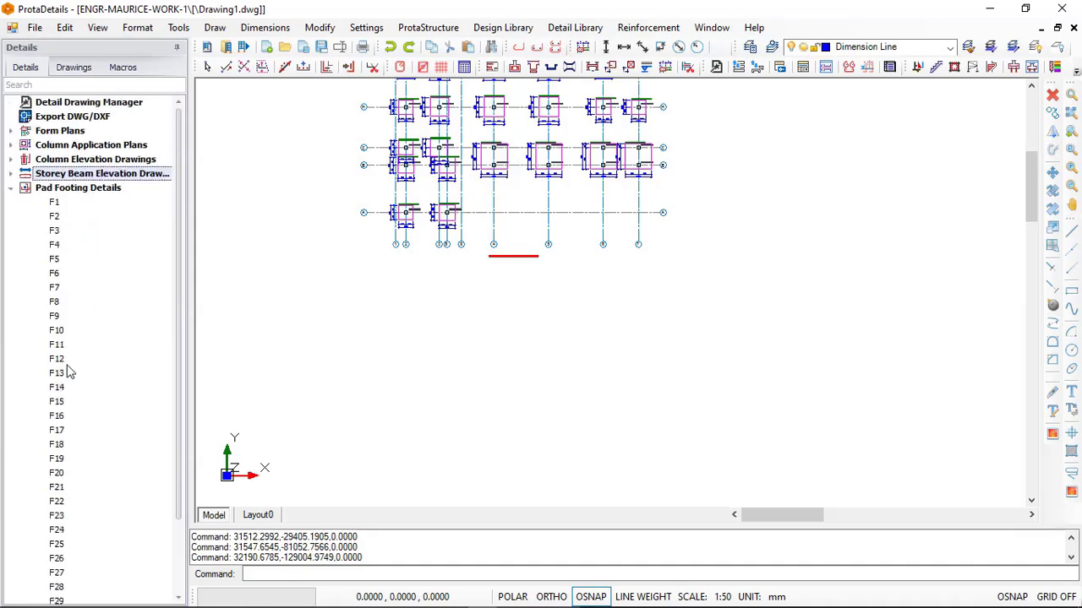
{"action": "left_click", "coordinate": [11, 188]}
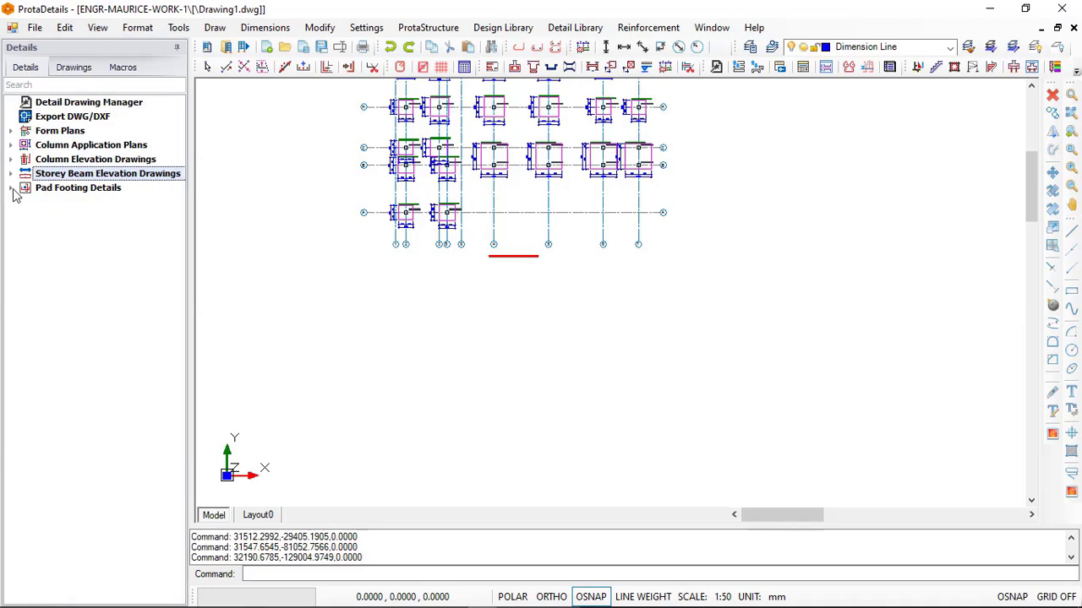
Draw all pad footing details at scale 1/25 with quantity table and model info, and insert them below the storey 3 beam elevations.
{"action": "left_click", "coordinate": [68, 188]}
{"action": "right_click", "coordinate": [79, 190]}
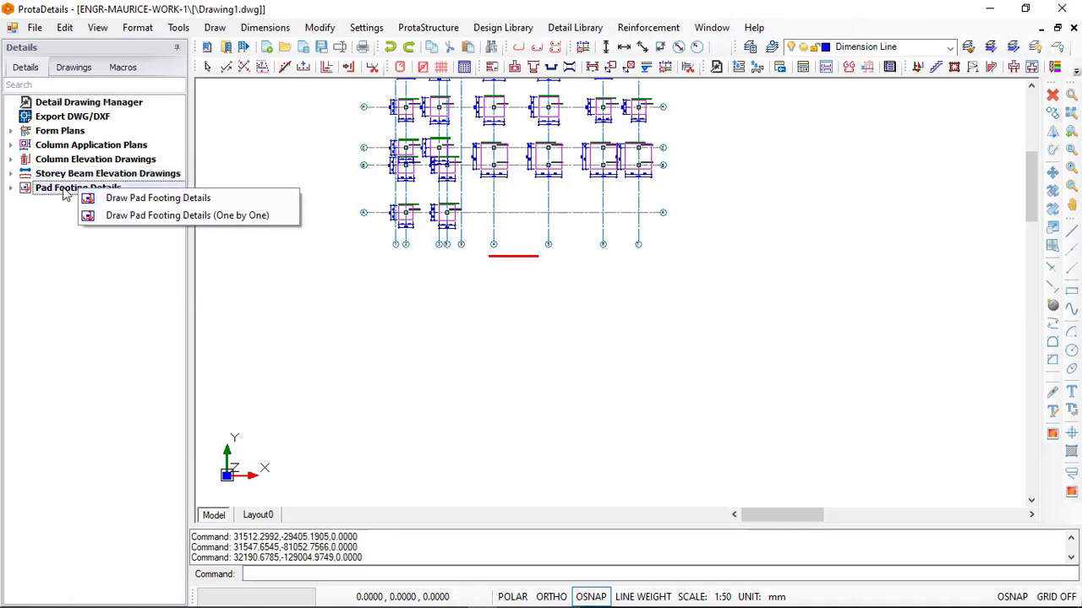
{"action": "left_click", "coordinate": [129, 199]}
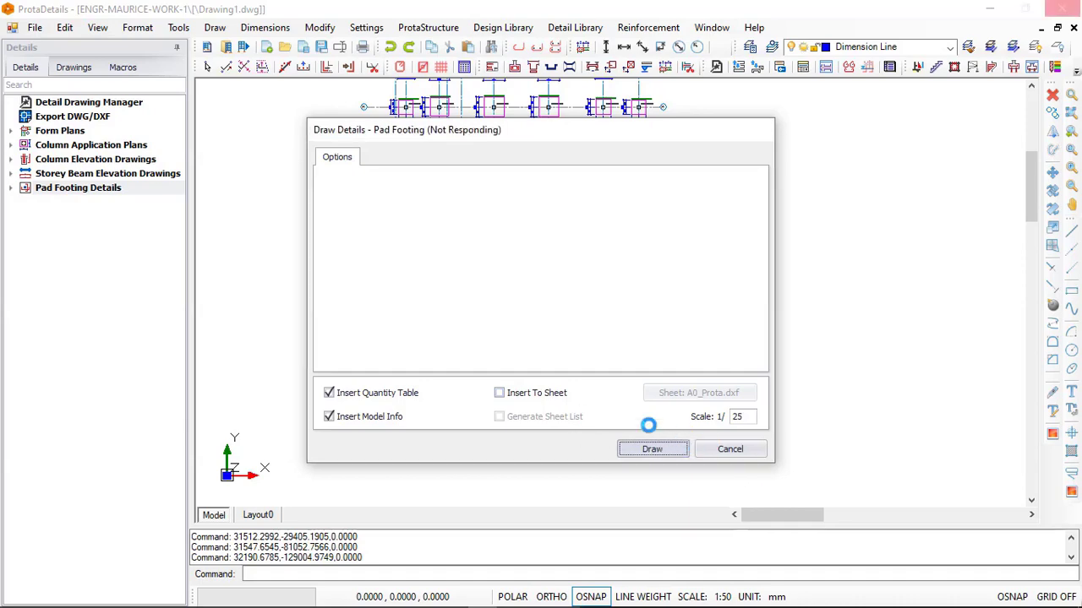
{"action": "scroll", "coordinate": [385, 229], "scroll_direction": "down", "scroll_amount": 2}
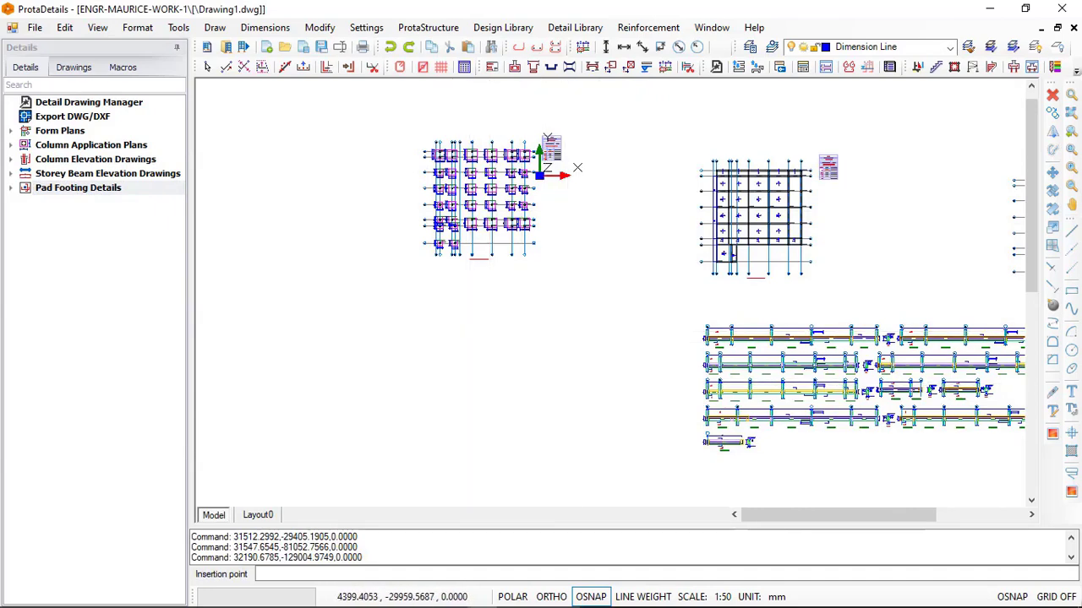
{"action": "middle_click_drag", "start_coordinate": [521, 302], "coordinate": [406, 210]}
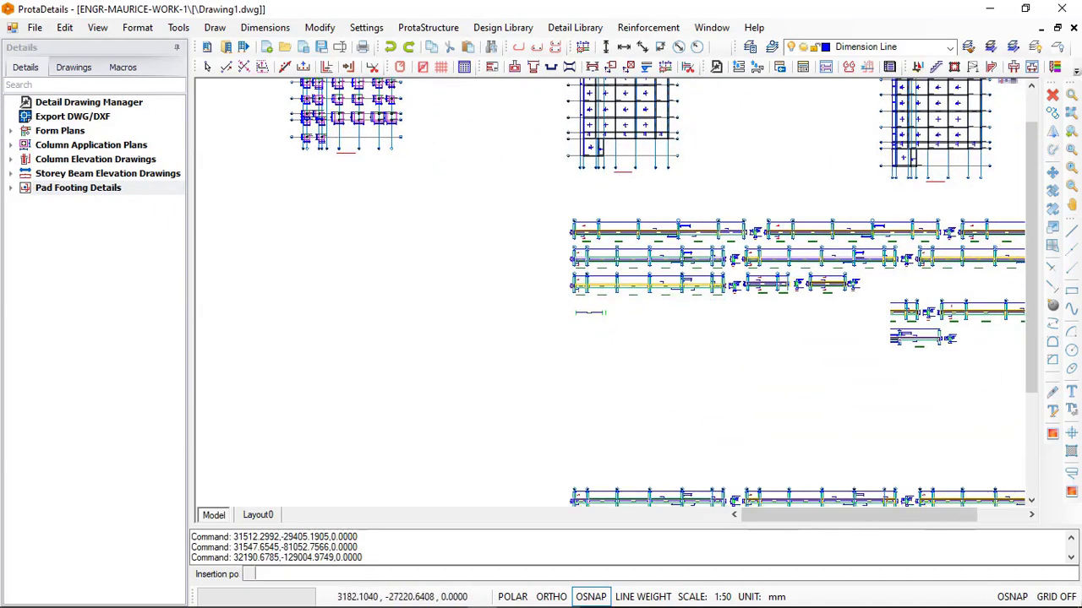
{"action": "scroll", "coordinate": [448, 214], "scroll_direction": "down", "scroll_amount": 2}
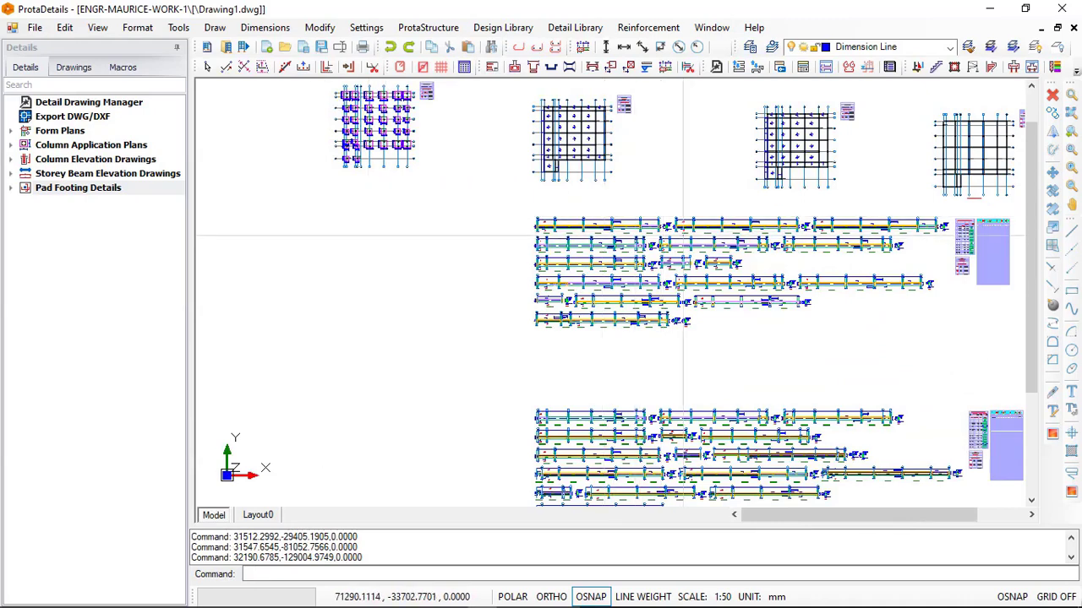
{"action": "scroll", "coordinate": [585, 195], "scroll_direction": "down", "scroll_amount": 1}
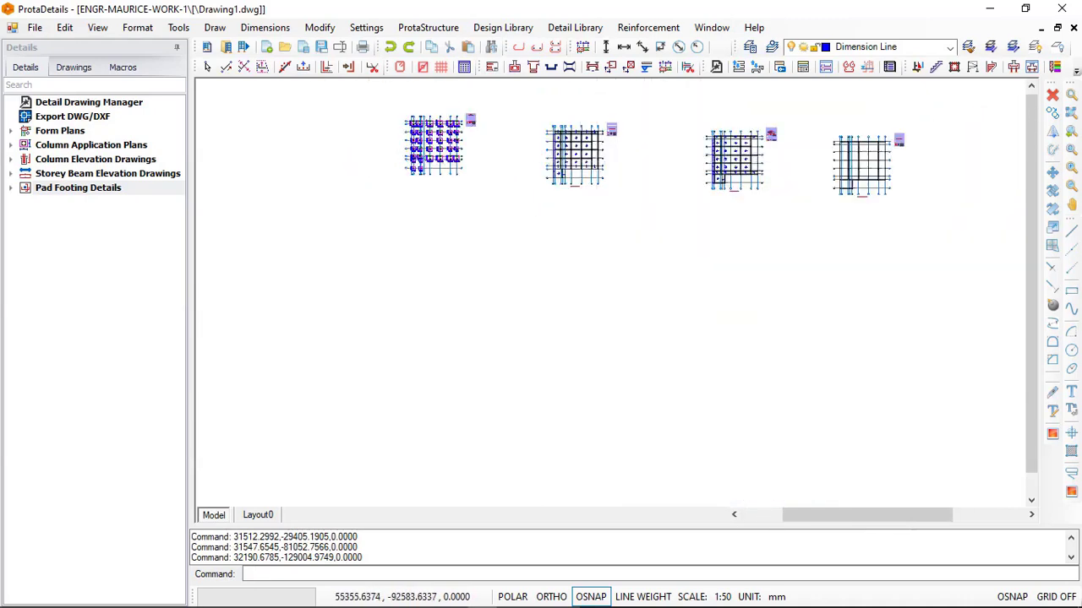
{"action": "middle_click_drag", "start_coordinate": [583, 311], "coordinate": [548, 176]}
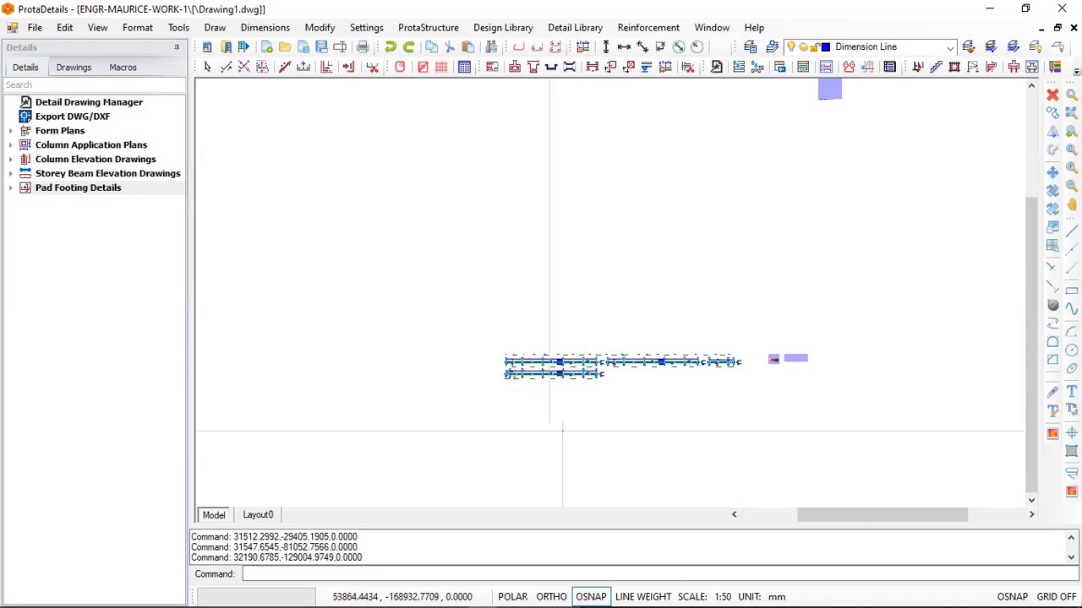
{"action": "left_click", "coordinate": [503, 417]}
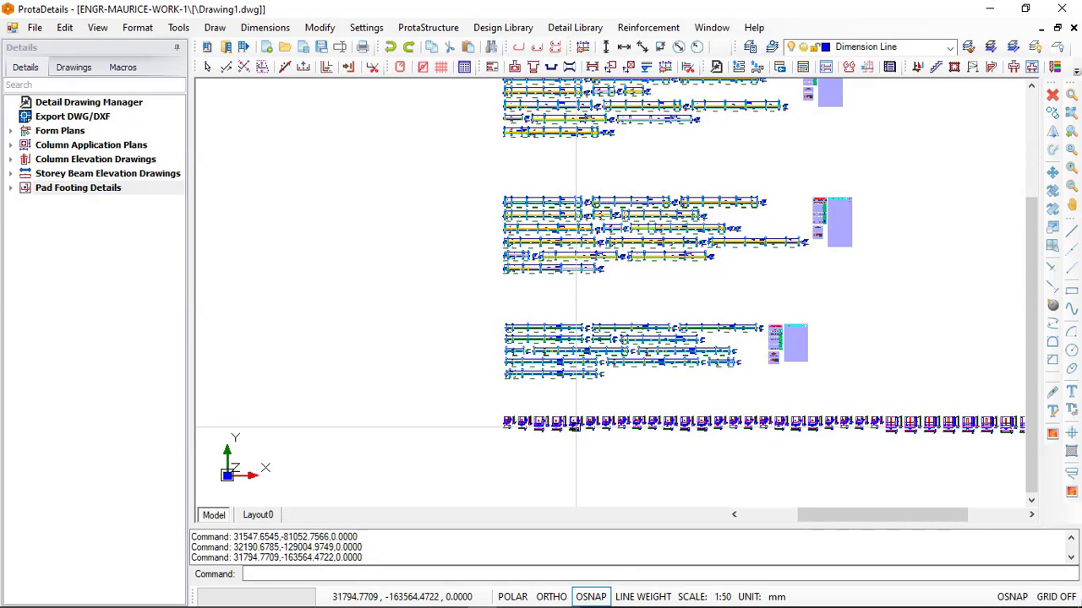
Inspect the dimensions and reinforcement annotations on the plan and sections of pad footing F8.
{"action": "scroll", "coordinate": [576, 427], "scroll_direction": "down", "scroll_amount": 1}
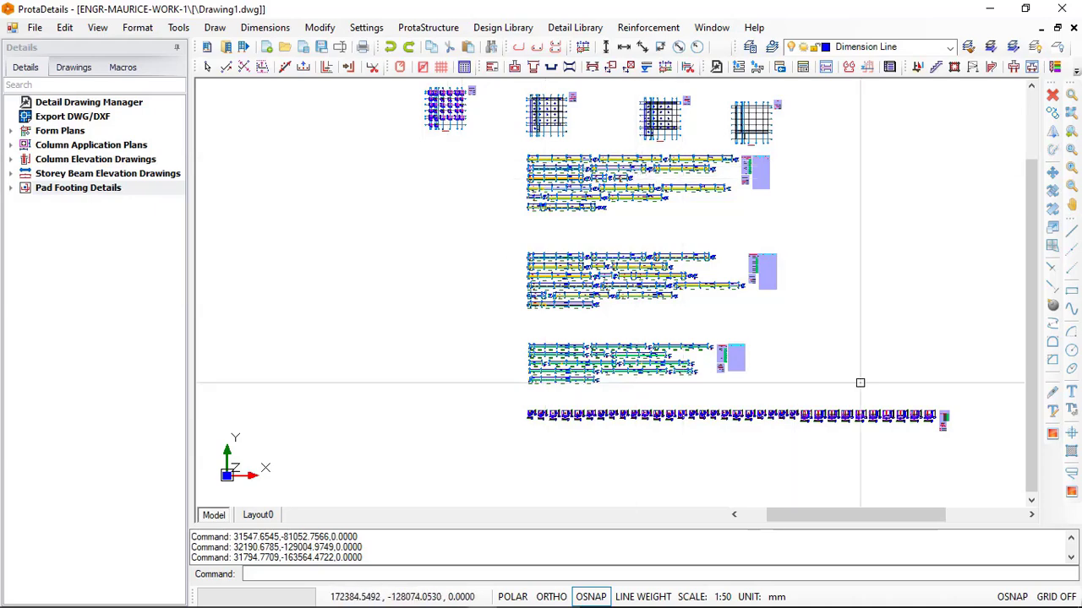
{"action": "scroll", "coordinate": [603, 476], "scroll_direction": "up", "scroll_amount": 1}
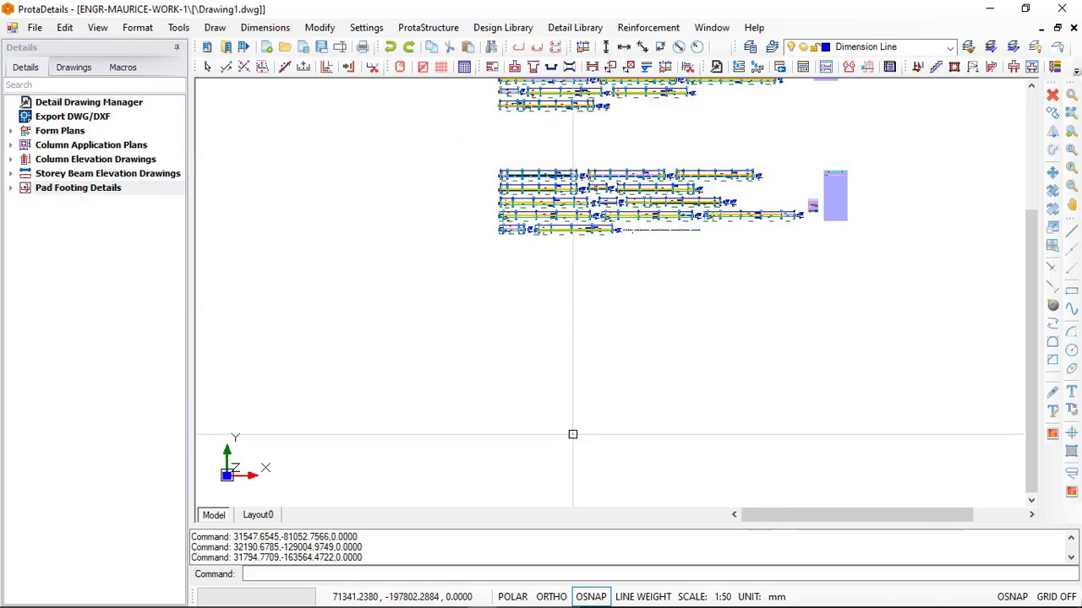
{"action": "scroll", "coordinate": [488, 391], "scroll_direction": "up", "scroll_amount": 3}
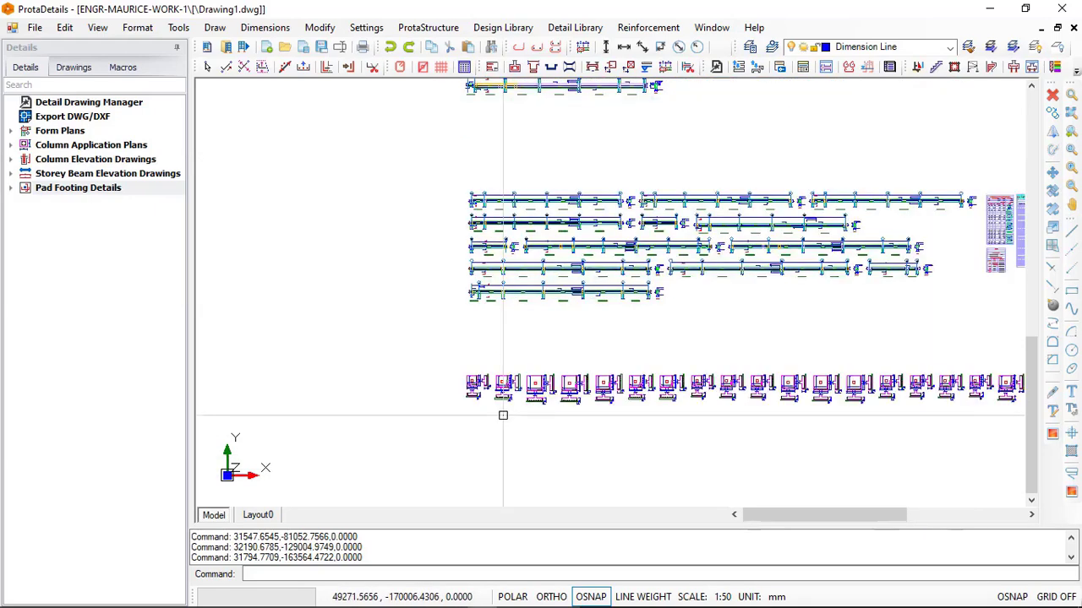
{"action": "scroll", "coordinate": [488, 391], "scroll_direction": "up", "scroll_amount": 3}
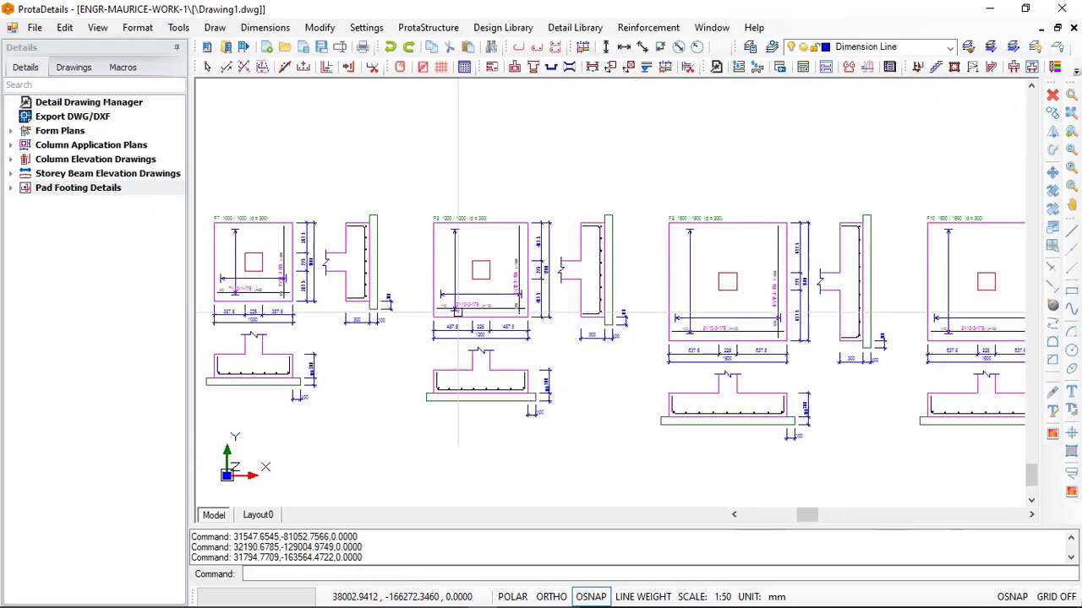
{"action": "scroll", "coordinate": [472, 212], "scroll_direction": "up", "scroll_amount": 2}
{"action": "scroll", "coordinate": [421, 229], "scroll_direction": "up", "scroll_amount": 1}
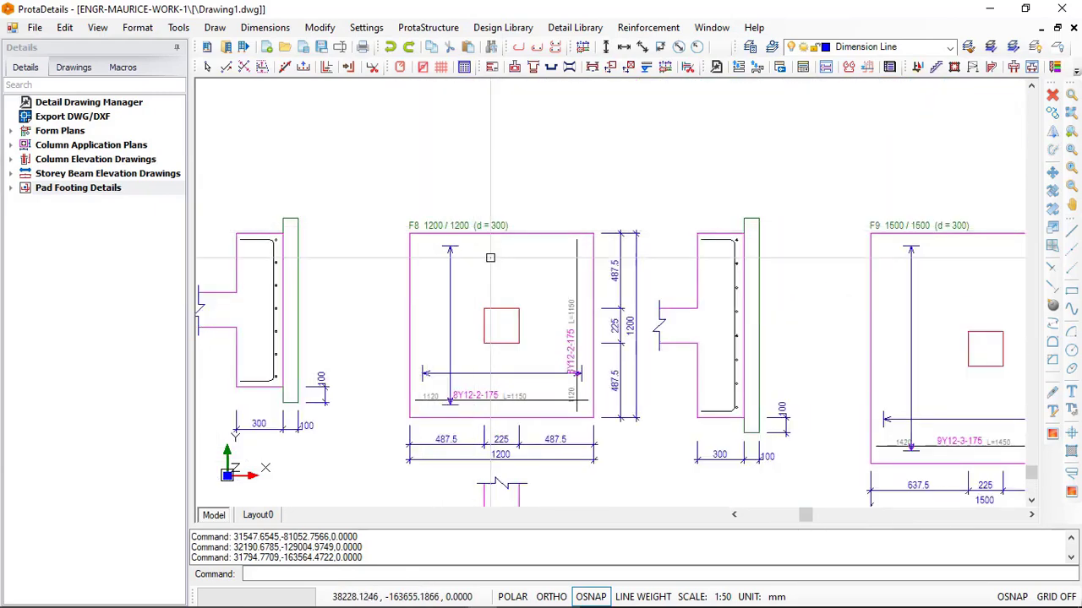
{"action": "scroll", "coordinate": [559, 232], "scroll_direction": "down", "scroll_amount": 1}
{"action": "scroll", "coordinate": [493, 354], "scroll_direction": "up", "scroll_amount": 3}
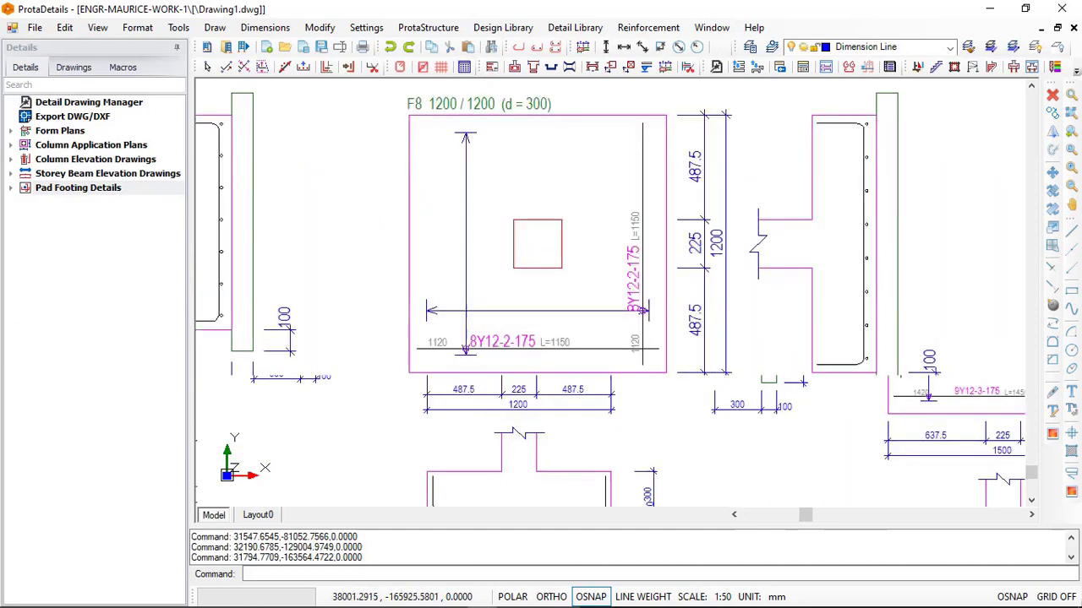
Examine the plan dimensions, side section and lower cross-section of pad footing F8, including its reinforcement and blinding.
{"action": "scroll", "coordinate": [474, 360], "scroll_direction": "down", "scroll_amount": 1}
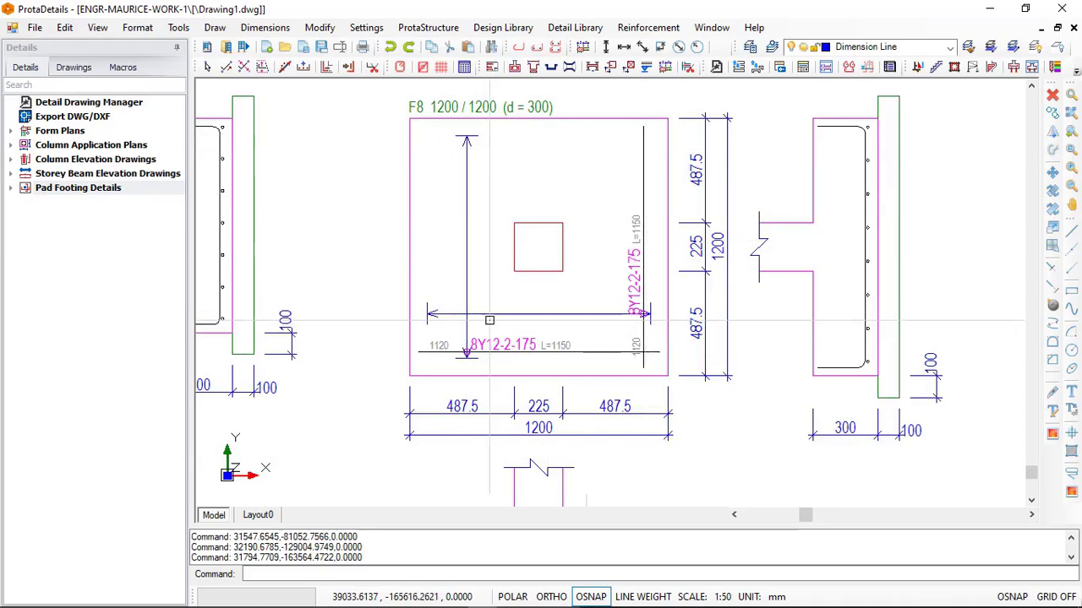
{"action": "scroll", "coordinate": [726, 293], "scroll_direction": "down", "scroll_amount": 1}
{"action": "mouse_move", "coordinate": [620, 215]}
{"action": "middle_mouse_down"}
{"action": "mouse_move", "coordinate": [623, 241]}
{"action": "mouse_move", "coordinate": [616, 151]}
{"action": "middle_mouse_up"}
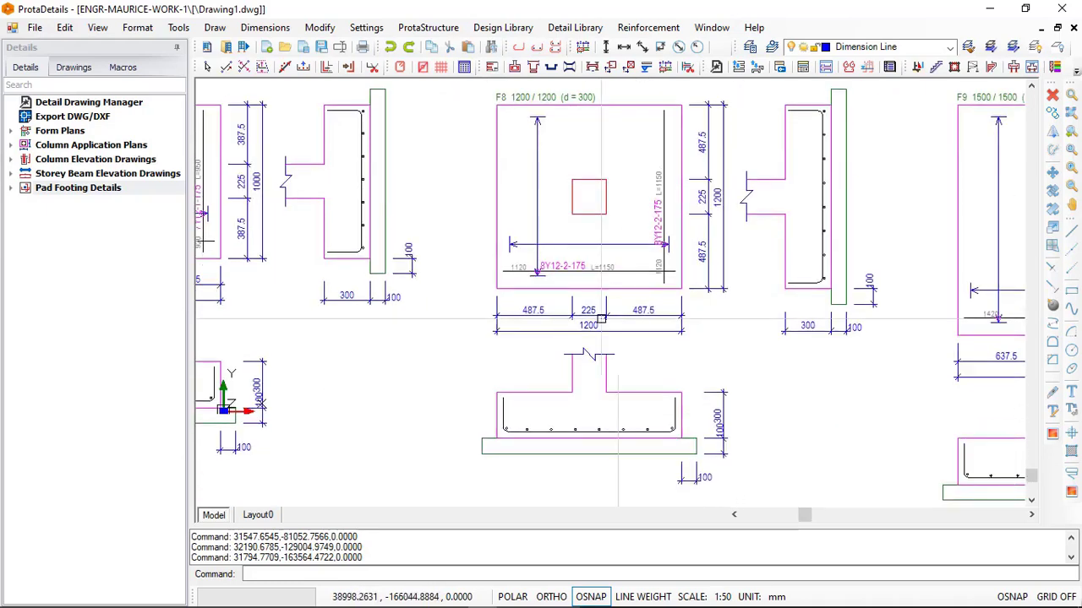
{"action": "middle_click_drag", "start_coordinate": [558, 472], "coordinate": [469, 406]}
{"action": "scroll", "coordinate": [398, 339], "scroll_direction": "up", "scroll_amount": 4}
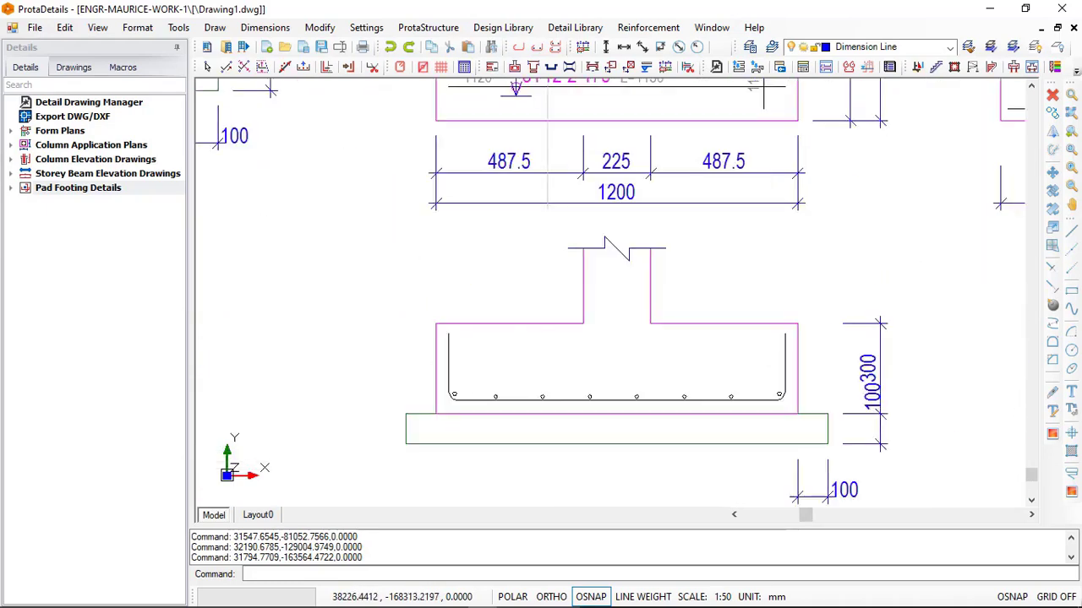
{"action": "scroll", "coordinate": [591, 330], "scroll_direction": "down", "scroll_amount": 4}
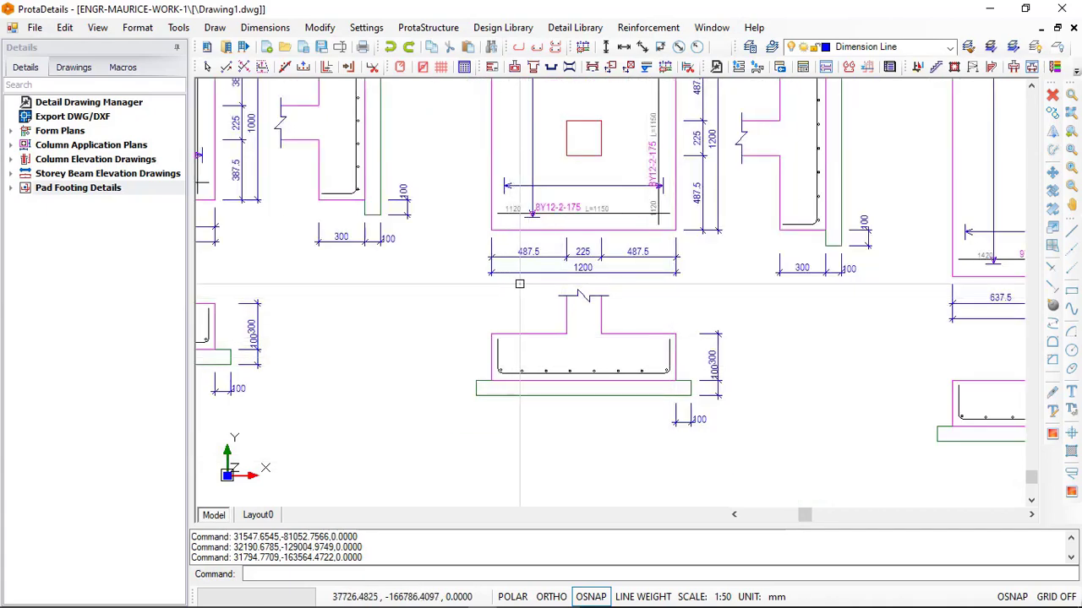
{"action": "scroll", "coordinate": [517, 284], "scroll_direction": "down", "scroll_amount": 1}
{"action": "scroll", "coordinate": [641, 331], "scroll_direction": "up", "scroll_amount": 2}
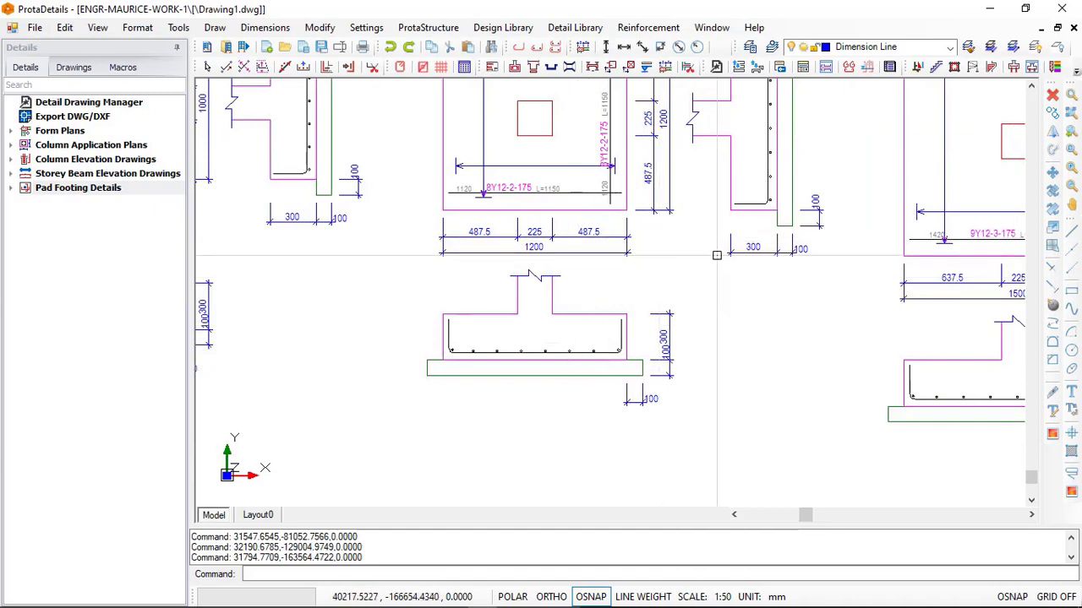
{"action": "scroll", "coordinate": [644, 296], "scroll_direction": "up", "scroll_amount": 1}
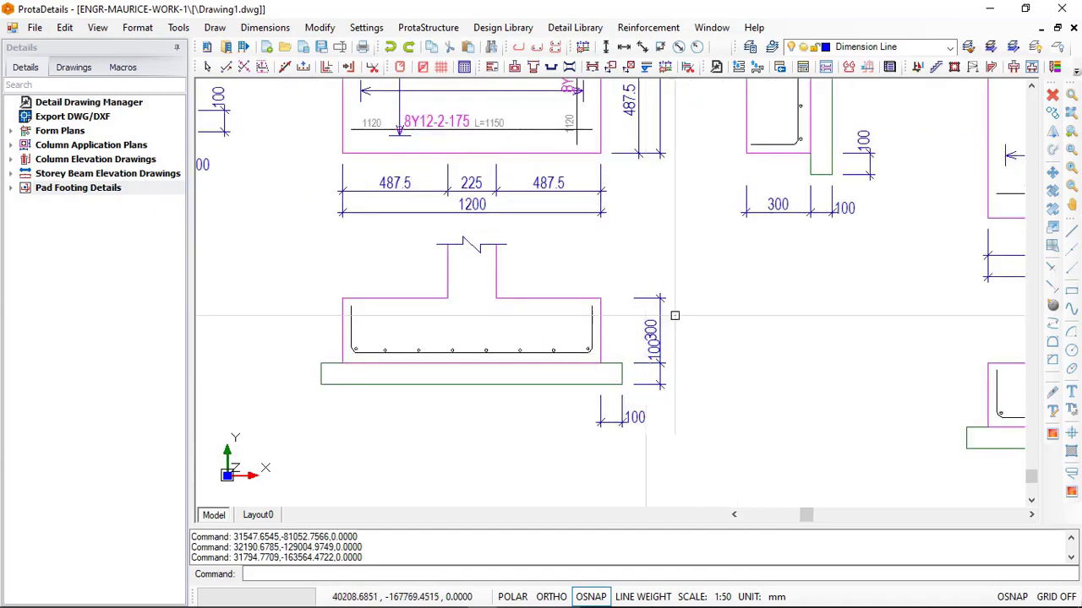
{"action": "scroll", "coordinate": [473, 325], "scroll_direction": "down", "scroll_amount": 3}
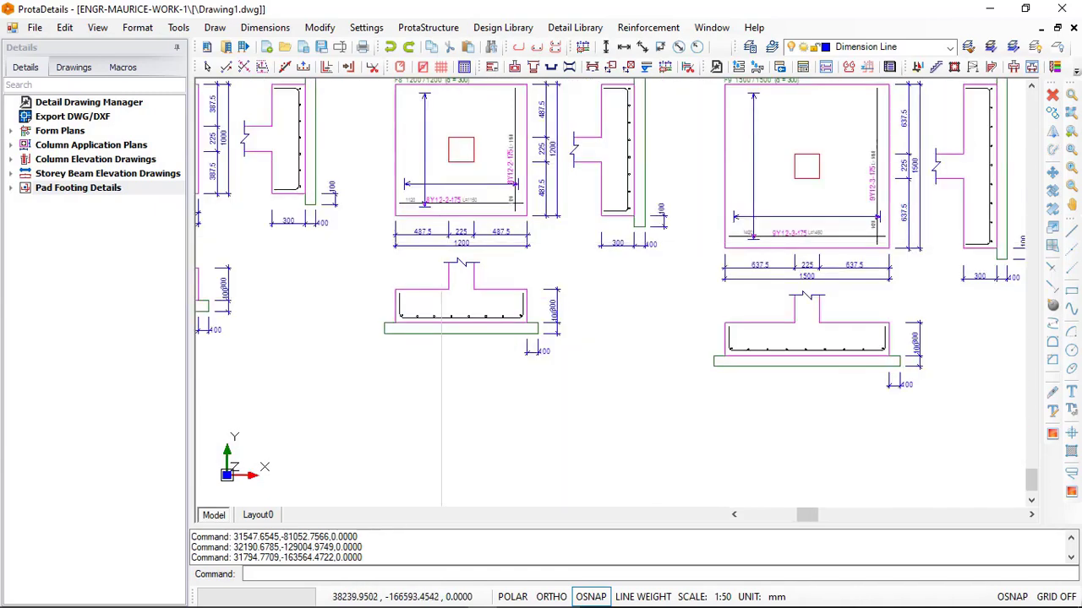
Look along the row of pad footing details and inspect the plans and sections of footings F17 and F16.
{"action": "scroll", "coordinate": [487, 254], "scroll_direction": "down", "scroll_amount": 3}
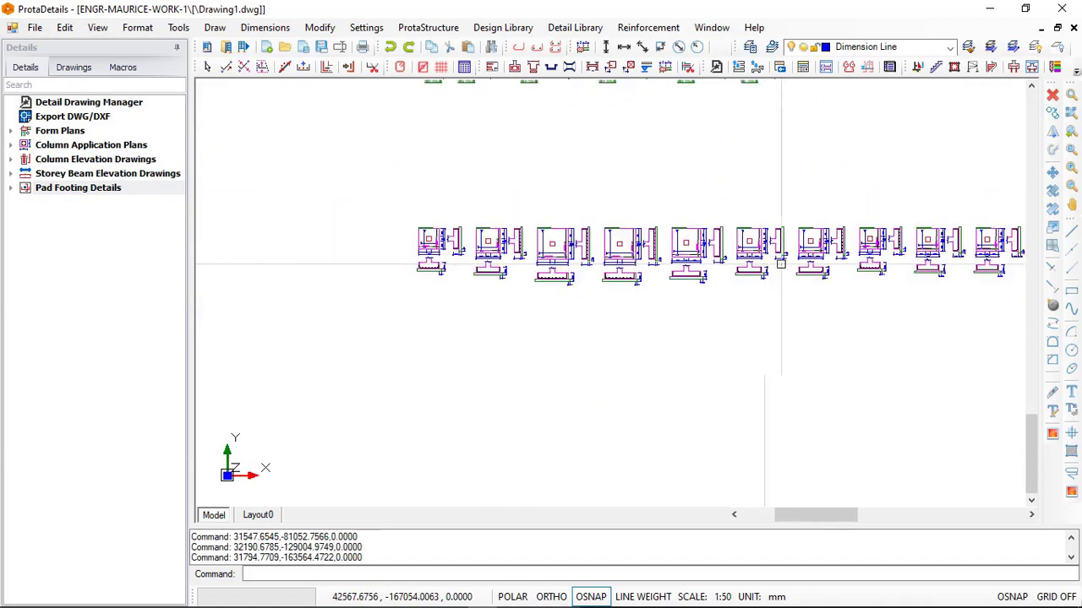
{"action": "middle_click_drag", "start_coordinate": [783, 268], "coordinate": [338, 272]}
{"action": "middle_click_drag", "start_coordinate": [934, 298], "coordinate": [362, 293]}
{"action": "middle_click_drag", "start_coordinate": [854, 290], "coordinate": [309, 294]}
{"action": "scroll", "coordinate": [642, 290], "scroll_direction": "down", "scroll_amount": 1}
{"action": "middle_click_drag", "start_coordinate": [634, 296], "coordinate": [232, 302]}
{"action": "scroll", "coordinate": [687, 253], "scroll_direction": "up", "scroll_amount": 1}
{"action": "scroll", "coordinate": [687, 252], "scroll_direction": "up", "scroll_amount": 1}
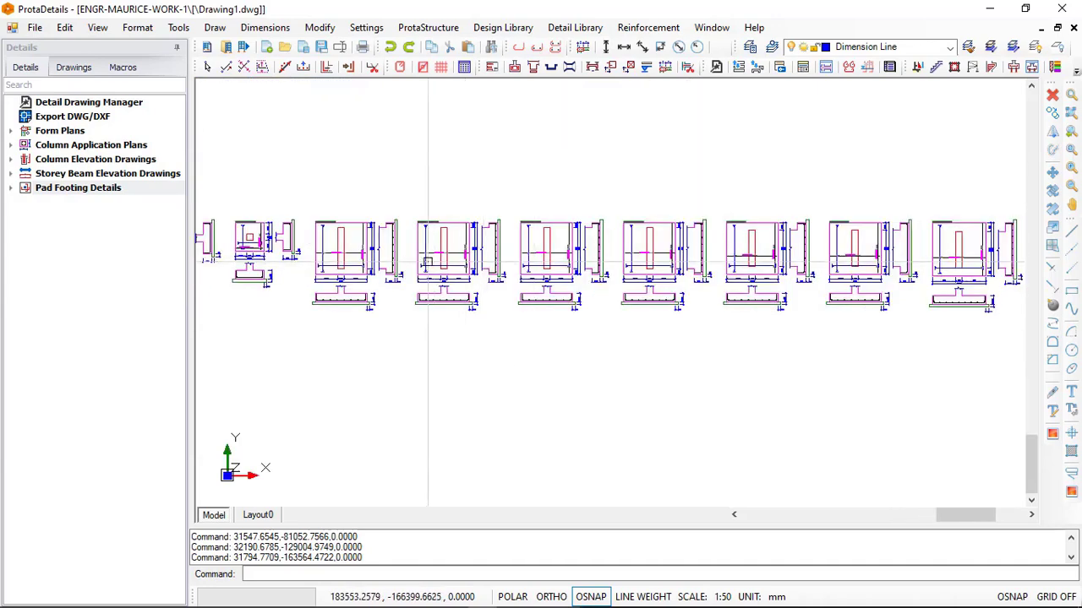
{"action": "scroll", "coordinate": [320, 258], "scroll_direction": "up", "scroll_amount": 2}
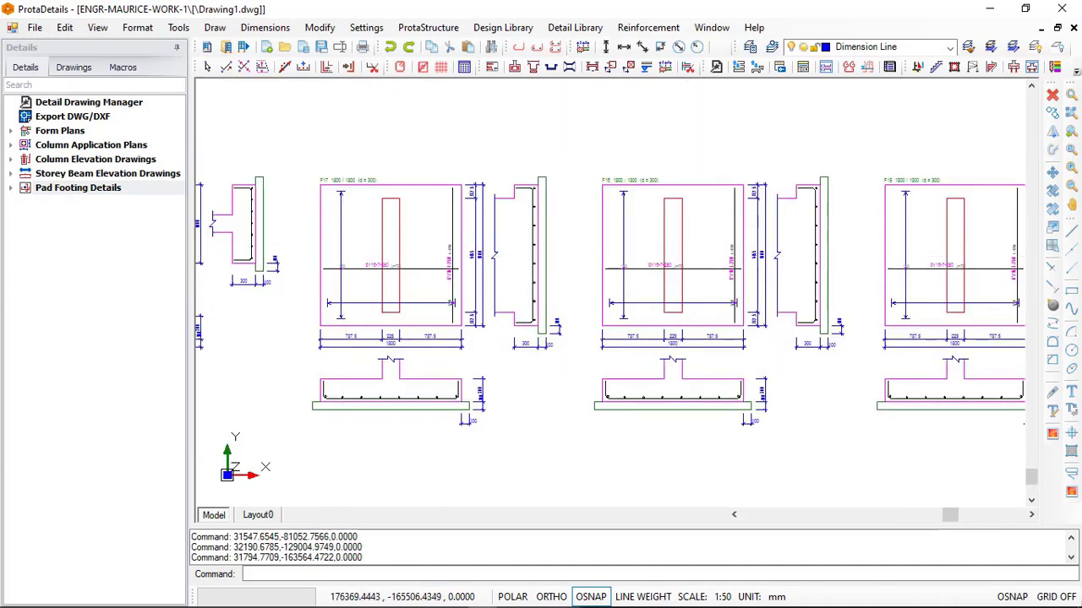
{"action": "scroll", "coordinate": [343, 255], "scroll_direction": "up", "scroll_amount": 1}
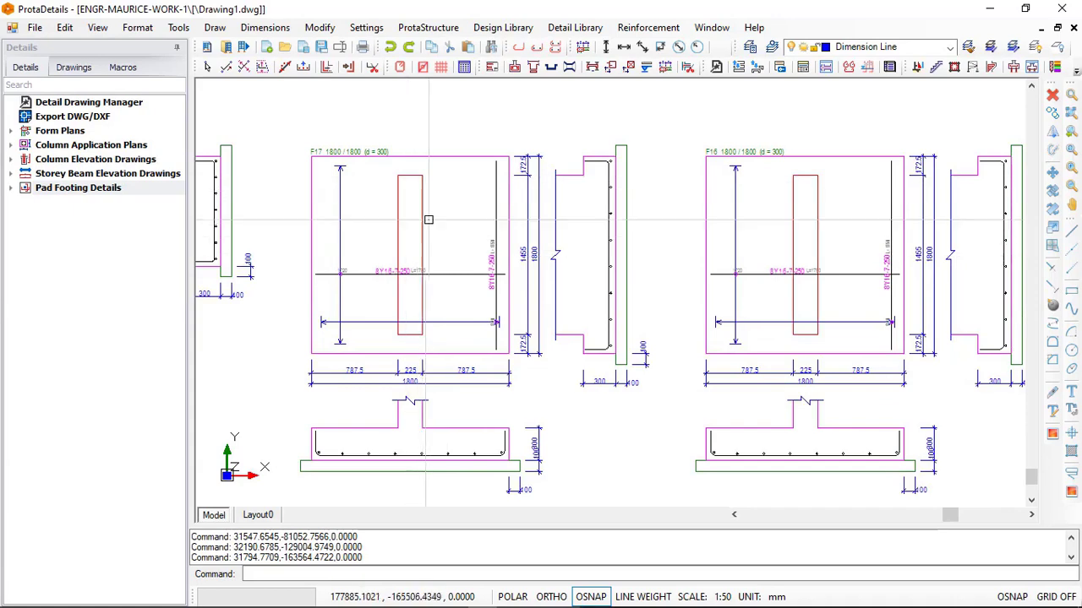
{"action": "scroll", "coordinate": [531, 238], "scroll_direction": "down", "scroll_amount": 1}
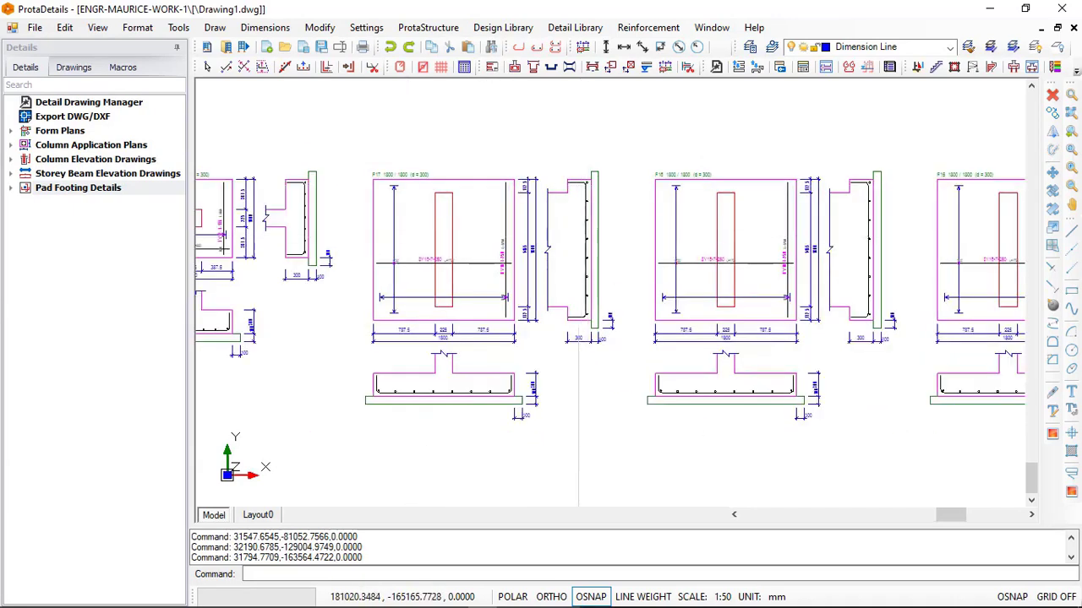
Review the overall arrangement of the storey beam elevations and the pad footing row beneath them.
{"action": "scroll", "coordinate": [617, 296], "scroll_direction": "down", "scroll_amount": 5}
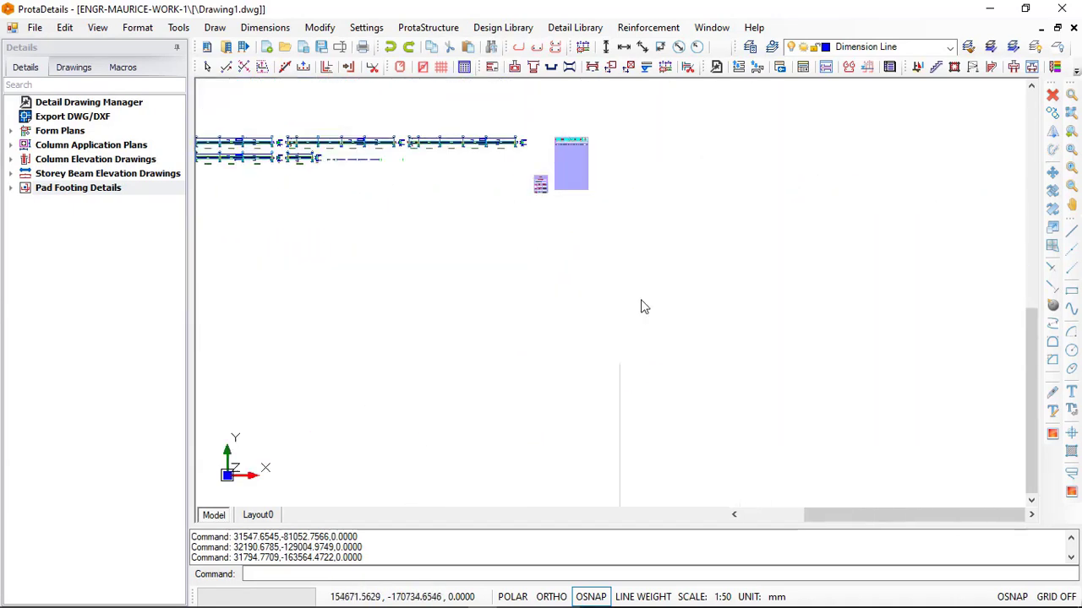
{"action": "middle_click_drag", "start_coordinate": [685, 303], "coordinate": [752, 302]}
{"action": "mouse_move", "coordinate": [915, 360]}
{"action": "middle_mouse_down"}
{"action": "mouse_move", "coordinate": [791, 336]}
{"action": "mouse_move", "coordinate": [996, 386]}
{"action": "middle_mouse_up"}
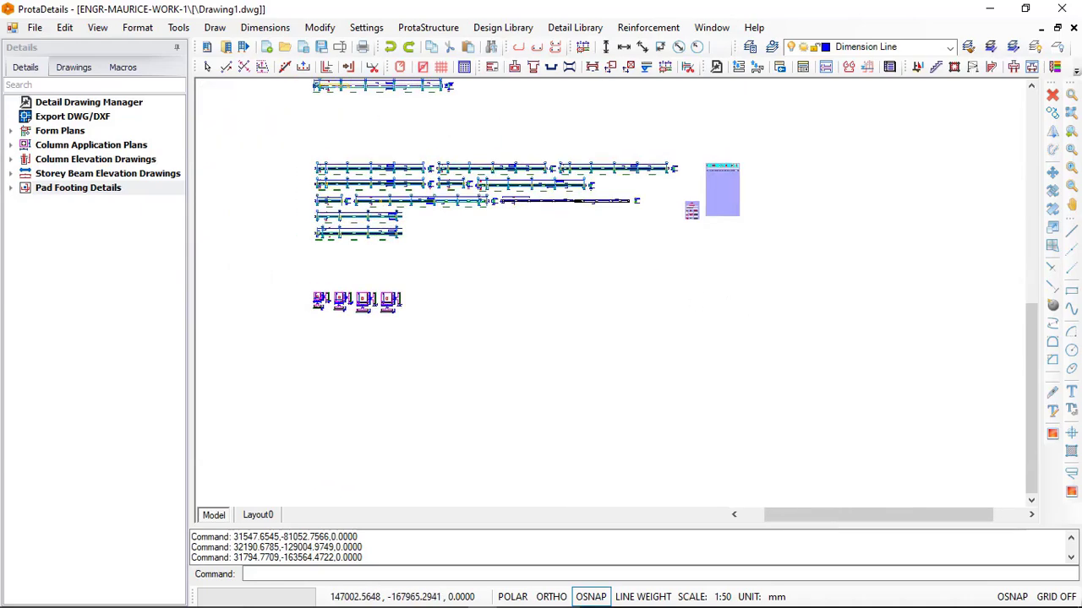
{"action": "scroll", "coordinate": [502, 306], "scroll_direction": "up", "scroll_amount": 4}
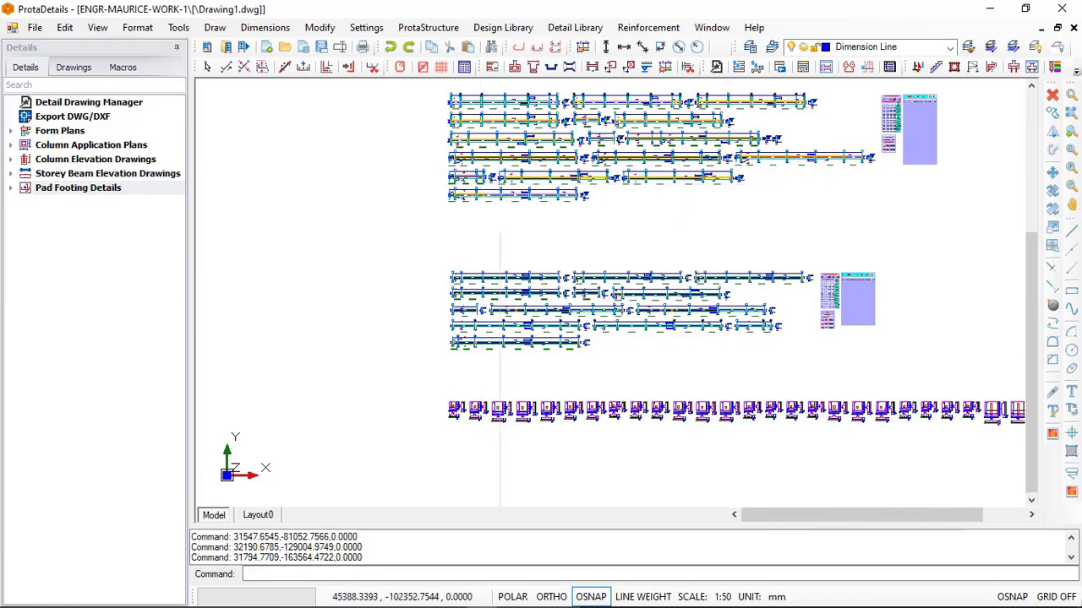
{"action": "scroll", "coordinate": [499, 182], "scroll_direction": "down", "scroll_amount": 2}
{"action": "middle_click_drag", "start_coordinate": [446, 152], "coordinate": [462, 195]}
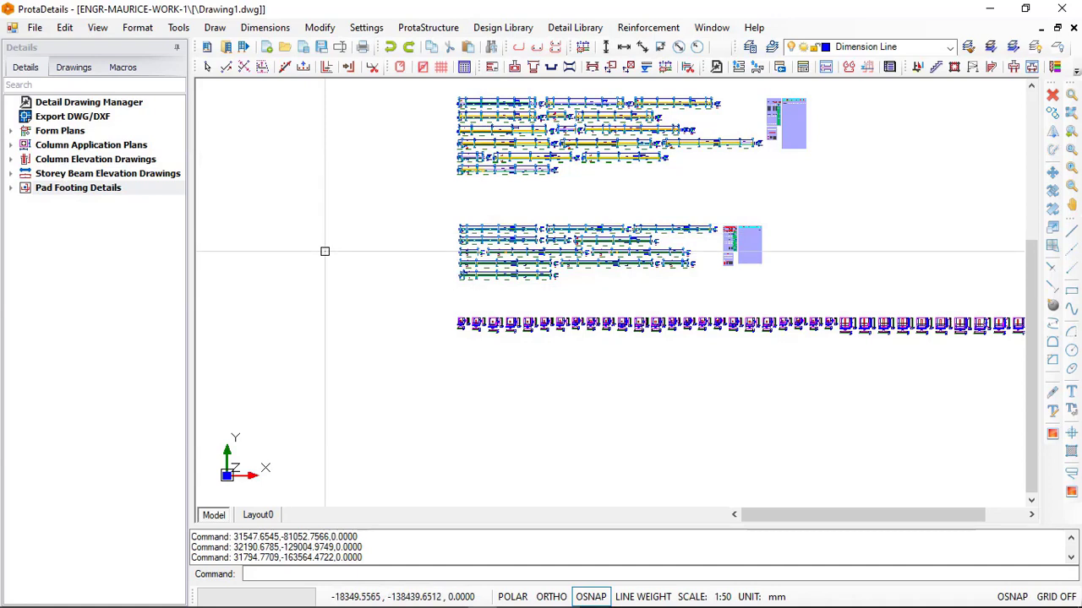
Draw the storey 1 column application plan at scale 1/20 with links shown next to columns, and insert it below the pad footing details.
{"action": "left_click", "coordinate": [11, 145]}
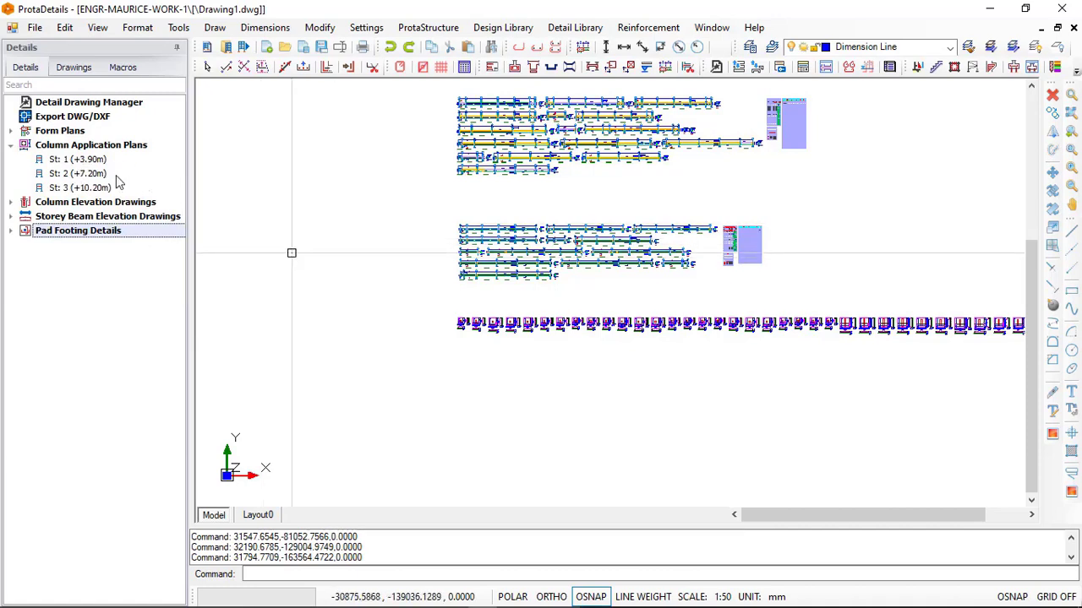
{"action": "left_click", "coordinate": [72, 161]}
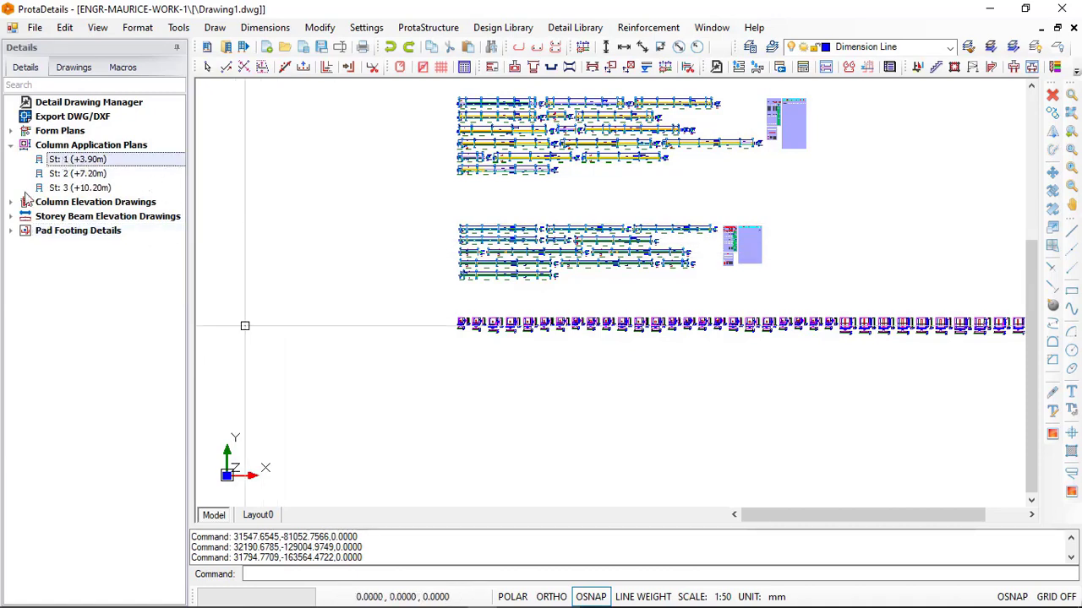
{"action": "left_click", "coordinate": [96, 172]}
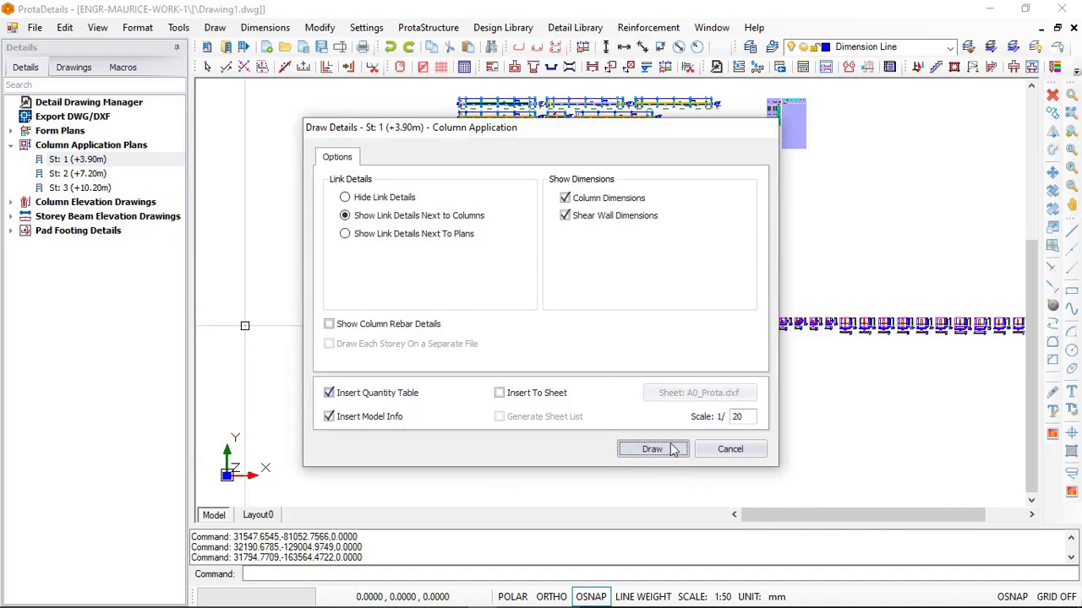
{"action": "left_click", "coordinate": [676, 448]}
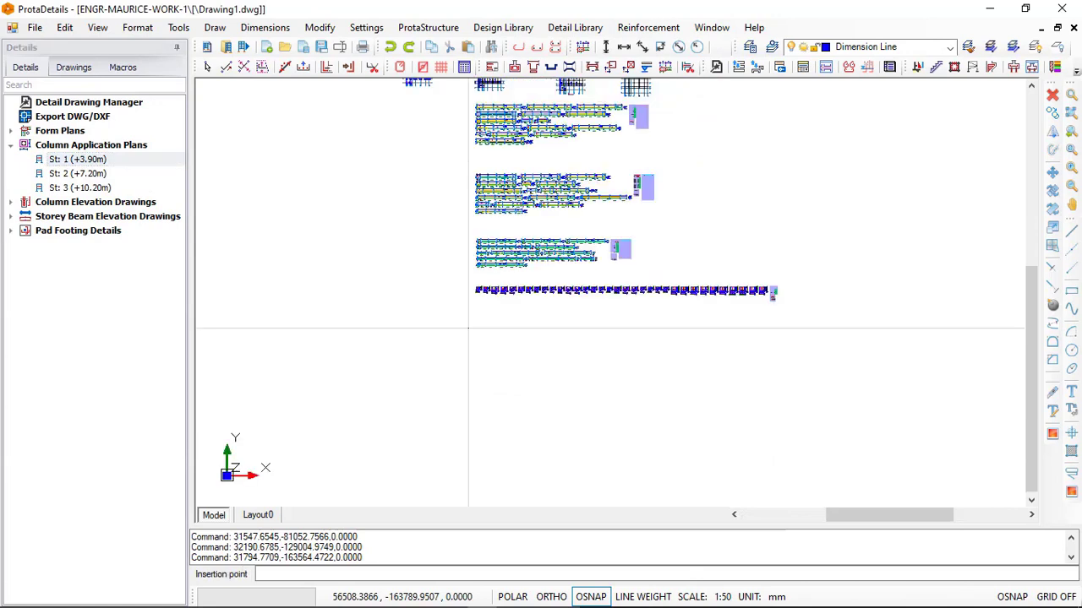
{"action": "left_click", "coordinate": [476, 333]}
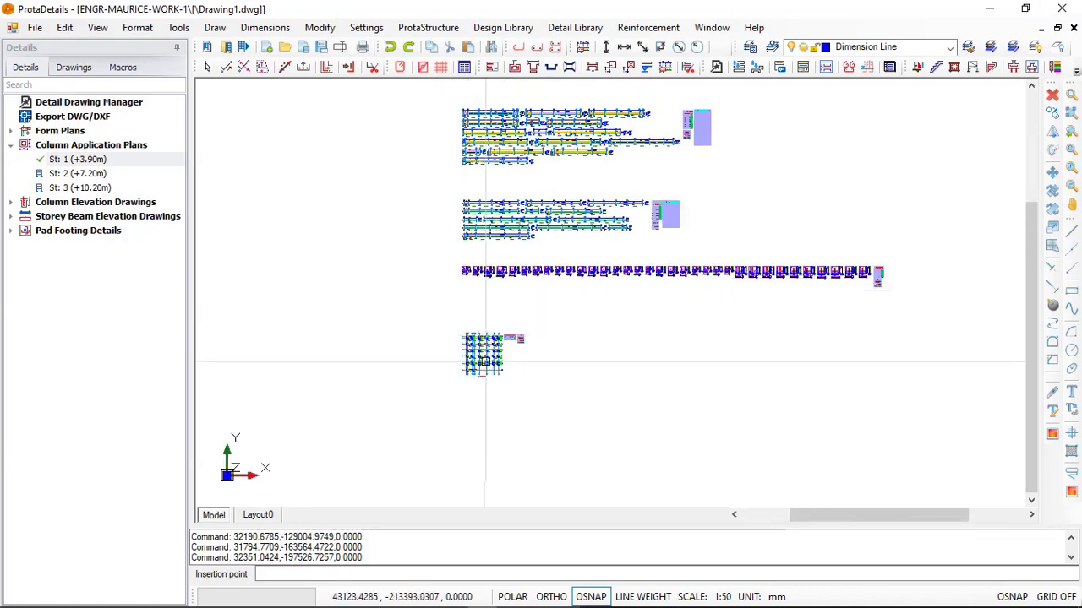
Examine the column application plan, checking the section size, main bars and link details of column 1C11.
{"action": "scroll", "coordinate": [483, 362], "scroll_direction": "up", "scroll_amount": 3}
{"action": "scroll", "coordinate": [482, 362], "scroll_direction": "up", "scroll_amount": 3}
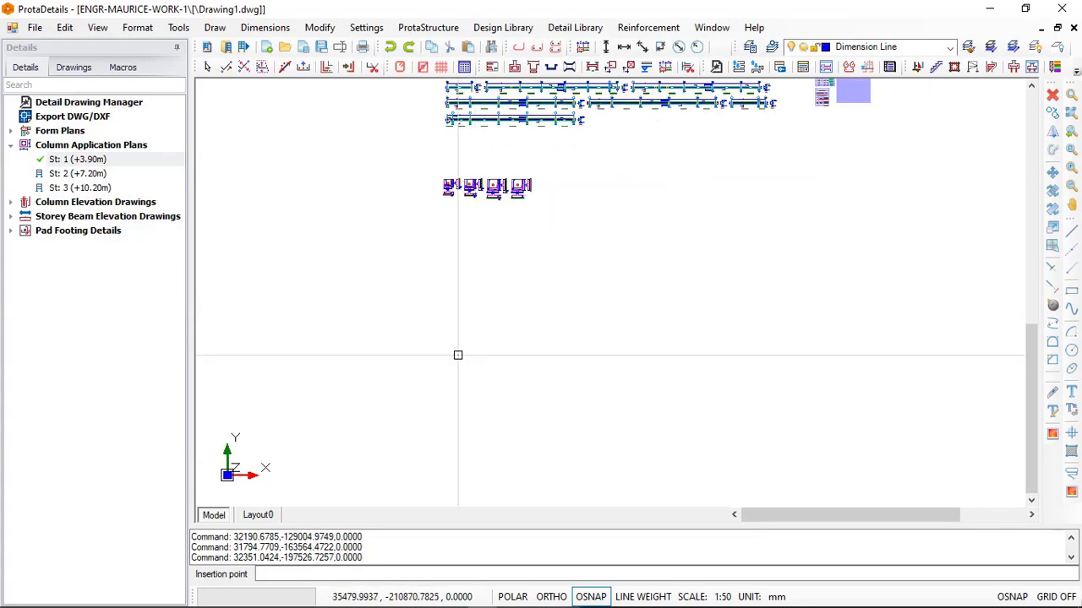
{"action": "scroll", "coordinate": [482, 362], "scroll_direction": "up", "scroll_amount": 4}
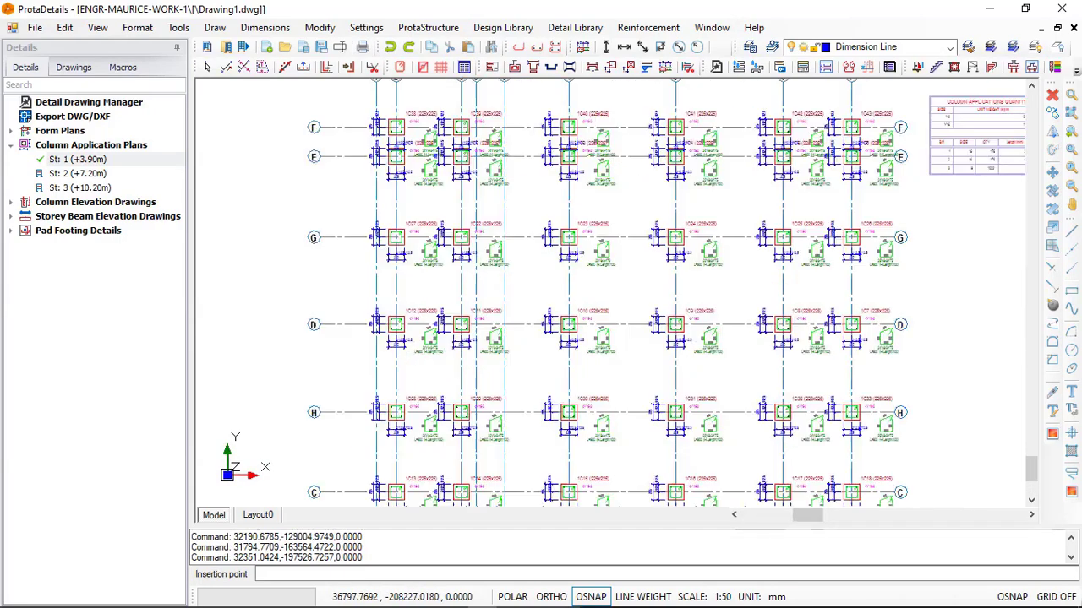
{"action": "scroll", "coordinate": [463, 329], "scroll_direction": "up", "scroll_amount": 3}
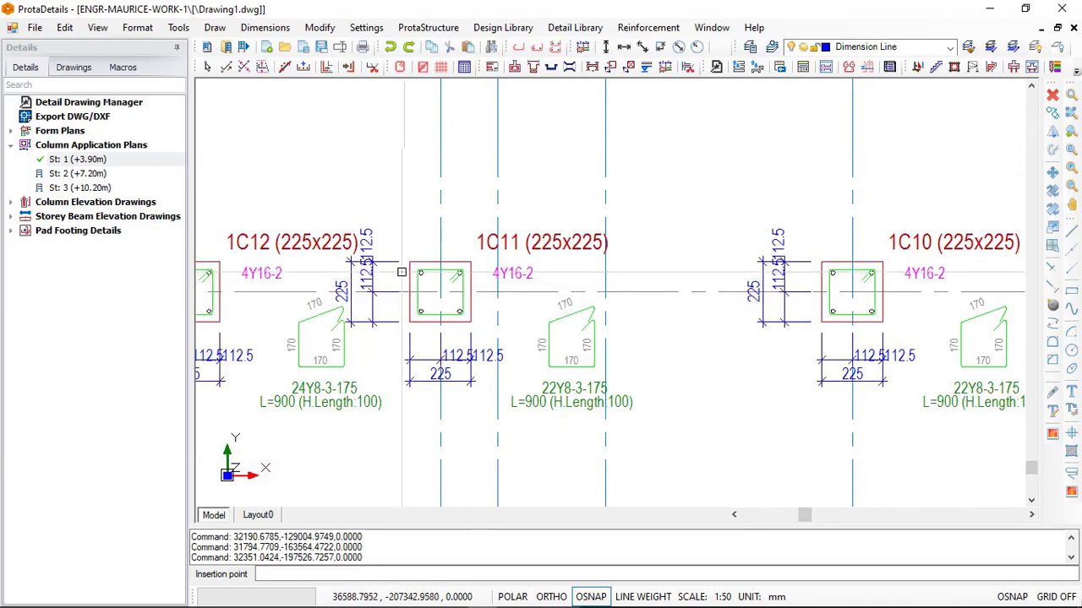
{"action": "scroll", "coordinate": [420, 277], "scroll_direction": "up", "scroll_amount": 2}
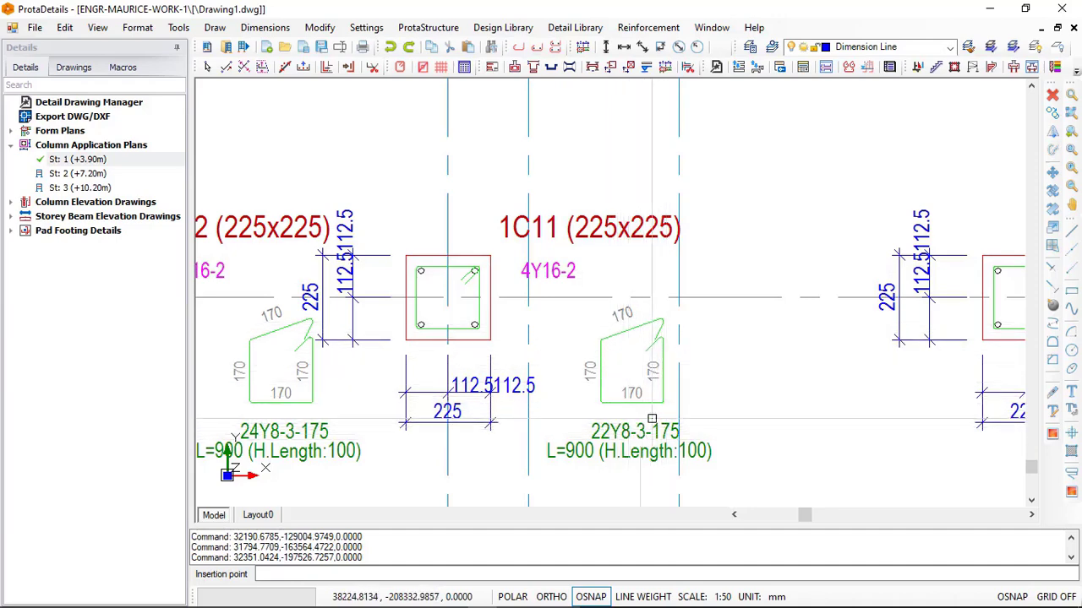
{"action": "scroll", "coordinate": [665, 316], "scroll_direction": "down", "scroll_amount": 10}
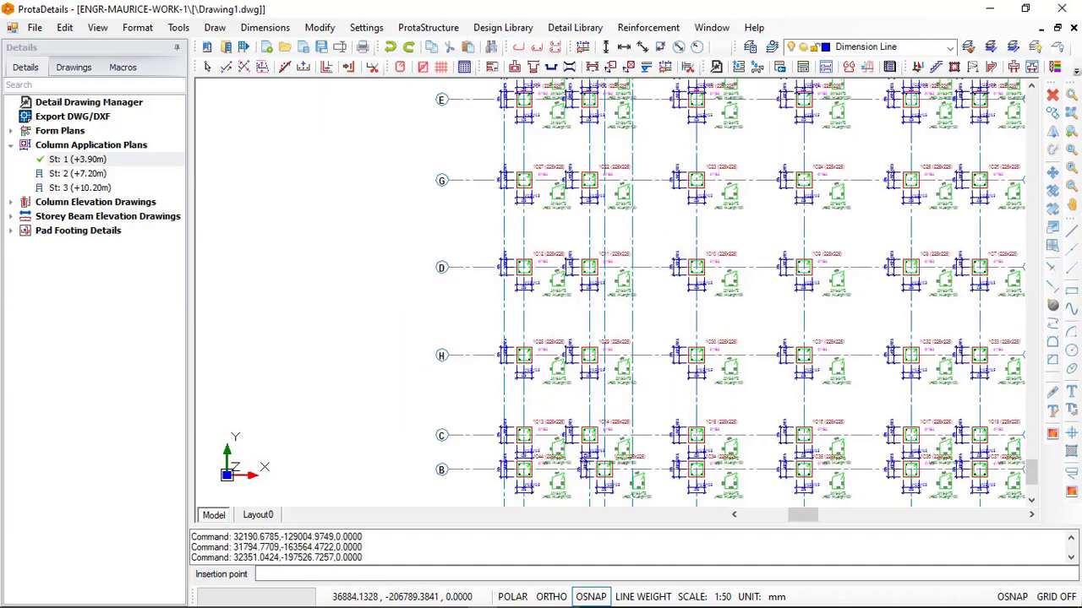
{"action": "scroll", "coordinate": [594, 258], "scroll_direction": "down", "scroll_amount": 2}
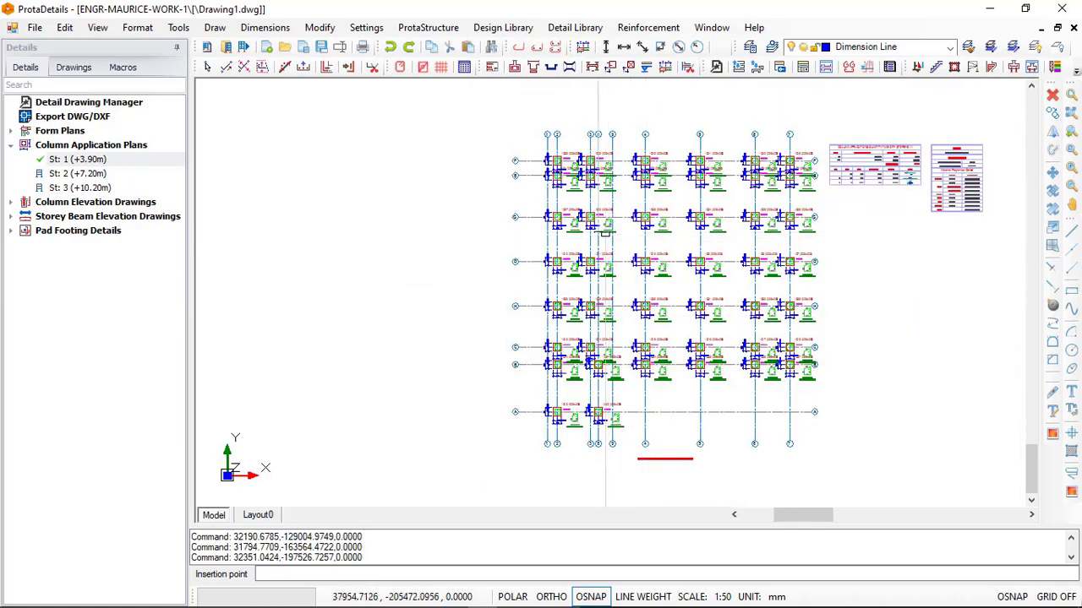
{"action": "scroll", "coordinate": [545, 219], "scroll_direction": "down", "scroll_amount": 1}
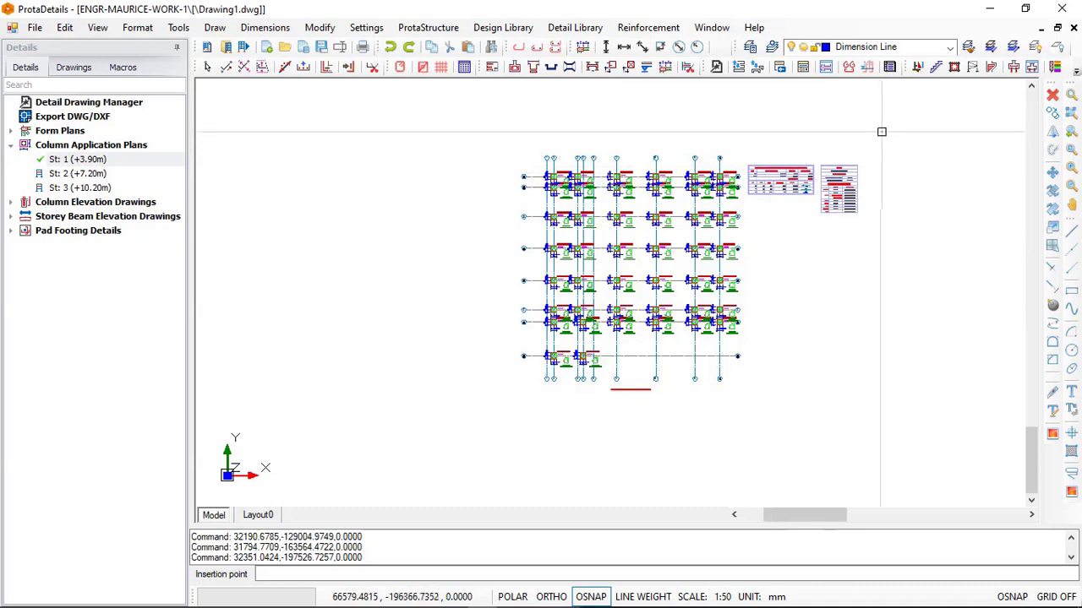
Erase the whole storey 1 column application plan together with its quantity and model info tables.
{"action": "mouse_move", "coordinate": [887, 120]}
{"action": "left_mouse_down"}
{"action": "mouse_move", "coordinate": [640, 368]}
{"action": "mouse_move", "coordinate": [567, 419]}
{"action": "mouse_move", "coordinate": [502, 439]}
{"action": "mouse_move", "coordinate": [484, 419]}
{"action": "left_mouse_up"}
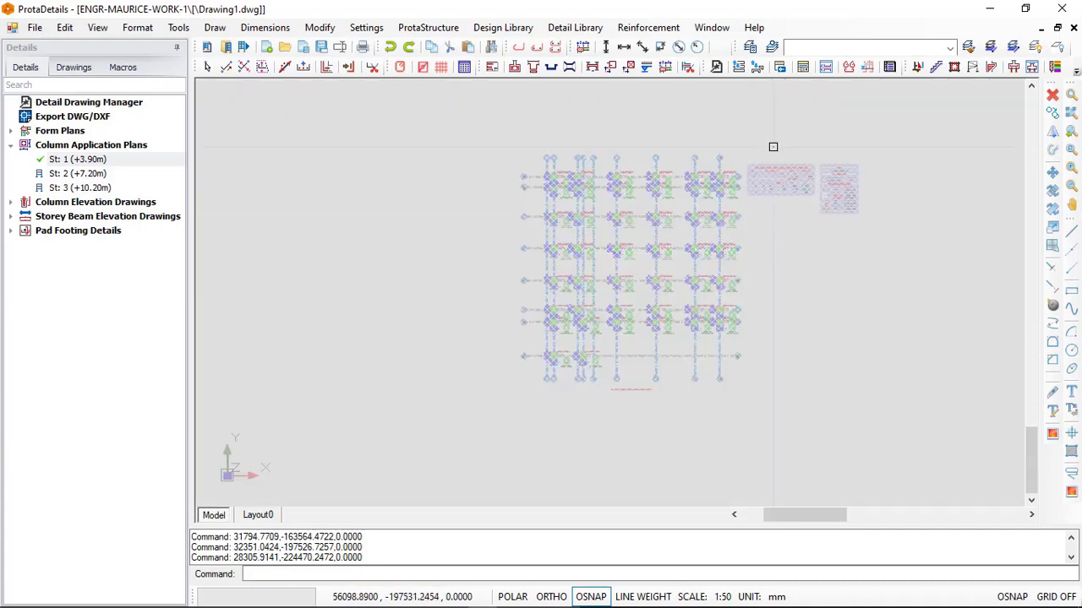
{"action": "right_click", "coordinate": [772, 147]}
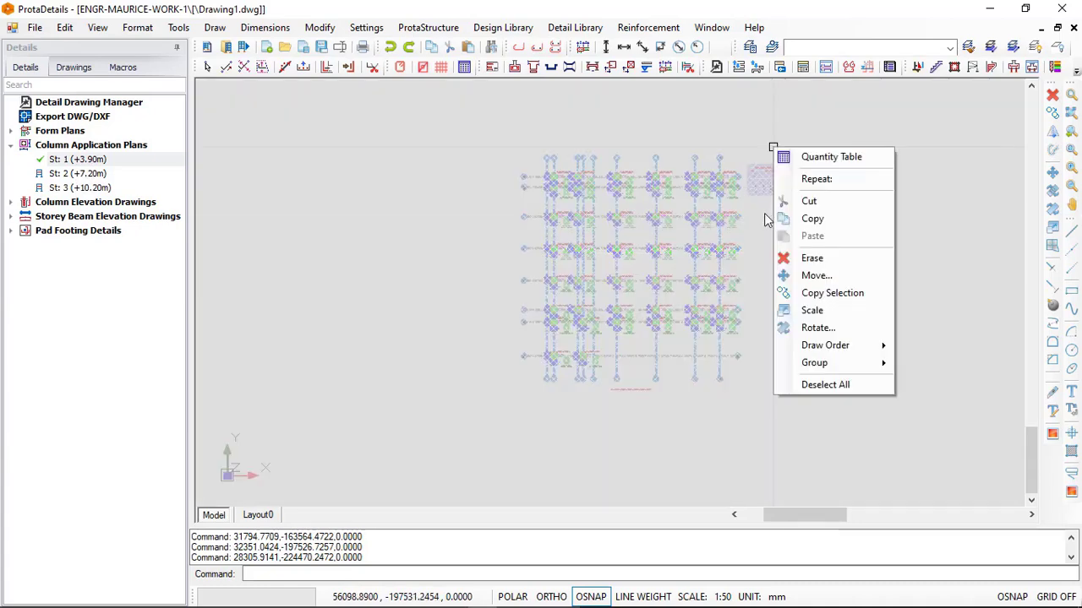
{"action": "left_click", "coordinate": [819, 258]}
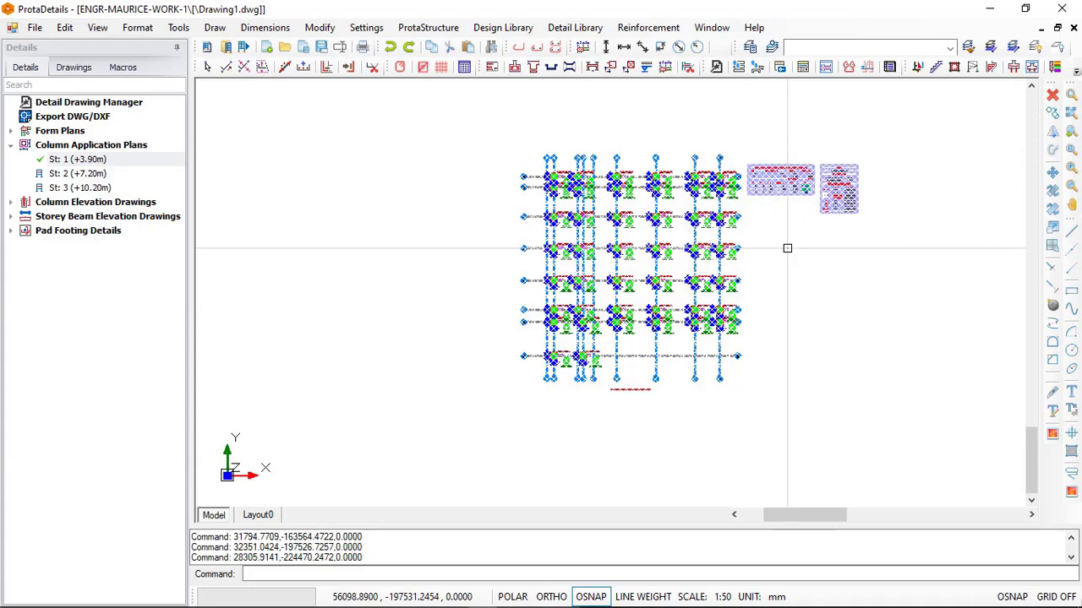
{"action": "key", "text": "ctrl+a"}
{"action": "key", "text": "Delete"}
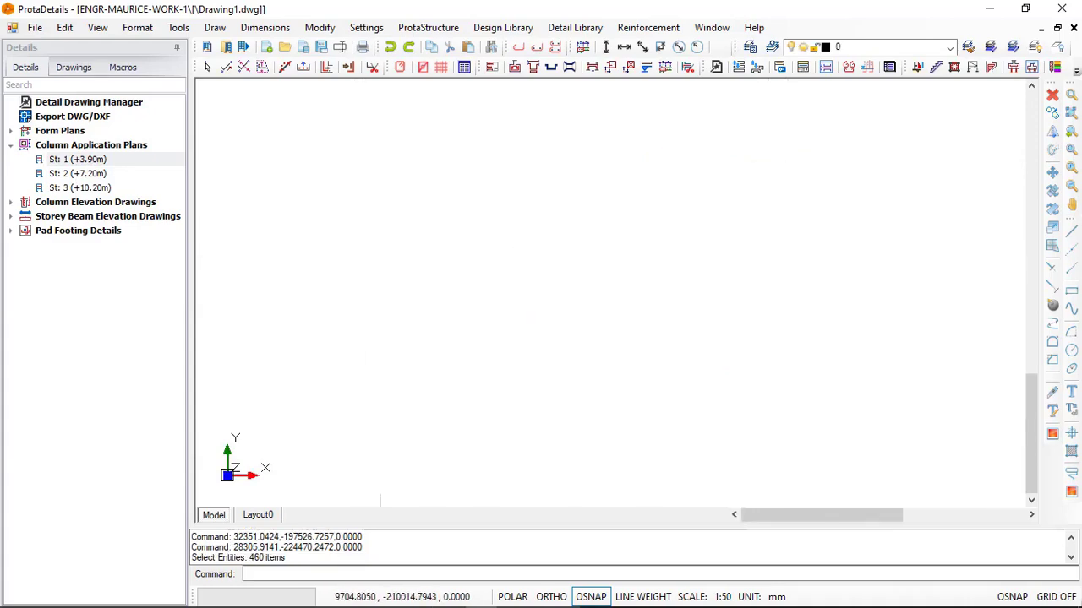
Draw the storey 1 column elevations one by one, inserting only the elevation of column 1C1 below the pad footing details.
{"action": "scroll", "coordinate": [552, 331], "scroll_direction": "down", "scroll_amount": 3}
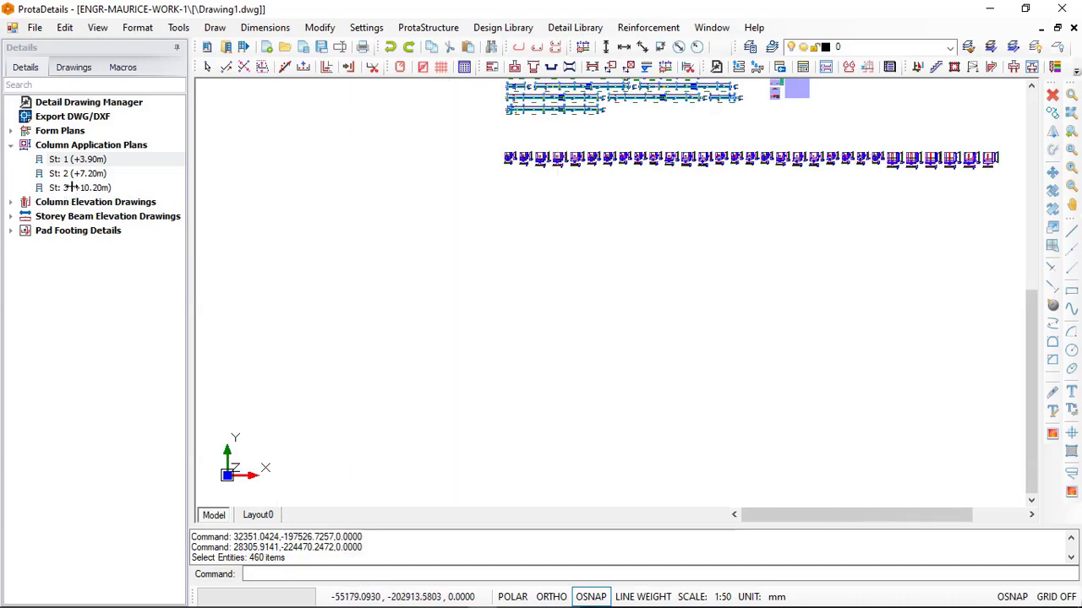
{"action": "left_click", "coordinate": [14, 146]}
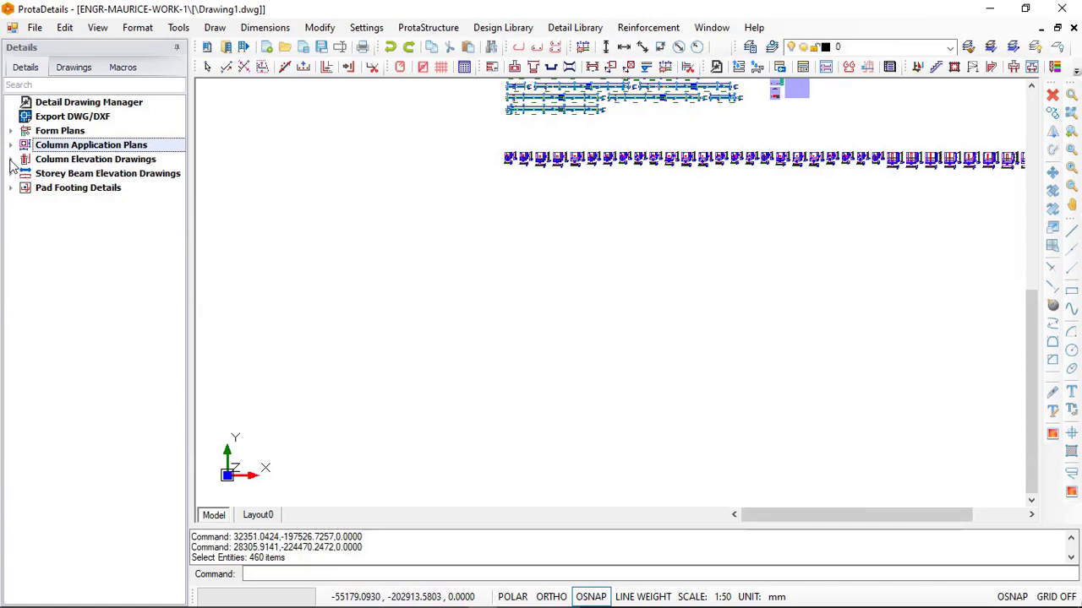
{"action": "left_click", "coordinate": [10, 159]}
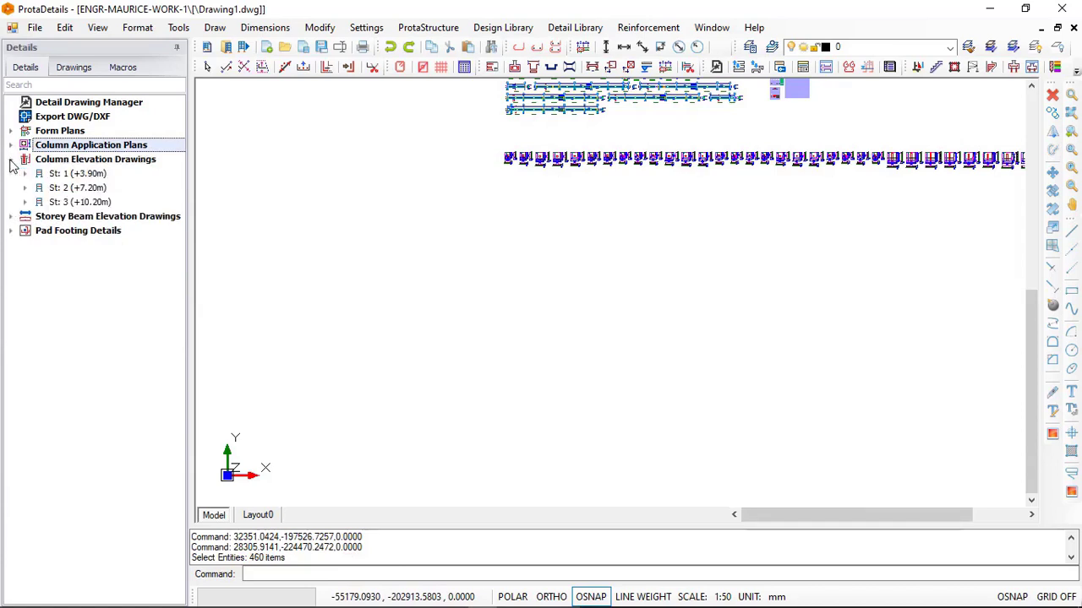
{"action": "left_click", "coordinate": [57, 174]}
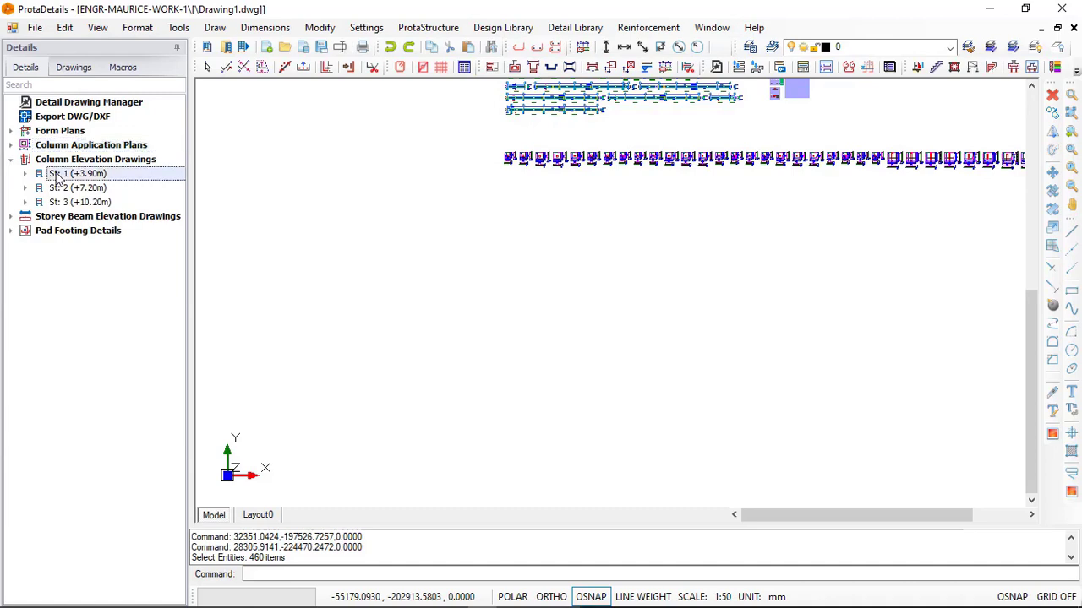
{"action": "right_click", "coordinate": [57, 175]}
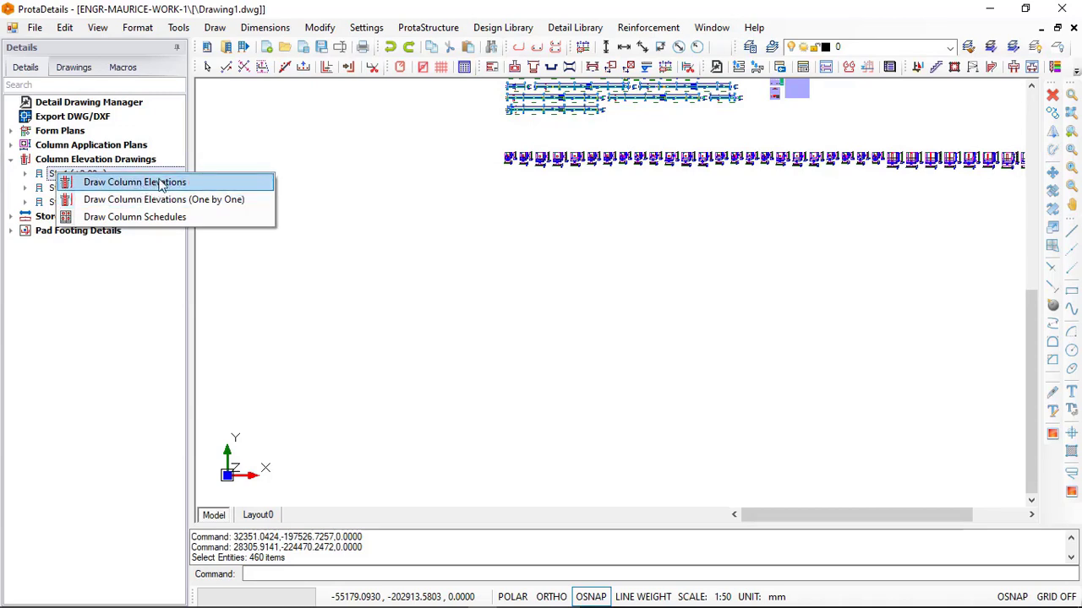
{"action": "left_click", "coordinate": [108, 204]}
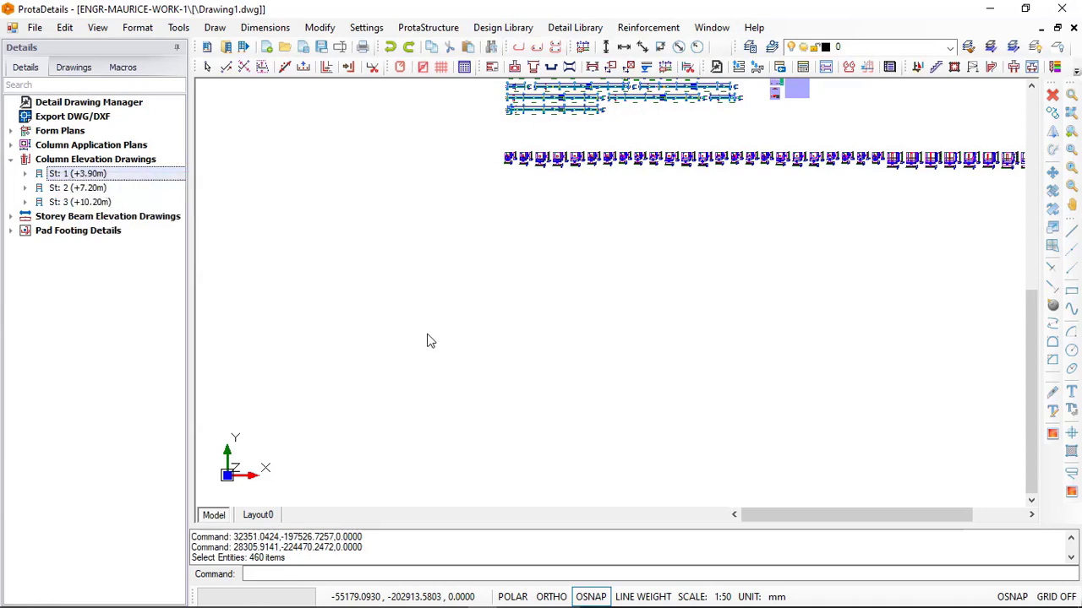
{"action": "left_click", "coordinate": [533, 291]}
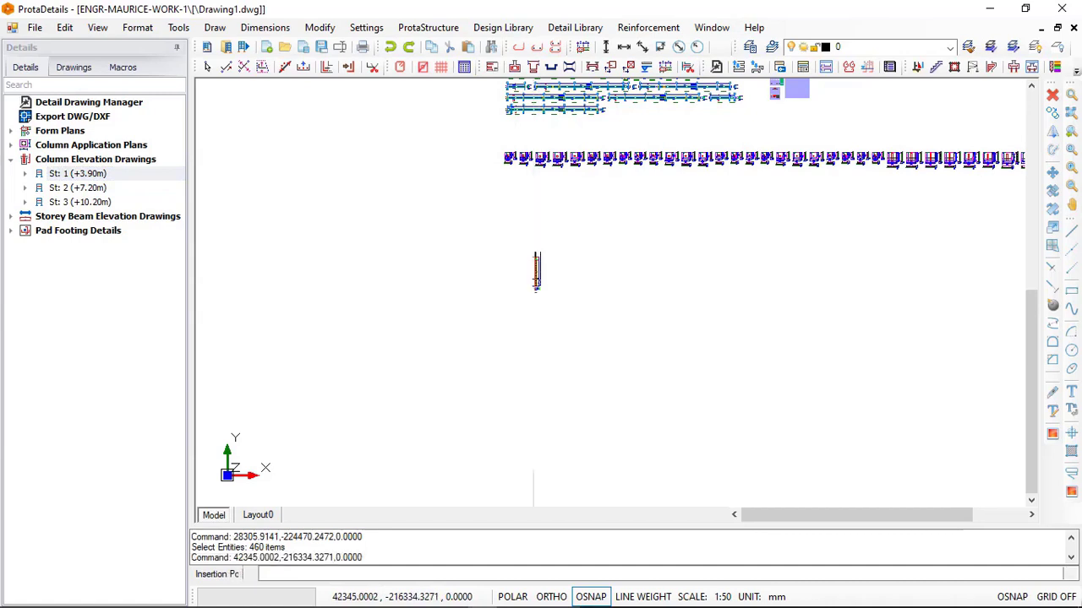
{"action": "key", "text": "Escape"}
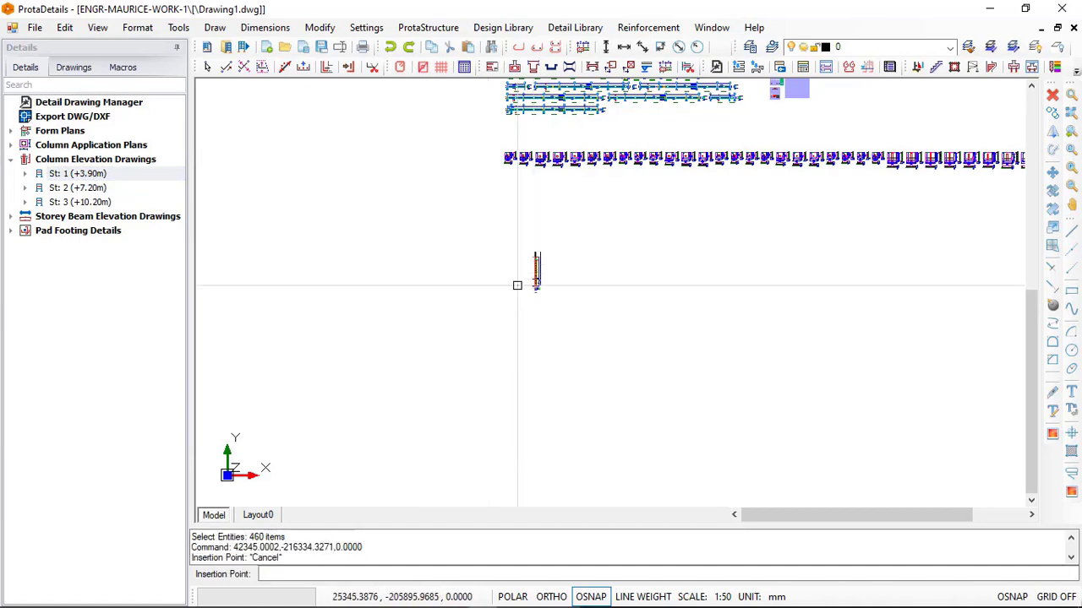
Examine the elevation of column 1C1, checking its levels, main bars, link spacing, starter bars and cross-section.
{"action": "scroll", "coordinate": [534, 287], "scroll_direction": "up", "scroll_amount": 4}
{"action": "scroll", "coordinate": [531, 267], "scroll_direction": "up", "scroll_amount": 6}
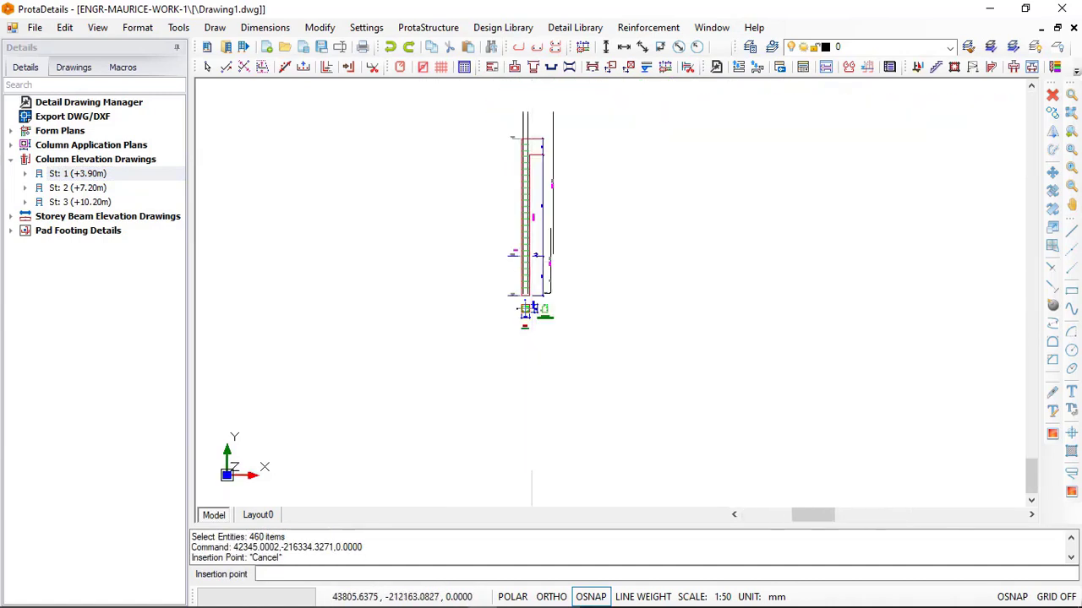
{"action": "mouse_move", "coordinate": [508, 233]}
{"action": "middle_mouse_down"}
{"action": "mouse_move", "coordinate": [495, 415]}
{"action": "mouse_move", "coordinate": [484, 251]}
{"action": "mouse_move", "coordinate": [500, 293]}
{"action": "middle_mouse_up"}
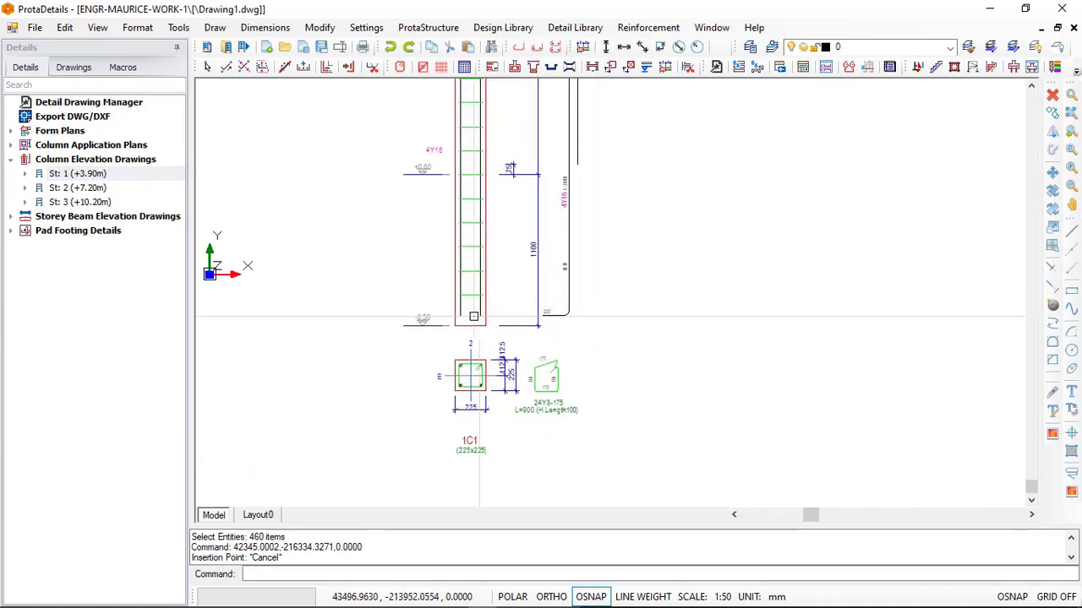
{"action": "scroll", "coordinate": [507, 321], "scroll_direction": "up", "scroll_amount": 2}
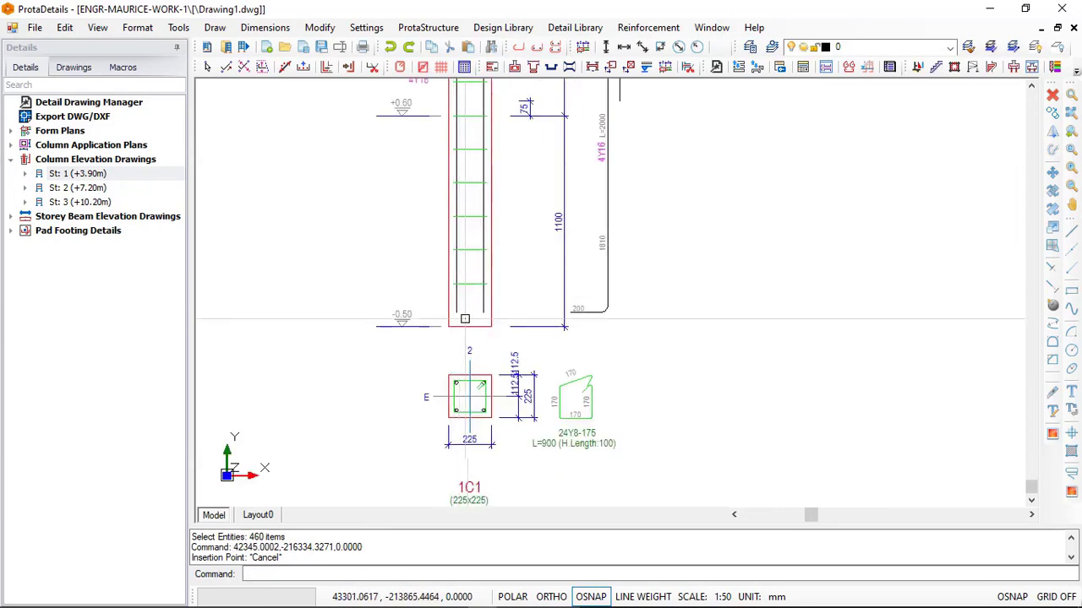
{"action": "scroll", "coordinate": [445, 310], "scroll_direction": "up", "scroll_amount": 1}
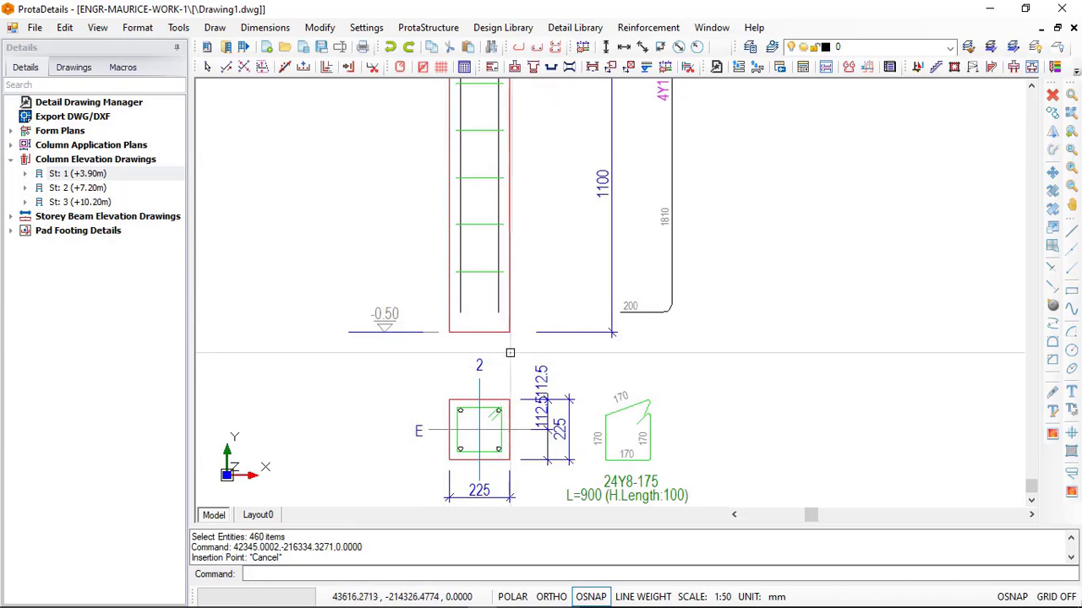
{"action": "scroll", "coordinate": [547, 328], "scroll_direction": "down", "scroll_amount": 2}
{"action": "mouse_move", "coordinate": [542, 171]}
{"action": "middle_mouse_down"}
{"action": "mouse_move", "coordinate": [550, 416]}
{"action": "mouse_move", "coordinate": [550, 307]}
{"action": "mouse_move", "coordinate": [550, 403]}
{"action": "middle_mouse_up"}
{"action": "scroll", "coordinate": [550, 265], "scroll_direction": "down", "scroll_amount": 1}
{"action": "scroll", "coordinate": [547, 225], "scroll_direction": "down", "scroll_amount": 1}
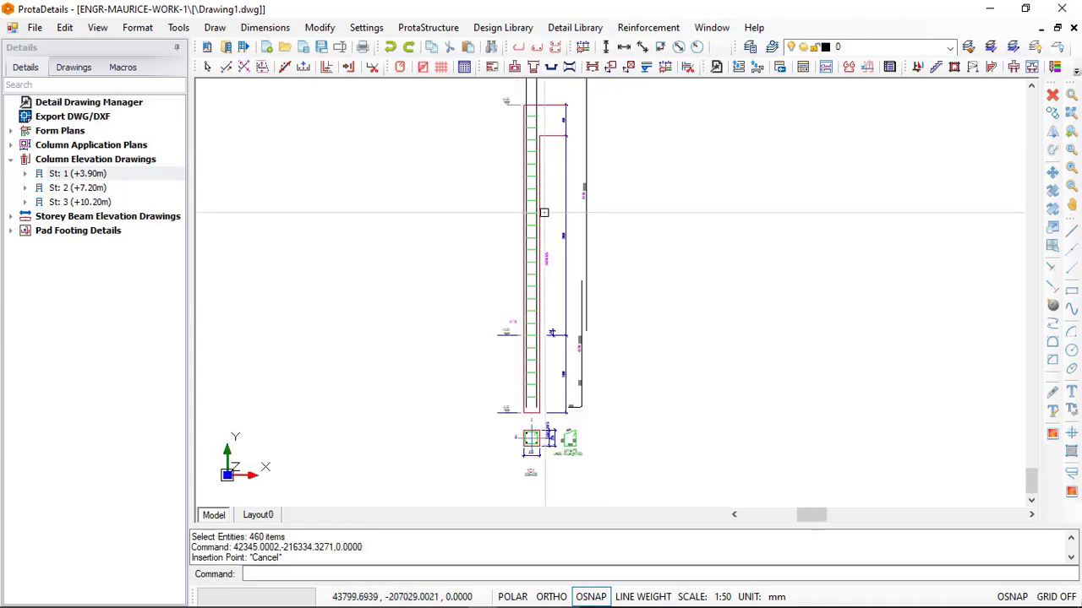
{"action": "mouse_move", "coordinate": [546, 185]}
{"action": "middle_mouse_down"}
{"action": "mouse_move", "coordinate": [538, 338]}
{"action": "mouse_move", "coordinate": [541, 182]}
{"action": "middle_mouse_up"}
{"action": "scroll", "coordinate": [541, 172], "scroll_direction": "up", "scroll_amount": 1}
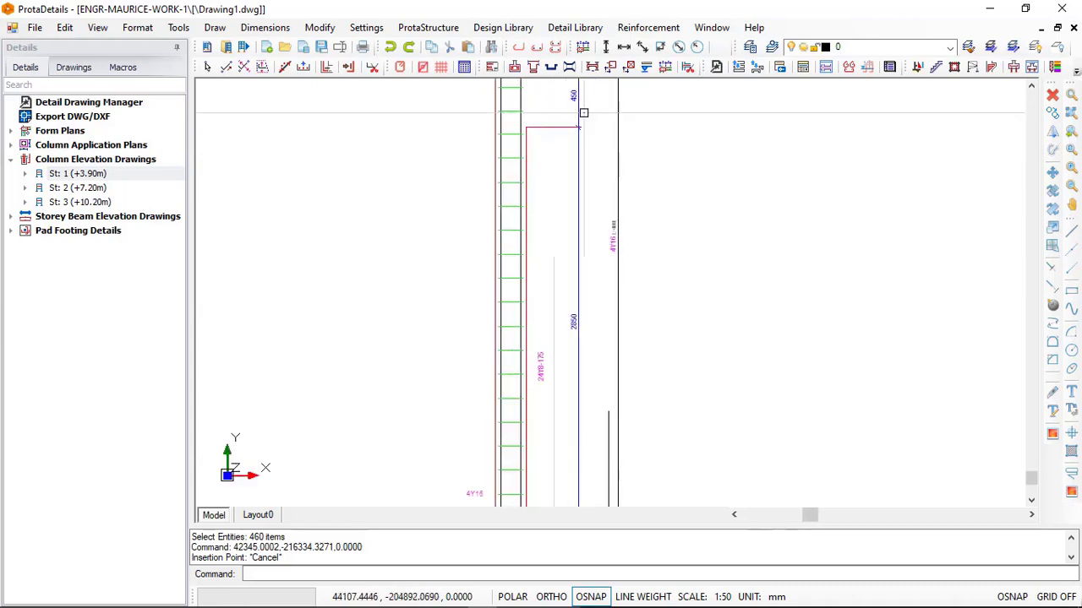
{"action": "scroll", "coordinate": [556, 126], "scroll_direction": "down", "scroll_amount": 2}
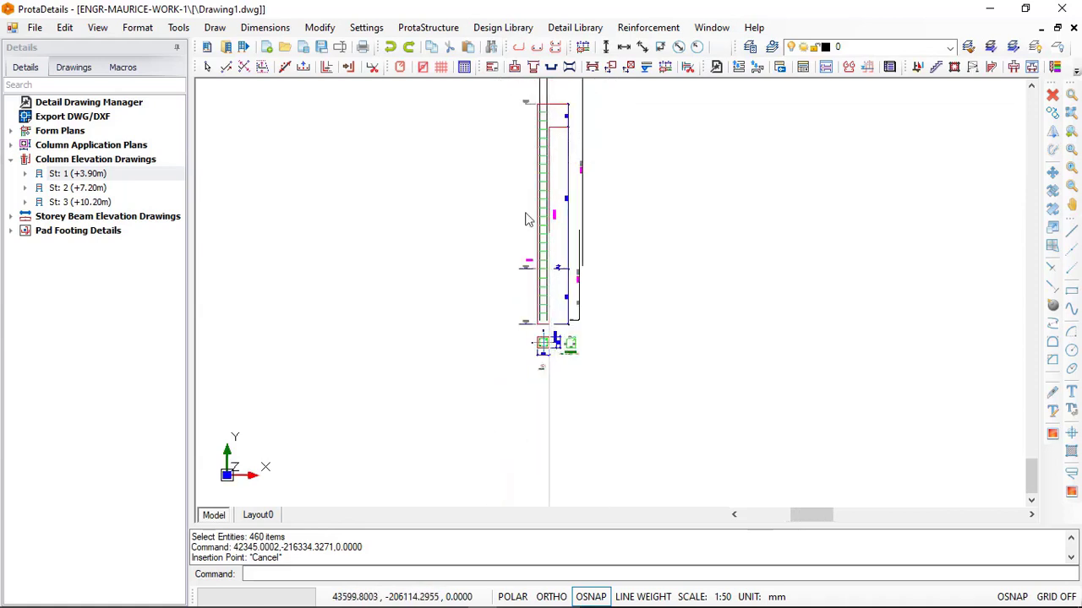
{"action": "mouse_move", "coordinate": [527, 217]}
{"action": "middle_mouse_down"}
{"action": "mouse_move", "coordinate": [514, 268]}
{"action": "mouse_move", "coordinate": [529, 255]}
{"action": "middle_mouse_up"}
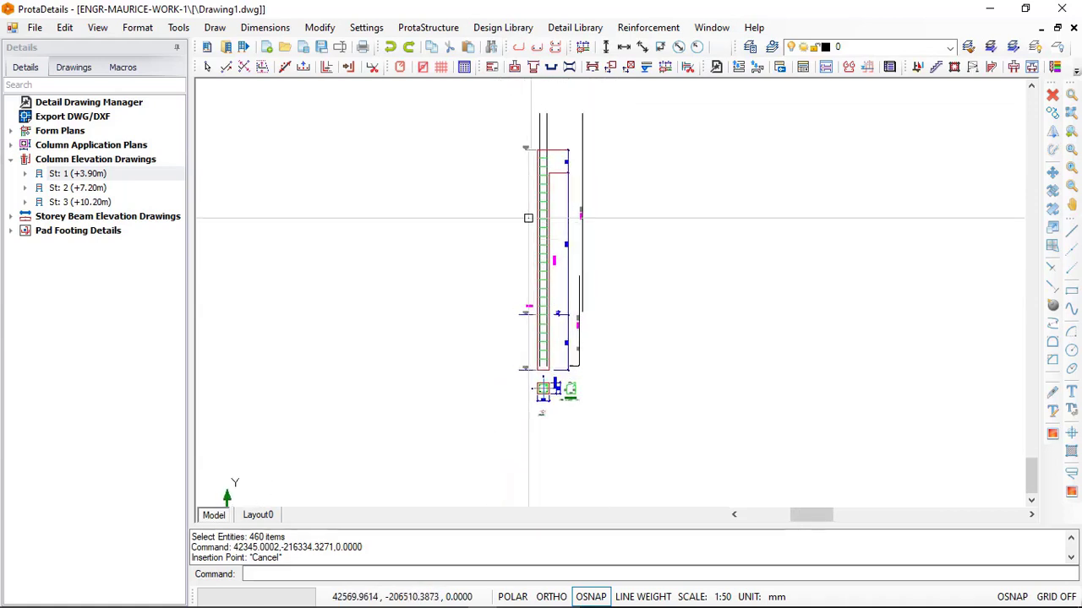
Erase the whole elevation drawing of column 1C1, including its section and bar details.
{"action": "left_click", "coordinate": [483, 85]}
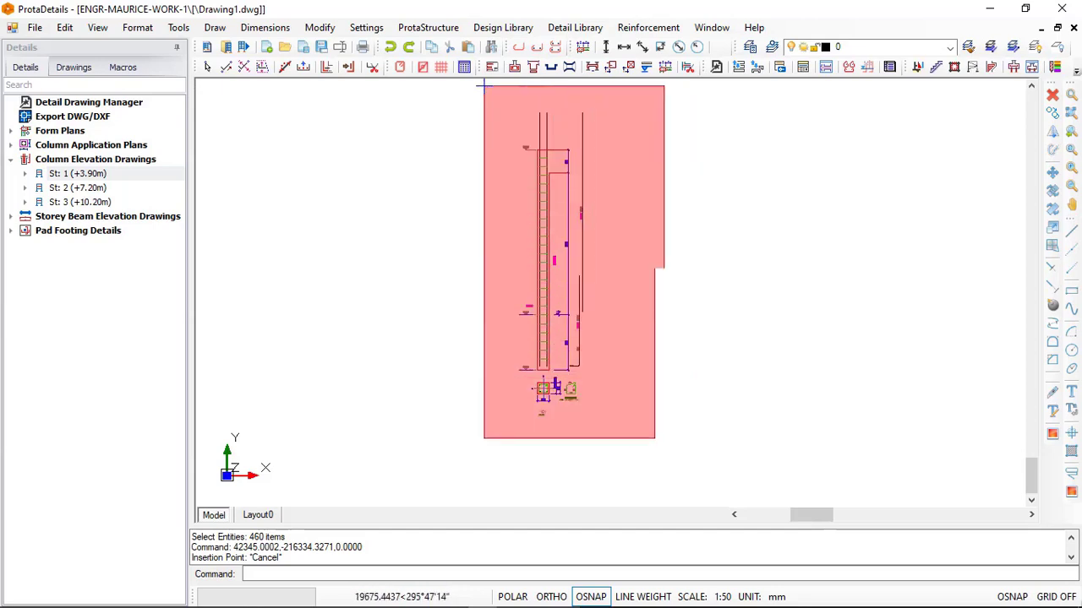
{"action": "left_click", "coordinate": [659, 434]}
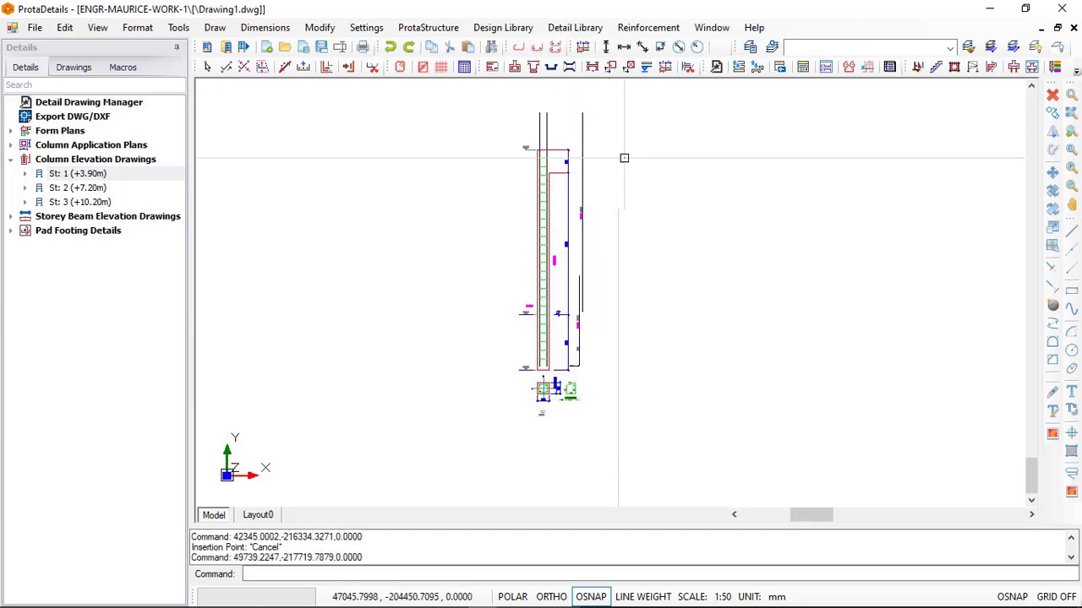
{"action": "left_click", "coordinate": [621, 100]}
{"action": "left_click", "coordinate": [483, 464]}
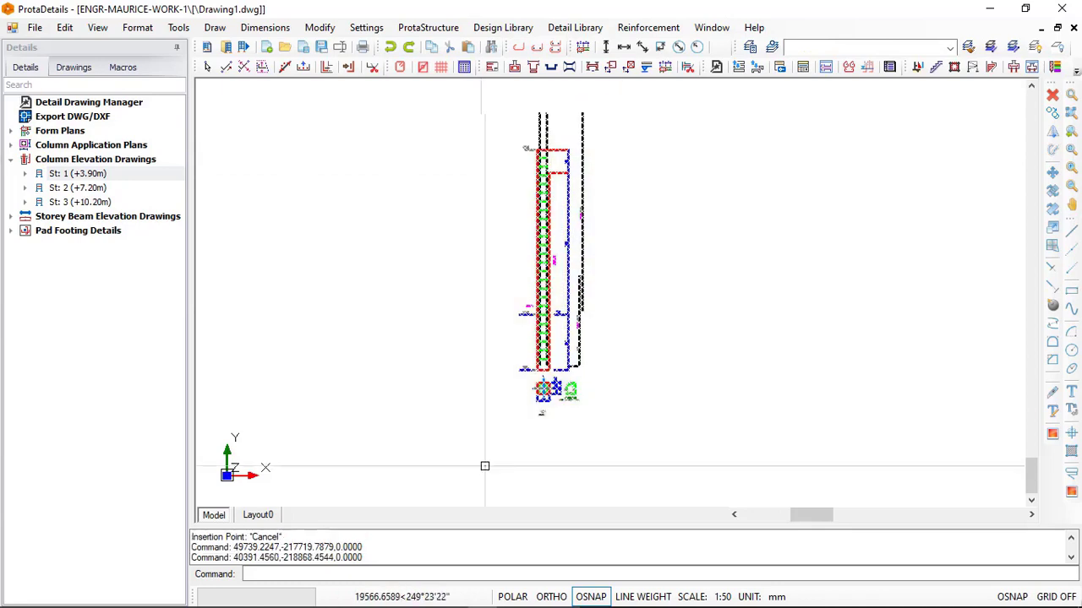
{"action": "key", "text": "Delete"}
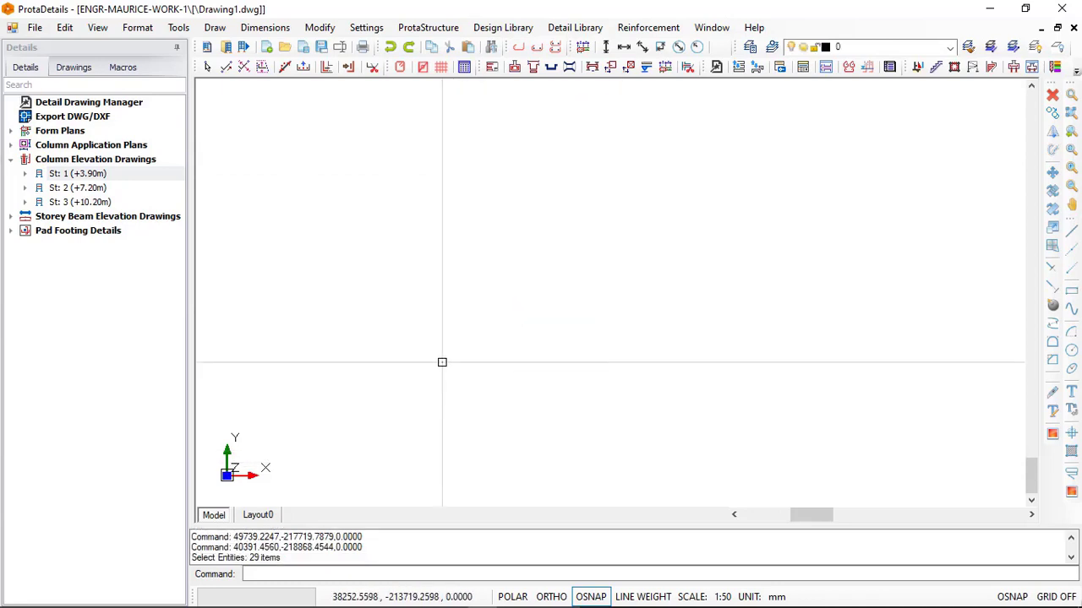
{"action": "left_click", "coordinate": [54, 175]}
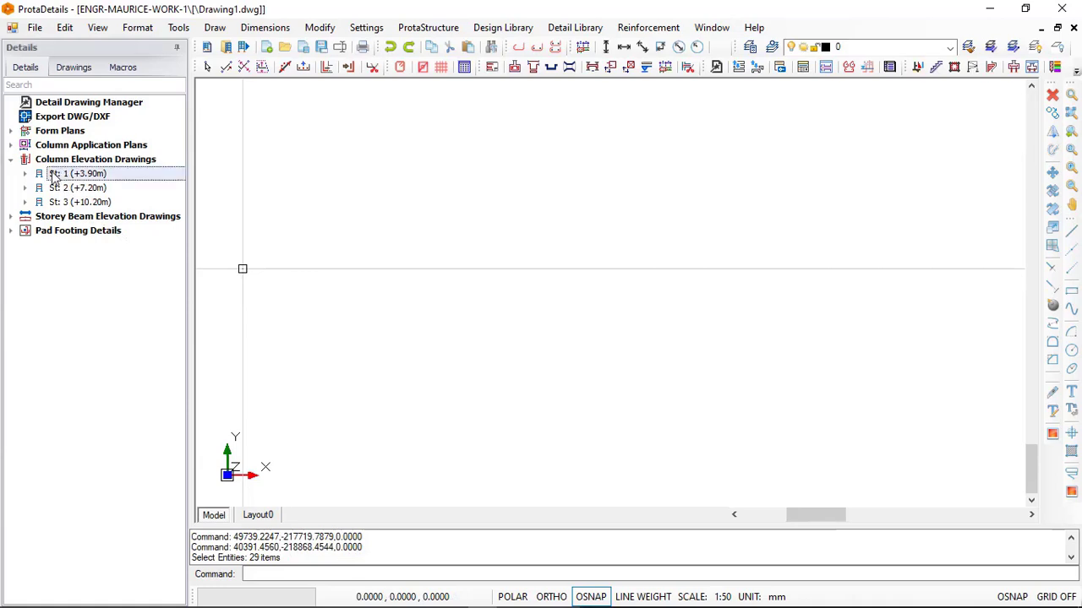
{"action": "right_click", "coordinate": [54, 175]}
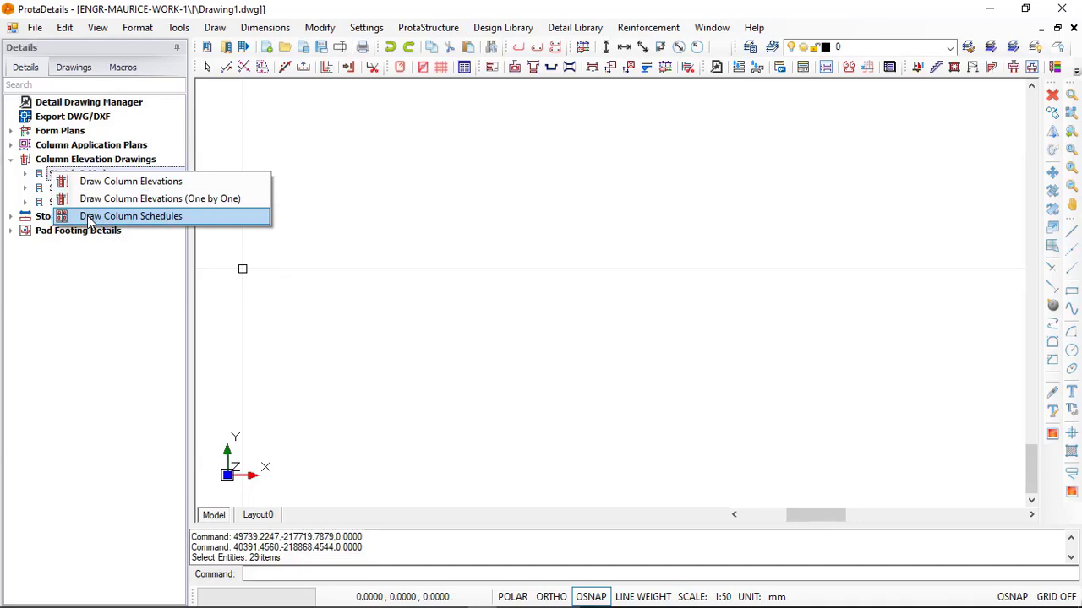
{"action": "left_click", "coordinate": [48, 162]}
{"action": "right_click", "coordinate": [48, 164]}
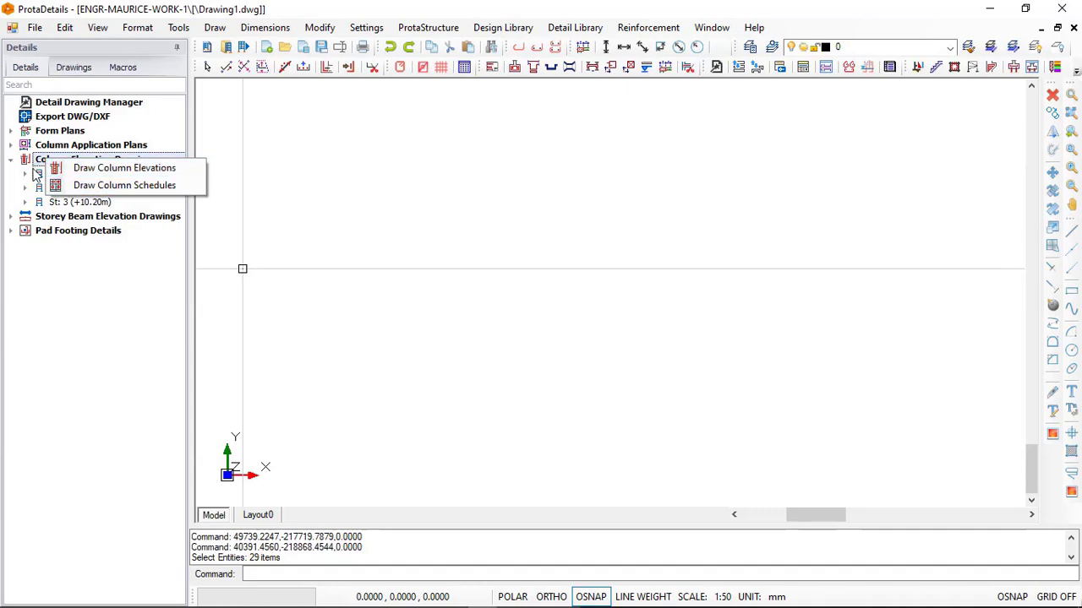
{"action": "key", "text": "Escape"}
{"action": "left_click", "coordinate": [61, 174]}
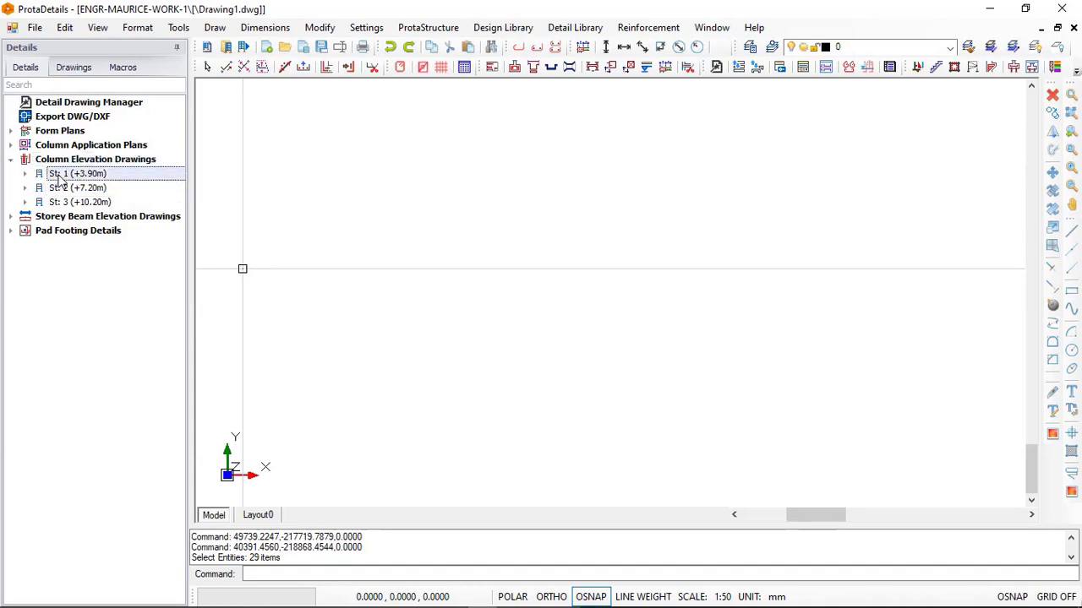
{"action": "right_click", "coordinate": [61, 178]}
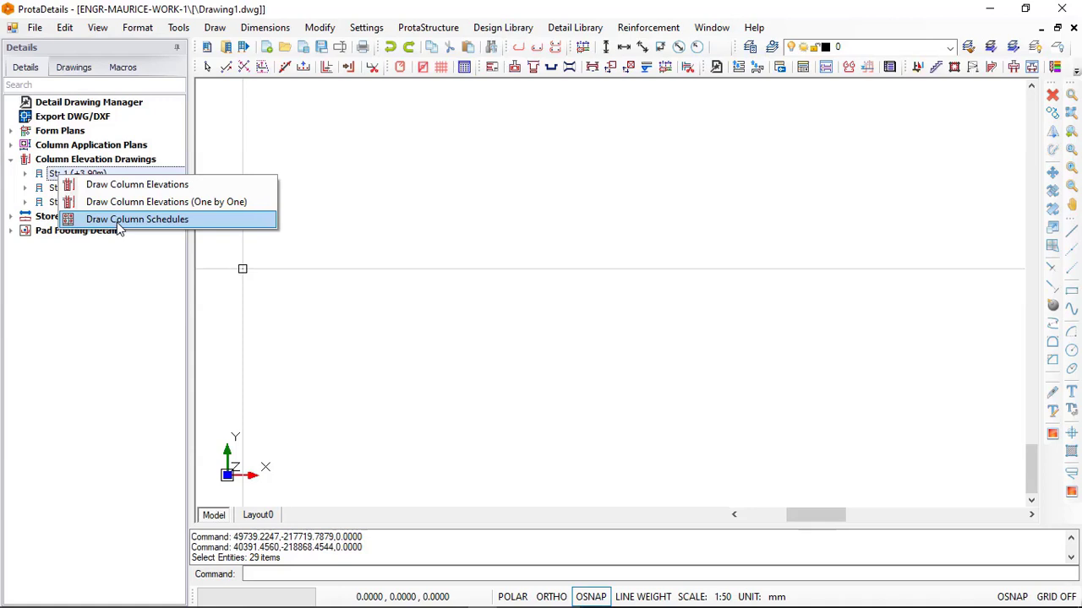
{"action": "left_click", "coordinate": [93, 163]}
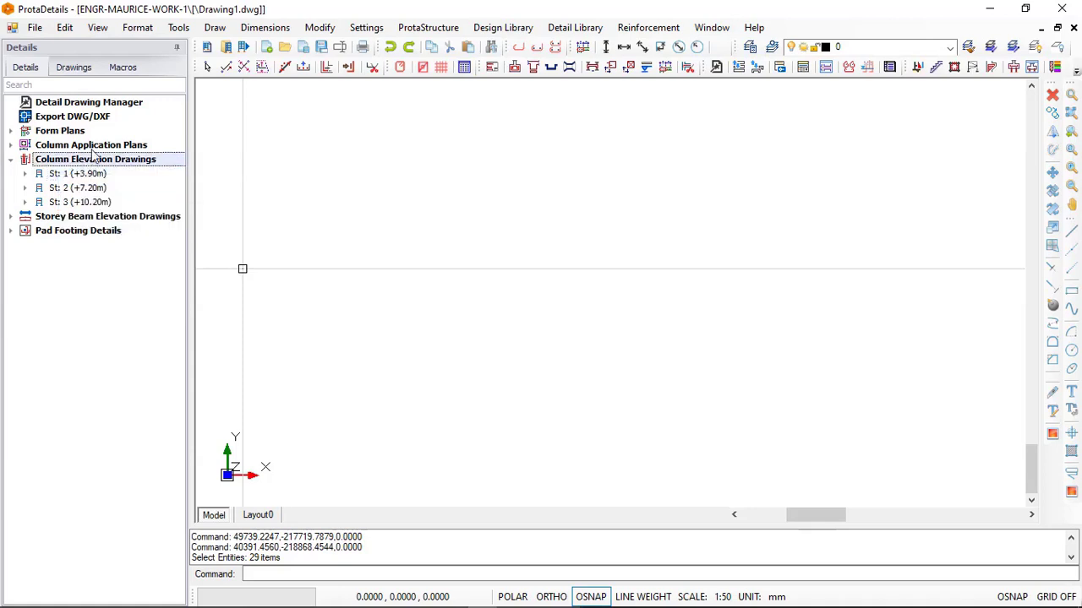
Draw the column schedule for all three storeys at scale 1/20 with model info, and insert it below the pad footing details.
{"action": "left_click", "coordinate": [11, 161]}
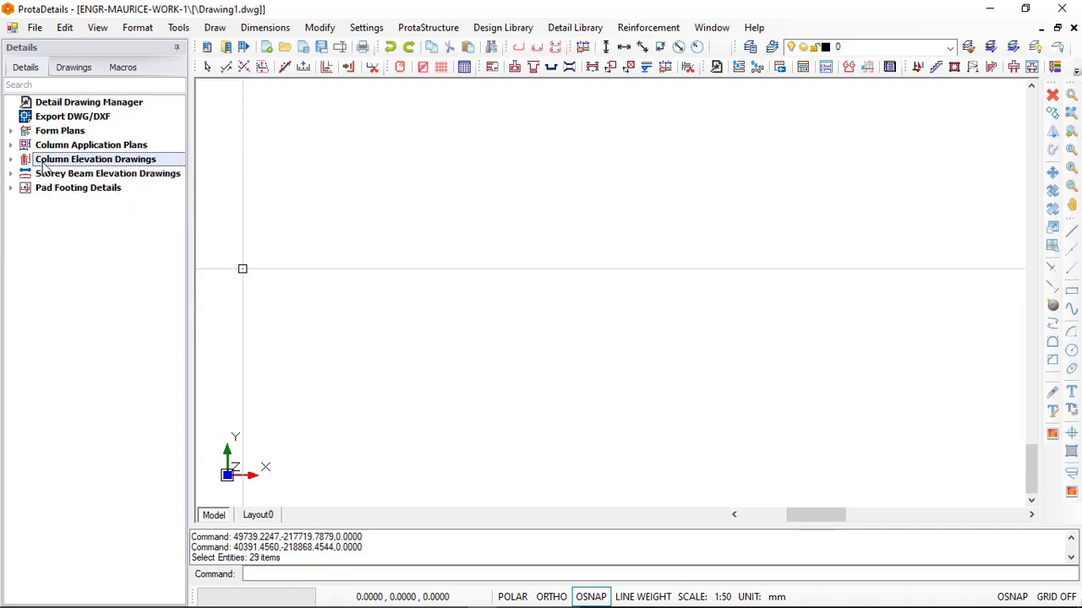
{"action": "right_click", "coordinate": [88, 163]}
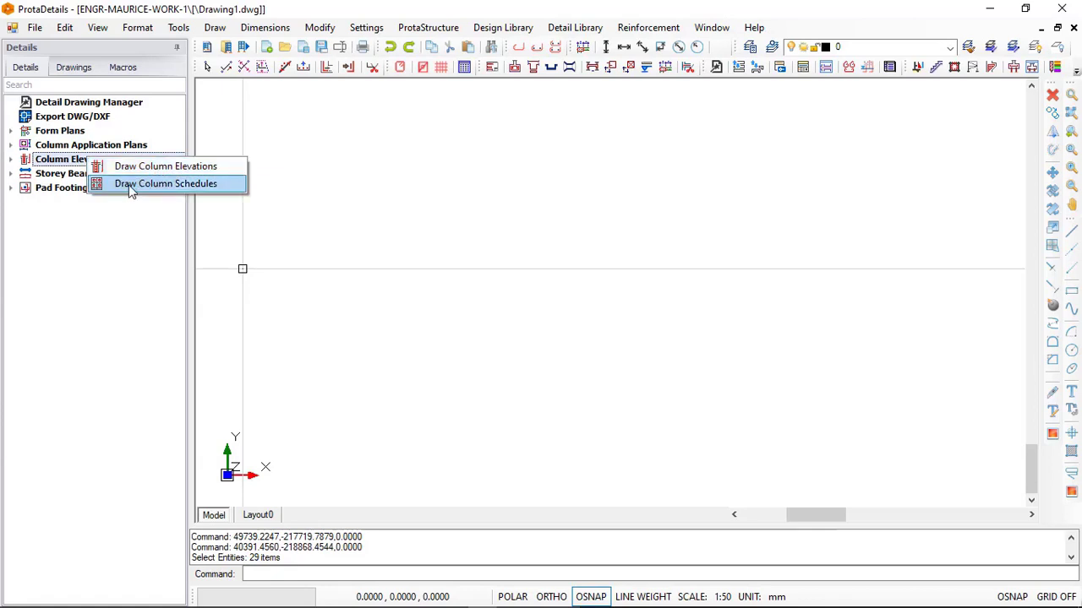
{"action": "left_click", "coordinate": [131, 184]}
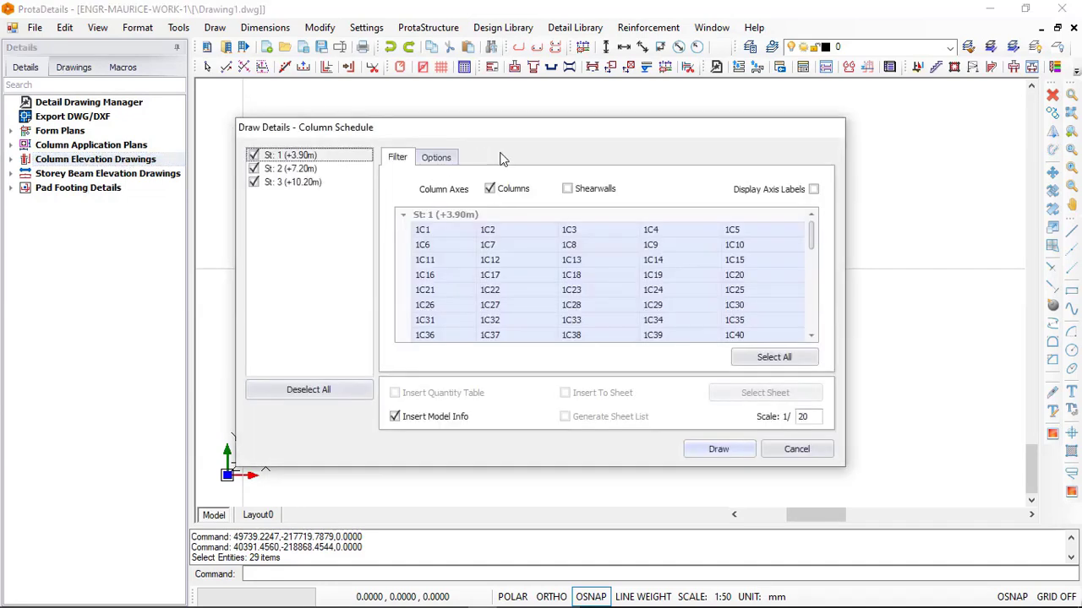
{"action": "left_click", "coordinate": [719, 449]}
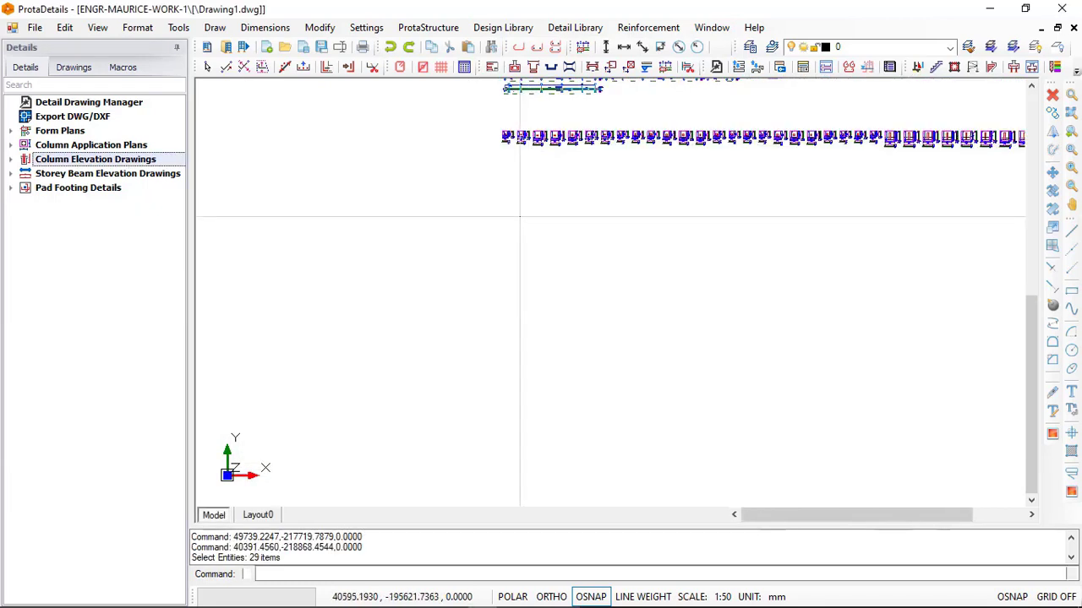
{"action": "left_click", "coordinate": [502, 195]}
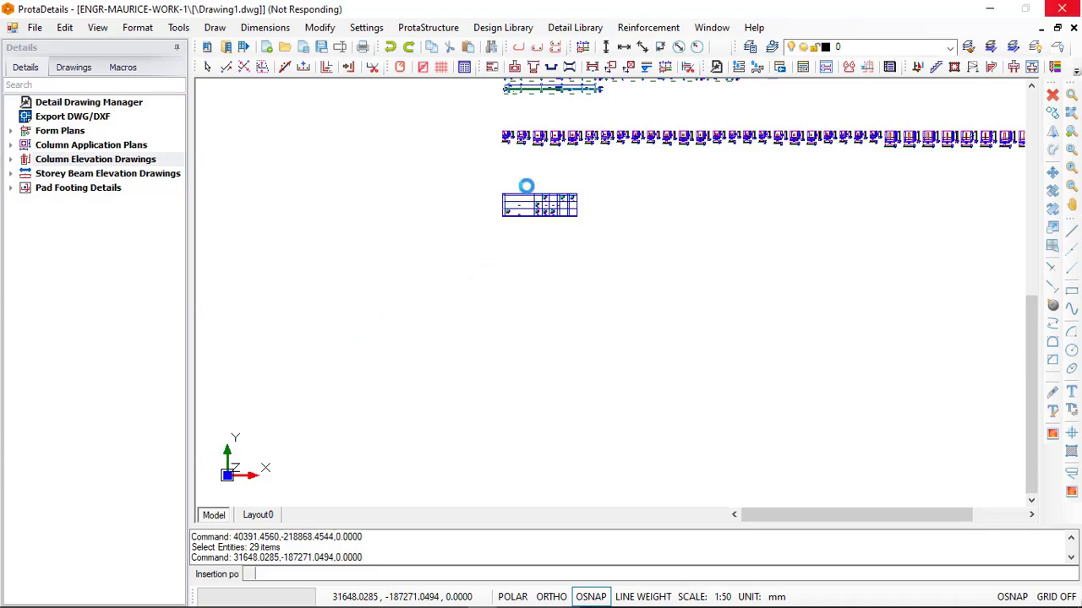
Examine the largest column group in the inserted schedule, checking its first-storey cross-section, main bars, links and column labels.
{"action": "scroll", "coordinate": [525, 205], "scroll_direction": "up", "scroll_amount": 1}
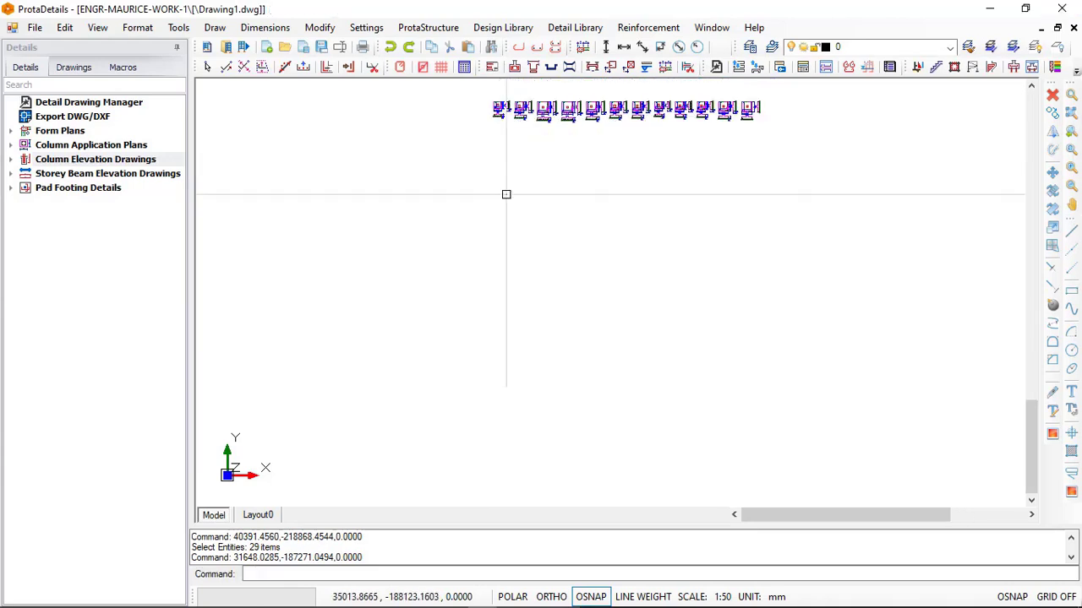
{"action": "scroll", "coordinate": [520, 195], "scroll_direction": "up", "scroll_amount": 2}
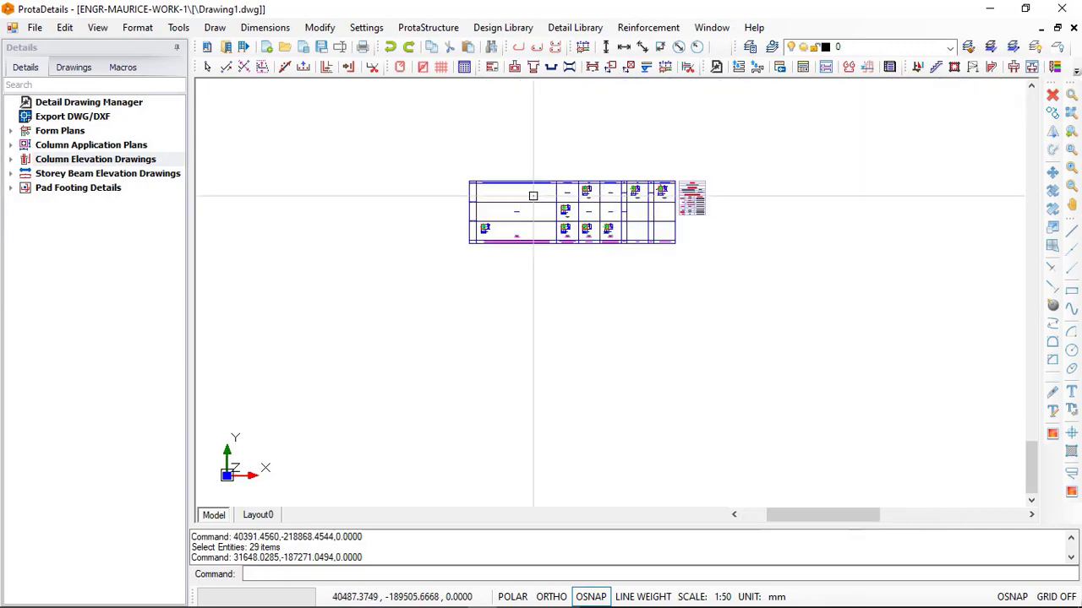
{"action": "scroll", "coordinate": [541, 203], "scroll_direction": "up", "scroll_amount": 1}
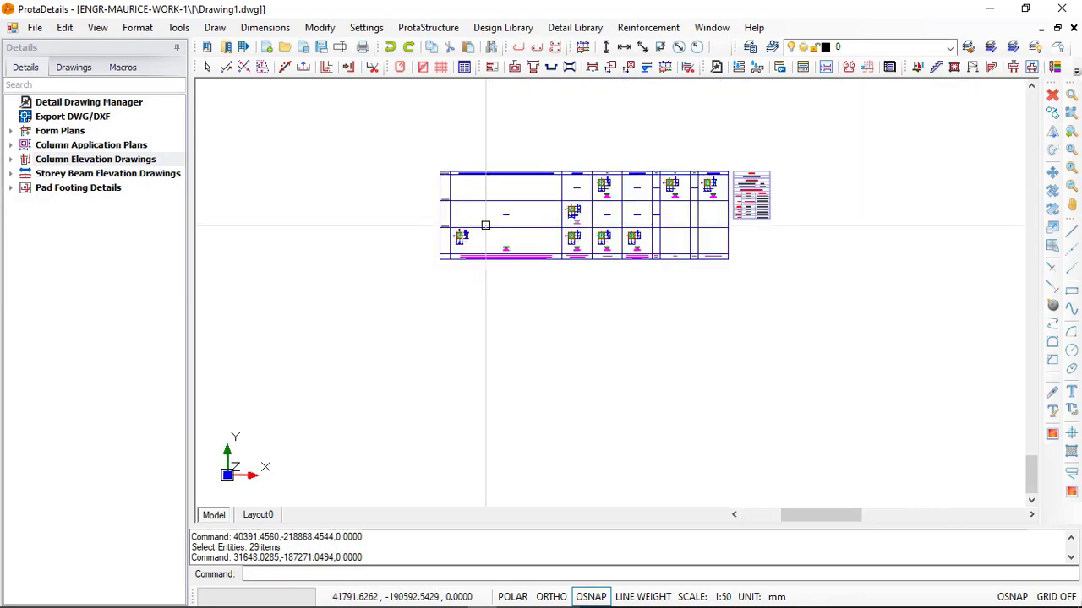
{"action": "scroll", "coordinate": [485, 225], "scroll_direction": "up", "scroll_amount": 4}
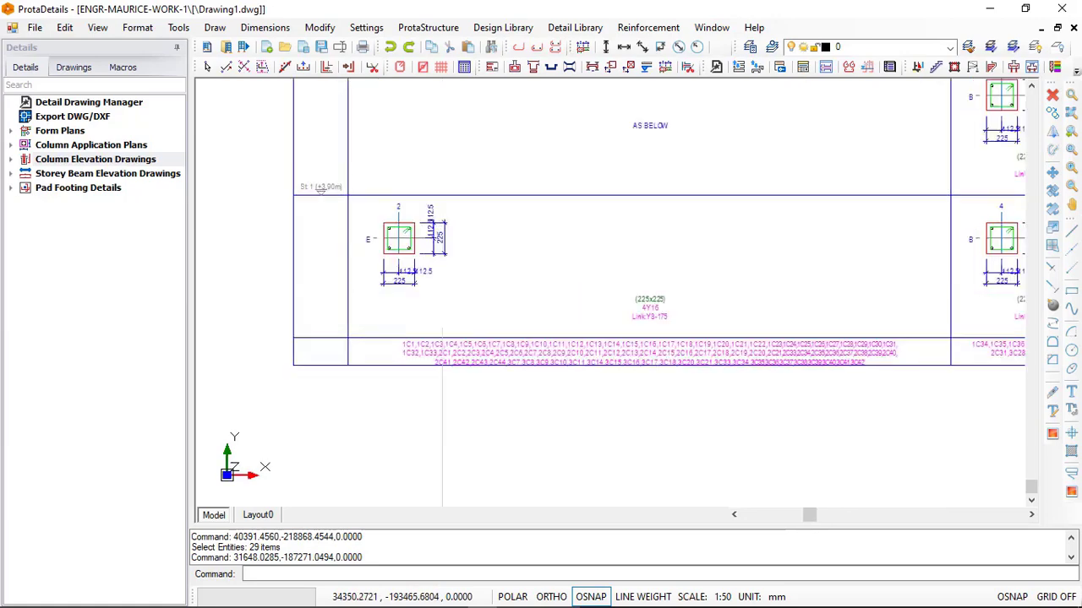
{"action": "scroll", "coordinate": [380, 217], "scroll_direction": "up", "scroll_amount": 1}
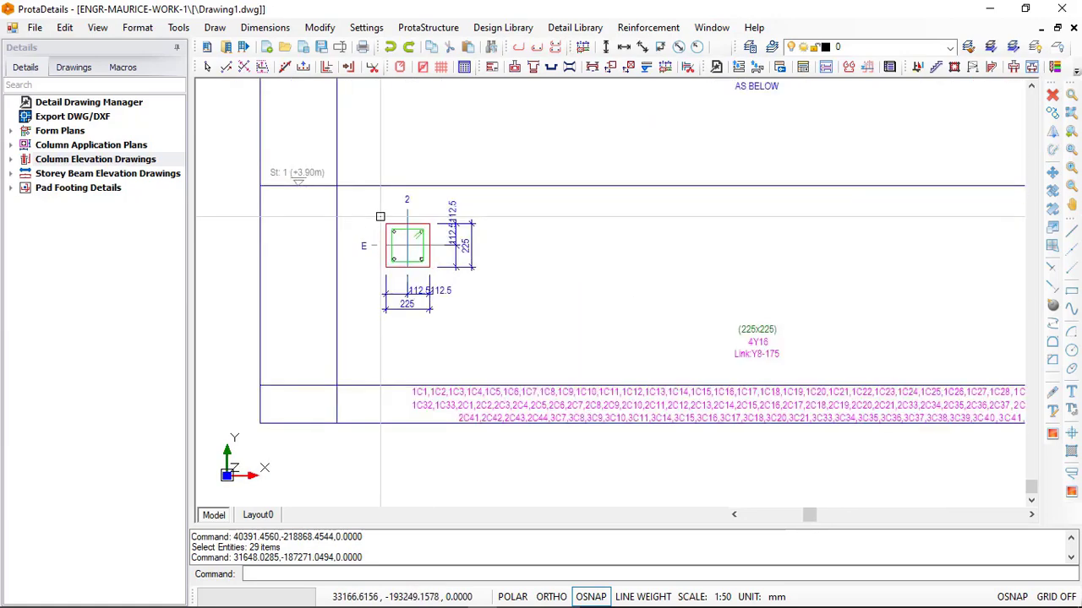
{"action": "scroll", "coordinate": [448, 245], "scroll_direction": "down", "scroll_amount": 2}
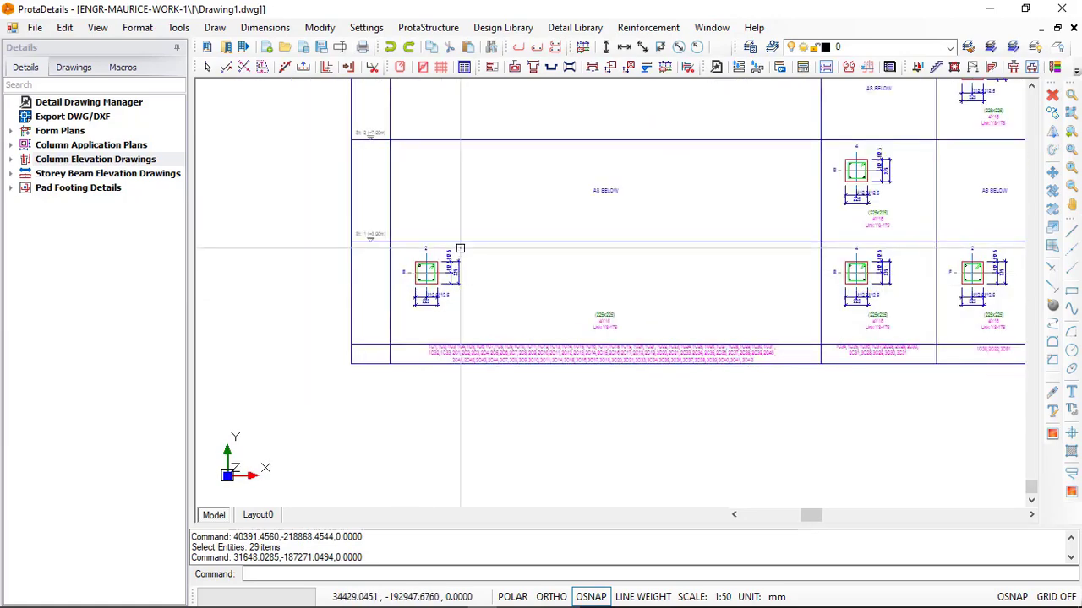
{"action": "mouse_move", "coordinate": [472, 360]}
{"action": "middle_mouse_down"}
{"action": "mouse_move", "coordinate": [468, 343]}
{"action": "mouse_move", "coordinate": [480, 401]}
{"action": "middle_mouse_up"}
{"action": "scroll", "coordinate": [380, 296], "scroll_direction": "up", "scroll_amount": 1}
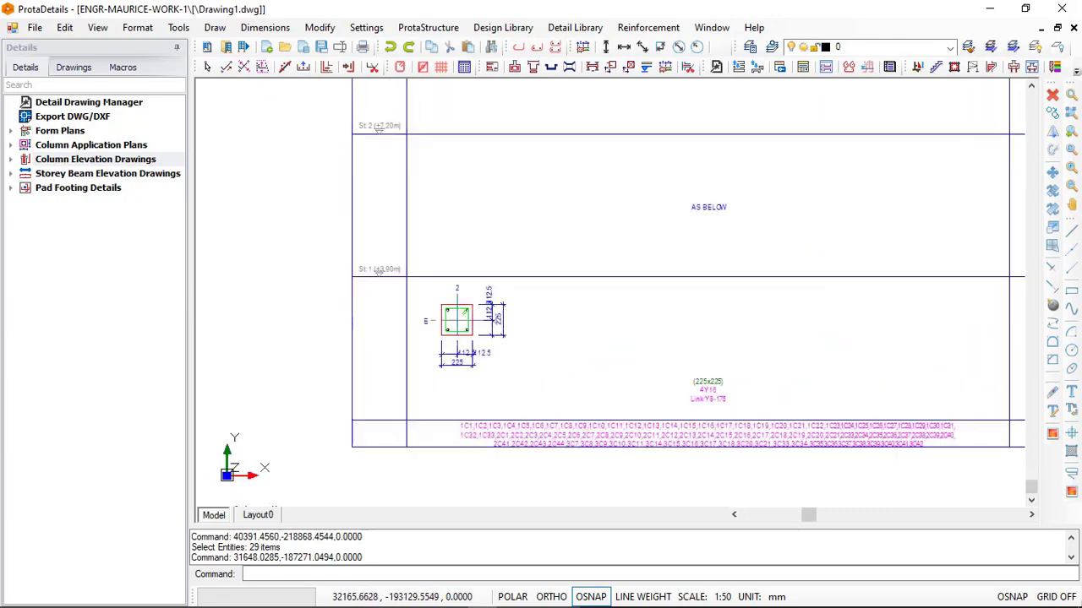
{"action": "scroll", "coordinate": [389, 300], "scroll_direction": "up", "scroll_amount": 1}
{"action": "scroll", "coordinate": [482, 334], "scroll_direction": "down", "scroll_amount": 1}
{"action": "scroll", "coordinate": [655, 238], "scroll_direction": "down", "scroll_amount": 2}
{"action": "scroll", "coordinate": [648, 234], "scroll_direction": "up", "scroll_amount": 2}
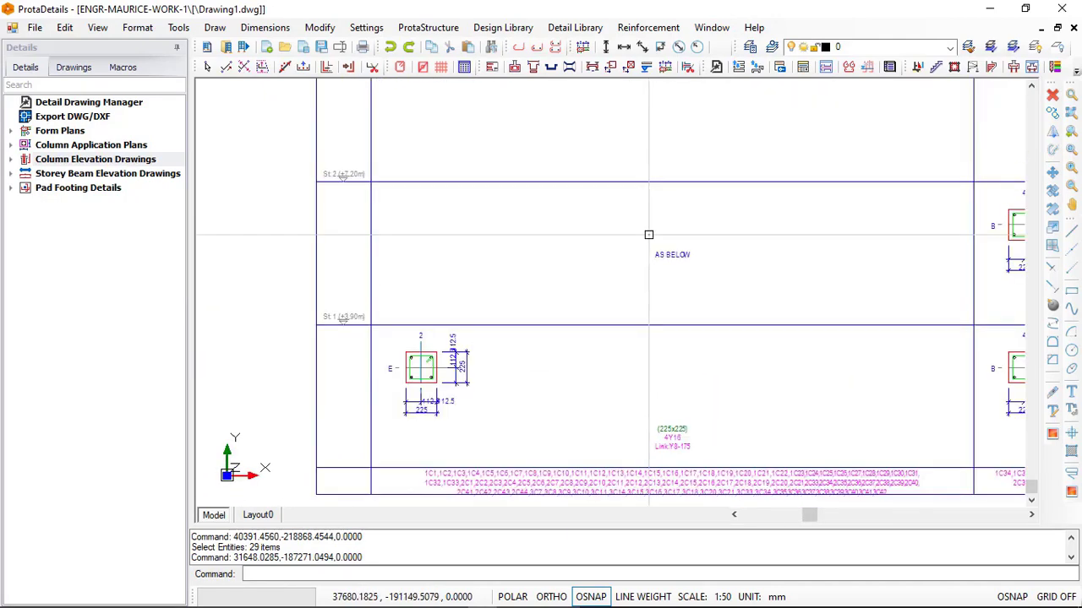
Check the largest group's upper-storey "AS BELOW" entries against its storey 1 section, storey levels, grid references and column labels.
{"action": "scroll", "coordinate": [656, 256], "scroll_direction": "down", "scroll_amount": 2}
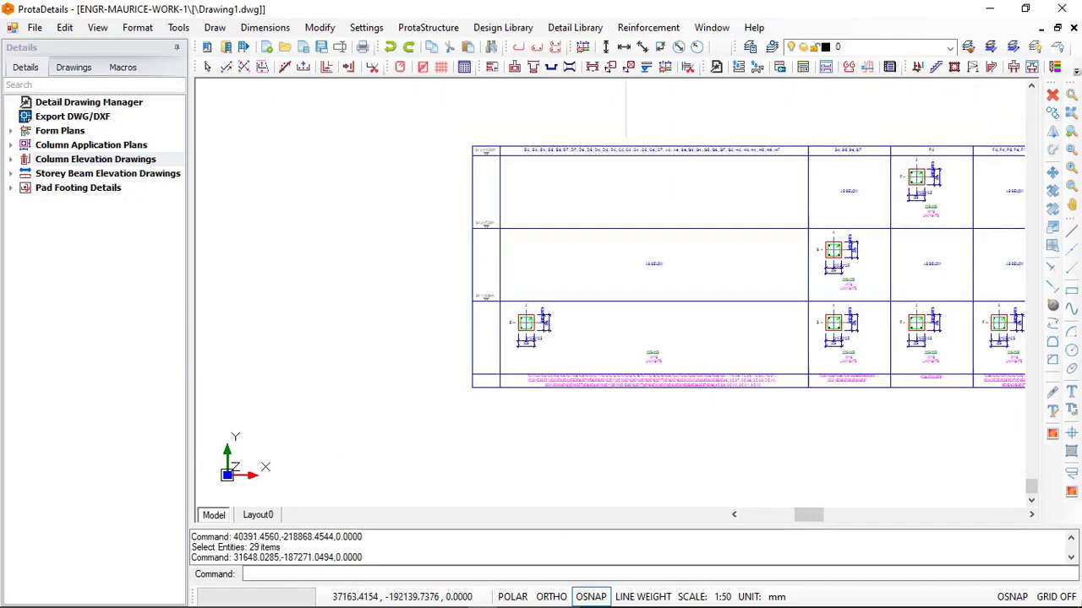
{"action": "scroll", "coordinate": [626, 279], "scroll_direction": "up", "scroll_amount": 1}
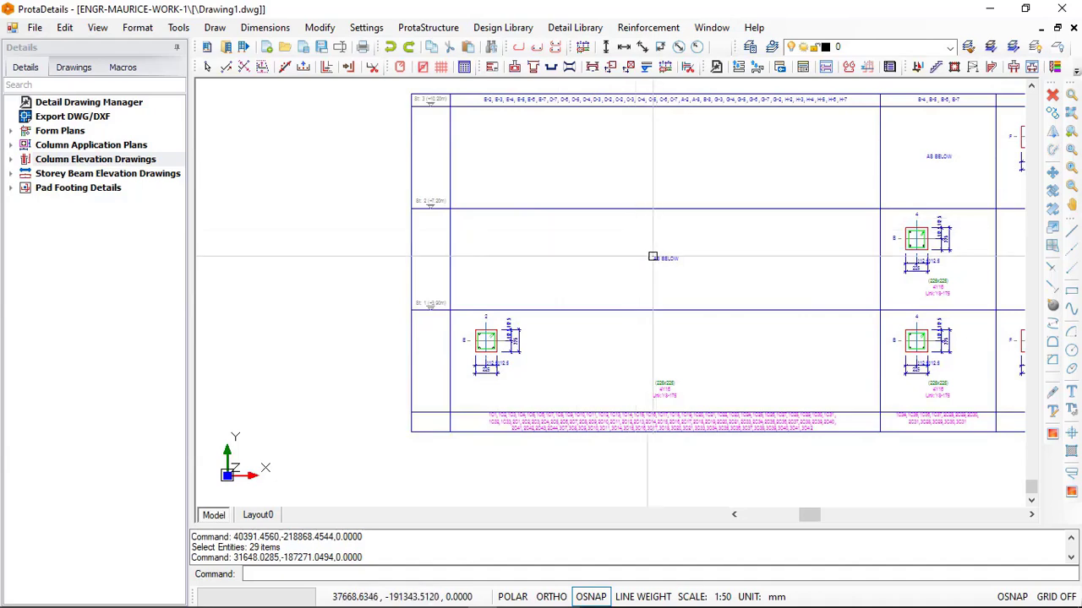
{"action": "scroll", "coordinate": [652, 257], "scroll_direction": "up", "scroll_amount": 2}
{"action": "scroll", "coordinate": [656, 259], "scroll_direction": "down", "scroll_amount": 1}
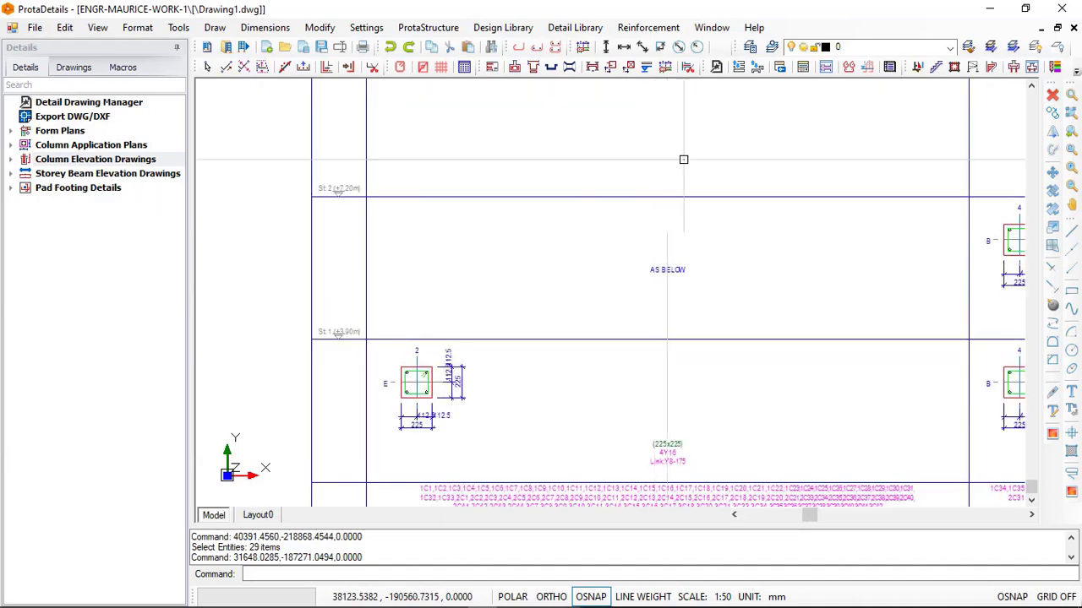
{"action": "middle_click_drag", "start_coordinate": [677, 127], "coordinate": [671, 189]}
{"action": "scroll", "coordinate": [667, 178], "scroll_direction": "down", "scroll_amount": 1}
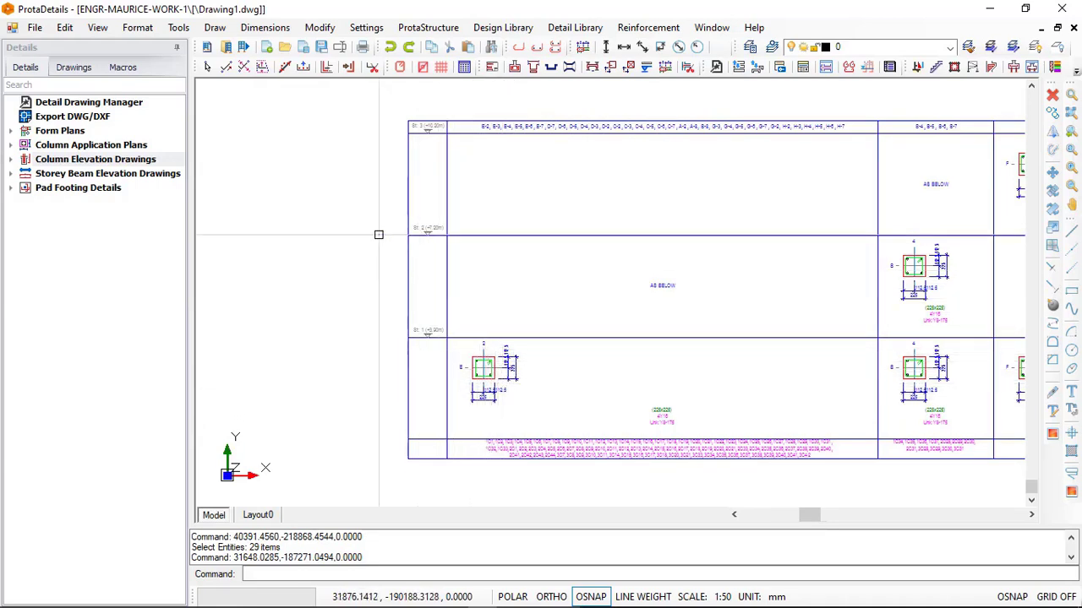
{"action": "scroll", "coordinate": [380, 234], "scroll_direction": "down", "scroll_amount": 2}
{"action": "scroll", "coordinate": [499, 391], "scroll_direction": "up", "scroll_amount": 6}
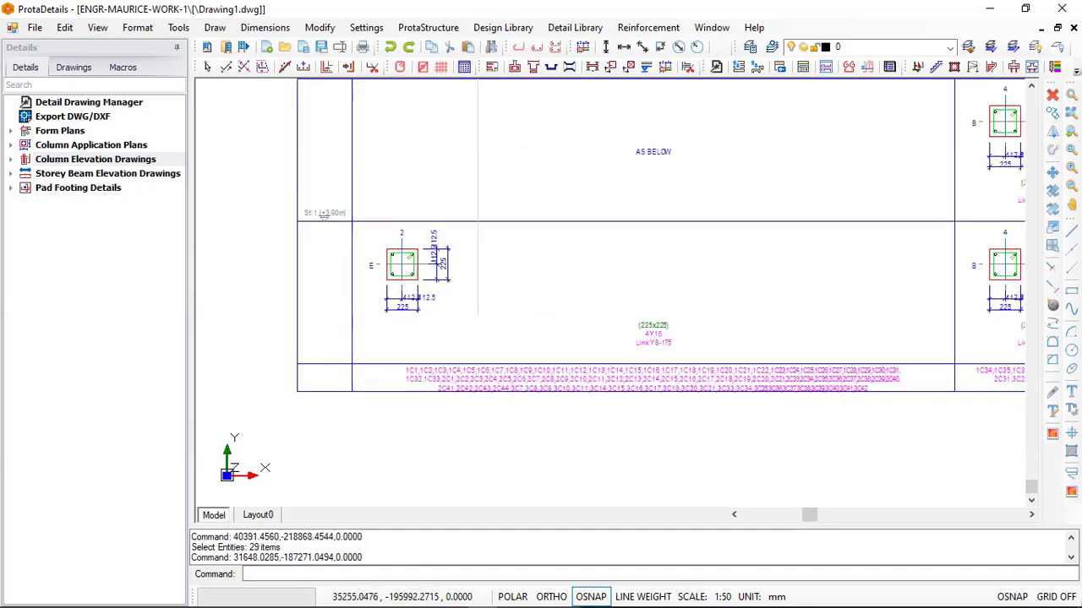
{"action": "scroll", "coordinate": [433, 369], "scroll_direction": "down", "scroll_amount": 3}
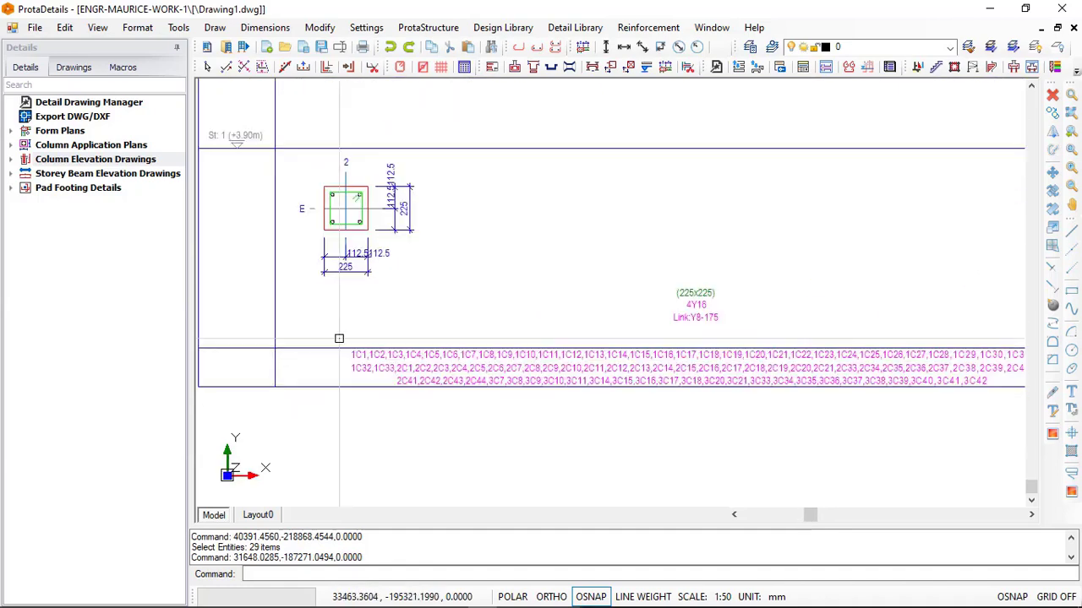
{"action": "scroll", "coordinate": [517, 353], "scroll_direction": "up", "scroll_amount": 1}
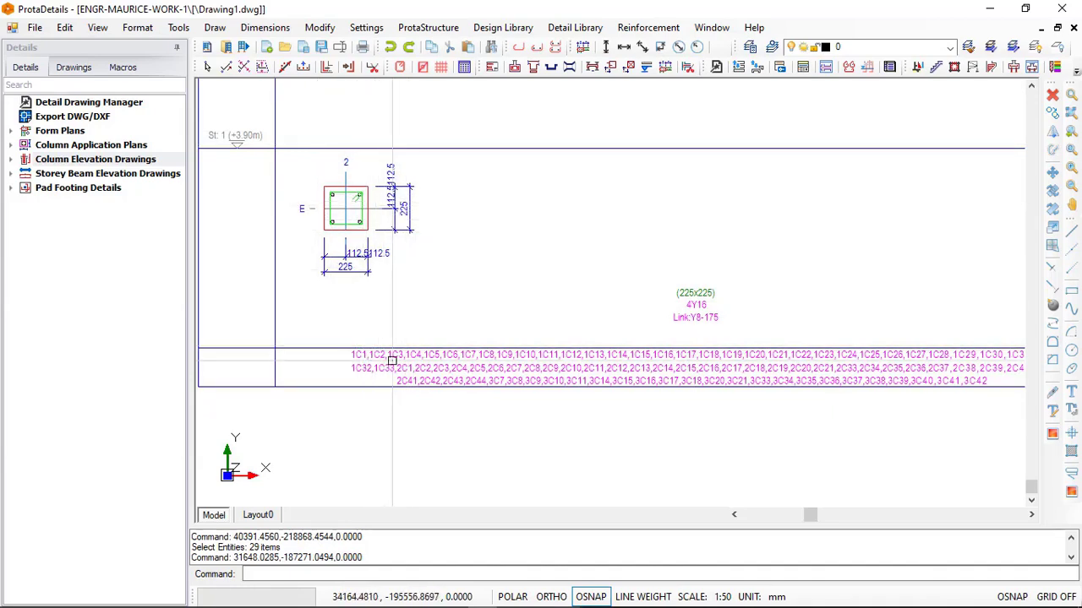
Examine the column group at grids B-4 to B-7, comparing its sections and reinforcement storey by storey.
{"action": "scroll", "coordinate": [507, 228], "scroll_direction": "down", "scroll_amount": 4}
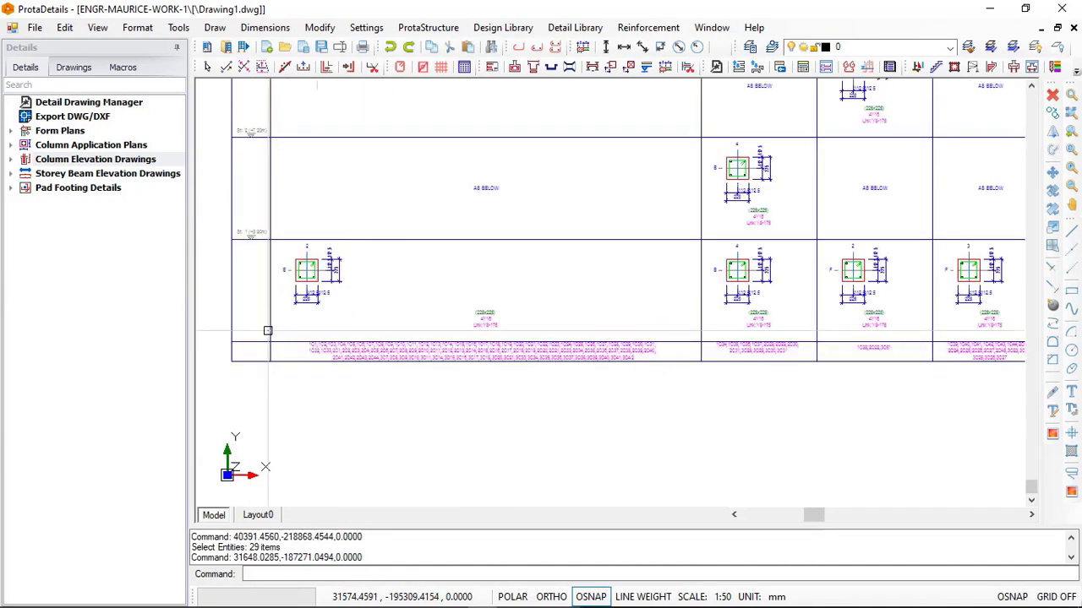
{"action": "mouse_move", "coordinate": [705, 234]}
{"action": "middle_mouse_down"}
{"action": "mouse_move", "coordinate": [591, 236]}
{"action": "mouse_move", "coordinate": [473, 321]}
{"action": "middle_mouse_up"}
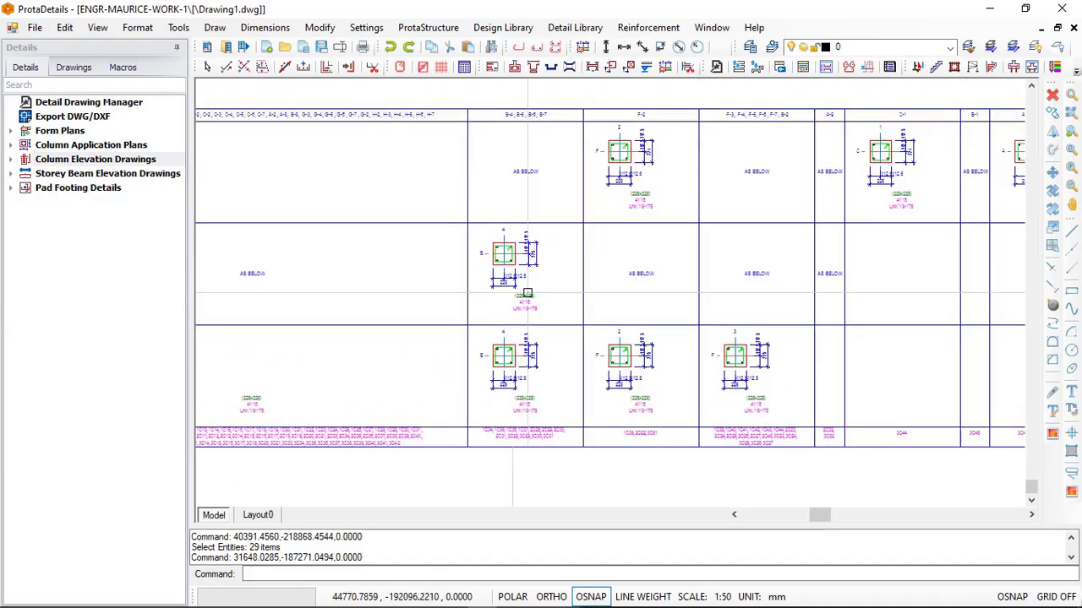
{"action": "scroll", "coordinate": [512, 372], "scroll_direction": "up", "scroll_amount": 5}
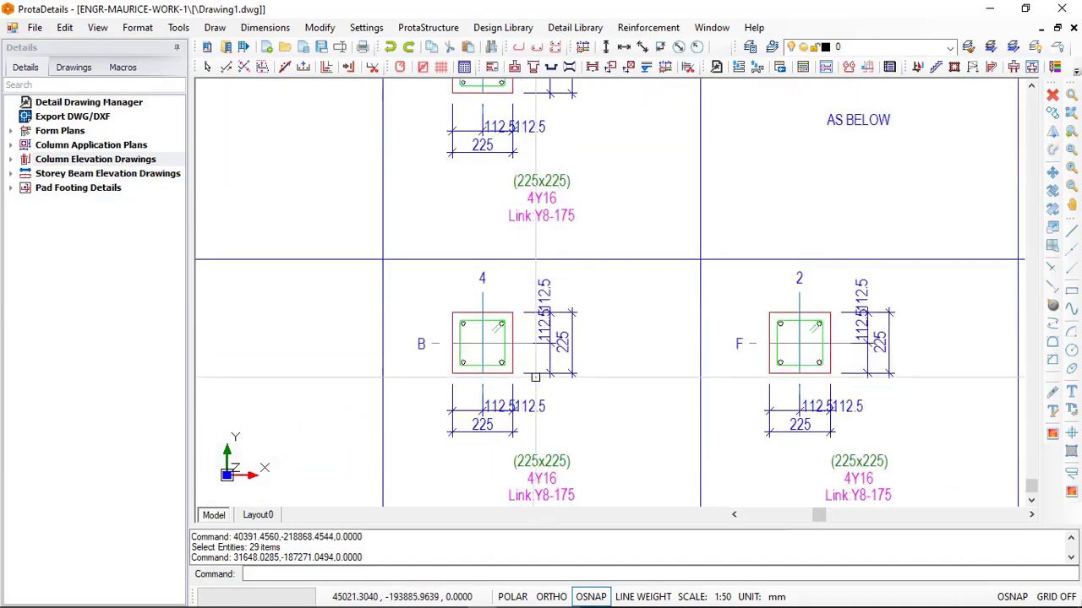
{"action": "scroll", "coordinate": [512, 376], "scroll_direction": "down", "scroll_amount": 2}
{"action": "scroll", "coordinate": [512, 376], "scroll_direction": "down", "scroll_amount": 2}
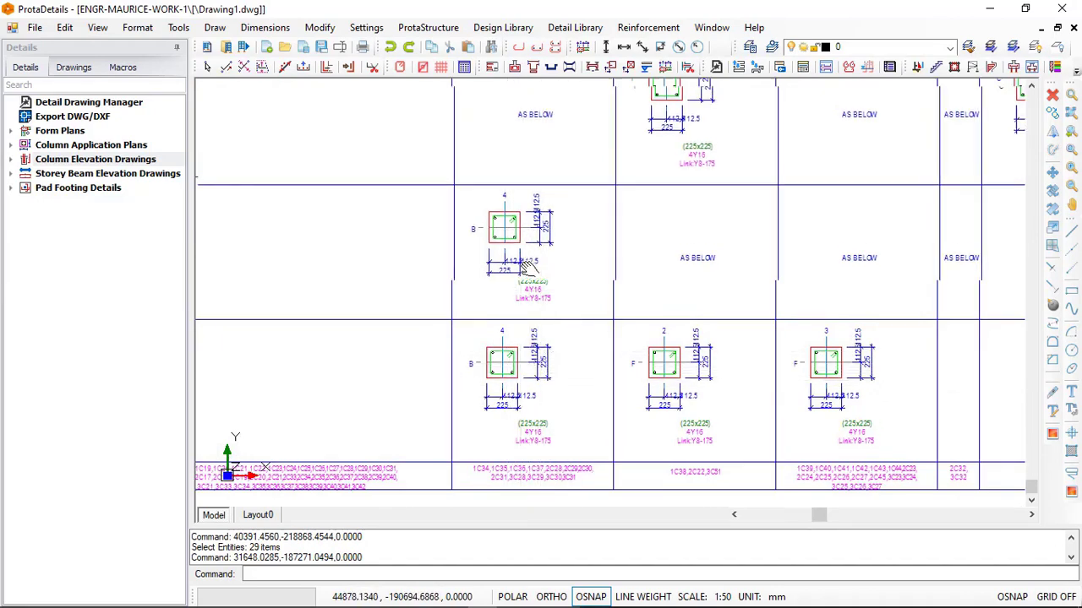
{"action": "middle_click_drag", "start_coordinate": [521, 266], "coordinate": [532, 336]}
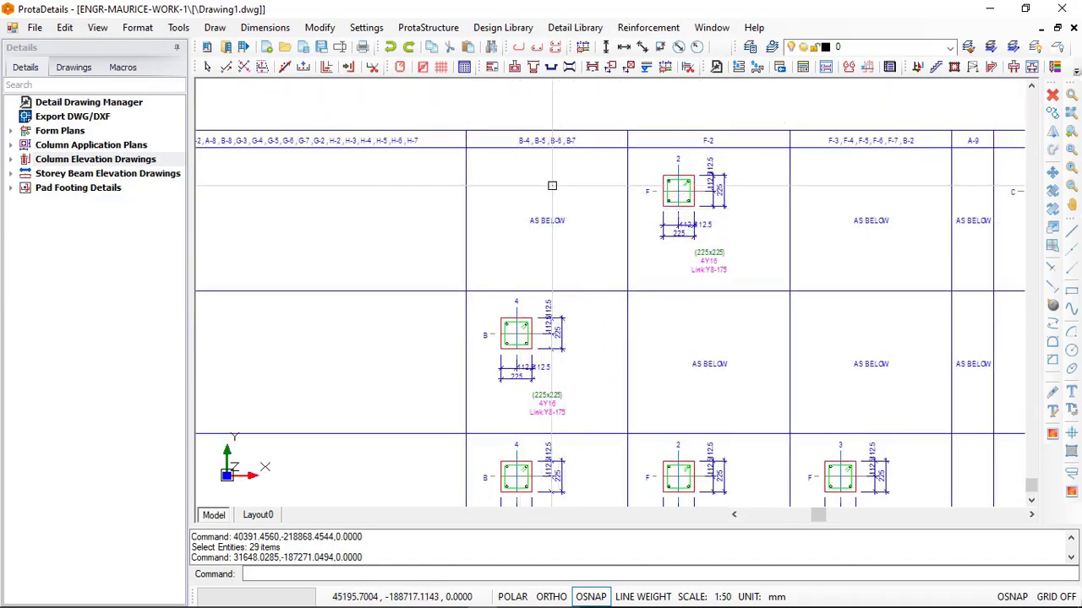
{"action": "scroll", "coordinate": [542, 282], "scroll_direction": "down", "scroll_amount": 2}
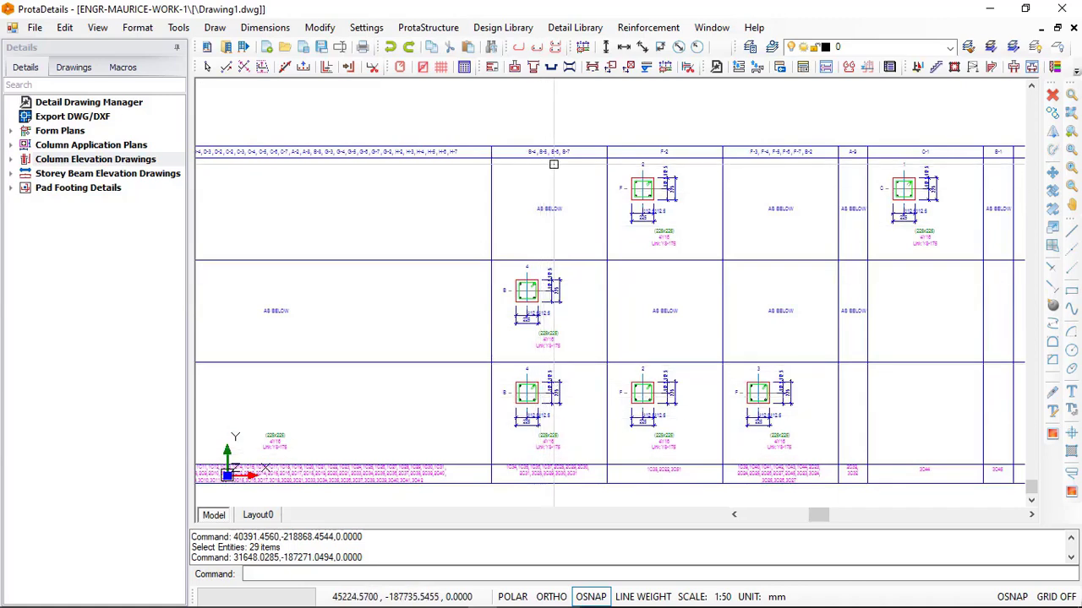
{"action": "middle_click_drag", "start_coordinate": [468, 261], "coordinate": [610, 246]}
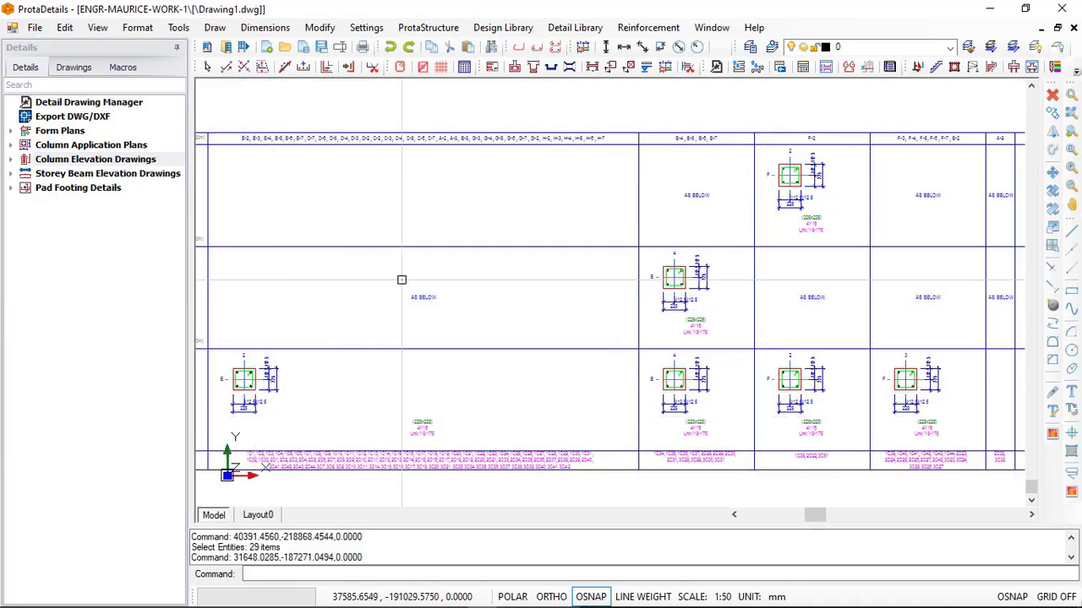
Compare the schedule's column groups, including F-2 and F-3, checking their storey 1 sections, reinforcement and column labels.
{"action": "scroll", "coordinate": [336, 264], "scroll_direction": "down", "scroll_amount": 2}
{"action": "scroll", "coordinate": [676, 346], "scroll_direction": "up", "scroll_amount": 2}
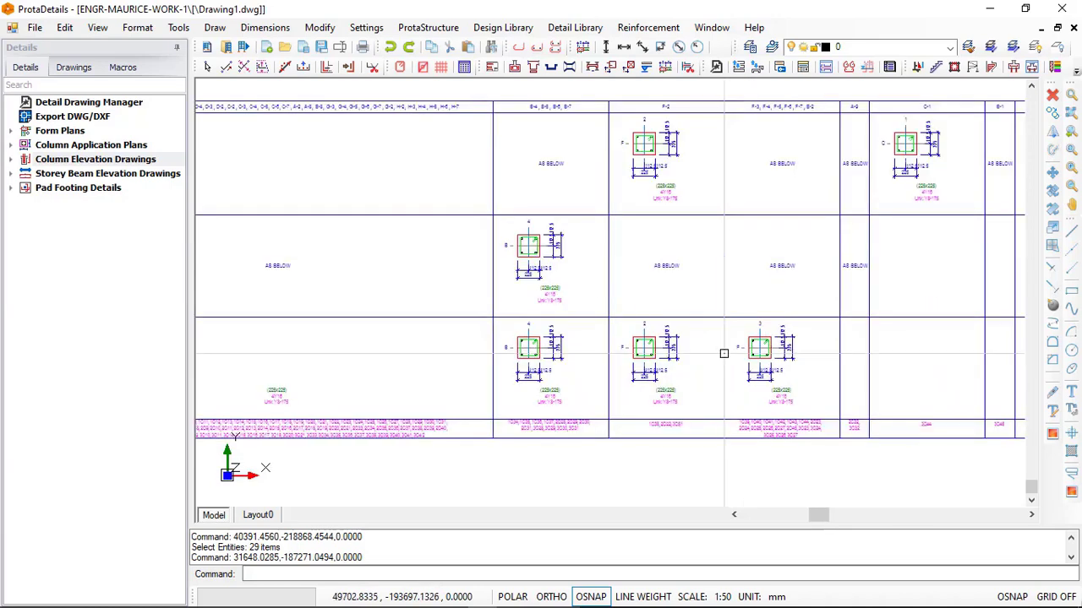
{"action": "scroll", "coordinate": [690, 365], "scroll_direction": "up", "scroll_amount": 2}
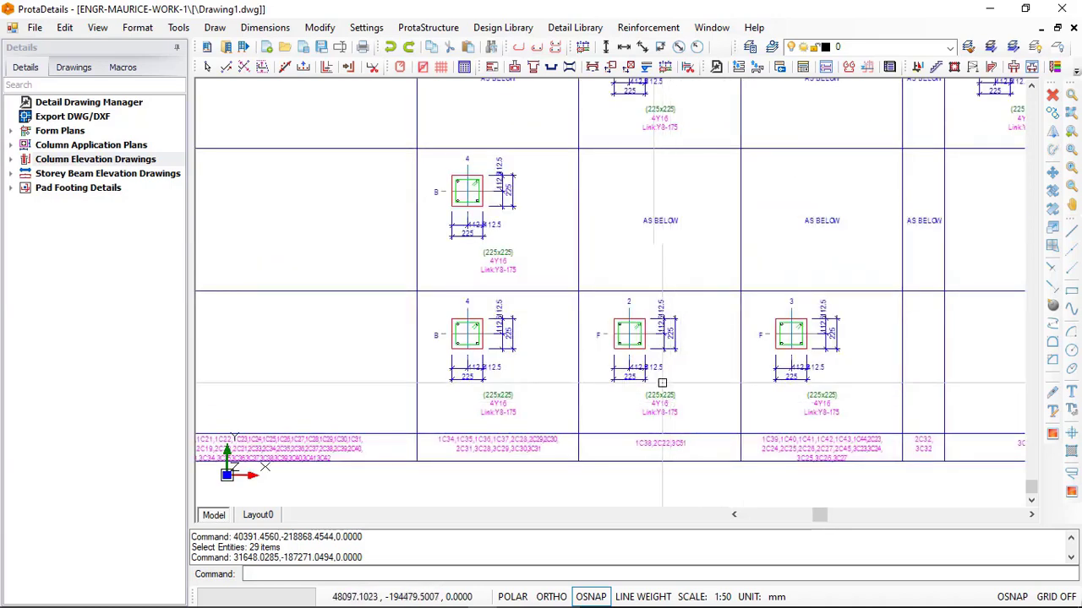
{"action": "scroll", "coordinate": [634, 372], "scroll_direction": "down", "scroll_amount": 1}
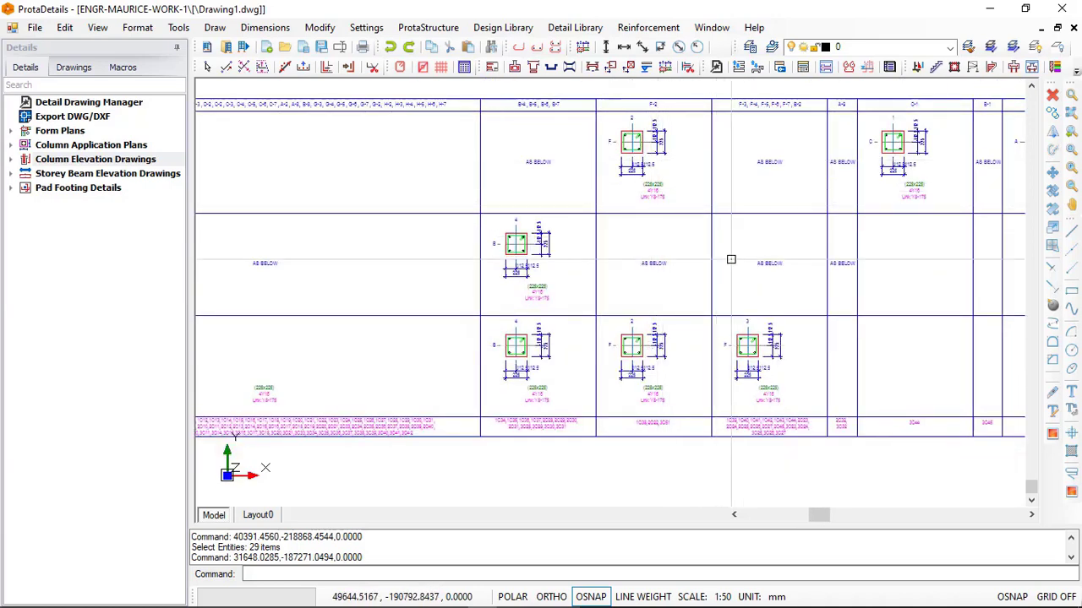
{"action": "scroll", "coordinate": [647, 230], "scroll_direction": "down", "scroll_amount": 1}
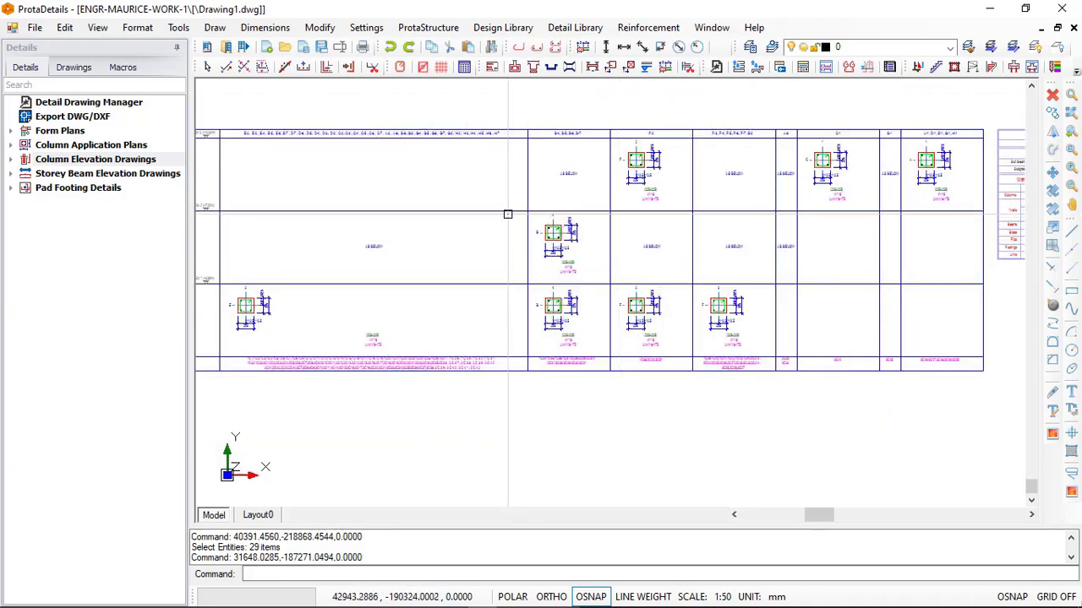
{"action": "scroll", "coordinate": [370, 225], "scroll_direction": "down", "scroll_amount": 1}
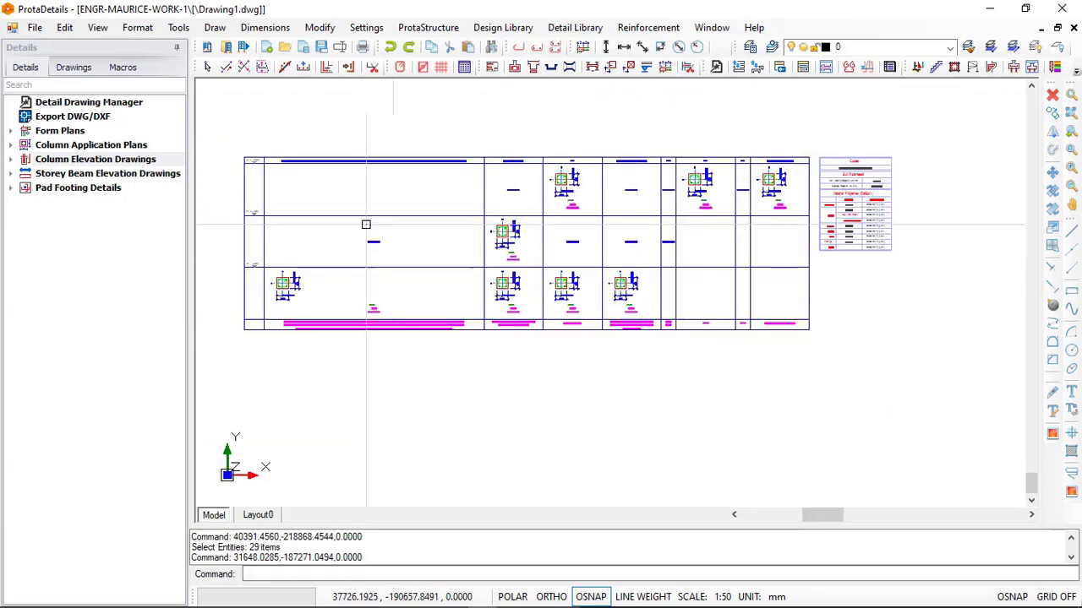
{"action": "scroll", "coordinate": [488, 310], "scroll_direction": "up", "scroll_amount": 3}
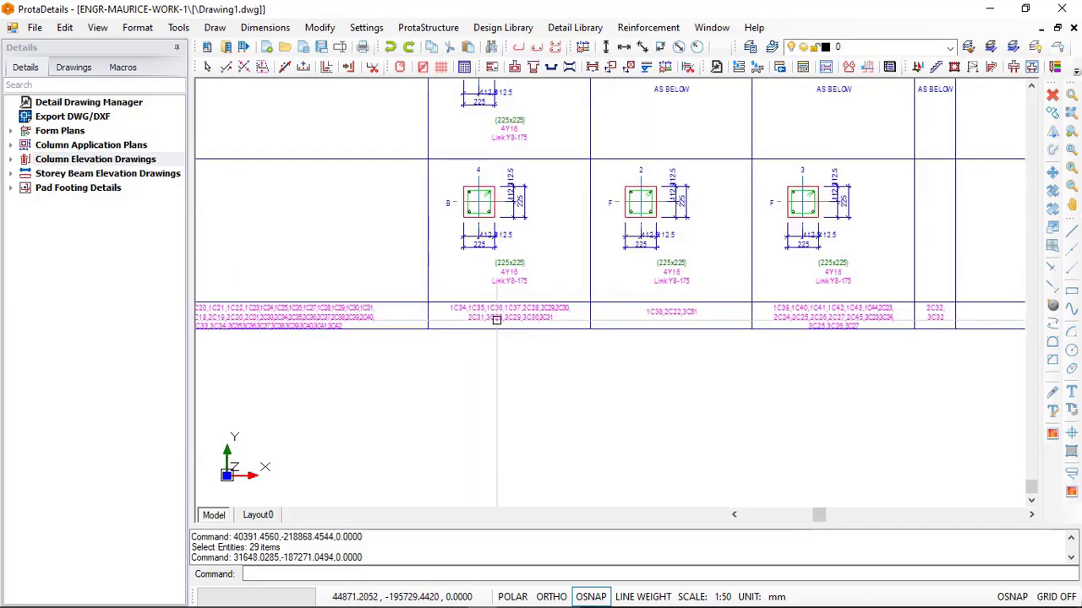
{"action": "scroll", "coordinate": [496, 320], "scroll_direction": "up", "scroll_amount": 2}
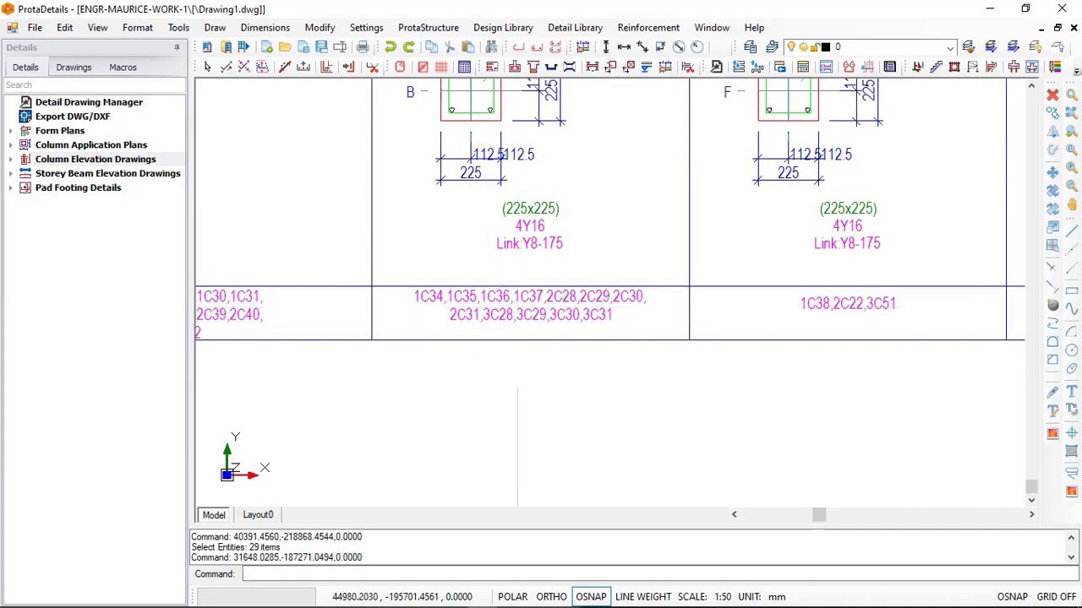
{"action": "scroll", "coordinate": [499, 320], "scroll_direction": "down", "scroll_amount": 1}
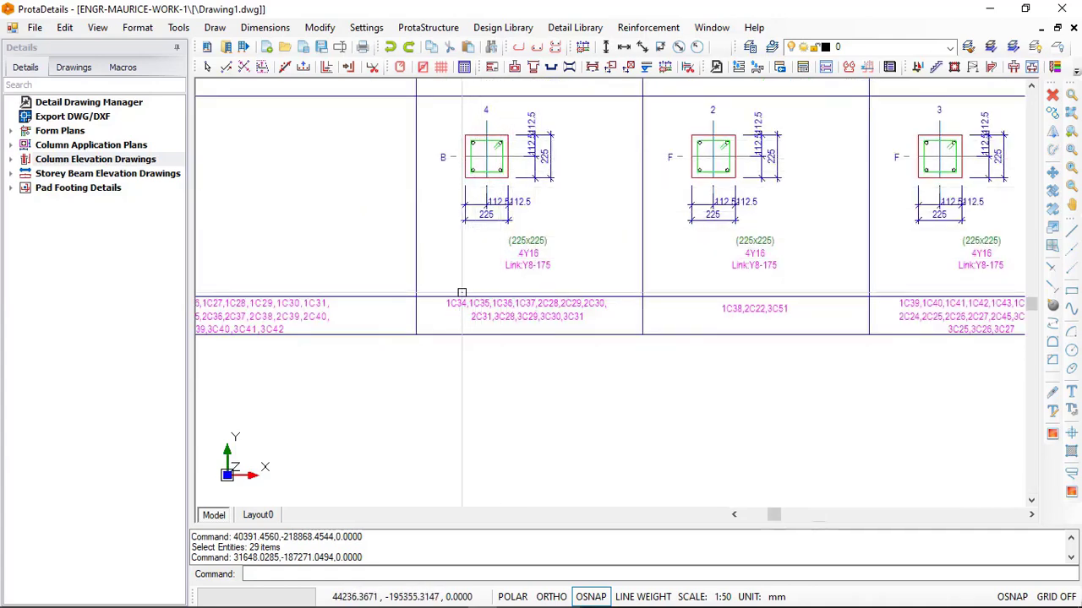
{"action": "scroll", "coordinate": [460, 296], "scroll_direction": "up", "scroll_amount": 1}
{"action": "scroll", "coordinate": [499, 307], "scroll_direction": "down", "scroll_amount": 5}
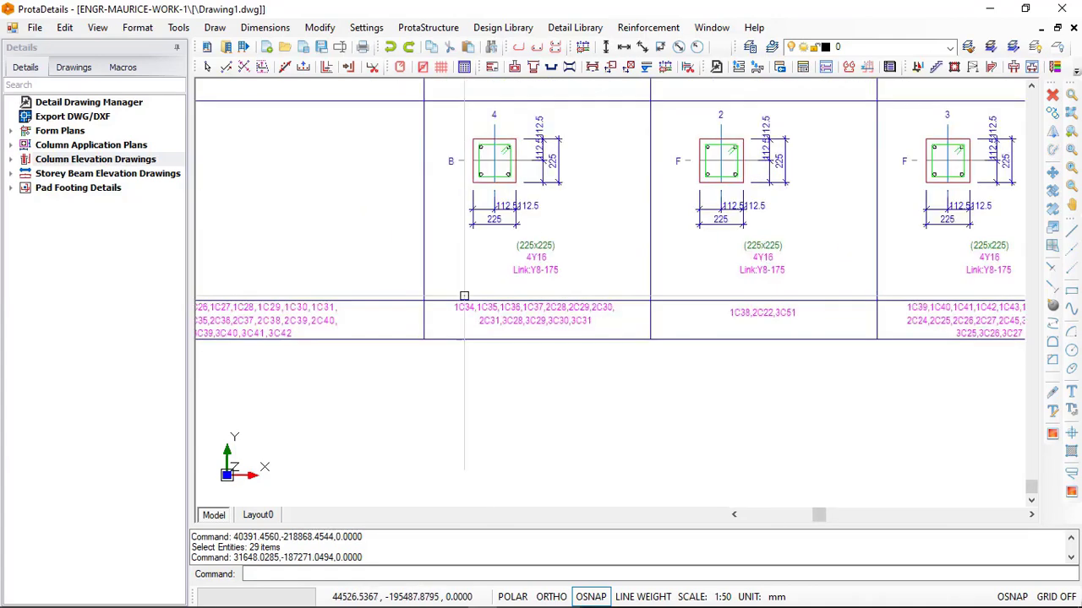
{"action": "scroll", "coordinate": [536, 294], "scroll_direction": "down", "scroll_amount": 1}
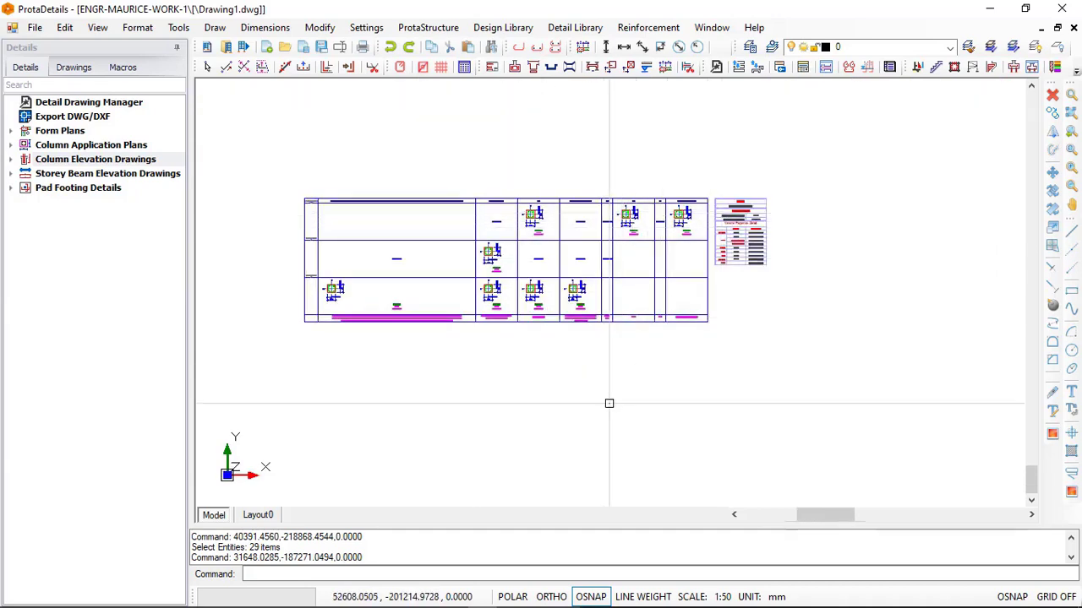
Review the overall drawing layout, from the plans and beam elevations down to the pad footing details and column schedule.
{"action": "scroll", "coordinate": [609, 403], "scroll_direction": "down", "scroll_amount": 3}
{"action": "scroll", "coordinate": [531, 302], "scroll_direction": "down", "scroll_amount": 1}
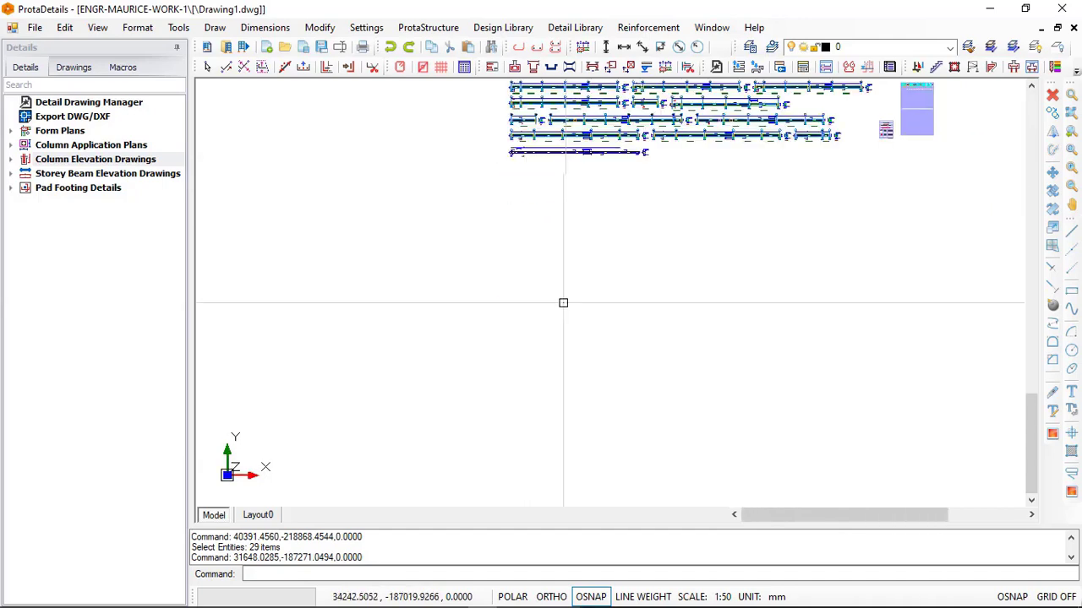
{"action": "scroll", "coordinate": [569, 301], "scroll_direction": "down", "scroll_amount": 1}
{"action": "scroll", "coordinate": [580, 270], "scroll_direction": "down", "scroll_amount": 1}
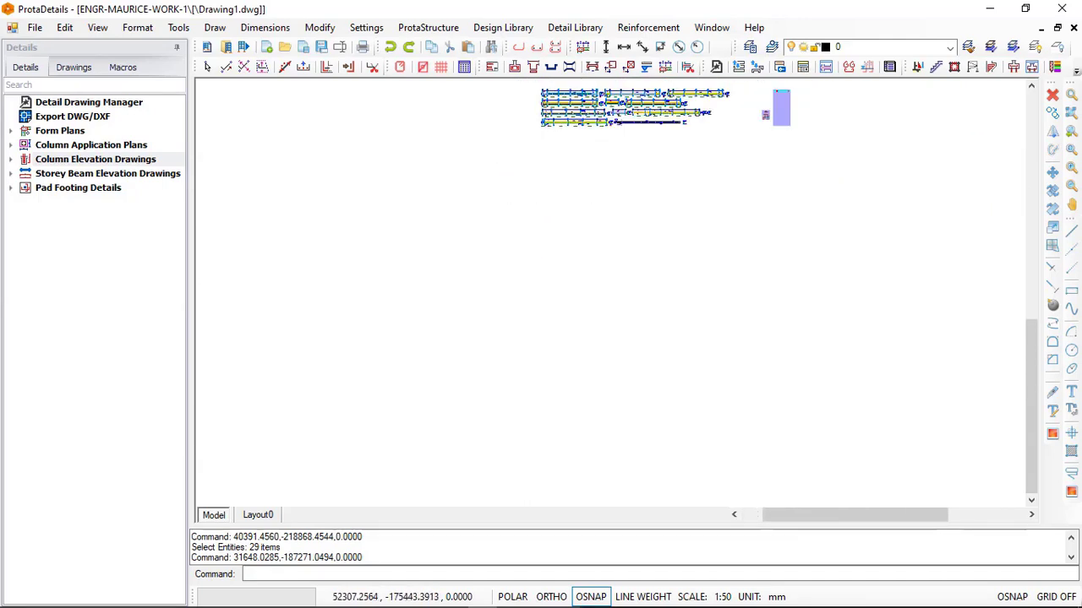
{"action": "mouse_move", "coordinate": [571, 264]}
{"action": "middle_mouse_down"}
{"action": "mouse_move", "coordinate": [571, 234]}
{"action": "mouse_move", "coordinate": [584, 388]}
{"action": "middle_mouse_up"}
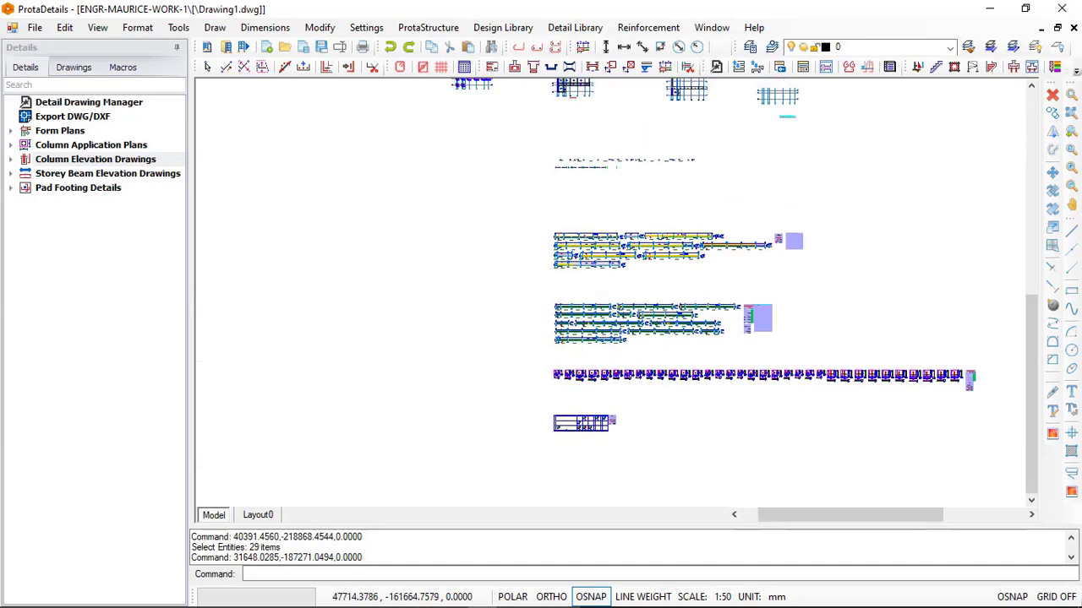
Examine the storey 1 beam elevations, including beams 1B2 to 1B4 and 1B74 to 1B76, and their placement below the form plans.
{"action": "scroll", "coordinate": [596, 317], "scroll_direction": "down", "scroll_amount": 1}
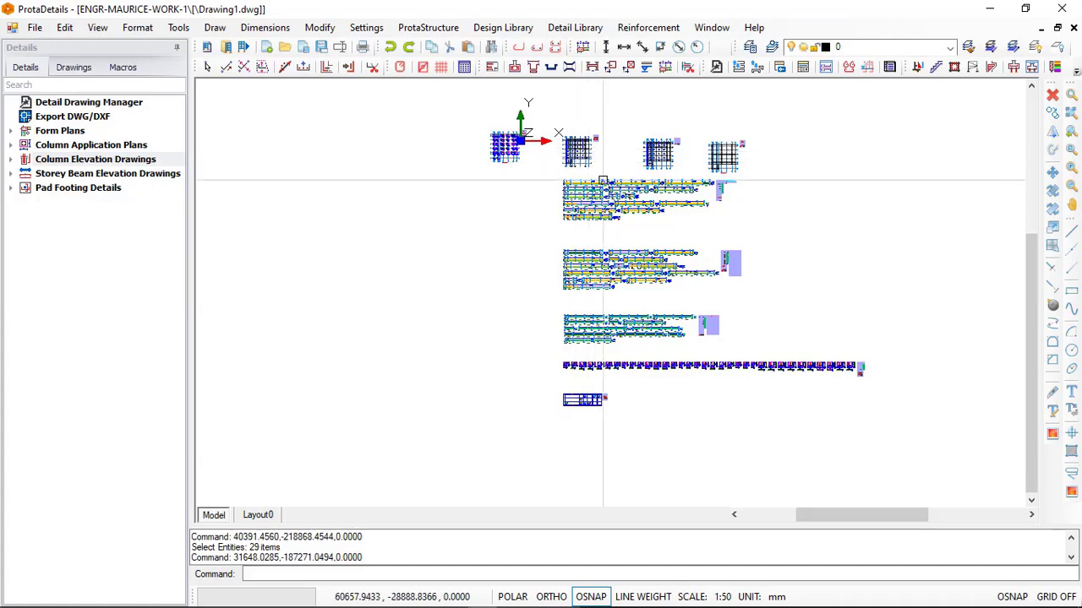
{"action": "scroll", "coordinate": [601, 177], "scroll_direction": "up", "scroll_amount": 1}
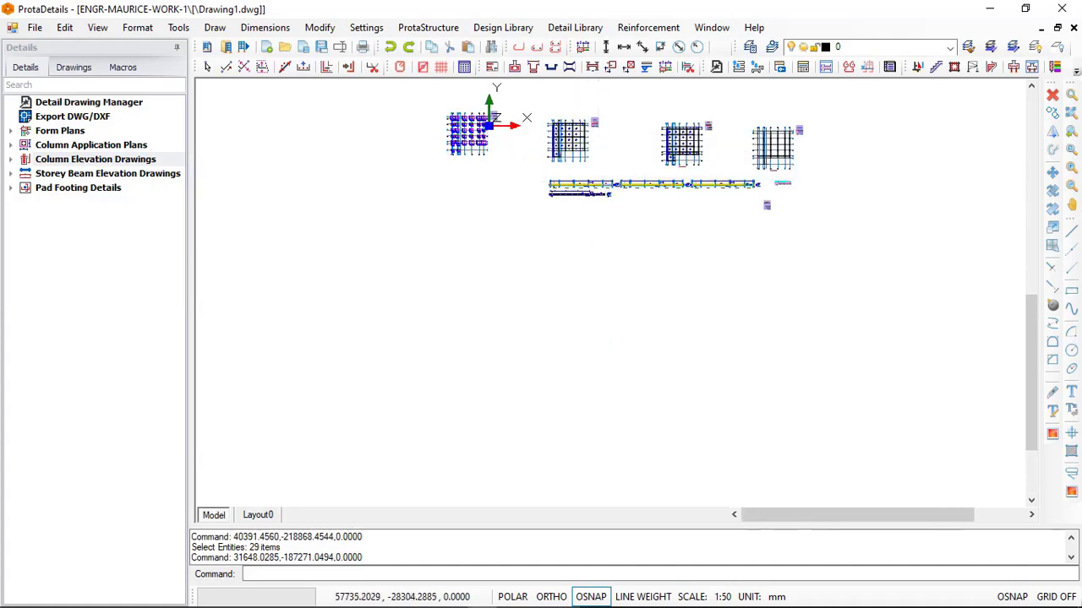
{"action": "scroll", "coordinate": [583, 161], "scroll_direction": "up", "scroll_amount": 2}
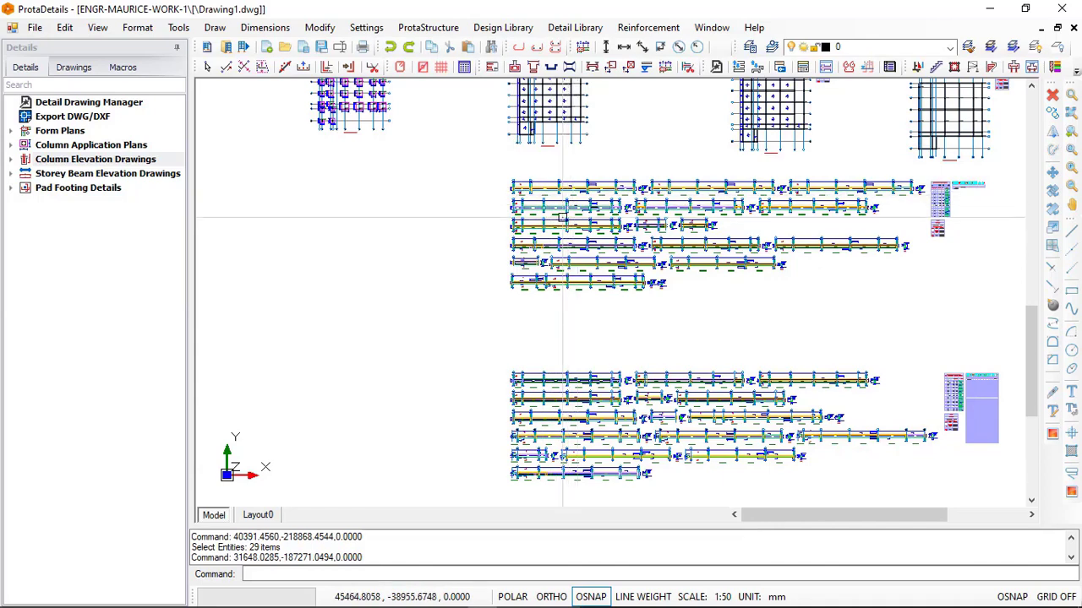
{"action": "scroll", "coordinate": [634, 188], "scroll_direction": "up", "scroll_amount": 2}
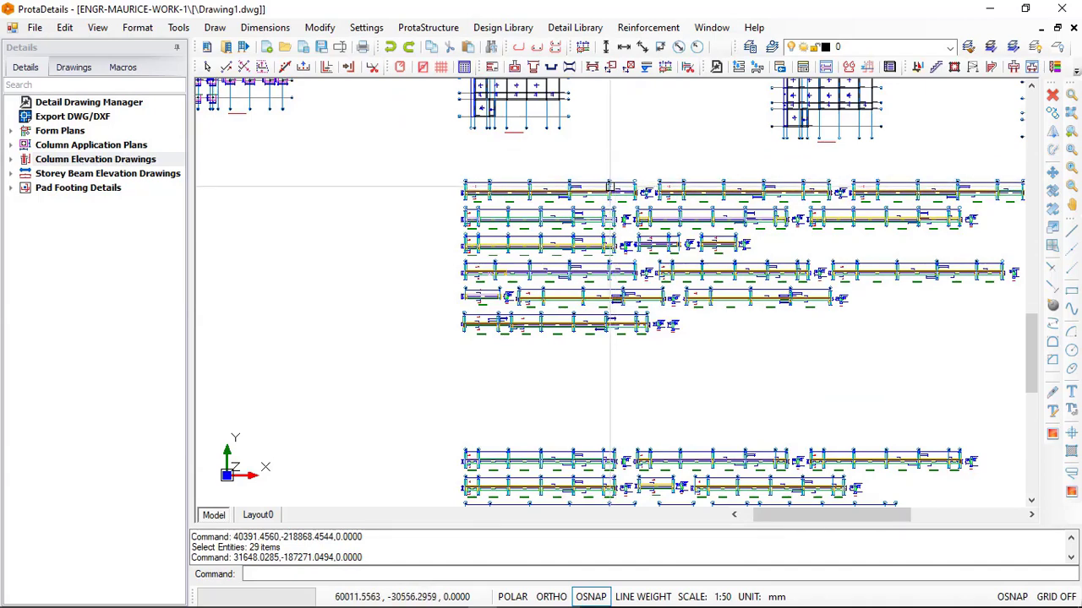
{"action": "scroll", "coordinate": [608, 165], "scroll_direction": "up", "scroll_amount": 1}
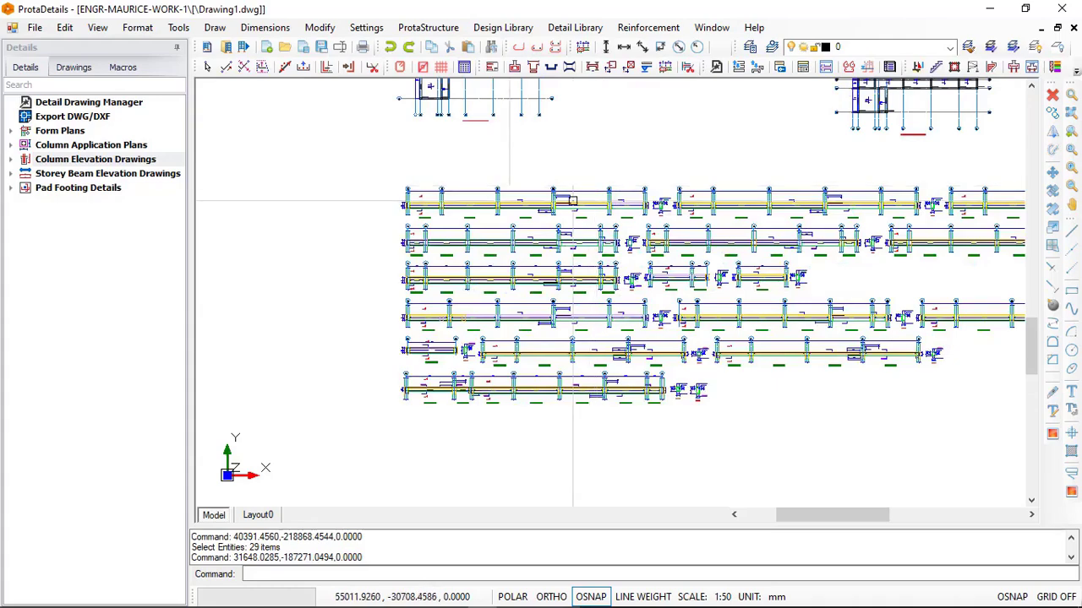
{"action": "scroll", "coordinate": [647, 242], "scroll_direction": "up", "scroll_amount": 4}
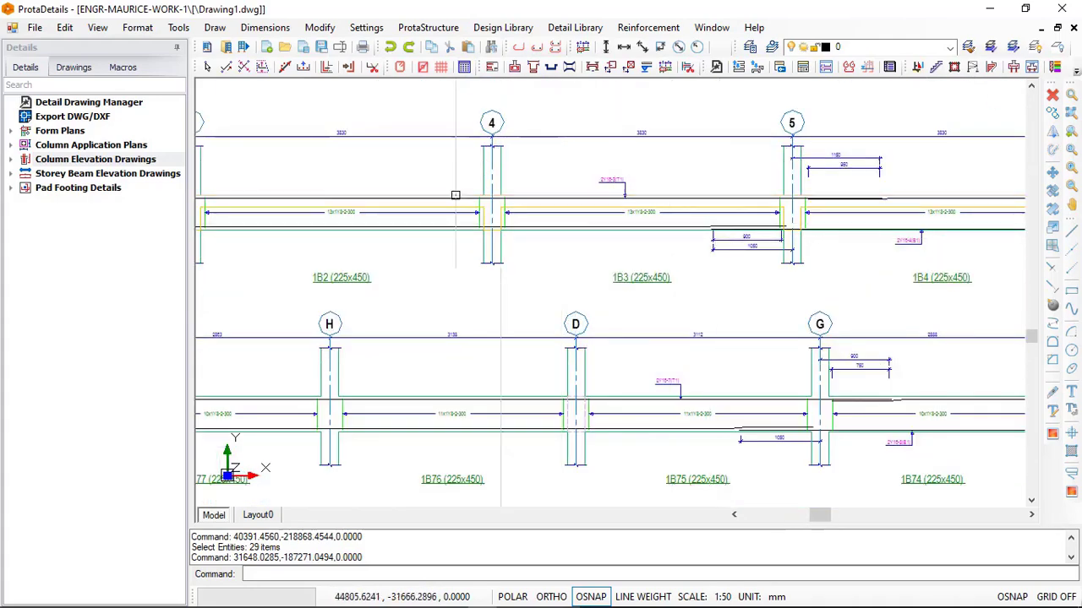
{"action": "scroll", "coordinate": [471, 161], "scroll_direction": "down", "scroll_amount": 5}
{"action": "scroll", "coordinate": [471, 161], "scroll_direction": "down", "scroll_amount": 3}
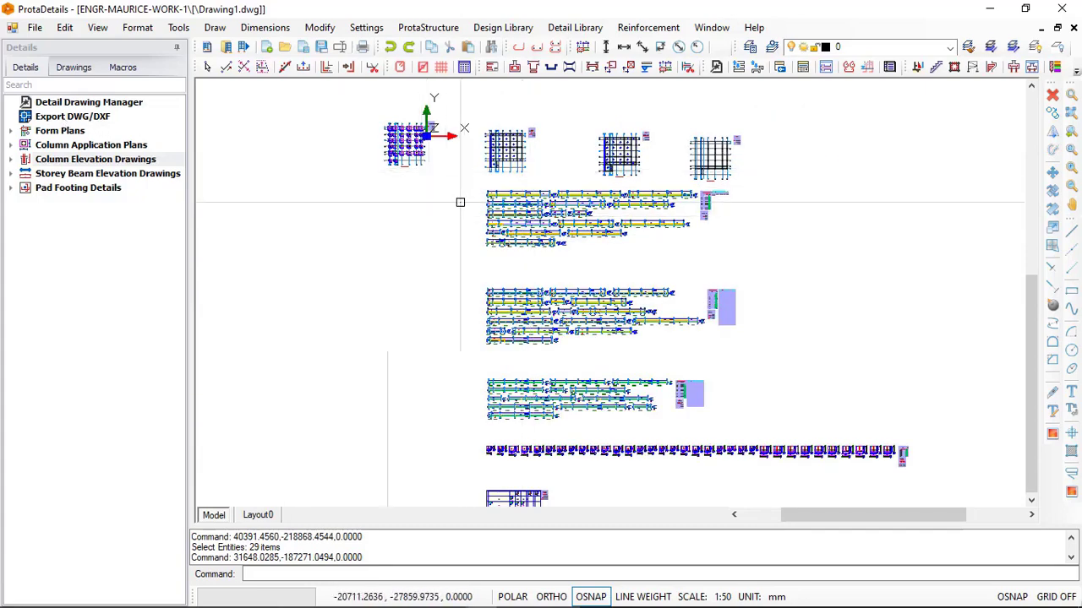
{"action": "scroll", "coordinate": [471, 190], "scroll_direction": "down", "scroll_amount": 2}
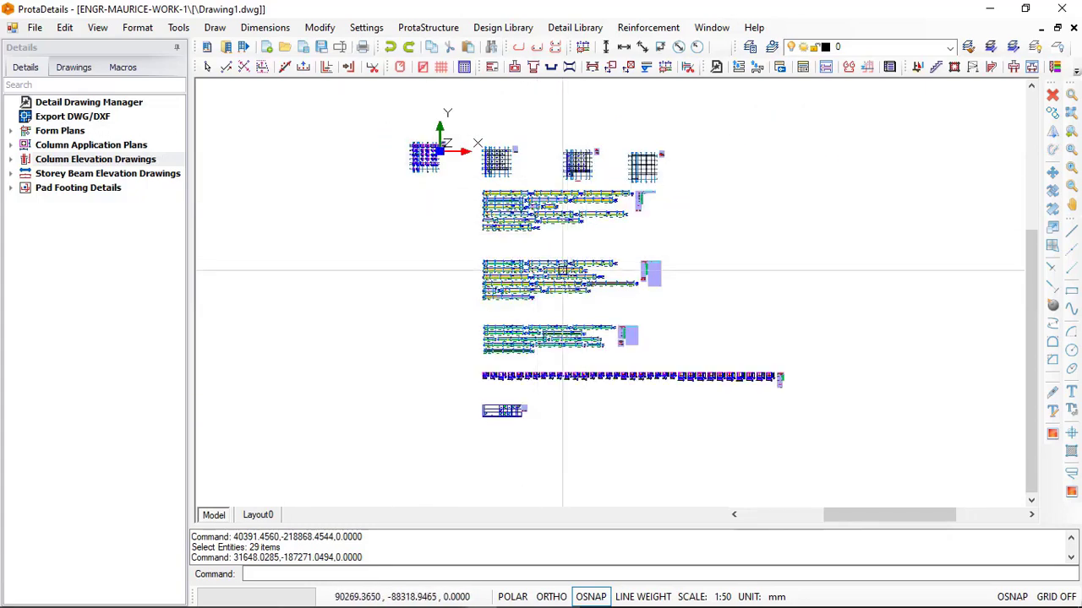
{"action": "scroll", "coordinate": [541, 199], "scroll_direction": "up", "scroll_amount": 2}
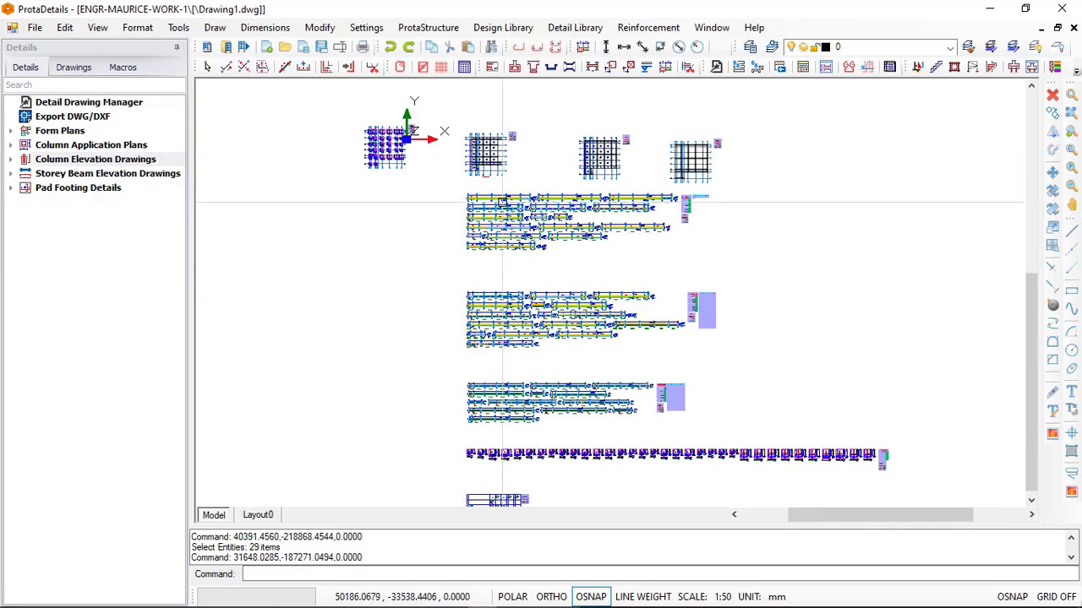
Start the DWG/DXF export of Drawing1.dwg, browse for an export directory and create a new folder on the Desktop.
{"action": "left_click", "coordinate": [68, 120]}
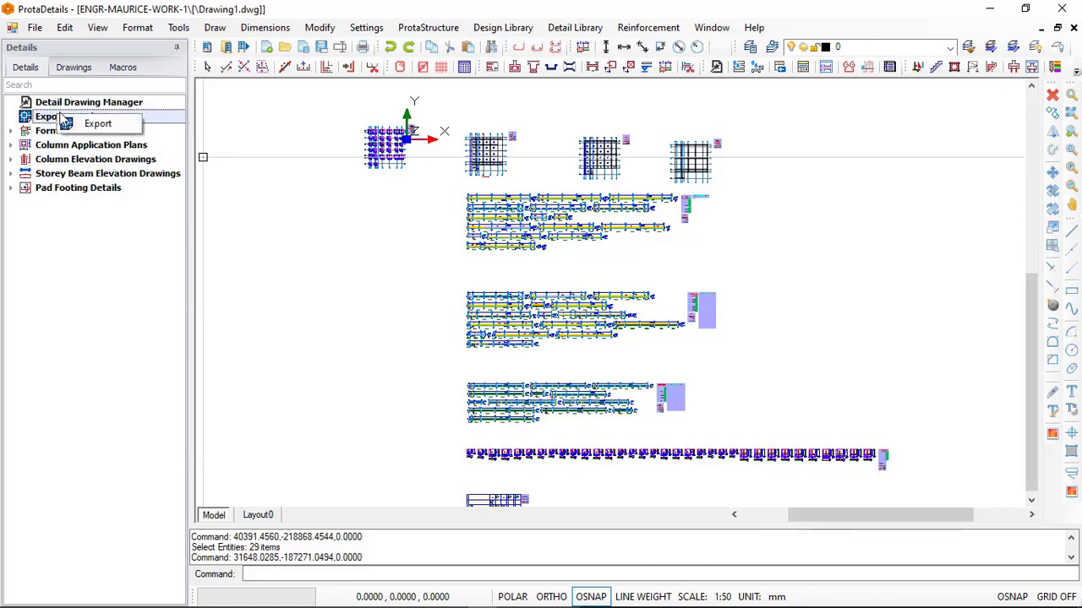
{"action": "double_click", "coordinate": [106, 120]}
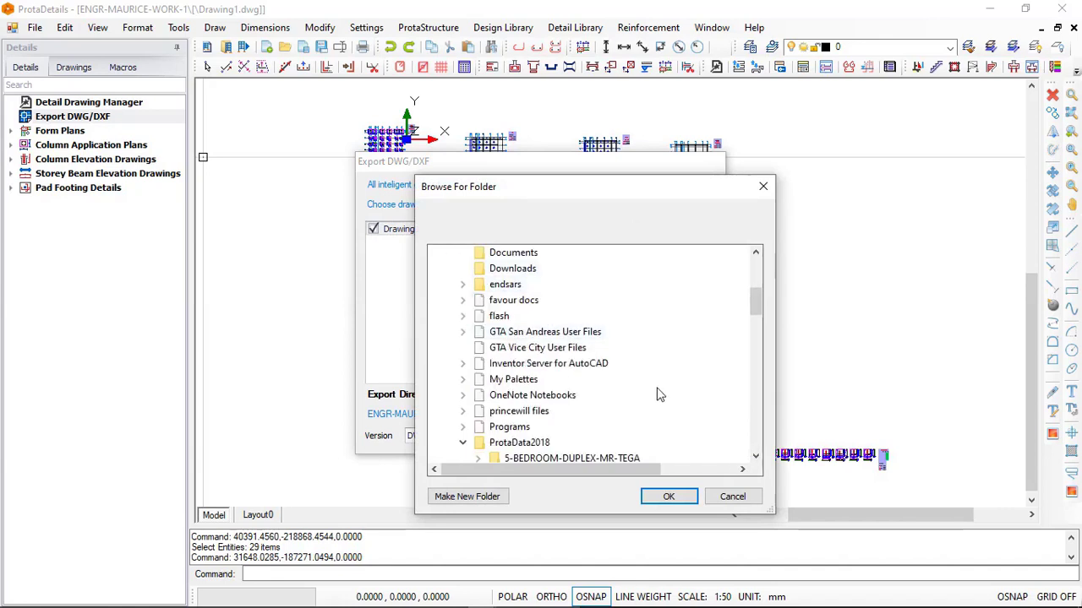
{"action": "left_click_drag", "start_coordinate": [760, 298], "coordinate": [758, 266]}
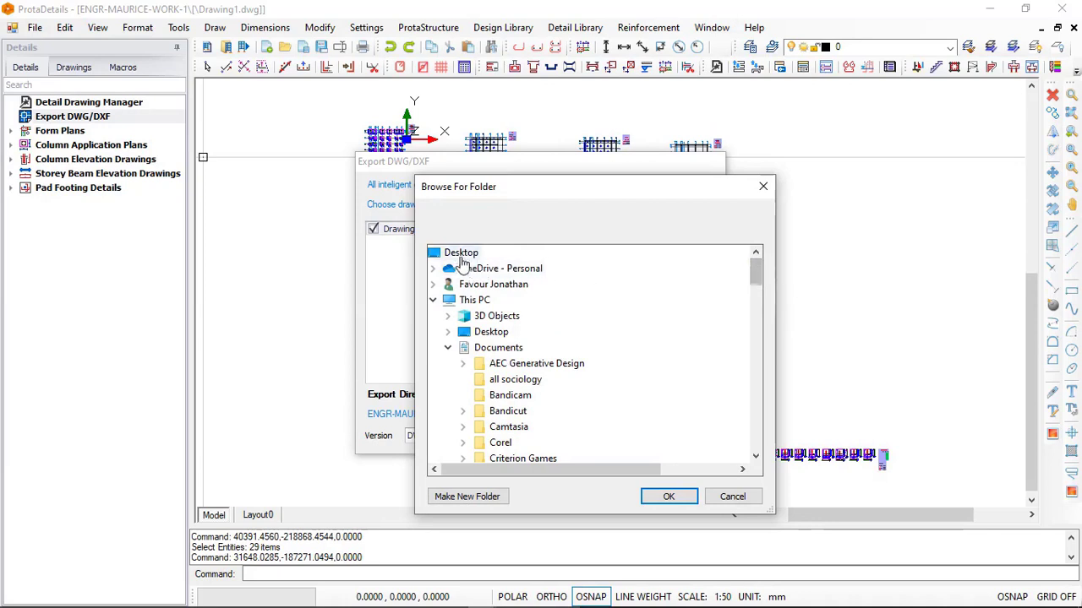
{"action": "left_click", "coordinate": [459, 254]}
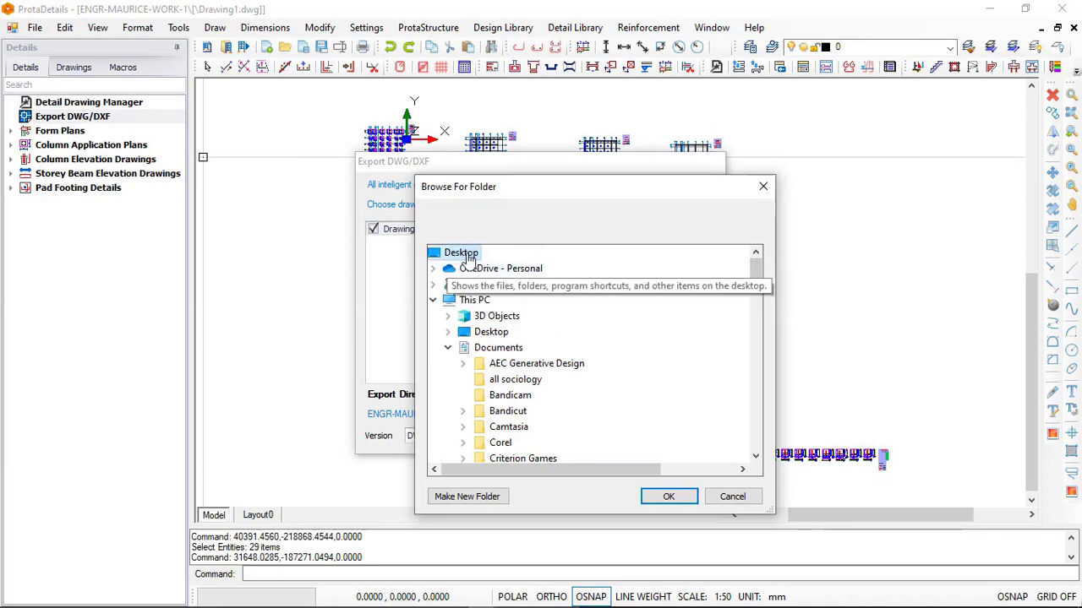
{"action": "left_click", "coordinate": [471, 496]}
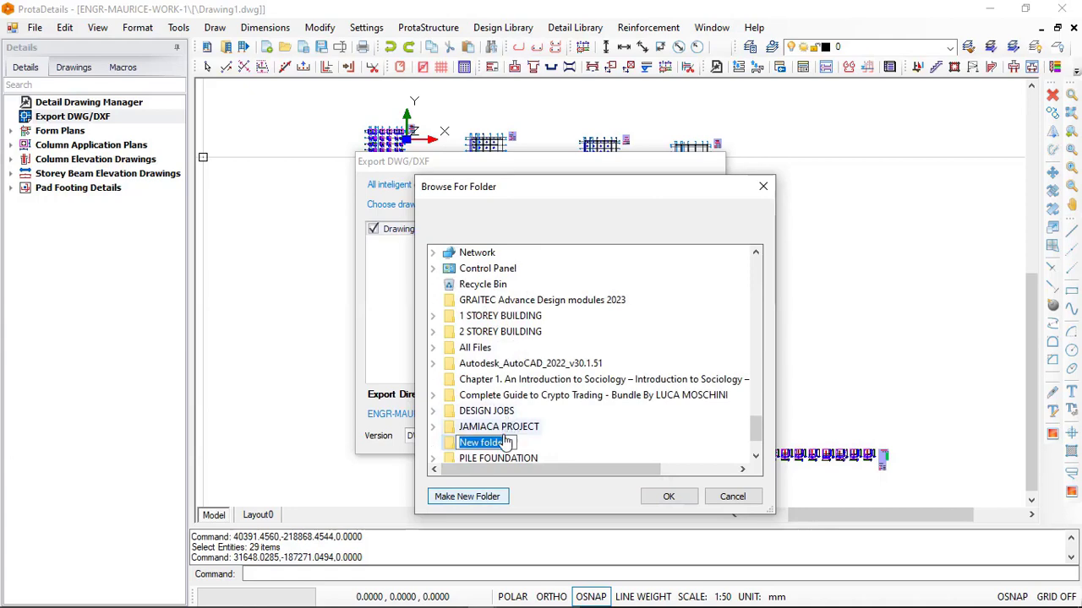
Select the Desktop under This PC as the parent location and create another new folder in it.
{"action": "scroll", "coordinate": [482, 311], "scroll_direction": "up", "scroll_amount": 4}
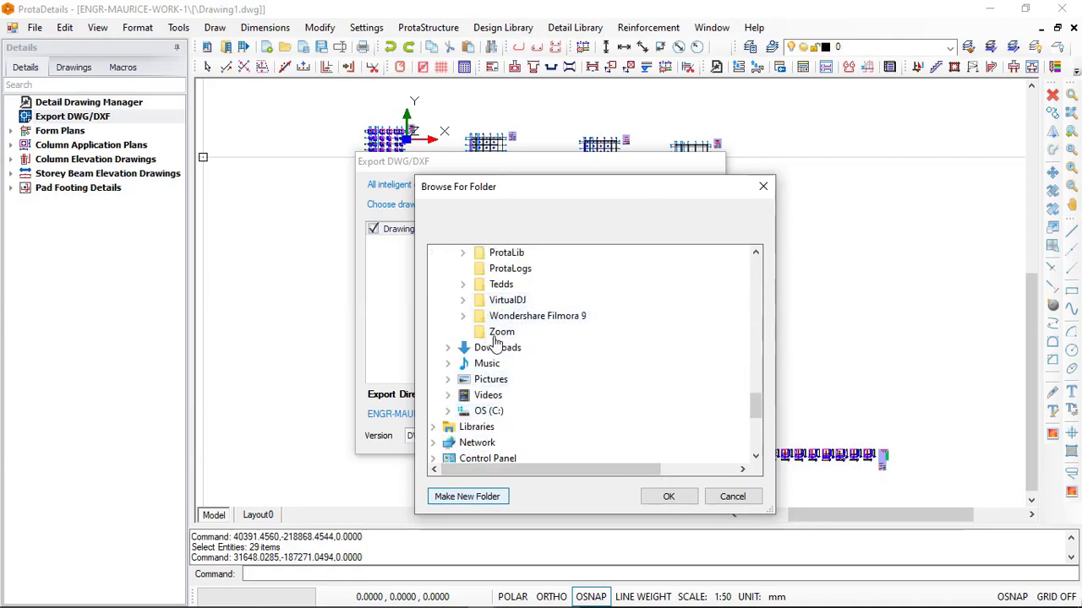
{"action": "scroll", "coordinate": [744, 363], "scroll_direction": "up", "scroll_amount": 10}
{"action": "left_click_drag", "start_coordinate": [755, 338], "coordinate": [755, 261]}
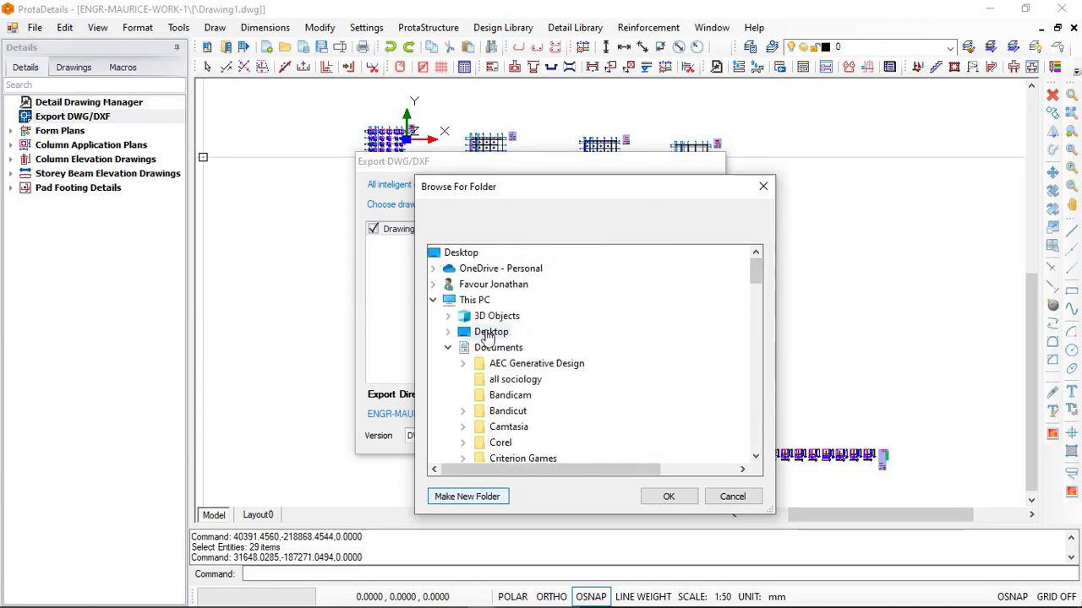
{"action": "left_click", "coordinate": [489, 335]}
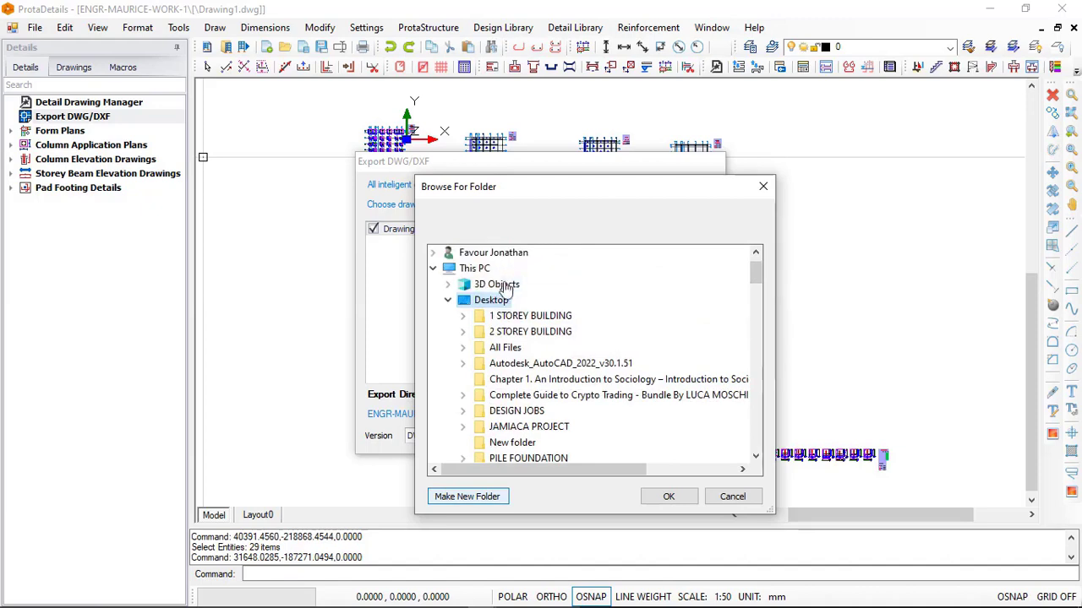
{"action": "scroll", "coordinate": [498, 291], "scroll_direction": "up", "scroll_amount": 1}
{"action": "scroll", "coordinate": [517, 338], "scroll_direction": "down", "scroll_amount": 1}
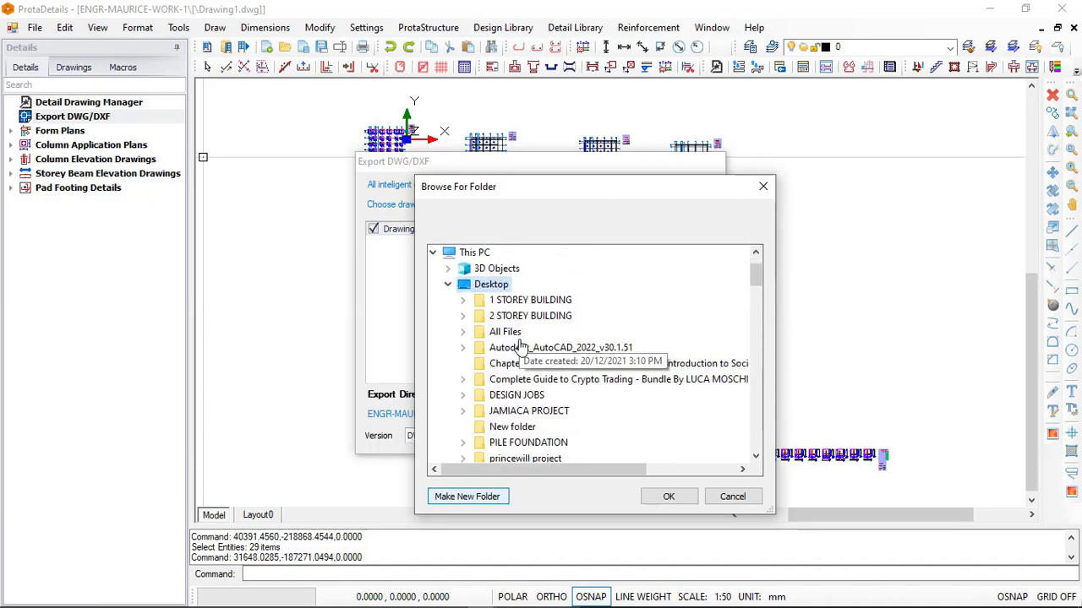
{"action": "scroll", "coordinate": [520, 343], "scroll_direction": "up", "scroll_amount": 1}
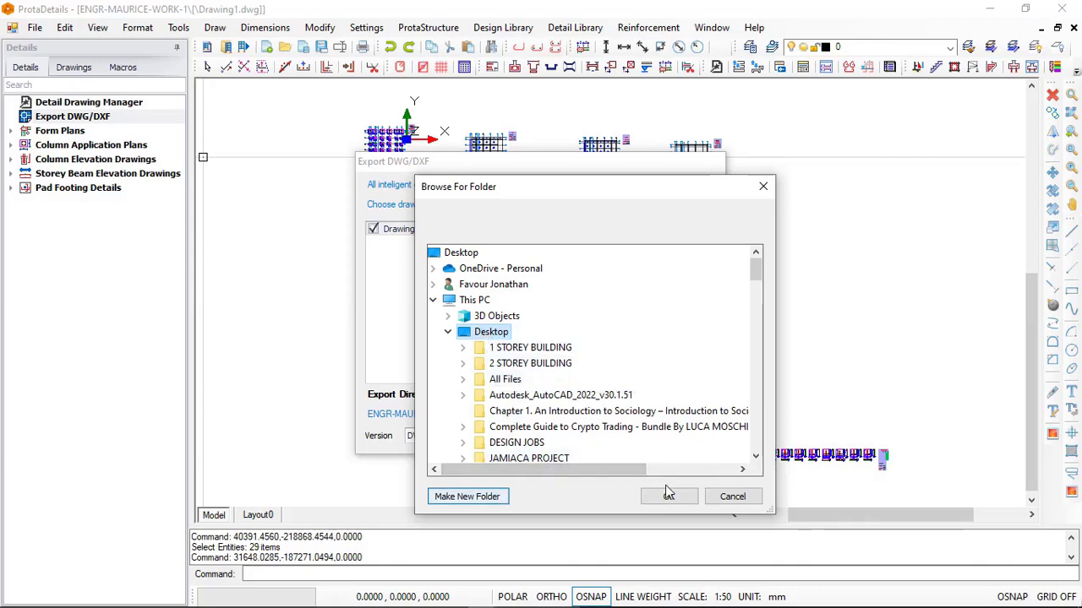
{"action": "left_click", "coordinate": [466, 496]}
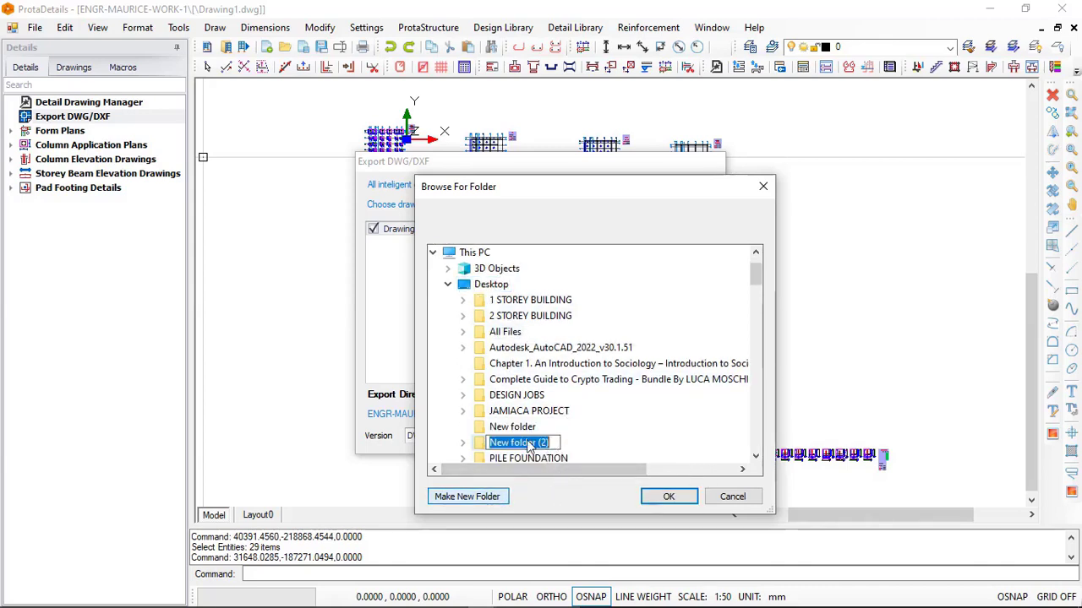
Rename the folder "New folder (2)" as STRUCTURAL DETAILING and select it.
{"action": "left_click", "coordinate": [530, 445]}
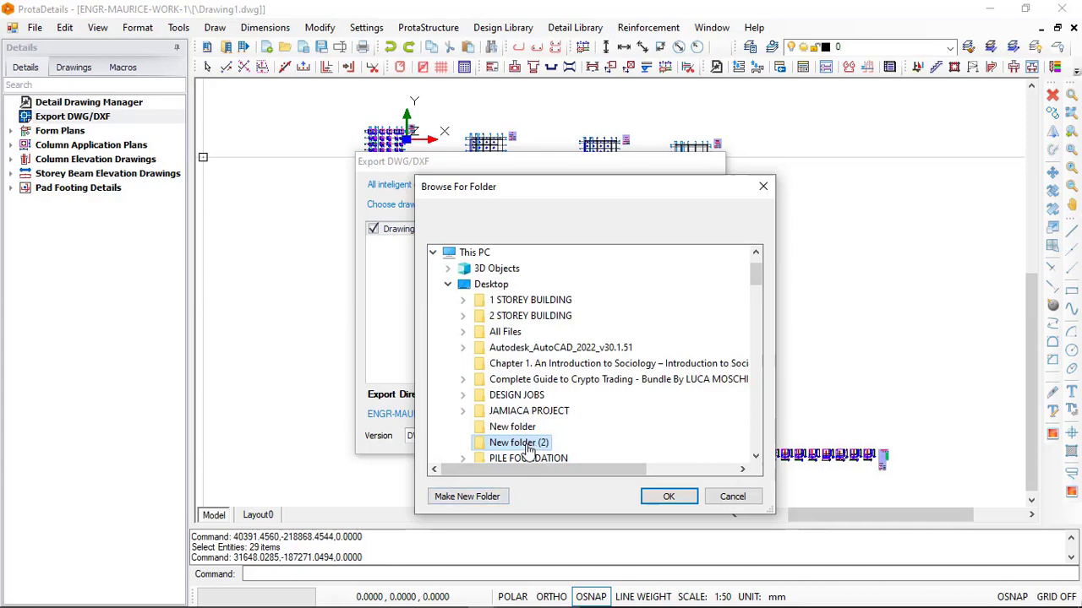
{"action": "left_click", "coordinate": [539, 436]}
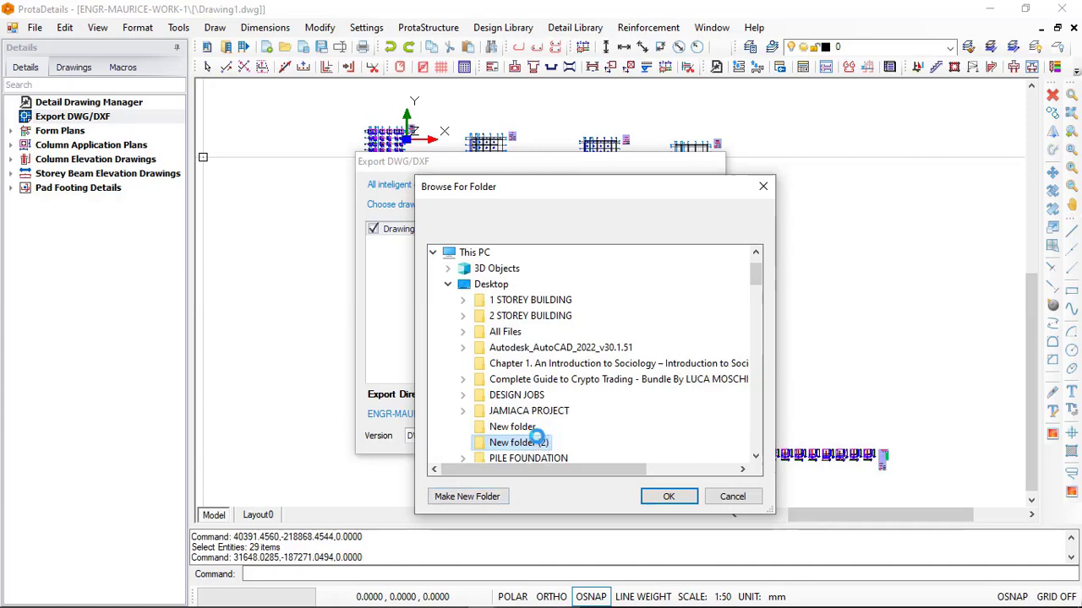
{"action": "right_click", "coordinate": [539, 442]}
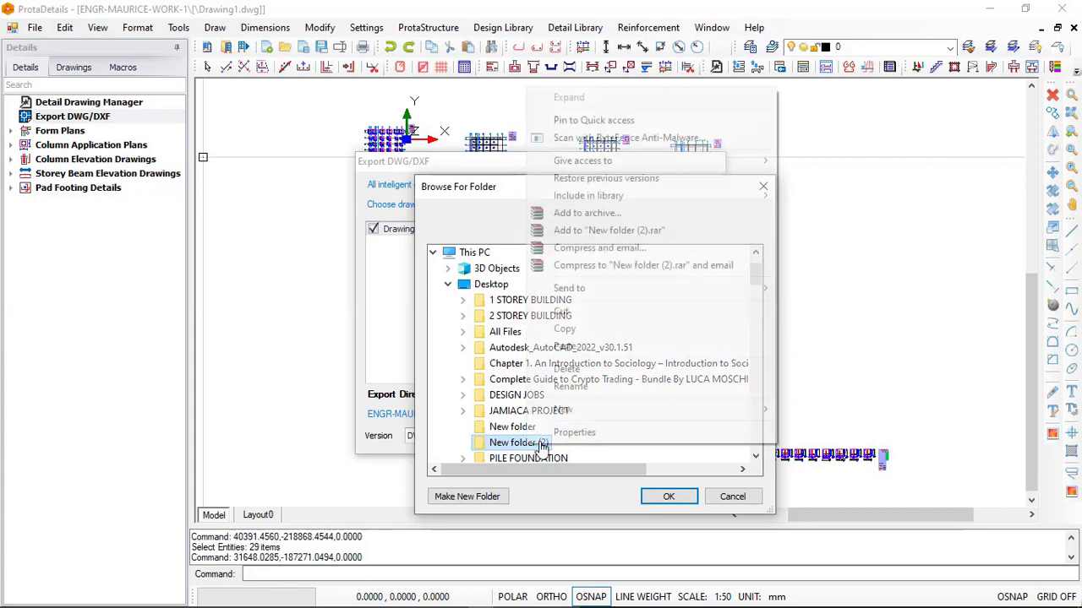
{"action": "left_click", "coordinate": [590, 391]}
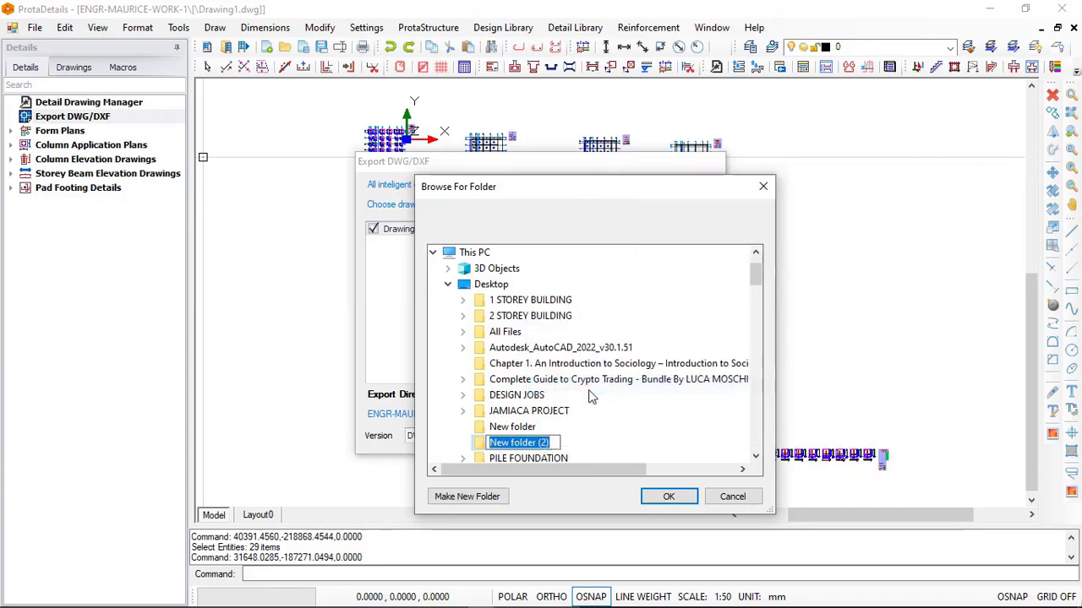
{"action": "type", "text": "S"}
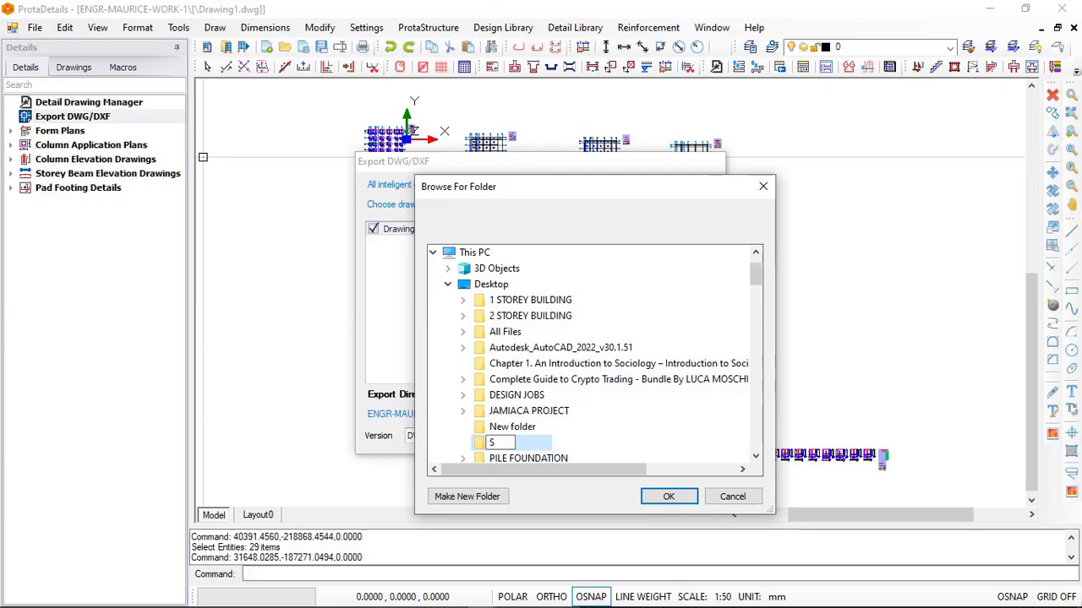
{"action": "type", "text": "trTRUCTU"}
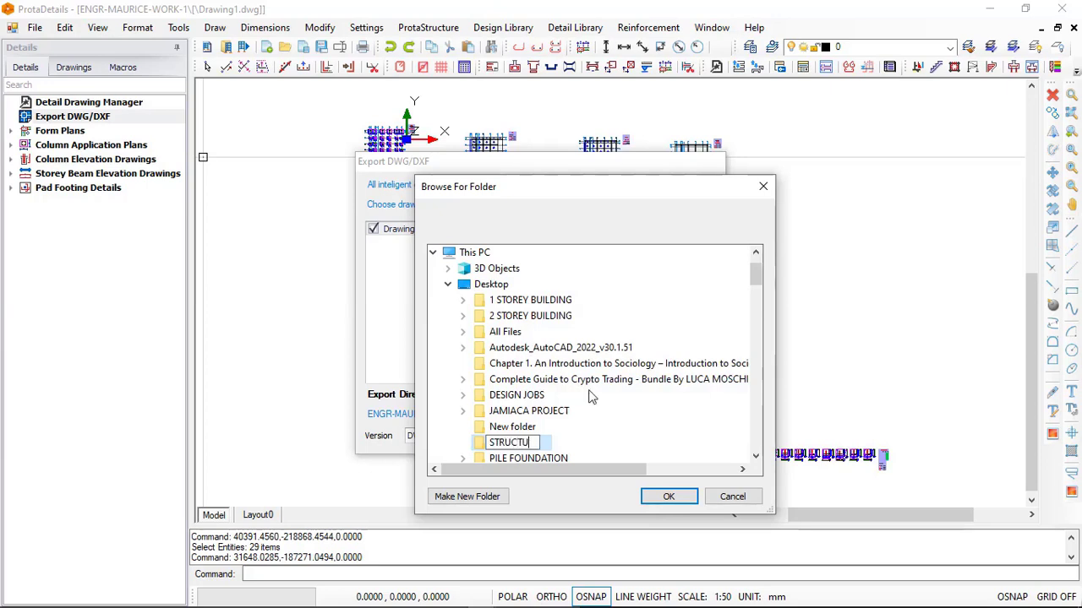
{"action": "type", "text": "RAL DETA"}
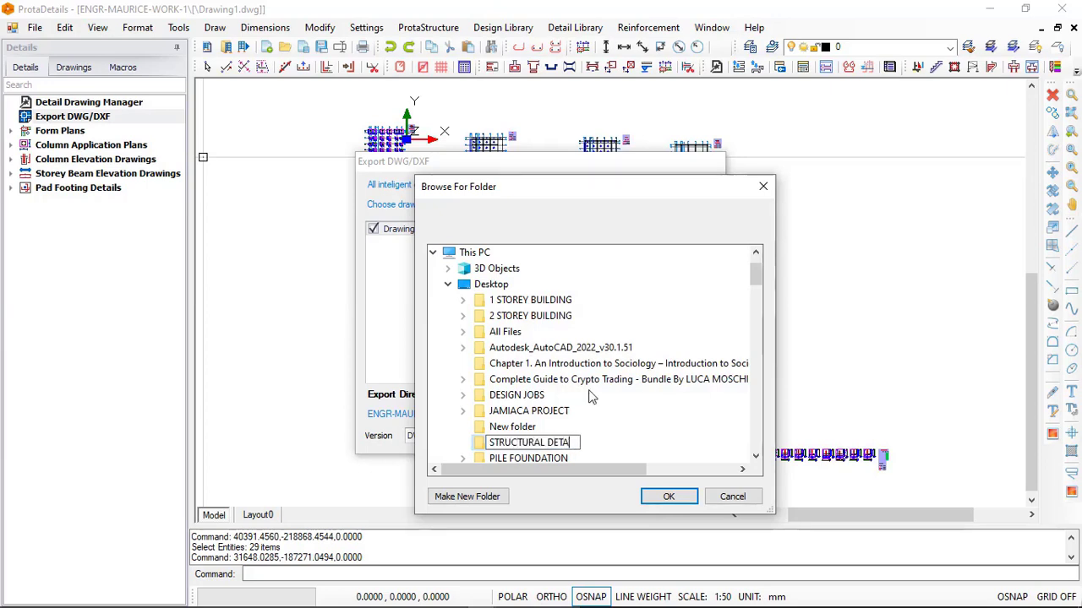
{"action": "type", "text": "ILING"}
{"action": "left_click", "coordinate": [478, 448]}
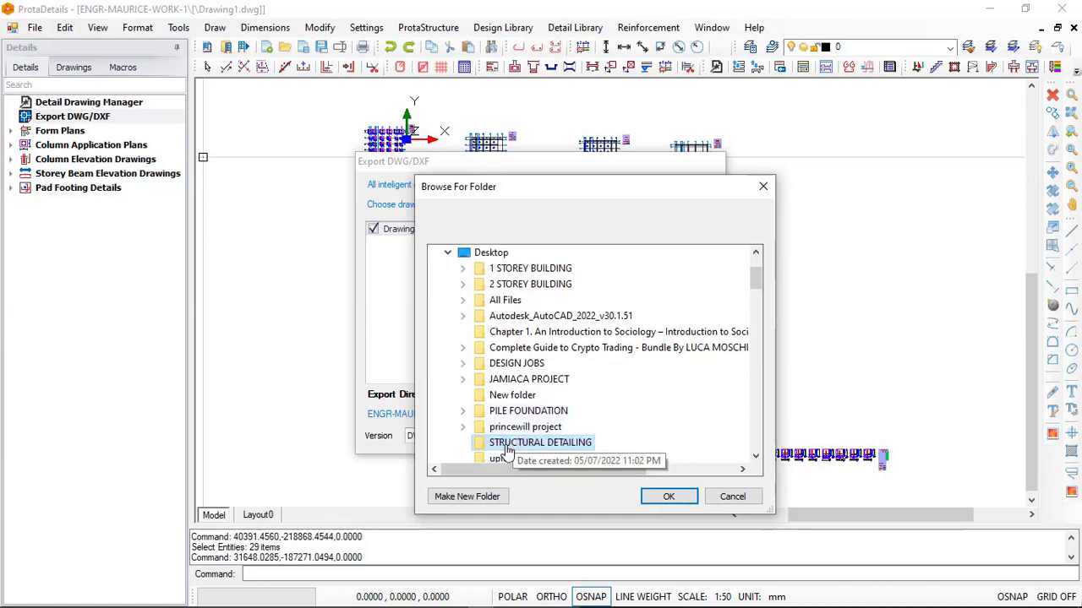
Accept STRUCTURAL DETAILING as the export directory and export Drawing1.dwg in the DWG2010 version.
{"action": "left_click", "coordinate": [667, 496]}
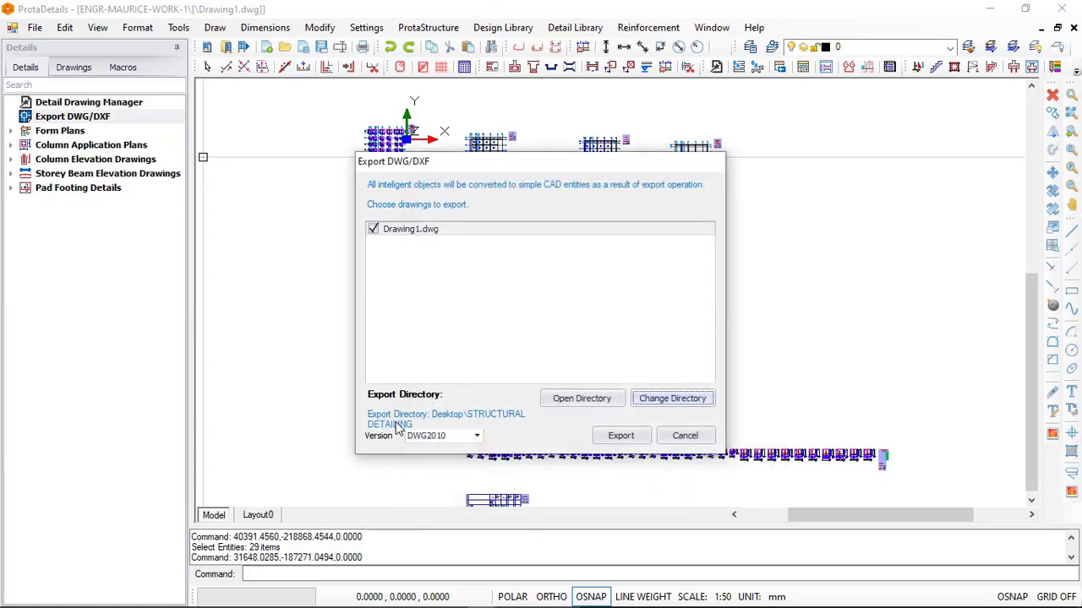
{"action": "left_click", "coordinate": [477, 437]}
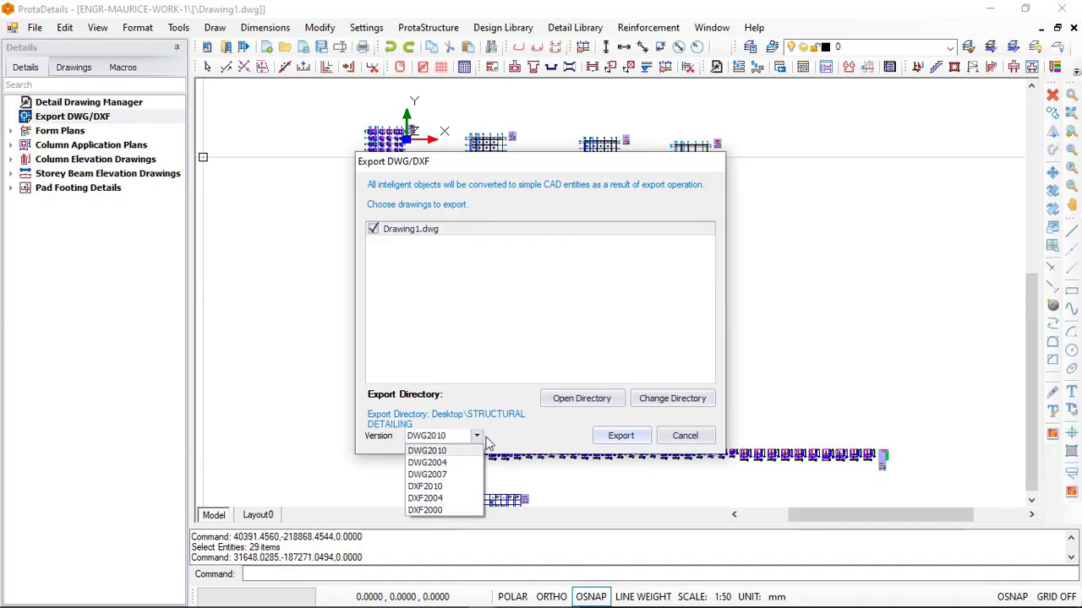
{"action": "left_click", "coordinate": [490, 441]}
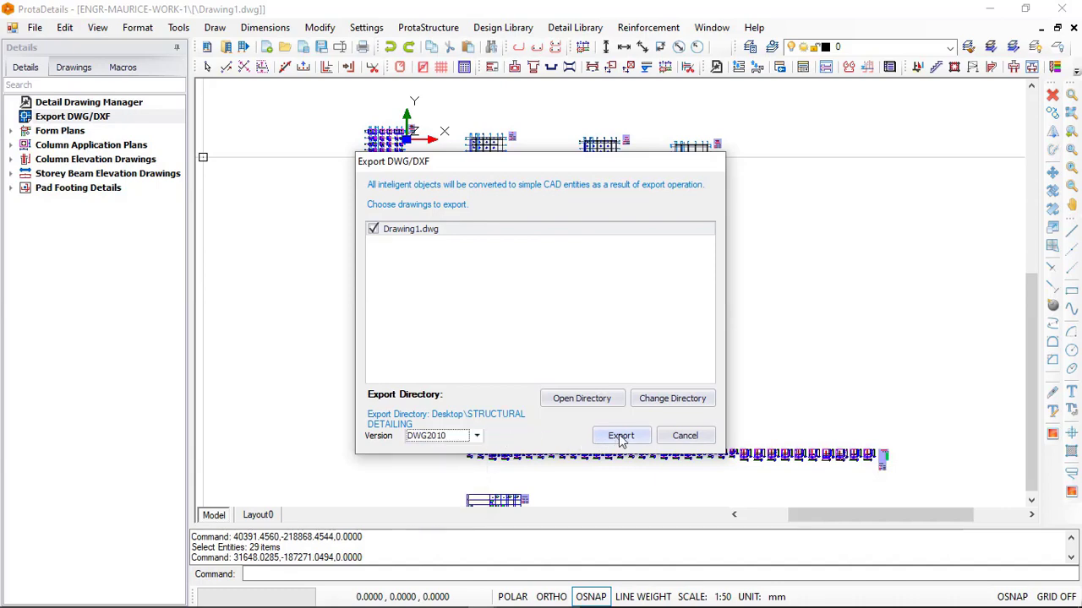
{"action": "left_click", "coordinate": [620, 437]}
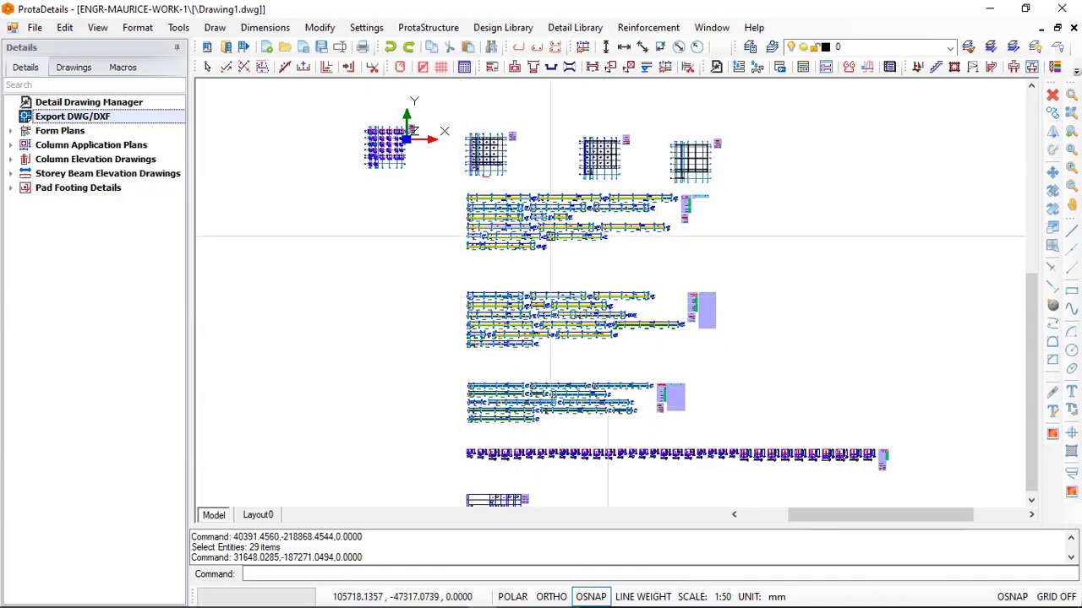
Switch to the Windows desktop, move the STRUCTURAL DETAILING folder to an empty area and open it.
{"action": "left_click", "coordinate": [989, 9]}
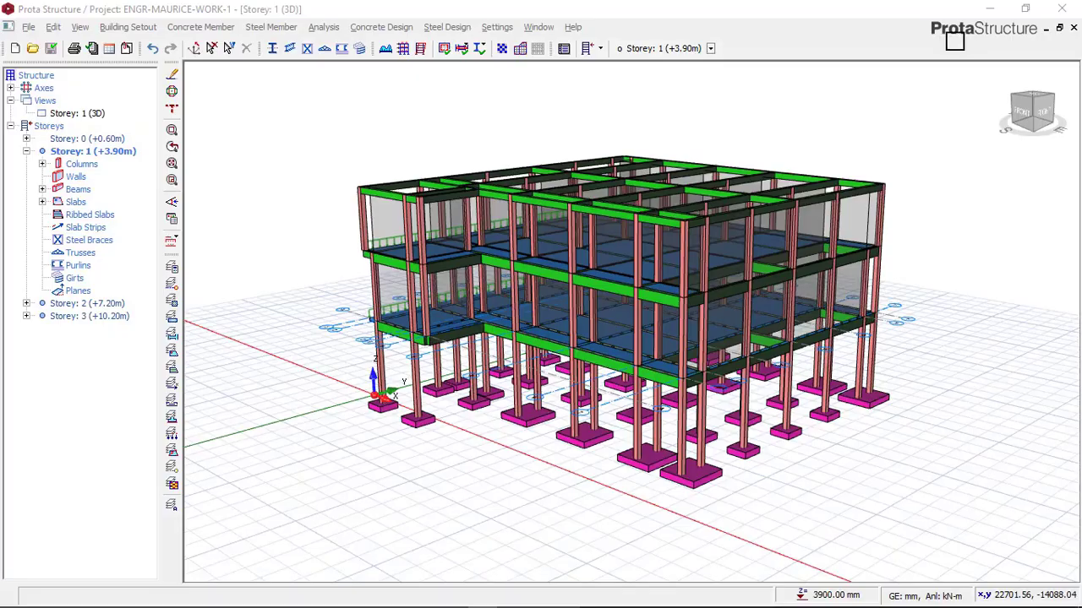
{"action": "left_click", "coordinate": [990, 9]}
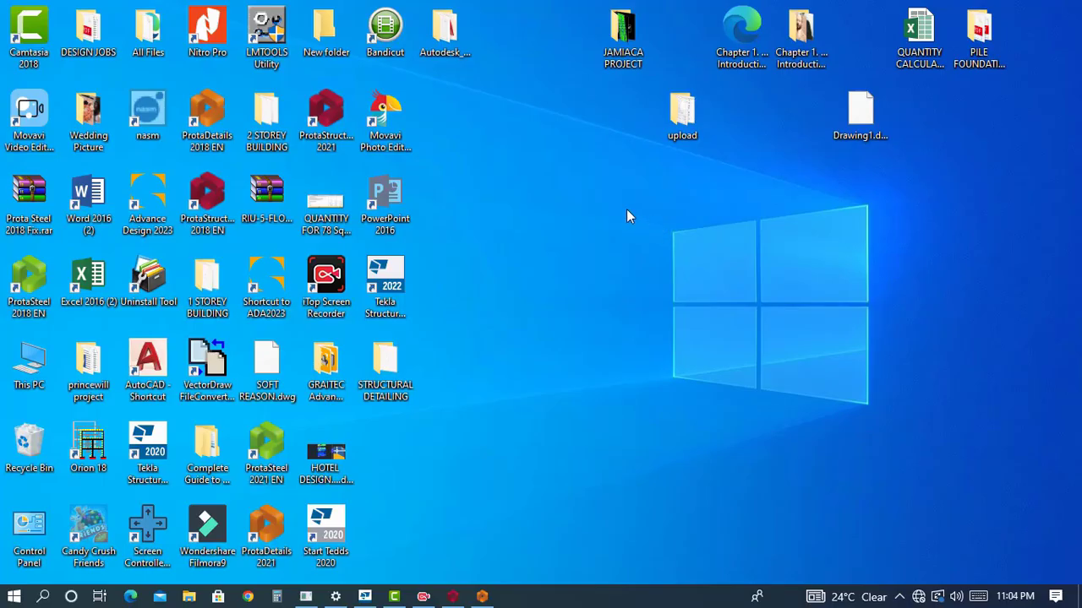
{"action": "left_click_drag", "start_coordinate": [387, 372], "coordinate": [628, 284]}
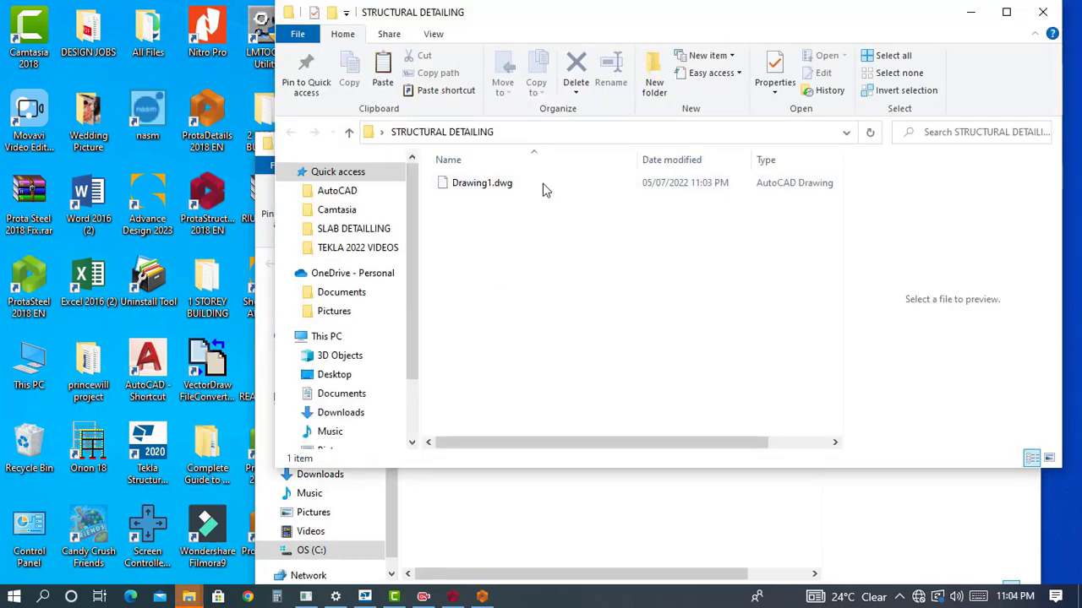
Open Drawing1.dwg from the STRUCTURAL DETAILING folder in AutoCAD and minimise the folder window.
{"action": "left_click", "coordinate": [1056, 11]}
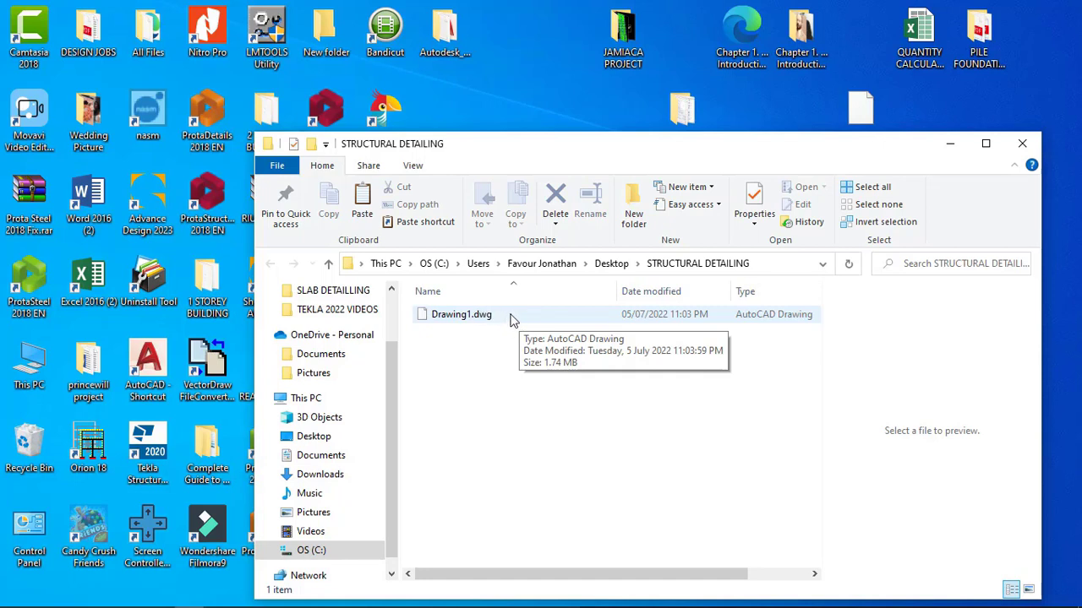
{"action": "double_click", "coordinate": [512, 317]}
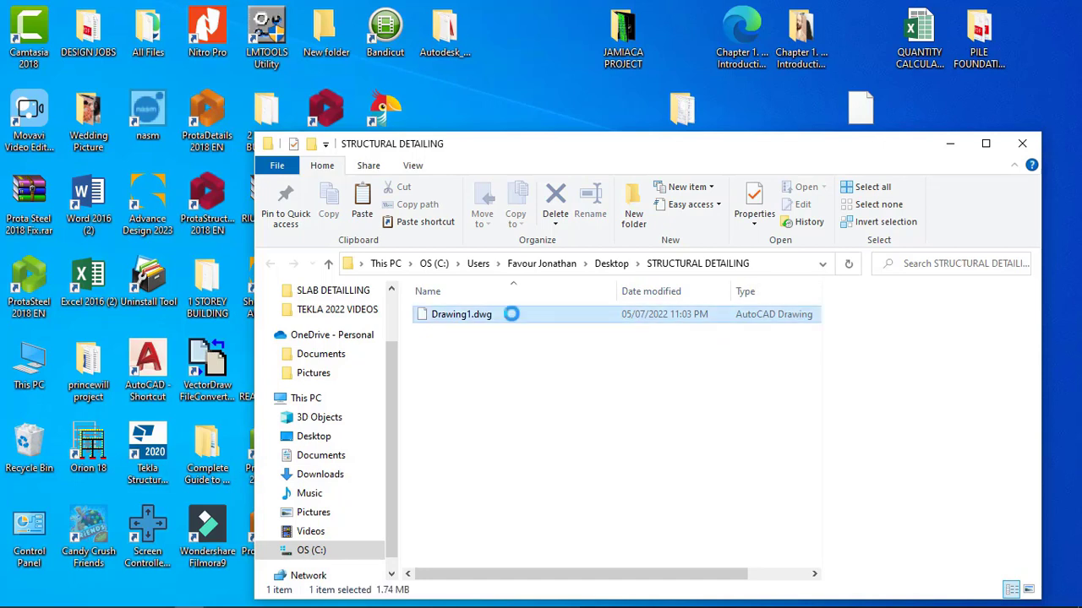
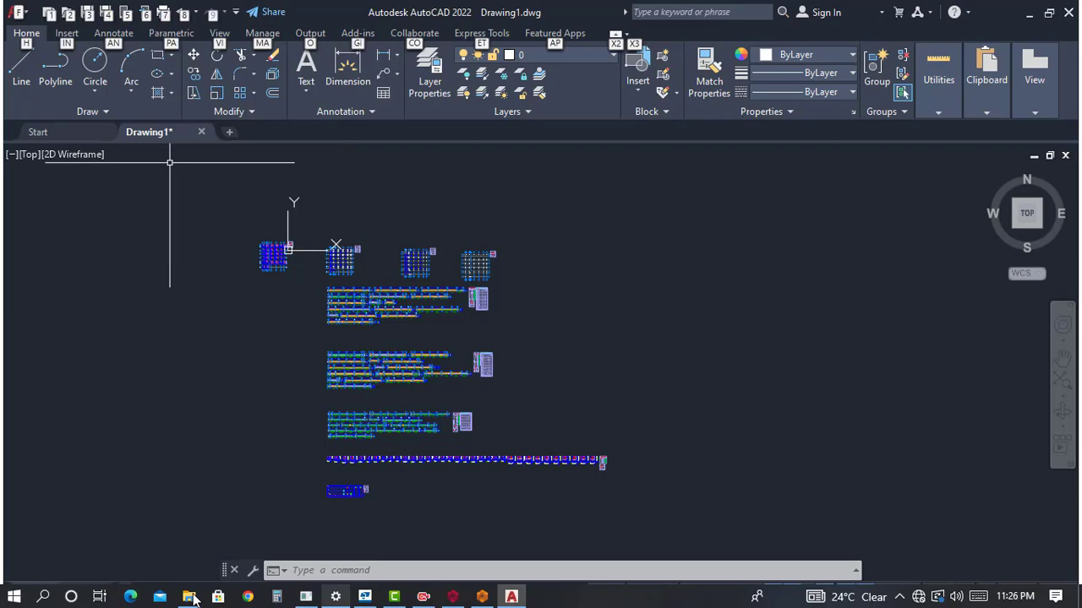
{"action": "left_click", "coordinate": [189, 598]}
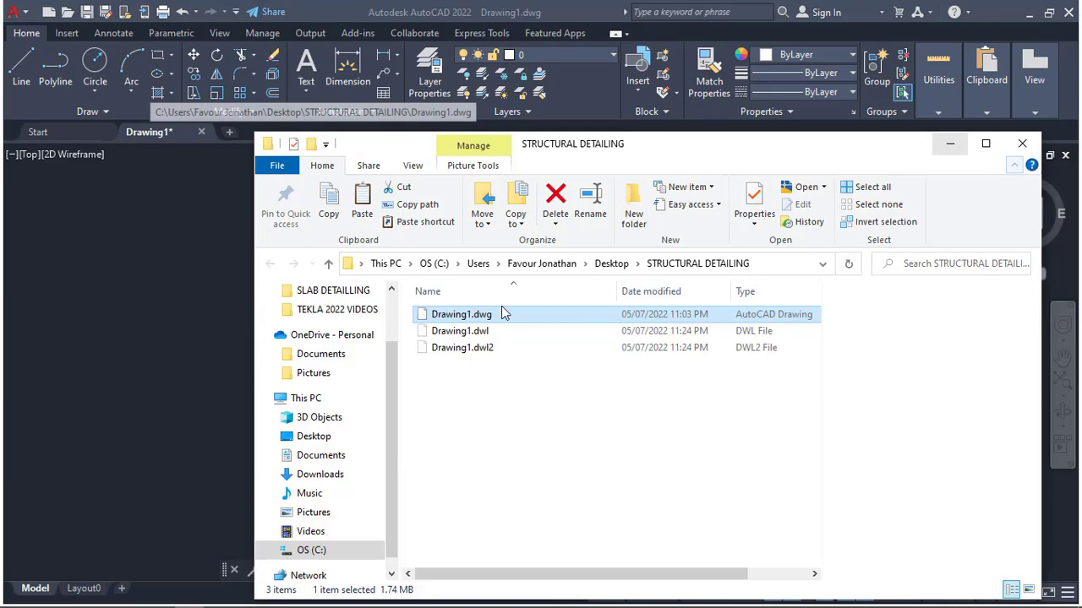
{"action": "left_click", "coordinate": [950, 143]}
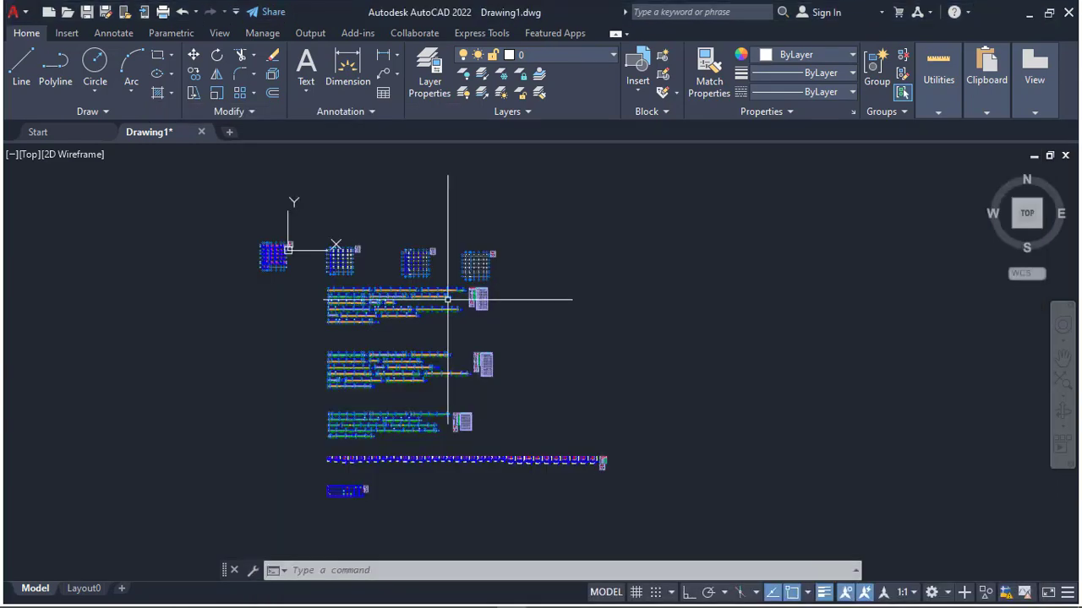
Compare the exported drawing with the original Drawing1.dwg in ProtaDetails, minimise ProtaDetails and return to AutoCAD.
{"action": "scroll", "coordinate": [289, 236], "scroll_direction": "up", "scroll_amount": 5}
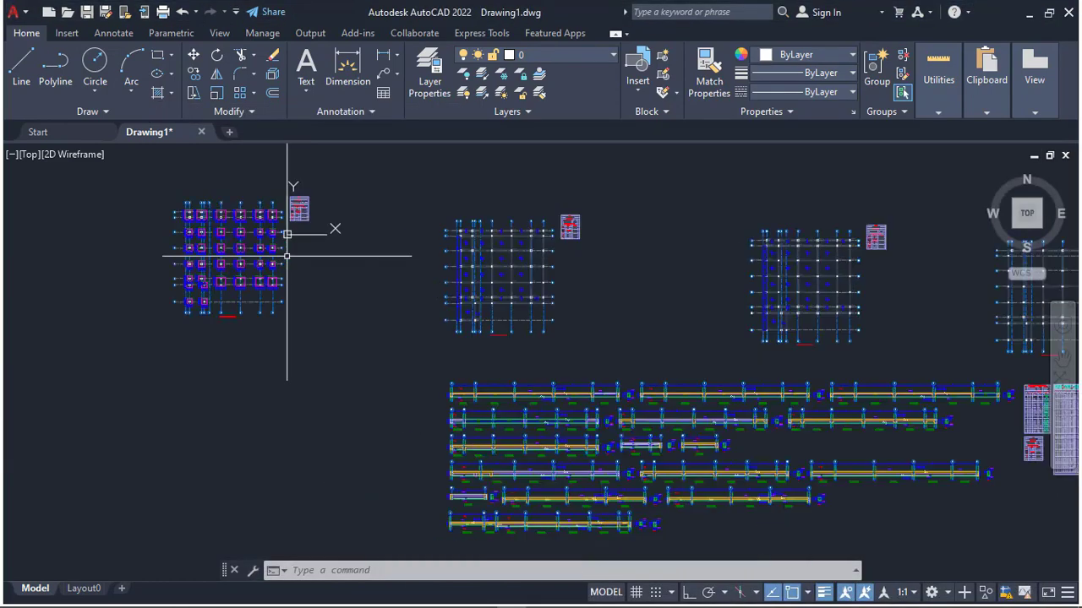
{"action": "scroll", "coordinate": [211, 206], "scroll_direction": "up", "scroll_amount": 3}
{"action": "scroll", "coordinate": [439, 279], "scroll_direction": "down", "scroll_amount": 3}
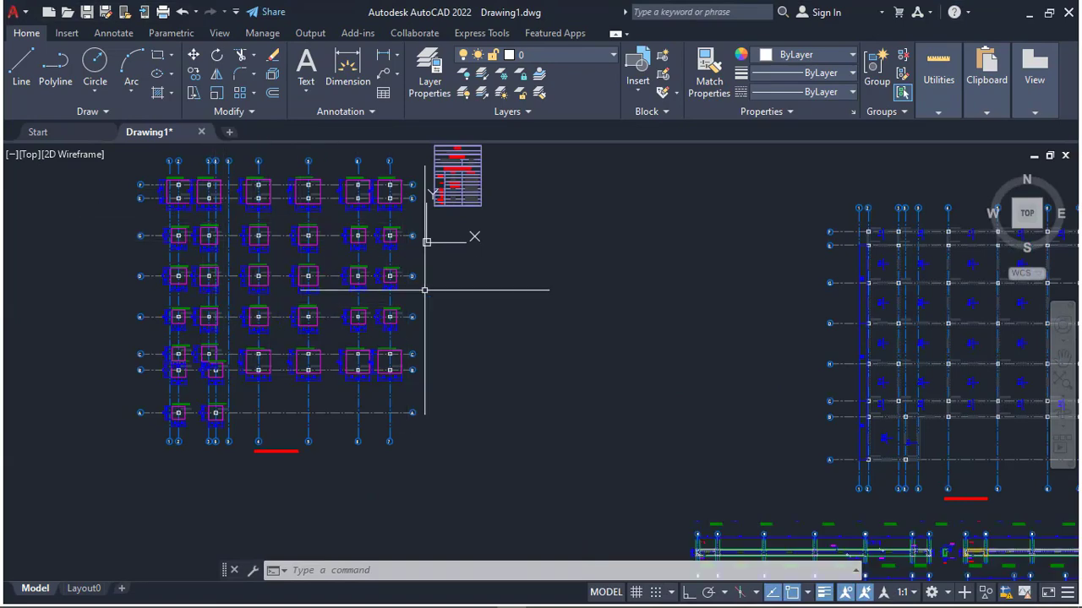
{"action": "left_click", "coordinate": [484, 598]}
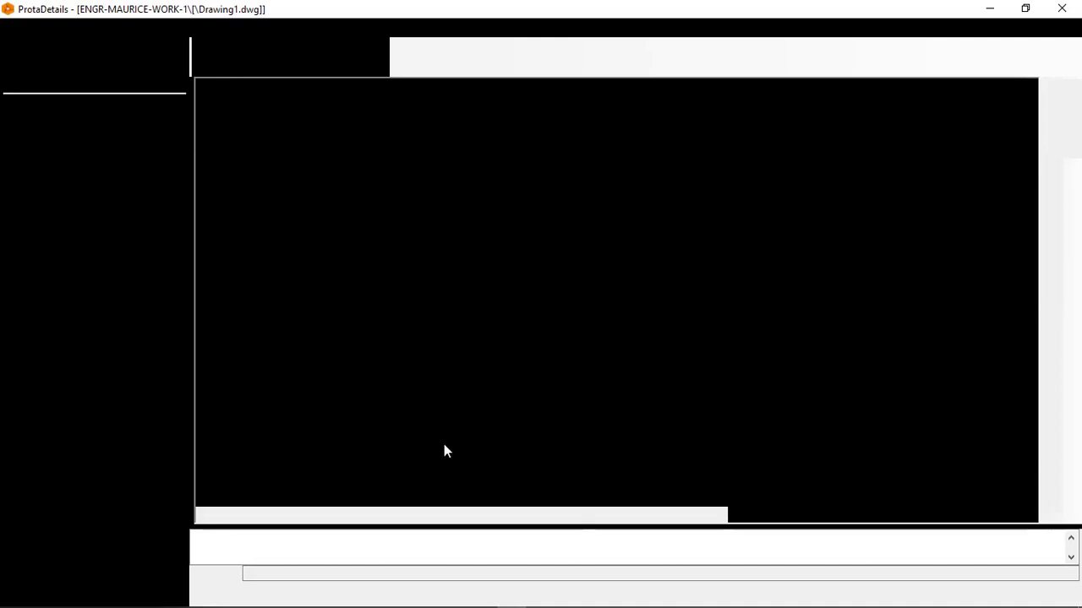
{"action": "mouse_move", "coordinate": [435, 607]}
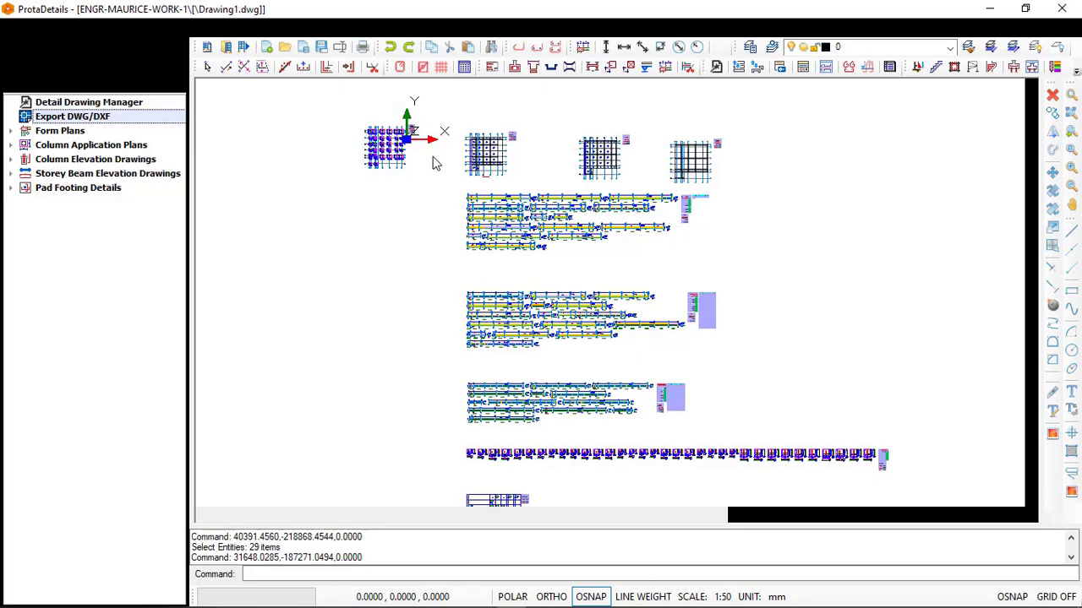
{"action": "scroll", "coordinate": [440, 161], "scroll_direction": "up", "scroll_amount": 2}
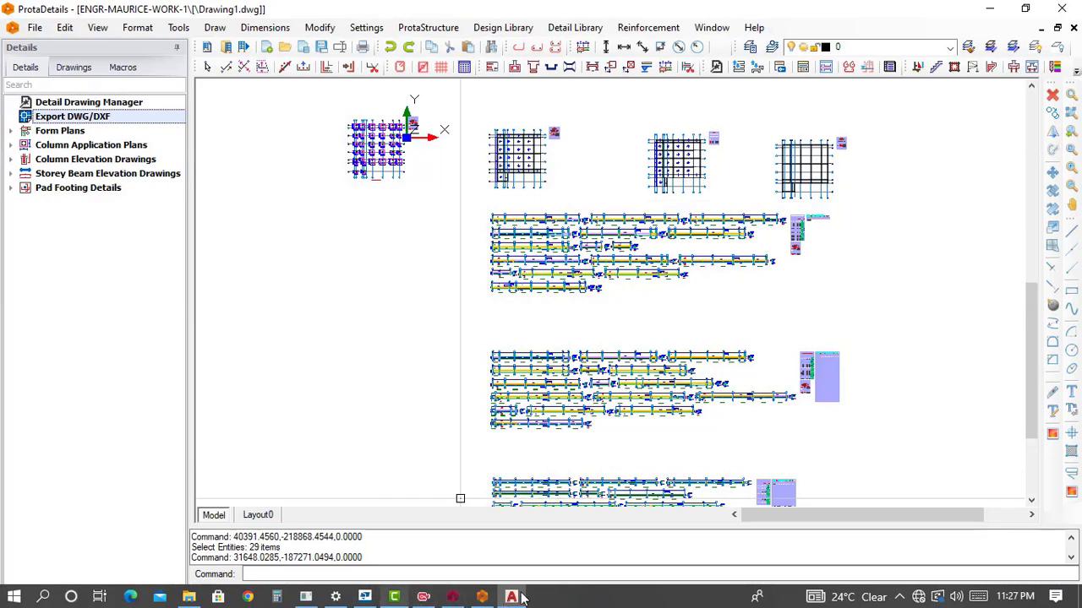
{"action": "mouse_move", "coordinate": [511, 598]}
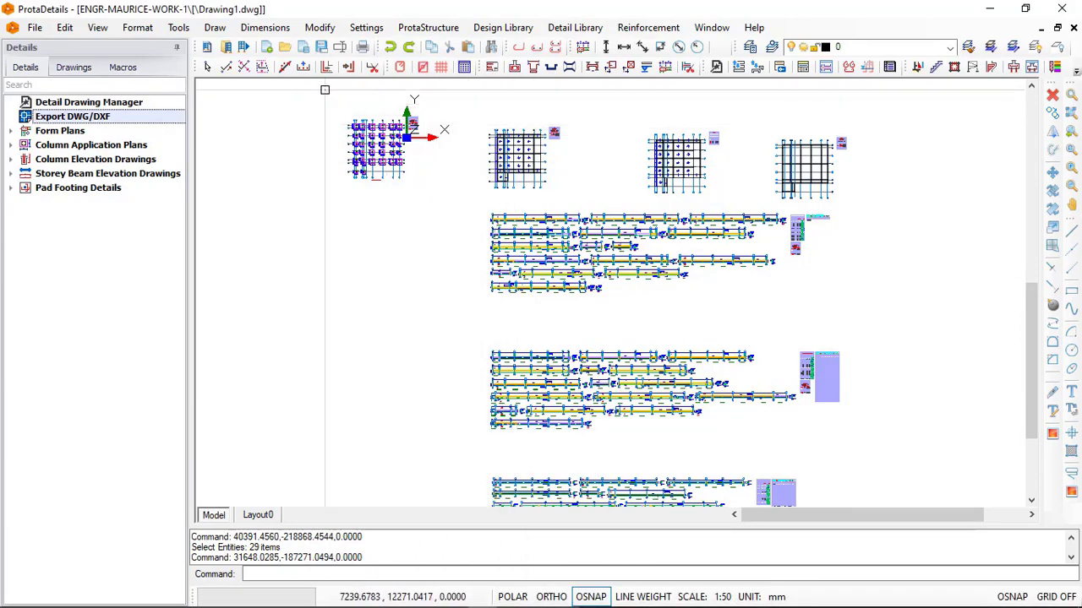
{"action": "left_click", "coordinate": [988, 8]}
{"action": "left_click", "coordinate": [512, 596]}
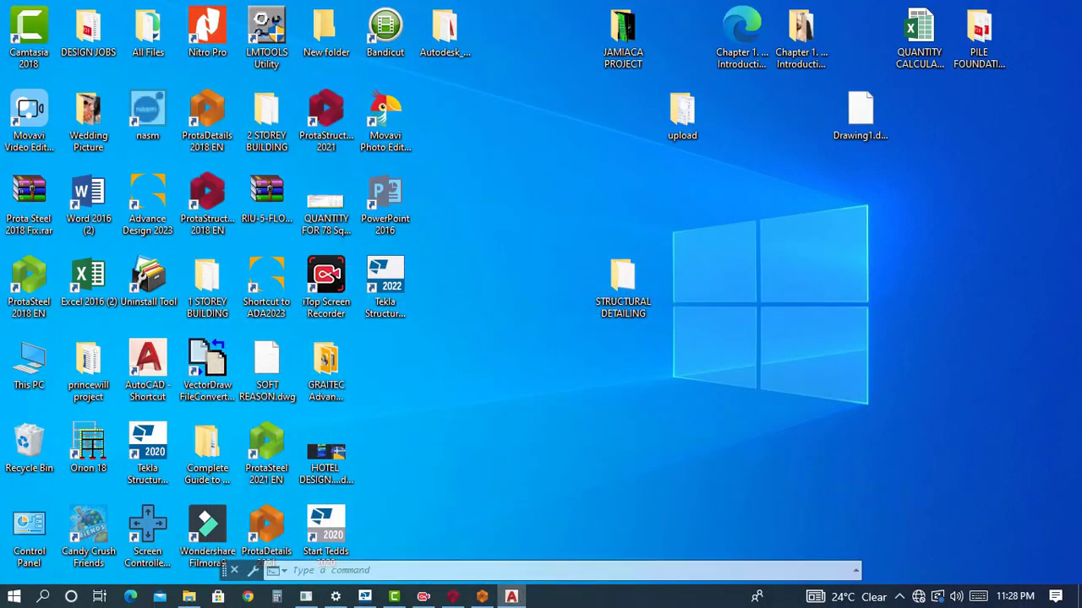
Examine the pad footing layout plan and the adjacent floor form plan in the exported drawing.
{"action": "scroll", "coordinate": [418, 221], "scroll_direction": "down", "scroll_amount": 2}
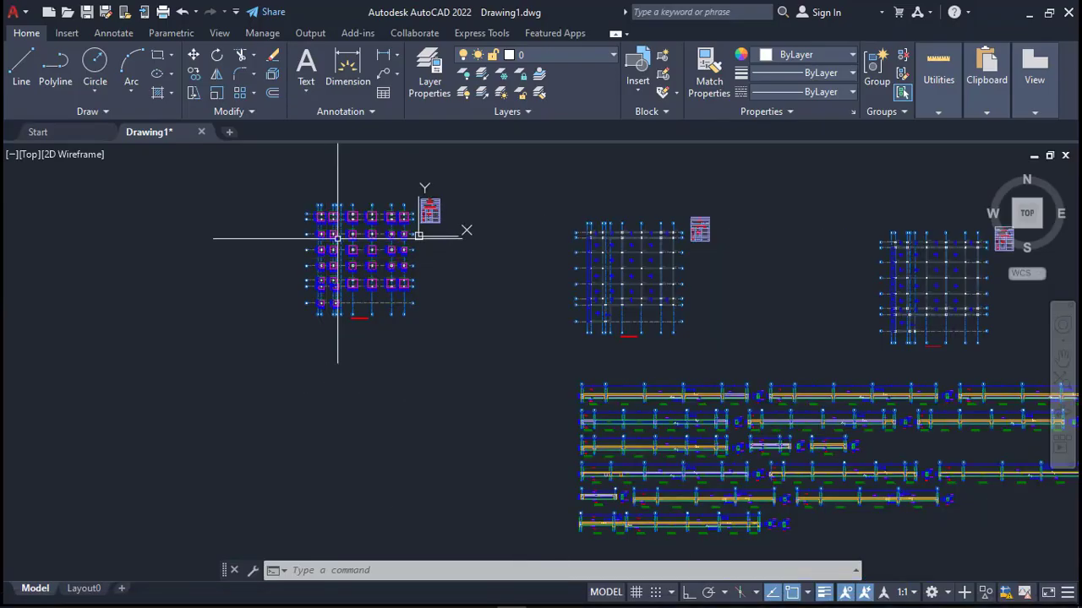
{"action": "scroll", "coordinate": [422, 234], "scroll_direction": "up", "scroll_amount": 8}
{"action": "scroll", "coordinate": [369, 212], "scroll_direction": "up", "scroll_amount": 2}
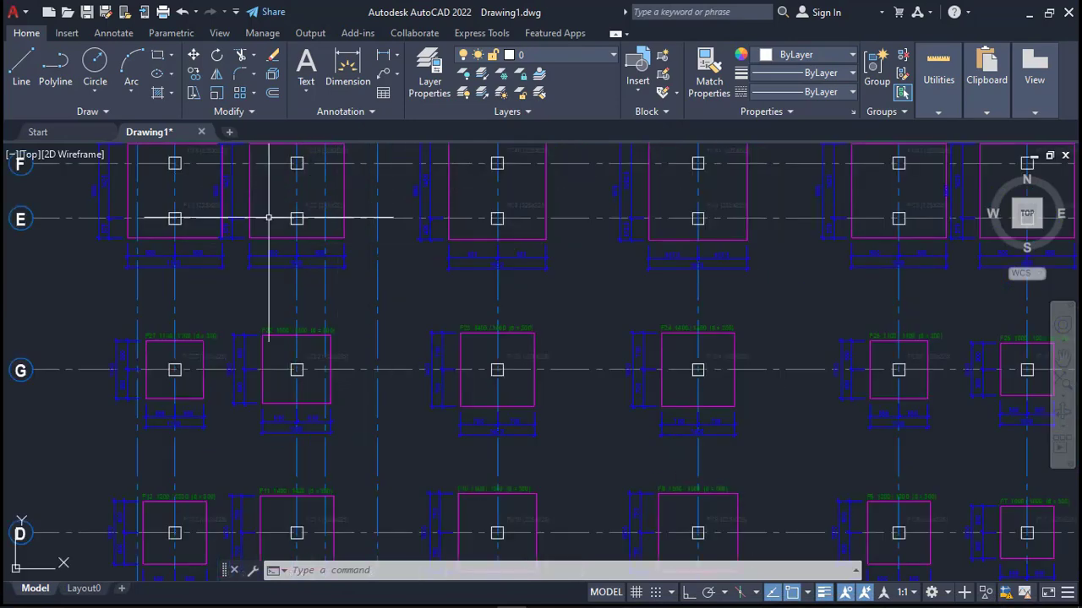
{"action": "scroll", "coordinate": [311, 200], "scroll_direction": "down", "scroll_amount": 7}
{"action": "scroll", "coordinate": [338, 206], "scroll_direction": "down", "scroll_amount": 4}
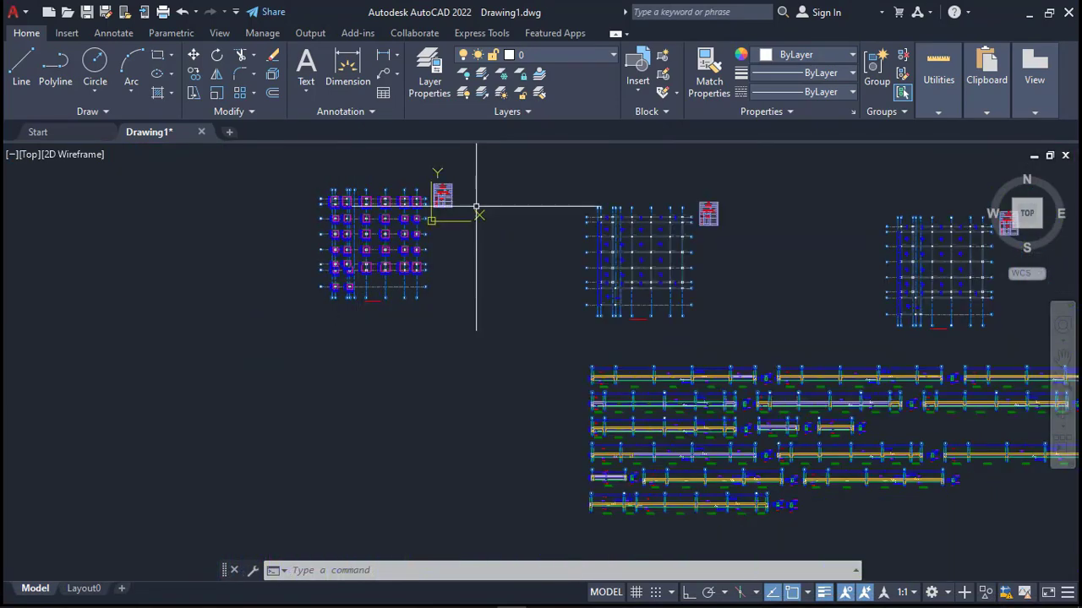
{"action": "scroll", "coordinate": [717, 222], "scroll_direction": "up", "scroll_amount": 4}
{"action": "scroll", "coordinate": [571, 219], "scroll_direction": "up", "scroll_amount": 2}
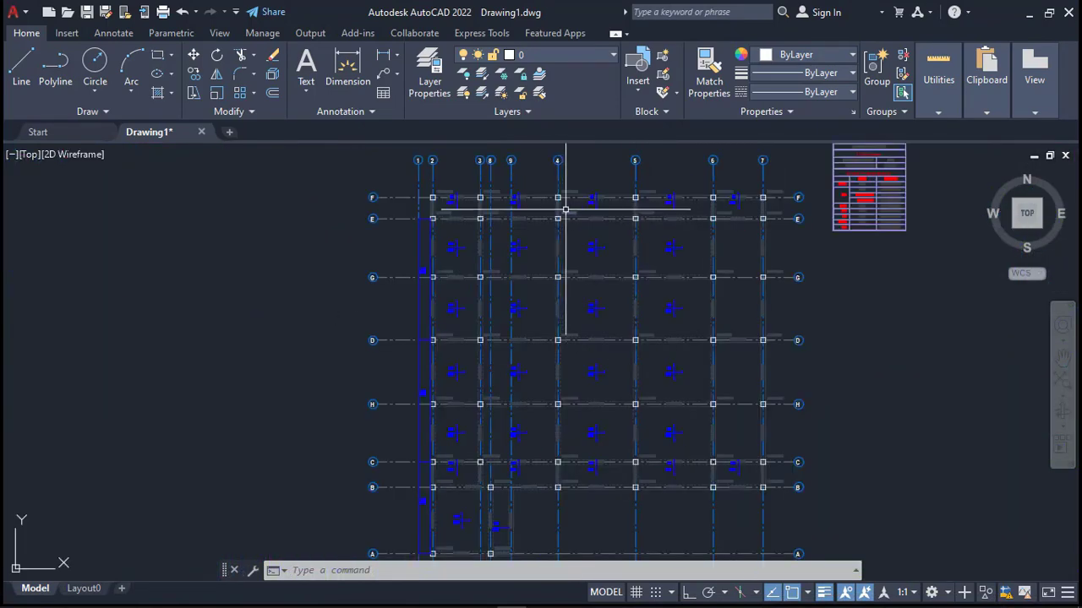
{"action": "scroll", "coordinate": [566, 192], "scroll_direction": "down", "scroll_amount": 8}
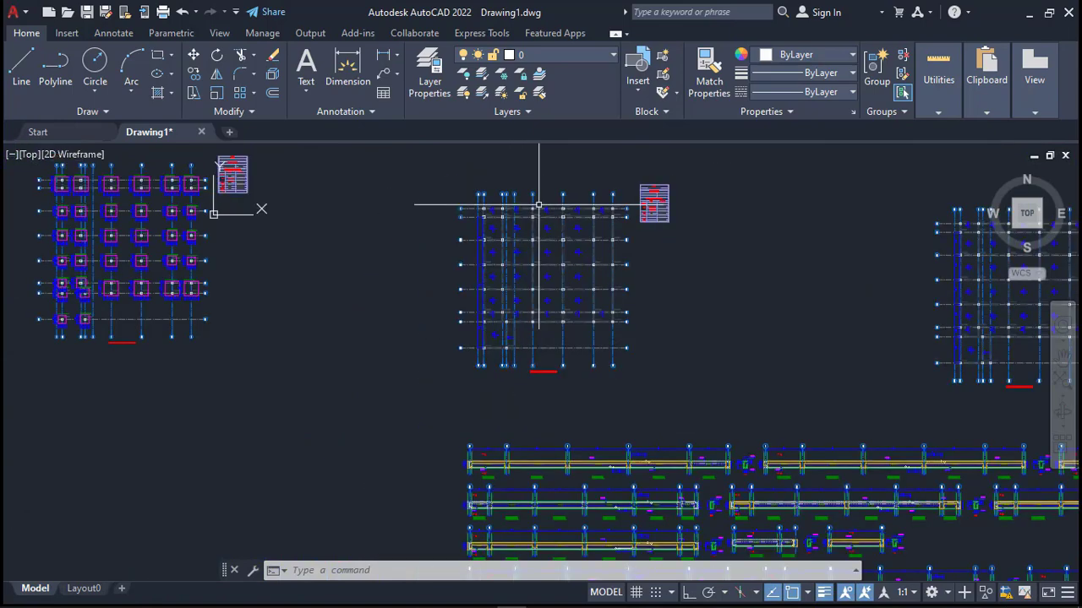
Examine the first group of beam elevation details and the Layout0 sheet, returning to model space.
{"action": "scroll", "coordinate": [590, 332], "scroll_direction": "up", "scroll_amount": 10}
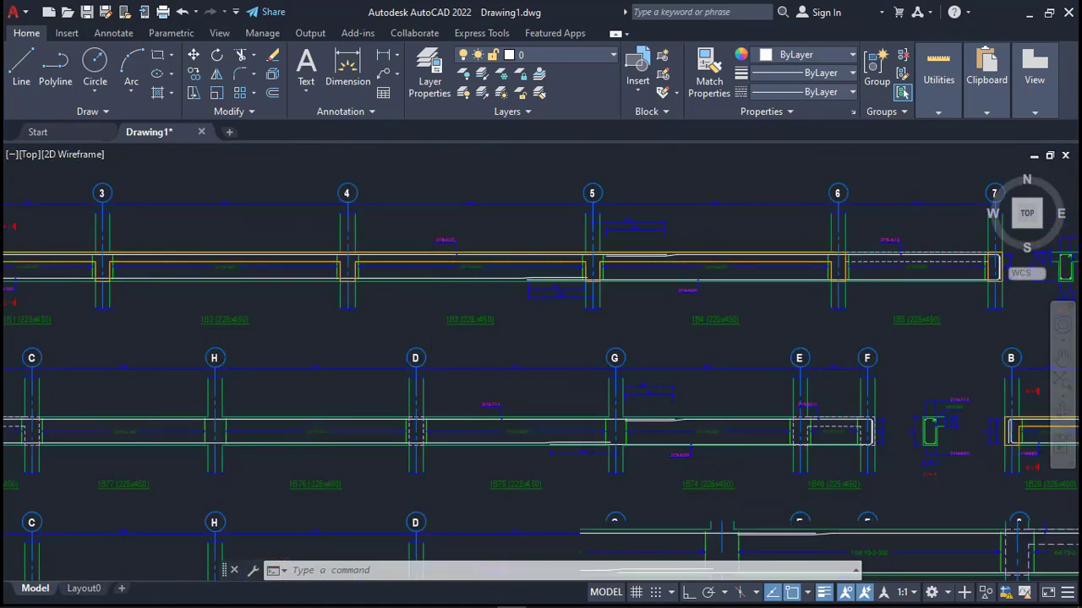
{"action": "scroll", "coordinate": [534, 240], "scroll_direction": "down", "scroll_amount": 8}
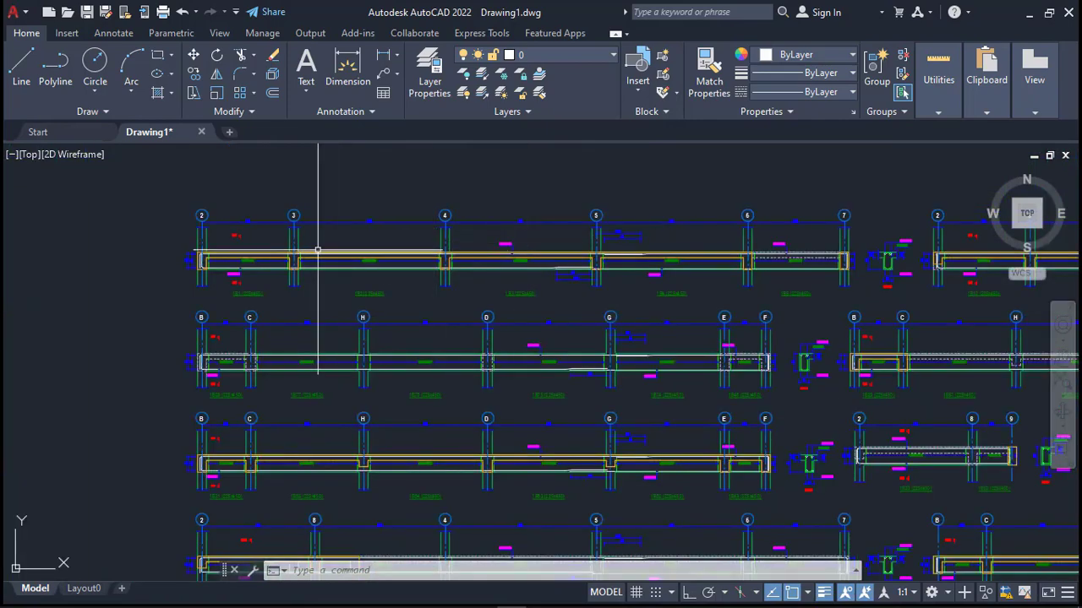
{"action": "scroll", "coordinate": [342, 243], "scroll_direction": "down", "scroll_amount": 2}
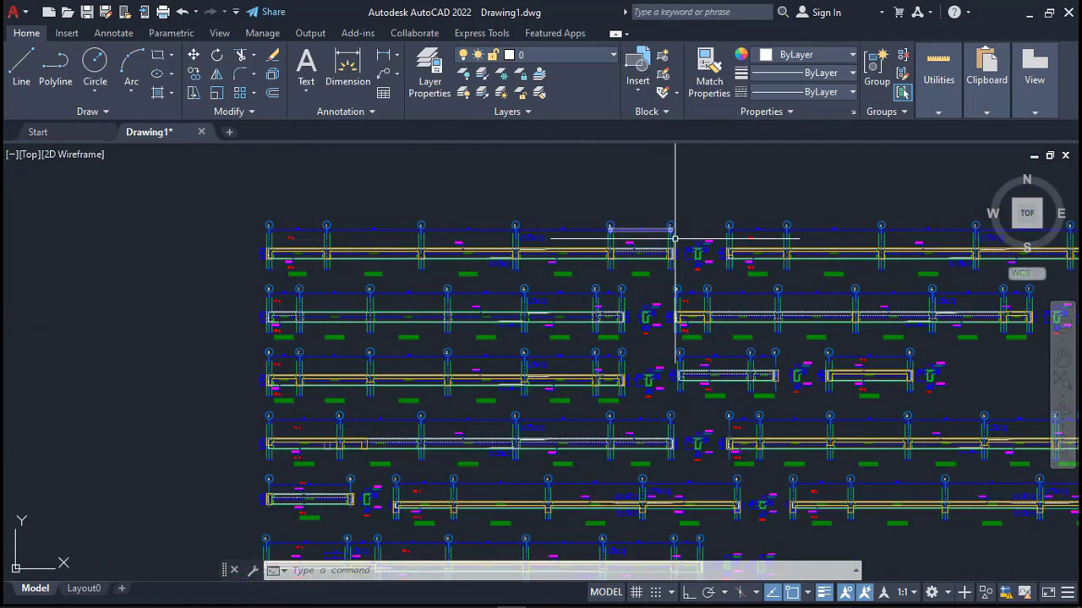
{"action": "scroll", "coordinate": [685, 234], "scroll_direction": "up", "scroll_amount": 4}
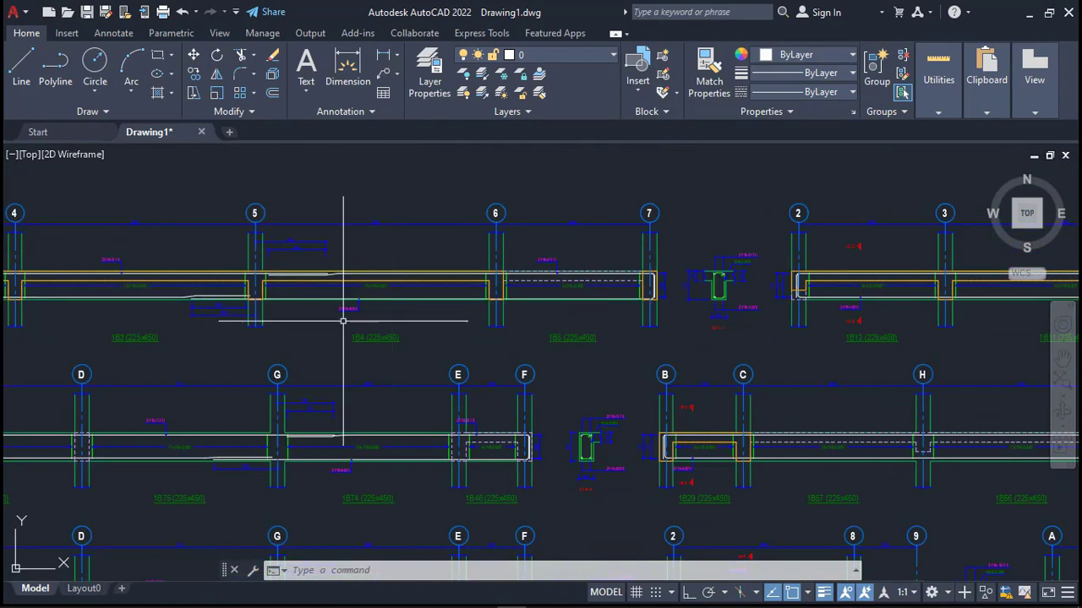
{"action": "left_click", "coordinate": [83, 588]}
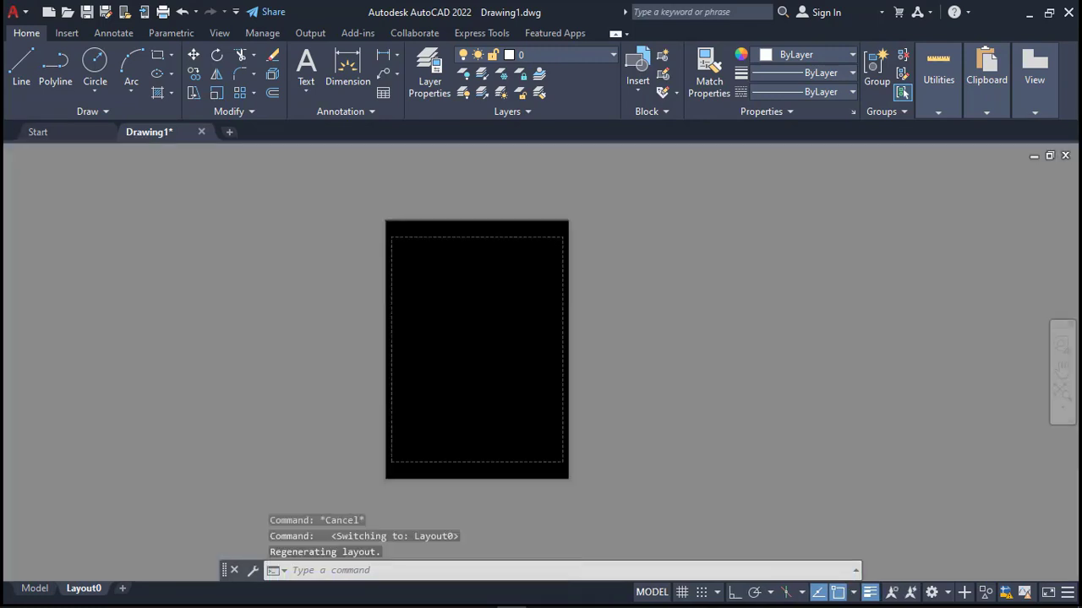
{"action": "left_click", "coordinate": [34, 589]}
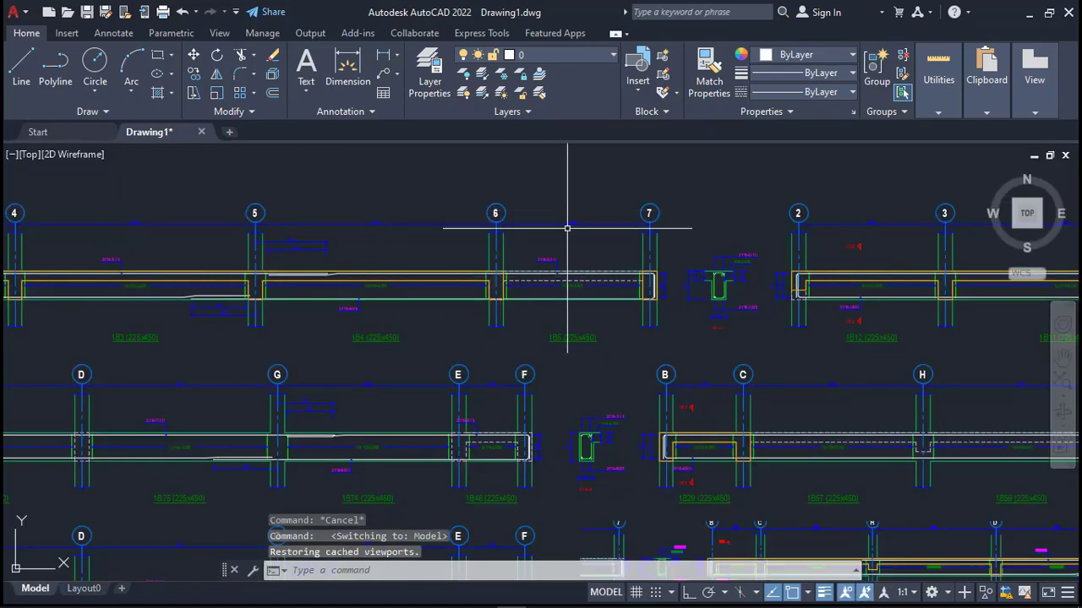
Examine the overall arrangement of the beam elevation groups and the grid plan at the right end of the plan row.
{"action": "scroll", "coordinate": [562, 233], "scroll_direction": "down", "scroll_amount": 3}
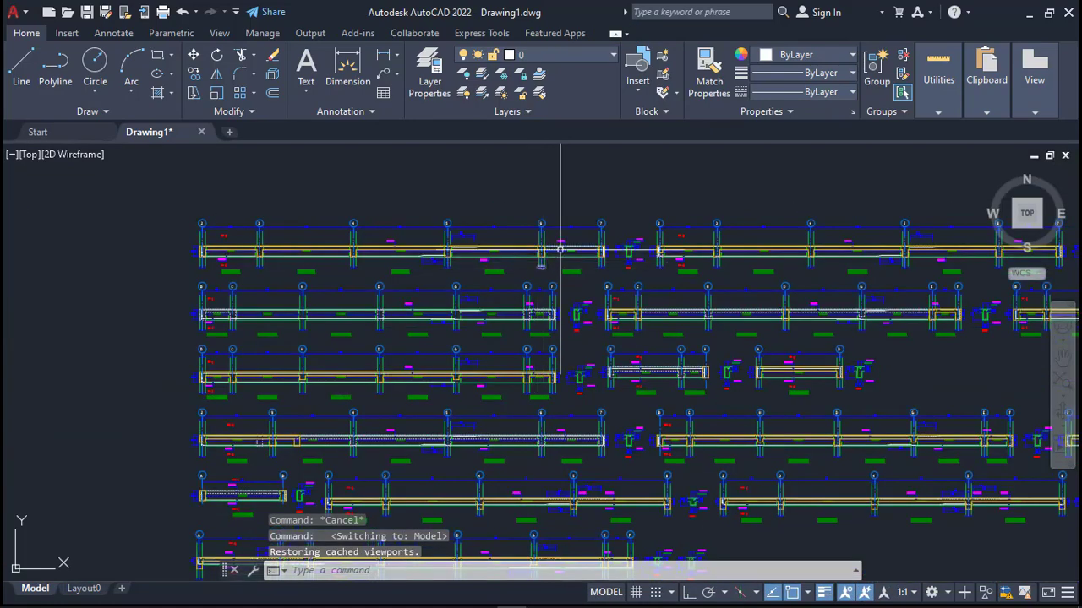
{"action": "scroll", "coordinate": [469, 261], "scroll_direction": "down", "scroll_amount": 2}
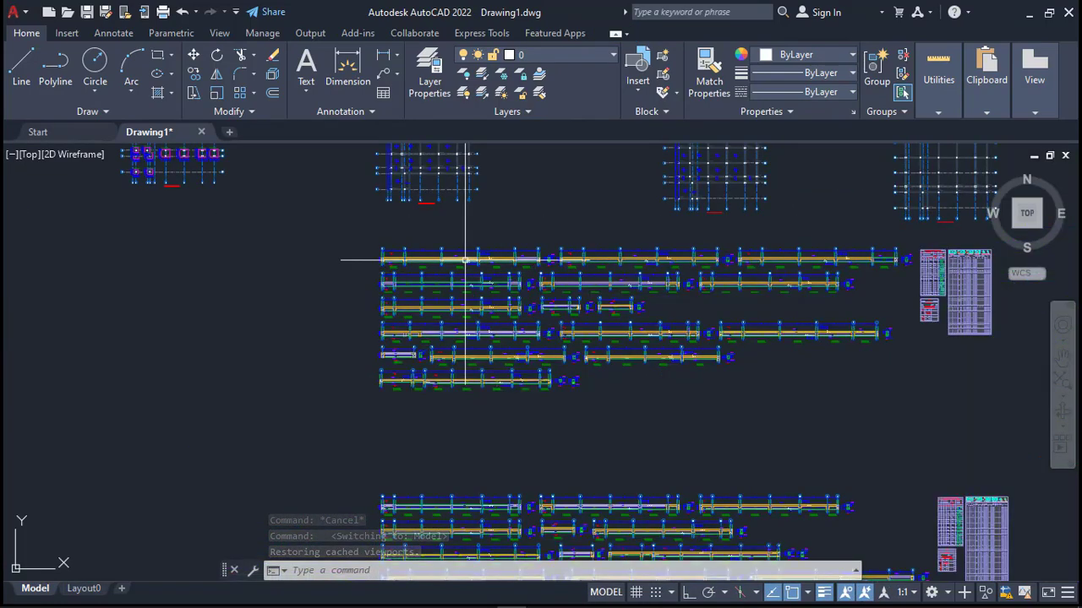
{"action": "scroll", "coordinate": [496, 265], "scroll_direction": "down", "scroll_amount": 2}
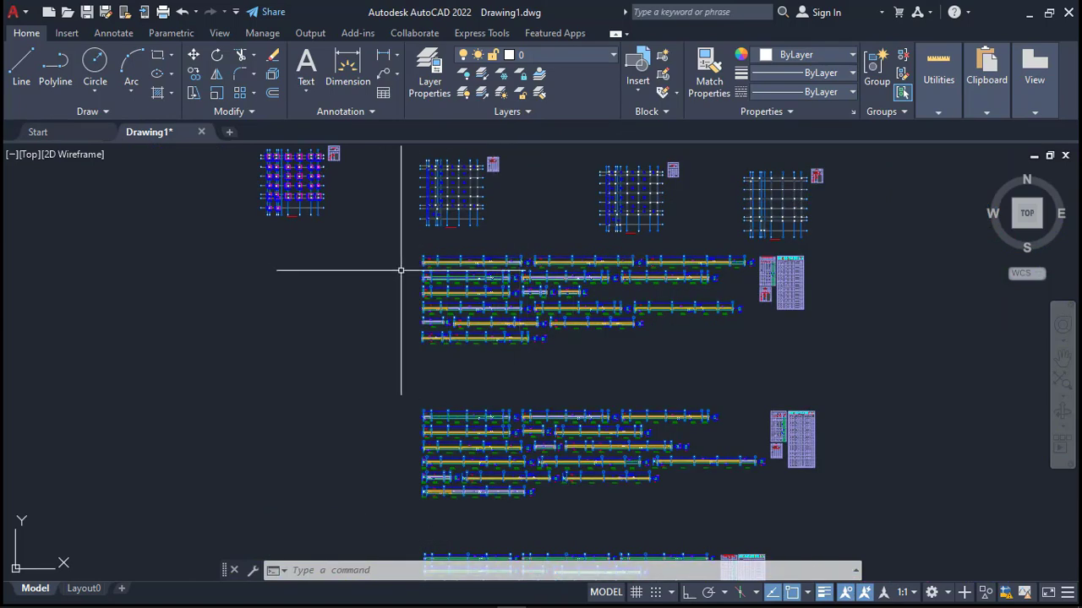
{"action": "scroll", "coordinate": [321, 270], "scroll_direction": "down", "scroll_amount": 2}
{"action": "scroll", "coordinate": [633, 237], "scroll_direction": "up", "scroll_amount": 6}
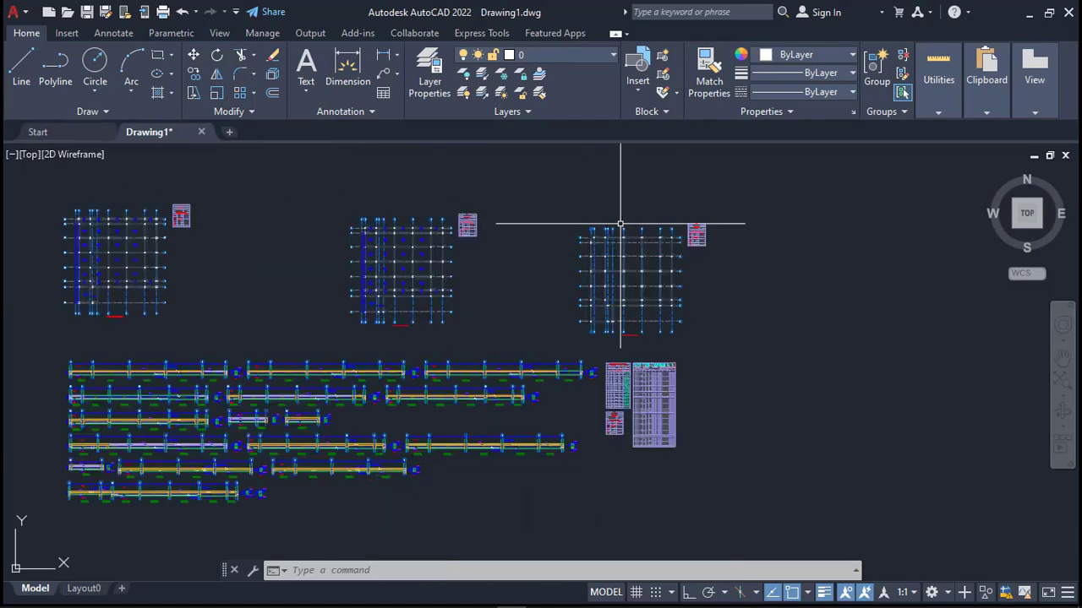
{"action": "scroll", "coordinate": [633, 245], "scroll_direction": "up", "scroll_amount": 4}
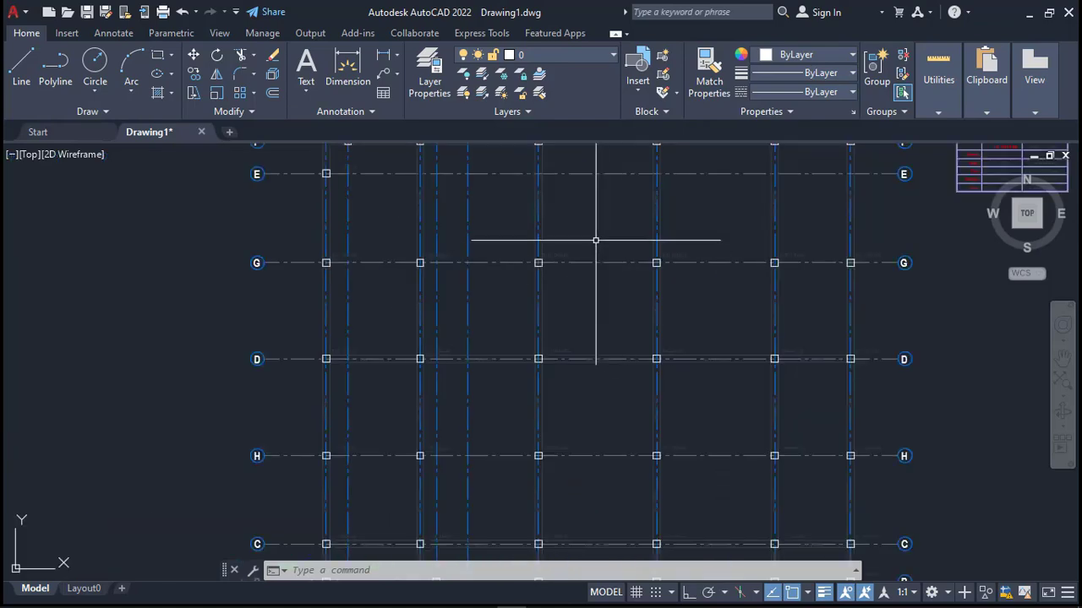
{"action": "scroll", "coordinate": [563, 235], "scroll_direction": "down", "scroll_amount": 8}
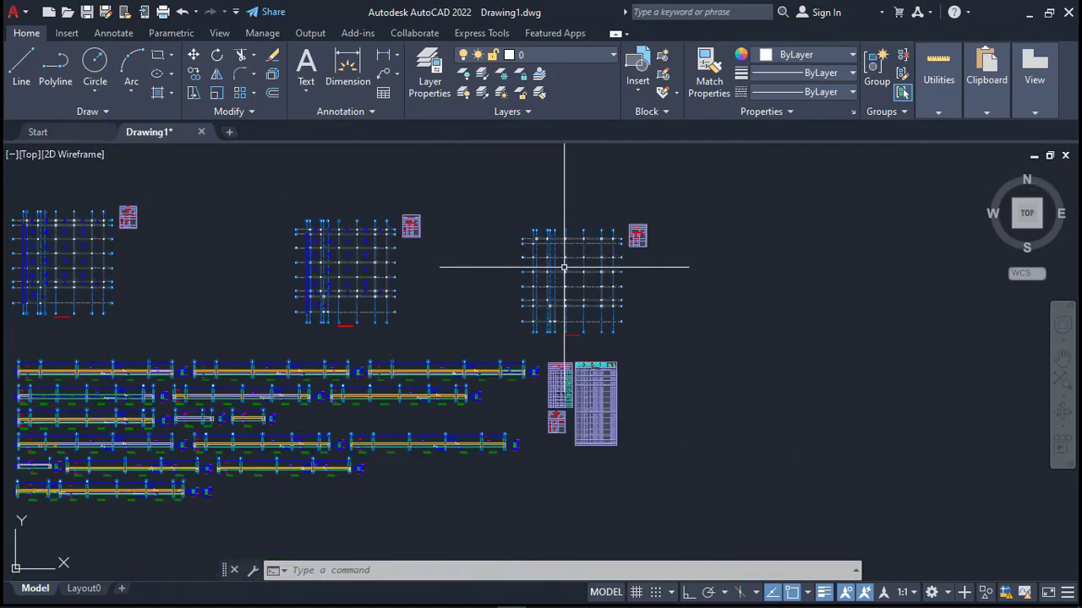
{"action": "scroll", "coordinate": [516, 203], "scroll_direction": "down", "scroll_amount": 3}
{"action": "scroll", "coordinate": [575, 321], "scroll_direction": "down", "scroll_amount": 2}
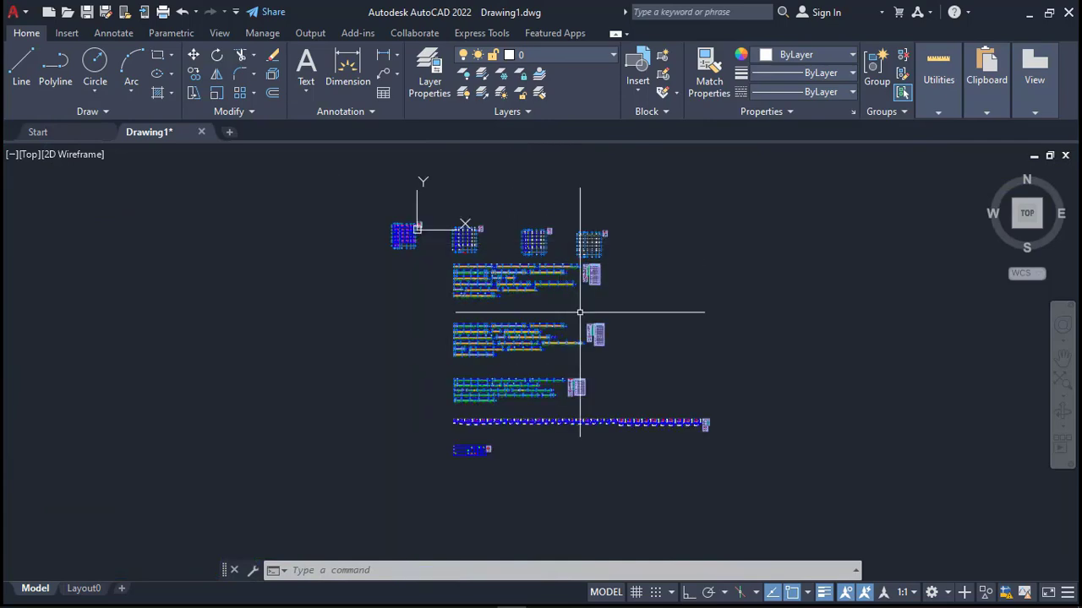
Examine the row of pad footing details and the second plan in the top row, ending on the full drawing set.
{"action": "scroll", "coordinate": [480, 422], "scroll_direction": "up", "scroll_amount": 3}
{"action": "scroll", "coordinate": [473, 397], "scroll_direction": "up", "scroll_amount": 3}
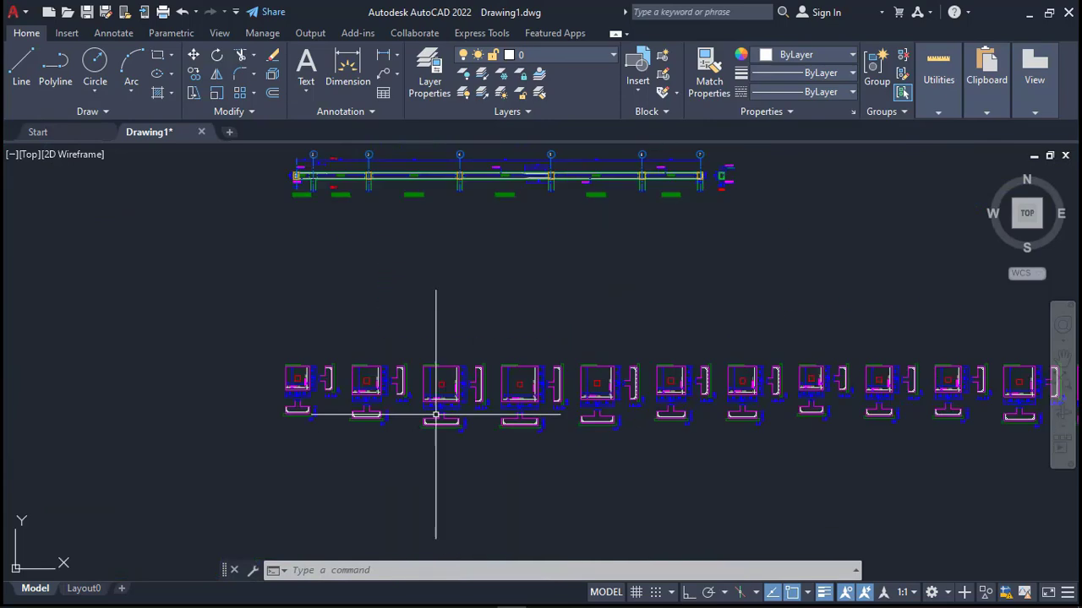
{"action": "scroll", "coordinate": [460, 369], "scroll_direction": "down", "scroll_amount": 6}
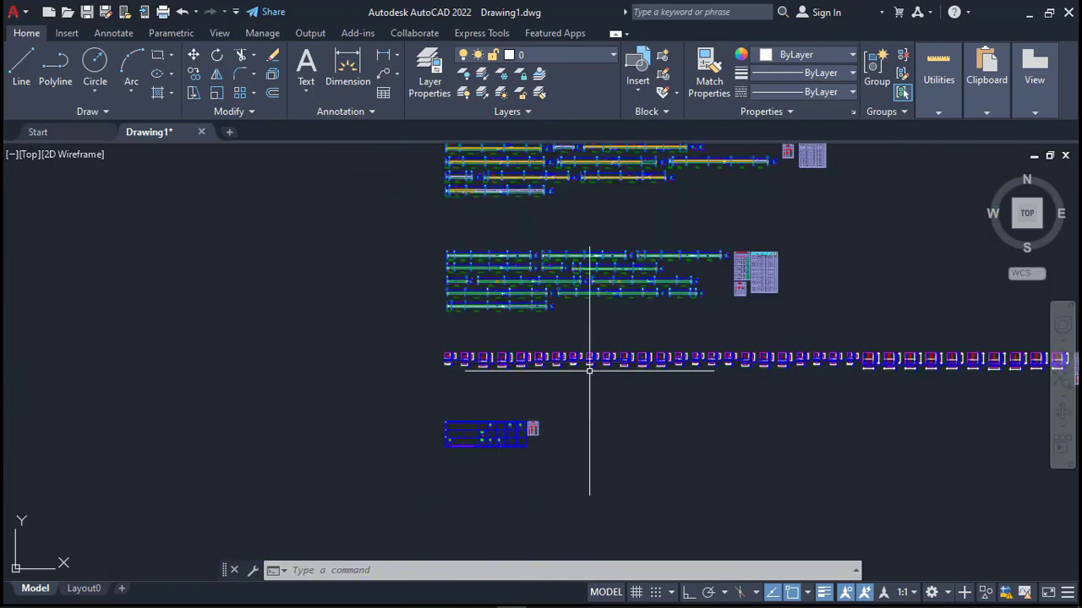
{"action": "scroll", "coordinate": [557, 164], "scroll_direction": "up", "scroll_amount": 4}
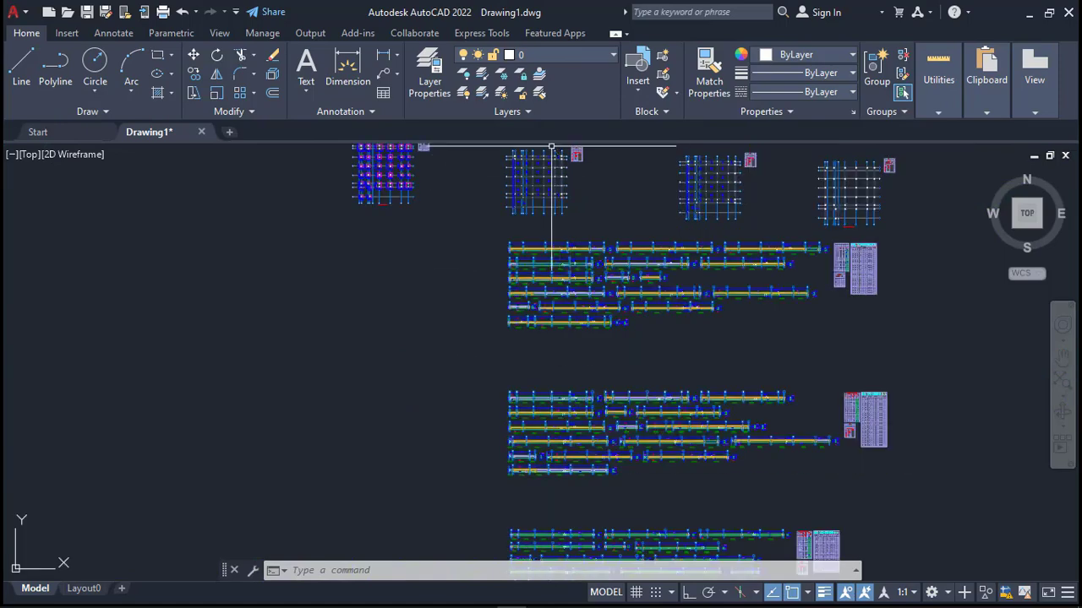
{"action": "scroll", "coordinate": [503, 169], "scroll_direction": "up", "scroll_amount": 2}
{"action": "scroll", "coordinate": [503, 169], "scroll_direction": "up", "scroll_amount": 4}
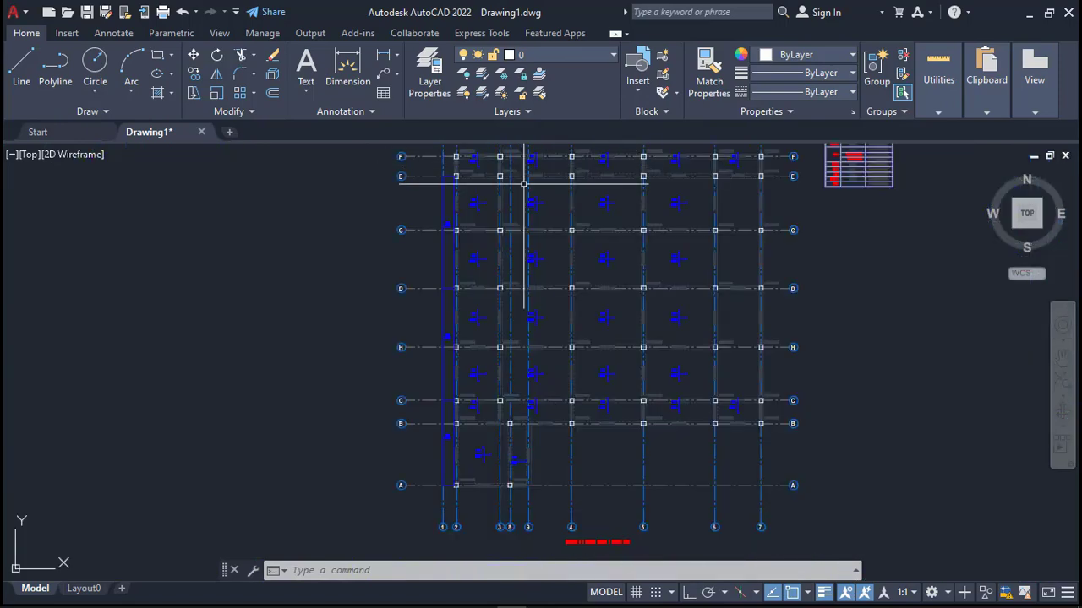
{"action": "scroll", "coordinate": [582, 166], "scroll_direction": "down", "scroll_amount": 5}
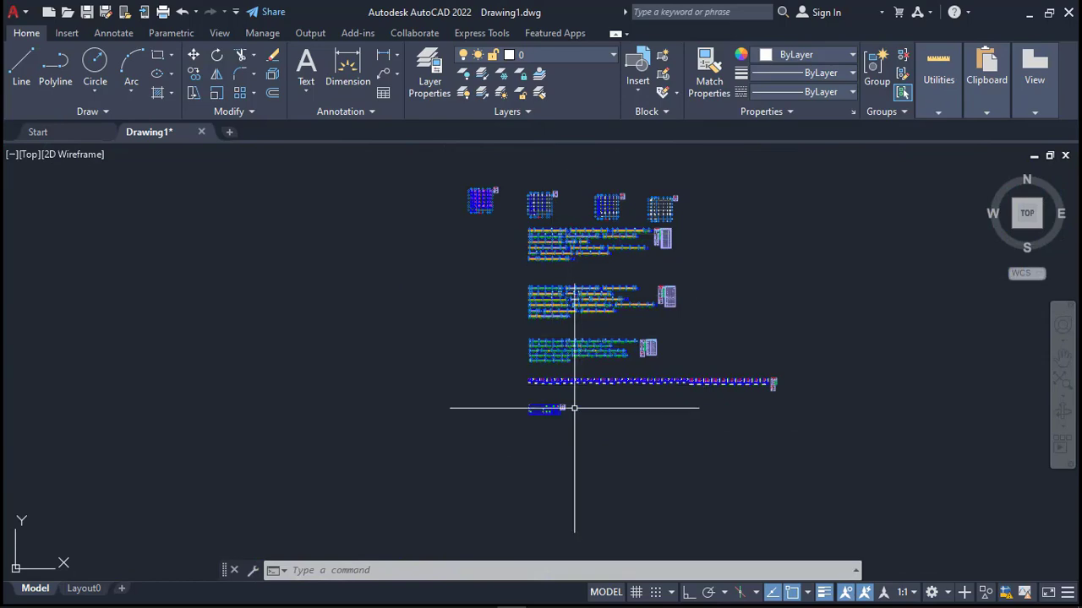
Examine the column reinforcement details table and the slab labels and grid layout of a floor form plan.
{"action": "scroll", "coordinate": [513, 390], "scroll_direction": "up", "scroll_amount": 3}
{"action": "scroll", "coordinate": [513, 390], "scroll_direction": "up", "scroll_amount": 5}
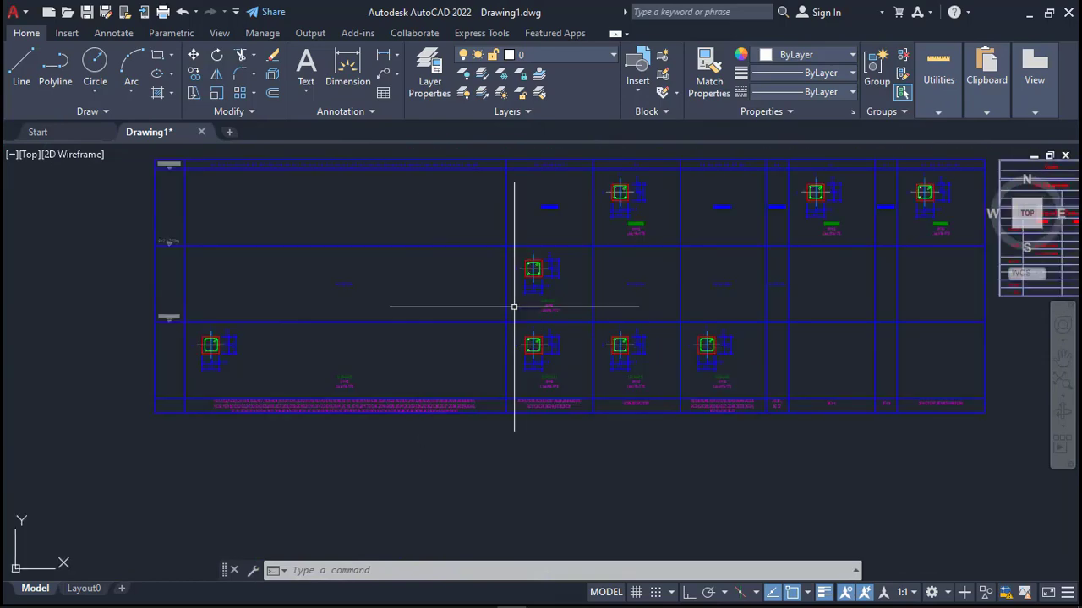
{"action": "scroll", "coordinate": [611, 401], "scroll_direction": "down", "scroll_amount": 5}
{"action": "scroll", "coordinate": [611, 400], "scroll_direction": "down", "scroll_amount": 3}
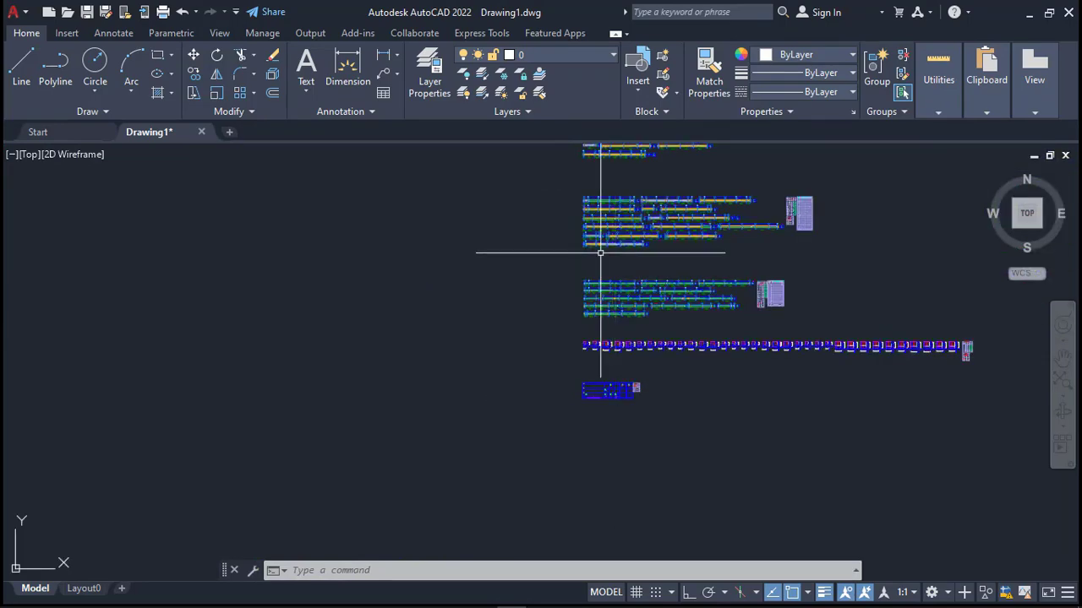
{"action": "scroll", "coordinate": [600, 252], "scroll_direction": "up", "scroll_amount": 8}
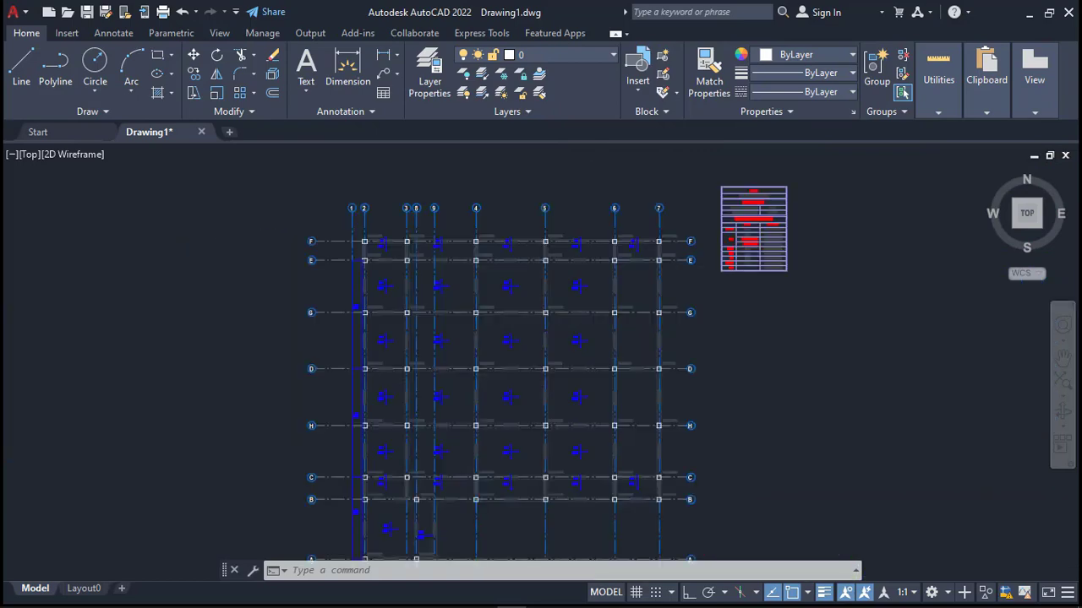
{"action": "scroll", "coordinate": [507, 254], "scroll_direction": "up", "scroll_amount": 6}
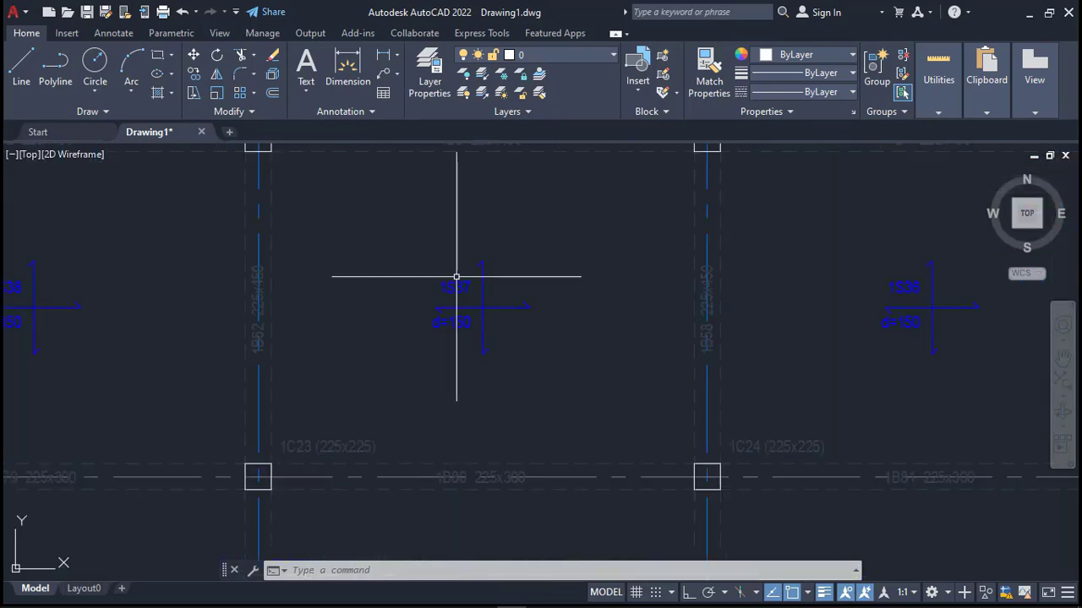
{"action": "scroll", "coordinate": [513, 283], "scroll_direction": "down", "scroll_amount": 4}
{"action": "scroll", "coordinate": [504, 310], "scroll_direction": "up", "scroll_amount": 6}
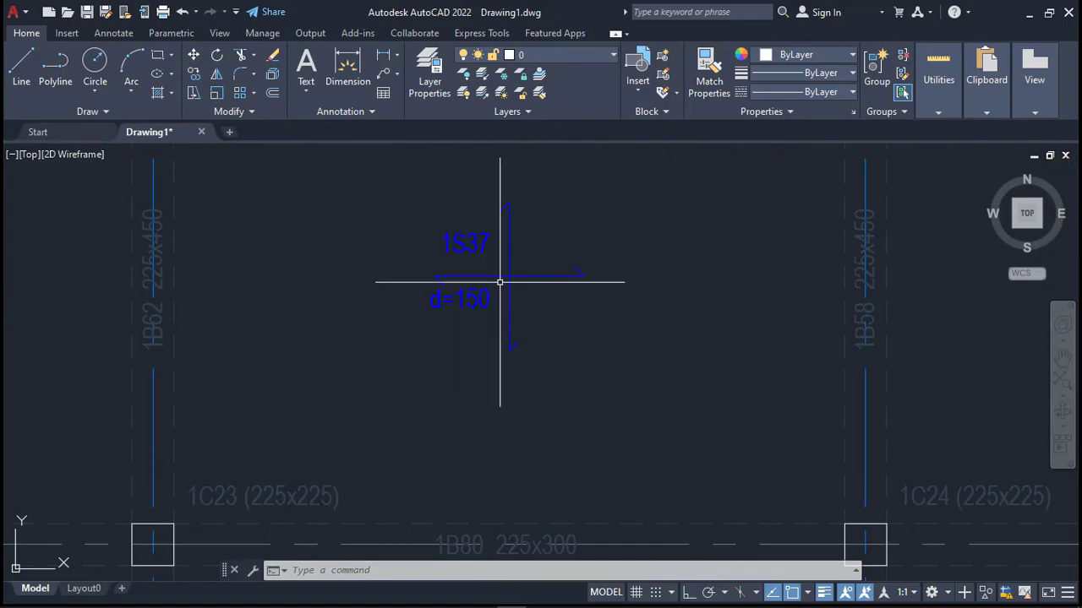
{"action": "scroll", "coordinate": [608, 293], "scroll_direction": "down", "scroll_amount": 8}
{"action": "scroll", "coordinate": [597, 234], "scroll_direction": "up", "scroll_amount": 6}
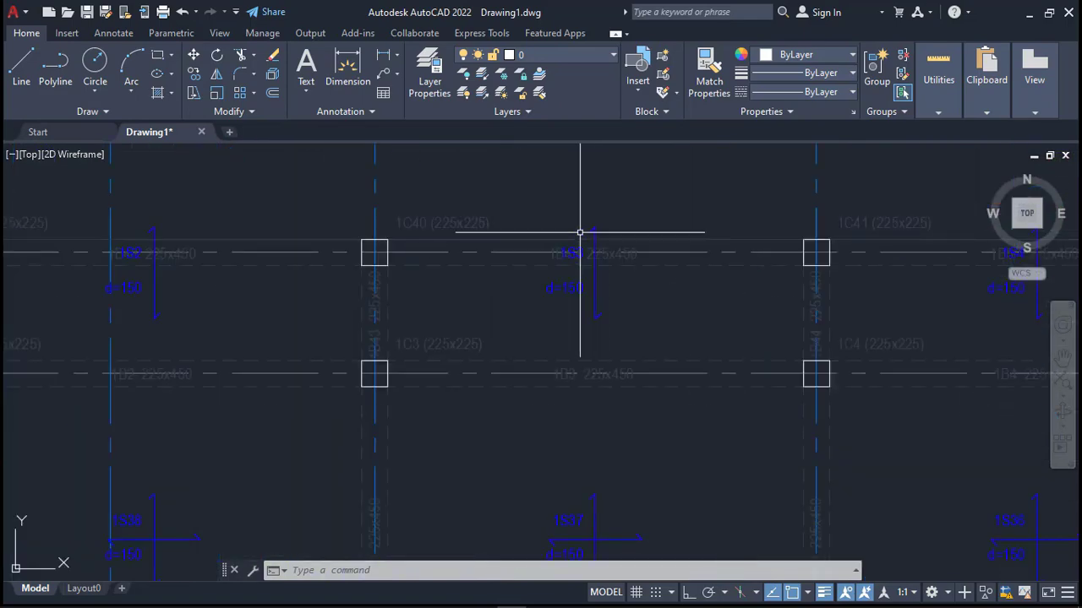
{"action": "scroll", "coordinate": [580, 232], "scroll_direction": "down", "scroll_amount": 4}
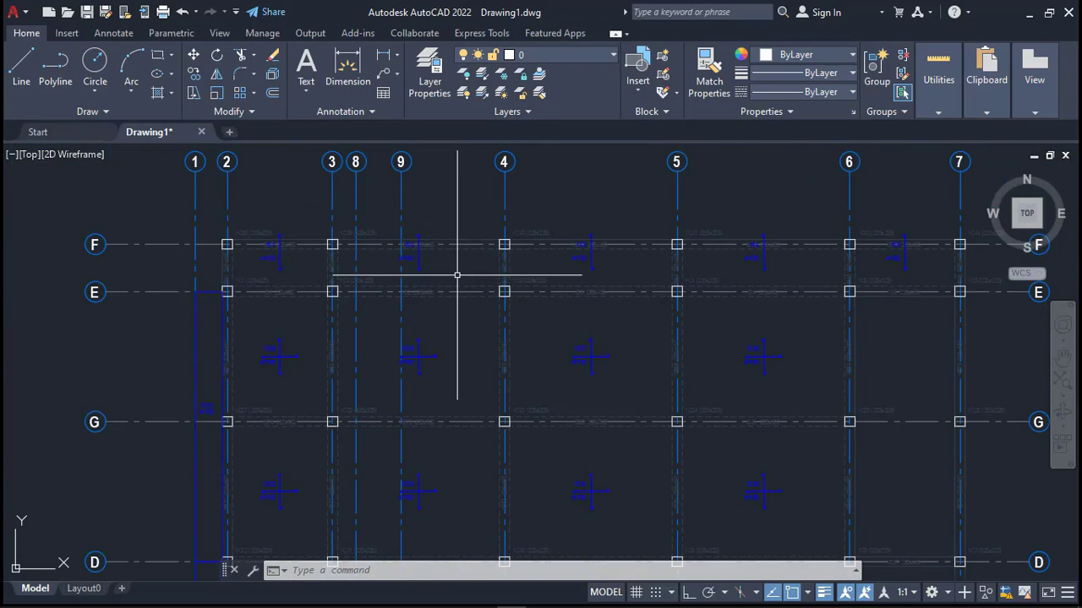
{"action": "scroll", "coordinate": [510, 237], "scroll_direction": "down", "scroll_amount": 4}
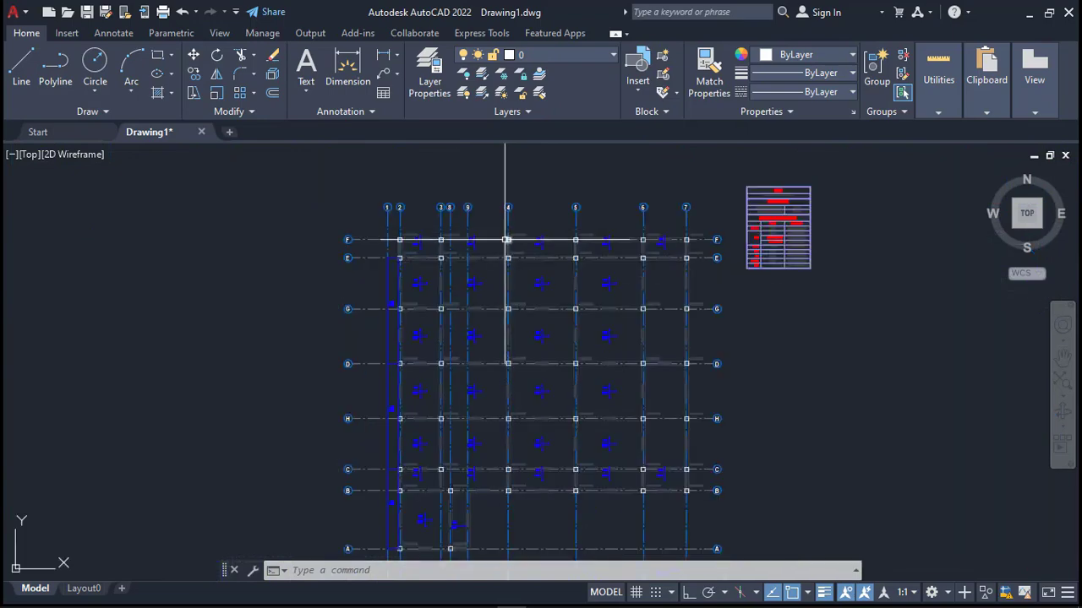
{"action": "scroll", "coordinate": [507, 211], "scroll_direction": "down", "scroll_amount": 8}
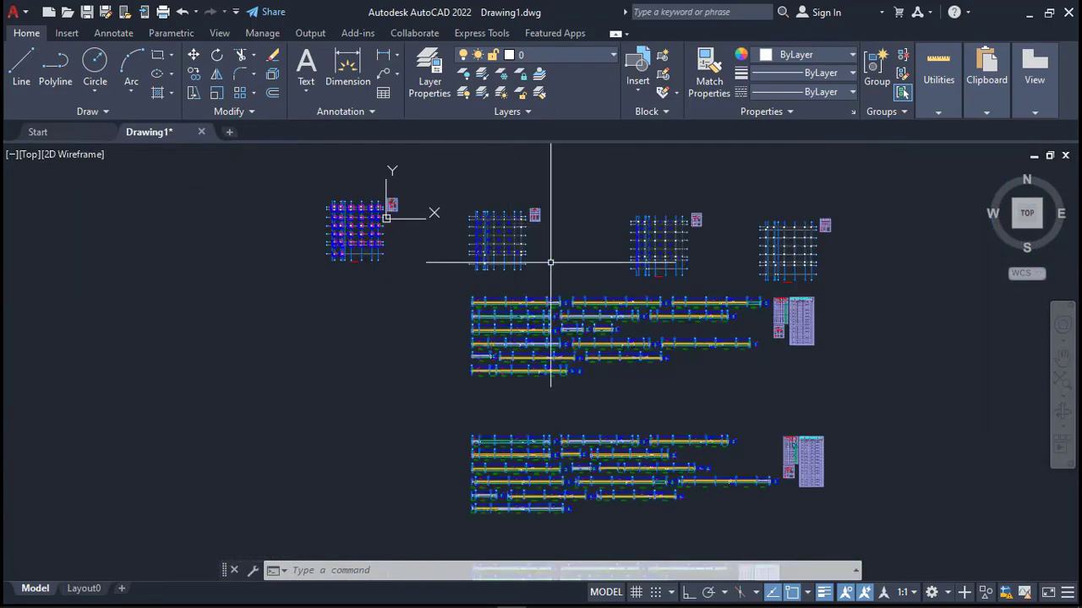
Examine beam 1B27's elevation, its 3-3 cross-section and the surrounding first group of beam elevations.
{"action": "scroll", "coordinate": [791, 313], "scroll_direction": "up", "scroll_amount": 10}
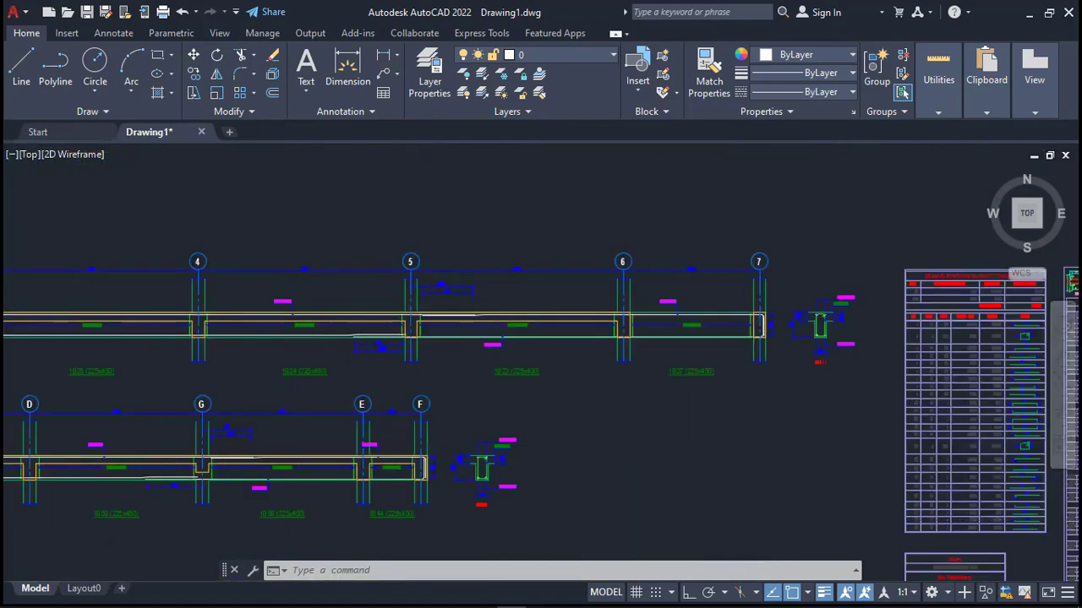
{"action": "scroll", "coordinate": [855, 325], "scroll_direction": "up", "scroll_amount": 3}
{"action": "scroll", "coordinate": [733, 283], "scroll_direction": "down", "scroll_amount": 4}
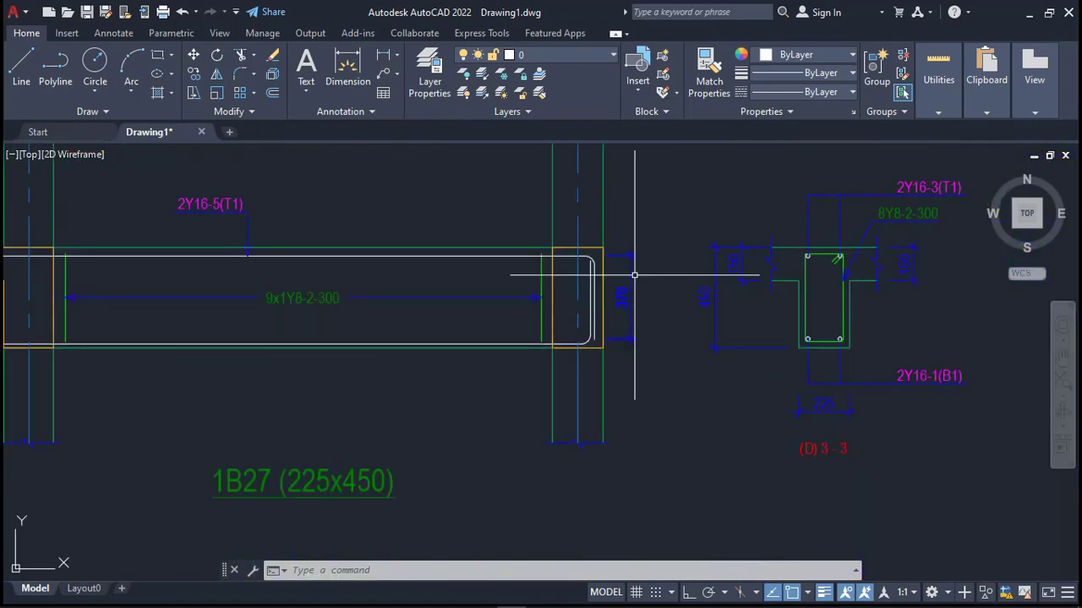
{"action": "scroll", "coordinate": [598, 278], "scroll_direction": "down", "scroll_amount": 5}
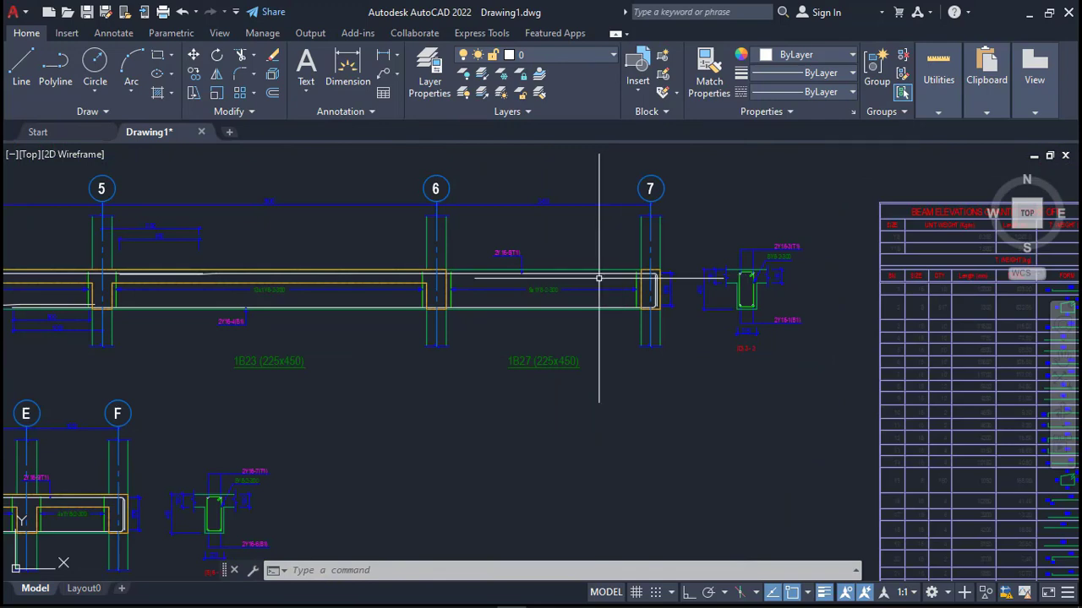
{"action": "scroll", "coordinate": [598, 278], "scroll_direction": "up", "scroll_amount": 3}
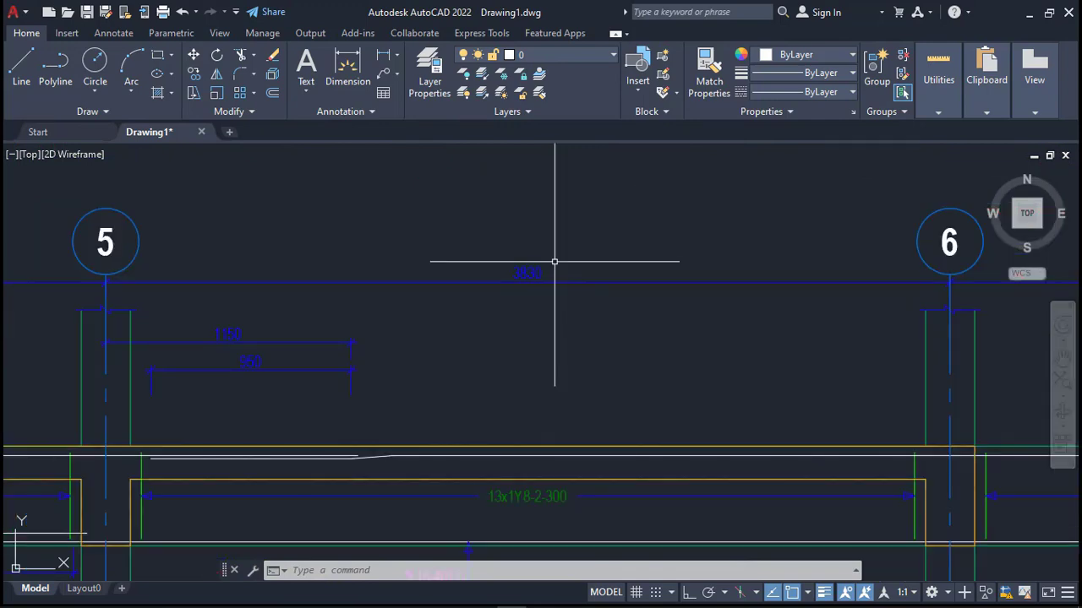
{"action": "scroll", "coordinate": [555, 261], "scroll_direction": "down", "scroll_amount": 7}
{"action": "scroll", "coordinate": [555, 239], "scroll_direction": "down", "scroll_amount": 5}
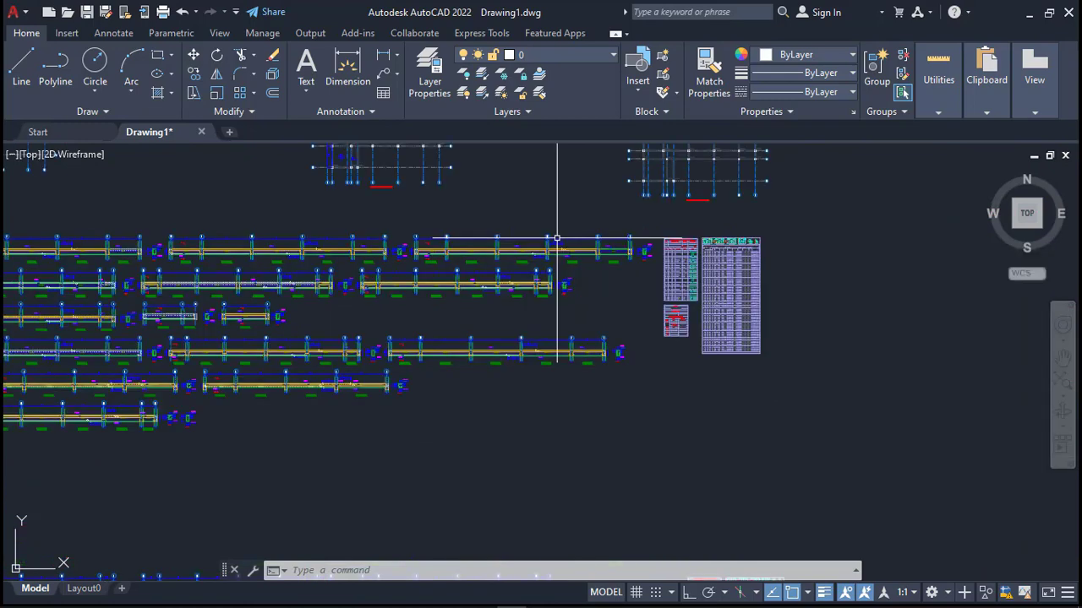
{"action": "scroll", "coordinate": [478, 273], "scroll_direction": "down", "scroll_amount": 2}
{"action": "scroll", "coordinate": [478, 274], "scroll_direction": "up", "scroll_amount": 6}
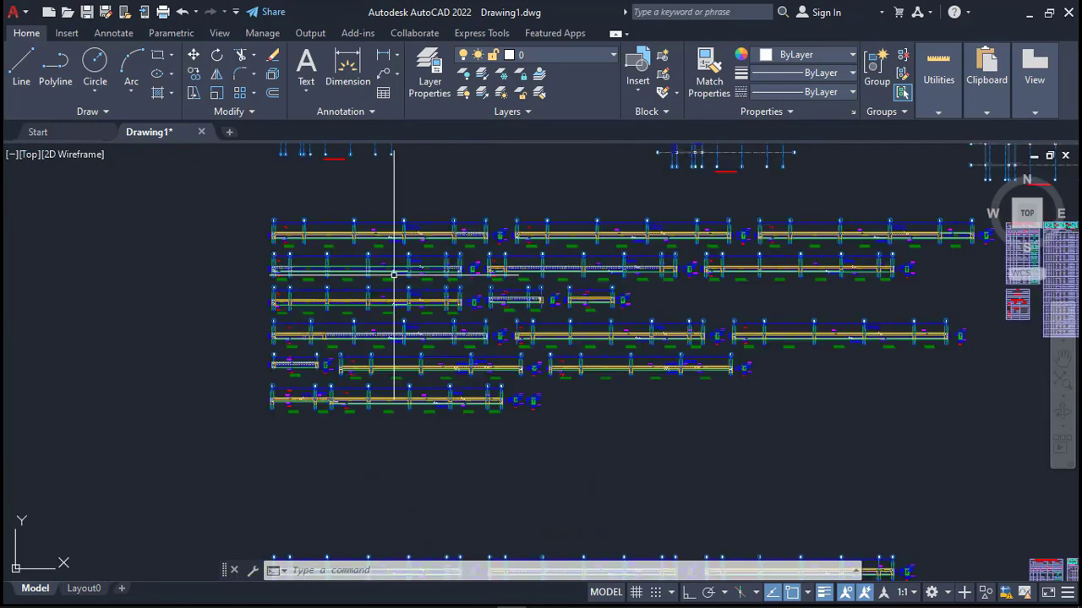
Try to move the first beam elevation and its cross-section to the empty area below the pad footing plan.
{"action": "scroll", "coordinate": [589, 282], "scroll_direction": "up", "scroll_amount": 2}
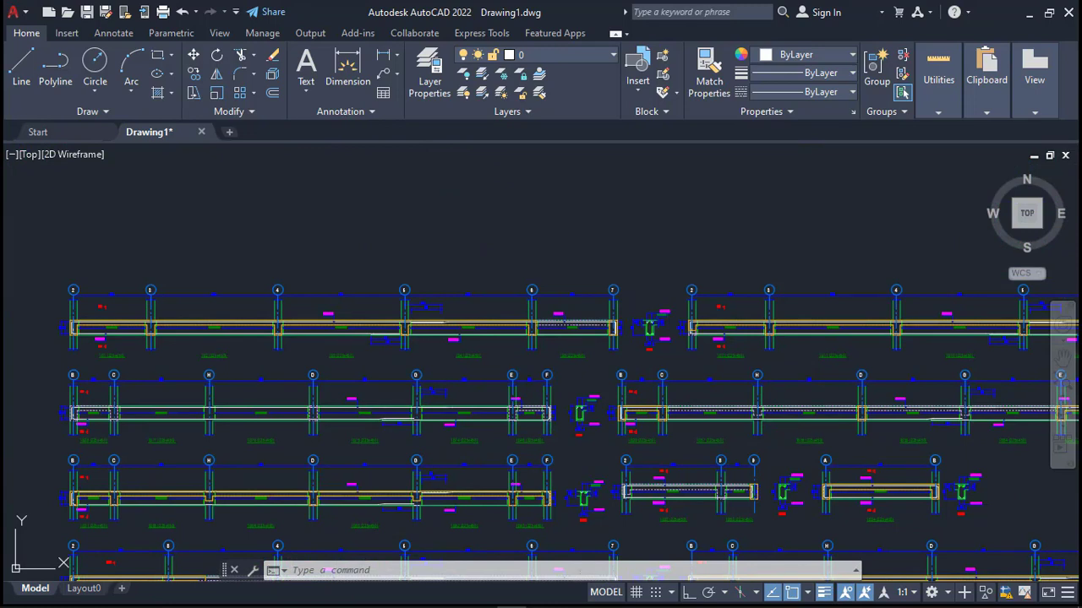
{"action": "left_click", "coordinate": [671, 248]}
{"action": "left_click", "coordinate": [30, 369]}
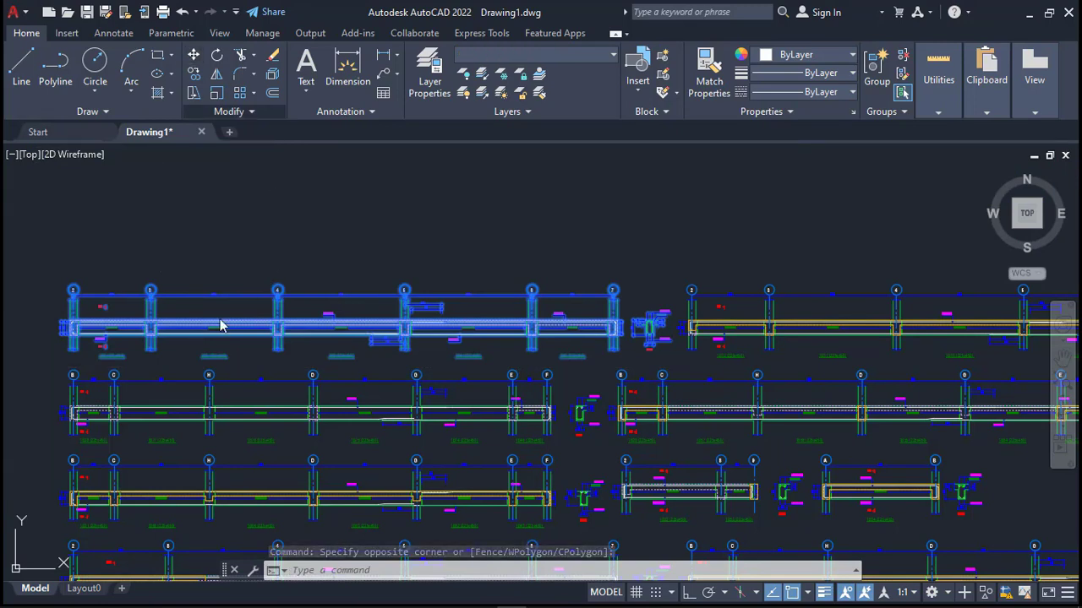
{"action": "left_click", "coordinate": [92, 296]}
{"action": "scroll", "coordinate": [921, 251], "scroll_direction": "down", "scroll_amount": 5}
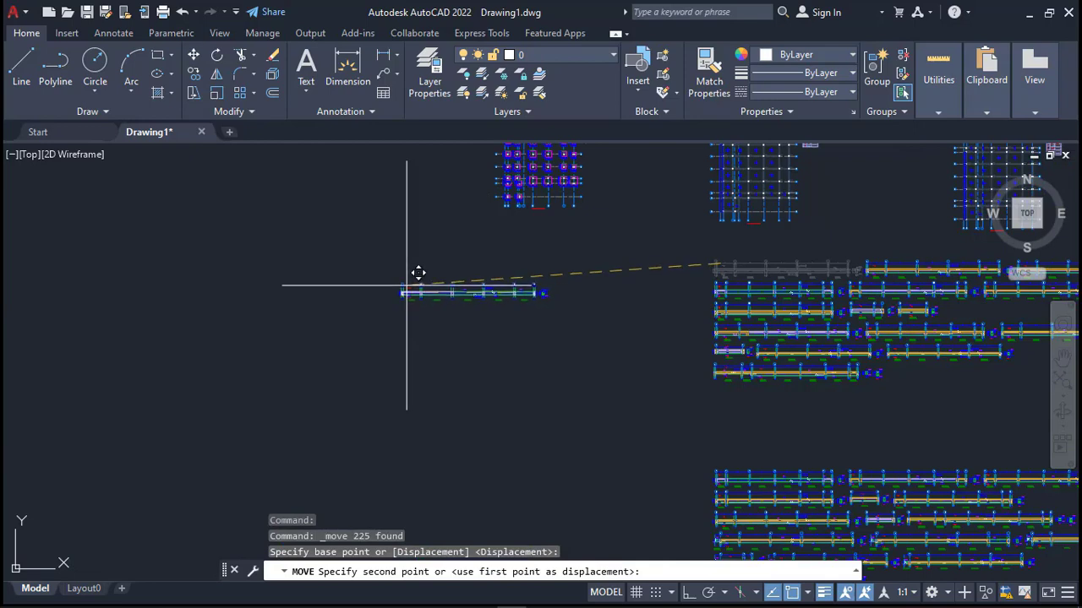
{"action": "left_click", "coordinate": [406, 285]}
Examine the relocated beam elevation with its 1B1 and 1B2 span labels, and compare it with the floor form plan.
{"action": "scroll", "coordinate": [498, 300], "scroll_direction": "up", "scroll_amount": 6}
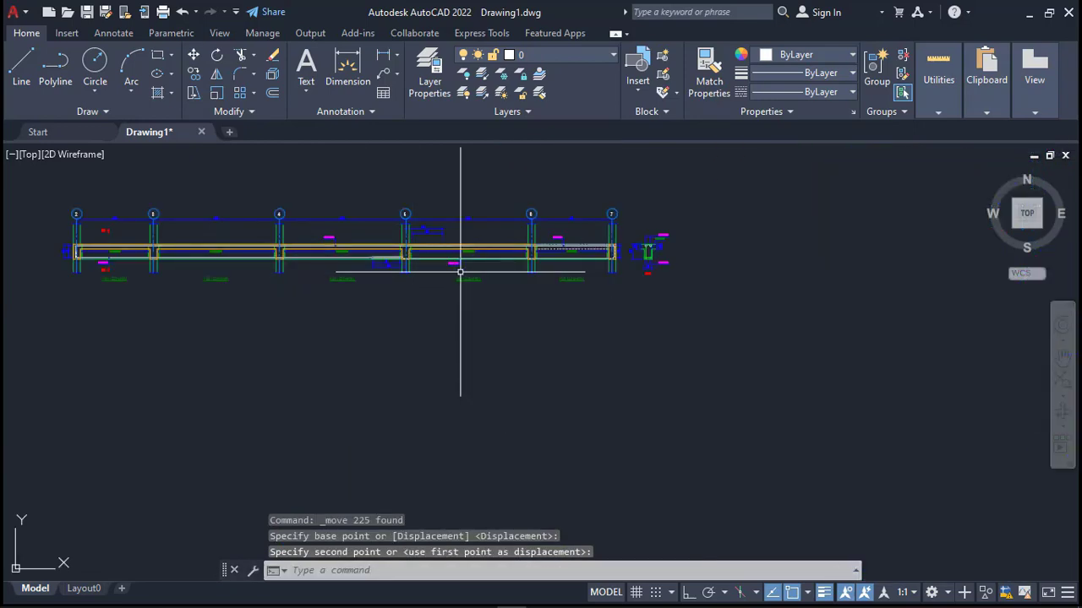
{"action": "scroll", "coordinate": [461, 272], "scroll_direction": "down", "scroll_amount": 2}
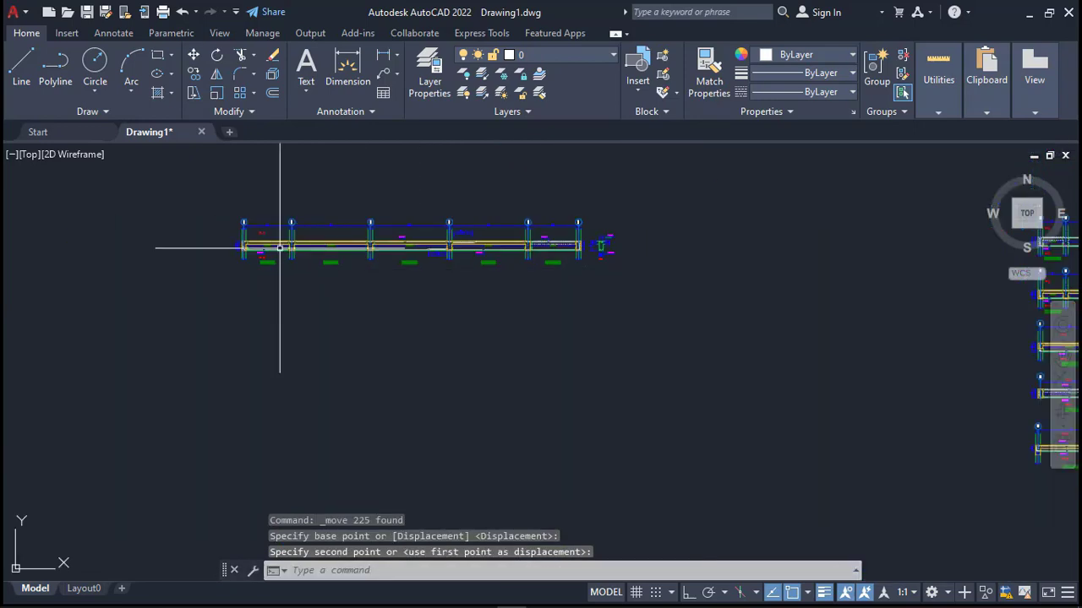
{"action": "scroll", "coordinate": [280, 247], "scroll_direction": "up", "scroll_amount": 5}
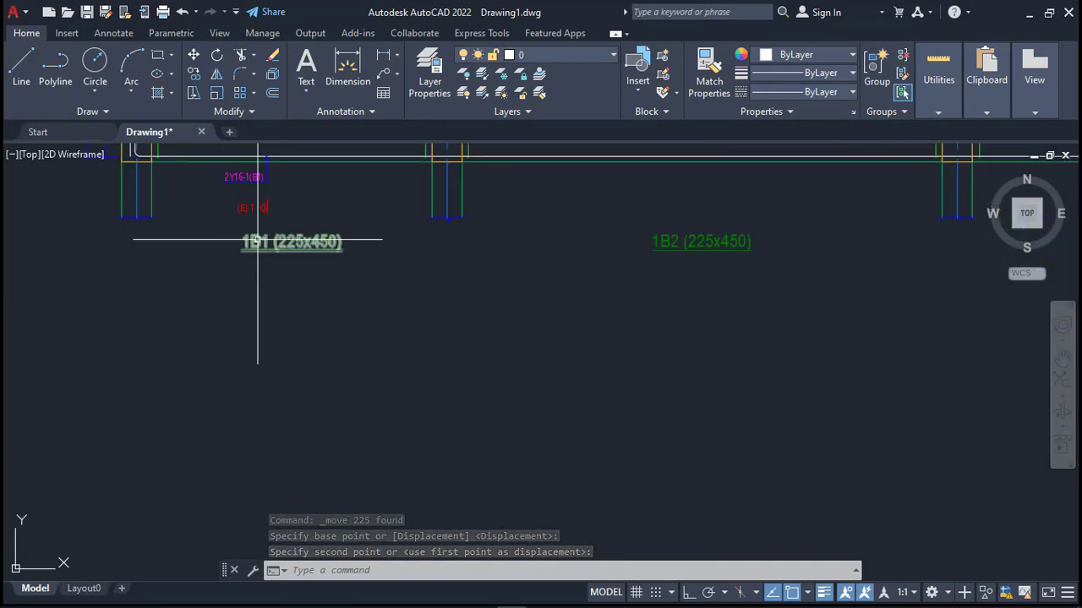
{"action": "scroll", "coordinate": [270, 241], "scroll_direction": "down", "scroll_amount": 5}
{"action": "middle_click_drag", "start_coordinate": [203, 257], "coordinate": [242, 268]}
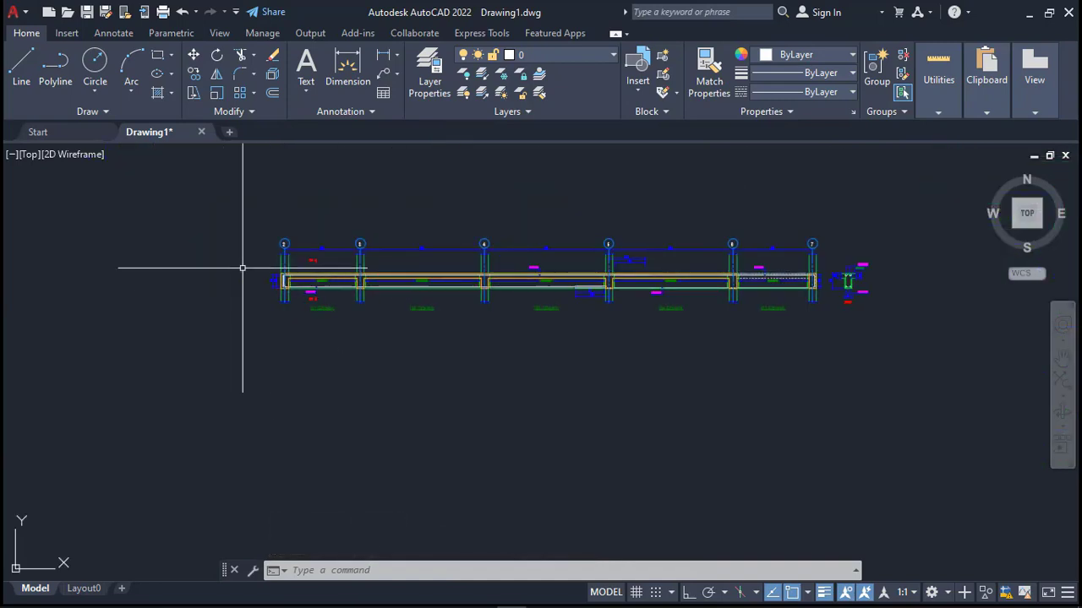
{"action": "scroll", "coordinate": [303, 281], "scroll_direction": "down", "scroll_amount": 2}
{"action": "scroll", "coordinate": [363, 314], "scroll_direction": "down", "scroll_amount": 4}
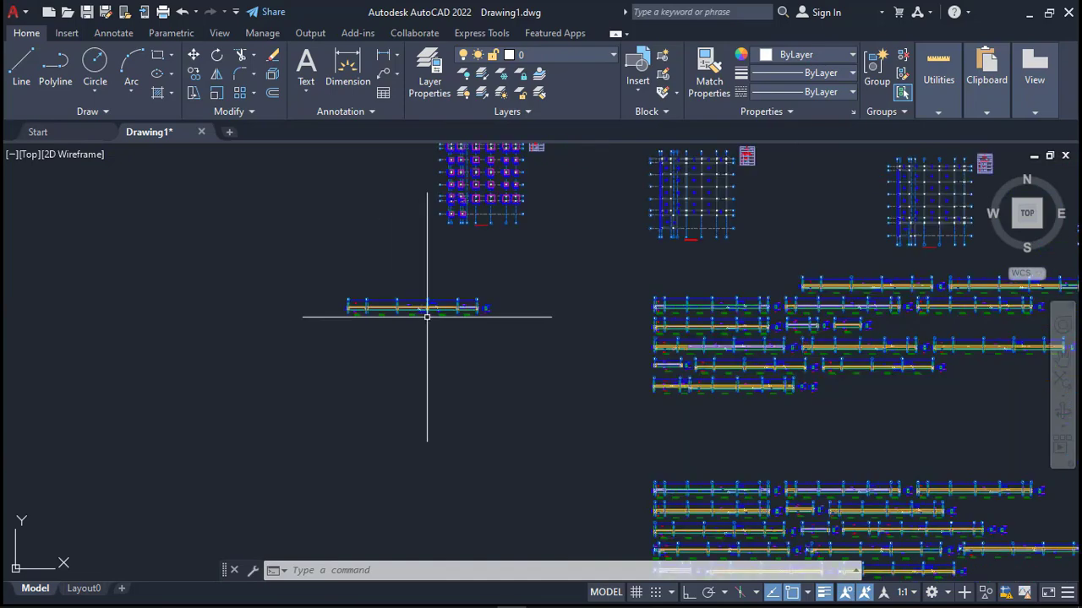
{"action": "middle_click_drag", "start_coordinate": [459, 290], "coordinate": [403, 343]}
{"action": "scroll", "coordinate": [635, 208], "scroll_direction": "up", "scroll_amount": 6}
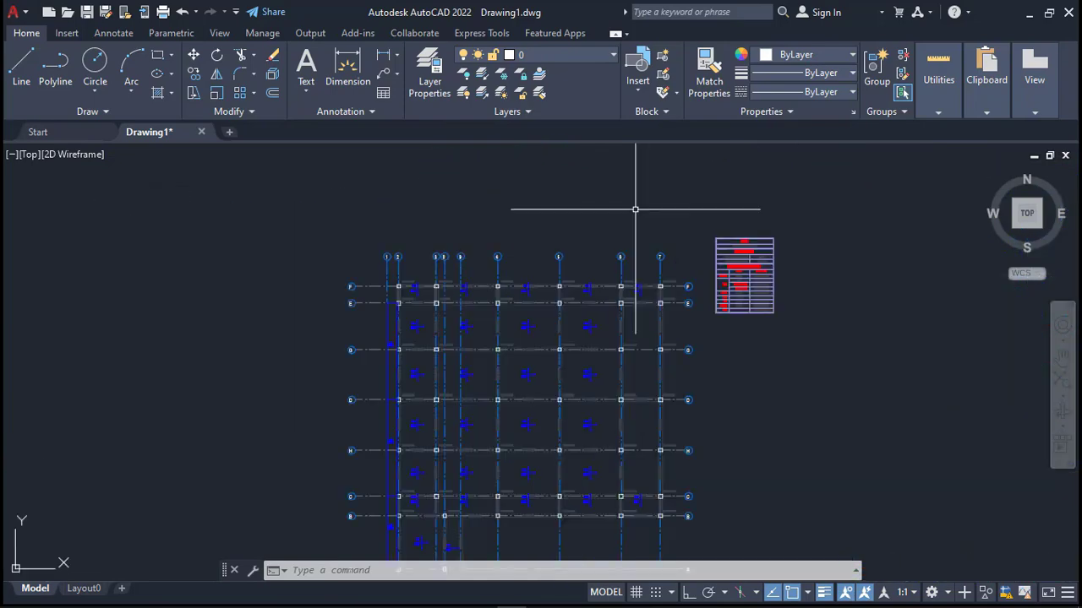
{"action": "scroll", "coordinate": [490, 282], "scroll_direction": "up", "scroll_amount": 2}
{"action": "scroll", "coordinate": [584, 241], "scroll_direction": "down", "scroll_amount": 8}
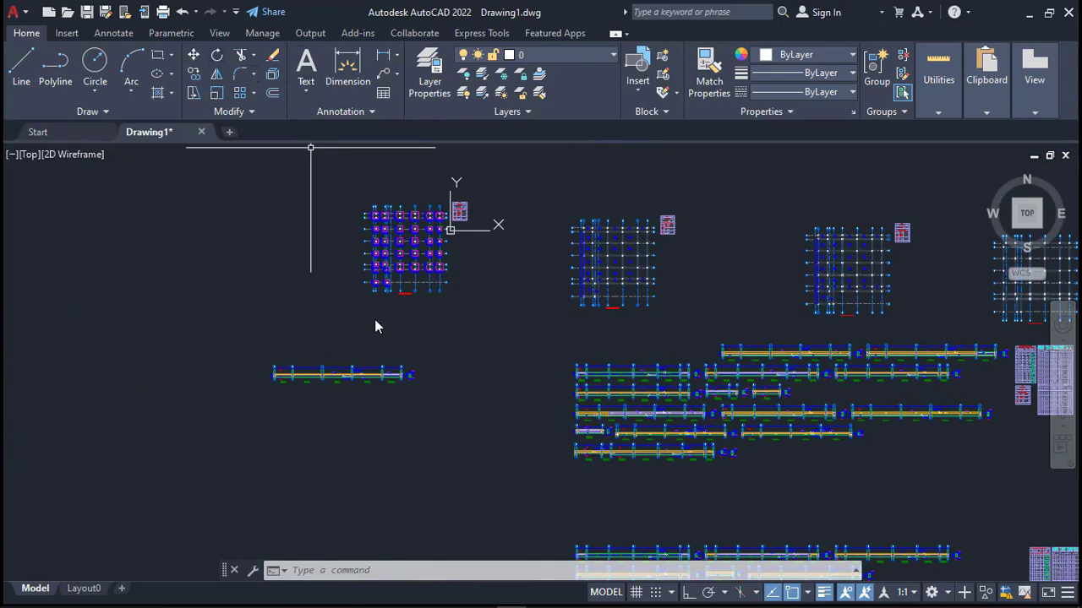
Undo the view changes and the move of the first beam elevation.
{"action": "left_click", "coordinate": [184, 13]}
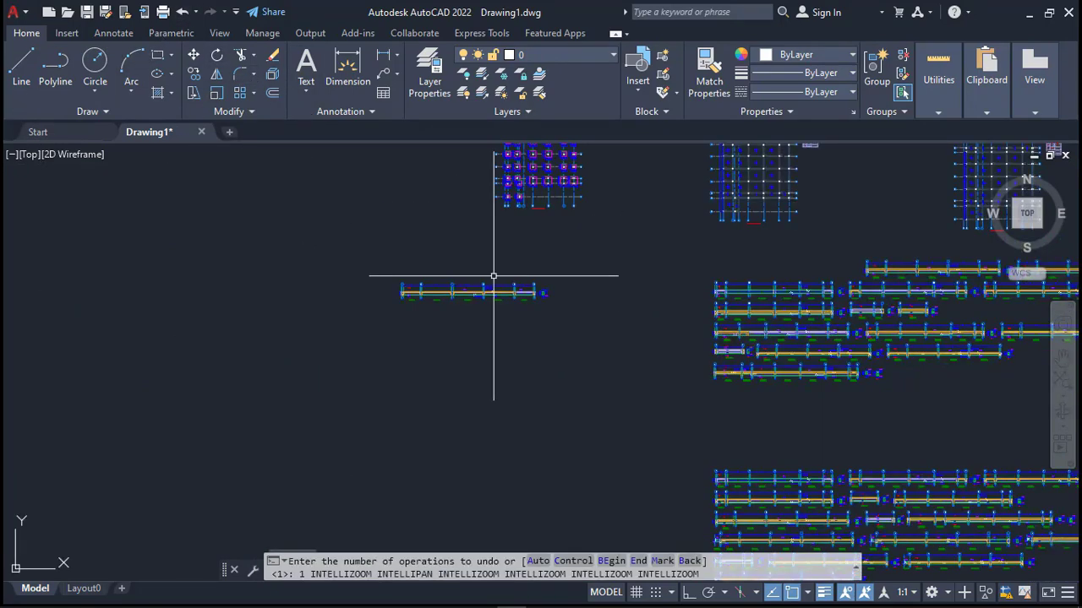
{"action": "left_click", "coordinate": [180, 12]}
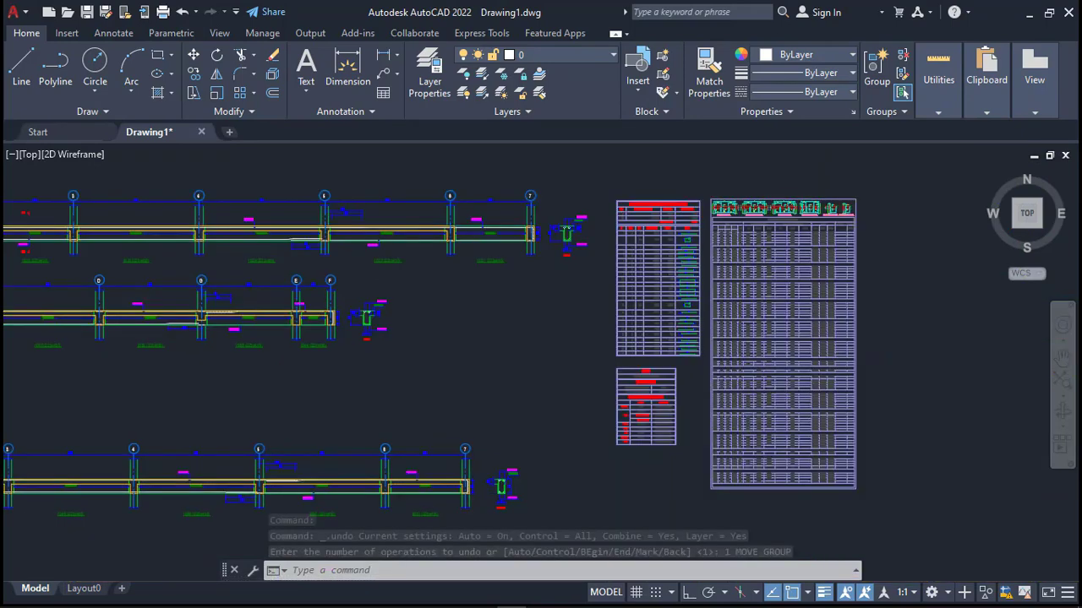
Examine the first beam group's bar schedule, the second plan in the top row and the overall drawing arrangement.
{"action": "scroll", "coordinate": [685, 203], "scroll_direction": "up", "scroll_amount": 8}
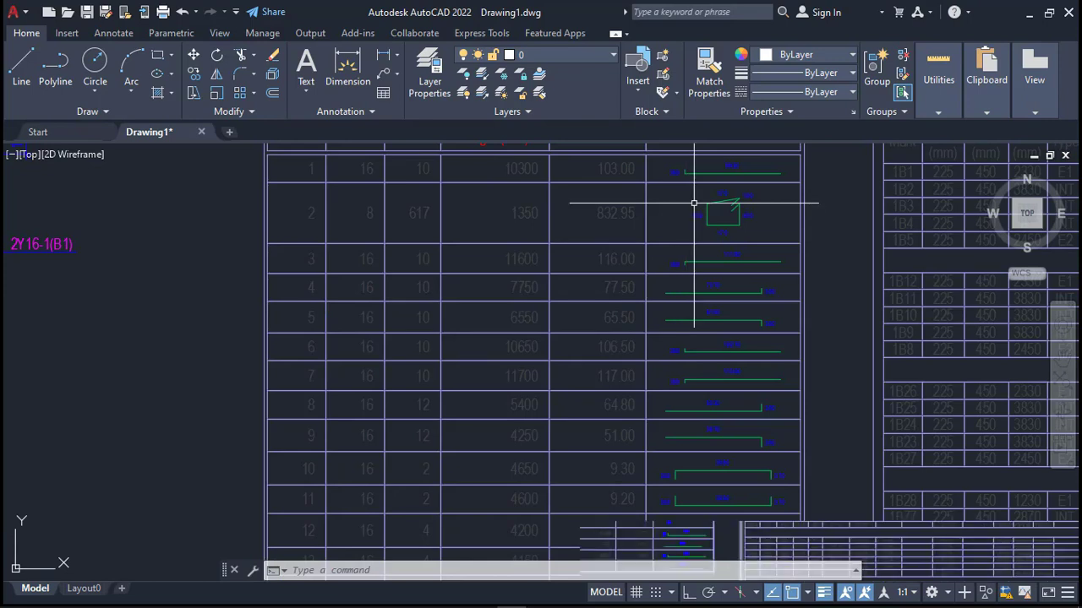
{"action": "scroll", "coordinate": [693, 202], "scroll_direction": "down", "scroll_amount": 8}
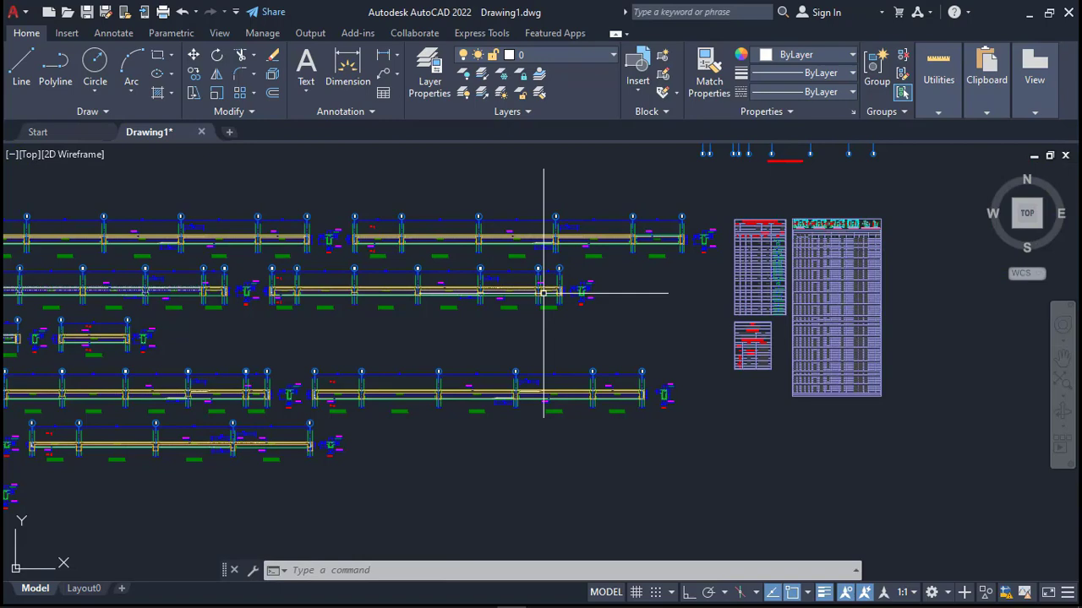
{"action": "scroll", "coordinate": [471, 279], "scroll_direction": "down", "scroll_amount": 2}
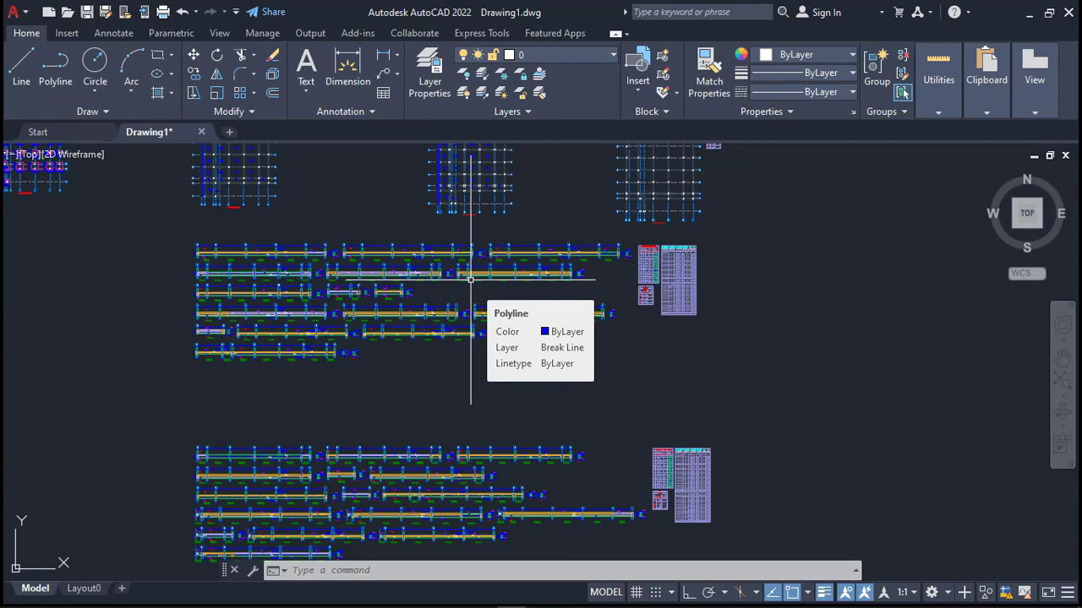
{"action": "scroll", "coordinate": [434, 285], "scroll_direction": "down", "scroll_amount": 4}
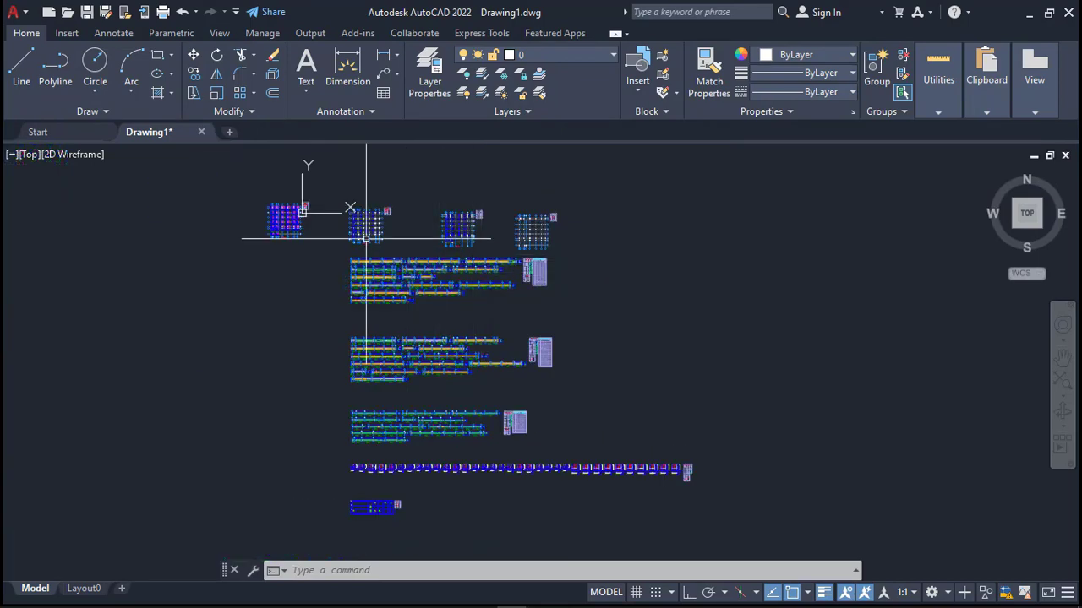
{"action": "scroll", "coordinate": [358, 205], "scroll_direction": "up", "scroll_amount": 4}
{"action": "scroll", "coordinate": [376, 288], "scroll_direction": "down", "scroll_amount": 2}
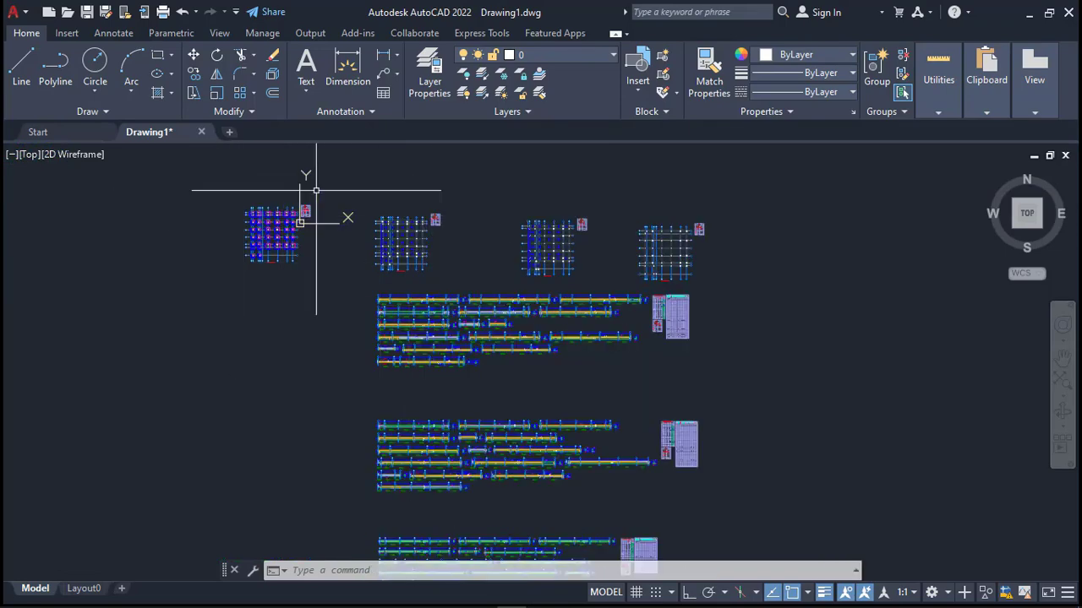
{"action": "scroll", "coordinate": [401, 236], "scroll_direction": "up", "scroll_amount": 6}
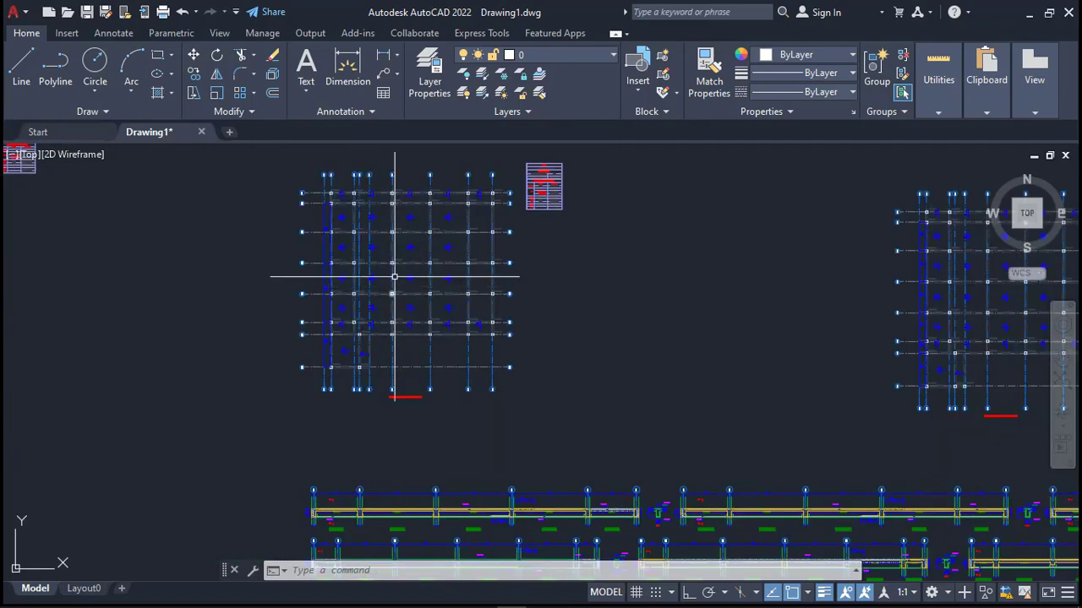
{"action": "scroll", "coordinate": [405, 241], "scroll_direction": "down", "scroll_amount": 5}
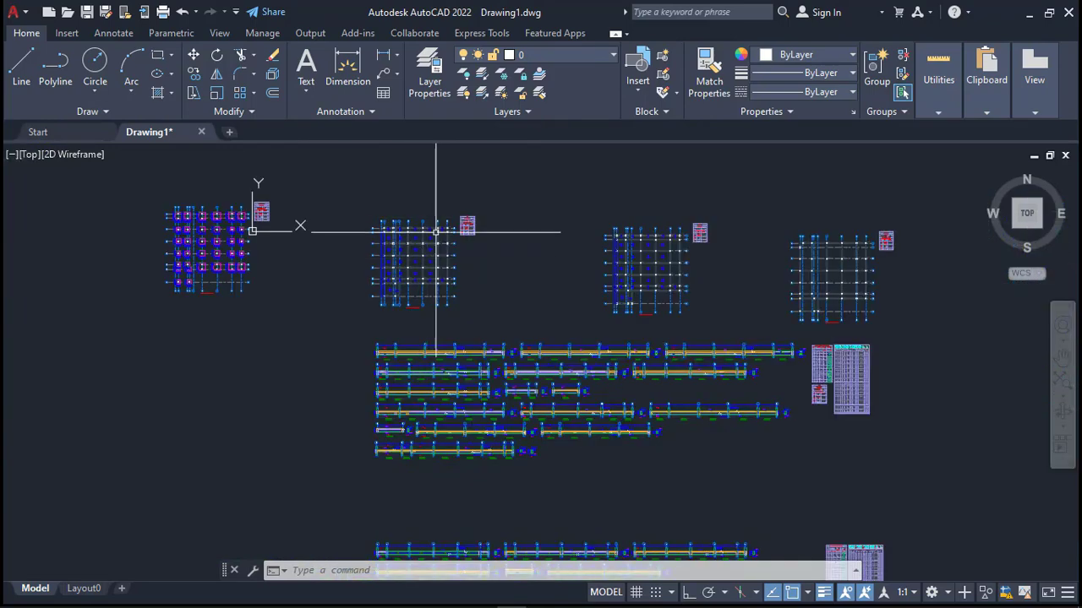
{"action": "scroll", "coordinate": [457, 229], "scroll_direction": "down", "scroll_amount": 2}
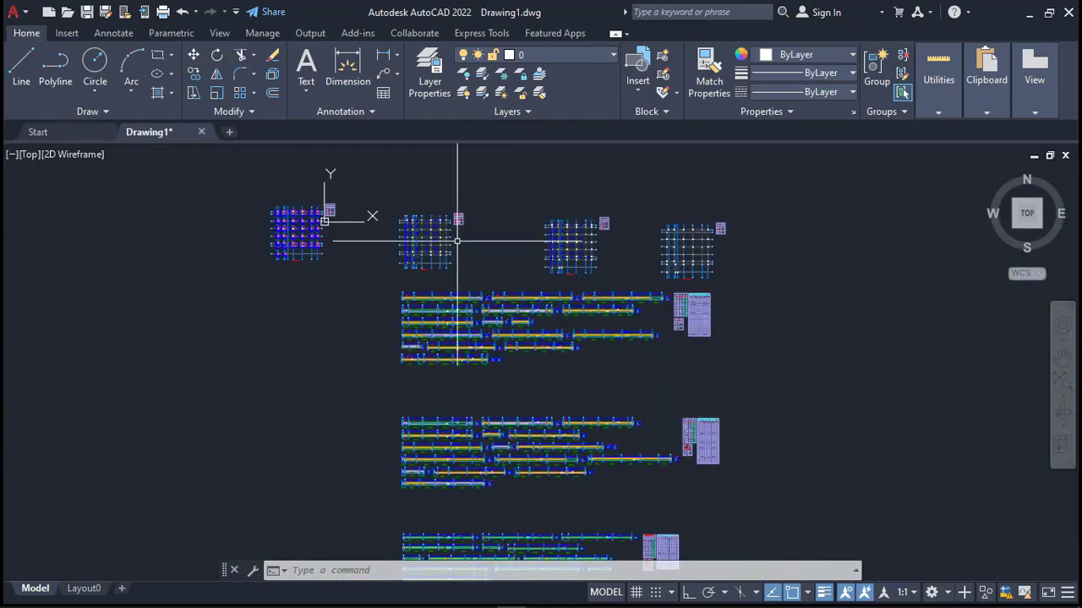
Examine the row of pad footing details and the second beam group's elevations, including spans 2B29, 2B73 and 2B72.
{"action": "scroll", "coordinate": [503, 254], "scroll_direction": "down", "scroll_amount": 3}
{"action": "scroll", "coordinate": [484, 363], "scroll_direction": "up", "scroll_amount": 4}
{"action": "scroll", "coordinate": [456, 389], "scroll_direction": "up", "scroll_amount": 4}
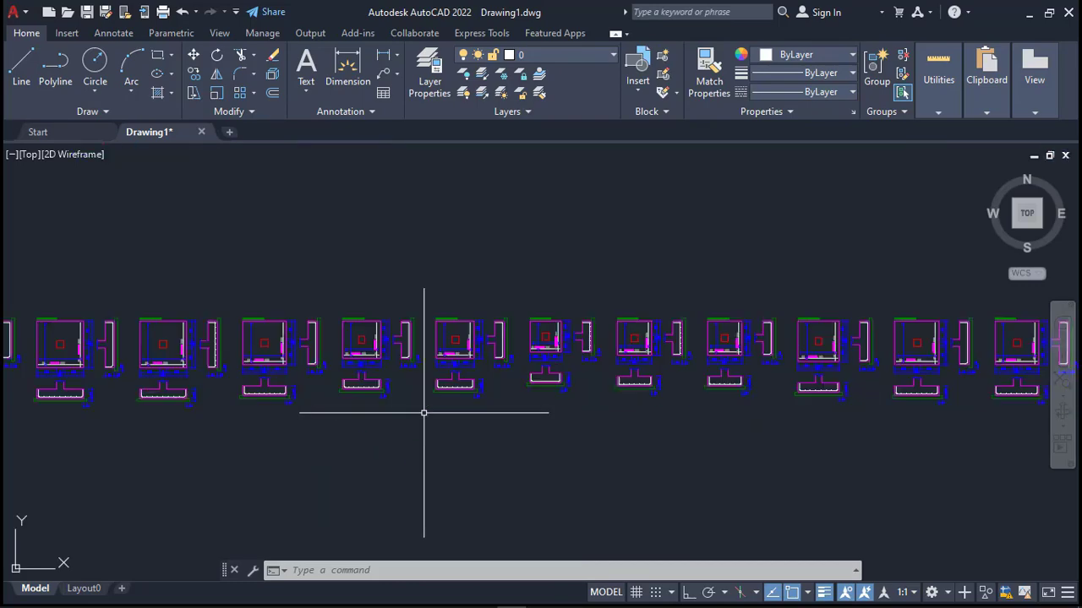
{"action": "scroll", "coordinate": [491, 297], "scroll_direction": "down", "scroll_amount": 4}
{"action": "scroll", "coordinate": [507, 229], "scroll_direction": "down", "scroll_amount": 3}
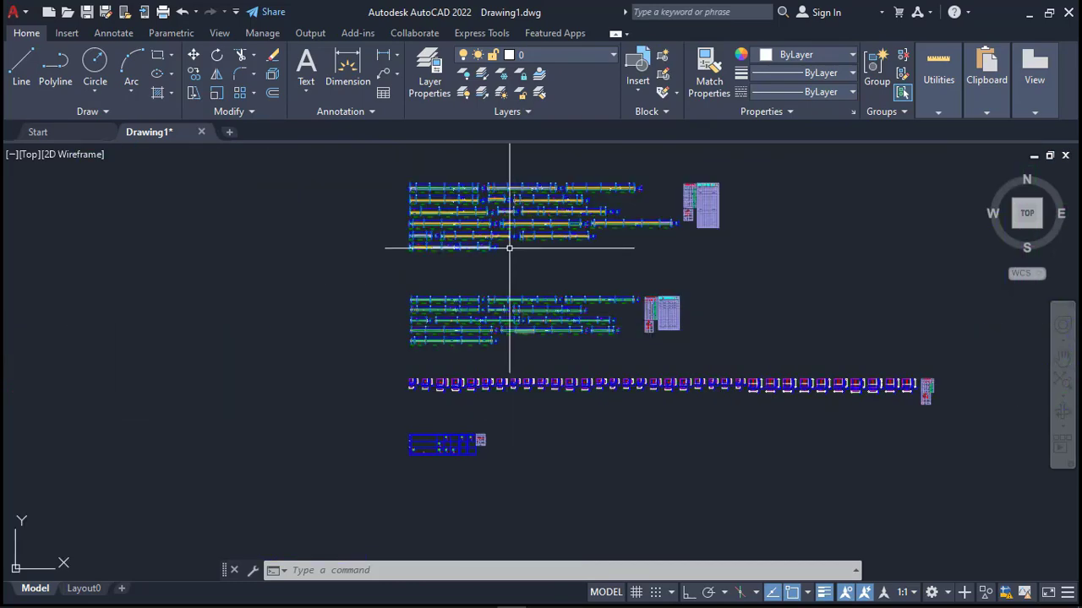
{"action": "scroll", "coordinate": [512, 174], "scroll_direction": "up", "scroll_amount": 10}
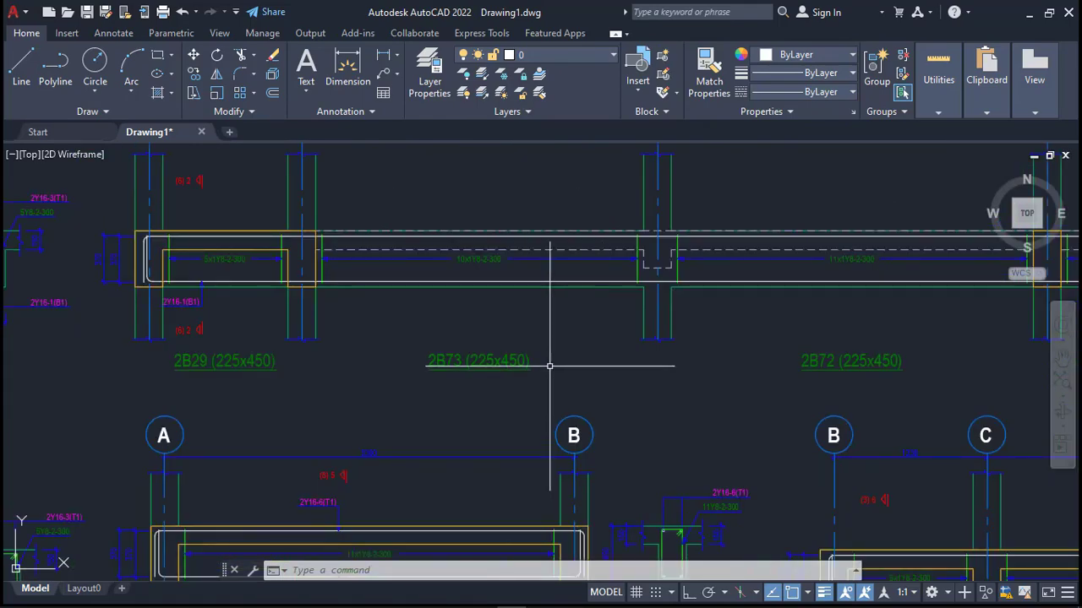
{"action": "scroll", "coordinate": [550, 367], "scroll_direction": "down", "scroll_amount": 7}
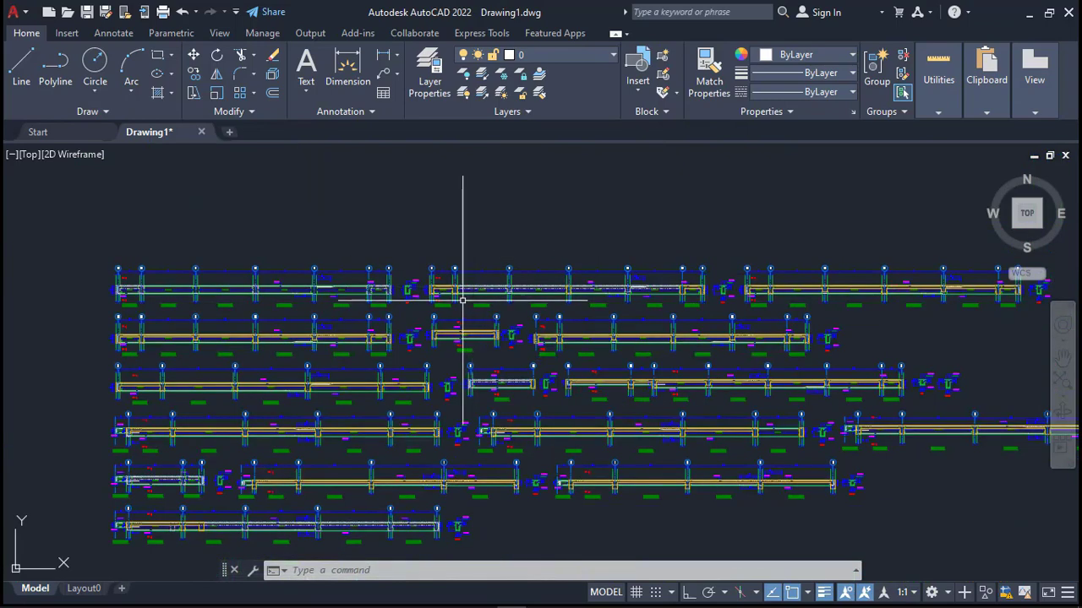
{"action": "scroll", "coordinate": [439, 331], "scroll_direction": "down", "scroll_amount": 4}
{"action": "scroll", "coordinate": [438, 331], "scroll_direction": "up", "scroll_amount": 2}
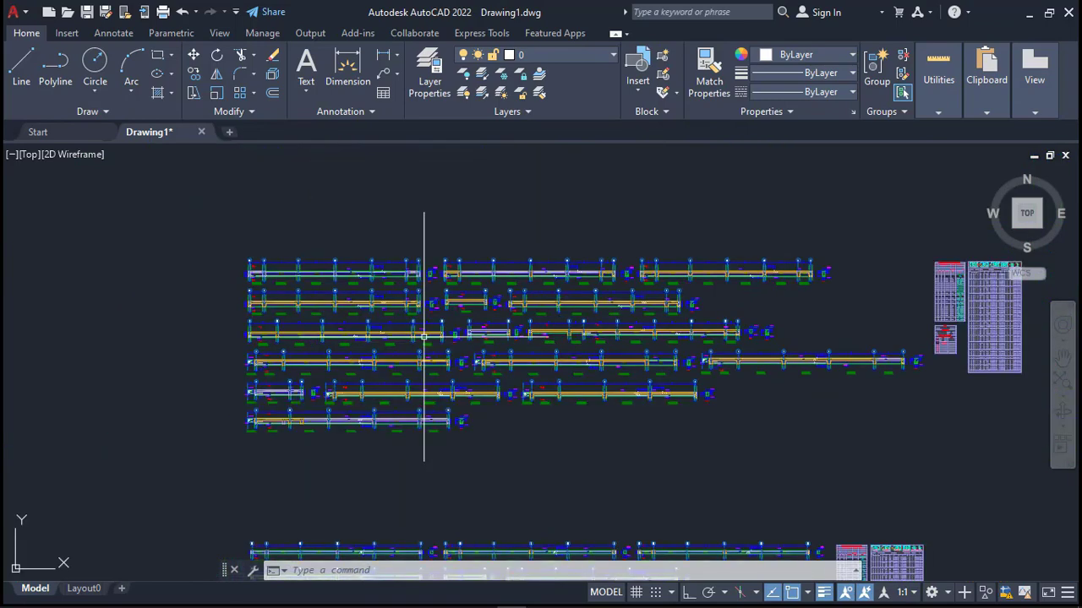
{"action": "scroll", "coordinate": [420, 313], "scroll_direction": "up", "scroll_amount": 8}
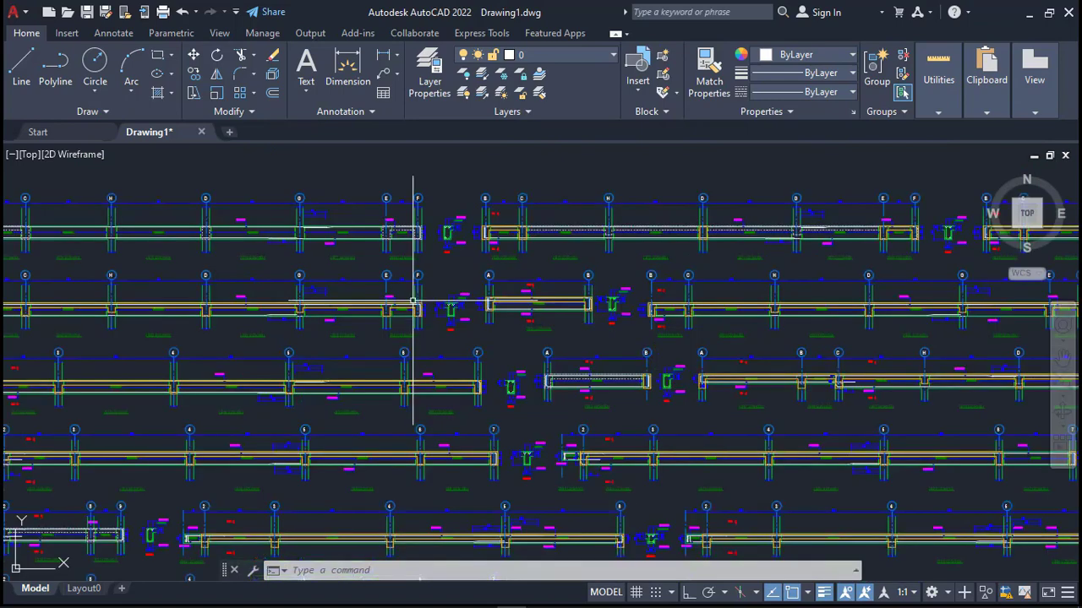
{"action": "scroll", "coordinate": [426, 405], "scroll_direction": "down", "scroll_amount": 6}
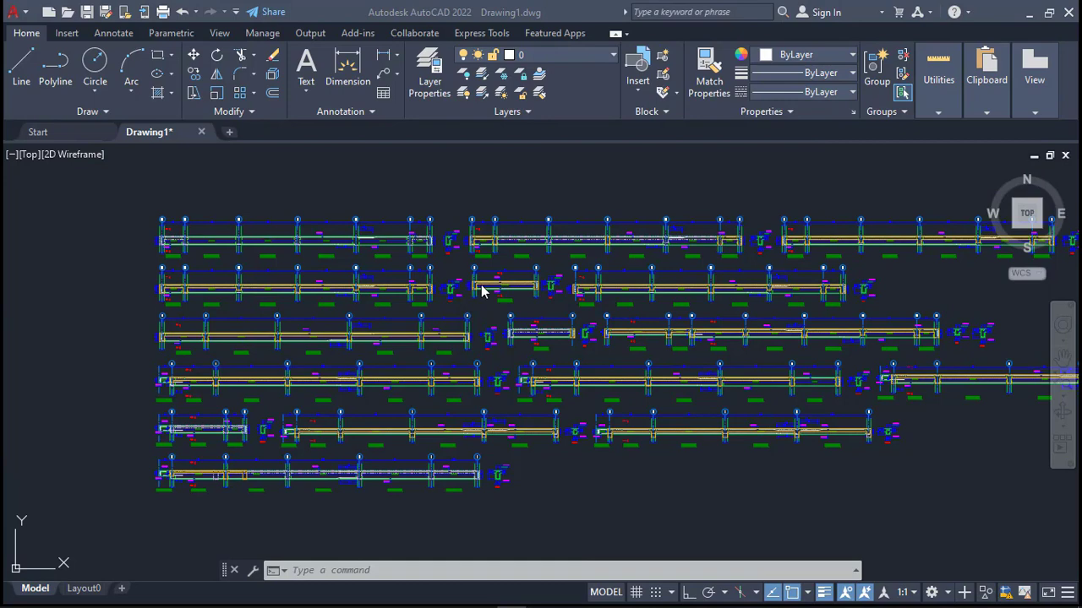
Switch to ProtaStructure and bring up the 3D view of the building model.
{"action": "key", "text": "alt+Tab"}
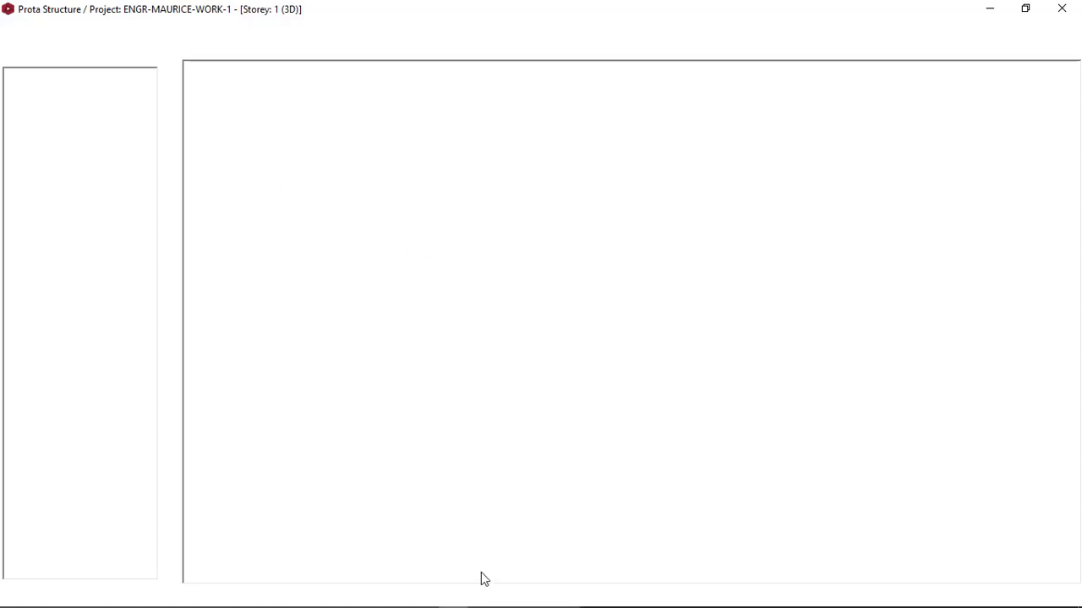
{"action": "mouse_move", "coordinate": [507, 601]}
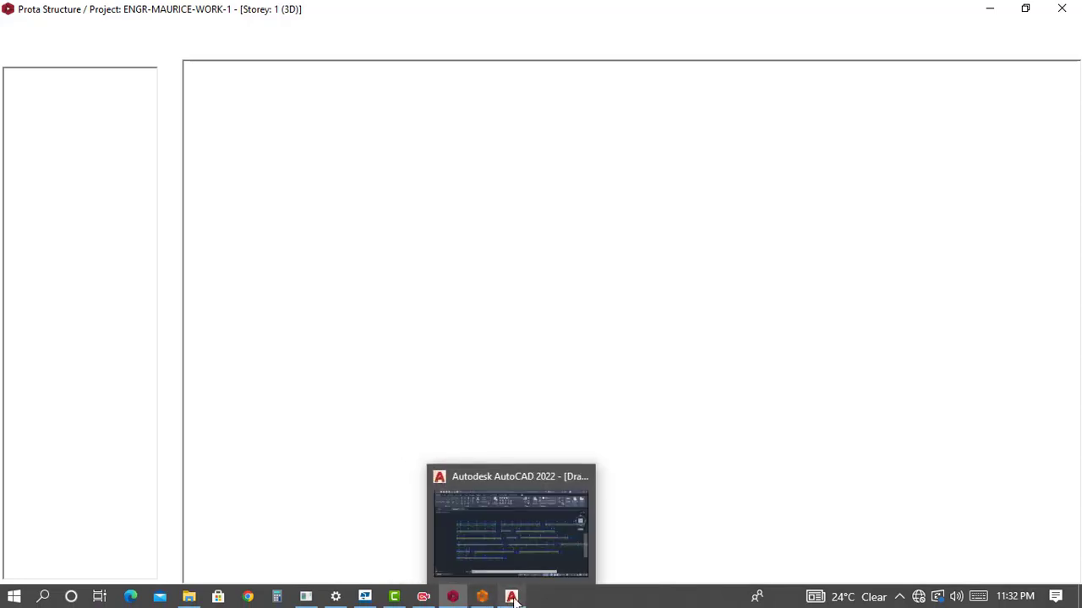
{"action": "mouse_move", "coordinate": [453, 599]}
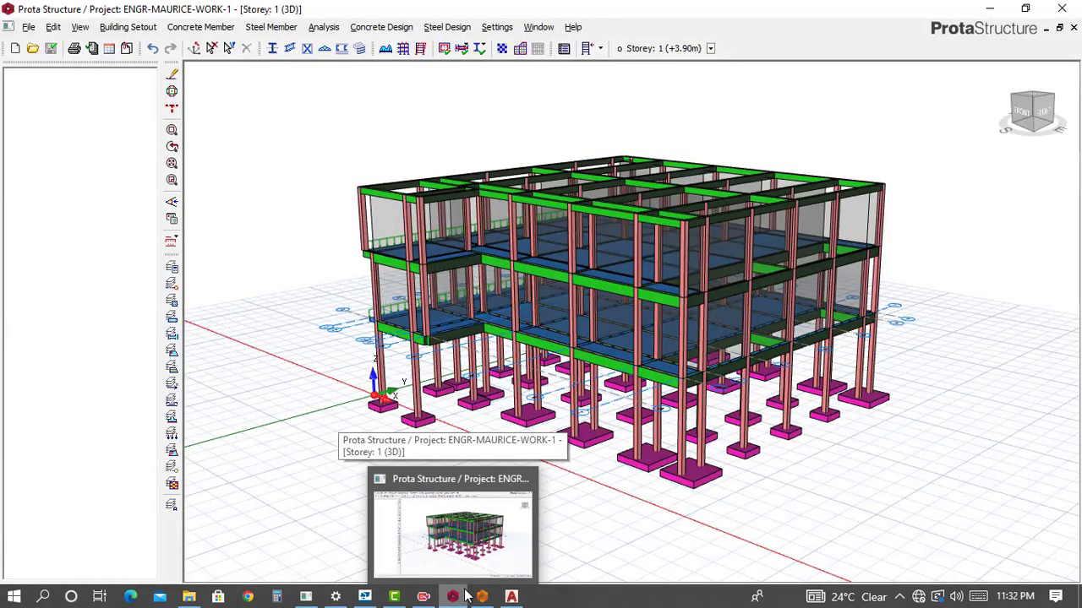
{"action": "left_click", "coordinate": [473, 537]}
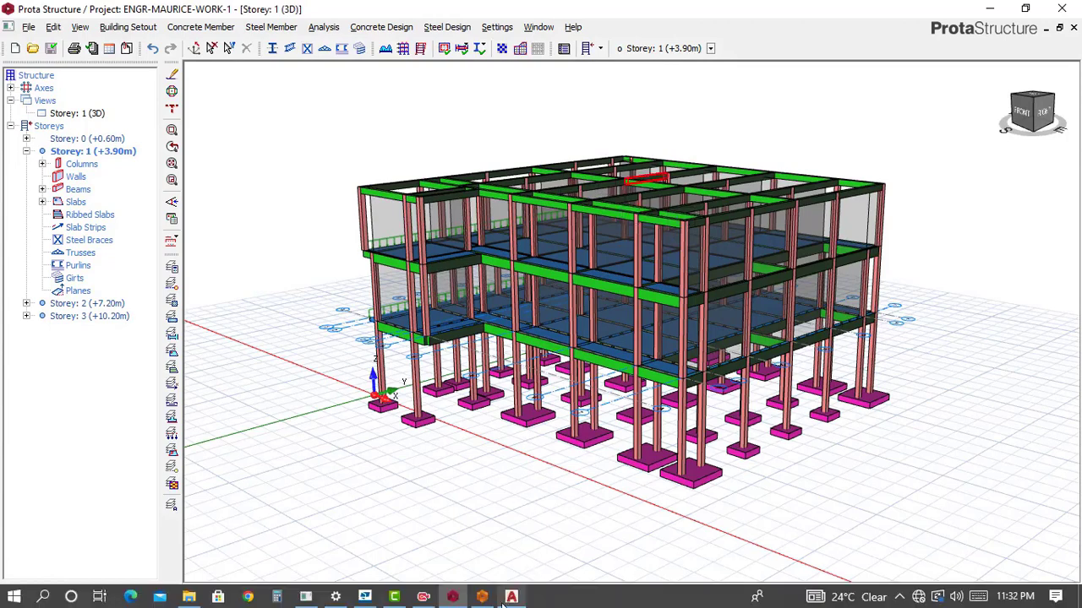
{"action": "mouse_move", "coordinate": [483, 598]}
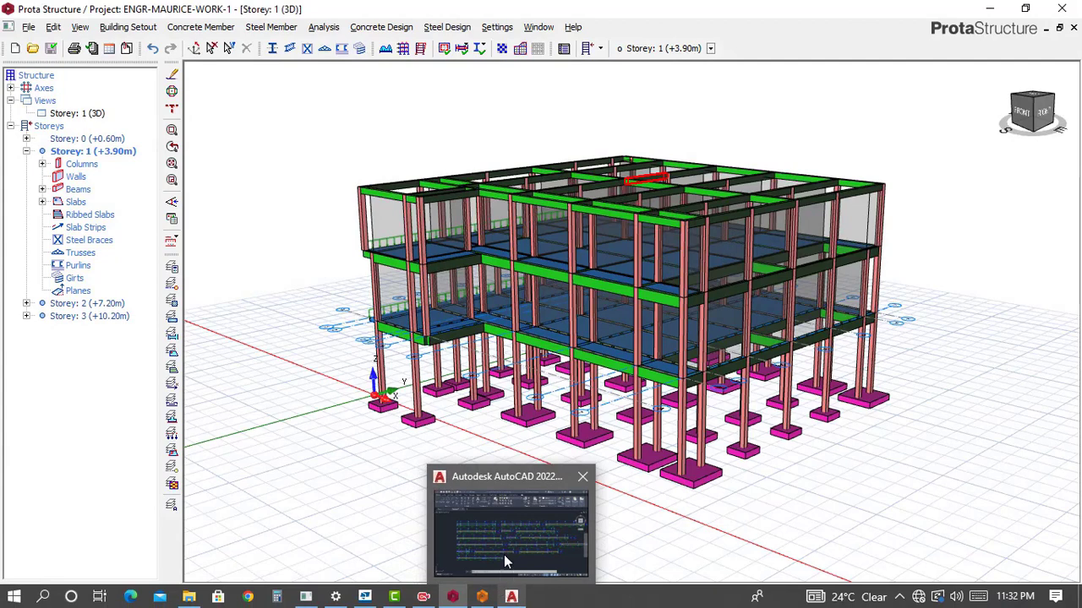
{"action": "mouse_move", "coordinate": [524, 508]}
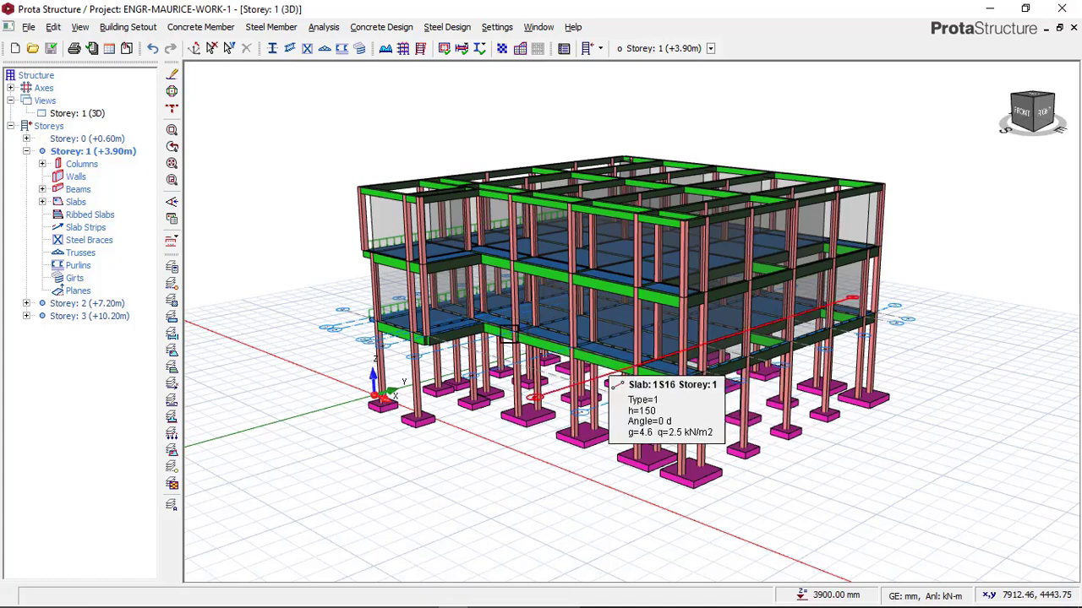
Examine the building's 3D frame, slabs and pad footings from the right, the front and the front-right corner.
{"action": "scroll", "coordinate": [674, 301], "scroll_direction": "down", "scroll_amount": 2}
{"action": "middle_click_drag", "start_coordinate": [675, 300], "coordinate": [560, 286]}
{"action": "scroll", "coordinate": [560, 286], "scroll_direction": "up", "scroll_amount": 5}
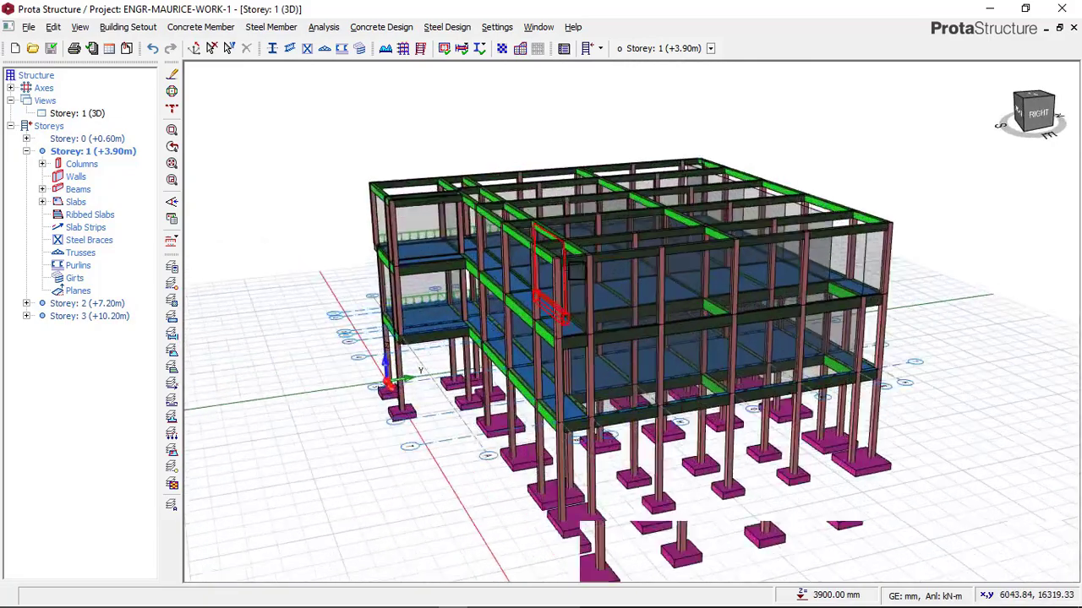
{"action": "scroll", "coordinate": [581, 304], "scroll_direction": "down", "scroll_amount": 4}
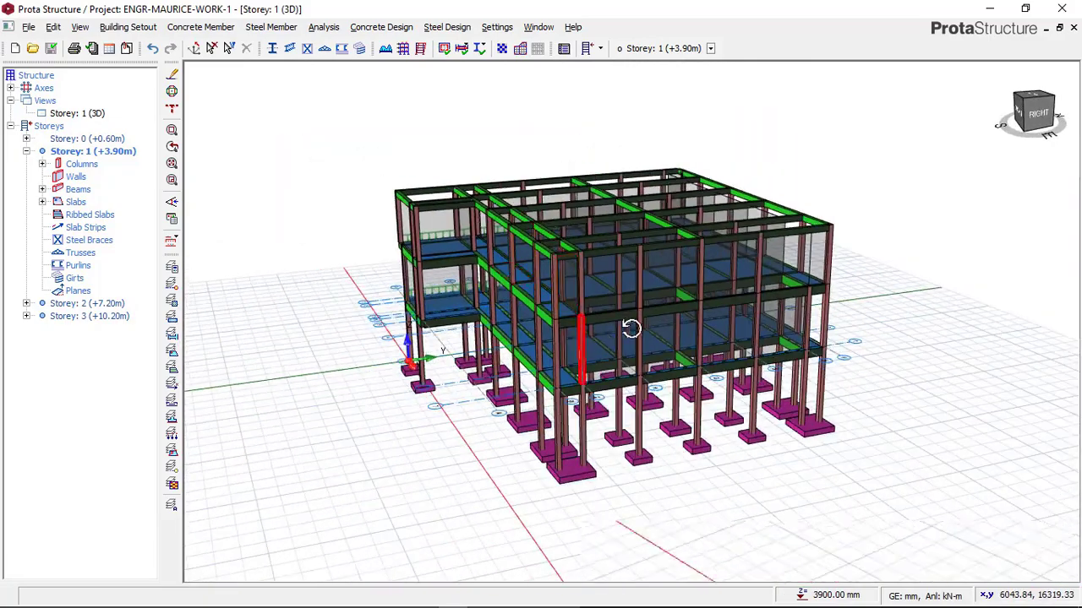
{"action": "mouse_move", "coordinate": [631, 329]}
{"action": "middle_mouse_down"}
{"action": "mouse_move", "coordinate": [563, 310]}
{"action": "mouse_move", "coordinate": [625, 306]}
{"action": "mouse_move", "coordinate": [550, 329]}
{"action": "mouse_move", "coordinate": [562, 313]}
{"action": "mouse_move", "coordinate": [449, 312]}
{"action": "mouse_move", "coordinate": [361, 340]}
{"action": "mouse_move", "coordinate": [331, 309]}
{"action": "mouse_move", "coordinate": [684, 331]}
{"action": "mouse_move", "coordinate": [524, 306]}
{"action": "mouse_move", "coordinate": [606, 321]}
{"action": "mouse_move", "coordinate": [623, 310]}
{"action": "middle_mouse_up"}
{"action": "scroll", "coordinate": [563, 293], "scroll_direction": "up", "scroll_amount": 3}
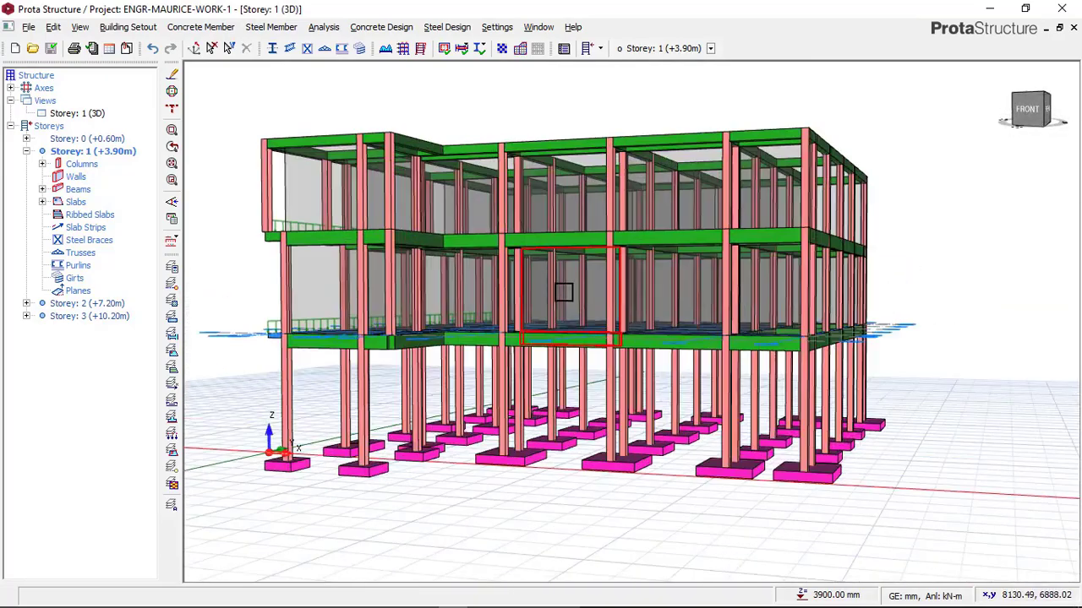
{"action": "scroll", "coordinate": [562, 293], "scroll_direction": "down", "scroll_amount": 2}
{"action": "middle_click_drag", "start_coordinate": [558, 217], "coordinate": [522, 309]}
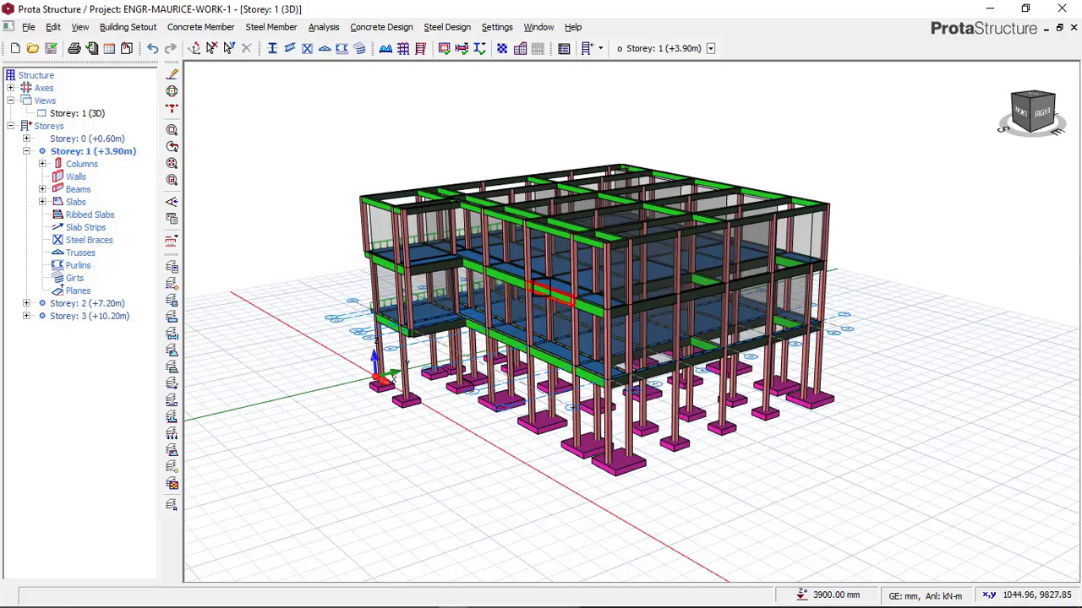